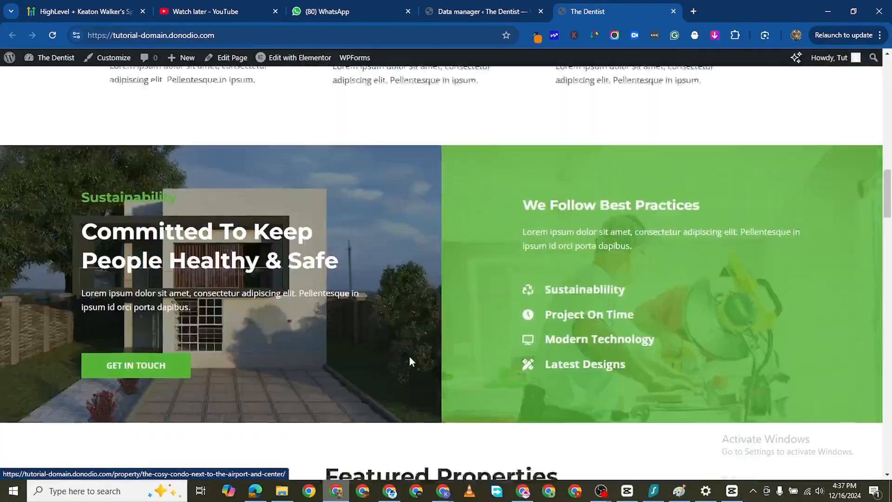
{"action": "scroll", "coordinate": [364, 305], "scroll_direction": "down", "scroll_amount": 5}
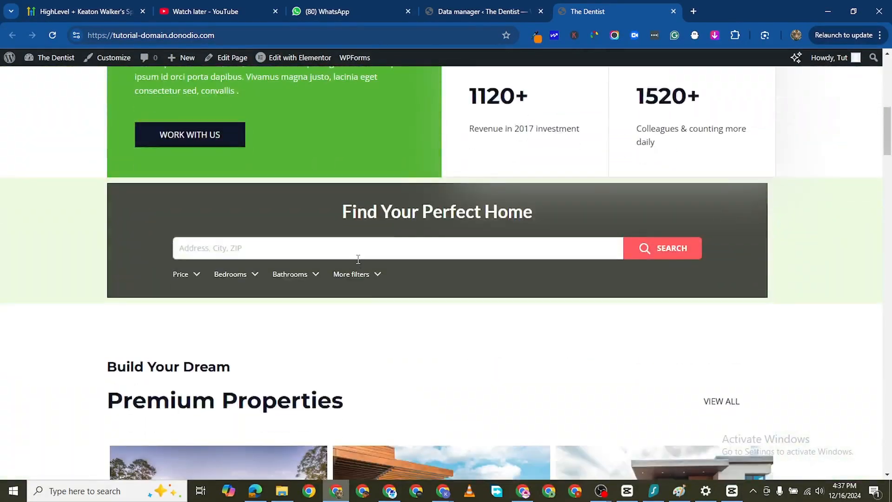
{"action": "left_click", "coordinate": [309, 250]}
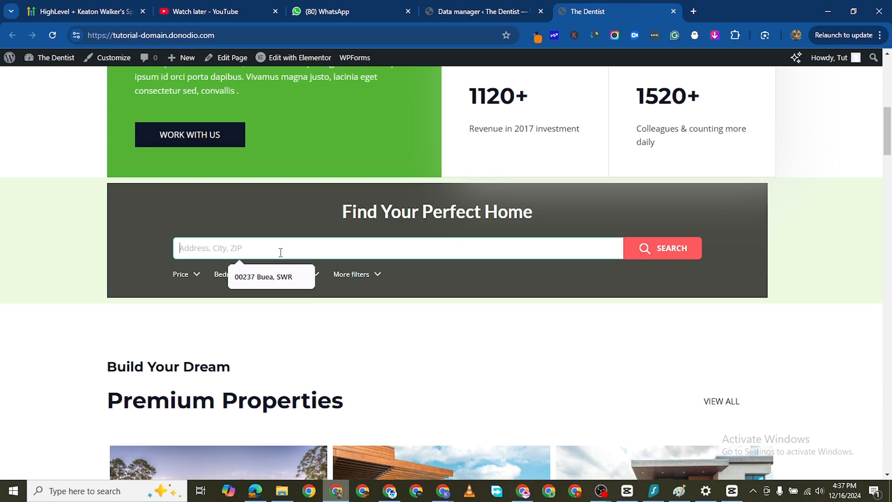
{"action": "type", "text": "NEW YORK"}
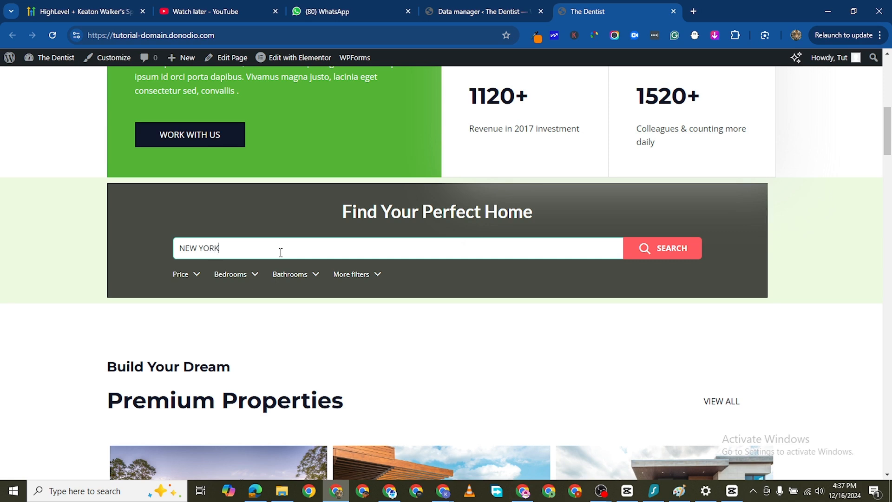
{"action": "left_click", "coordinate": [148, 279]}
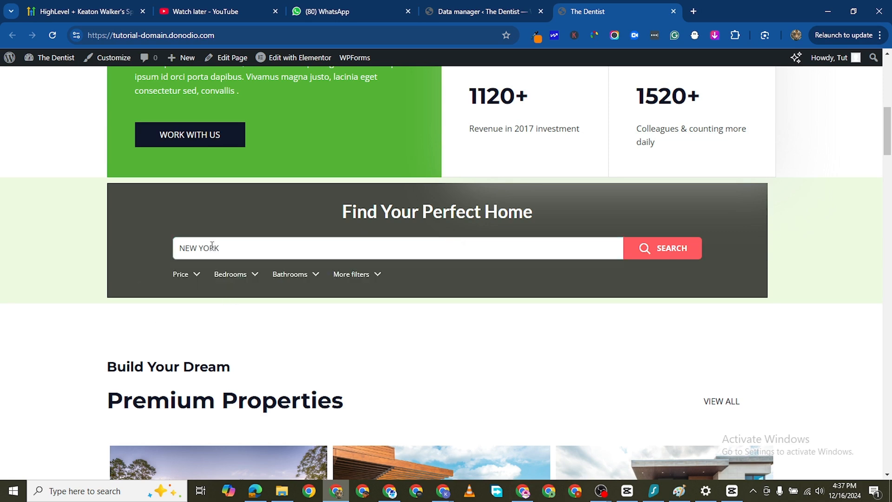
{"action": "left_click", "coordinate": [230, 248]}
{"action": "key", "text": "ctrl+a"}
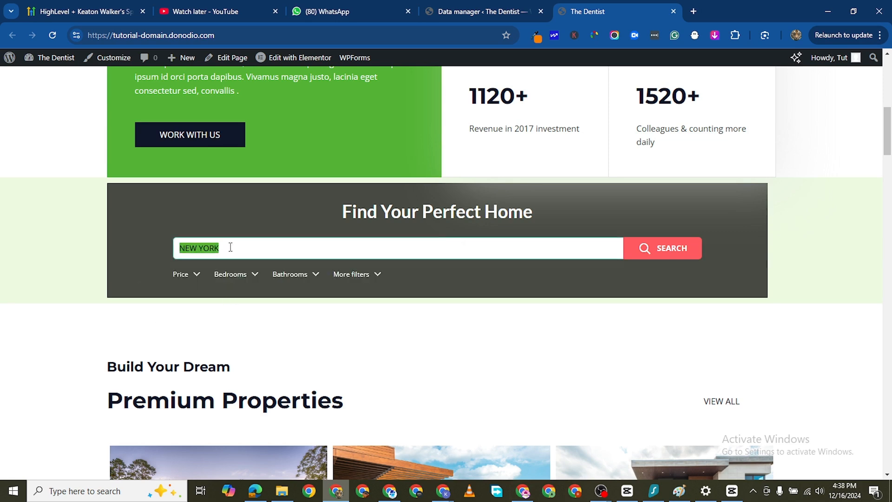
{"action": "type", "text": "mILAN"}
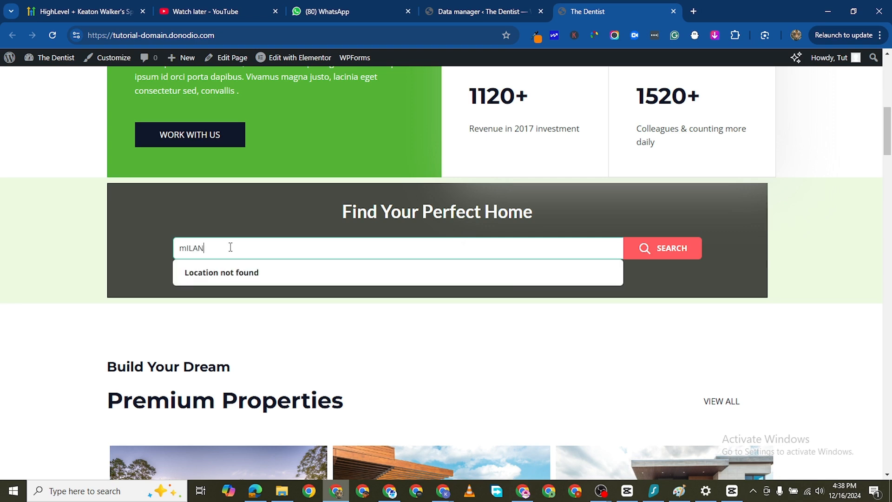
{"action": "left_click", "coordinate": [230, 247]}
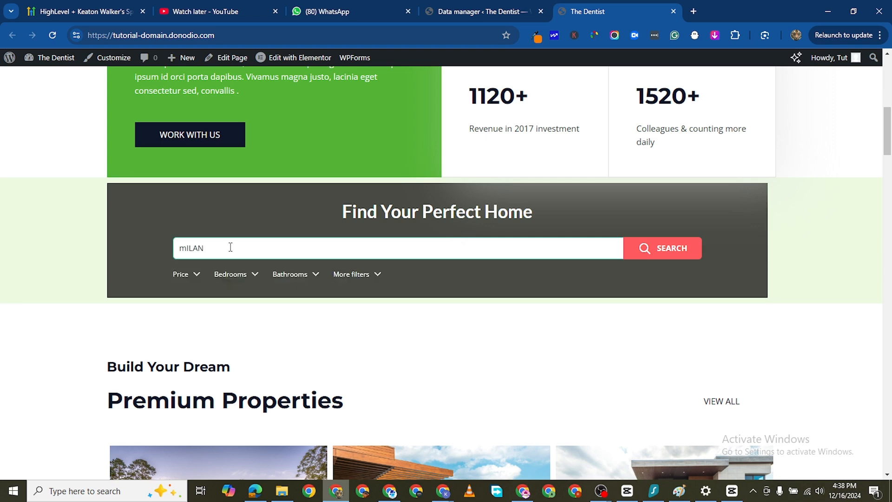
{"action": "key", "text": "BackSpace"}
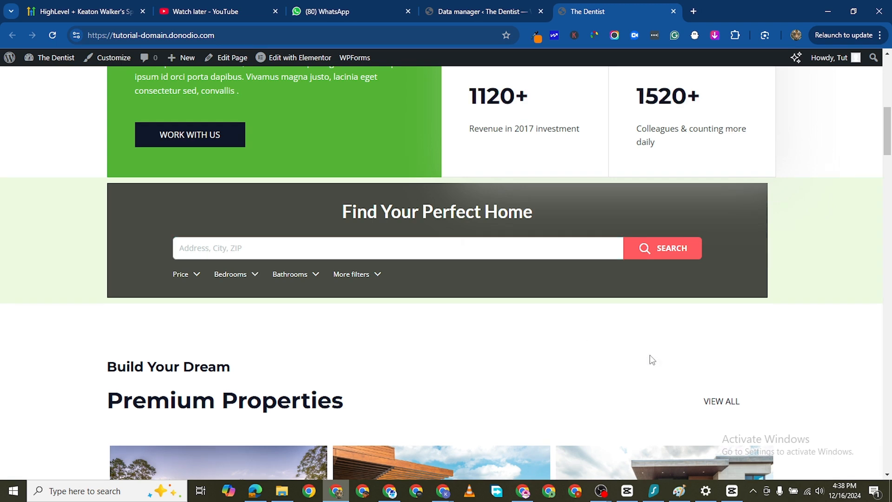
- Enter Miami as the location in the home search form and choose the first full street address suggested
{"action": "left_click", "coordinate": [206, 240]}
{"action": "type", "text": "Miami"}
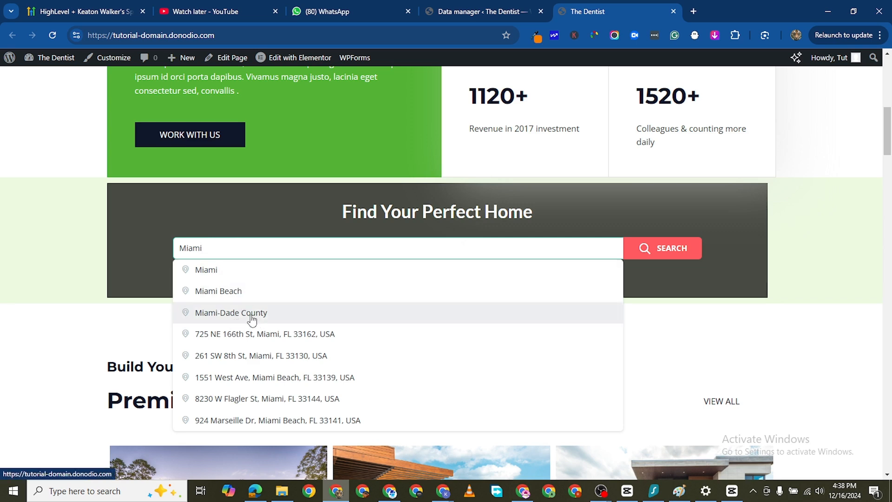
{"action": "left_click", "coordinate": [235, 333]}
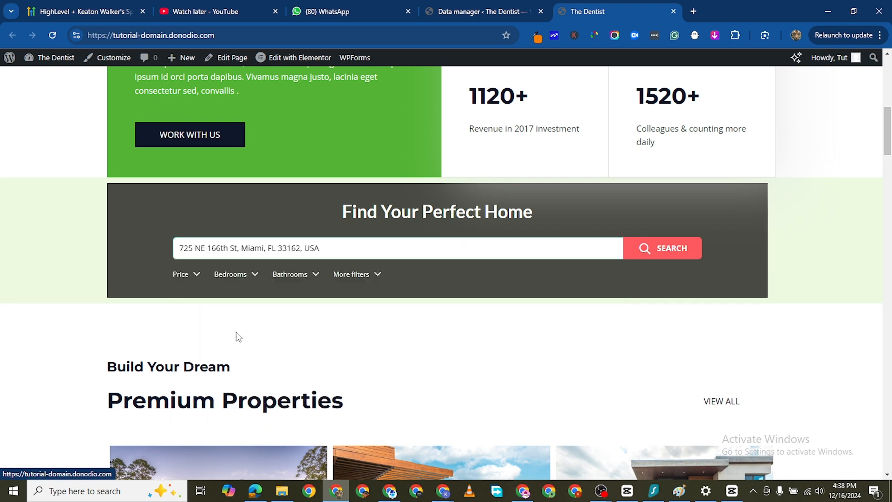
- Filter the property search to homes with 2+ bedrooms and 2+ bathrooms
{"action": "left_click", "coordinate": [199, 276]}
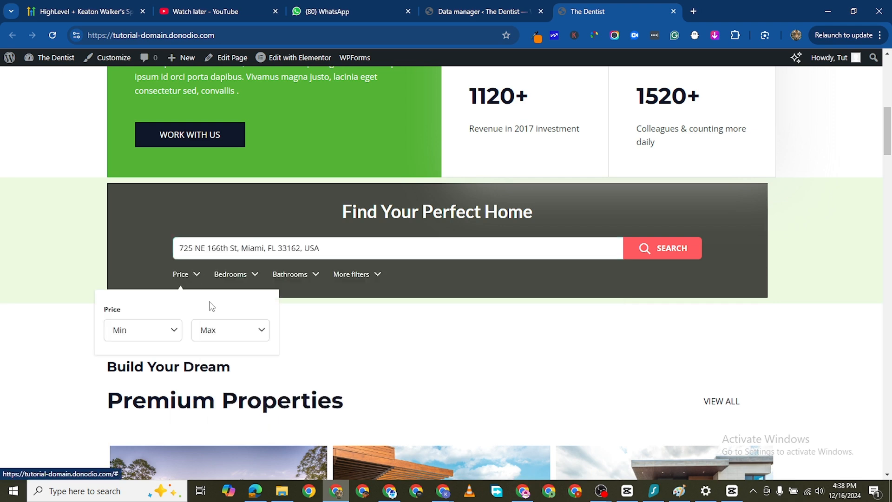
{"action": "left_click", "coordinate": [247, 275]}
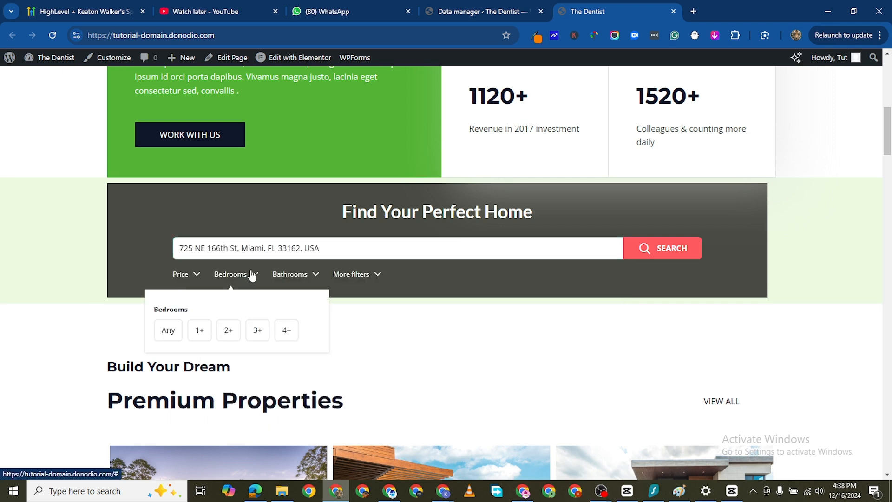
{"action": "left_click", "coordinate": [228, 331]}
{"action": "left_click", "coordinate": [302, 276]}
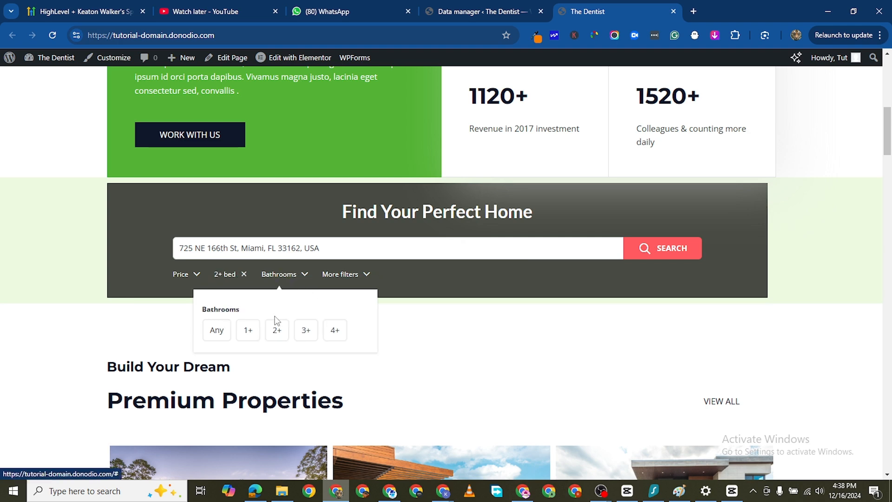
{"action": "left_click", "coordinate": [276, 330]}
- Check the additional filter options, run the property search and examine the results page
{"action": "left_click", "coordinate": [353, 275]}
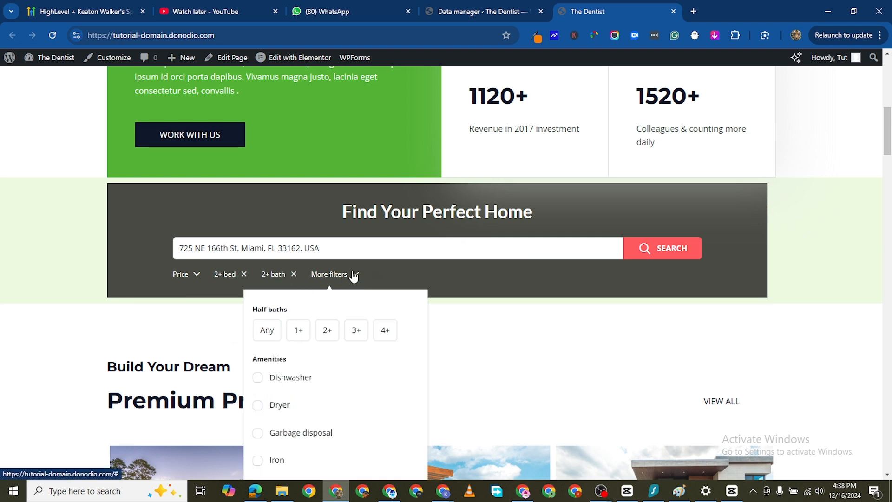
{"action": "scroll", "coordinate": [275, 344], "scroll_direction": "down", "scroll_amount": 5}
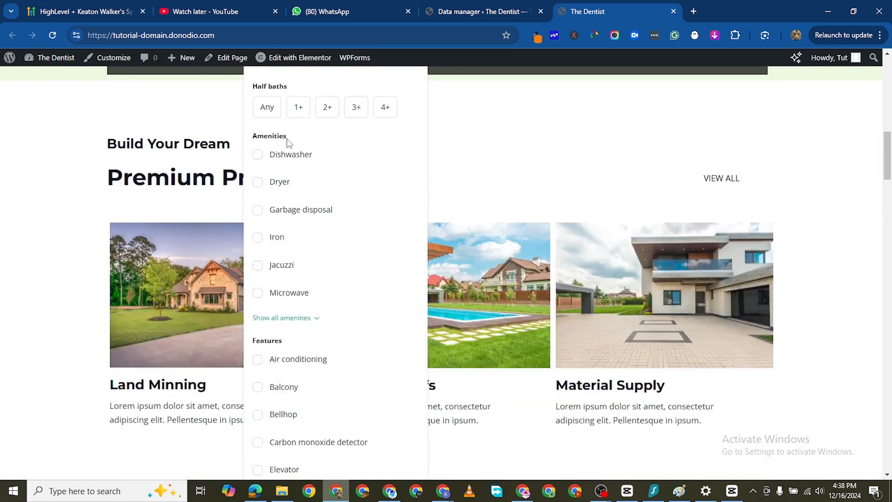
{"action": "scroll", "coordinate": [255, 162], "scroll_direction": "up", "scroll_amount": 6}
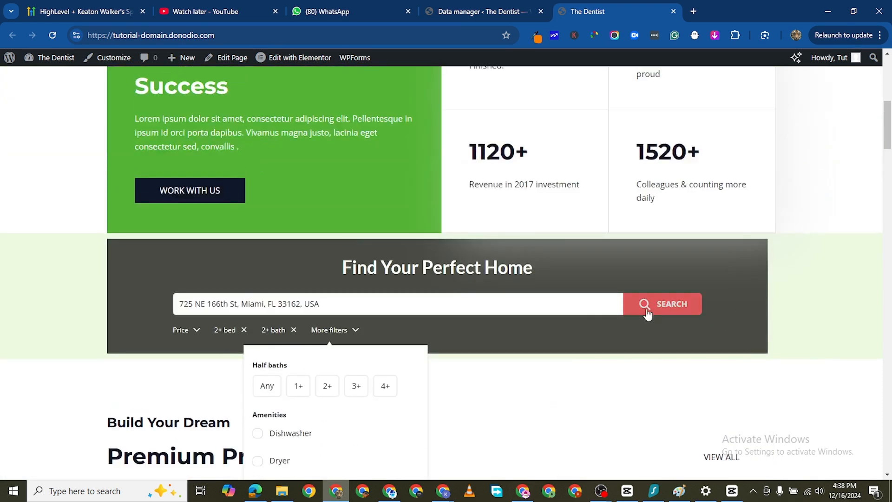
{"action": "left_click", "coordinate": [648, 311]}
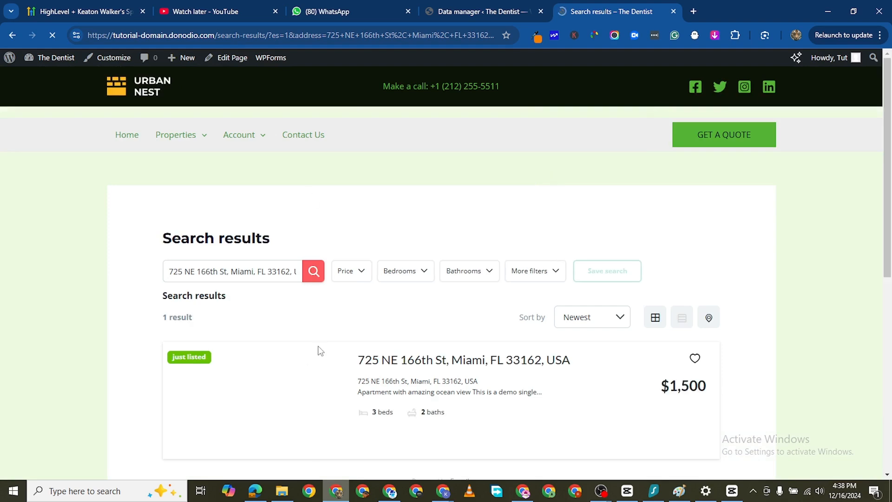
{"action": "scroll", "coordinate": [426, 386], "scroll_direction": "down", "scroll_amount": 3}
{"action": "scroll", "coordinate": [427, 386], "scroll_direction": "down", "scroll_amount": 3}
{"action": "scroll", "coordinate": [419, 353], "scroll_direction": "up", "scroll_amount": 2}
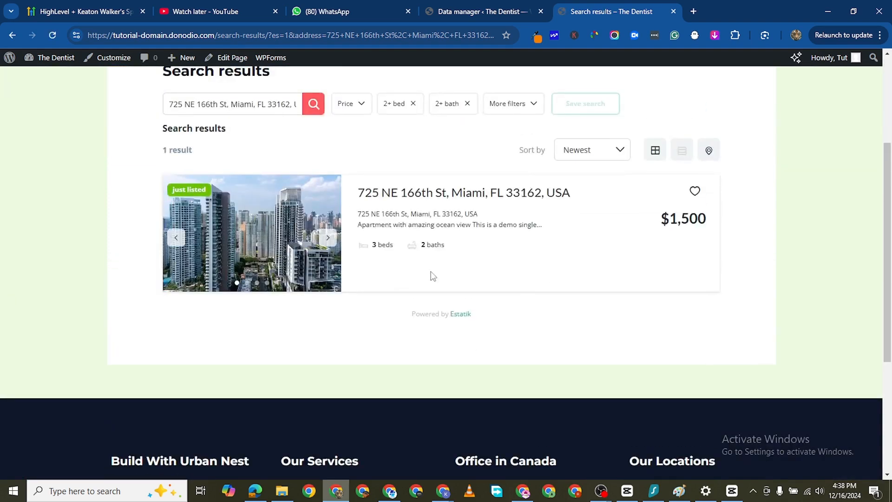
{"action": "scroll", "coordinate": [458, 251], "scroll_direction": "up", "scroll_amount": 4}
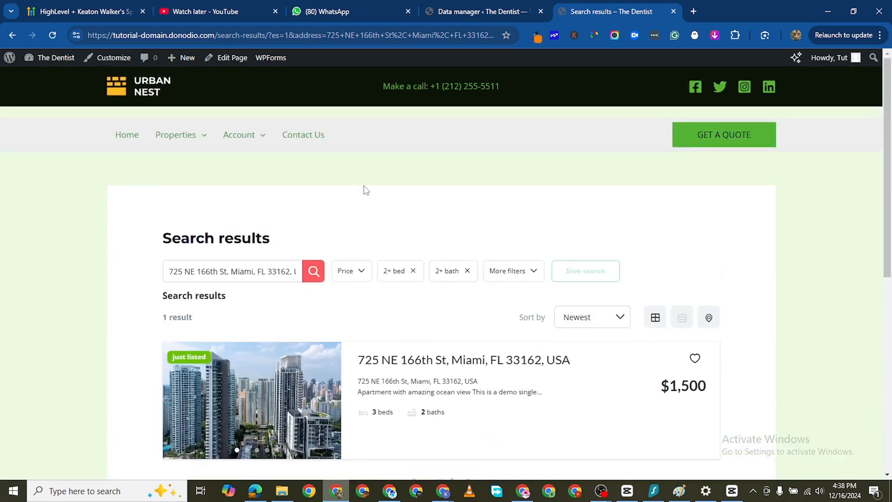
{"action": "scroll", "coordinate": [364, 189], "scroll_direction": "down", "scroll_amount": 1}
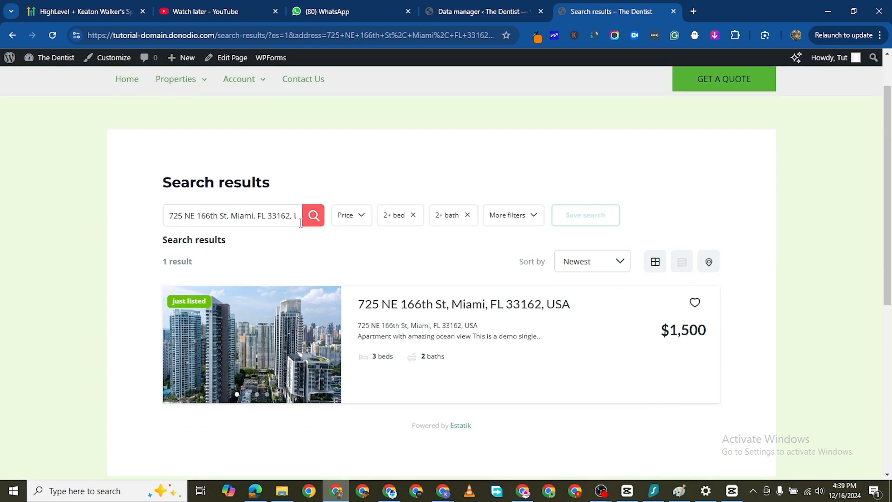
{"action": "scroll", "coordinate": [300, 223], "scroll_direction": "up", "scroll_amount": 1}
- Return to the home page and open the first listing under Featured Properties
{"action": "left_click", "coordinate": [12, 35]}
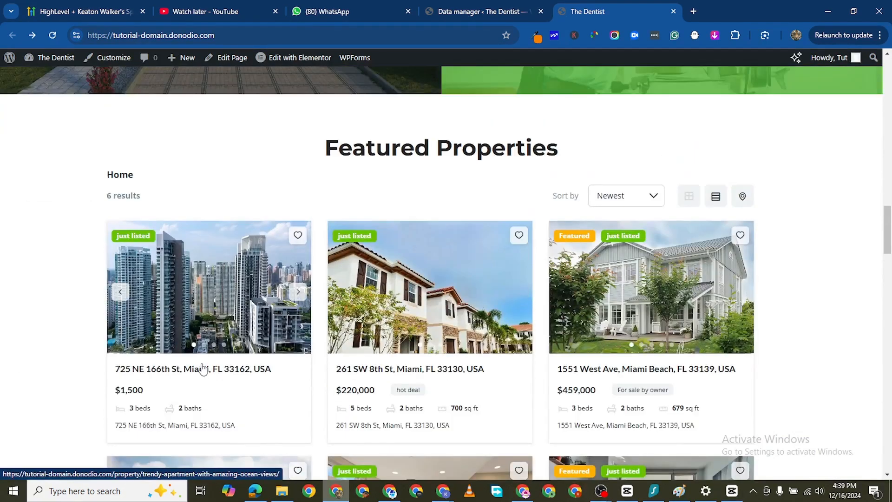
{"action": "left_click", "coordinate": [202, 370]}
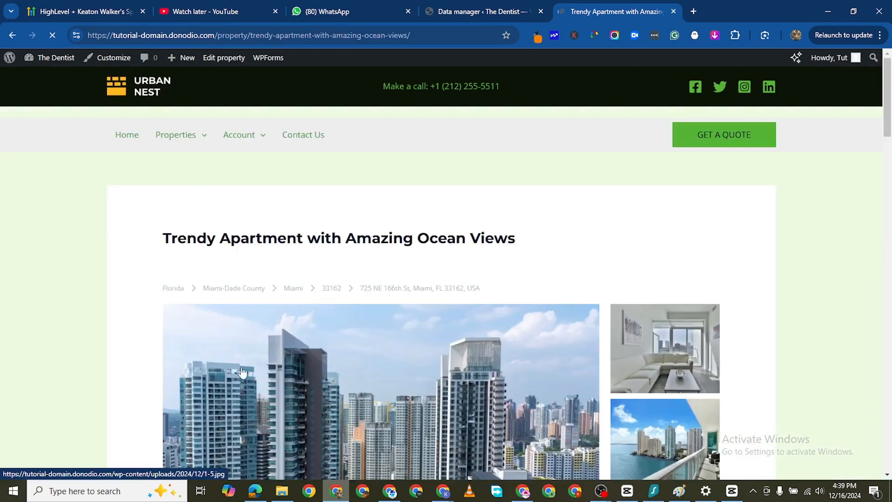
- View the listing's main photo full size, browse through all the gallery images and close the viewer
{"action": "scroll", "coordinate": [453, 287], "scroll_direction": "down", "scroll_amount": 3}
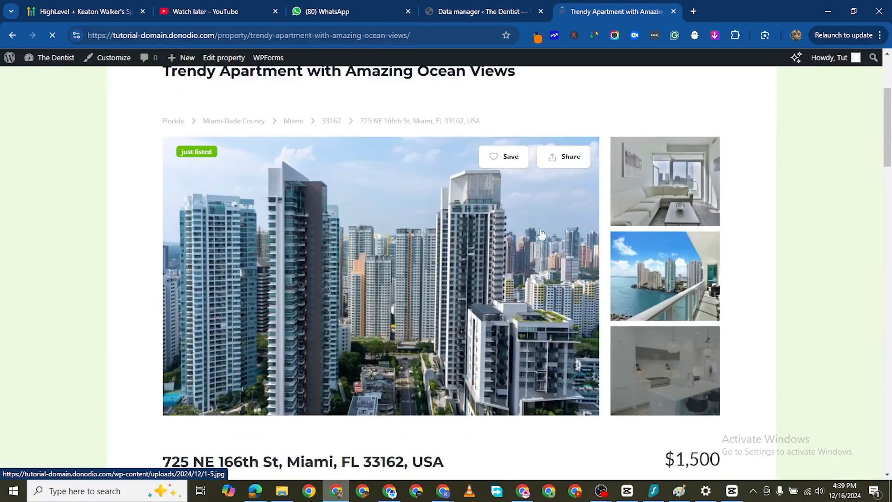
{"action": "left_click", "coordinate": [306, 263]}
{"action": "left_click", "coordinate": [862, 292]}
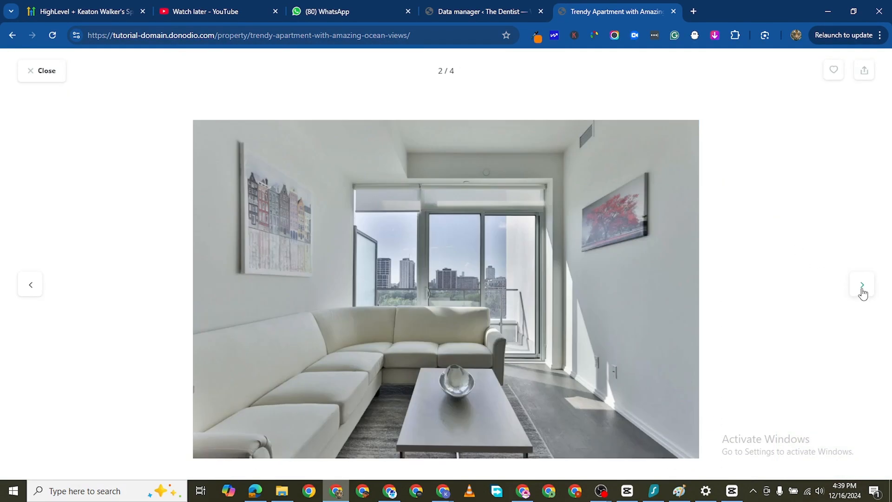
{"action": "left_click", "coordinate": [863, 292]}
{"action": "left_click", "coordinate": [862, 292]}
{"action": "left_click", "coordinate": [862, 292]}
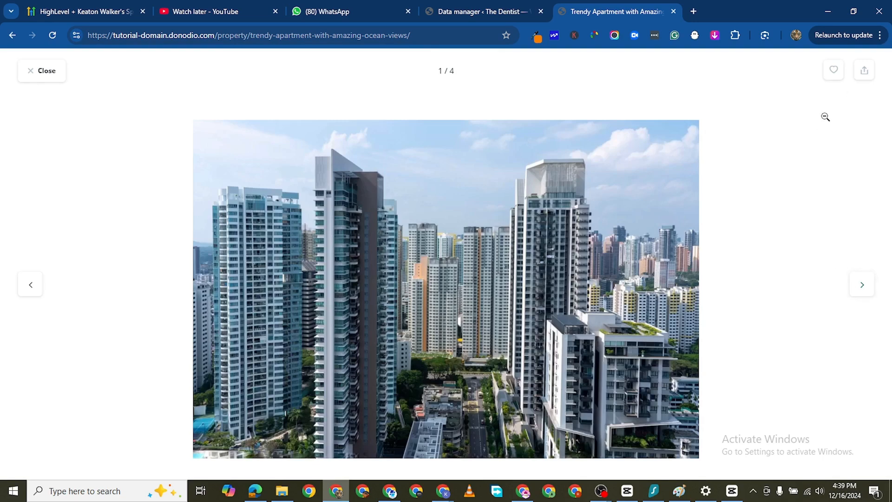
{"action": "left_click", "coordinate": [30, 78]}
- Open the living room photo in the full-size viewer and close the viewer
{"action": "scroll", "coordinate": [312, 388], "scroll_direction": "down", "scroll_amount": 2}
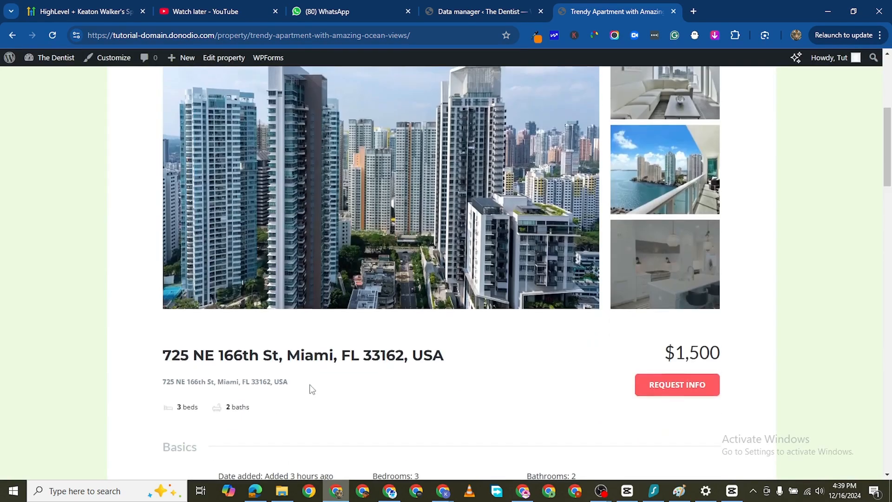
{"action": "scroll", "coordinate": [371, 363], "scroll_direction": "up", "scroll_amount": 1}
{"action": "scroll", "coordinate": [716, 251], "scroll_direction": "up", "scroll_amount": 1}
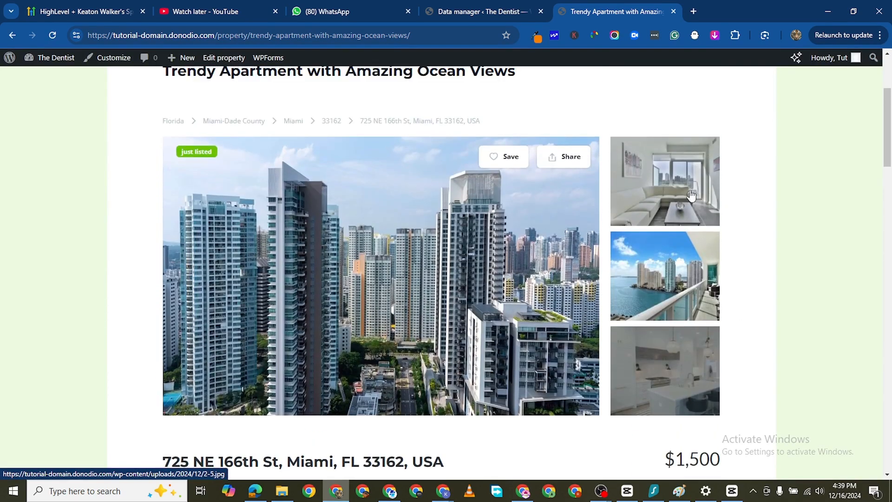
{"action": "left_click", "coordinate": [692, 195]}
{"action": "left_click", "coordinate": [863, 288]}
{"action": "left_click", "coordinate": [863, 287]}
{"action": "left_click", "coordinate": [863, 287]}
{"action": "left_click", "coordinate": [863, 287]}
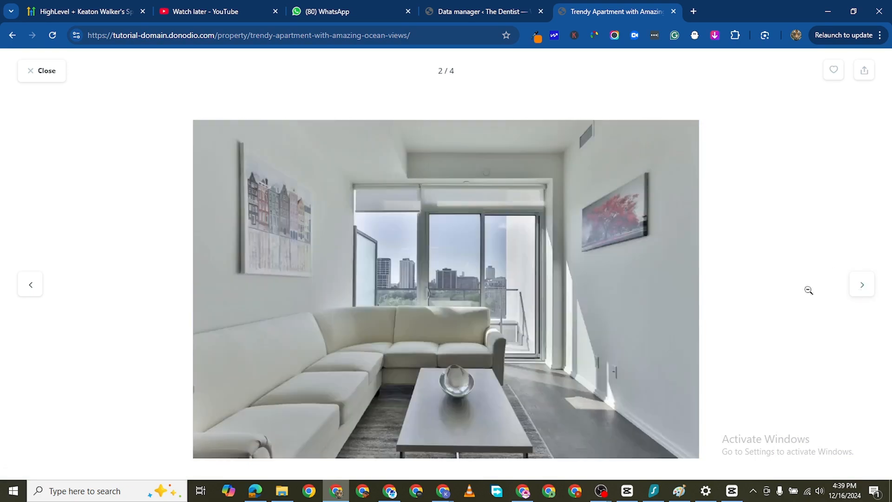
{"action": "left_click", "coordinate": [28, 77]}
- Examine the listing's basics, full description, open house, location, amenities and agent inquiry form
{"action": "scroll", "coordinate": [558, 335], "scroll_direction": "down", "scroll_amount": 5}
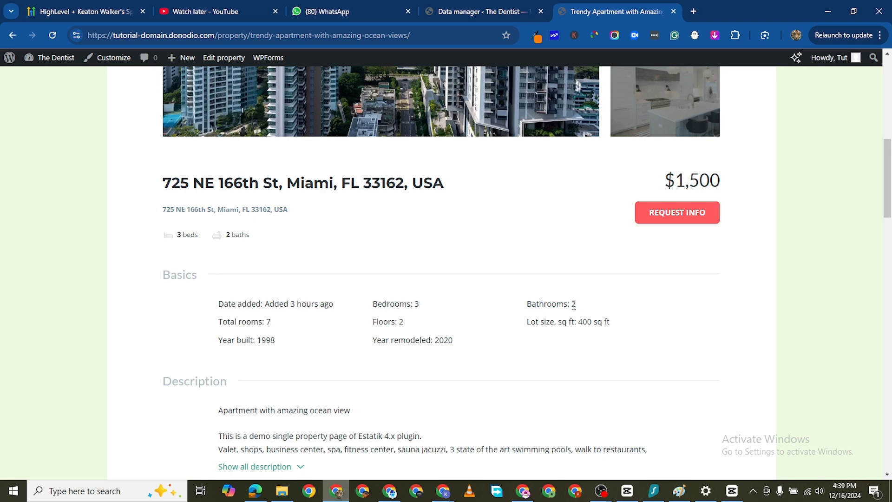
{"action": "scroll", "coordinate": [403, 324], "scroll_direction": "down", "scroll_amount": 5}
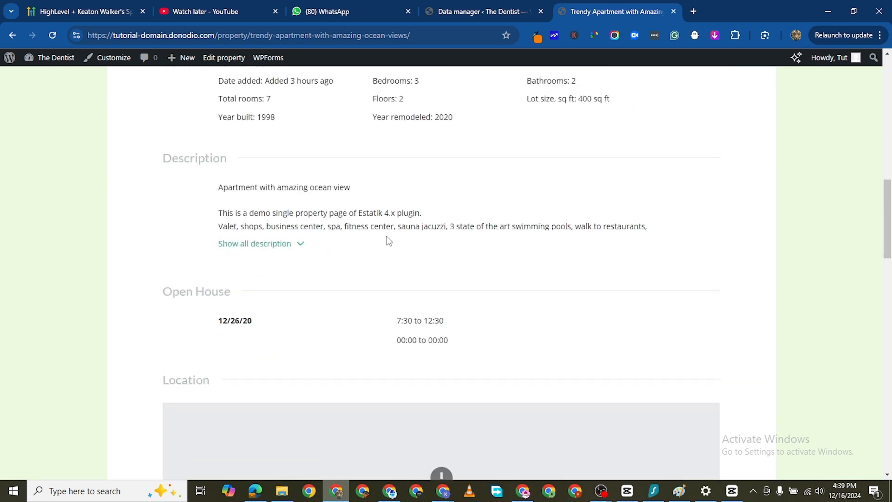
{"action": "left_click", "coordinate": [296, 245]}
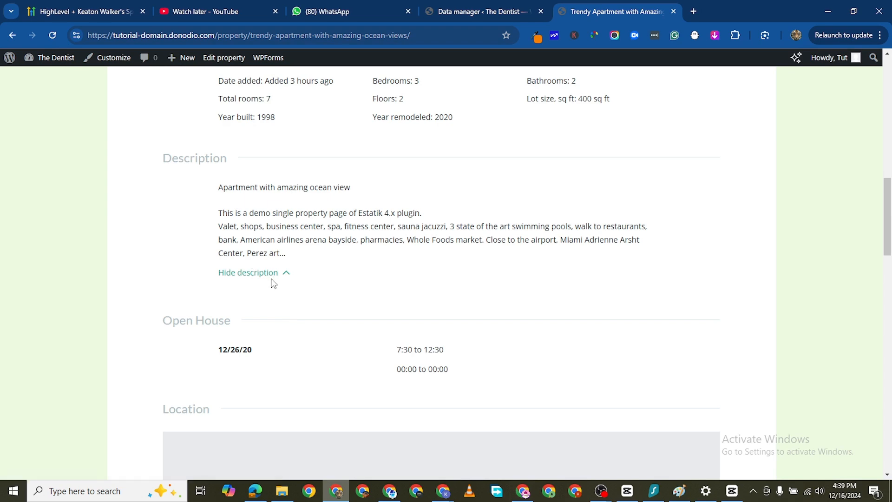
{"action": "scroll", "coordinate": [270, 279], "scroll_direction": "down", "scroll_amount": 3}
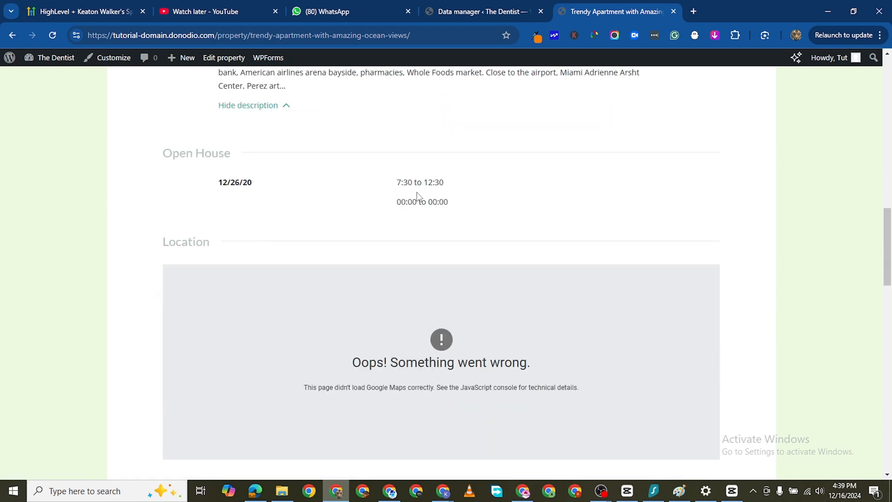
{"action": "scroll", "coordinate": [397, 295], "scroll_direction": "down", "scroll_amount": 3}
{"action": "scroll", "coordinate": [270, 191], "scroll_direction": "down", "scroll_amount": 4}
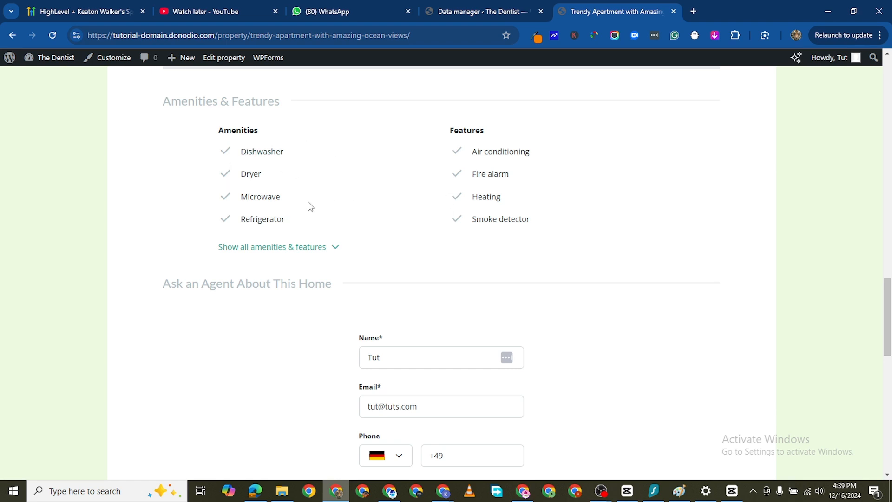
{"action": "scroll", "coordinate": [424, 316], "scroll_direction": "down", "scroll_amount": 1}
{"action": "scroll", "coordinate": [423, 315], "scroll_direction": "down", "scroll_amount": 5}
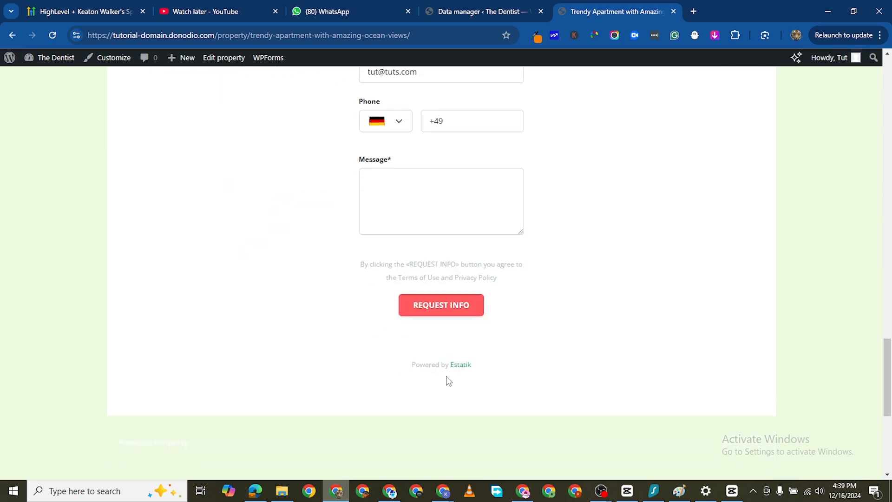
{"action": "scroll", "coordinate": [483, 395], "scroll_direction": "up", "scroll_amount": 11}
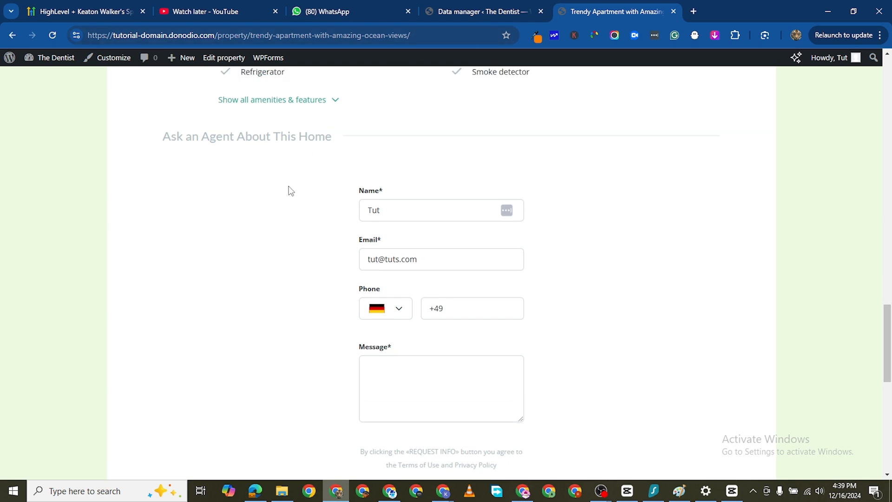
{"action": "scroll", "coordinate": [337, 220], "scroll_direction": "up", "scroll_amount": 15}
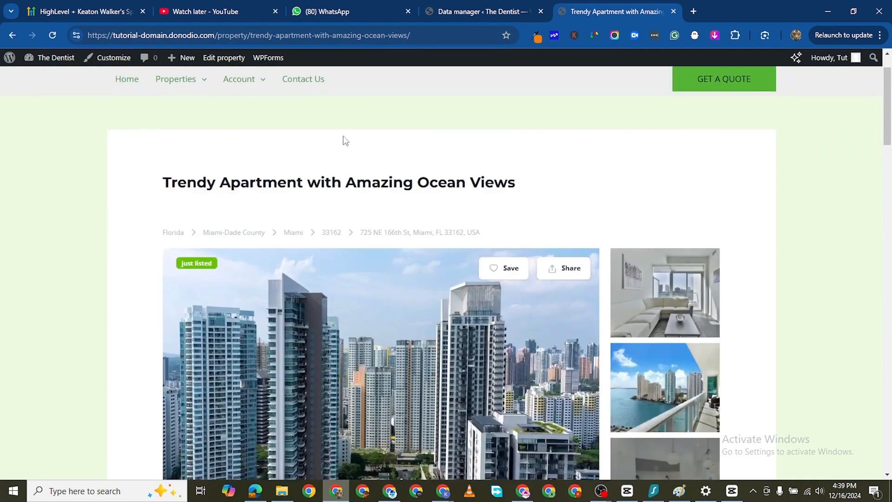
- View the website's Sign up page and its Profile page with the edit profile form
{"action": "mouse_move", "coordinate": [249, 89]}
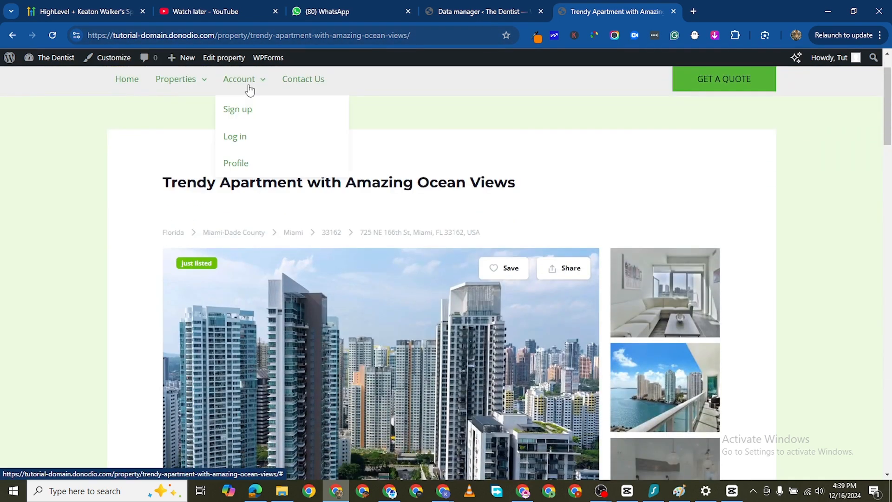
{"action": "left_click", "coordinate": [236, 115]}
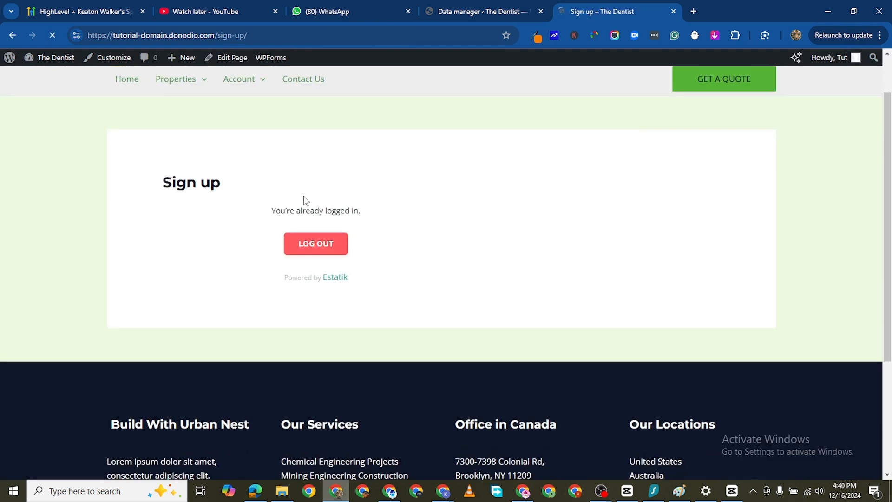
{"action": "left_click", "coordinate": [271, 141]}
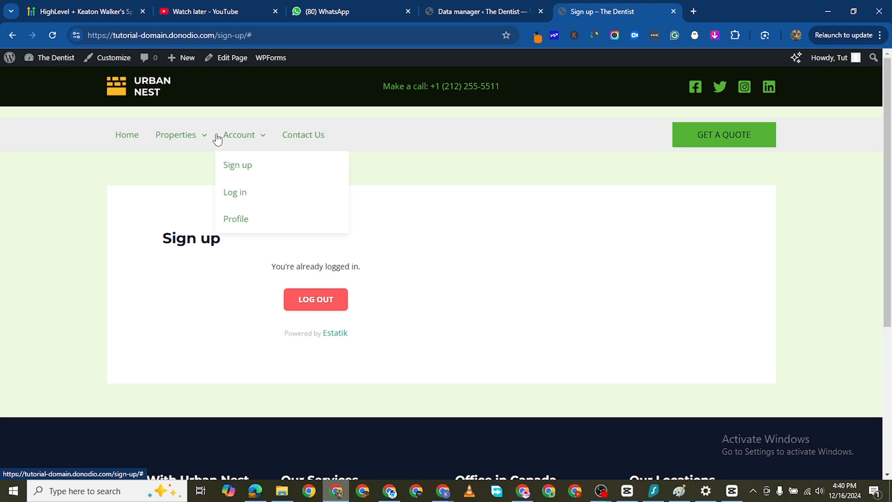
{"action": "left_click", "coordinate": [239, 221]}
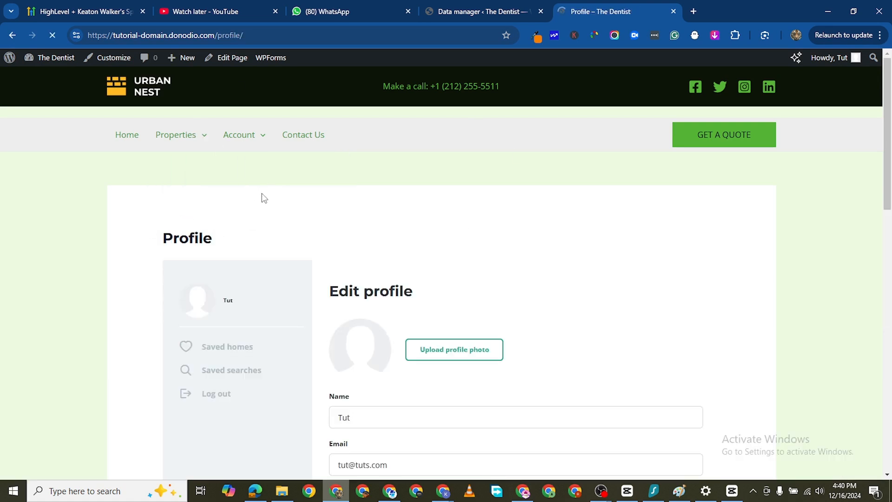
{"action": "scroll", "coordinate": [275, 312], "scroll_direction": "down", "scroll_amount": 3}
{"action": "scroll", "coordinate": [286, 322], "scroll_direction": "up", "scroll_amount": 4}
- View the website's properties in the grid layout and the list layout, and return to the home page
{"action": "mouse_move", "coordinate": [164, 132]}
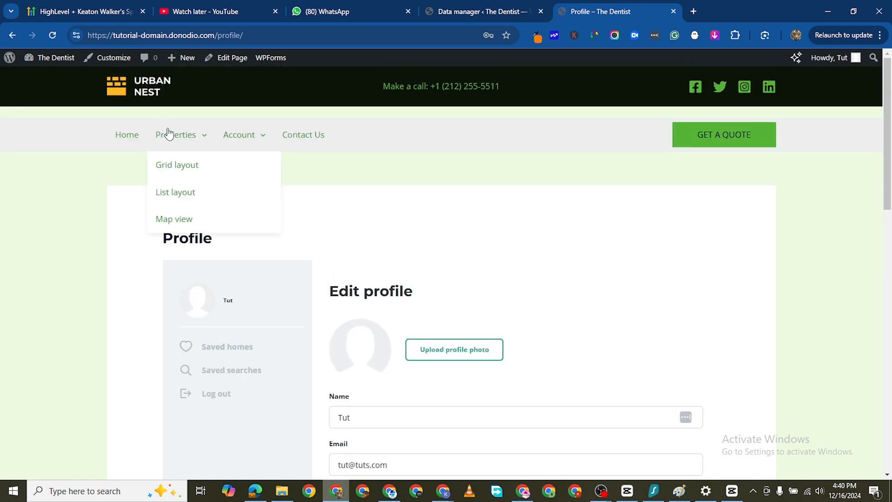
{"action": "left_click", "coordinate": [176, 166]}
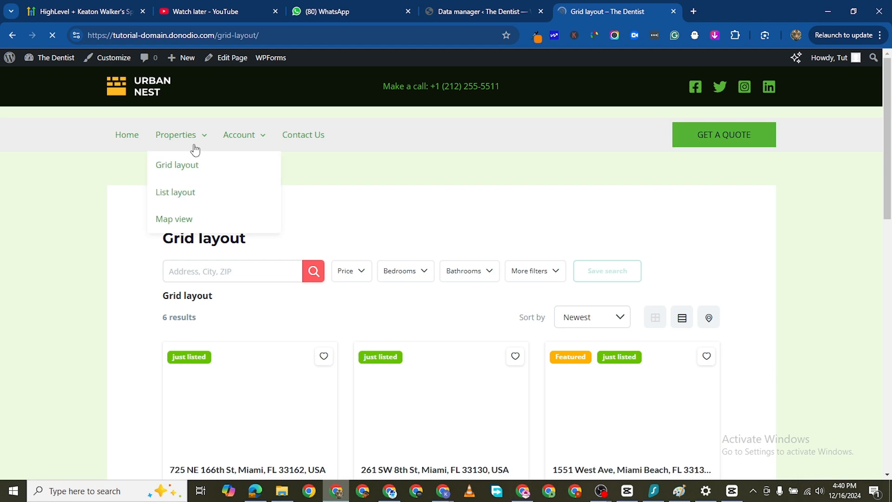
{"action": "mouse_move", "coordinate": [201, 154]}
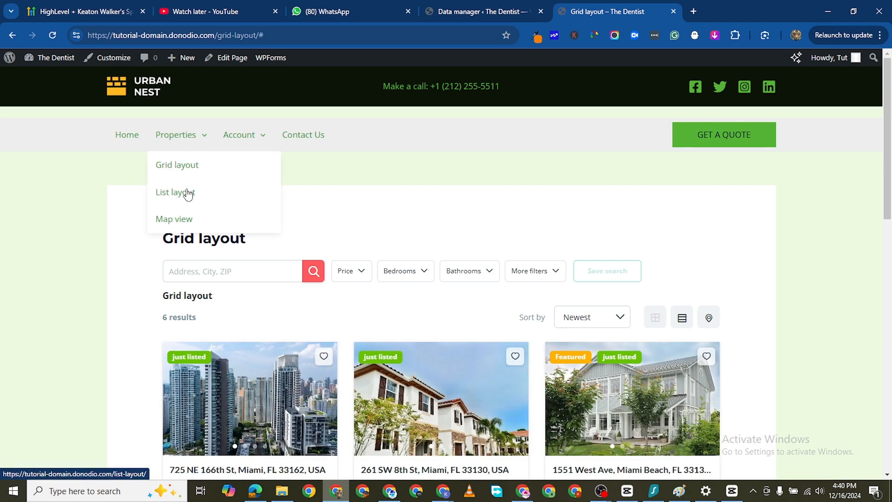
{"action": "left_click", "coordinate": [163, 201]}
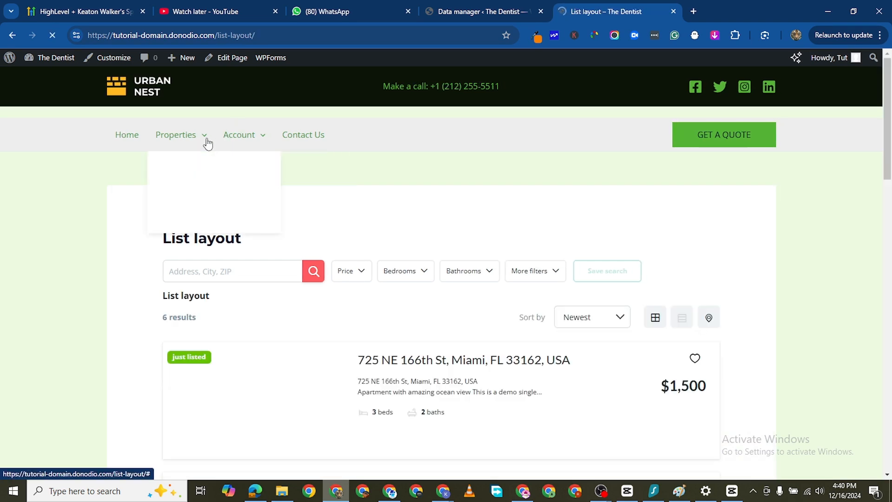
{"action": "scroll", "coordinate": [680, 343], "scroll_direction": "down", "scroll_amount": 1}
{"action": "scroll", "coordinate": [680, 343], "scroll_direction": "down", "scroll_amount": 15}
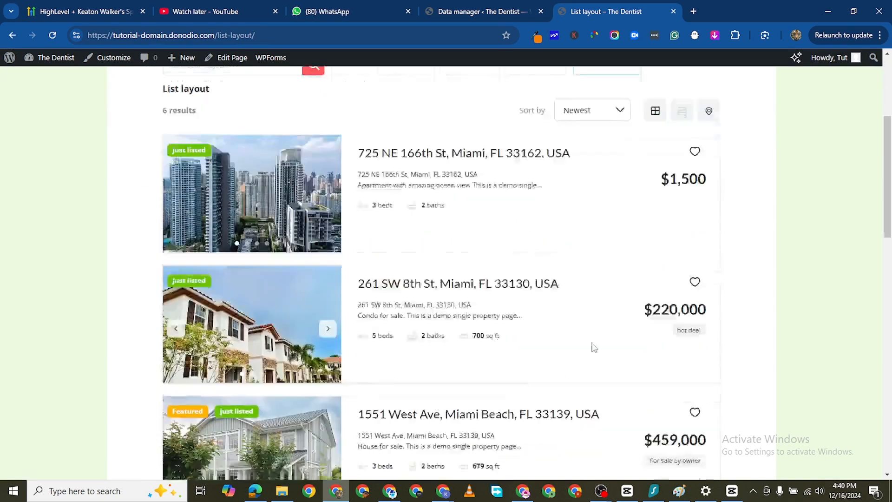
{"action": "scroll", "coordinate": [322, 249], "scroll_direction": "up", "scroll_amount": 15}
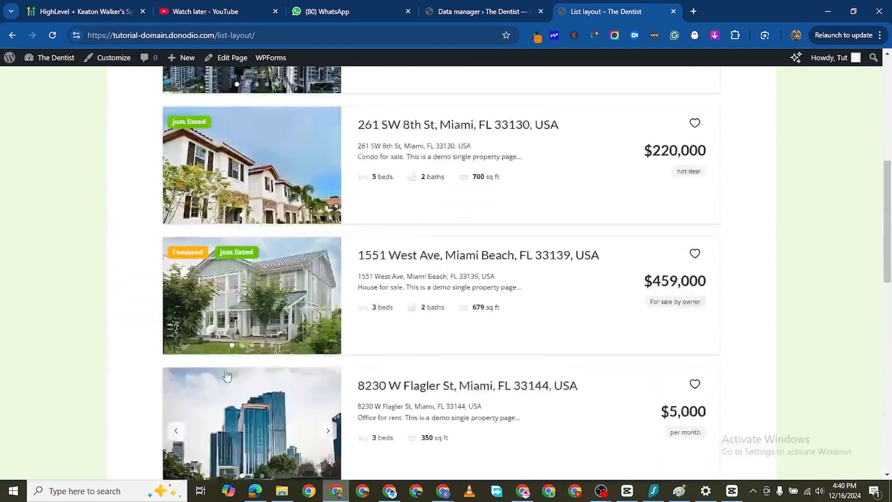
{"action": "left_click", "coordinate": [122, 135]}
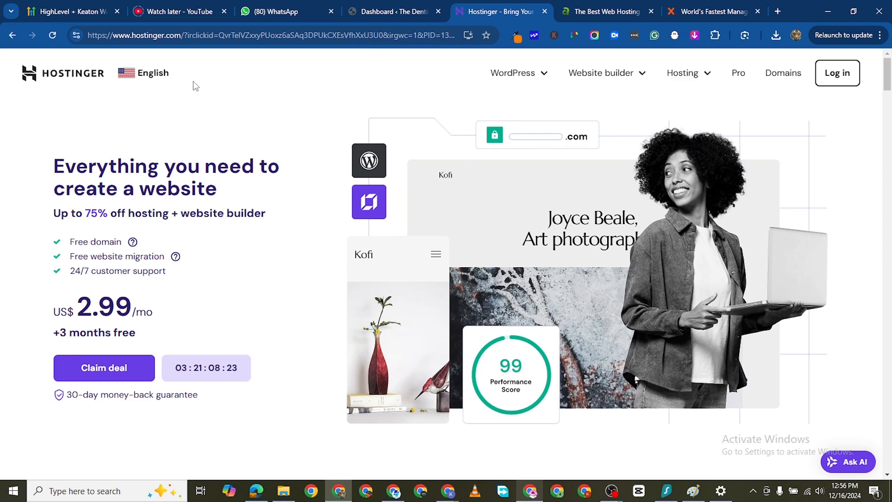
- Go to Hostinger's plan offers and compare the prices and features of Premium, Business and Cloud Startup
{"action": "scroll", "coordinate": [207, 298], "scroll_direction": "down", "scroll_amount": 2}
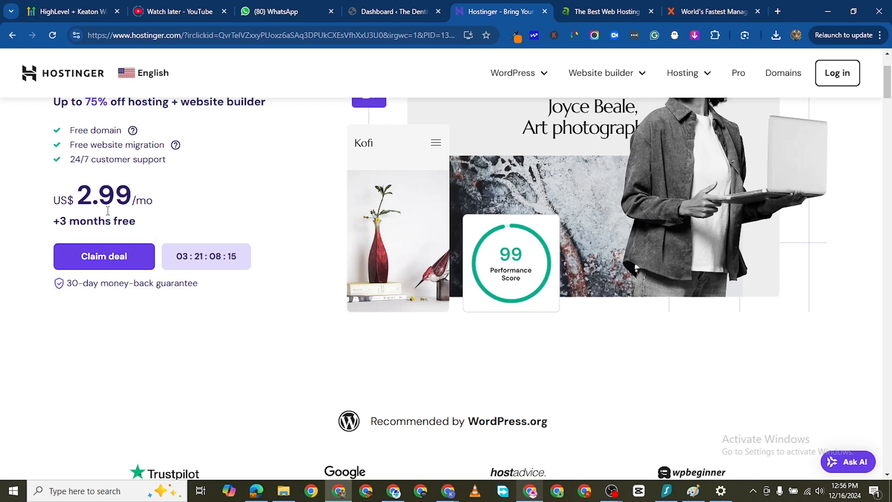
{"action": "left_click", "coordinate": [115, 256]}
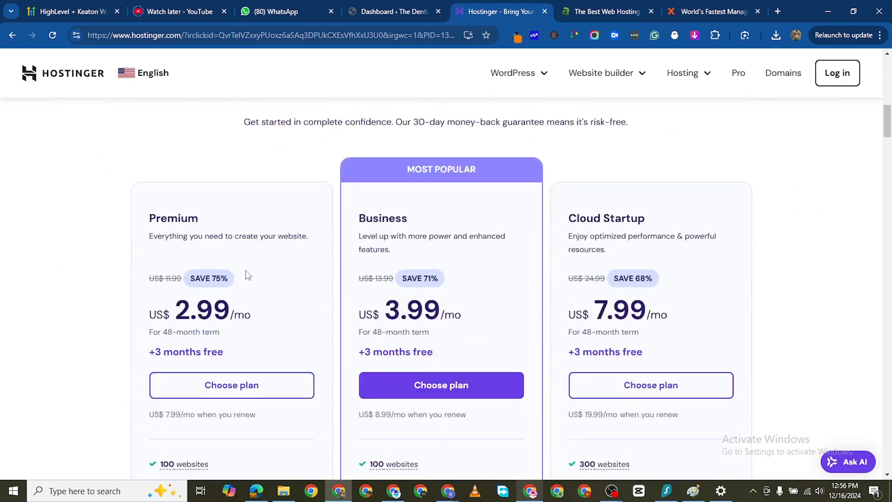
{"action": "scroll", "coordinate": [375, 300], "scroll_direction": "down", "scroll_amount": 1}
{"action": "scroll", "coordinate": [189, 291], "scroll_direction": "down", "scroll_amount": 2}
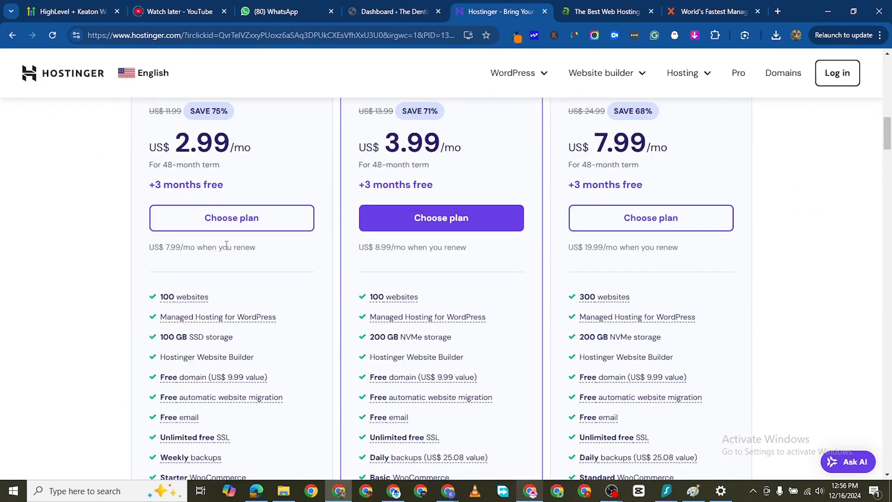
{"action": "scroll", "coordinate": [226, 245], "scroll_direction": "up", "scroll_amount": 1}
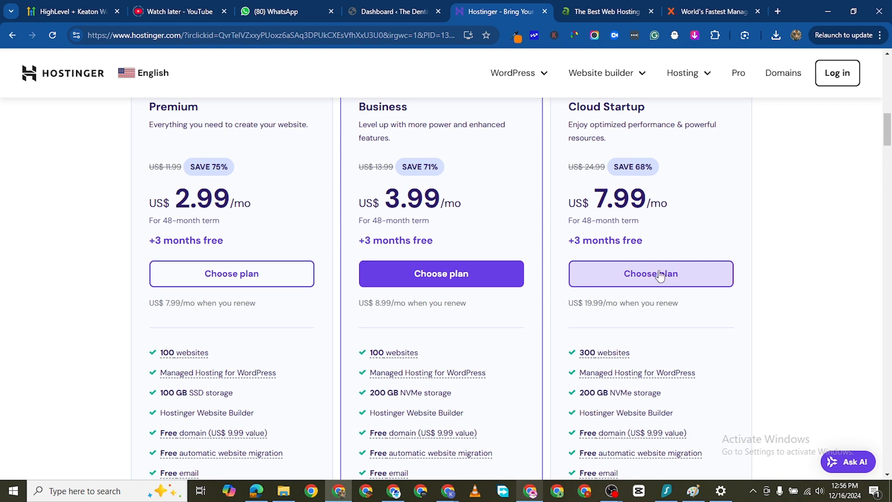
{"action": "scroll", "coordinate": [657, 277], "scroll_direction": "down", "scroll_amount": 2}
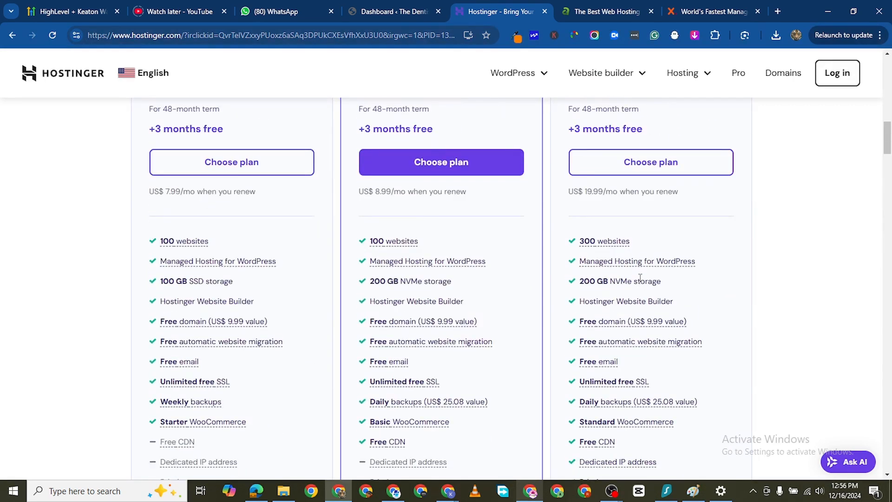
{"action": "scroll", "coordinate": [630, 252], "scroll_direction": "up", "scroll_amount": 4}
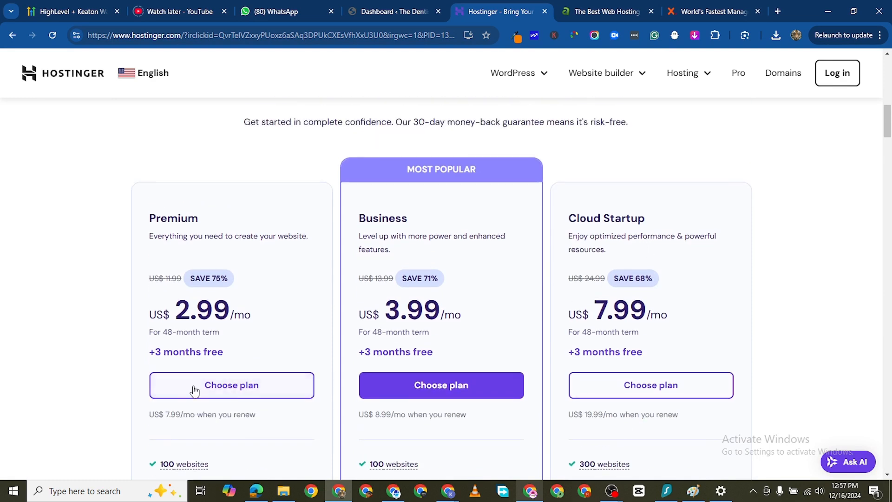
{"action": "scroll", "coordinate": [231, 292], "scroll_direction": "down", "scroll_amount": 2}
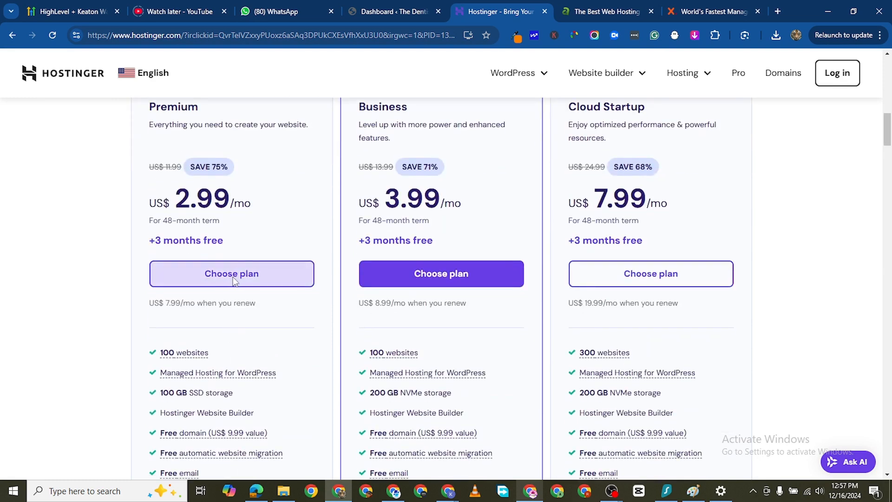
- Choose the Premium hosting plan and set the cart's period to 12 months
{"action": "left_click", "coordinate": [234, 281]}
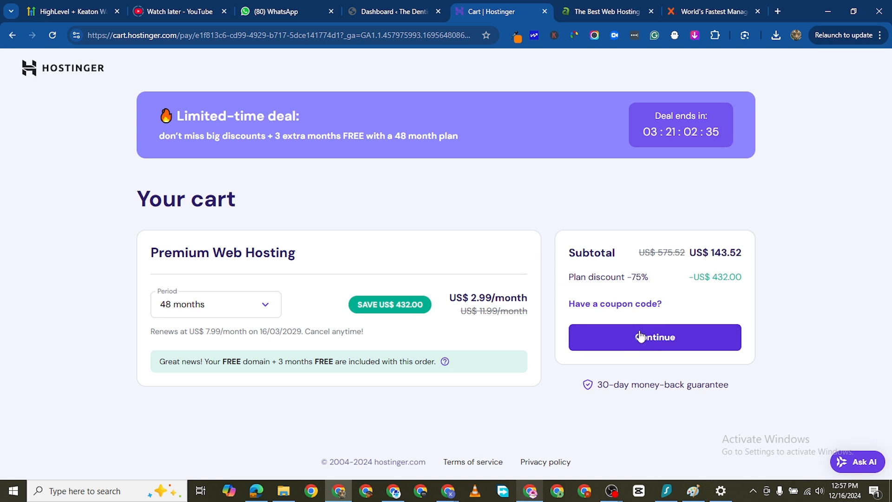
{"action": "left_click", "coordinate": [264, 304]}
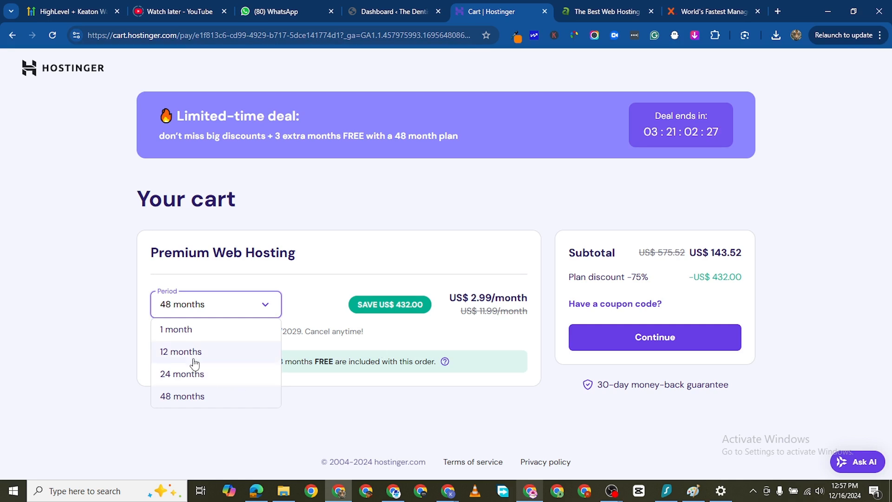
{"action": "left_click", "coordinate": [173, 389]}
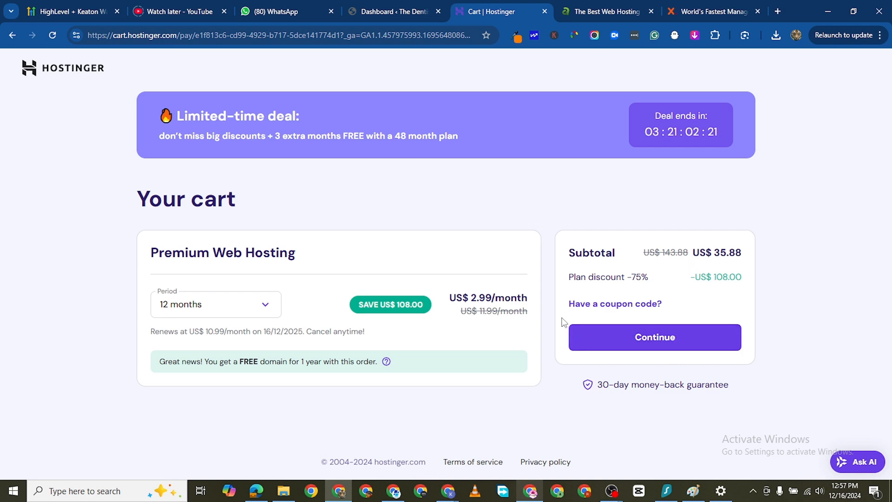
- Switch to the A2 Hosting site, highlight its savings headline and start an order for the Shared Hosting plan
{"action": "left_click", "coordinate": [600, 13]}
{"action": "mouse_move", "coordinate": [430, 133]}
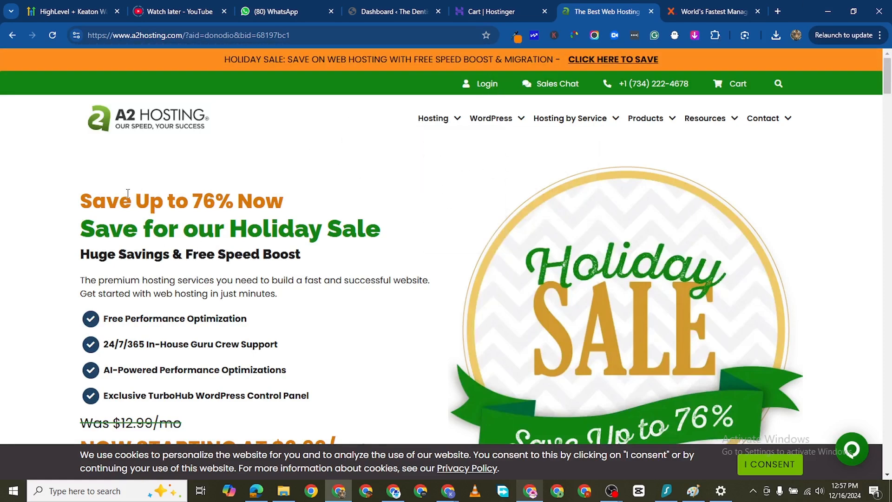
{"action": "left_click_drag", "start_coordinate": [80, 199], "coordinate": [285, 211]}
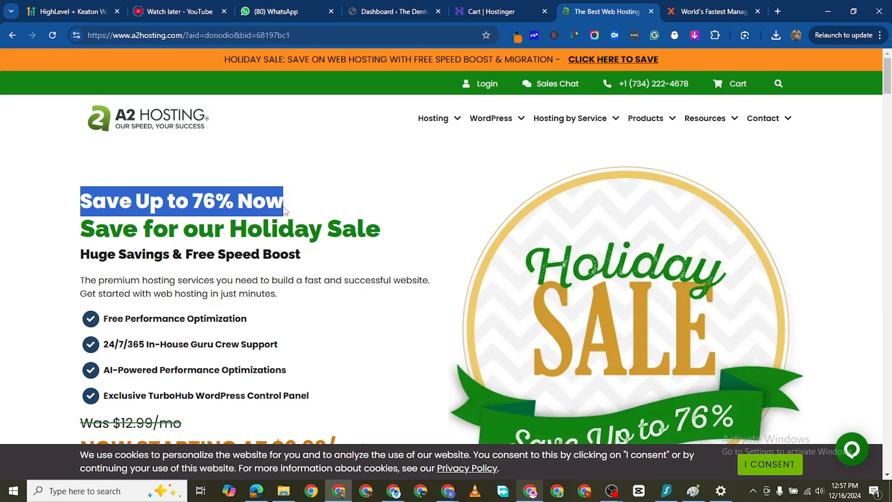
{"action": "left_click", "coordinate": [25, 247]}
{"action": "scroll", "coordinate": [186, 372], "scroll_direction": "down", "scroll_amount": 10}
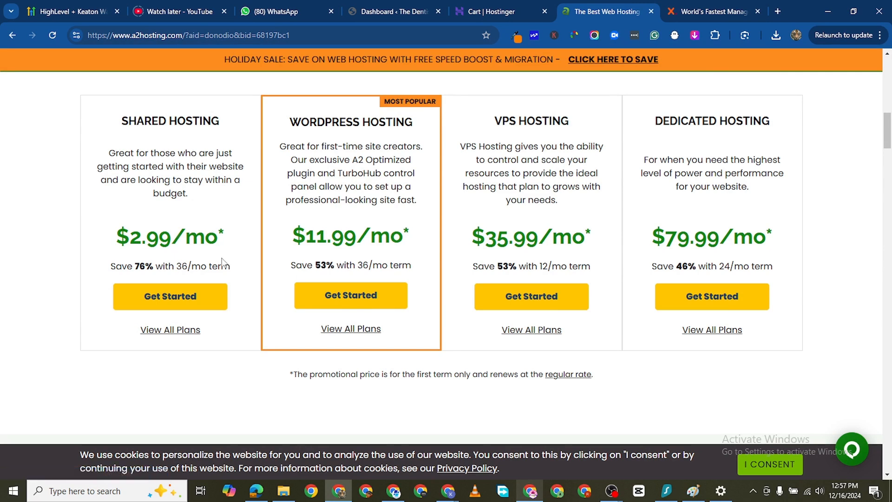
{"action": "left_click", "coordinate": [161, 305]}
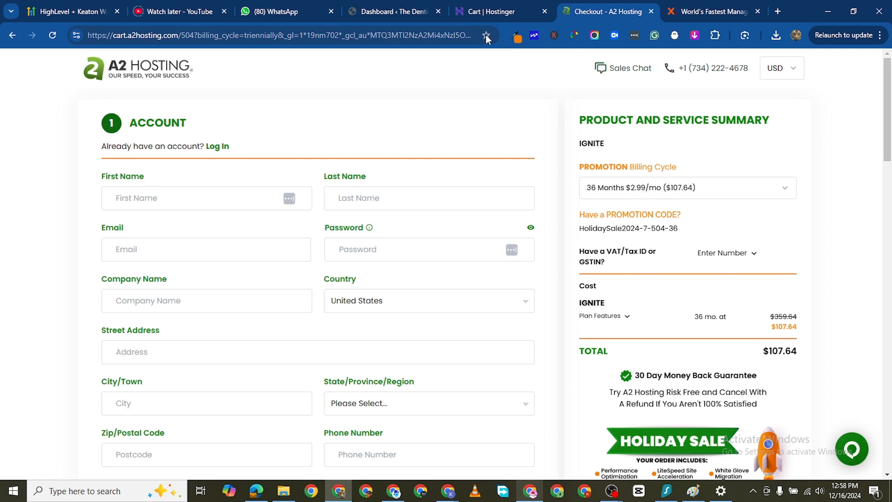
- Compare the A2 Hosting checkout with the Hostinger cart and select the 36 Months billing cycle for A2 Hosting
{"action": "left_click", "coordinate": [492, 11]}
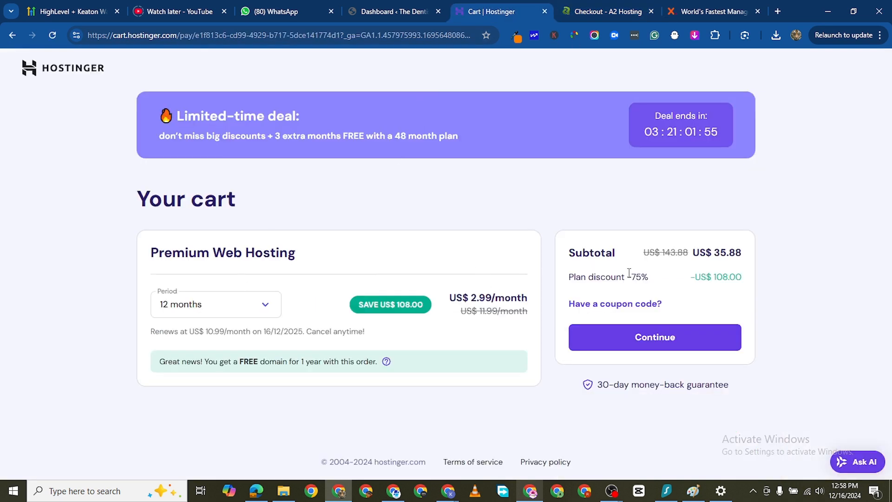
{"action": "left_click", "coordinate": [589, 13]}
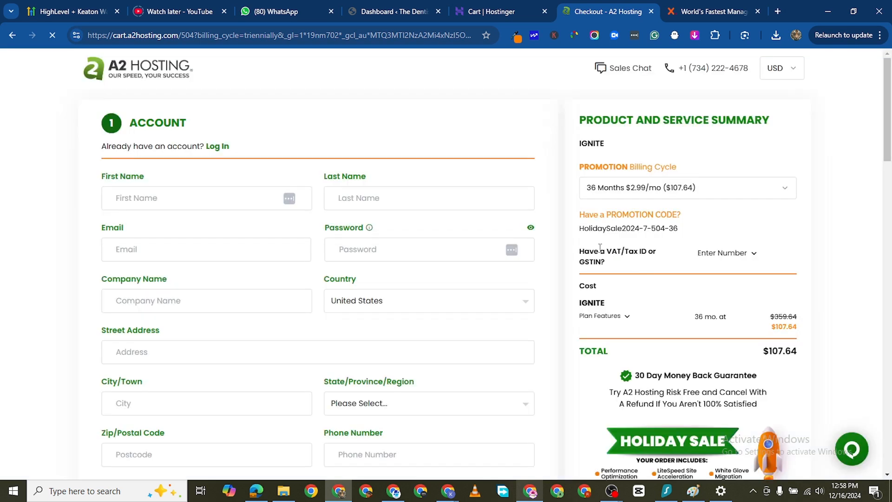
{"action": "left_click", "coordinate": [724, 188]}
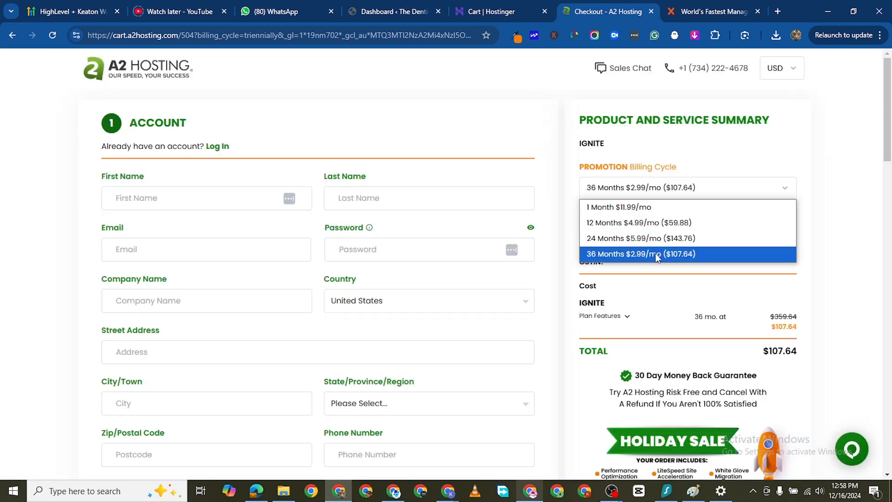
{"action": "left_click", "coordinate": [655, 254]}
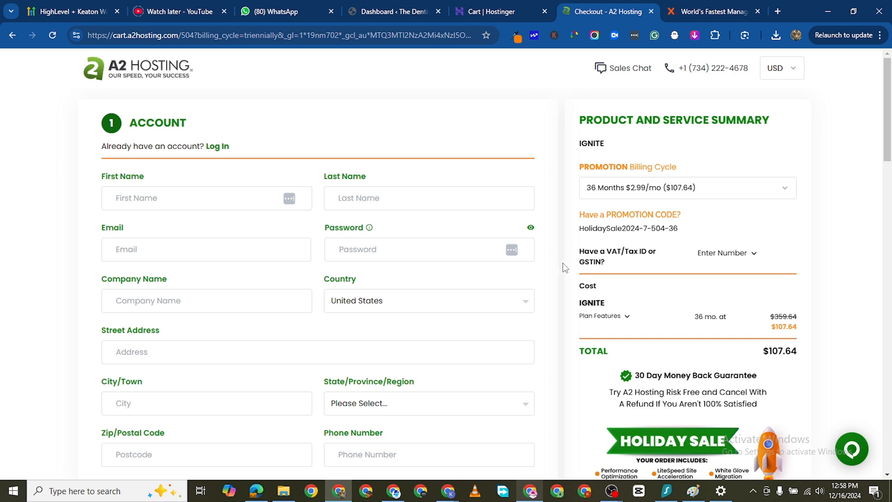
- Examine the period options in the Hostinger cart and return to the A2 Hosting checkout
{"action": "left_click", "coordinate": [487, 14]}
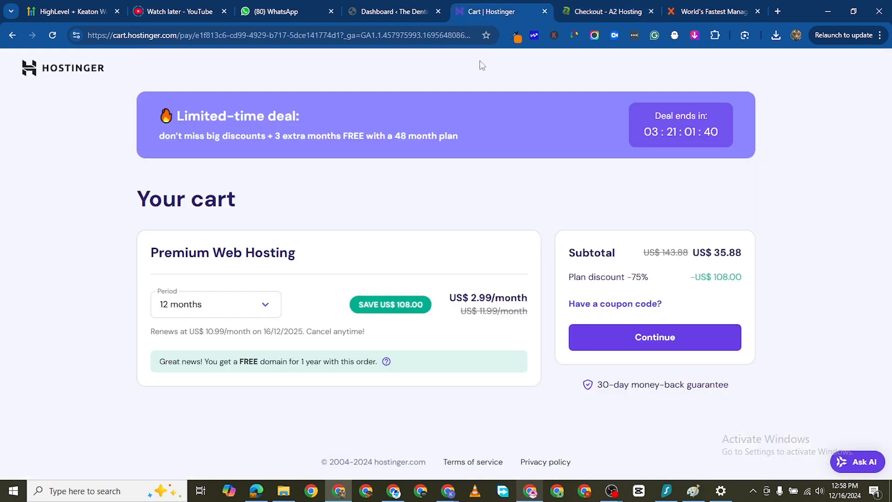
{"action": "left_click", "coordinate": [221, 305]}
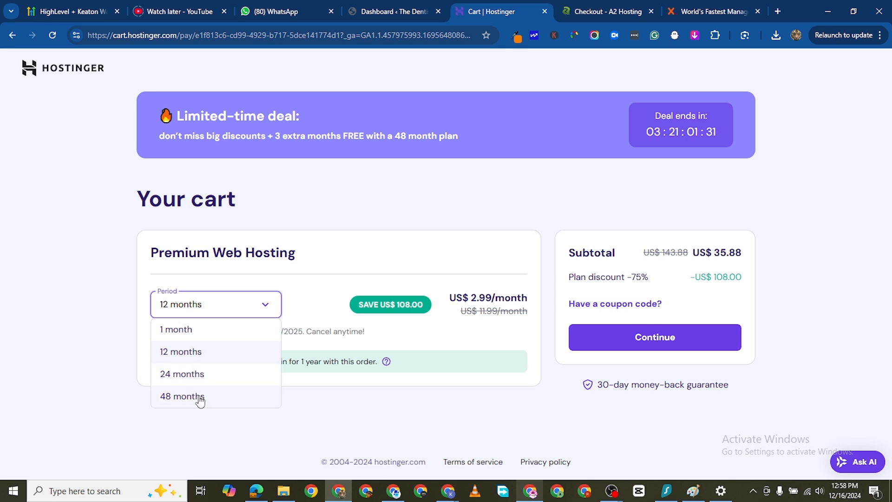
{"action": "left_click", "coordinate": [578, 12]}
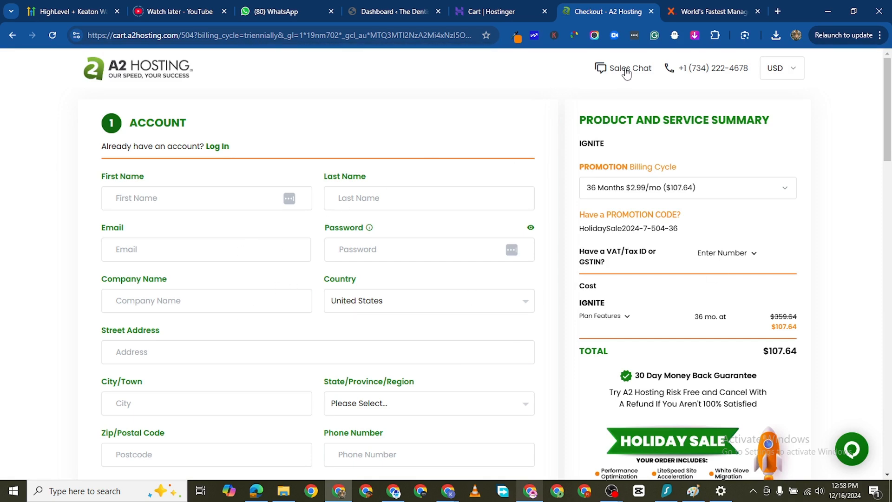
- Switch to the WPX site, look over its home page and open the WordPress Hosting pricing plans
{"action": "left_click", "coordinate": [709, 11]}
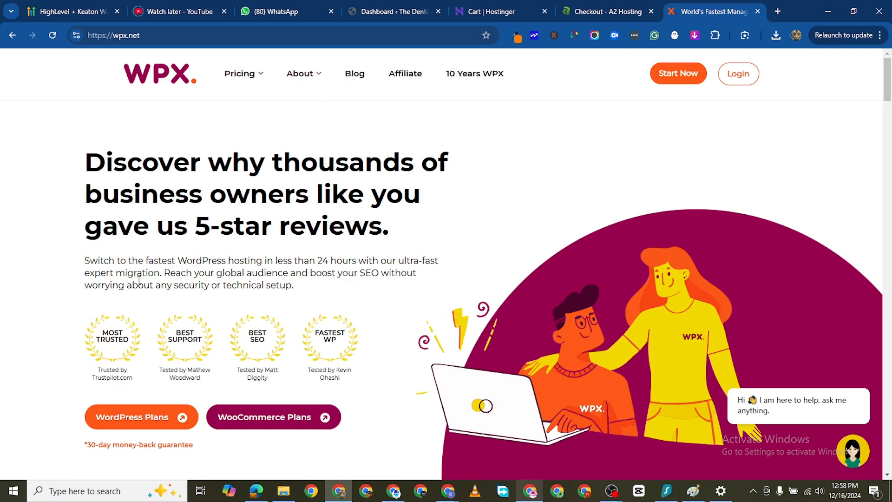
{"action": "scroll", "coordinate": [371, 81], "scroll_direction": "down", "scroll_amount": 3}
{"action": "scroll", "coordinate": [204, 292], "scroll_direction": "up", "scroll_amount": 3}
{"action": "scroll", "coordinate": [215, 288], "scroll_direction": "down", "scroll_amount": 3}
{"action": "scroll", "coordinate": [214, 284], "scroll_direction": "up", "scroll_amount": 3}
{"action": "mouse_move", "coordinate": [236, 86]}
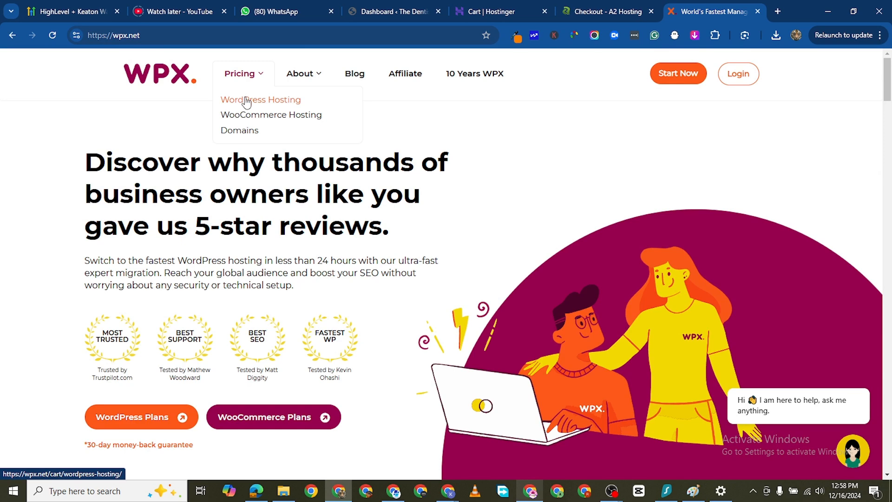
{"action": "left_click", "coordinate": [246, 101]}
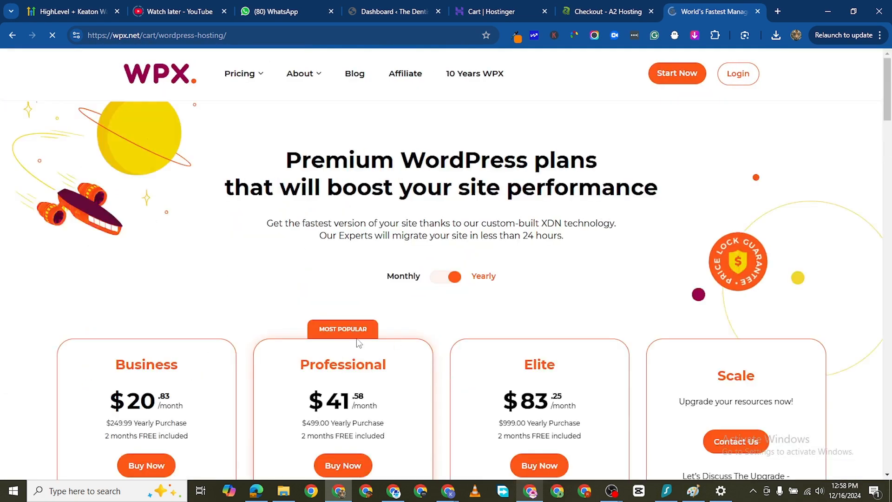
- Review the features and prices of the WPX WordPress plans and start an order for the Business plan
{"action": "scroll", "coordinate": [358, 343], "scroll_direction": "down", "scroll_amount": 2}
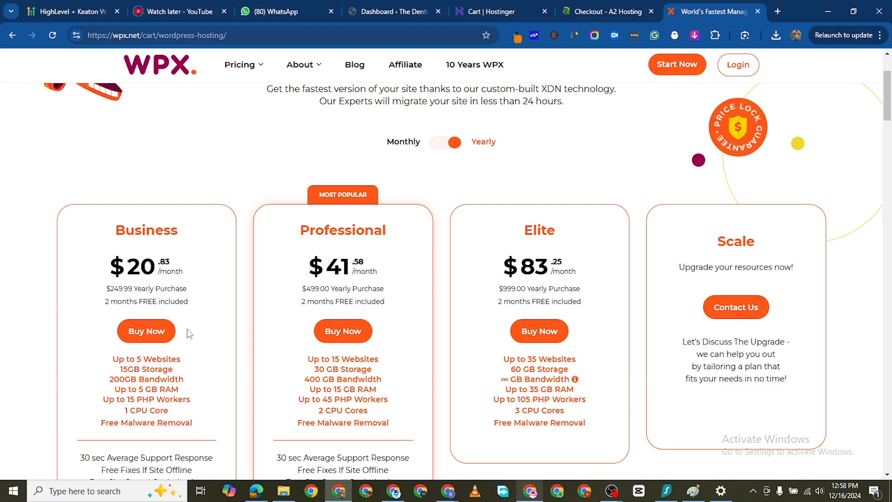
{"action": "scroll", "coordinate": [172, 339], "scroll_direction": "down", "scroll_amount": 2}
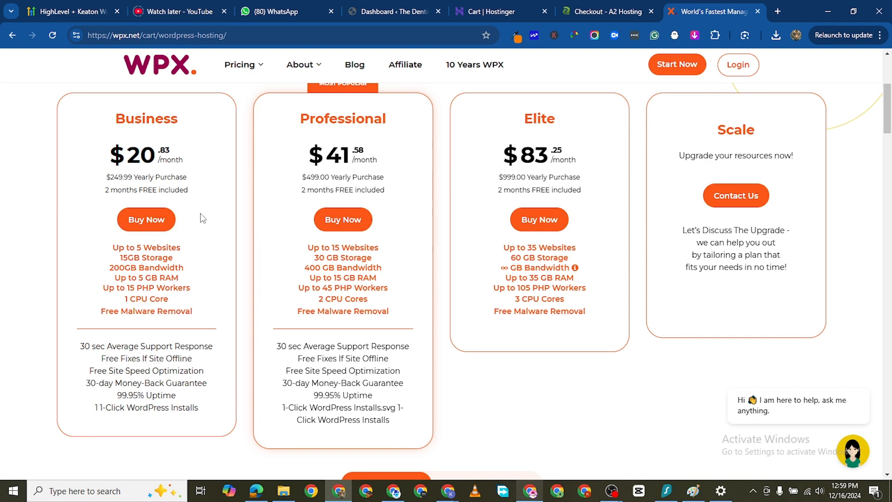
{"action": "scroll", "coordinate": [207, 233], "scroll_direction": "down", "scroll_amount": 2}
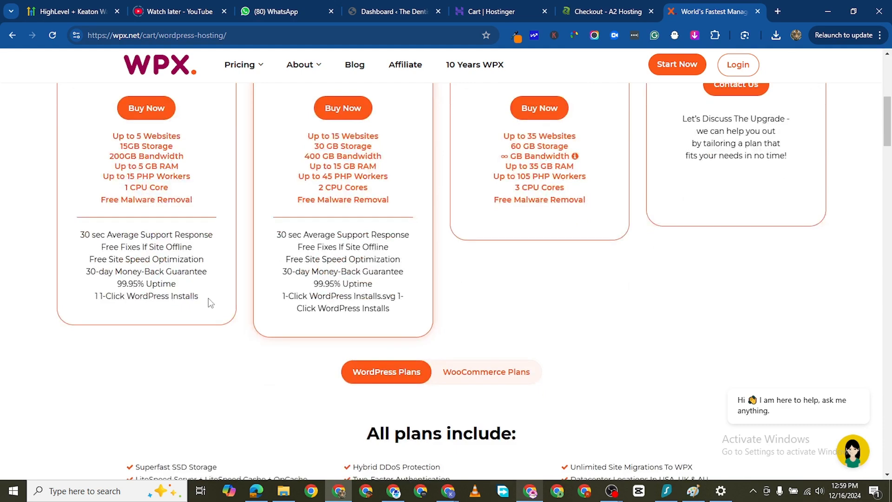
{"action": "scroll", "coordinate": [212, 302], "scroll_direction": "down", "scroll_amount": 7}
{"action": "scroll", "coordinate": [260, 286], "scroll_direction": "up", "scroll_amount": 5}
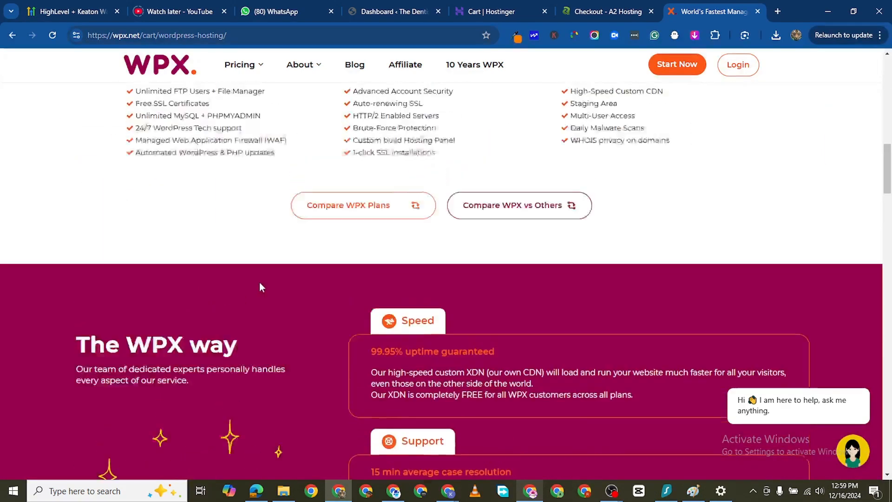
{"action": "scroll", "coordinate": [191, 295], "scroll_direction": "up", "scroll_amount": 7}
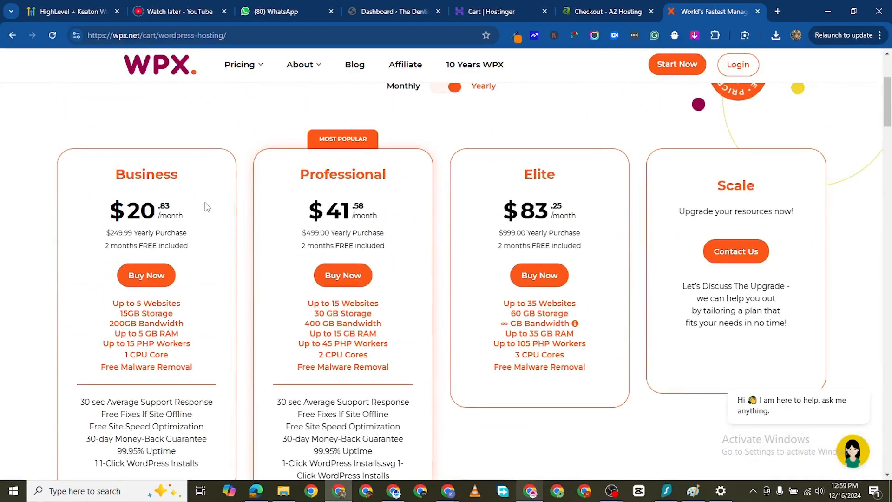
{"action": "scroll", "coordinate": [195, 237], "scroll_direction": "down", "scroll_amount": 4}
{"action": "scroll", "coordinate": [184, 270], "scroll_direction": "up", "scroll_amount": 2}
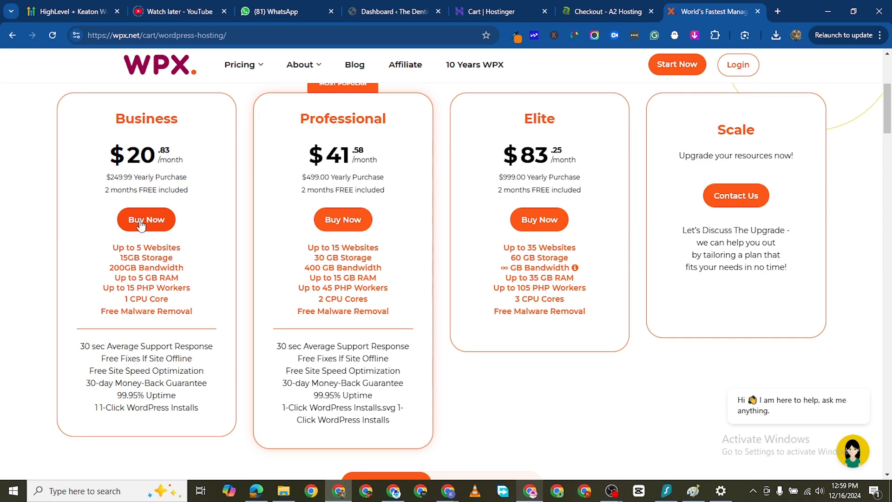
{"action": "left_click", "coordinate": [141, 224]}
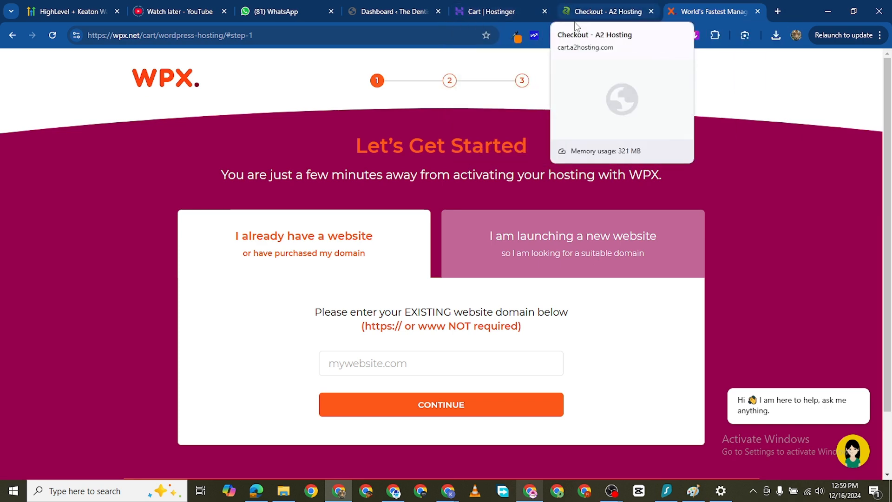
- Switch to the WordPress dashboard of The Dentist site and look over its welcome area and widgets
{"action": "left_click", "coordinate": [402, 14]}
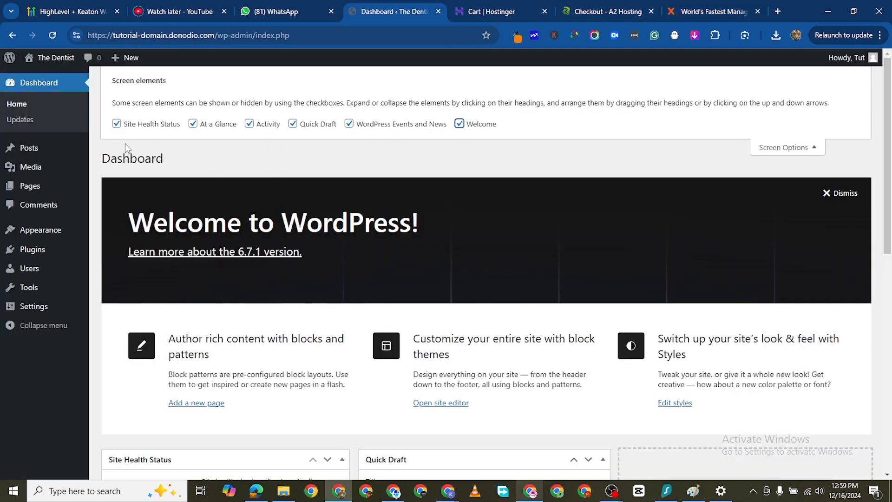
{"action": "scroll", "coordinate": [304, 174], "scroll_direction": "down", "scroll_amount": 3}
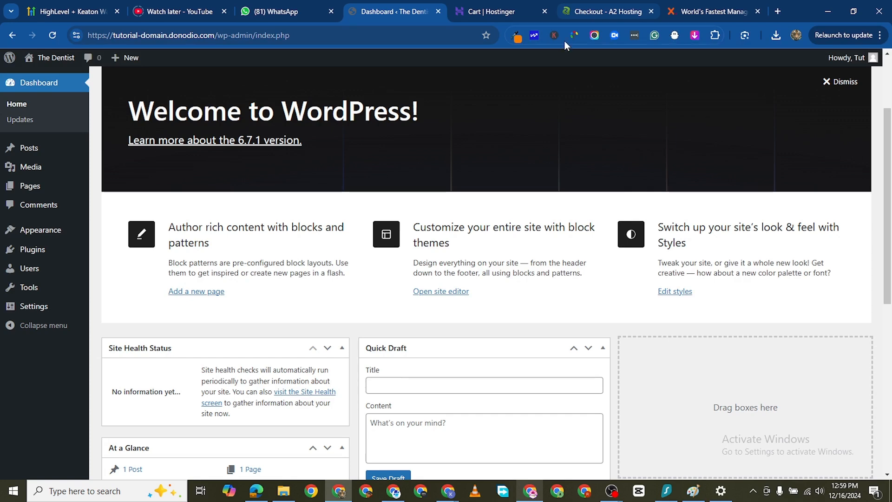
{"action": "mouse_move", "coordinate": [599, 13]}
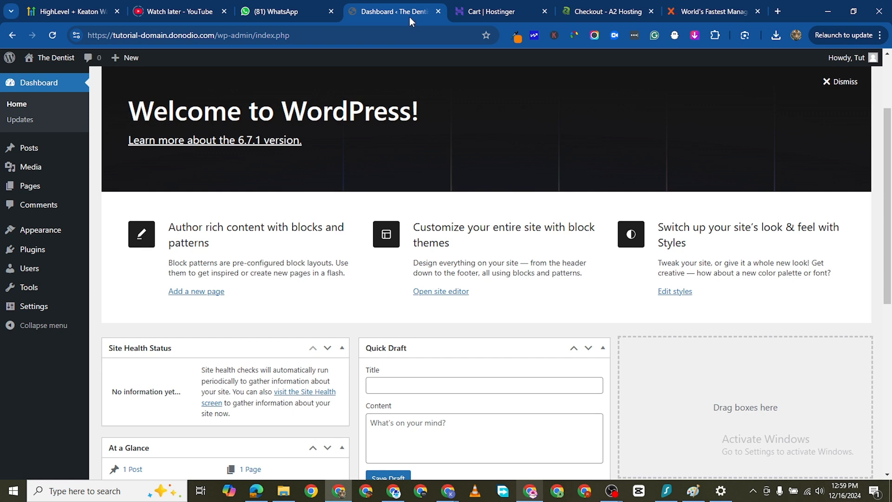
{"action": "mouse_move", "coordinate": [409, 17]}
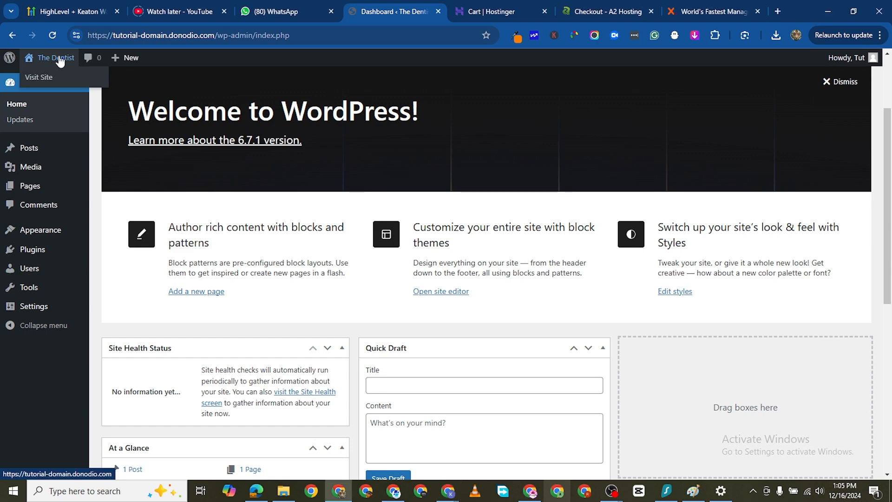
- Open The Dentist site's front end in a new tab and look over its default blog page
{"action": "right_click", "coordinate": [69, 60]}
{"action": "left_click", "coordinate": [116, 66]}
{"action": "left_click", "coordinate": [427, 13]}
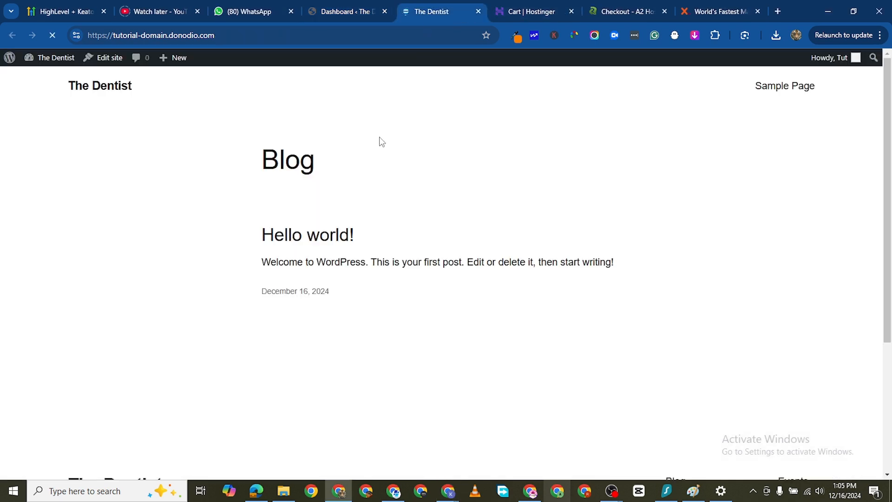
{"action": "scroll", "coordinate": [362, 292], "scroll_direction": "down", "scroll_amount": 4}
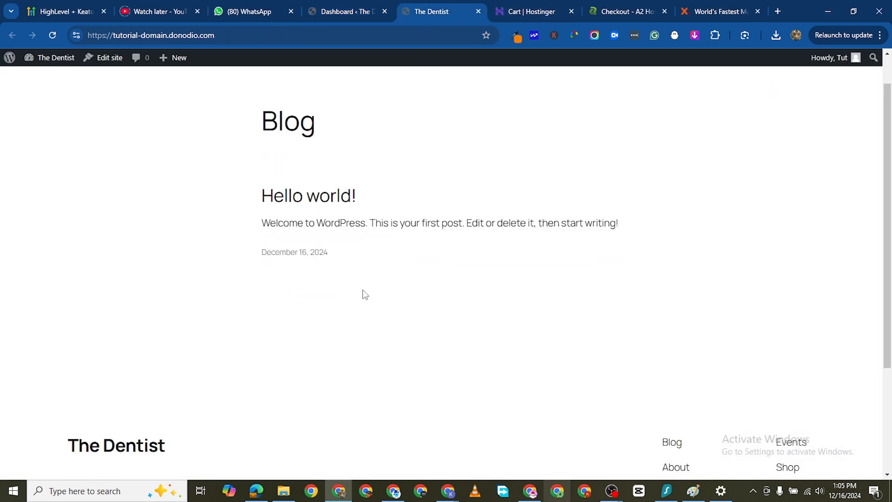
{"action": "scroll", "coordinate": [260, 98], "scroll_direction": "up", "scroll_amount": 4}
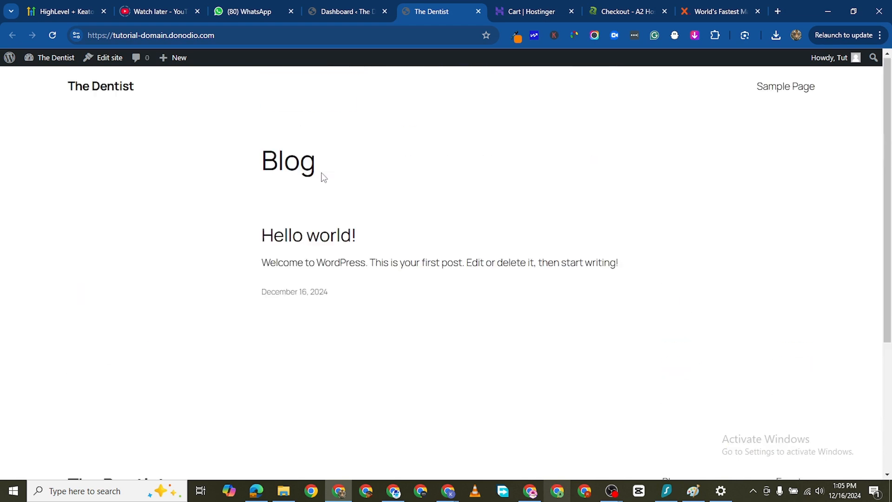
- Return to the WordPress dashboard and open the Themes page to examine the active theme
{"action": "left_click", "coordinate": [353, 12]}
{"action": "mouse_move", "coordinate": [54, 232]}
{"action": "left_click", "coordinate": [120, 234]}
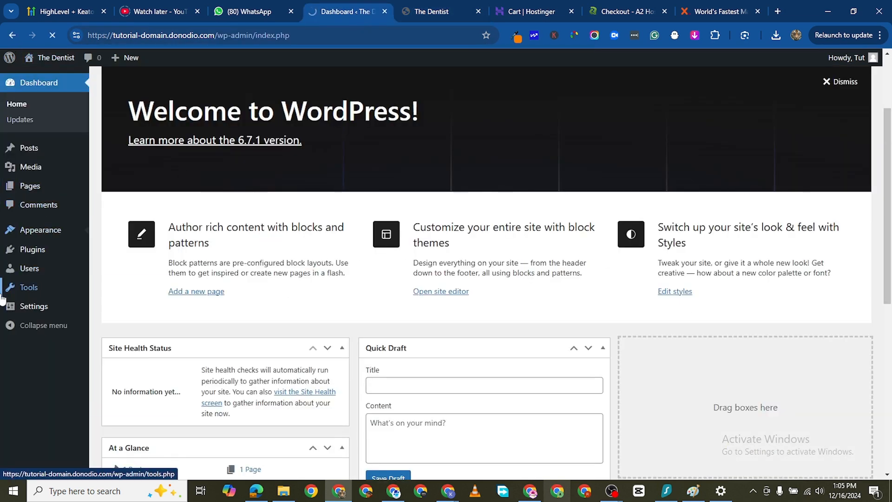
{"action": "scroll", "coordinate": [443, 380], "scroll_direction": "down", "scroll_amount": 1}
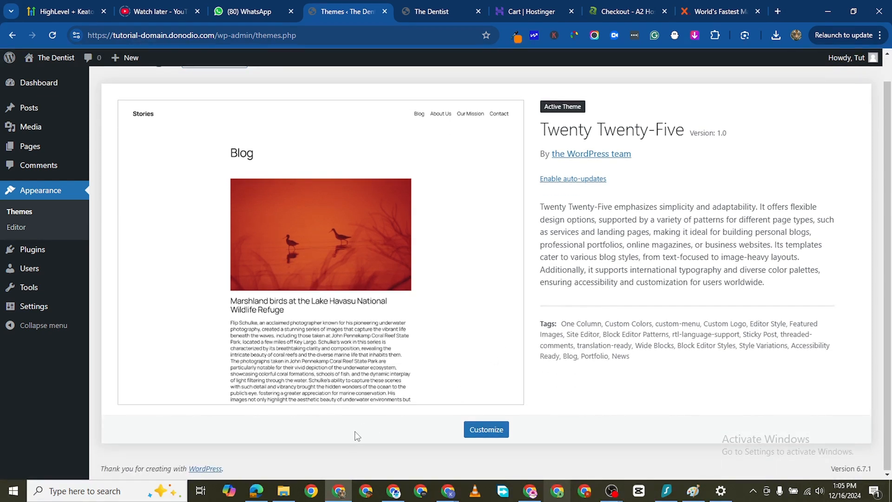
- Search the plugin directory for "estatik", and install and activate the Estatik Real Estate Plugin
{"action": "left_click", "coordinate": [38, 252]}
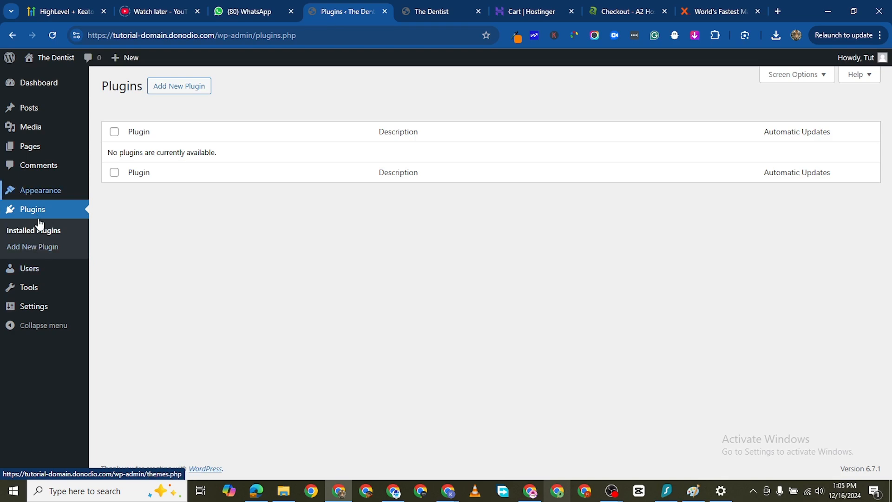
{"action": "left_click", "coordinate": [34, 247]}
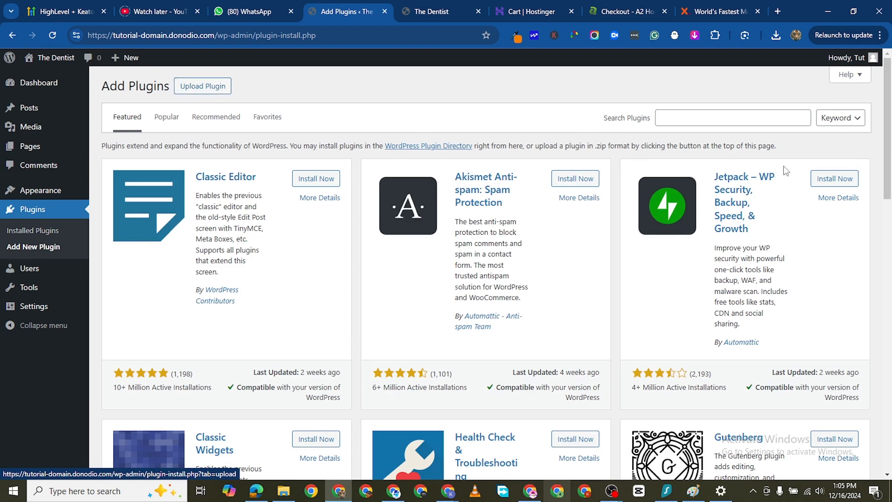
{"action": "left_click", "coordinate": [777, 120]}
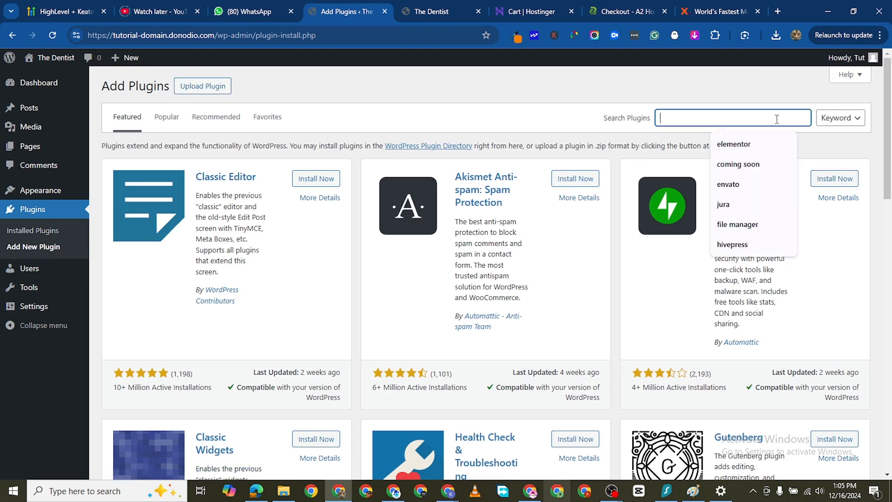
{"action": "type", "text": "estatik"}
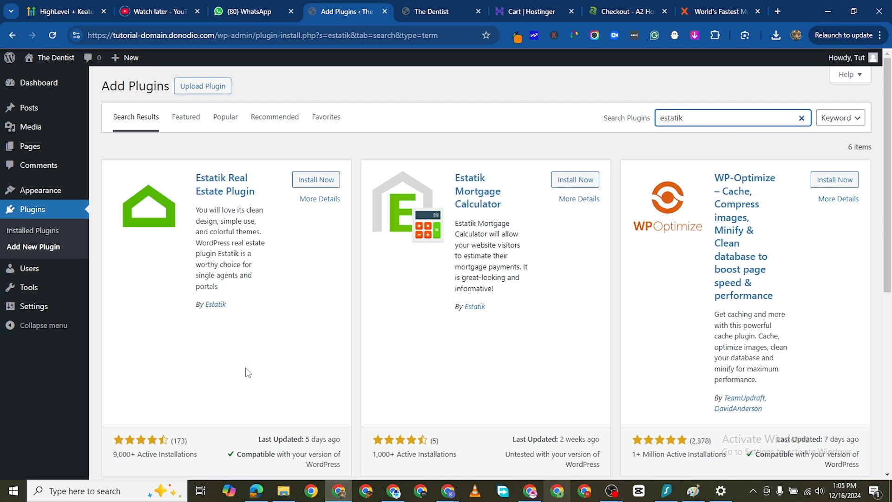
{"action": "left_click", "coordinate": [318, 182]}
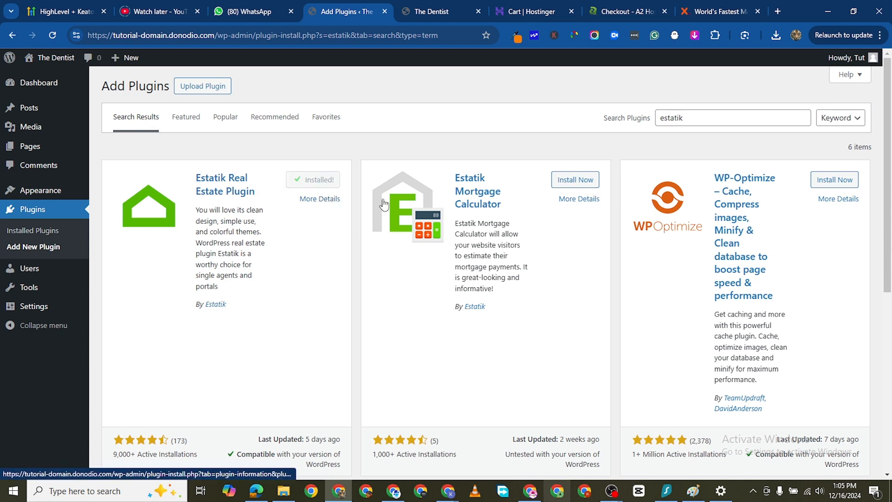
{"action": "left_click", "coordinate": [320, 186]}
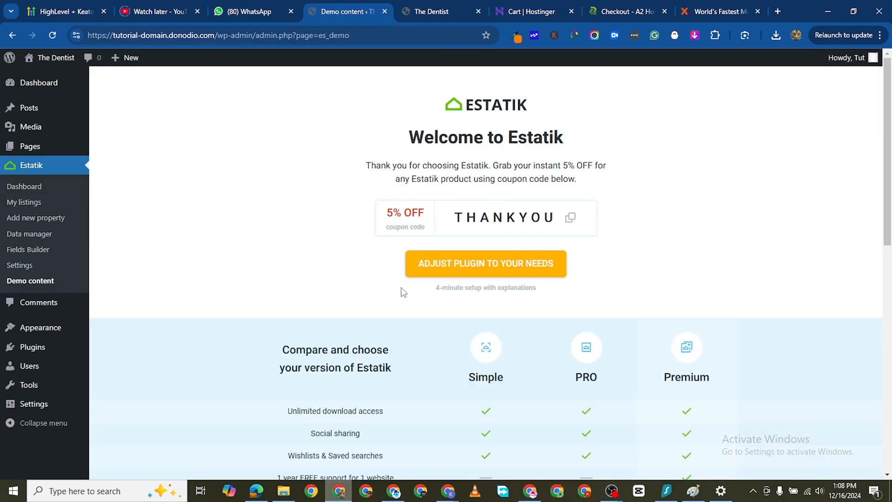
- Examine the Estatik comparison table for the features and prices of the Simple, PRO and Premium versions
{"action": "scroll", "coordinate": [400, 287], "scroll_direction": "down", "scroll_amount": 3}
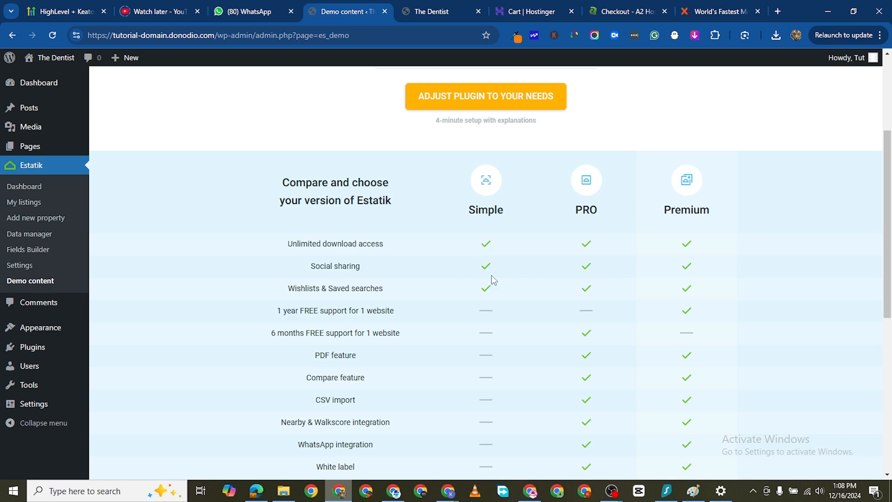
{"action": "scroll", "coordinate": [491, 280], "scroll_direction": "down", "scroll_amount": 3}
{"action": "scroll", "coordinate": [490, 277], "scroll_direction": "up", "scroll_amount": 3}
{"action": "scroll", "coordinate": [465, 307], "scroll_direction": "down", "scroll_amount": 7}
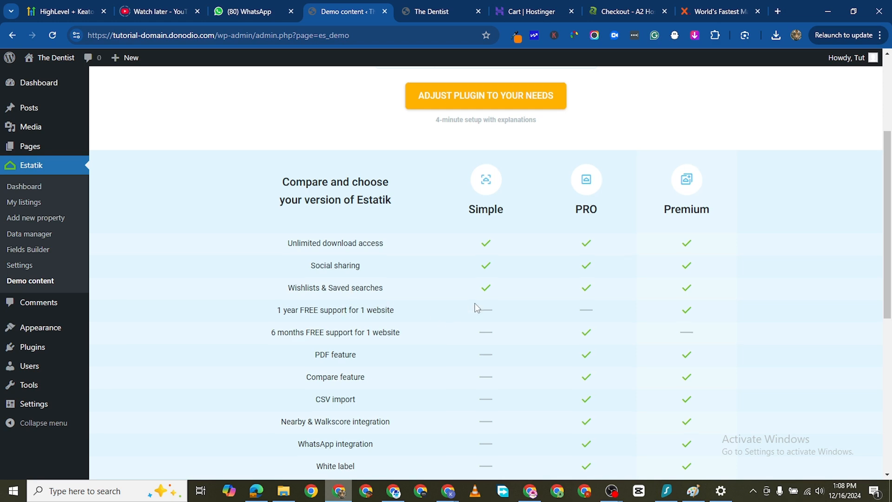
{"action": "scroll", "coordinate": [520, 279], "scroll_direction": "up", "scroll_amount": 7}
{"action": "scroll", "coordinate": [553, 279], "scroll_direction": "up", "scroll_amount": 3}
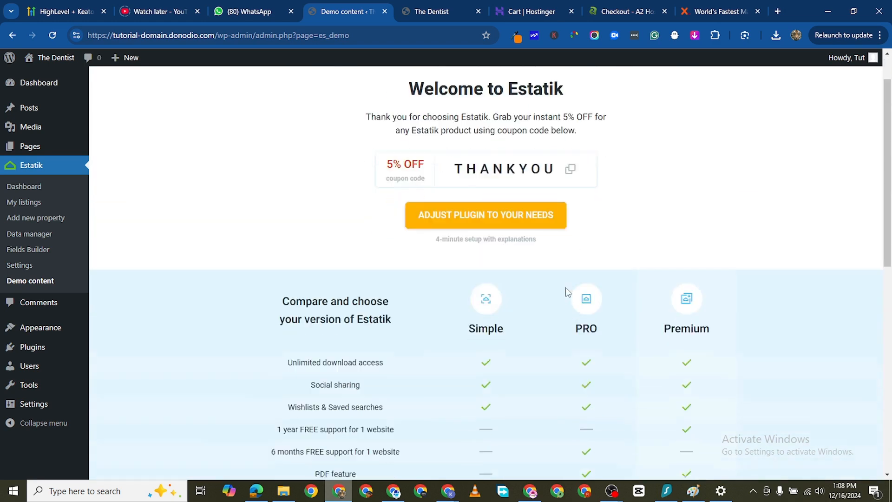
{"action": "scroll", "coordinate": [563, 283], "scroll_direction": "down", "scroll_amount": 6}
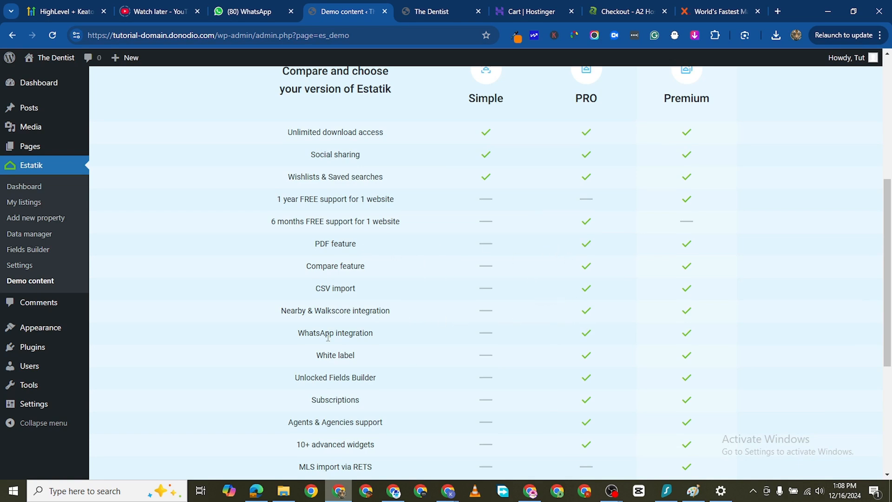
{"action": "scroll", "coordinate": [328, 336], "scroll_direction": "down", "scroll_amount": 1}
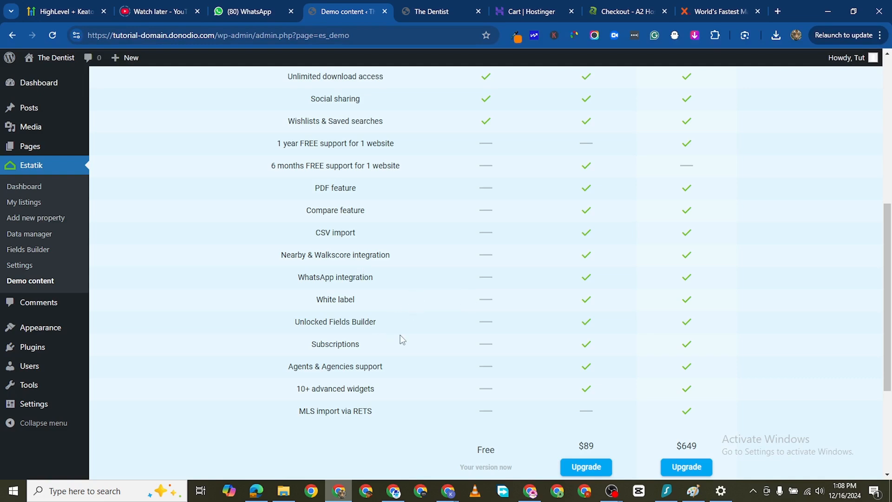
{"action": "scroll", "coordinate": [572, 390], "scroll_direction": "down", "scroll_amount": 2}
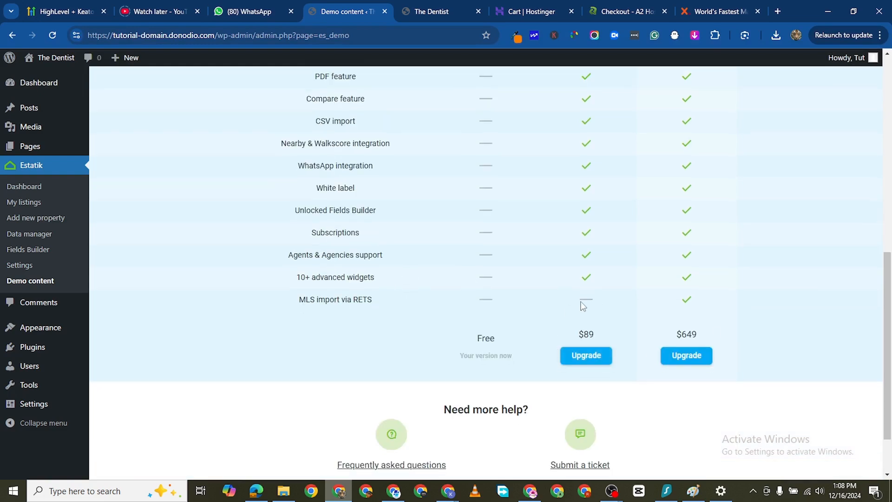
{"action": "scroll", "coordinate": [595, 283], "scroll_direction": "up", "scroll_amount": 10}
{"action": "scroll", "coordinate": [613, 279], "scroll_direction": "down", "scroll_amount": 3}
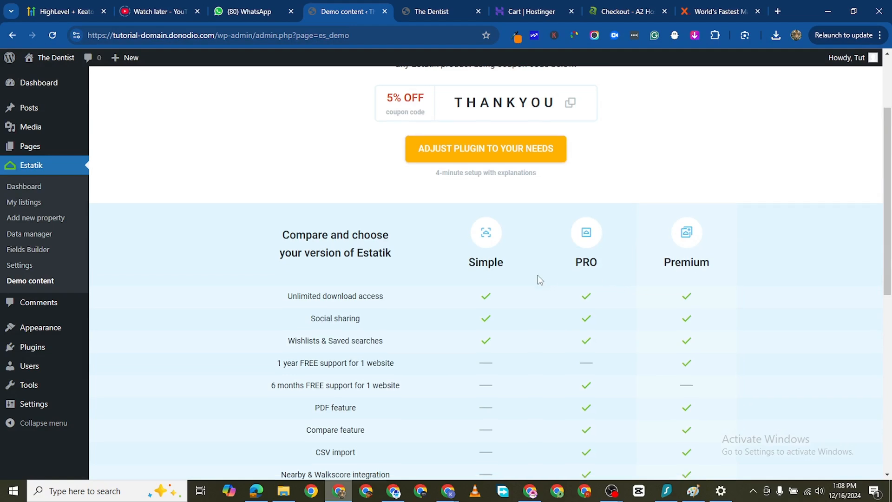
{"action": "scroll", "coordinate": [538, 276], "scroll_direction": "down", "scroll_amount": 8}
{"action": "scroll", "coordinate": [534, 293], "scroll_direction": "up", "scroll_amount": 7}
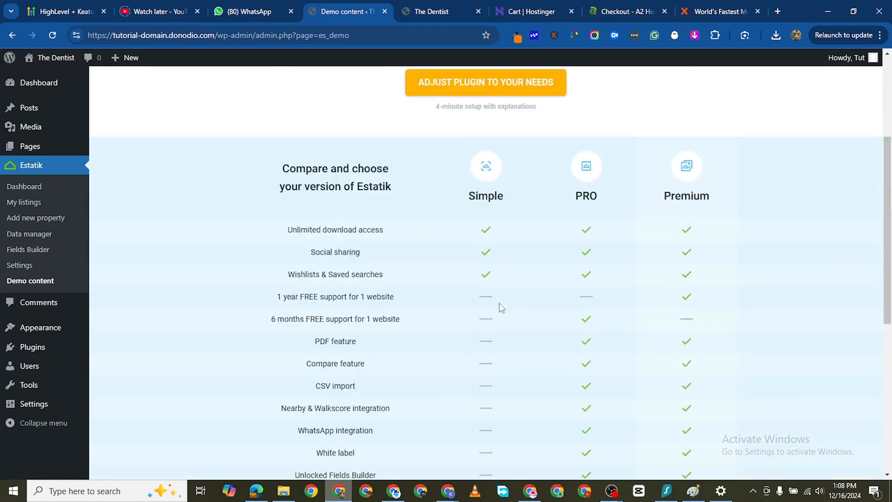
- Start adjusting Estatik to the site's needs, keep Single owner and USA selected, and continue to the Google Maps API key setup
{"action": "scroll", "coordinate": [511, 312], "scroll_direction": "up", "scroll_amount": 3}
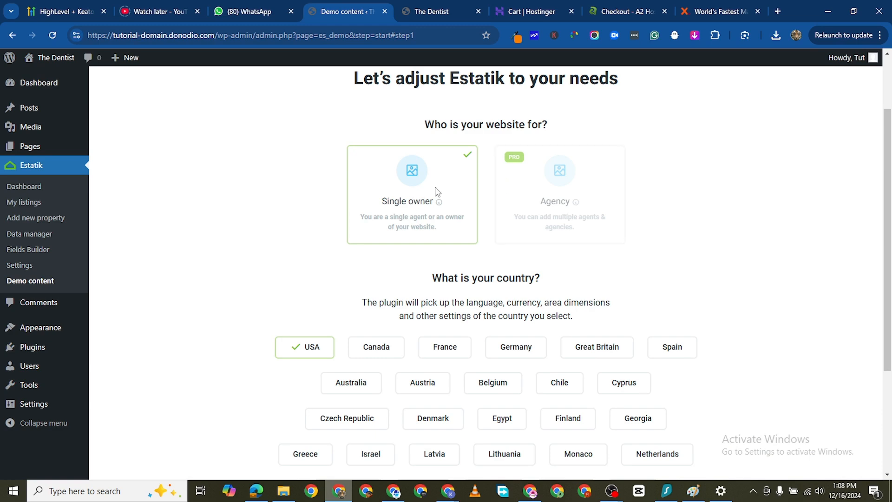
{"action": "scroll", "coordinate": [444, 358], "scroll_direction": "down", "scroll_amount": 2}
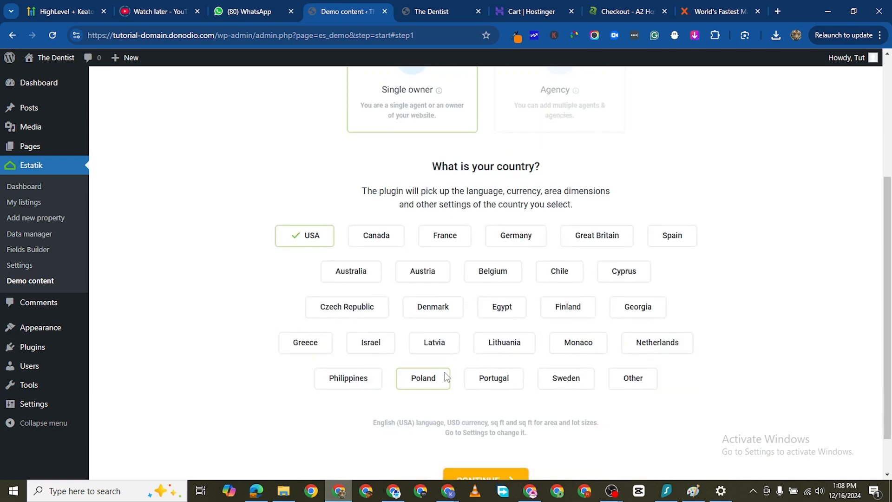
{"action": "scroll", "coordinate": [411, 266], "scroll_direction": "up", "scroll_amount": 2}
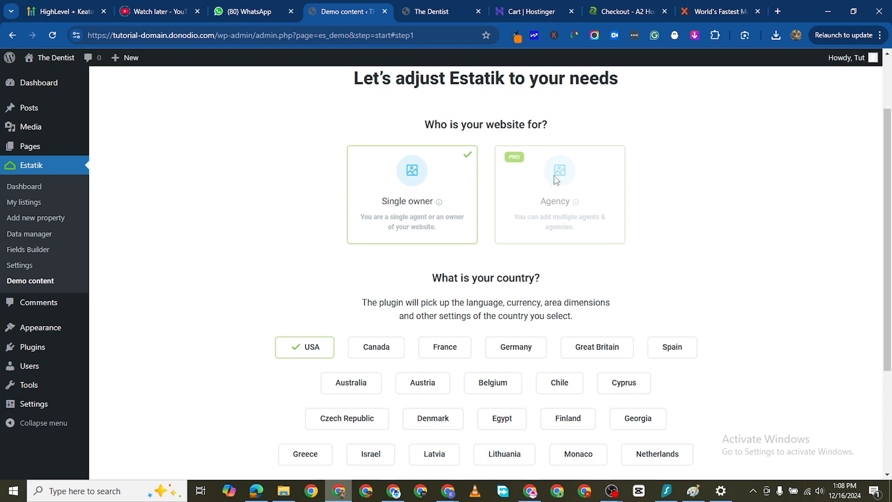
{"action": "scroll", "coordinate": [545, 214], "scroll_direction": "down", "scroll_amount": 3}
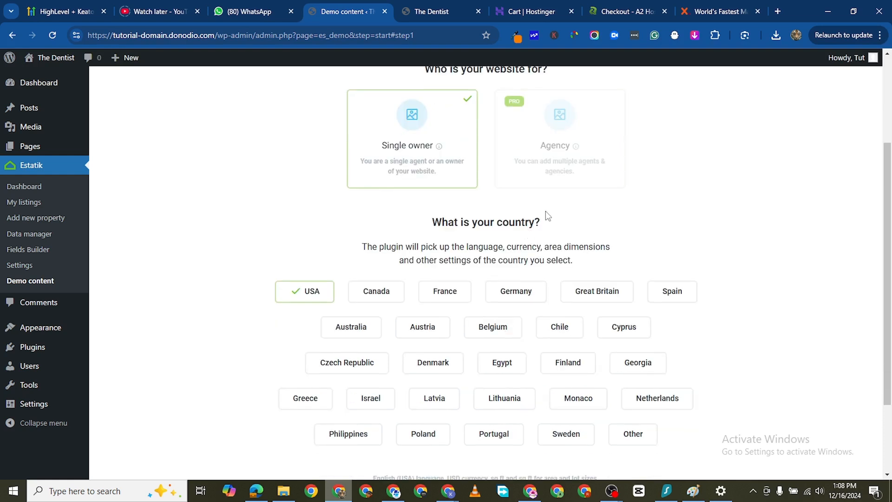
{"action": "scroll", "coordinate": [325, 292], "scroll_direction": "down", "scroll_amount": 1}
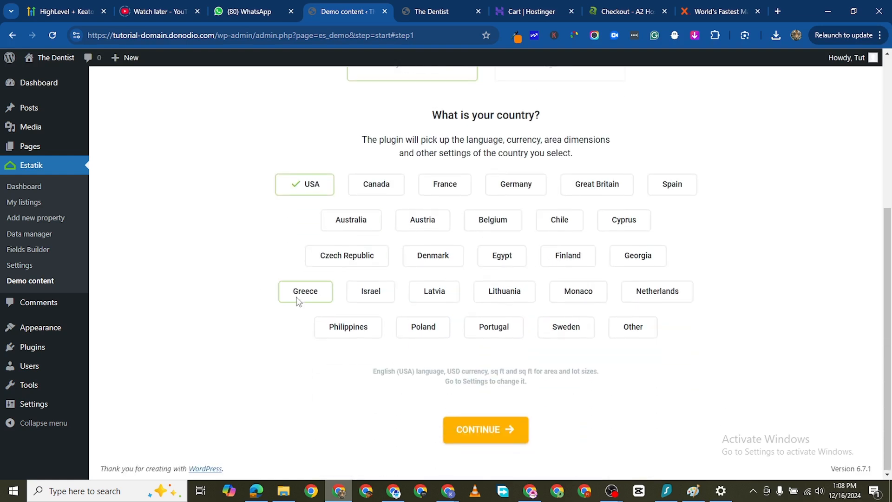
{"action": "left_click", "coordinate": [474, 433]}
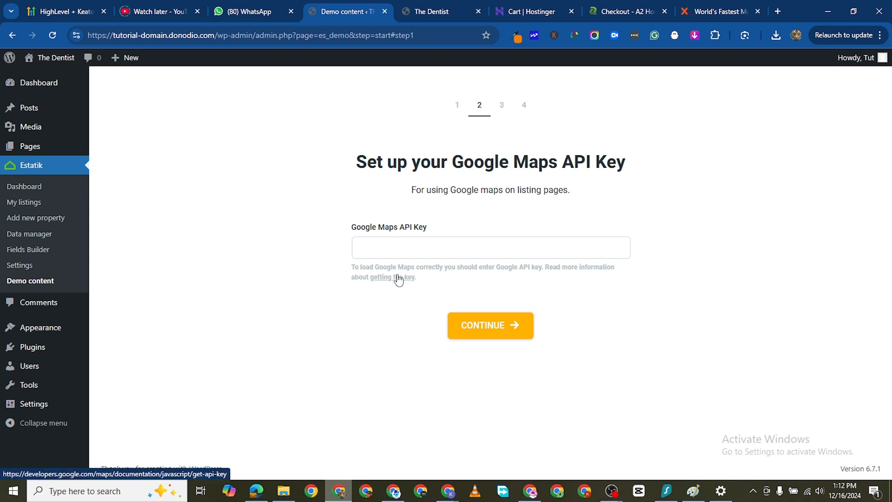
- Copy the link to the Google Maps API key guide, open it in the other browser profile and find the Create API keys instructions
{"action": "right_click", "coordinate": [392, 278]}
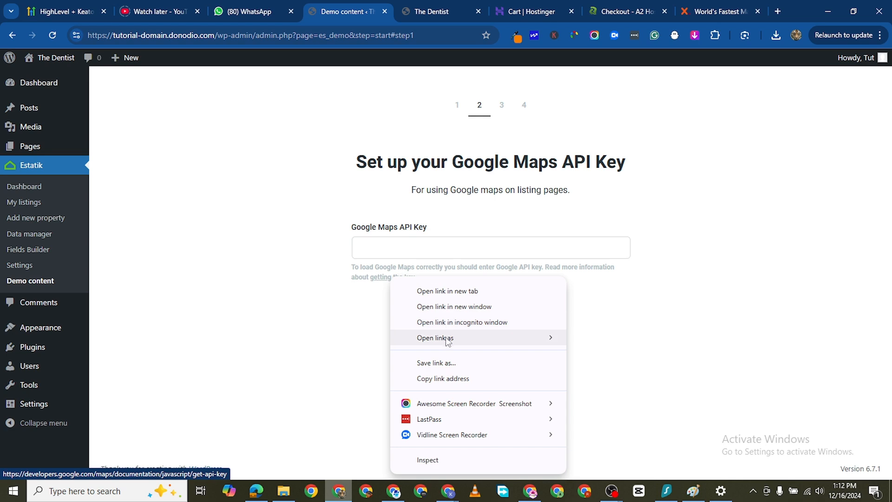
{"action": "left_click", "coordinate": [443, 378]}
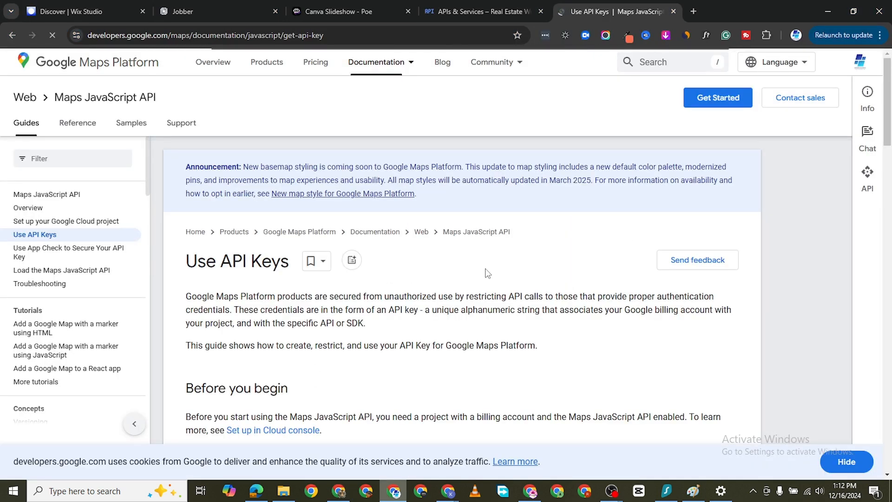
{"action": "scroll", "coordinate": [437, 277], "scroll_direction": "down", "scroll_amount": 4}
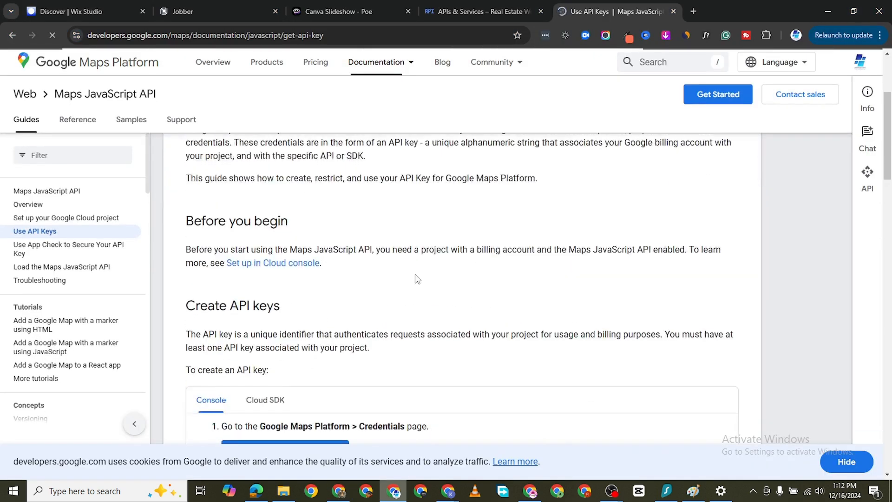
{"action": "scroll", "coordinate": [392, 314], "scroll_direction": "down", "scroll_amount": 2}
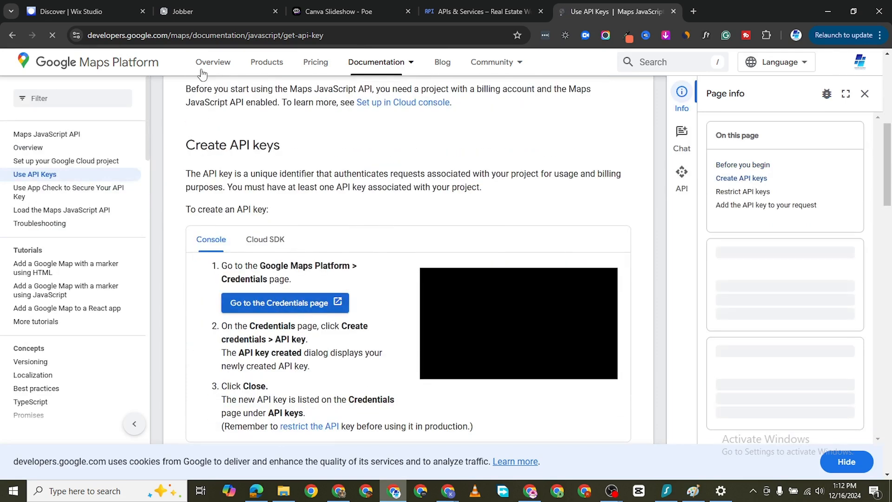
{"action": "scroll", "coordinate": [284, 260], "scroll_direction": "down", "scroll_amount": 1}
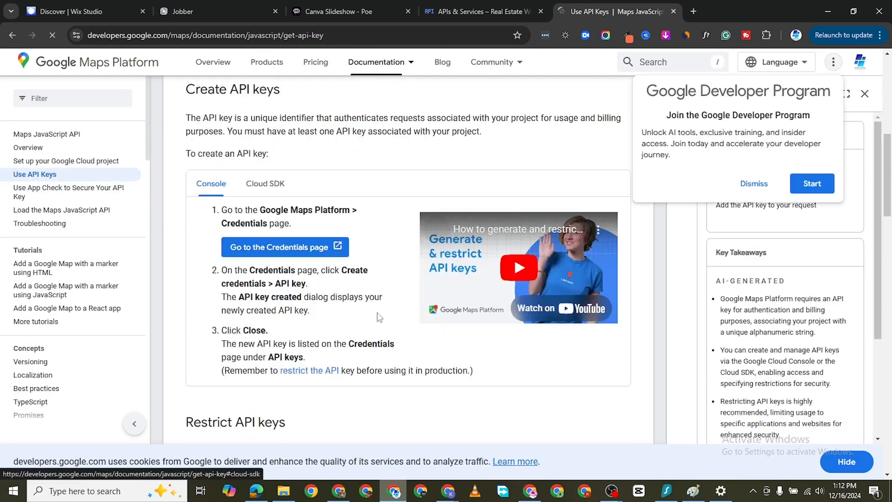
- Open the Google Maps Platform credentials page for the Real Estate Website project and examine its API keys and URL signing secret sections
{"action": "left_click", "coordinate": [276, 249]}
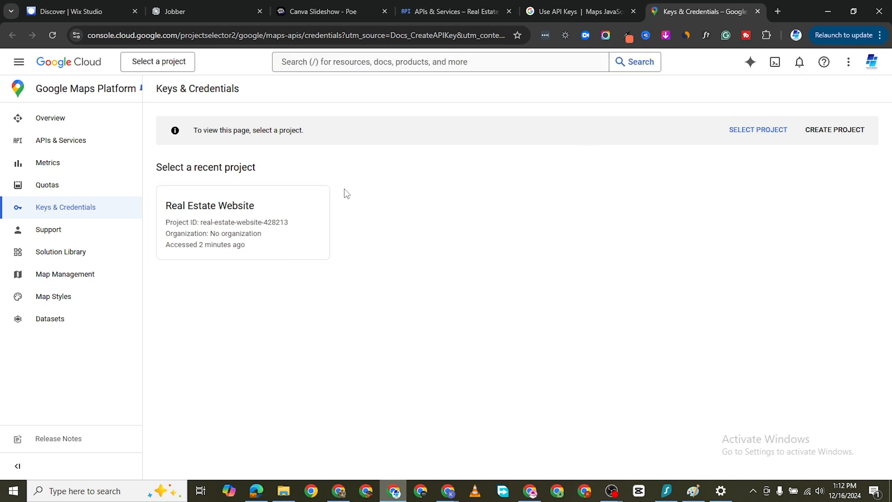
{"action": "left_click", "coordinate": [253, 215]}
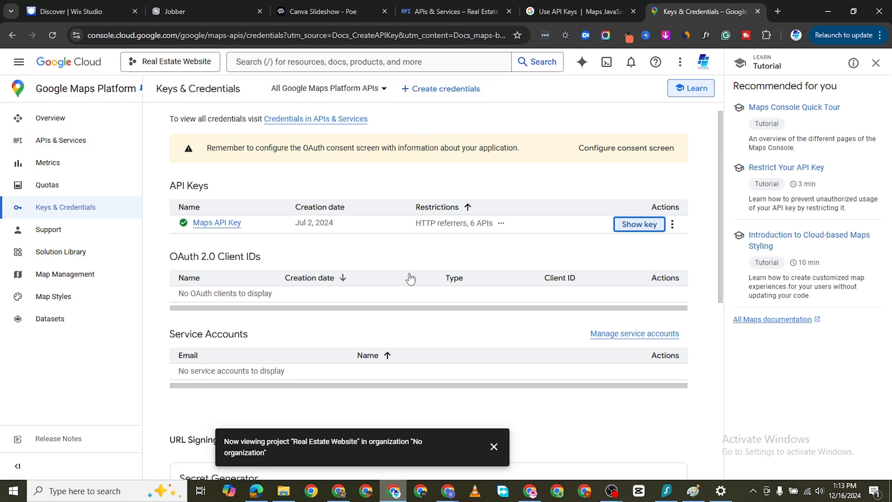
{"action": "scroll", "coordinate": [333, 339], "scroll_direction": "down", "scroll_amount": 2}
{"action": "scroll", "coordinate": [332, 336], "scroll_direction": "down", "scroll_amount": 4}
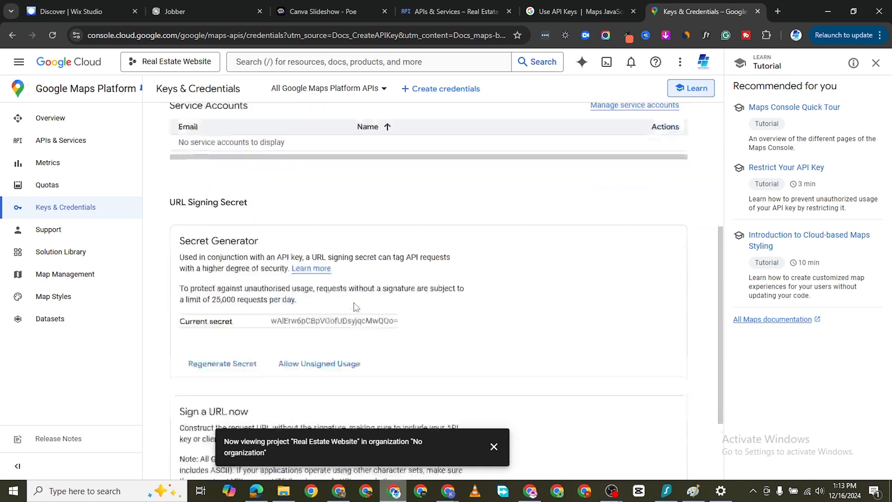
{"action": "scroll", "coordinate": [359, 299], "scroll_direction": "up", "scroll_amount": 4}
{"action": "scroll", "coordinate": [500, 139], "scroll_direction": "up", "scroll_amount": 2}
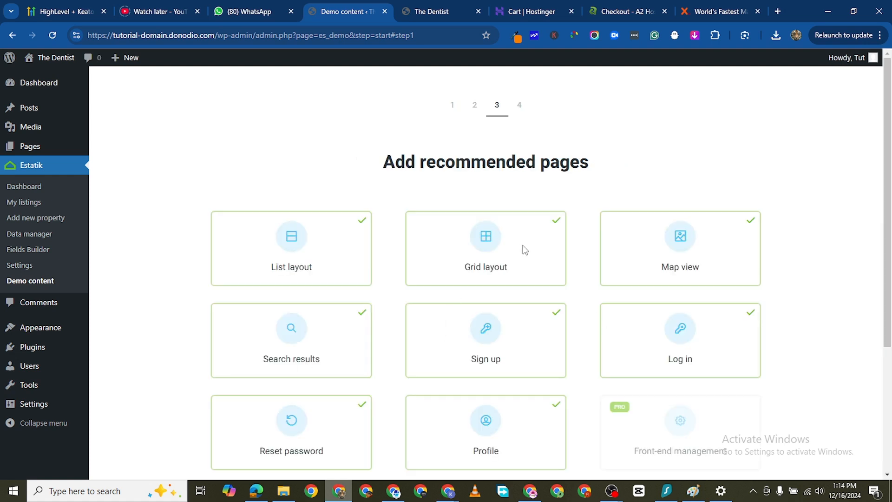
- Keep all available recommended pages from List layout to Profile selected, keep Yes for adding demo listings, and finish the Estatik setup
{"action": "scroll", "coordinate": [525, 258], "scroll_direction": "down", "scroll_amount": 1}
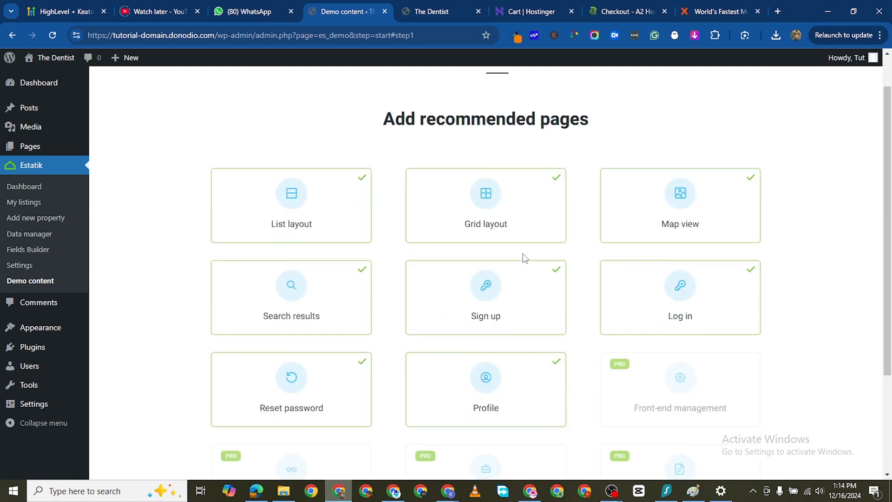
{"action": "scroll", "coordinate": [525, 259], "scroll_direction": "down", "scroll_amount": 1}
{"action": "scroll", "coordinate": [524, 258], "scroll_direction": "up", "scroll_amount": 2}
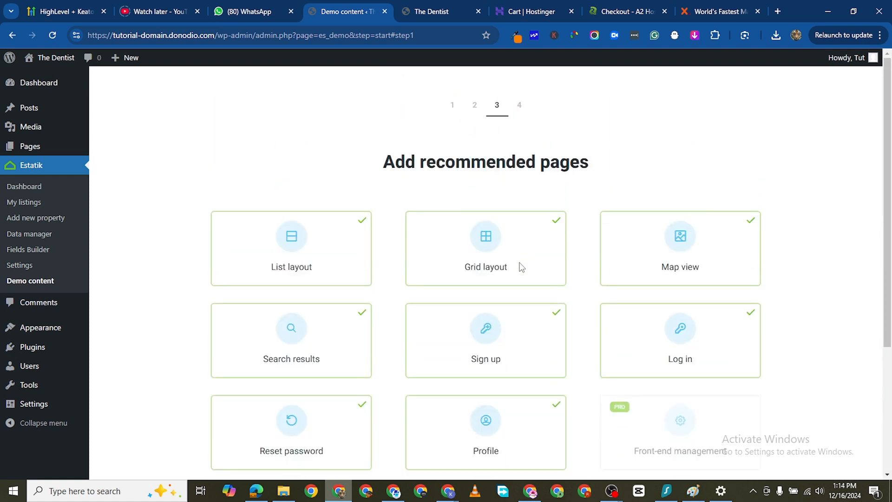
{"action": "scroll", "coordinate": [581, 210], "scroll_direction": "down", "scroll_amount": 3}
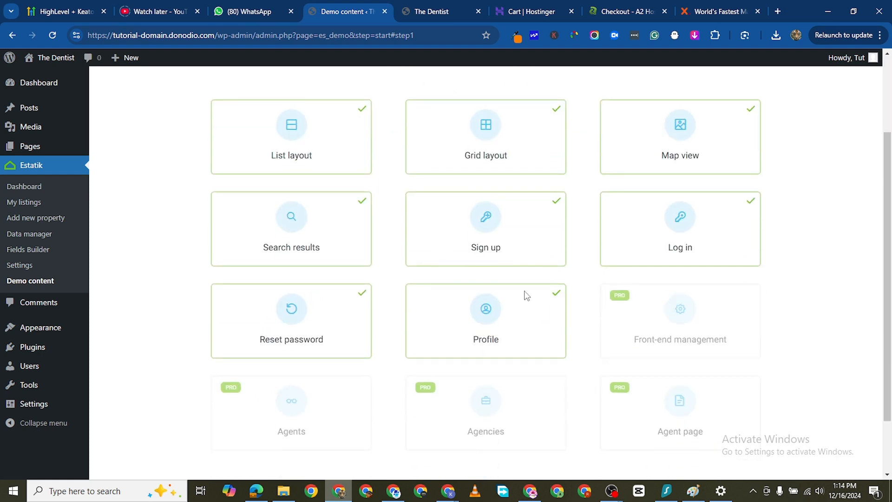
{"action": "scroll", "coordinate": [525, 293], "scroll_direction": "down", "scroll_amount": 2}
{"action": "left_click", "coordinate": [548, 270]}
{"action": "left_click", "coordinate": [555, 251]}
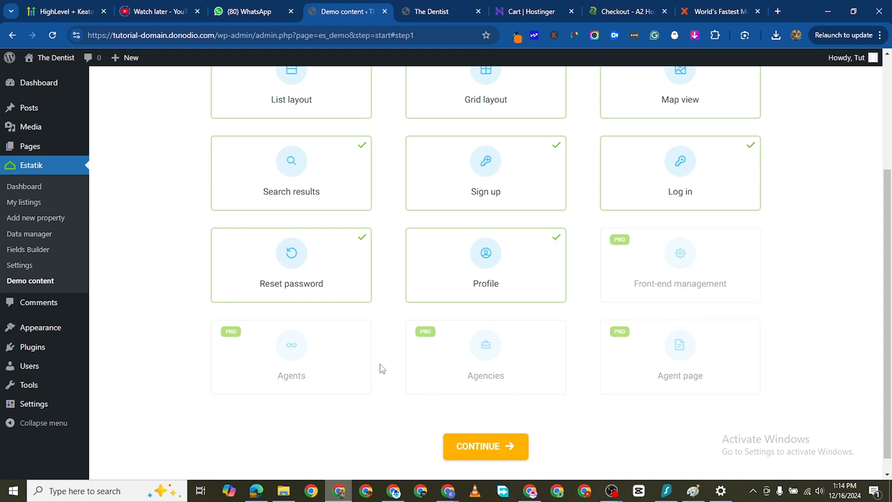
{"action": "scroll", "coordinate": [668, 251], "scroll_direction": "up", "scroll_amount": 2}
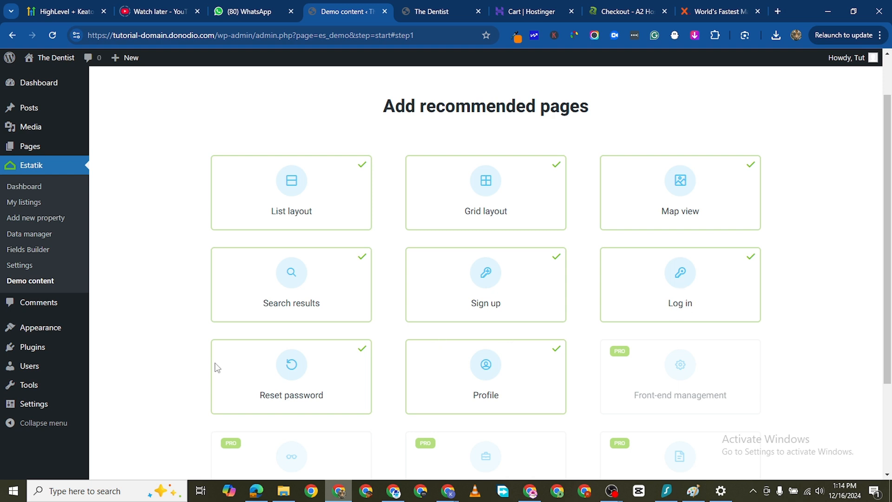
{"action": "scroll", "coordinate": [288, 366], "scroll_direction": "down", "scroll_amount": 1}
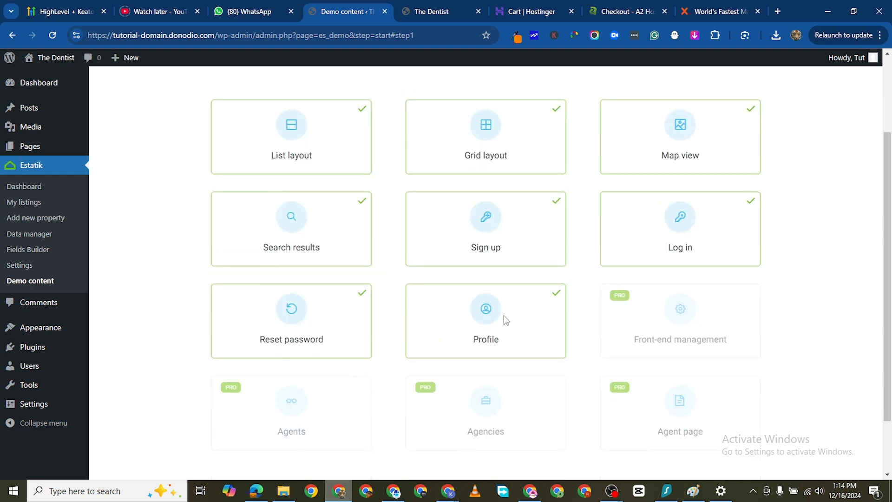
{"action": "scroll", "coordinate": [479, 325], "scroll_direction": "down", "scroll_amount": 2}
{"action": "left_click", "coordinate": [482, 433]}
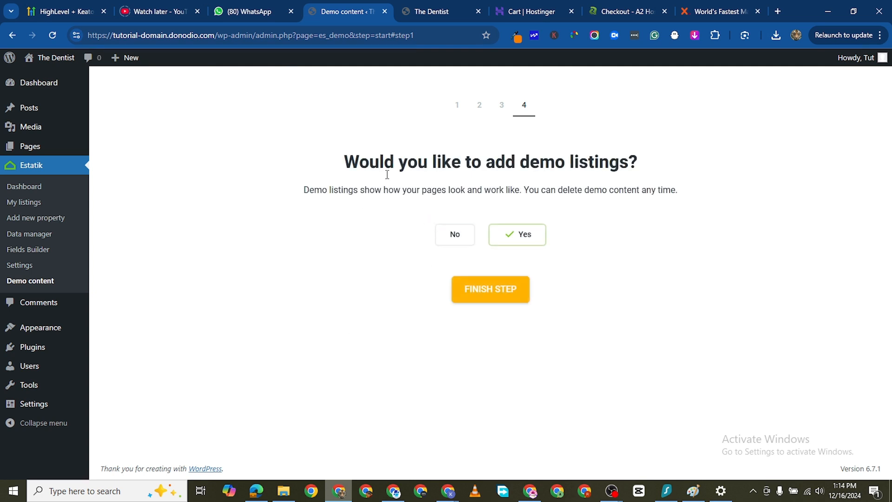
{"action": "left_click", "coordinate": [493, 297]}
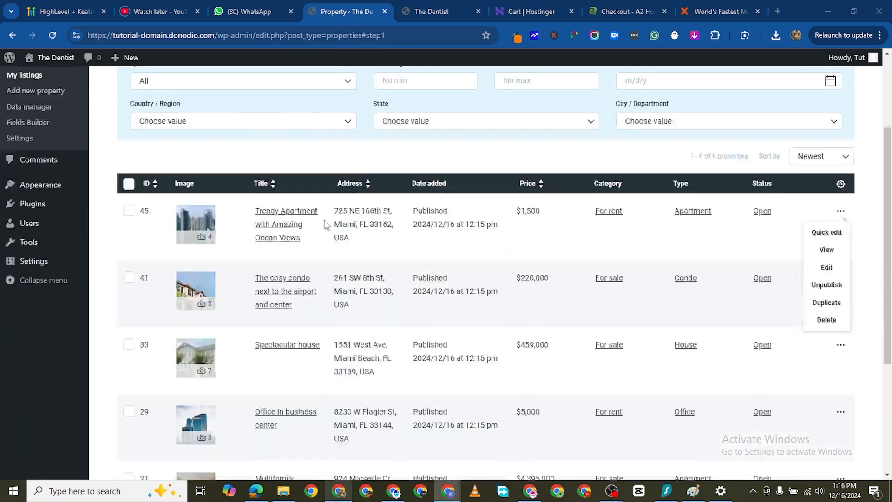
- Open the Trendy Apartment with Amazing Ocean Views listing in a new tab and go to its public property page
{"action": "scroll", "coordinate": [343, 215], "scroll_direction": "down", "scroll_amount": 4}
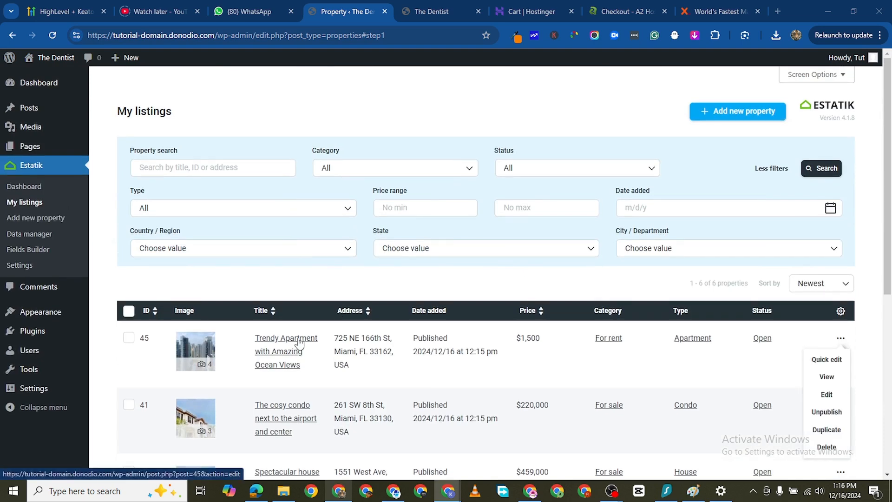
{"action": "right_click", "coordinate": [299, 343]}
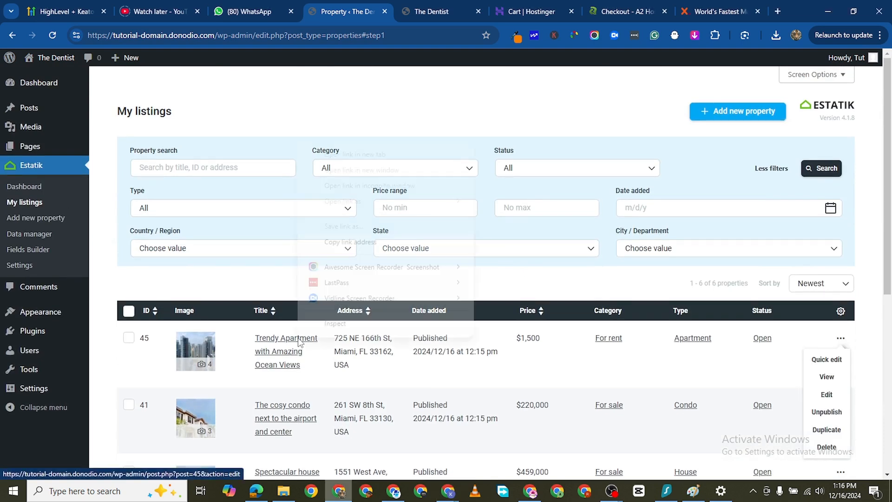
{"action": "left_click", "coordinate": [397, 132]}
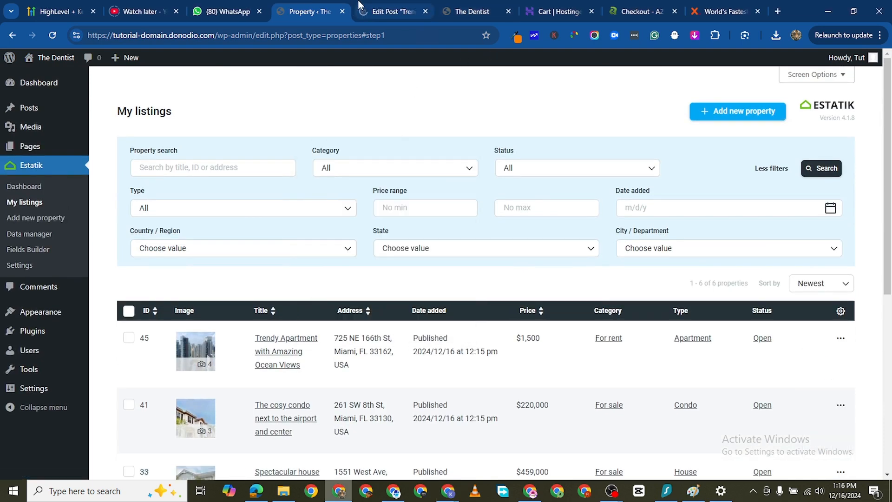
{"action": "left_click", "coordinate": [372, 11]}
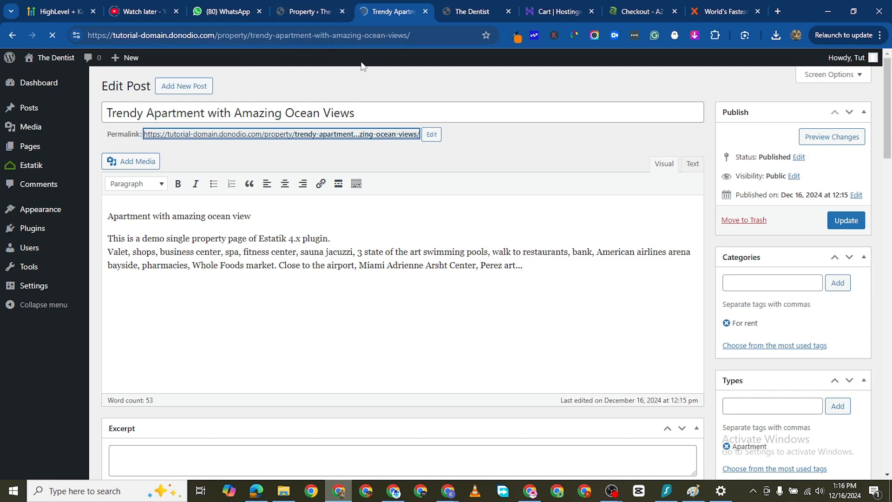
- Block the site's location access and examine the property page's description, location, amenities and agent request form
{"action": "scroll", "coordinate": [426, 288], "scroll_direction": "down", "scroll_amount": 3}
{"action": "scroll", "coordinate": [427, 288], "scroll_direction": "down", "scroll_amount": 15}
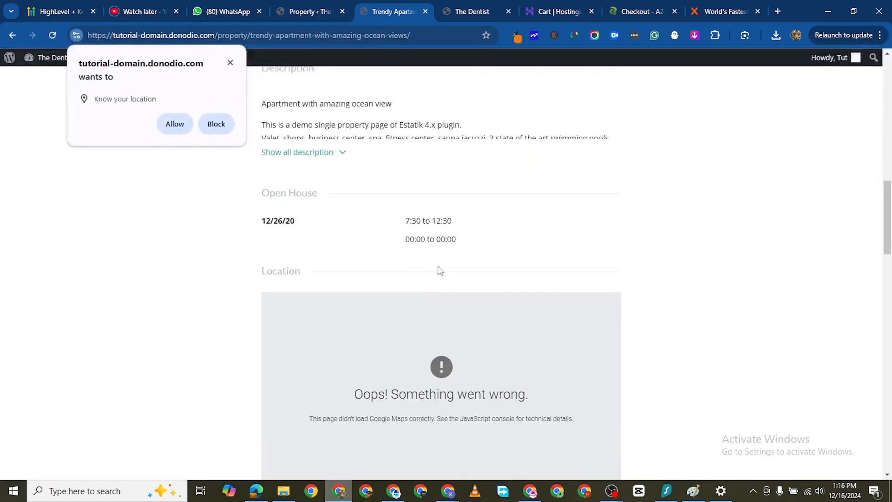
{"action": "left_click", "coordinate": [217, 125]}
{"action": "scroll", "coordinate": [537, 328], "scroll_direction": "down", "scroll_amount": 10}
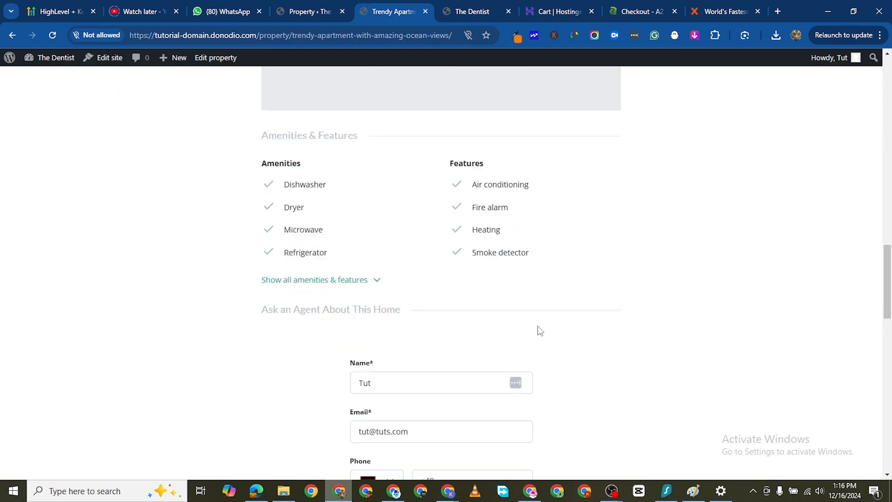
{"action": "scroll", "coordinate": [511, 374], "scroll_direction": "up", "scroll_amount": 8}
{"action": "scroll", "coordinate": [434, 322], "scroll_direction": "down", "scroll_amount": 5}
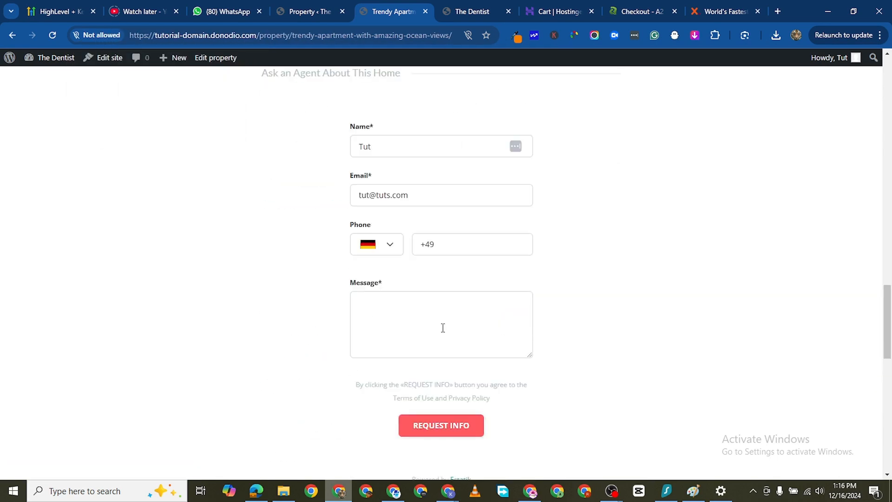
{"action": "scroll", "coordinate": [441, 326], "scroll_direction": "down", "scroll_amount": 4}
{"action": "scroll", "coordinate": [432, 291], "scroll_direction": "up", "scroll_amount": 6}
{"action": "scroll", "coordinate": [434, 381], "scroll_direction": "up", "scroll_amount": 15}
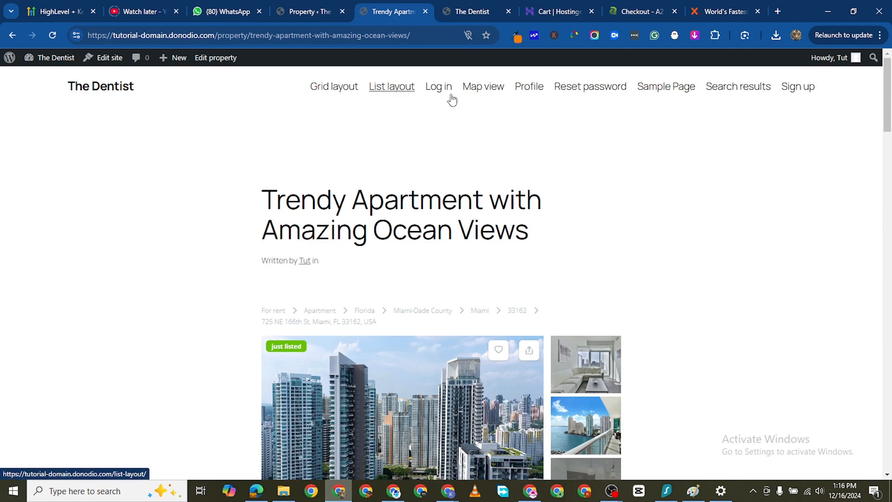
- Open the site's Grid layout page and examine how the demo properties are presented
{"action": "left_click", "coordinate": [334, 88]}
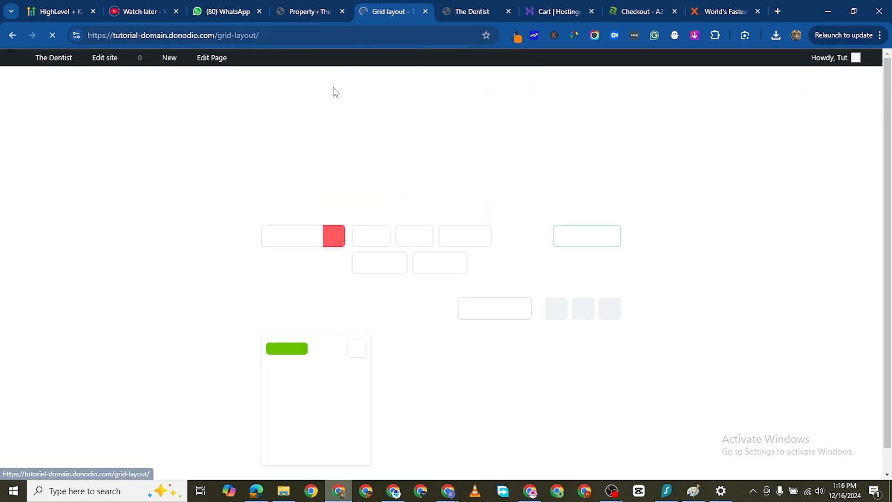
{"action": "scroll", "coordinate": [414, 236], "scroll_direction": "down", "scroll_amount": 6}
{"action": "scroll", "coordinate": [439, 278], "scroll_direction": "down", "scroll_amount": 5}
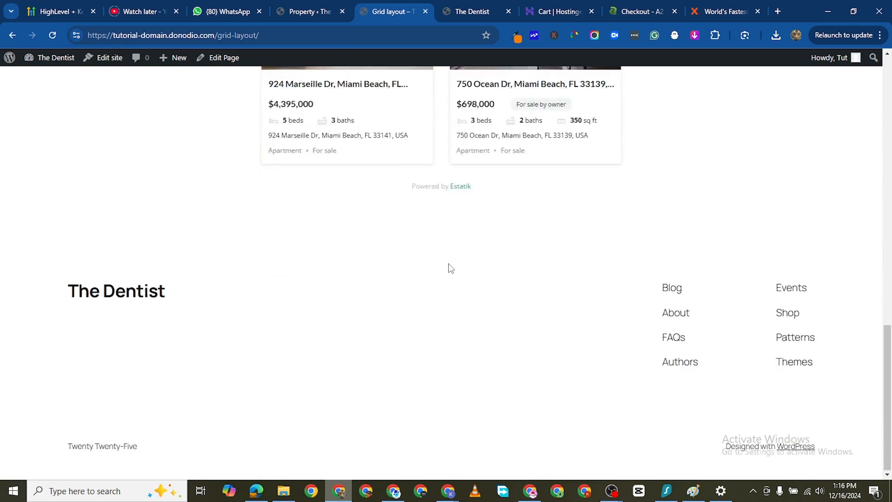
{"action": "scroll", "coordinate": [448, 266], "scroll_direction": "up", "scroll_amount": 15}
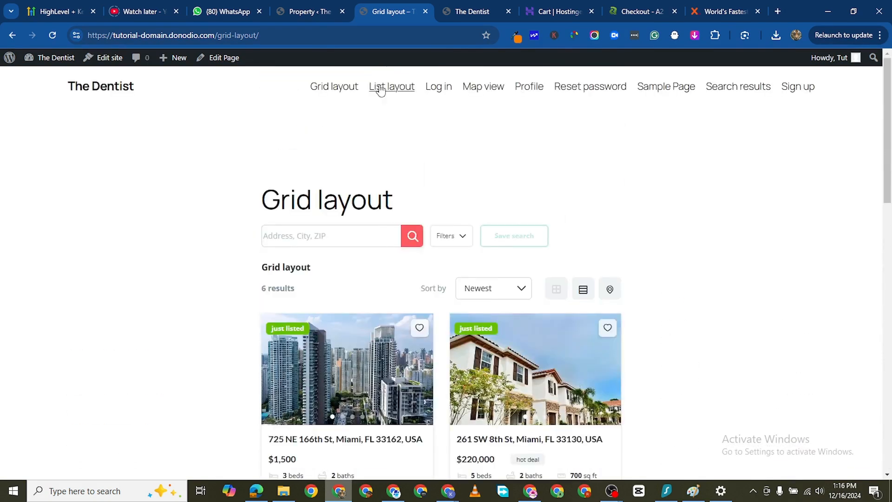
- Open the List layout page and examine its property entries and search controls
{"action": "left_click", "coordinate": [380, 90]}
{"action": "scroll", "coordinate": [472, 237], "scroll_direction": "down", "scroll_amount": 2}
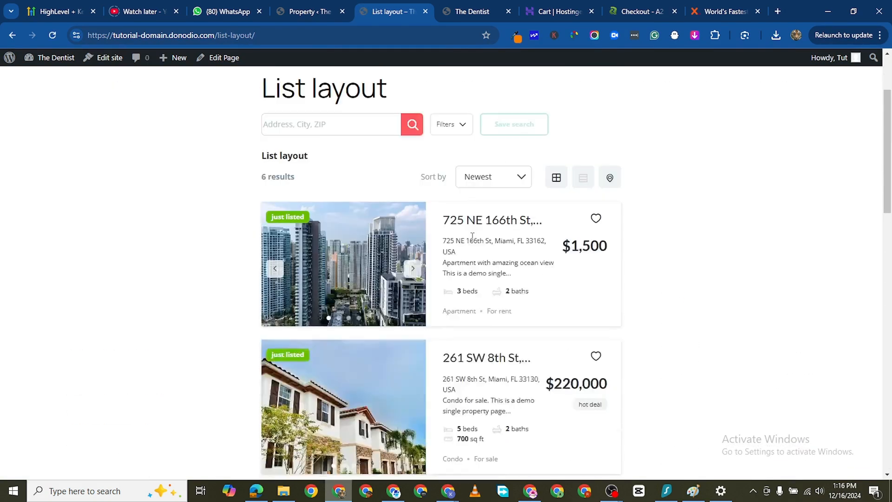
{"action": "scroll", "coordinate": [472, 237], "scroll_direction": "down", "scroll_amount": 14}
{"action": "scroll", "coordinate": [501, 210], "scroll_direction": "up", "scroll_amount": 15}
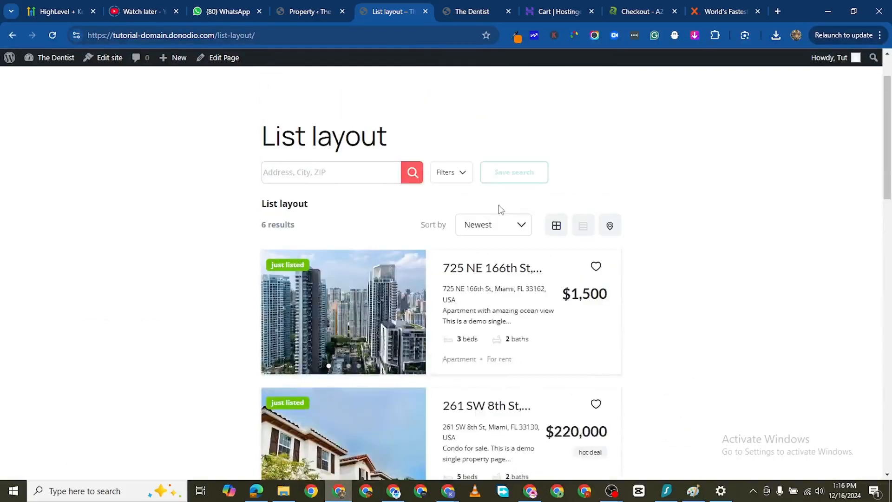
{"action": "scroll", "coordinate": [501, 209], "scroll_direction": "up", "scroll_amount": 2}
- View the Log in page, and open the Map view page to examine its property cards and map area
{"action": "left_click", "coordinate": [442, 89]}
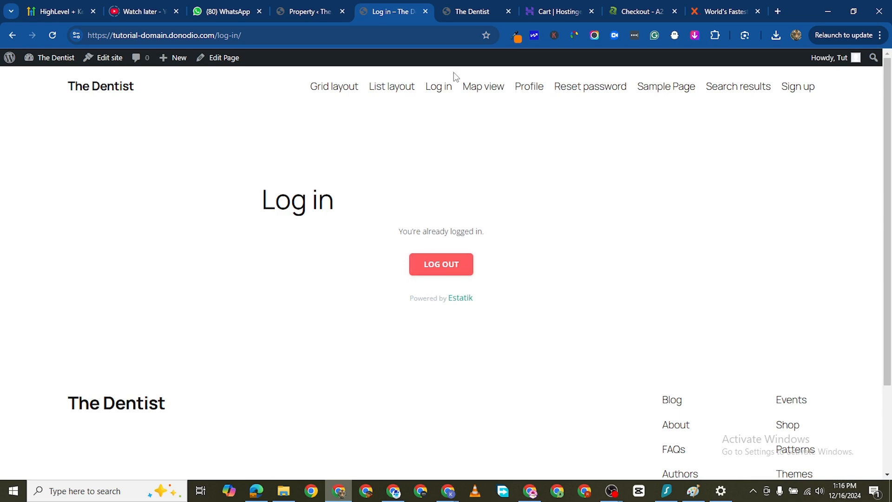
{"action": "left_click", "coordinate": [483, 86]}
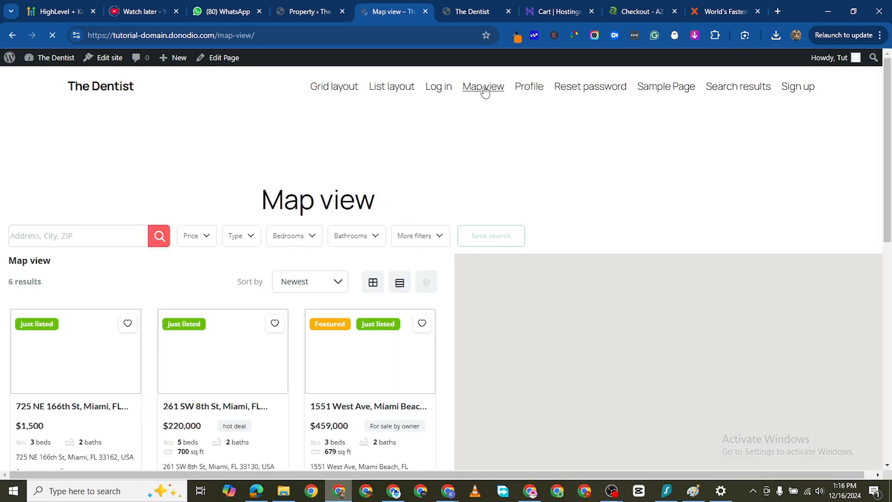
{"action": "scroll", "coordinate": [370, 267], "scroll_direction": "down", "scroll_amount": 5}
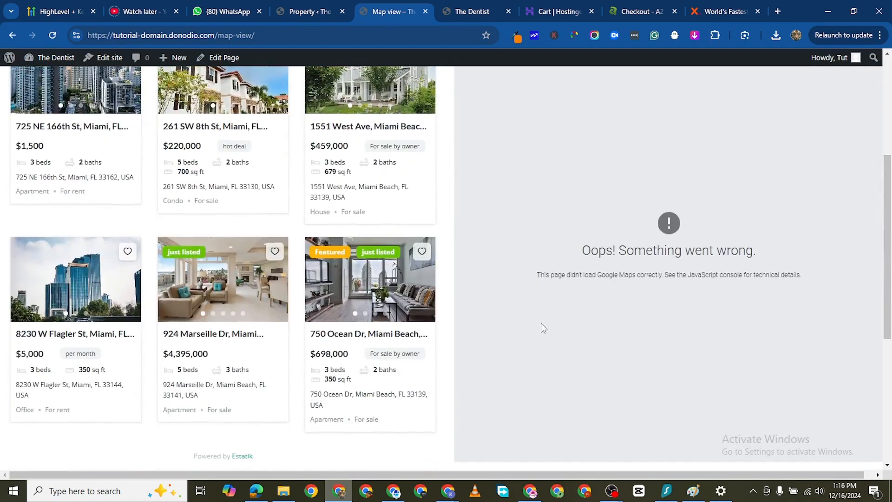
{"action": "scroll", "coordinate": [470, 291], "scroll_direction": "down", "scroll_amount": 3}
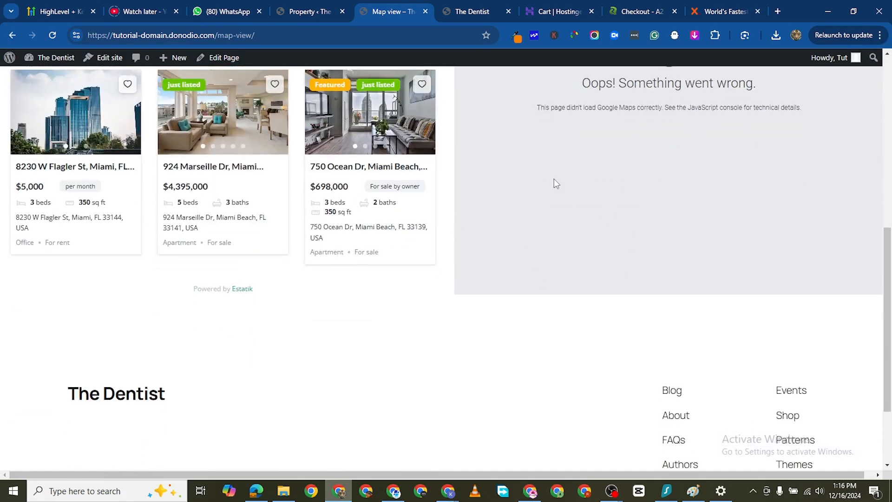
{"action": "scroll", "coordinate": [601, 133], "scroll_direction": "up", "scroll_amount": 5}
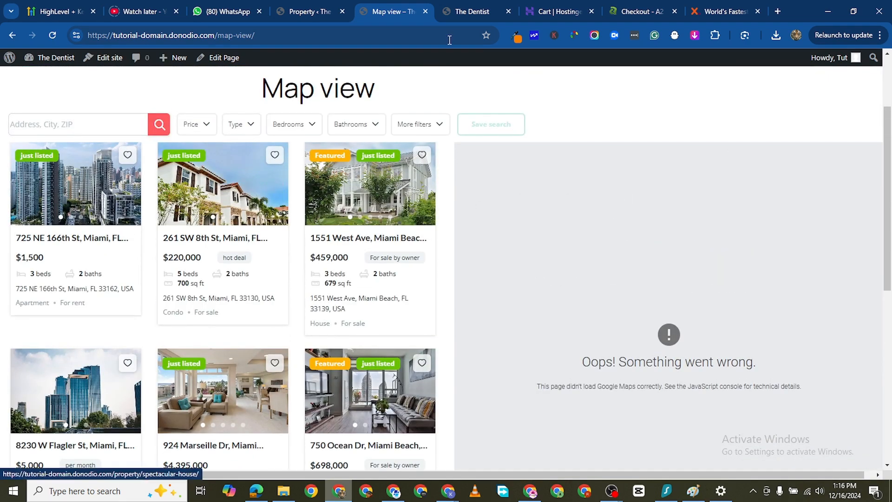
- View the site's Profile and Reset password pages, and open the Search results page to examine its listings and filters
{"action": "scroll", "coordinate": [417, 133], "scroll_direction": "up", "scroll_amount": 1}
{"action": "scroll", "coordinate": [494, 113], "scroll_direction": "up", "scroll_amount": 3}
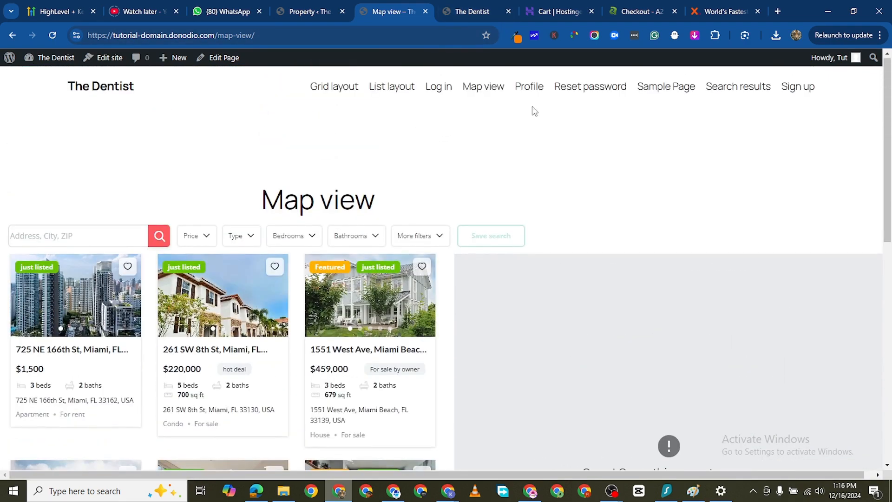
{"action": "left_click", "coordinate": [529, 90]}
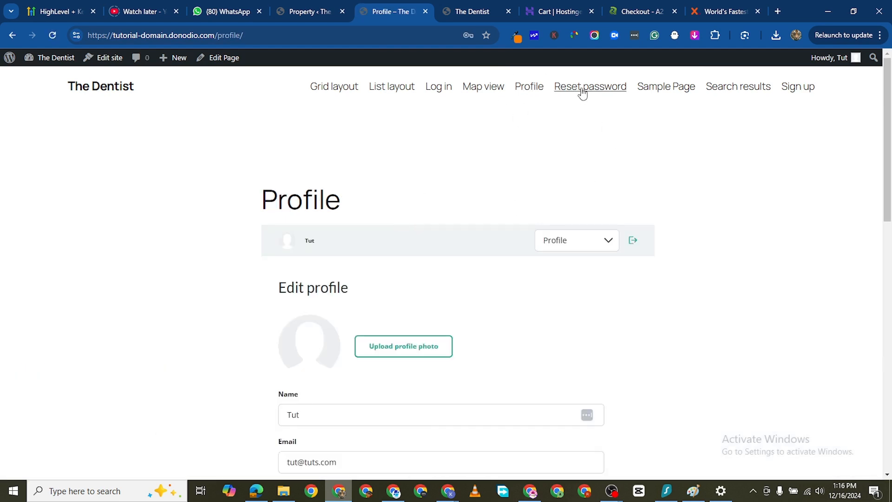
{"action": "left_click", "coordinate": [582, 92]}
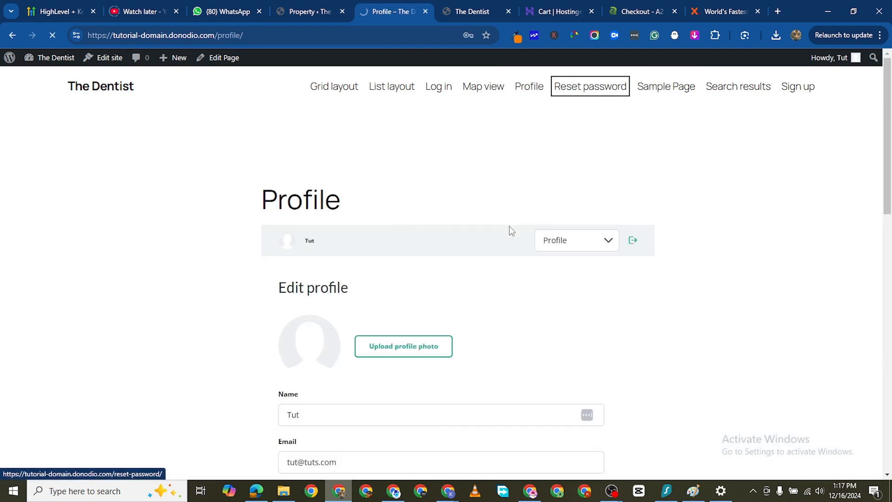
{"action": "left_click", "coordinate": [720, 96]}
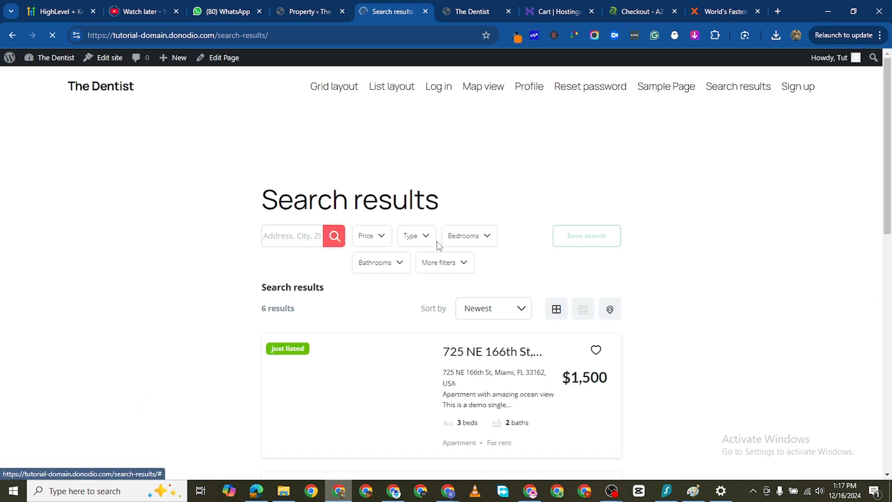
{"action": "scroll", "coordinate": [437, 242], "scroll_direction": "down", "scroll_amount": 8}
{"action": "scroll", "coordinate": [437, 337], "scroll_direction": "up", "scroll_amount": 8}
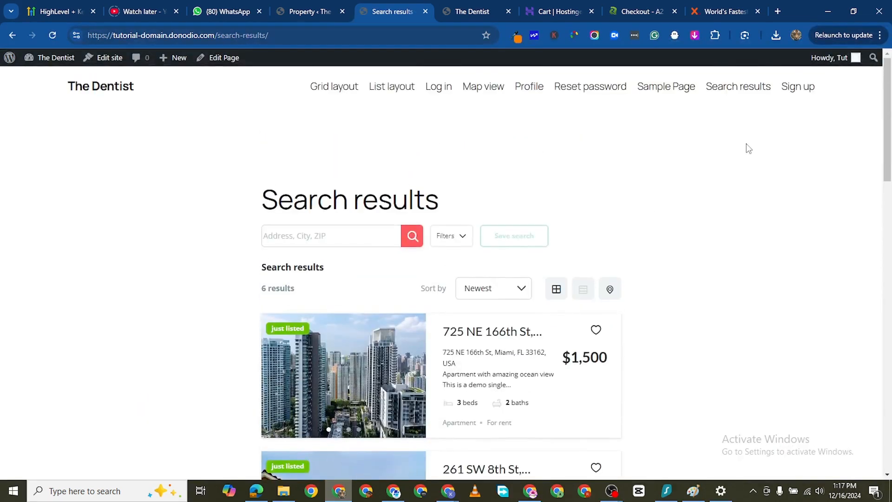
- View the Sign up page, and return to the site's homepage to examine it down to the footer
{"action": "left_click", "coordinate": [809, 88]}
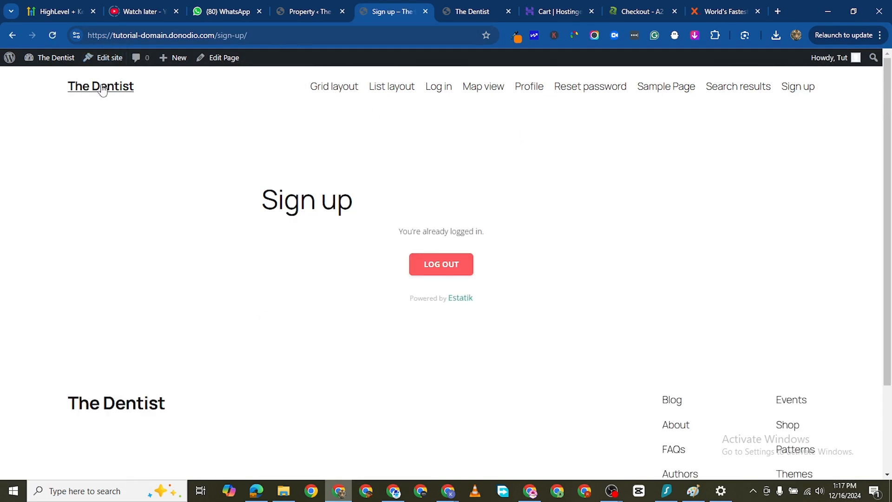
{"action": "left_click", "coordinate": [81, 88]}
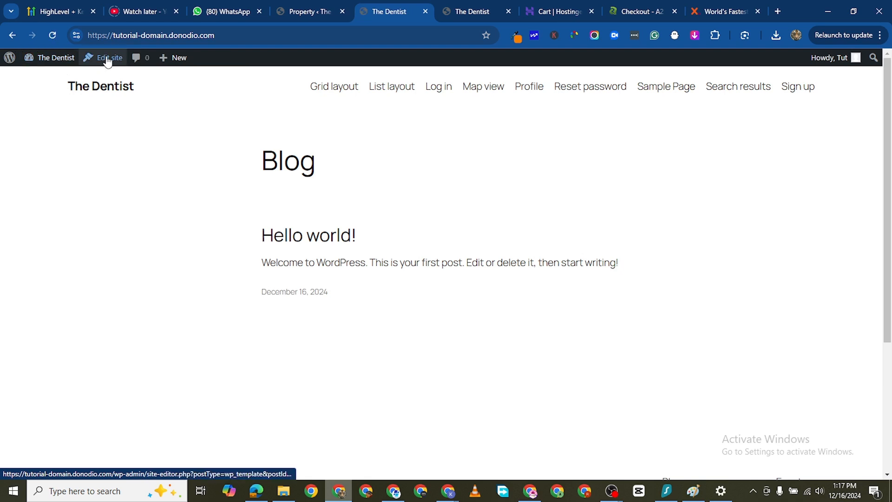
{"action": "scroll", "coordinate": [411, 298], "scroll_direction": "down", "scroll_amount": 5}
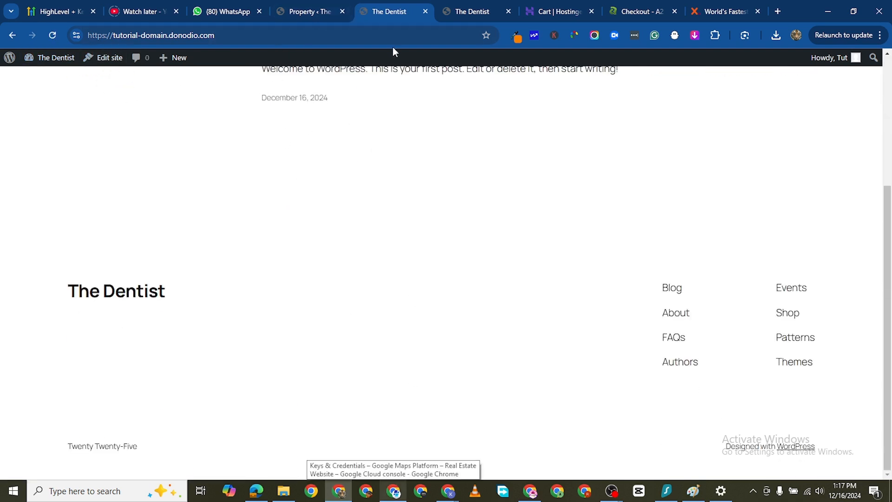
- Open the WordPress dashboard from the other site tab and search the new themes for "astra"
{"action": "left_click", "coordinate": [462, 14]}
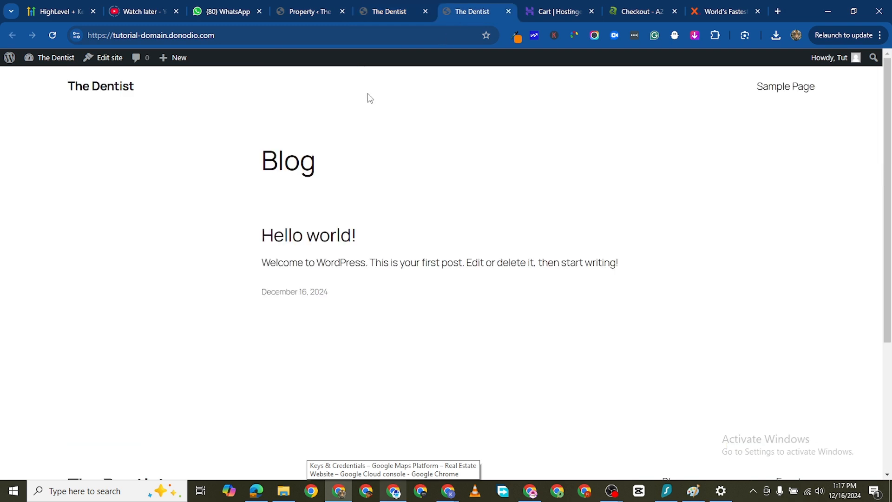
{"action": "left_click", "coordinate": [41, 78]}
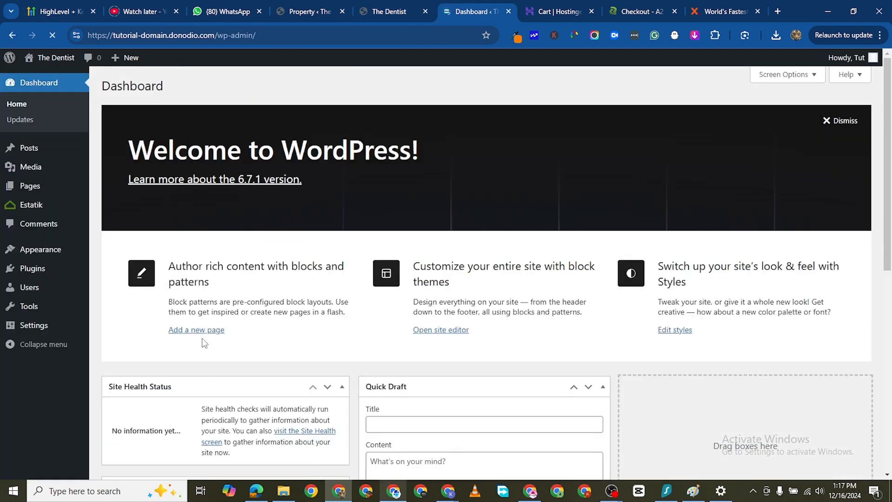
{"action": "mouse_move", "coordinate": [65, 253]}
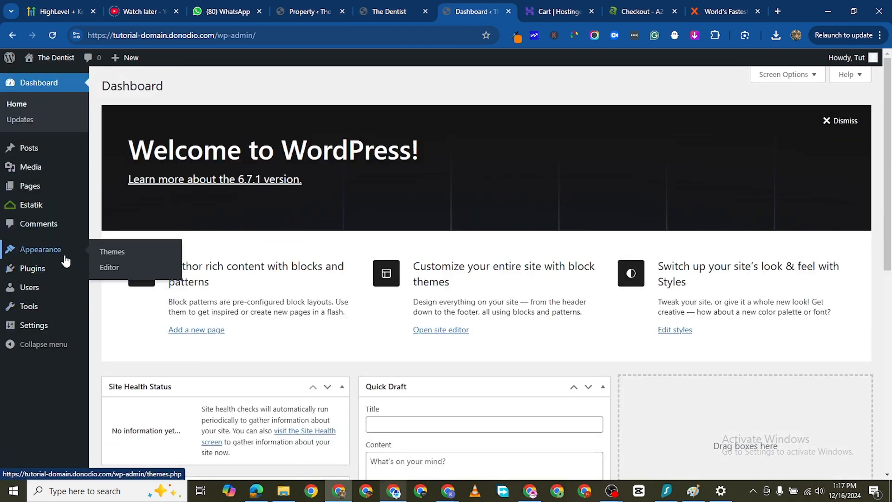
{"action": "left_click", "coordinate": [116, 259]}
{"action": "left_click", "coordinate": [228, 83]}
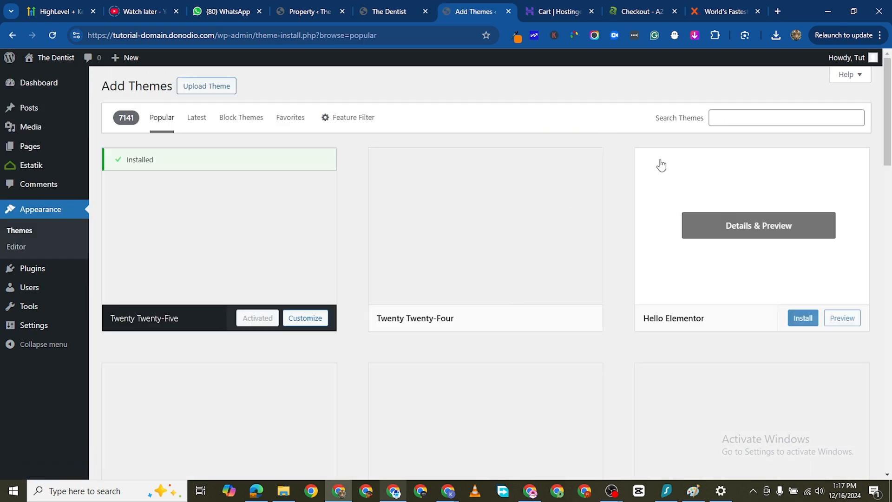
{"action": "left_click", "coordinate": [742, 121]}
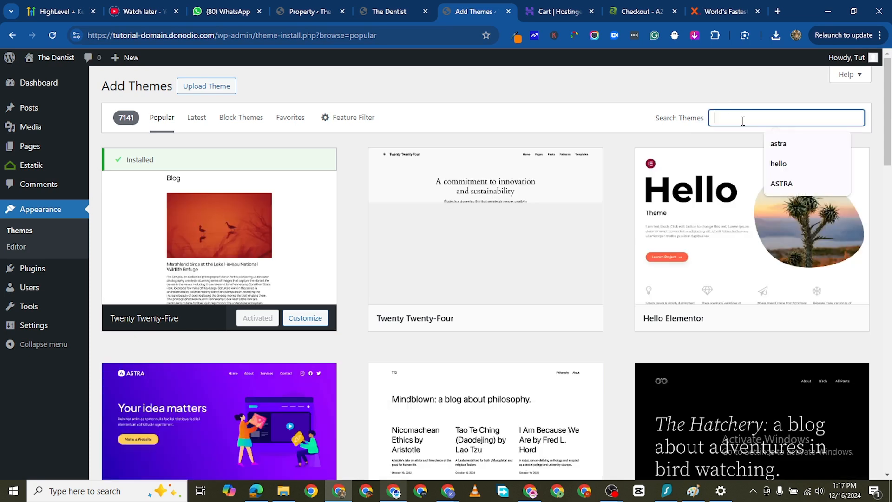
{"action": "left_click", "coordinate": [778, 143]}
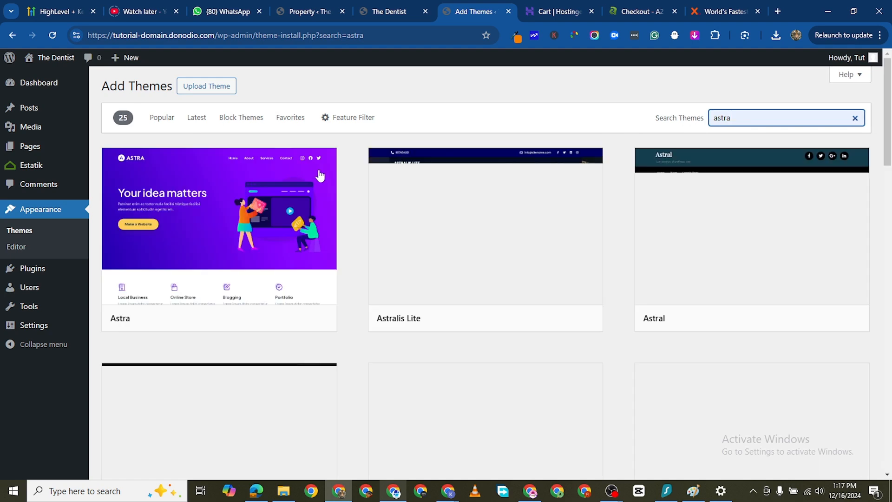
- Install and activate the Astra theme
{"action": "mouse_move", "coordinate": [274, 227]}
{"action": "left_click", "coordinate": [269, 321]}
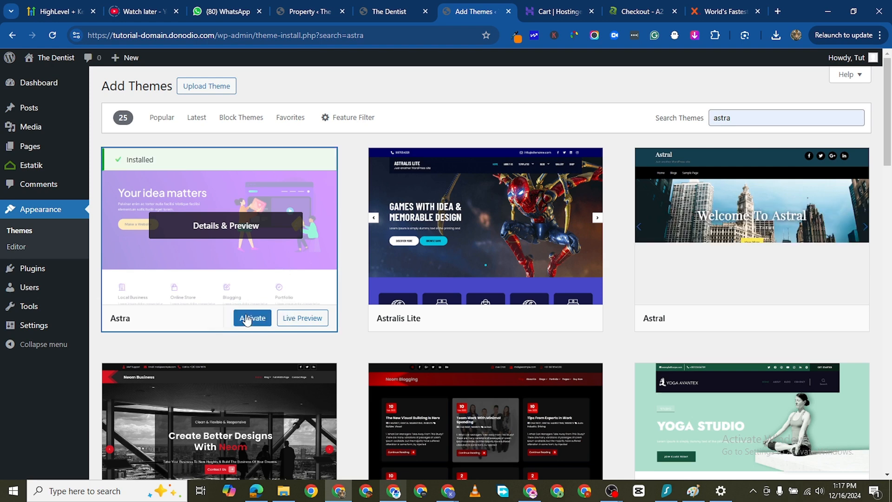
{"action": "left_click", "coordinate": [252, 317]}
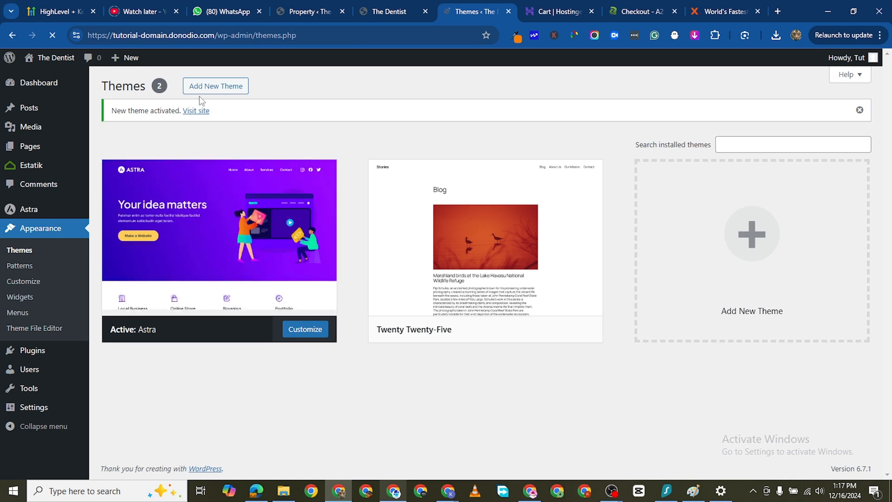
- Open the site in a new browser tab to see its homepage with the Astra theme
{"action": "right_click", "coordinate": [201, 114]}
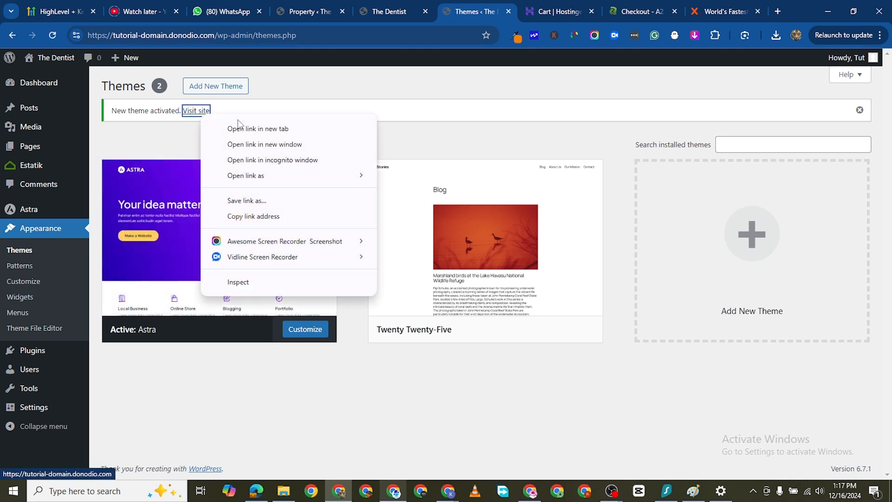
{"action": "left_click", "coordinate": [257, 128]}
{"action": "key", "text": "ctrl+Tab"}
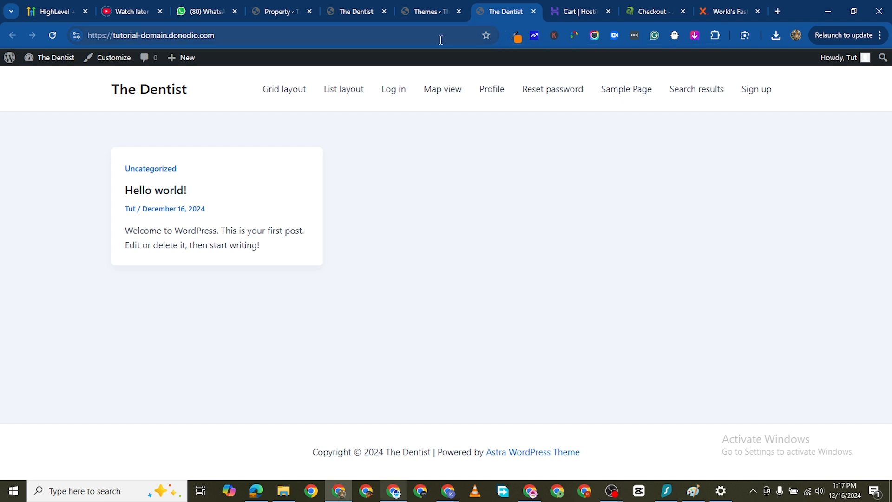
- Open the installed plugins list from the Themes page, and close the tab with the outdated homepage
{"action": "left_click", "coordinate": [426, 16]}
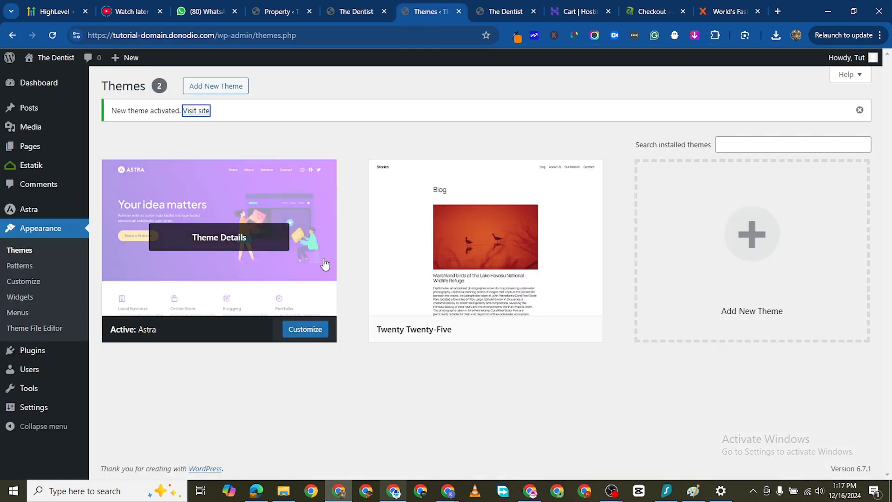
{"action": "left_click", "coordinate": [49, 354]}
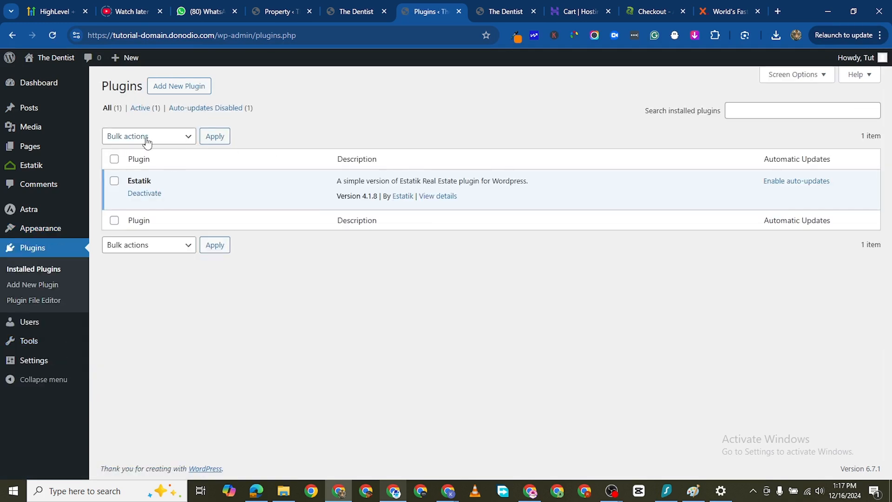
{"action": "left_click", "coordinate": [355, 14]}
{"action": "scroll", "coordinate": [361, 307], "scroll_direction": "up", "scroll_amount": 4}
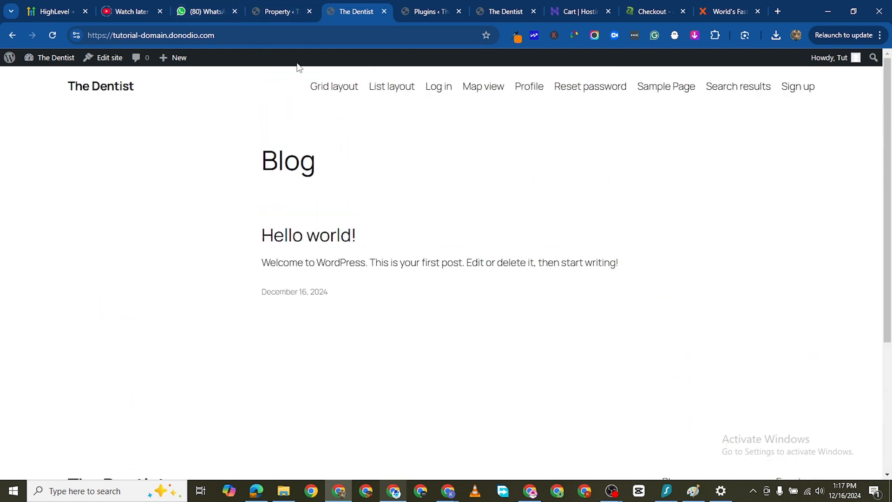
{"action": "key", "text": "ctrl+w"}
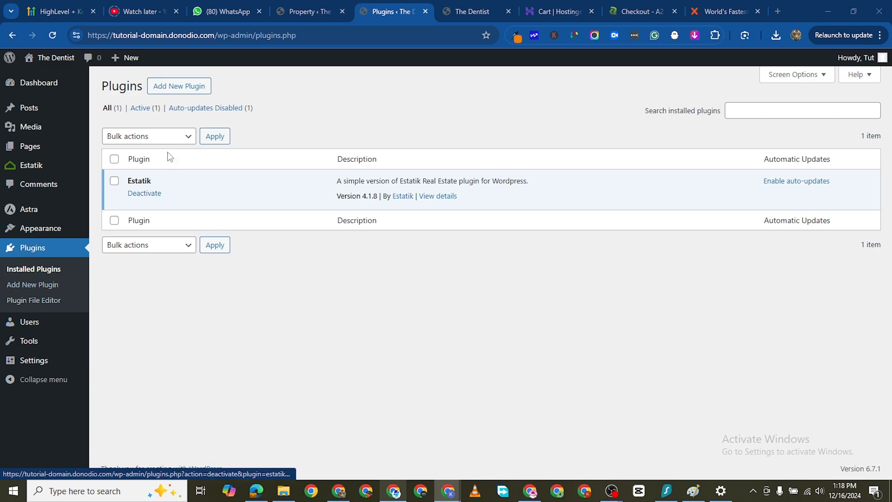
- Search the new plugins for "starter template", and install and activate the Starter Templates plugin by Brainstorm Force
{"action": "left_click", "coordinate": [173, 88]}
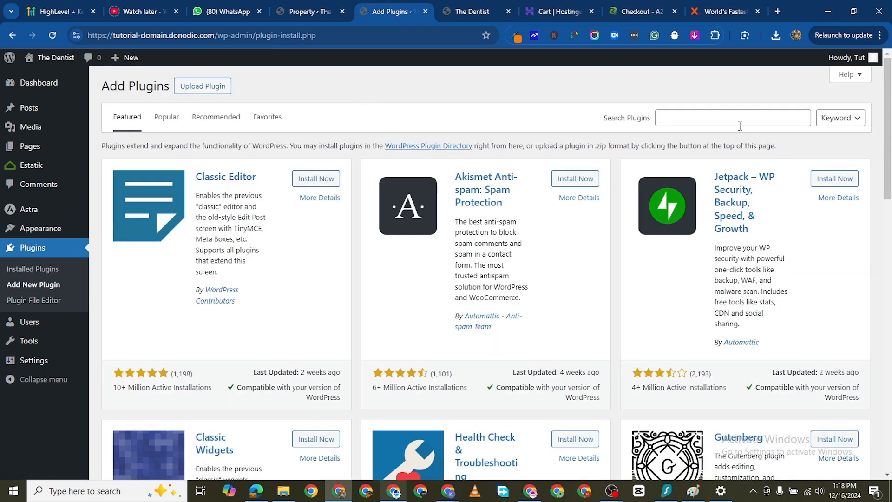
{"action": "left_click", "coordinate": [735, 118]}
{"action": "type", "text": "starter template"}
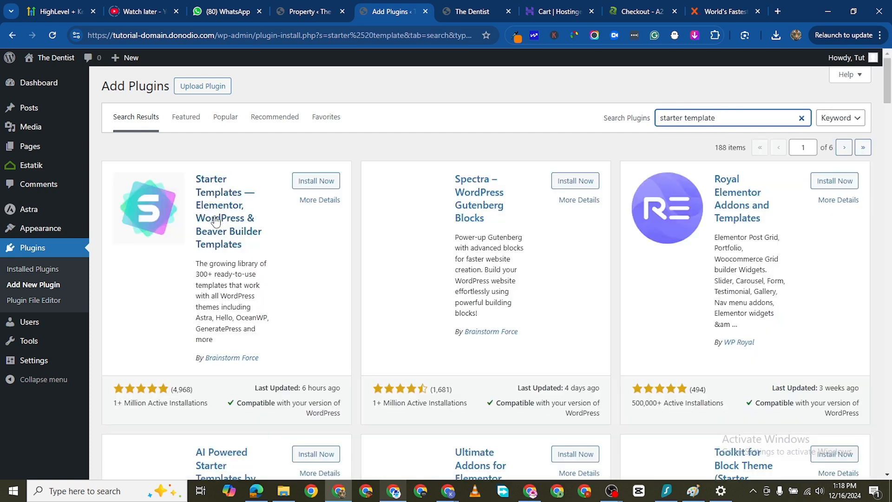
{"action": "left_click", "coordinate": [324, 182]}
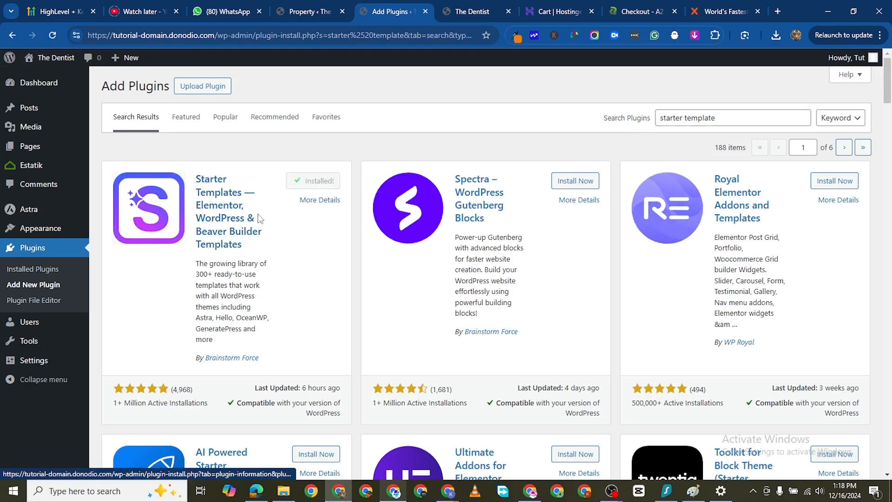
{"action": "left_click", "coordinate": [320, 183]}
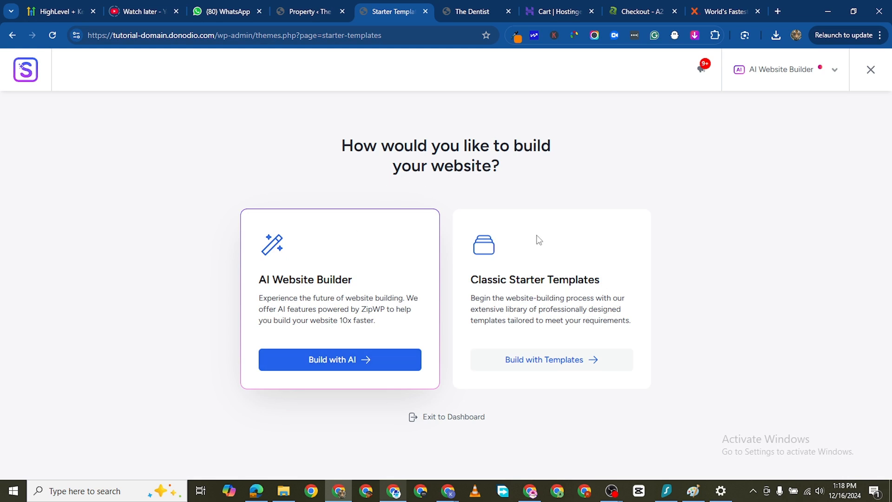
- Choose to build the website with Classic Starter Templates, using Elementor as the page builder
{"action": "left_click", "coordinate": [553, 364]}
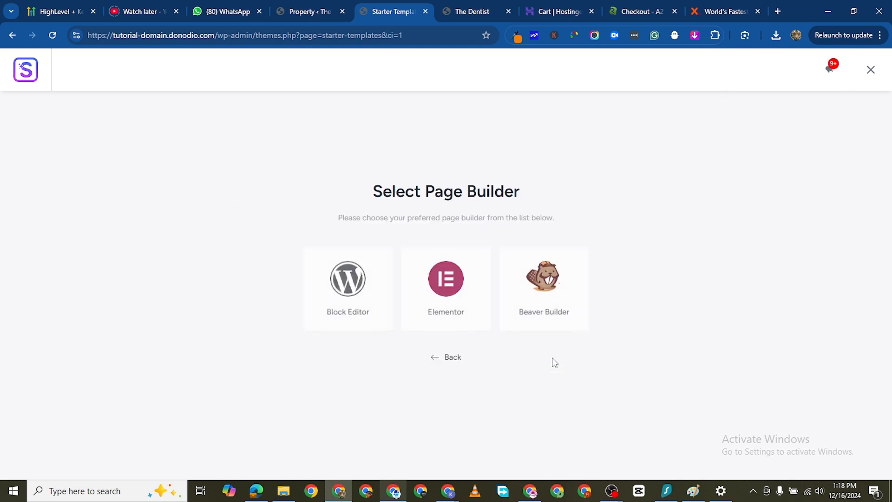
{"action": "left_click", "coordinate": [441, 283]}
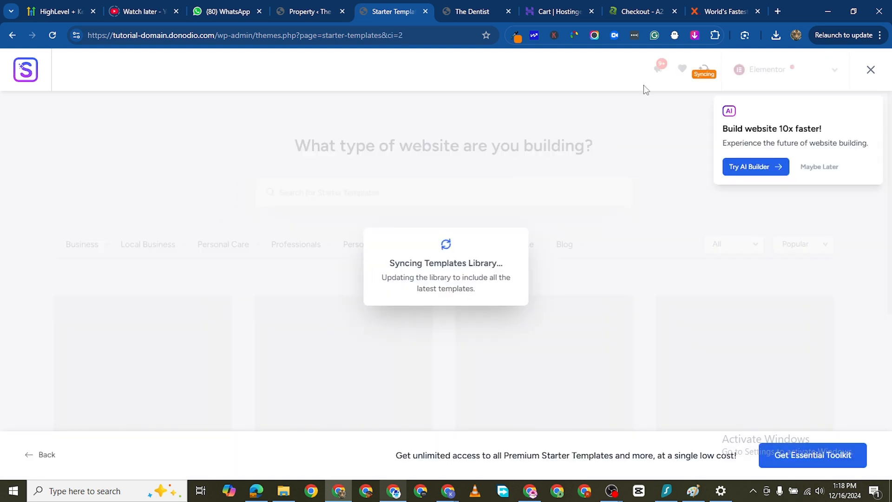
- Open the WordPress dashboard from the homepage's browser tab and go to its page for adding new plugins
{"action": "left_click", "coordinate": [465, 13]}
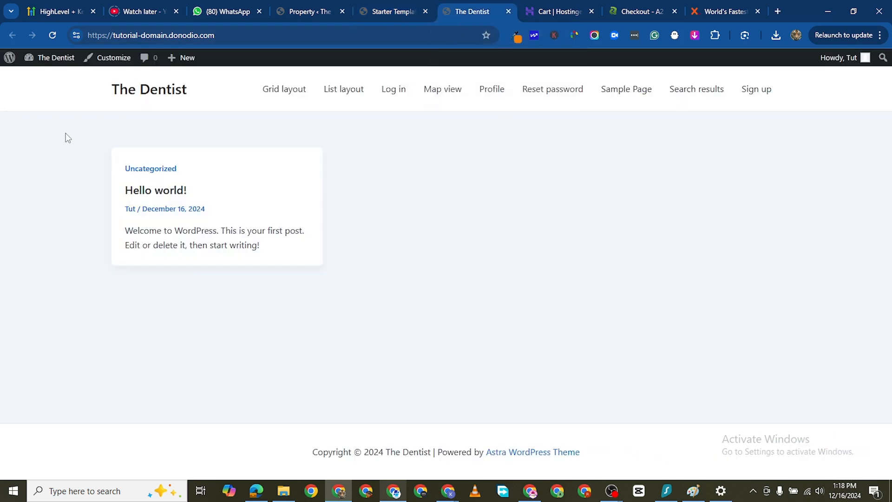
{"action": "mouse_move", "coordinate": [47, 59]}
{"action": "left_click", "coordinate": [42, 78]}
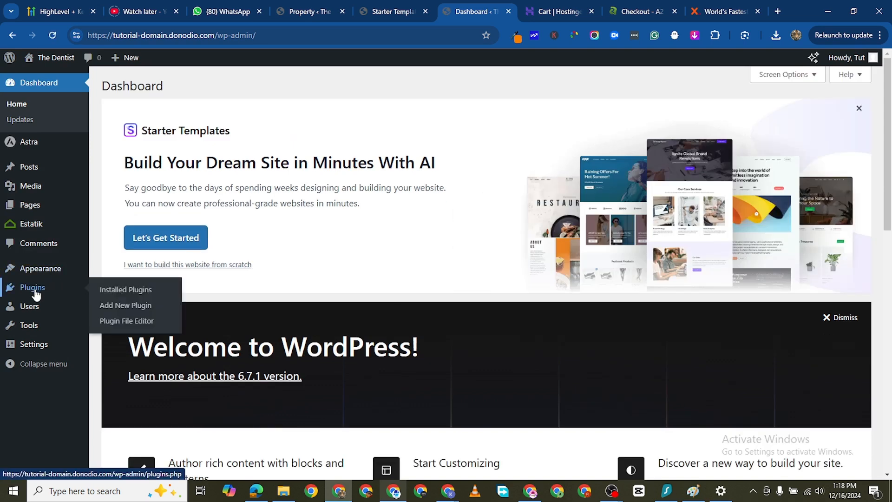
{"action": "left_click", "coordinate": [35, 289]}
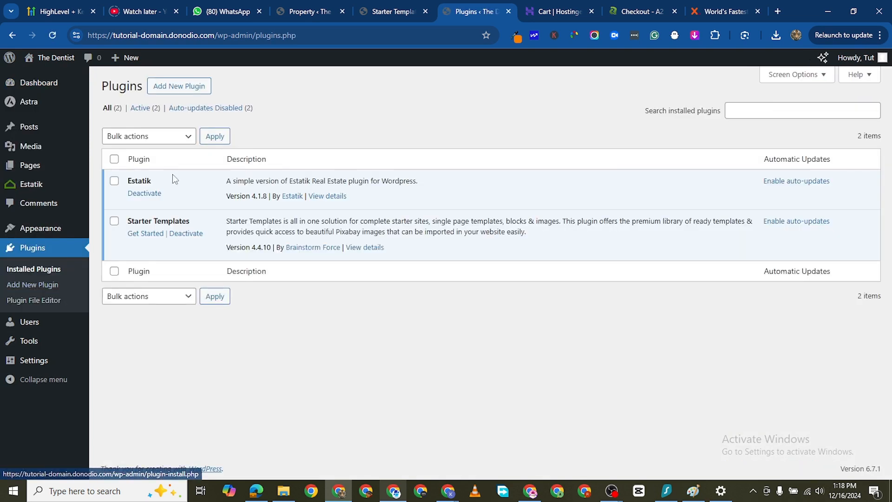
{"action": "left_click", "coordinate": [167, 88]}
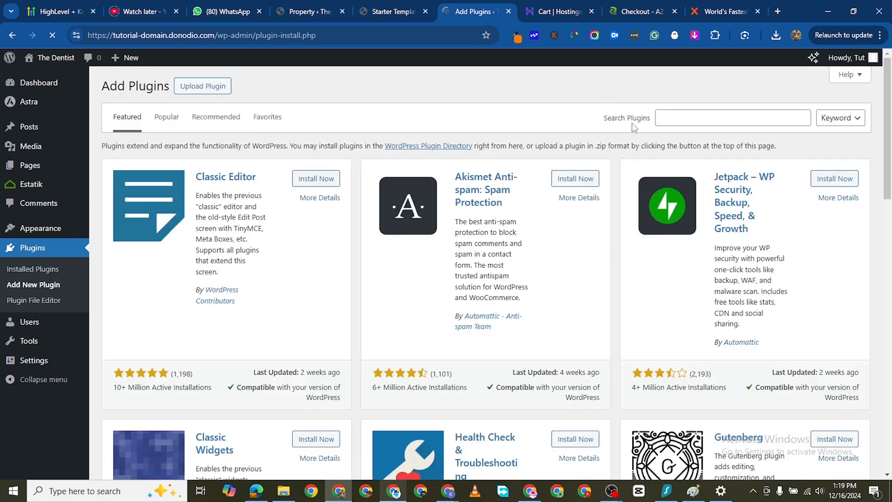
- Search the plugins for "elementor", and install and activate the Elementor Website Builder plugin
{"action": "left_click", "coordinate": [705, 118]}
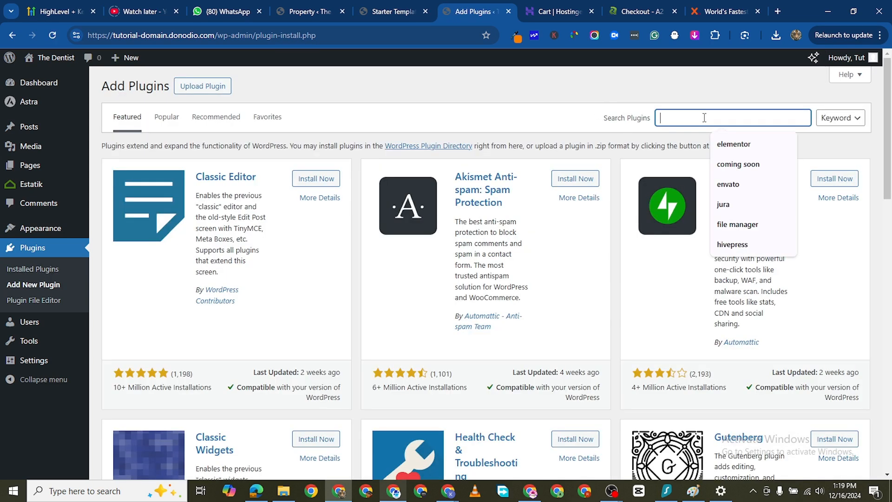
{"action": "type", "text": "elementor"}
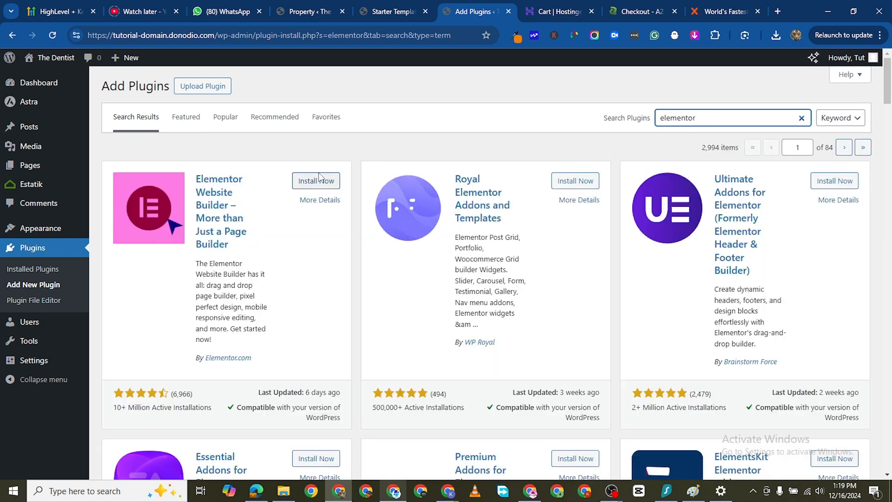
{"action": "left_click", "coordinate": [311, 181]}
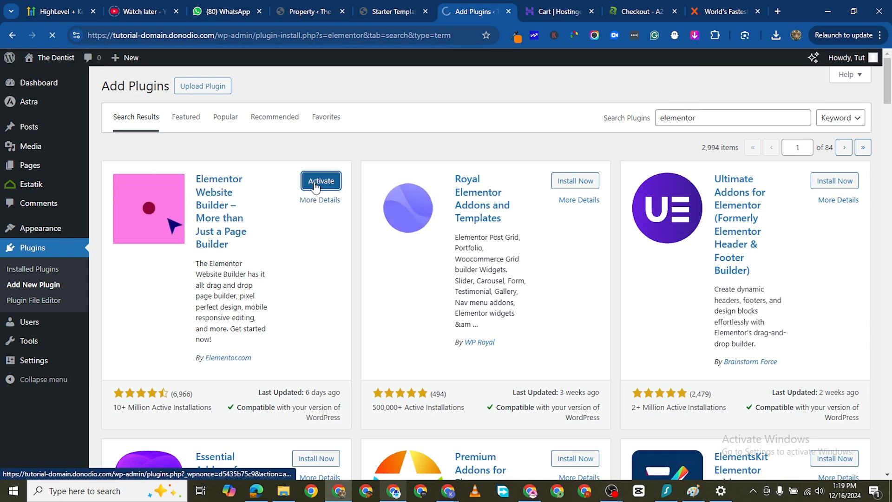
- Activate the Elementor plugin, and return to the Starter Templates library, dismissing its AI Builder offer
{"action": "left_click", "coordinate": [315, 185]}
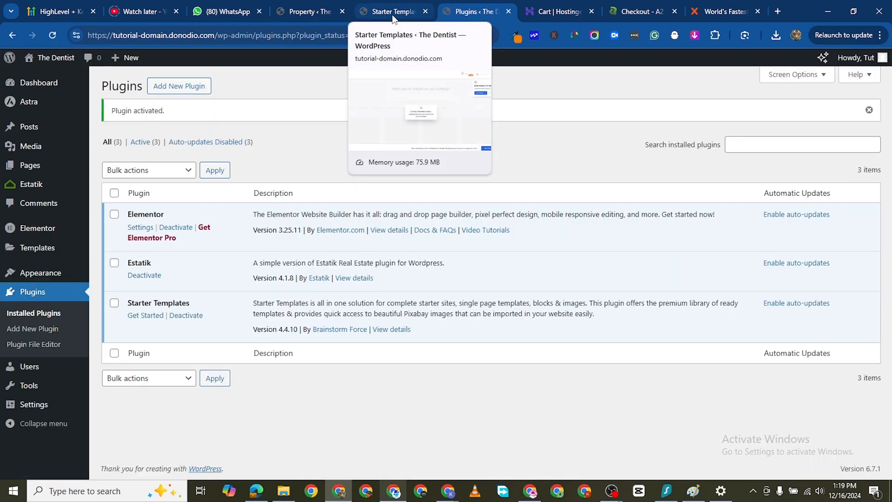
{"action": "left_click", "coordinate": [393, 12]}
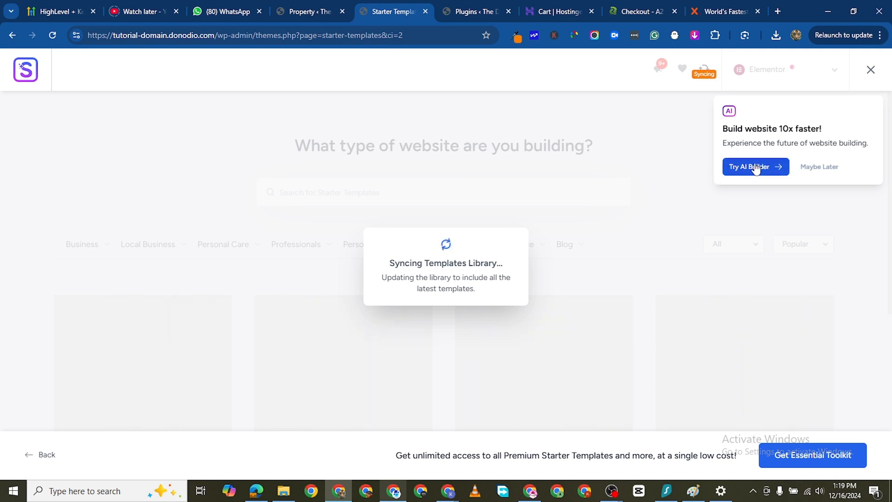
{"action": "left_click", "coordinate": [819, 170]}
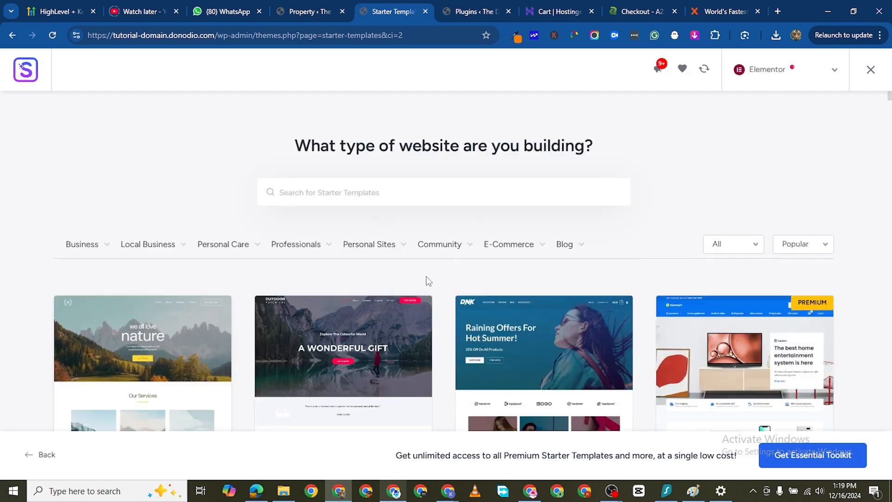
- Search the starter templates for "real estate"
{"action": "scroll", "coordinate": [354, 414], "scroll_direction": "down", "scroll_amount": 3}
{"action": "scroll", "coordinate": [134, 265], "scroll_direction": "up", "scroll_amount": 3}
{"action": "mouse_move", "coordinate": [463, 260]}
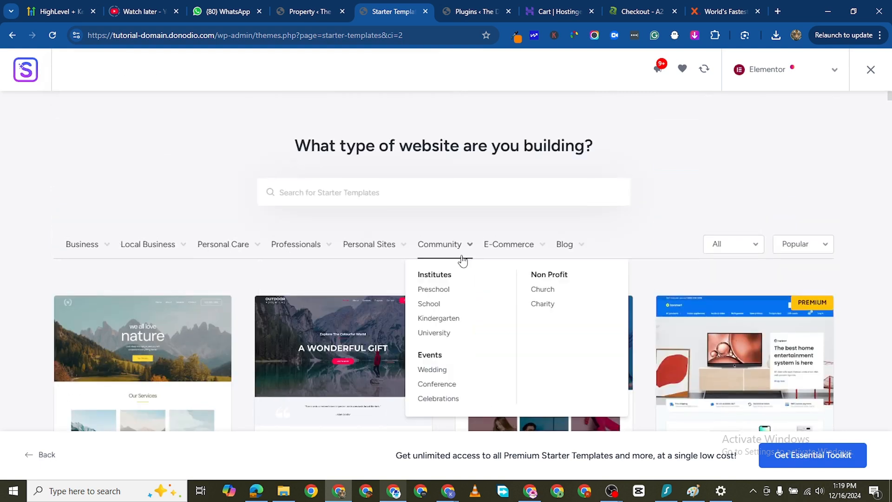
{"action": "left_click", "coordinate": [315, 193]}
{"action": "type", "text": "real "}
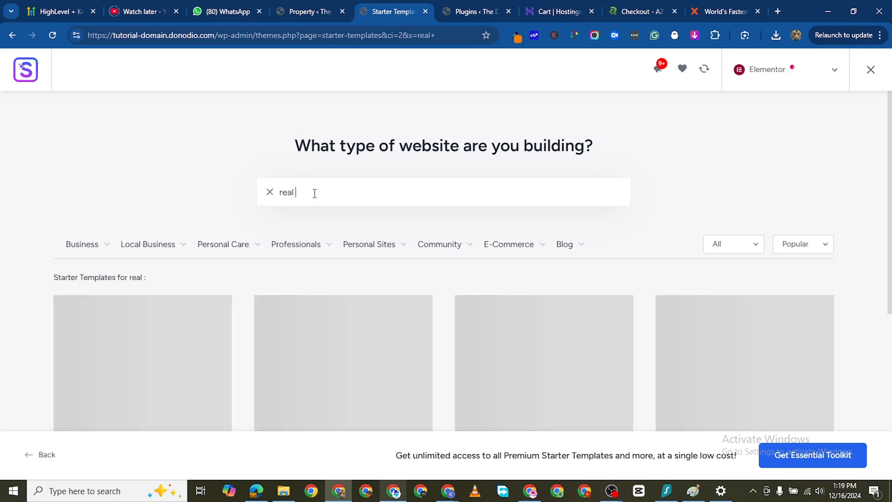
{"action": "type", "text": "estate"}
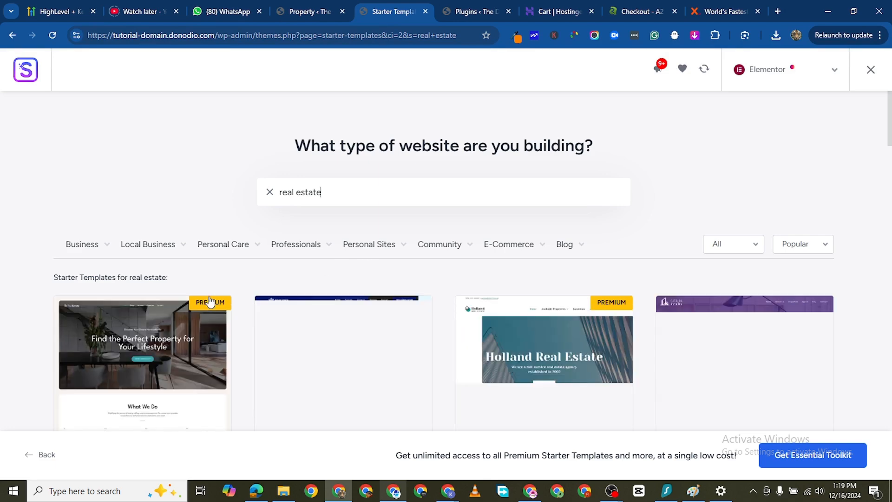
- Look through the real estate search results and compare the designs of the free and premium templates
{"action": "scroll", "coordinate": [460, 348], "scroll_direction": "down", "scroll_amount": 5}
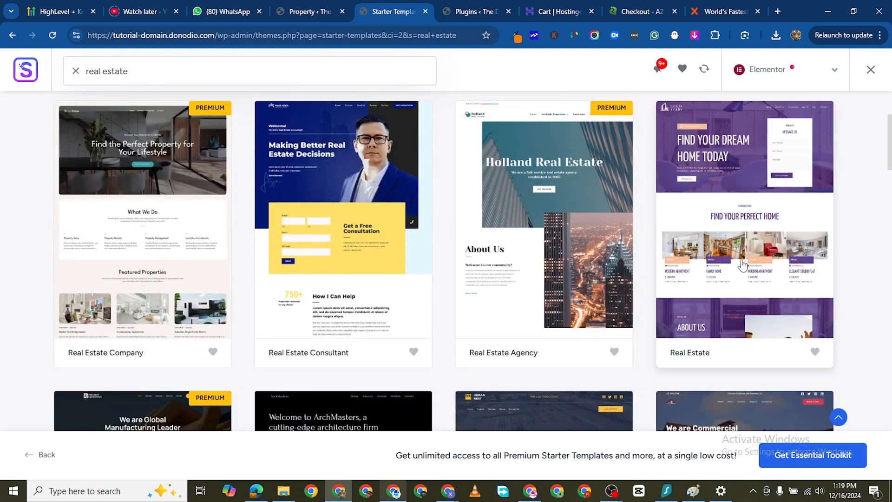
{"action": "scroll", "coordinate": [604, 302], "scroll_direction": "down", "scroll_amount": 5}
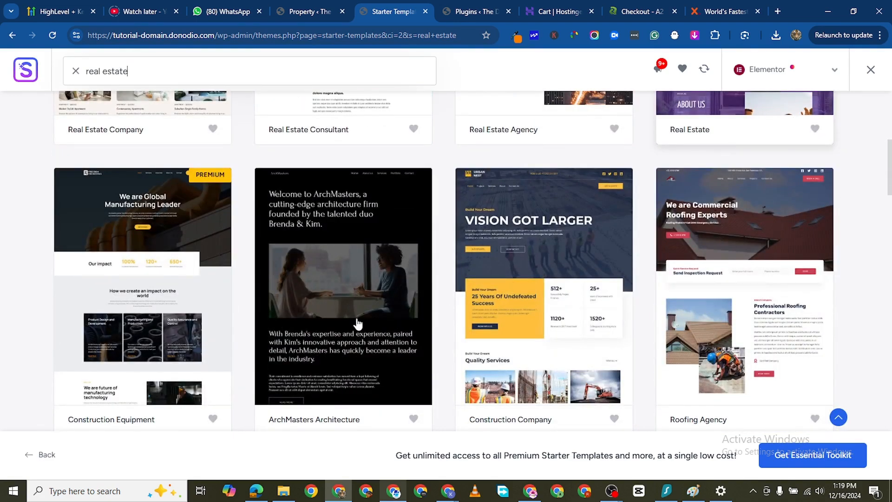
{"action": "scroll", "coordinate": [465, 288], "scroll_direction": "down", "scroll_amount": 5}
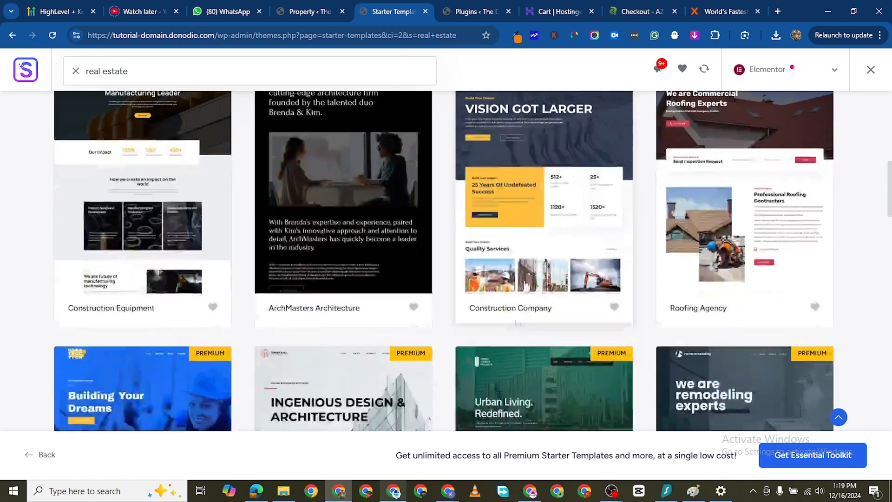
{"action": "scroll", "coordinate": [781, 135], "scroll_direction": "up", "scroll_amount": 1}
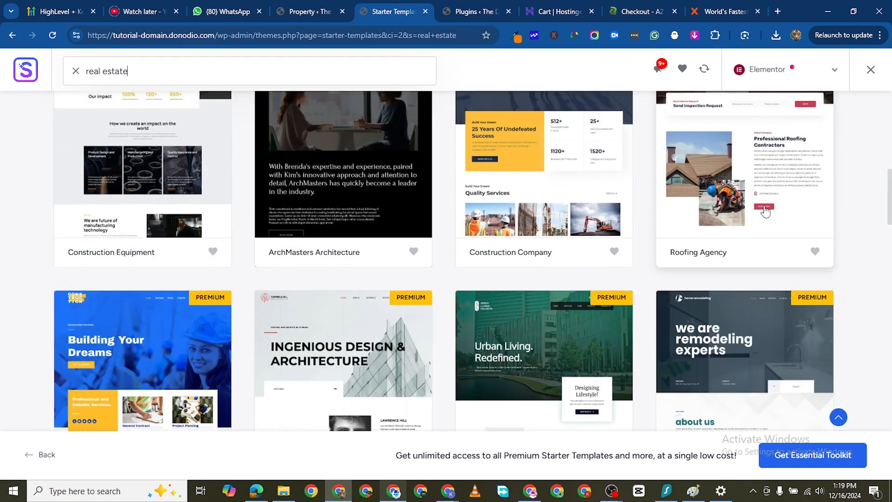
{"action": "scroll", "coordinate": [749, 238], "scroll_direction": "down", "scroll_amount": 3}
{"action": "scroll", "coordinate": [427, 245], "scroll_direction": "down", "scroll_amount": 5}
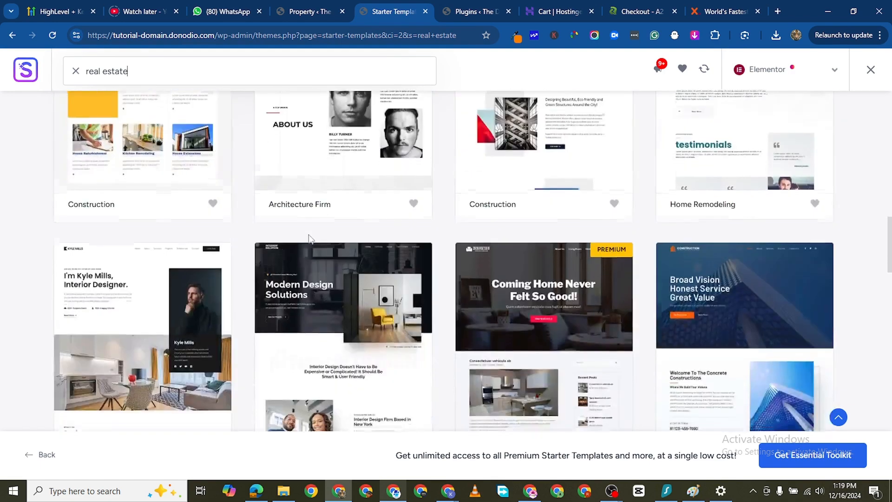
{"action": "scroll", "coordinate": [471, 305], "scroll_direction": "down", "scroll_amount": 2}
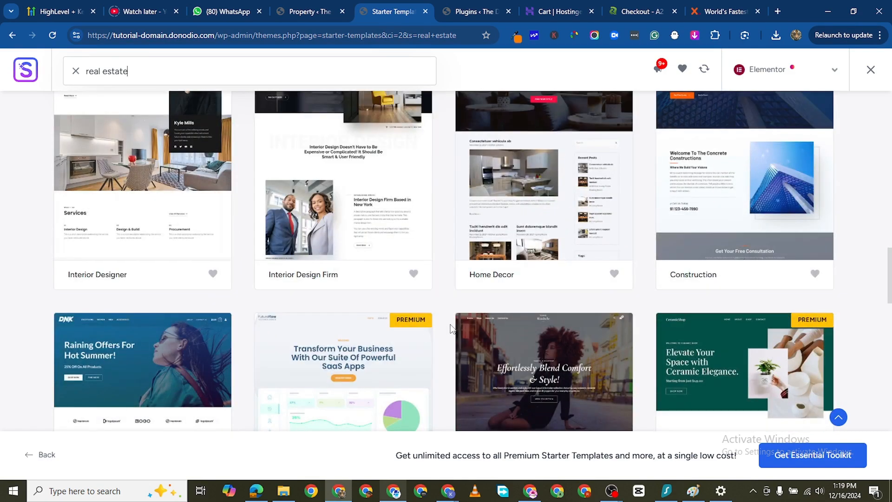
{"action": "scroll", "coordinate": [297, 277], "scroll_direction": "up", "scroll_amount": 5}
{"action": "scroll", "coordinate": [260, 288], "scroll_direction": "down", "scroll_amount": 5}
{"action": "scroll", "coordinate": [139, 297], "scroll_direction": "up", "scroll_amount": 2}
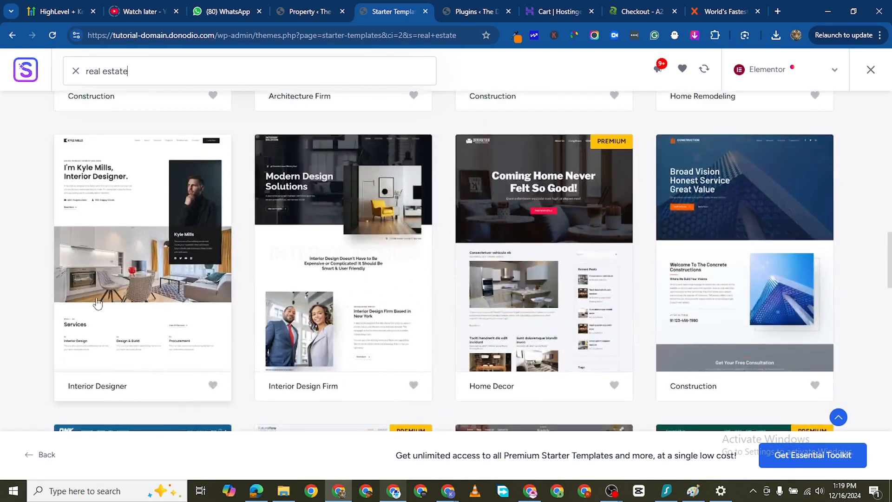
{"action": "scroll", "coordinate": [188, 321], "scroll_direction": "down", "scroll_amount": 6}
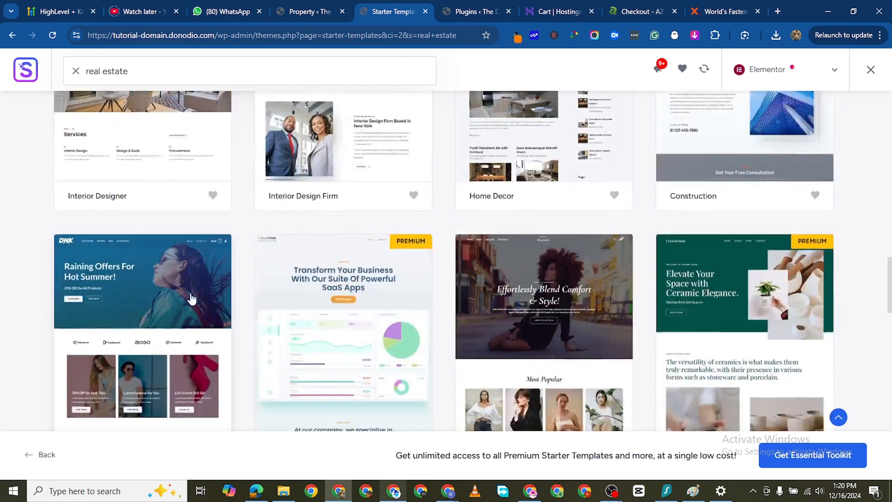
{"action": "scroll", "coordinate": [643, 230], "scroll_direction": "up", "scroll_amount": 17}
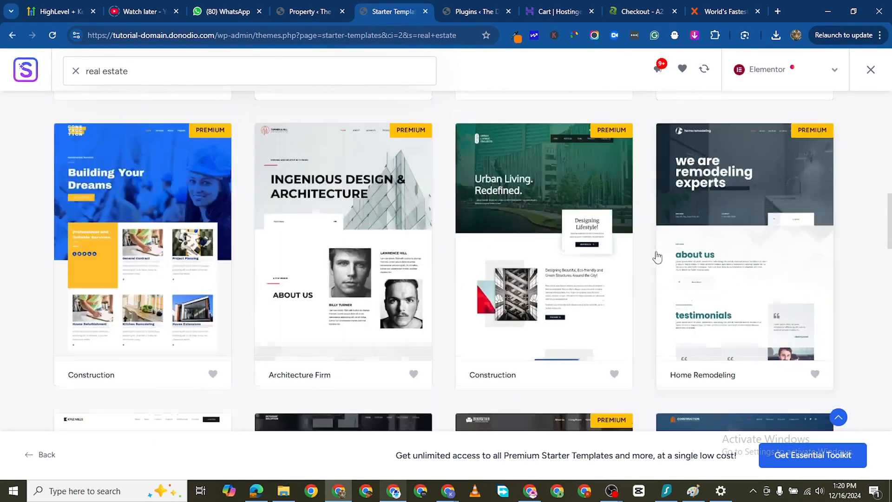
{"action": "scroll", "coordinate": [345, 302], "scroll_direction": "up", "scroll_amount": 8}
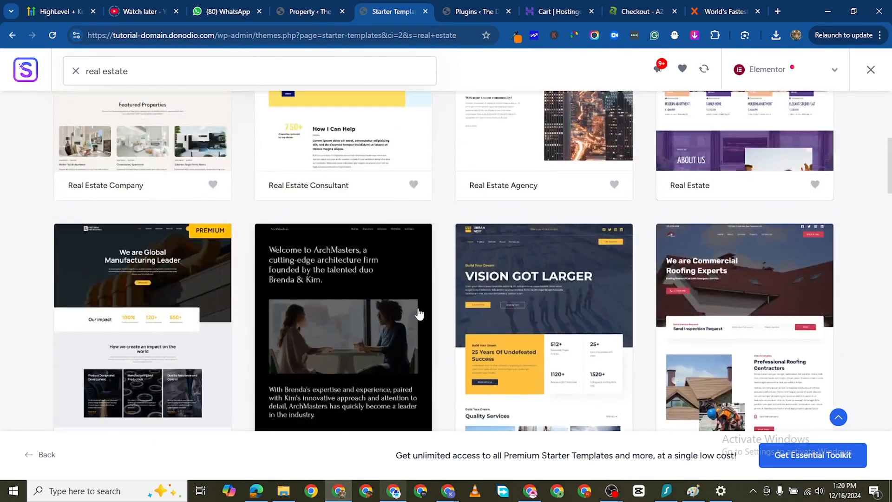
{"action": "scroll", "coordinate": [467, 305], "scroll_direction": "down", "scroll_amount": 3}
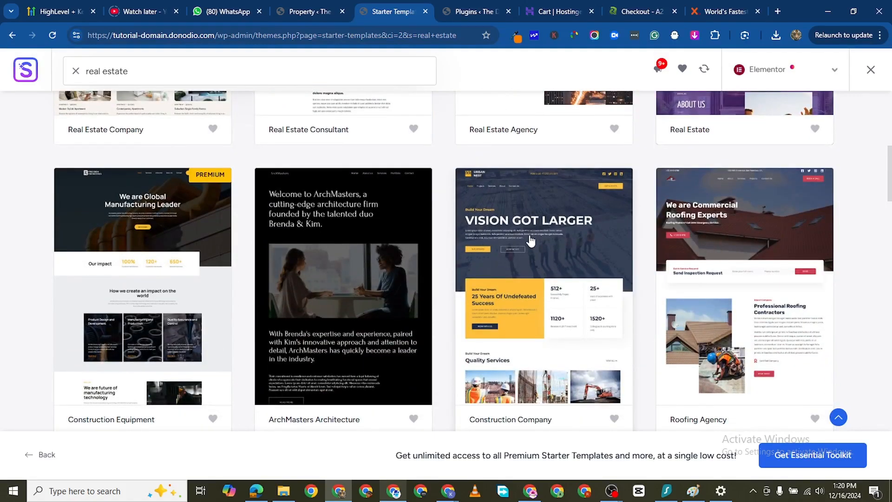
{"action": "scroll", "coordinate": [534, 260], "scroll_direction": "up", "scroll_amount": 8}
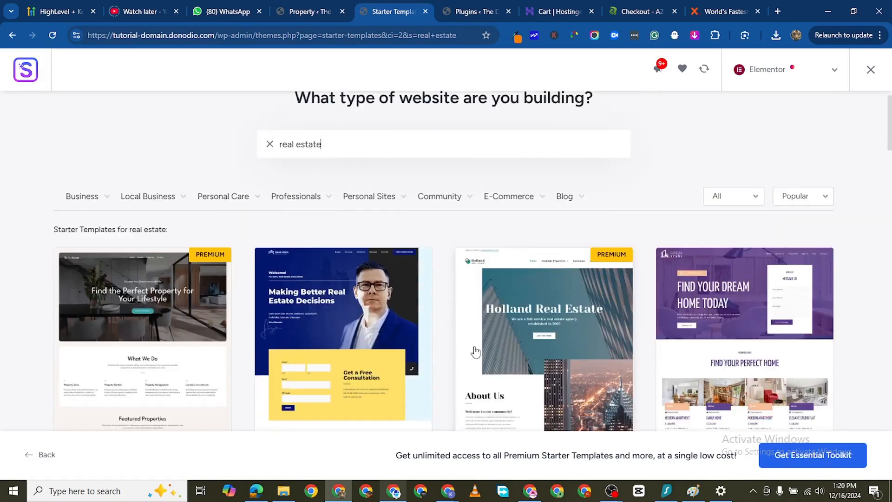
{"action": "scroll", "coordinate": [475, 352], "scroll_direction": "down", "scroll_amount": 2}
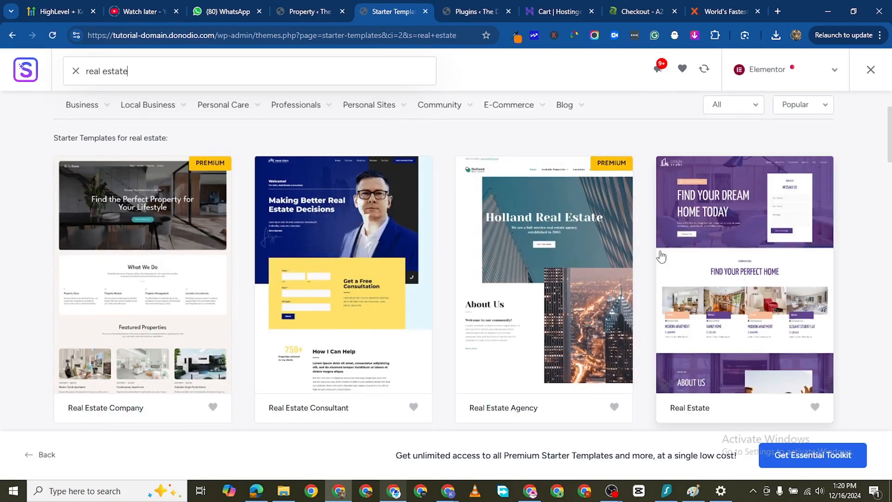
- Select the Construction Company template and look through its homepage preview
{"action": "scroll", "coordinate": [660, 260], "scroll_direction": "down", "scroll_amount": 1}
{"action": "scroll", "coordinate": [664, 269], "scroll_direction": "down", "scroll_amount": 4}
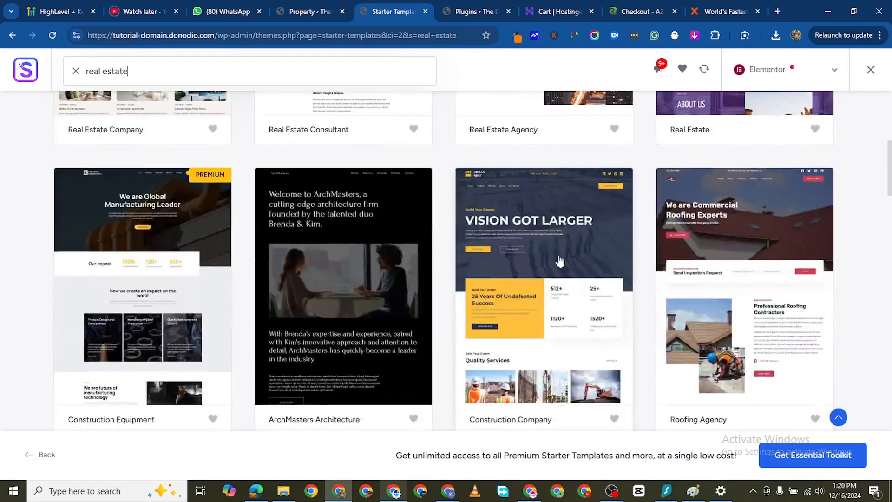
{"action": "left_click", "coordinate": [478, 370]}
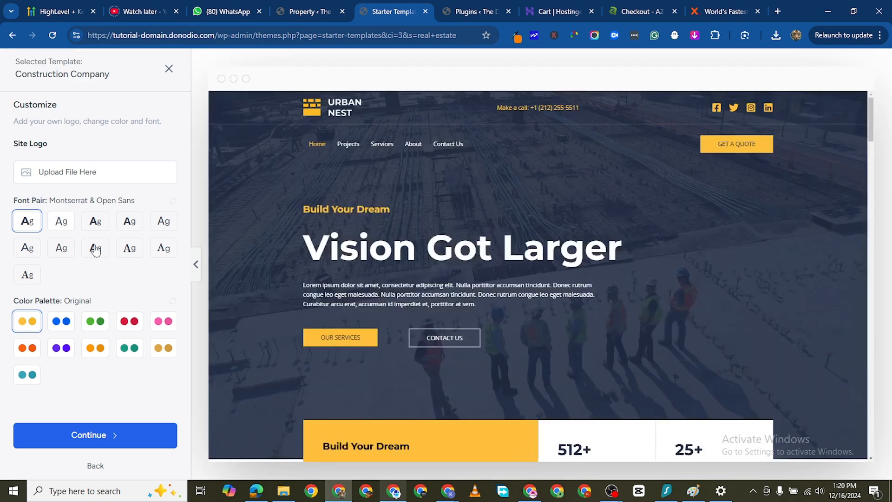
{"action": "scroll", "coordinate": [531, 233], "scroll_direction": "down", "scroll_amount": 20}
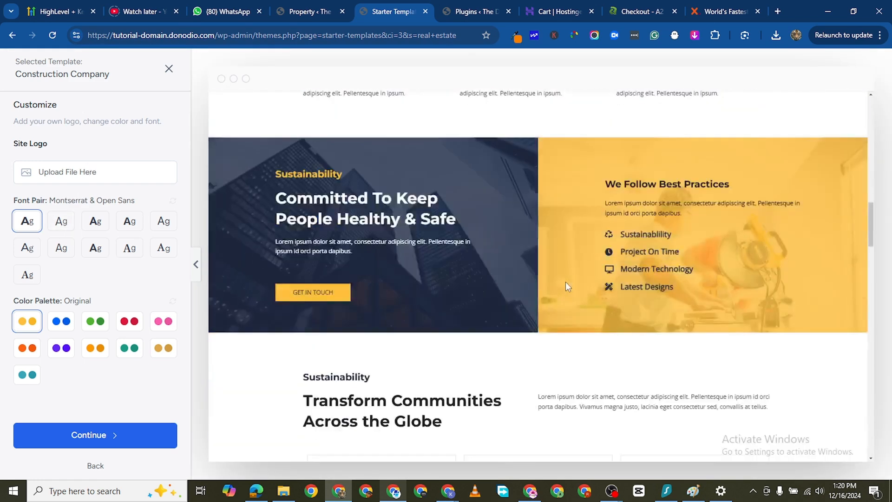
{"action": "scroll", "coordinate": [566, 286], "scroll_direction": "down", "scroll_amount": 10}
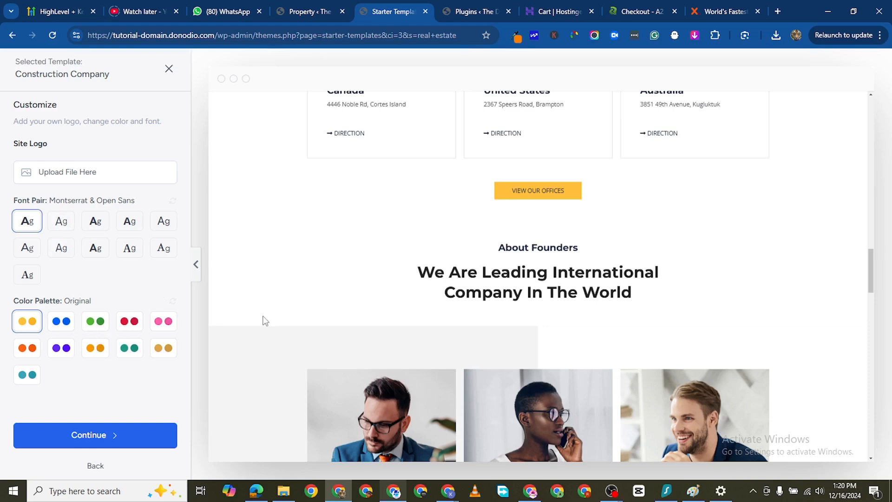
{"action": "scroll", "coordinate": [390, 307], "scroll_direction": "up", "scroll_amount": 15}
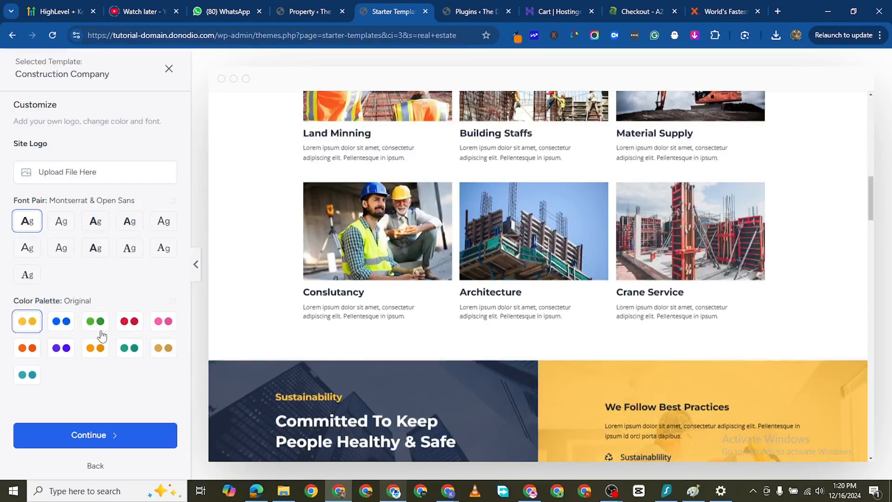
- Try the green, orange and blue color palettes on the Construction Company template, and settle on the green Style 2 palette
{"action": "left_click", "coordinate": [96, 322]}
{"action": "scroll", "coordinate": [438, 314], "scroll_direction": "down", "scroll_amount": 3}
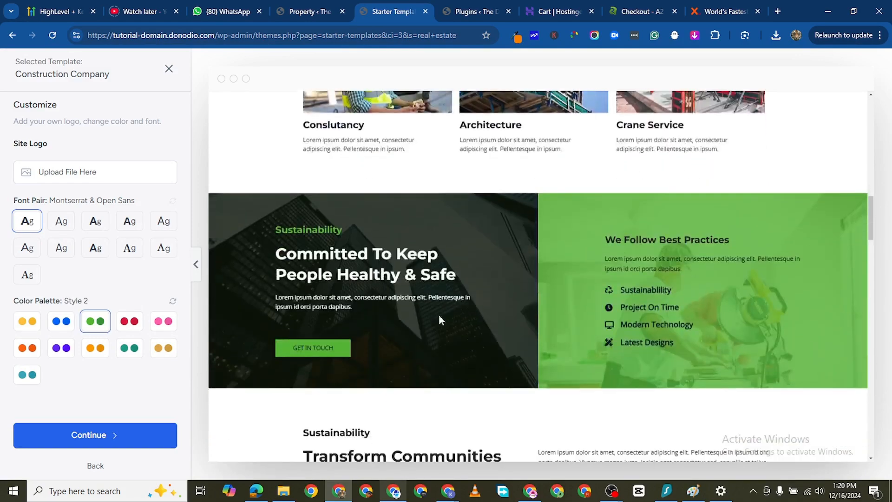
{"action": "scroll", "coordinate": [630, 285], "scroll_direction": "up", "scroll_amount": 10}
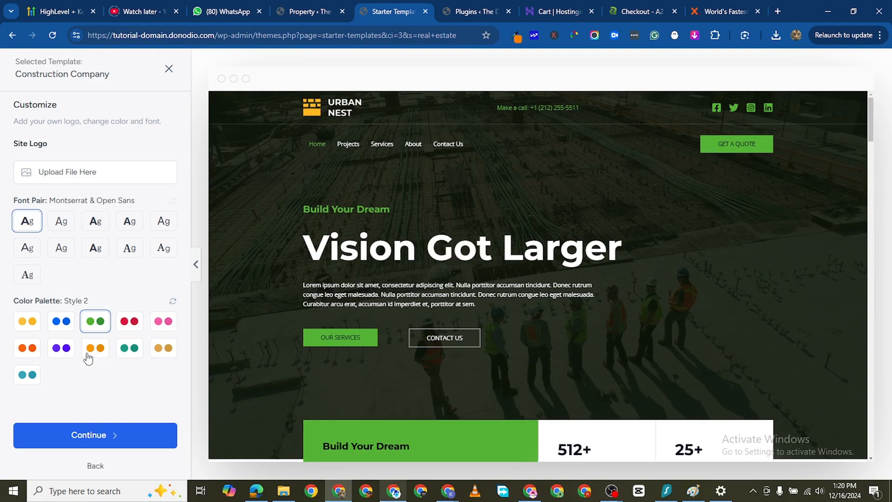
{"action": "left_click", "coordinate": [27, 348]}
{"action": "scroll", "coordinate": [279, 353], "scroll_direction": "down", "scroll_amount": 5}
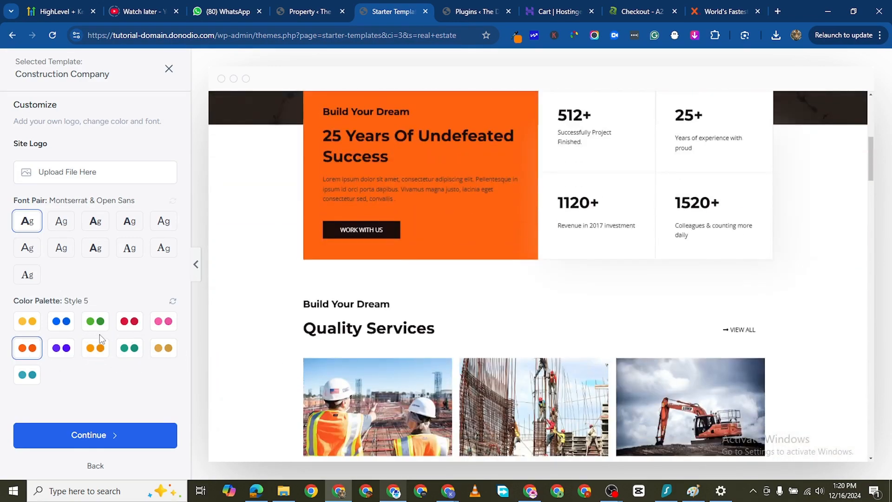
{"action": "left_click", "coordinate": [61, 322]}
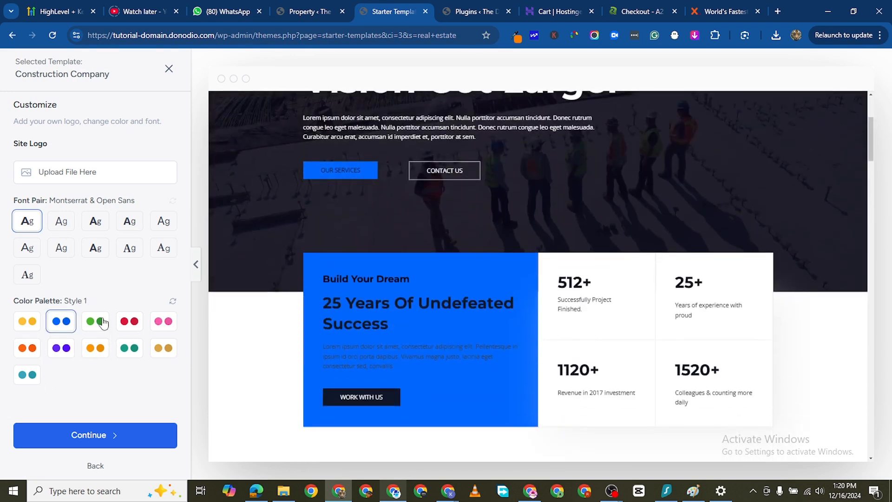
{"action": "left_click", "coordinate": [103, 324]}
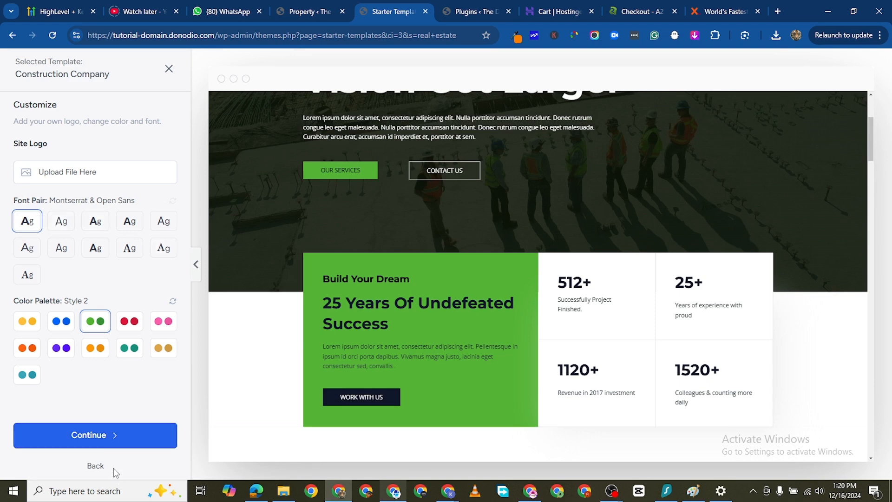
- Proceed with the customized template, keeping only the preselected Page Builder and Contact Form features
{"action": "left_click", "coordinate": [99, 442]}
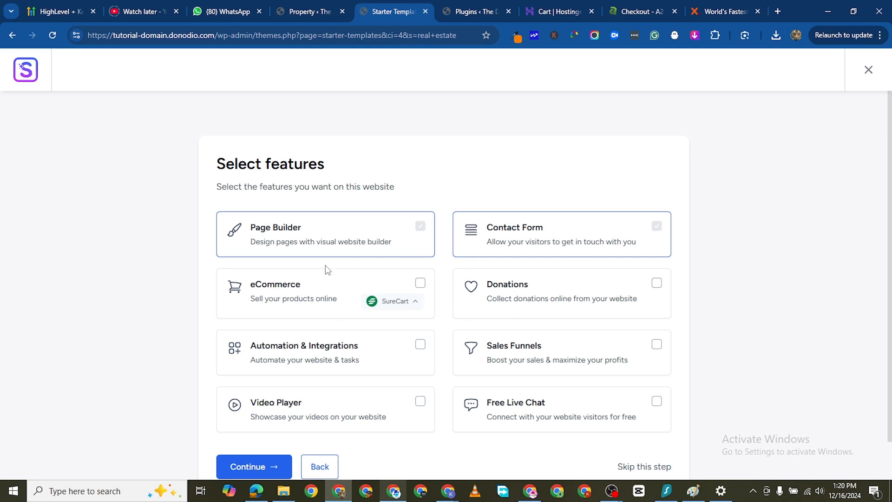
{"action": "scroll", "coordinate": [543, 384], "scroll_direction": "down", "scroll_amount": 1}
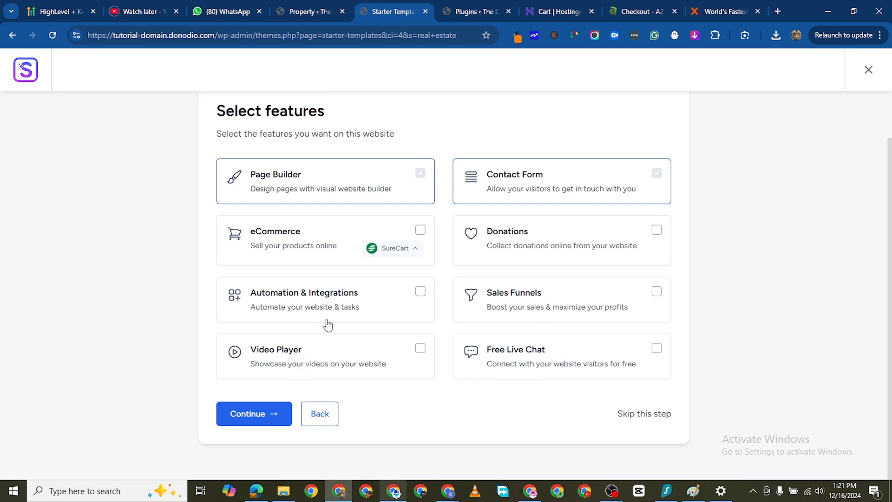
{"action": "left_click", "coordinate": [270, 412]}
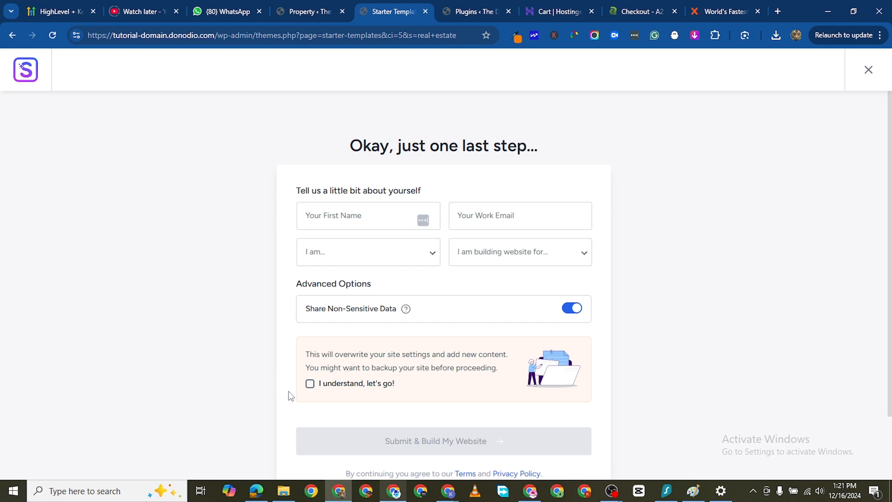
- Accept that site settings will be overwritten, build the website with the personal details left blank, and open the finished site
{"action": "left_click", "coordinate": [310, 385]}
{"action": "scroll", "coordinate": [372, 380], "scroll_direction": "down", "scroll_amount": 2}
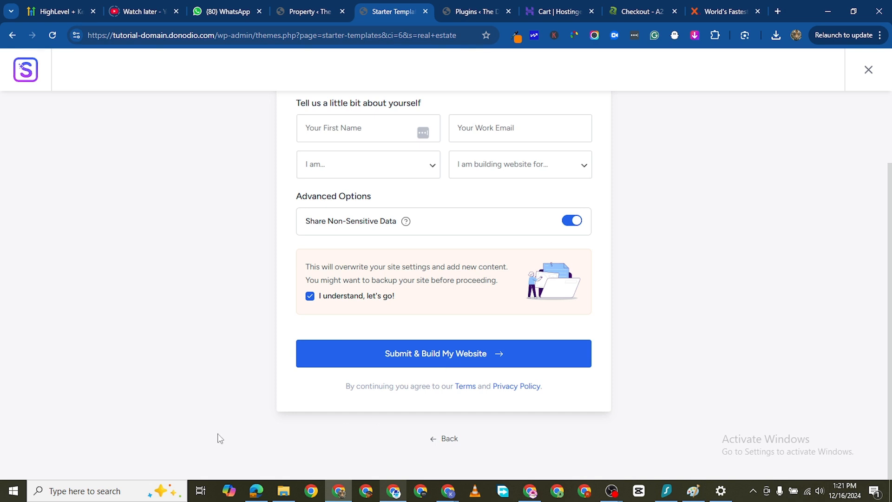
{"action": "left_click", "coordinate": [355, 361]}
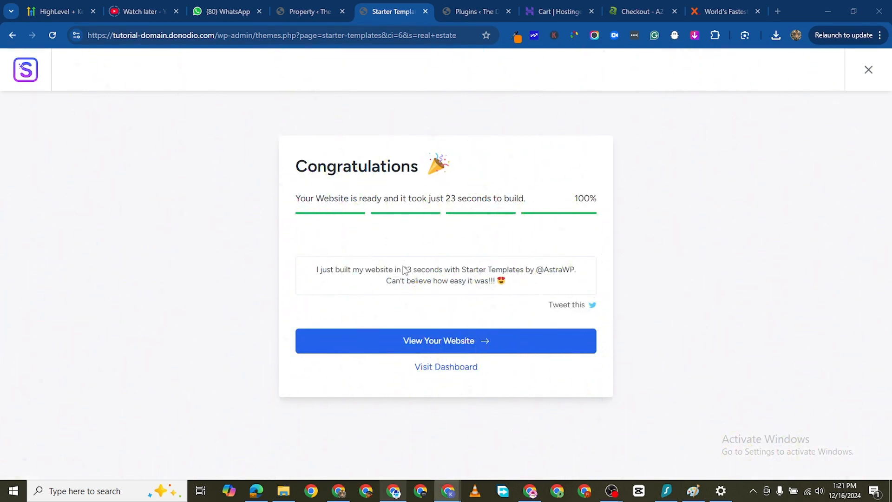
{"action": "left_click", "coordinate": [430, 344]}
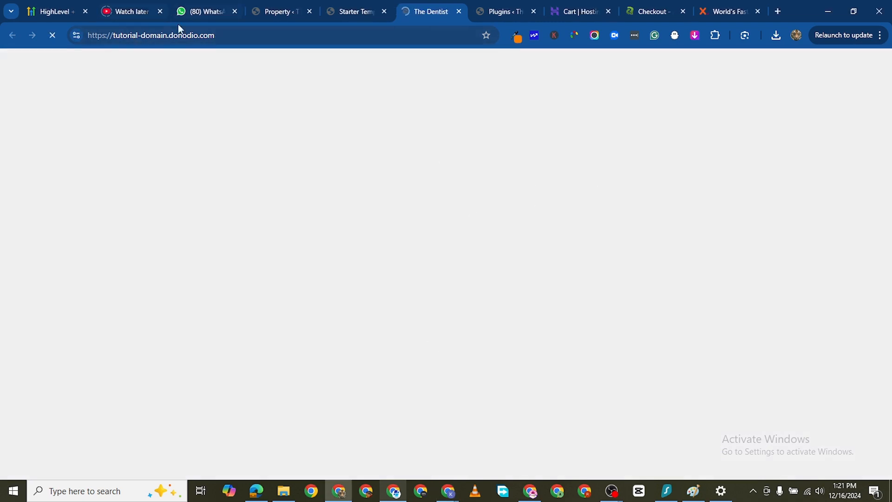
- Look through the newly built homepage, from the hero section to the quote form and frequently asked questions
{"action": "scroll", "coordinate": [346, 308], "scroll_direction": "down", "scroll_amount": 1}
{"action": "scroll", "coordinate": [345, 308], "scroll_direction": "down", "scroll_amount": 15}
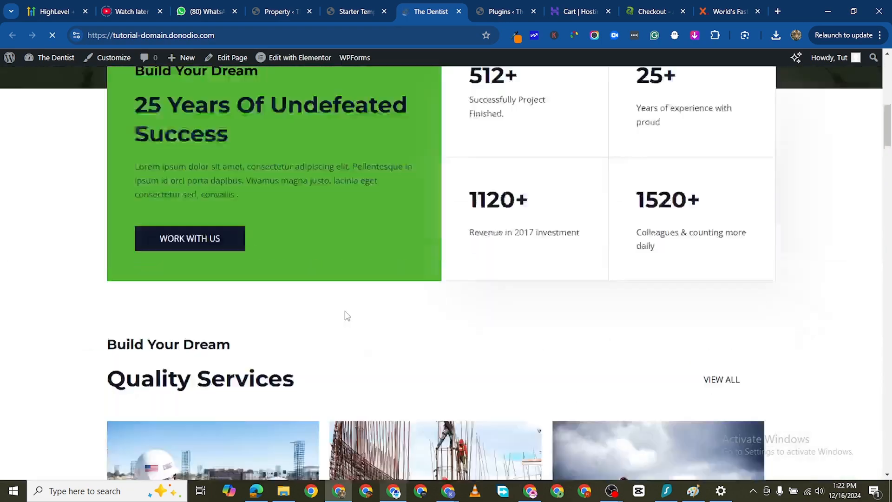
{"action": "scroll", "coordinate": [356, 334], "scroll_direction": "down", "scroll_amount": 15}
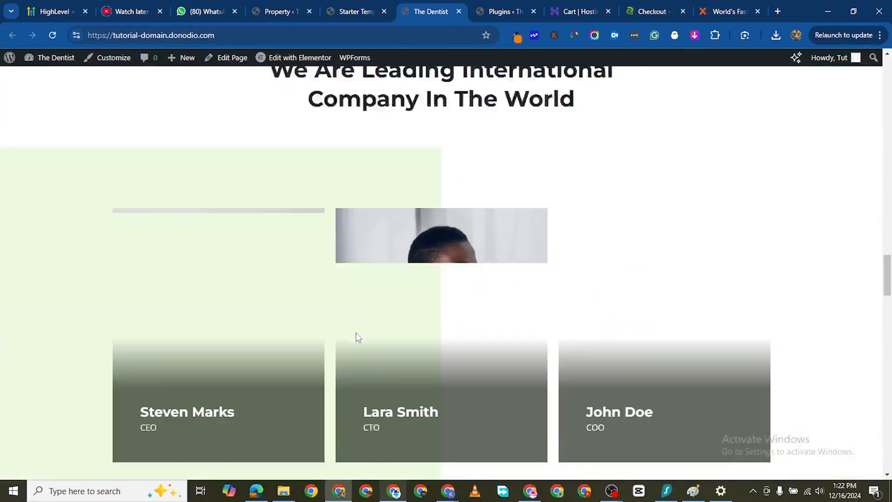
{"action": "scroll", "coordinate": [367, 298], "scroll_direction": "up", "scroll_amount": 8}
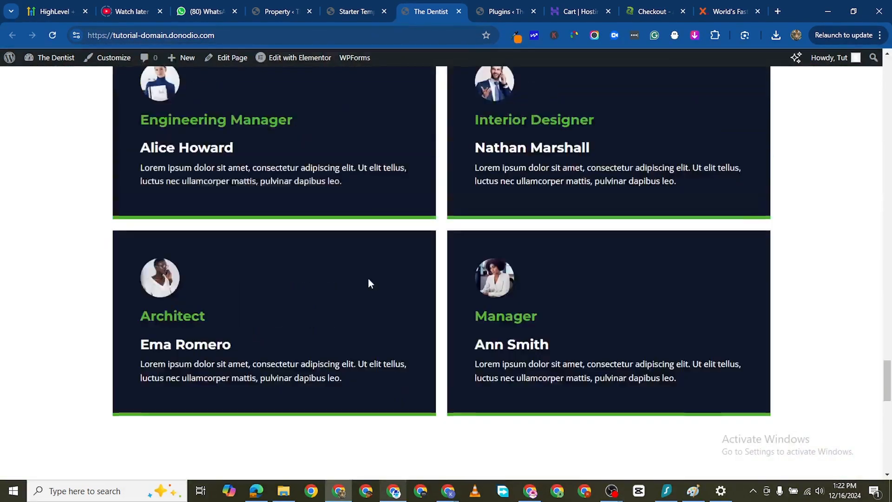
{"action": "scroll", "coordinate": [367, 302], "scroll_direction": "down", "scroll_amount": 6}
{"action": "scroll", "coordinate": [361, 292], "scroll_direction": "down", "scroll_amount": 14}
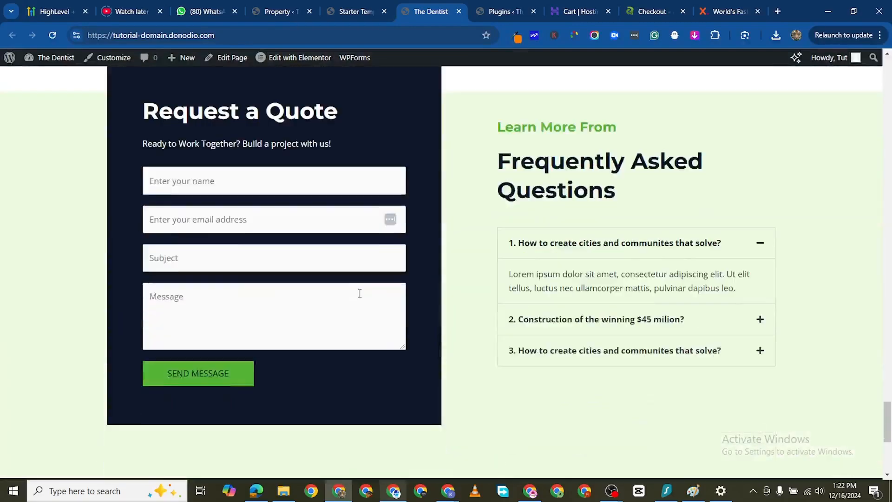
{"action": "scroll", "coordinate": [375, 298], "scroll_direction": "up", "scroll_amount": 20}
{"action": "scroll", "coordinate": [376, 316], "scroll_direction": "up", "scroll_amount": 20}
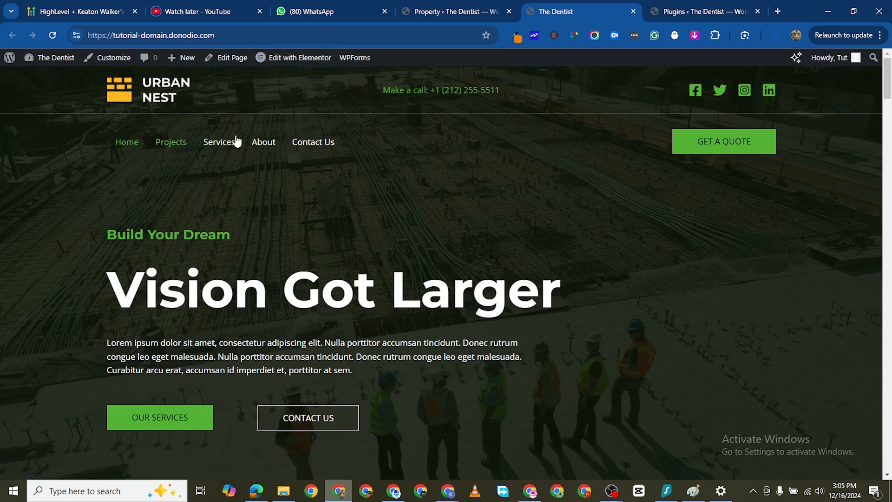
- Open the WordPress menu editor in a separate browser tab and view the Main Menu structure
{"action": "left_click", "coordinate": [477, 13]}
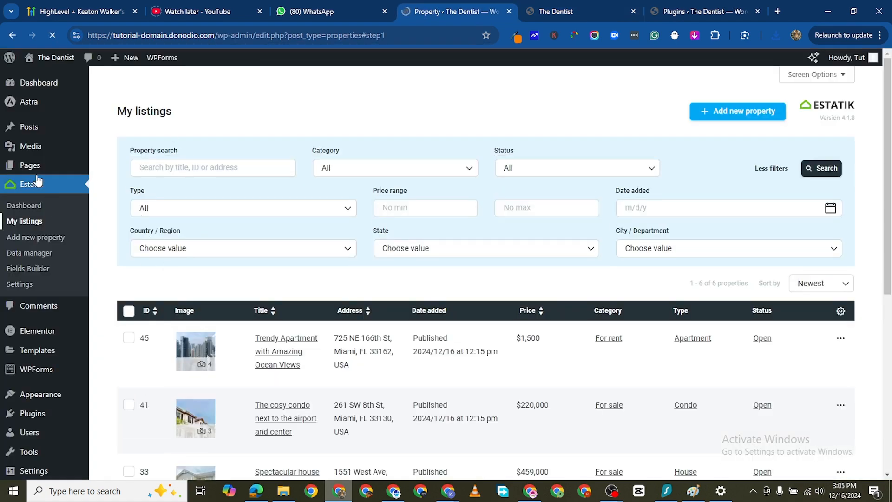
{"action": "scroll", "coordinate": [41, 256], "scroll_direction": "down", "scroll_amount": 1}
{"action": "scroll", "coordinate": [41, 255], "scroll_direction": "down", "scroll_amount": 5}
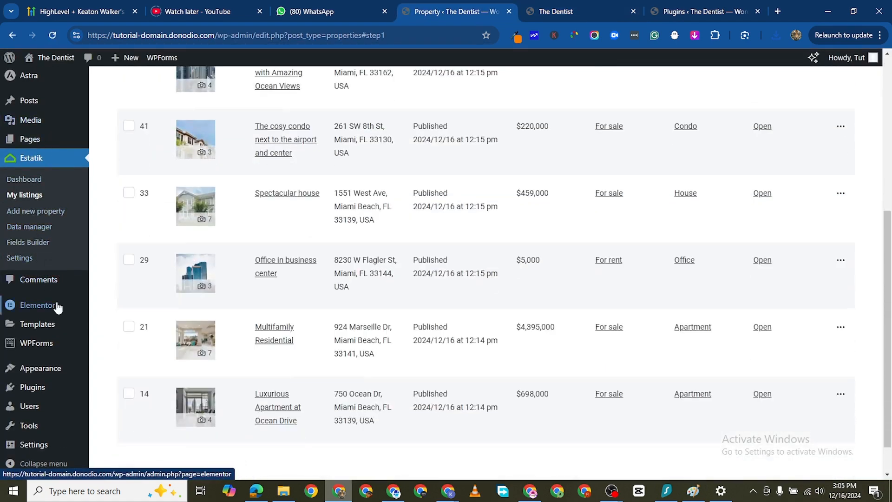
{"action": "scroll", "coordinate": [51, 334], "scroll_direction": "down", "scroll_amount": 1}
{"action": "mouse_move", "coordinate": [48, 368]}
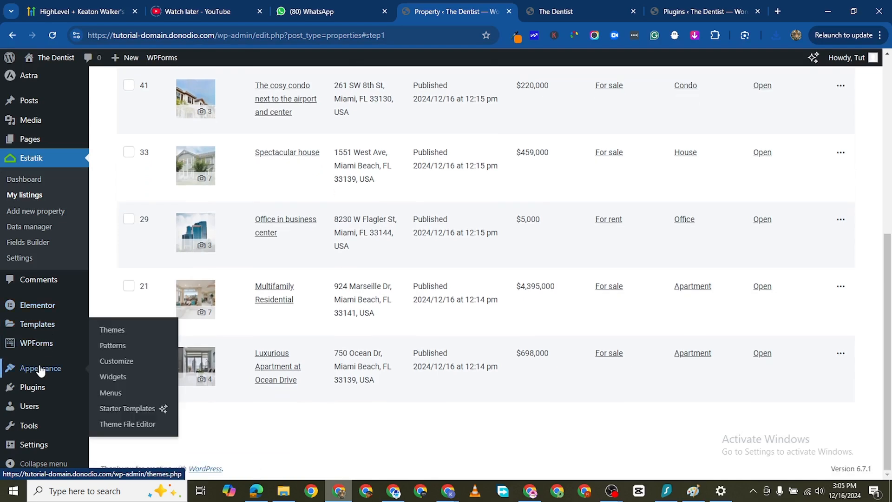
{"action": "right_click", "coordinate": [112, 396]}
{"action": "left_click", "coordinate": [189, 205]}
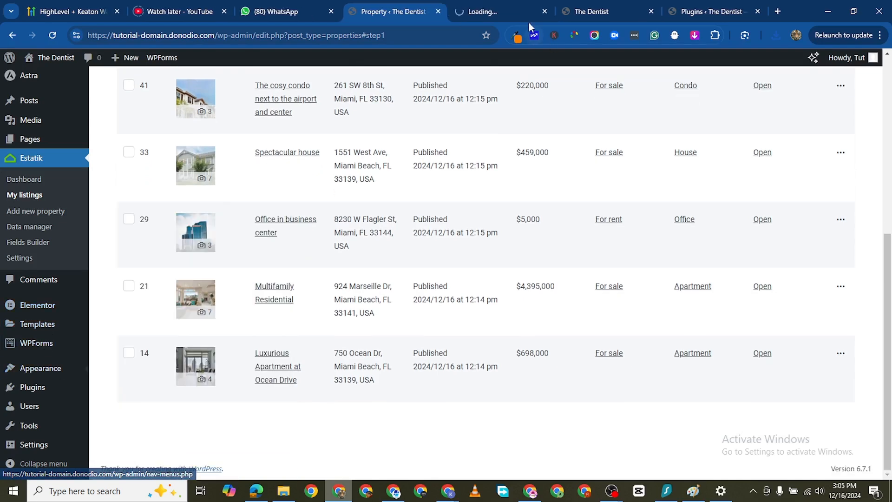
{"action": "left_click", "coordinate": [516, 14]}
{"action": "scroll", "coordinate": [336, 197], "scroll_direction": "down", "scroll_amount": 4}
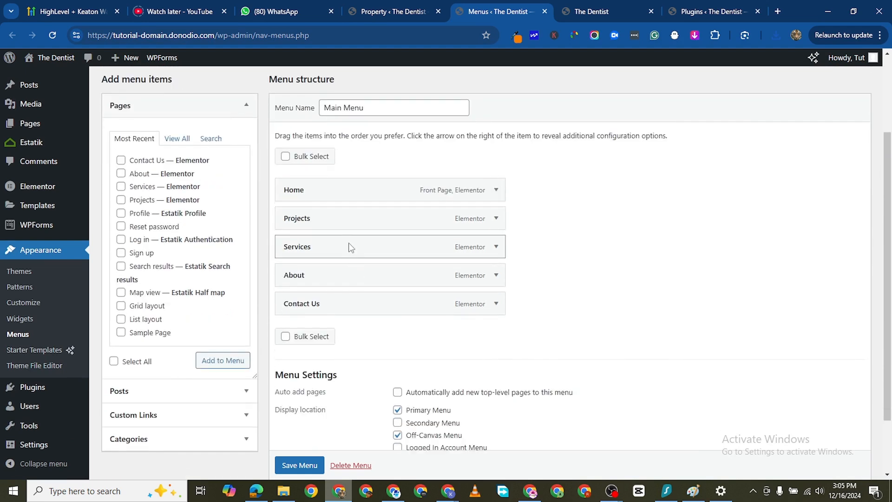
- Review the Projects and Services pages of the live site
{"action": "left_click", "coordinate": [599, 11]}
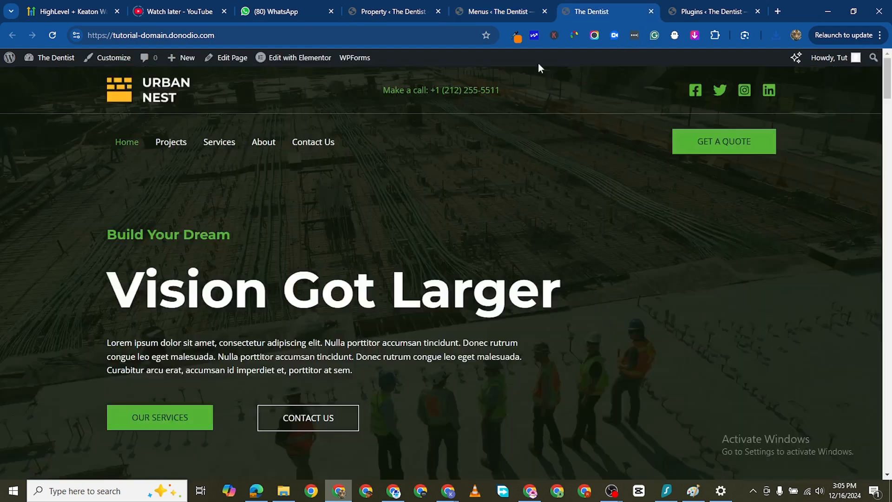
{"action": "left_click", "coordinate": [172, 143]}
{"action": "scroll", "coordinate": [353, 249], "scroll_direction": "down", "scroll_amount": 8}
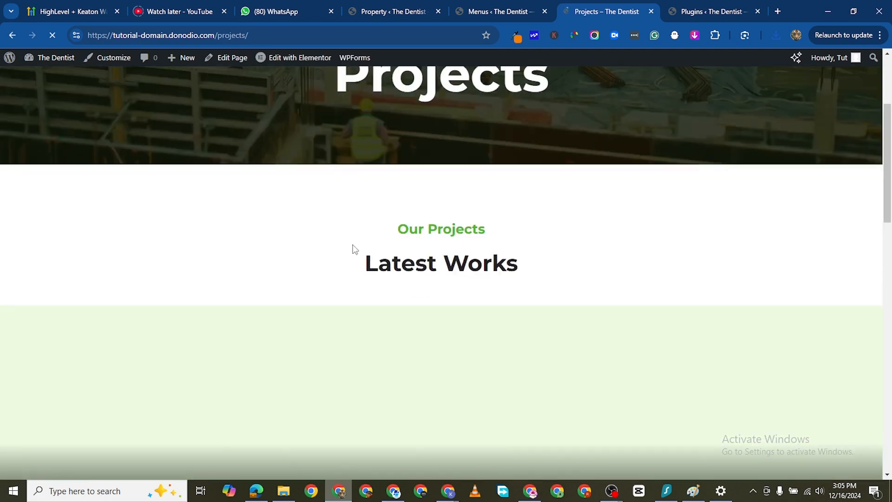
{"action": "scroll", "coordinate": [353, 247], "scroll_direction": "down", "scroll_amount": 3}
{"action": "scroll", "coordinate": [352, 246], "scroll_direction": "up", "scroll_amount": 15}
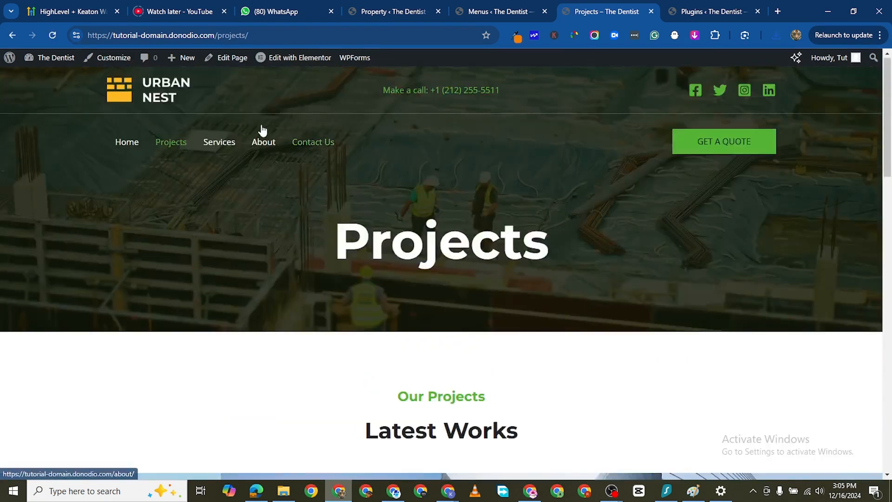
{"action": "left_click", "coordinate": [217, 143]}
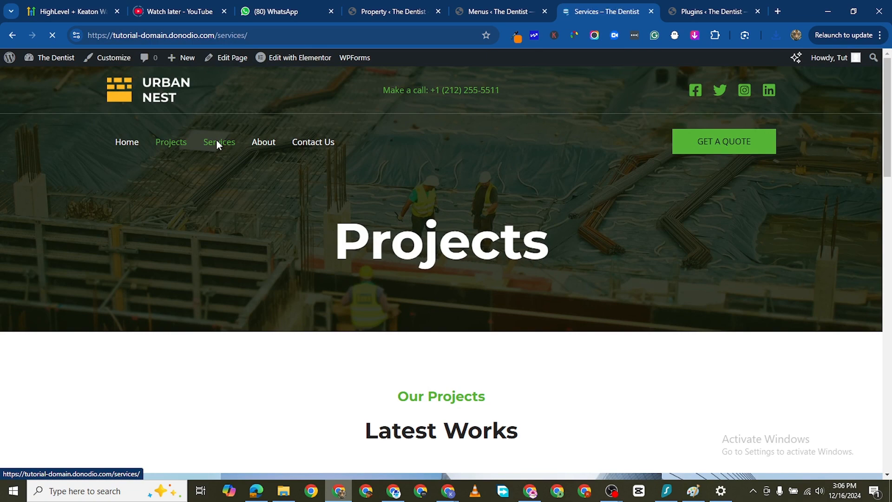
{"action": "scroll", "coordinate": [345, 241], "scroll_direction": "down", "scroll_amount": 9}
{"action": "scroll", "coordinate": [344, 242], "scroll_direction": "up", "scroll_amount": 10}
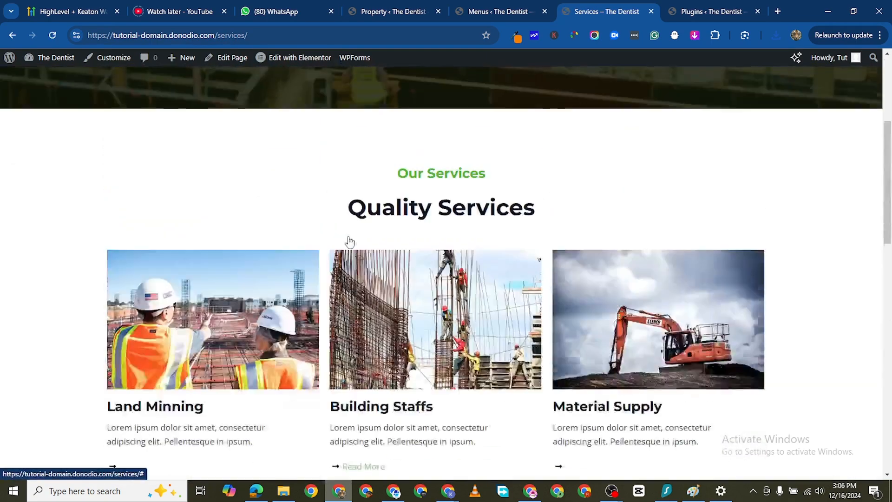
- Review the live site's About page, plus the contact details and maps on its Contact Us page
{"action": "left_click", "coordinate": [276, 145]}
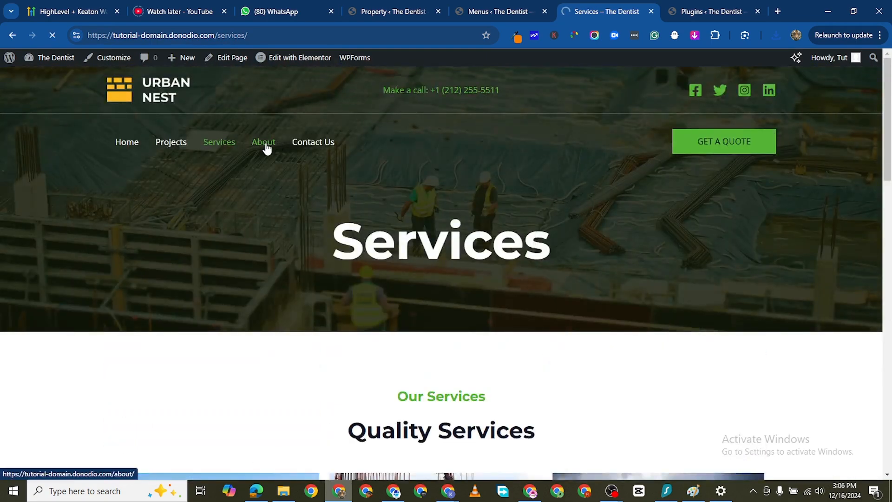
{"action": "scroll", "coordinate": [422, 292], "scroll_direction": "down", "scroll_amount": 5}
{"action": "scroll", "coordinate": [423, 293], "scroll_direction": "down", "scroll_amount": 4}
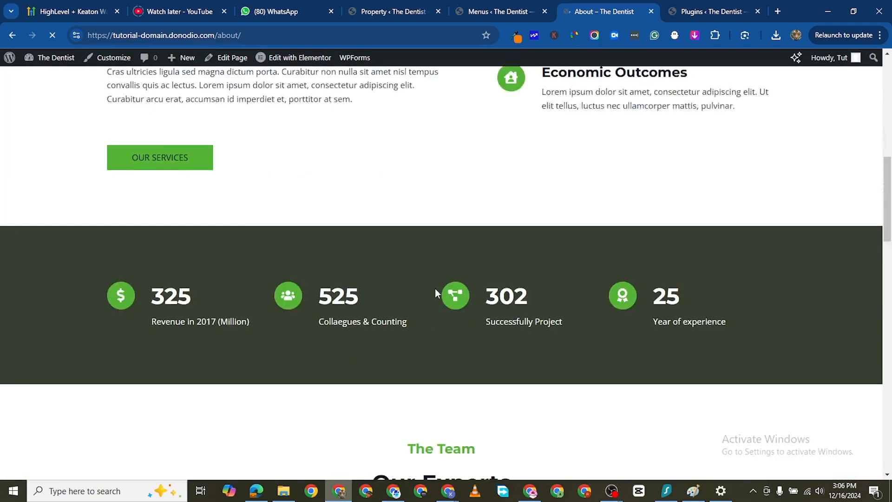
{"action": "scroll", "coordinate": [435, 288], "scroll_direction": "up", "scroll_amount": 10}
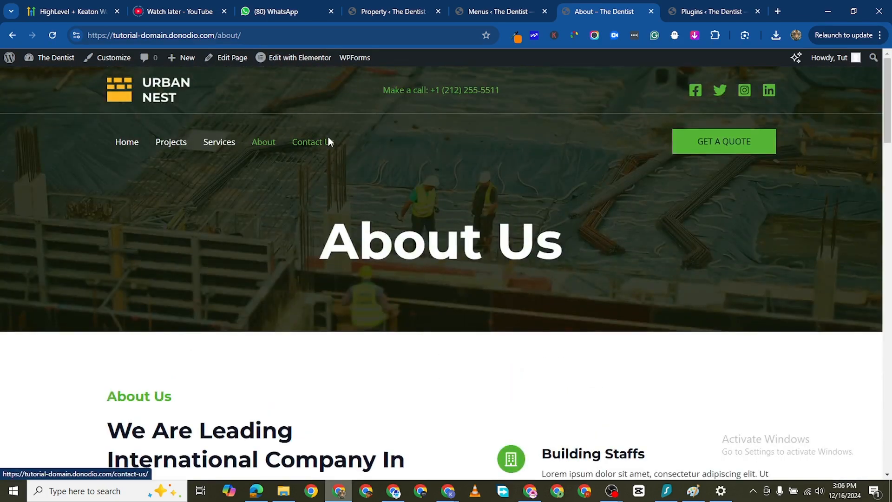
{"action": "scroll", "coordinate": [344, 174], "scroll_direction": "down", "scroll_amount": 15}
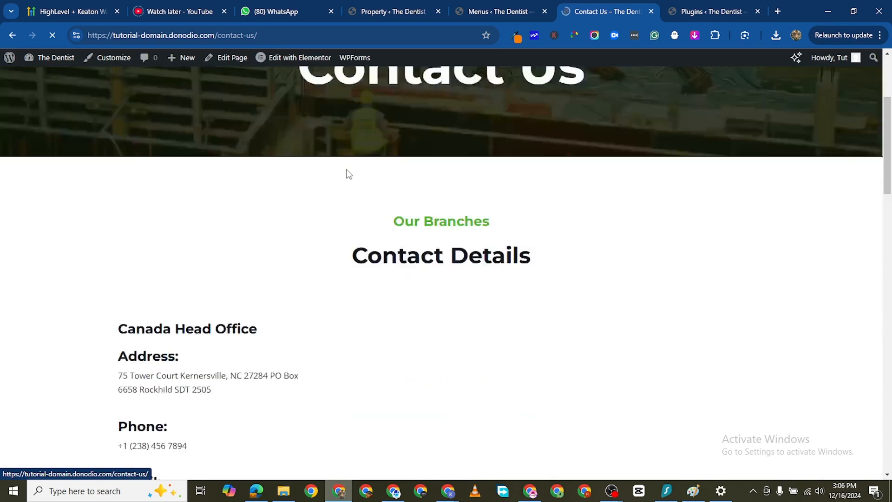
{"action": "scroll", "coordinate": [372, 196], "scroll_direction": "up", "scroll_amount": 10}
{"action": "scroll", "coordinate": [402, 230], "scroll_direction": "down", "scroll_amount": 6}
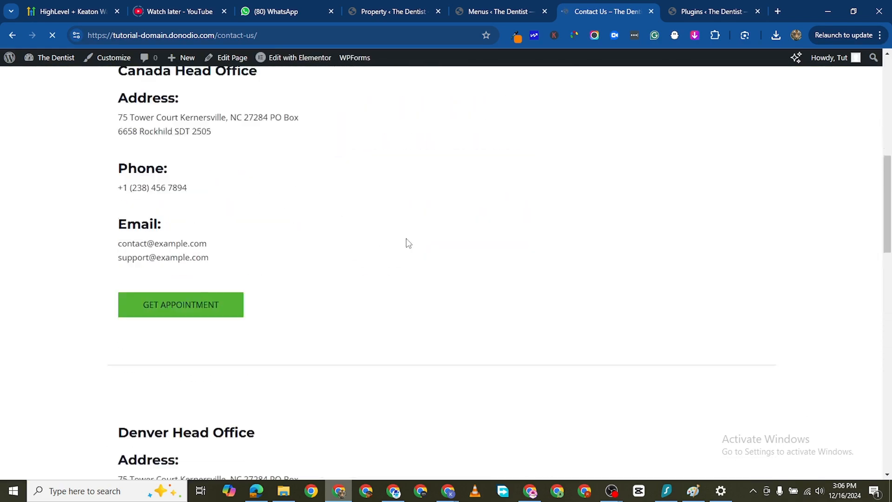
{"action": "scroll", "coordinate": [410, 236], "scroll_direction": "up", "scroll_amount": 2}
{"action": "scroll", "coordinate": [423, 189], "scroll_direction": "down", "scroll_amount": 9}
{"action": "scroll", "coordinate": [431, 183], "scroll_direction": "up", "scroll_amount": 10}
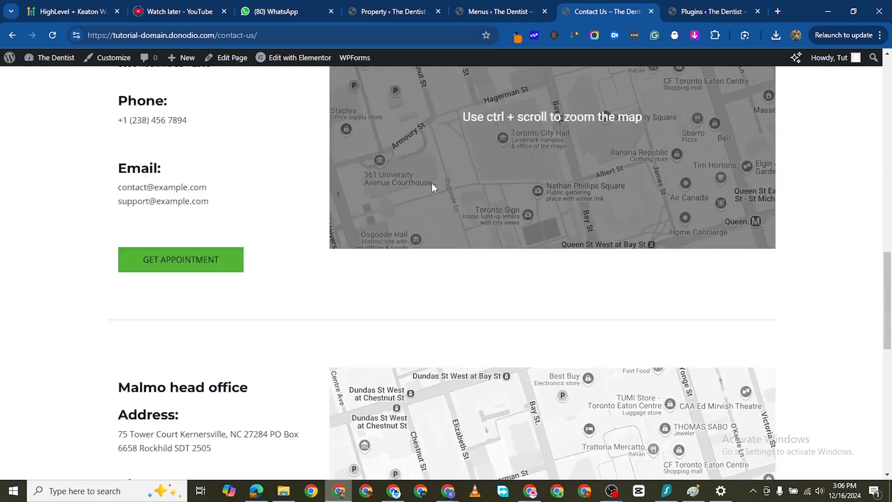
{"action": "scroll", "coordinate": [439, 177], "scroll_direction": "up", "scroll_amount": 7}
{"action": "scroll", "coordinate": [398, 119], "scroll_direction": "down", "scroll_amount": 9}
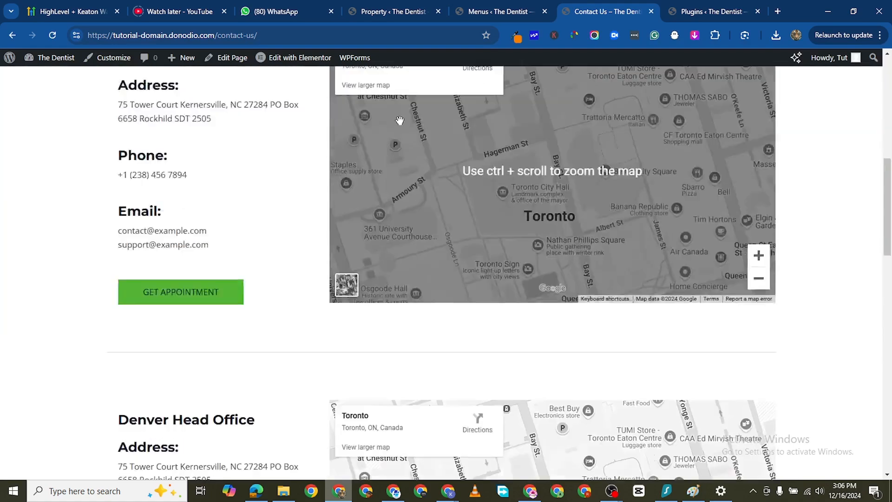
{"action": "scroll", "coordinate": [399, 119], "scroll_direction": "up", "scroll_amount": 8}
- Return to the menu editor, list all site pages, and select Grid layout and List layout
{"action": "left_click", "coordinate": [495, 7]}
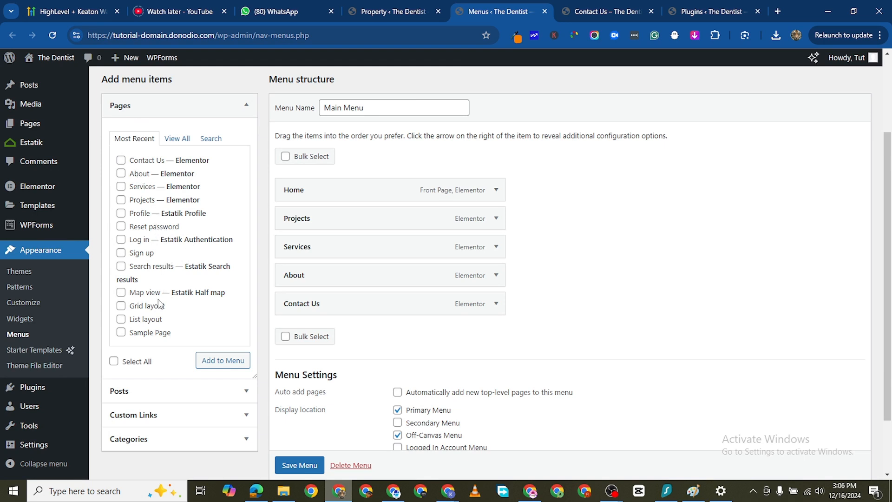
{"action": "left_click", "coordinate": [176, 137]}
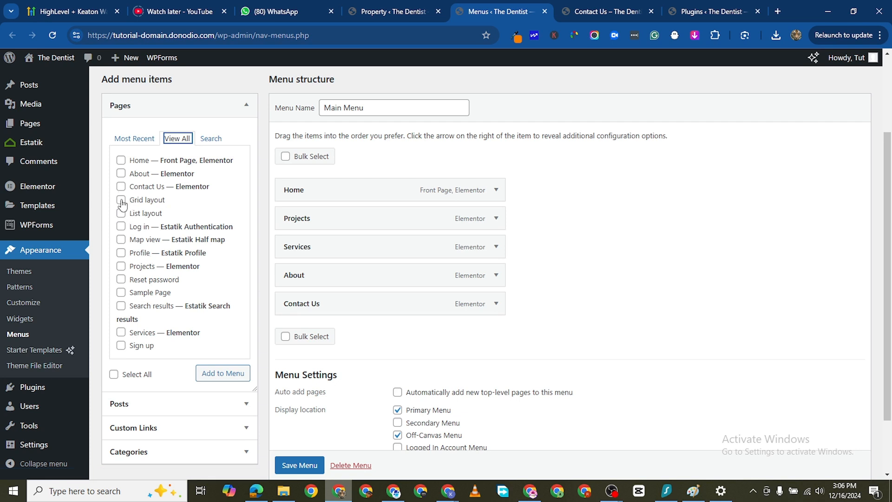
{"action": "left_click", "coordinate": [122, 200]}
- Remove the Projects, Services and About items from the Main Menu in one bulk operation
{"action": "left_click", "coordinate": [286, 158]}
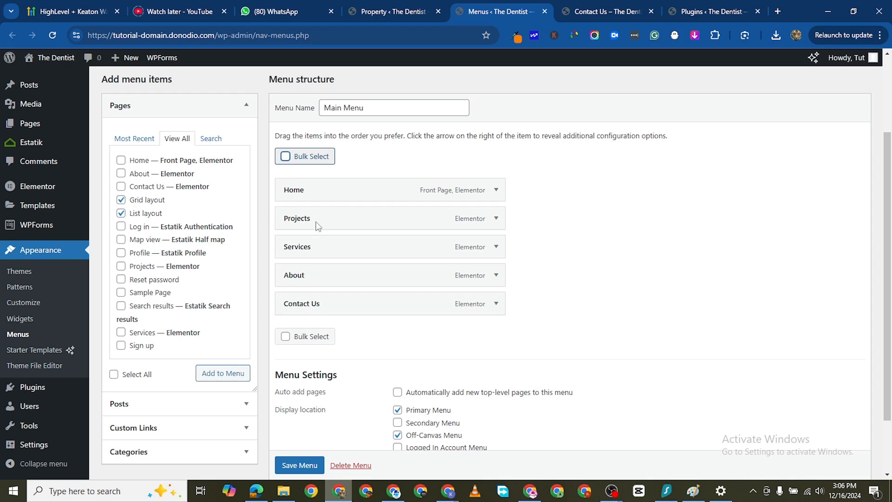
{"action": "left_click", "coordinate": [287, 219]}
{"action": "left_click", "coordinate": [288, 247]}
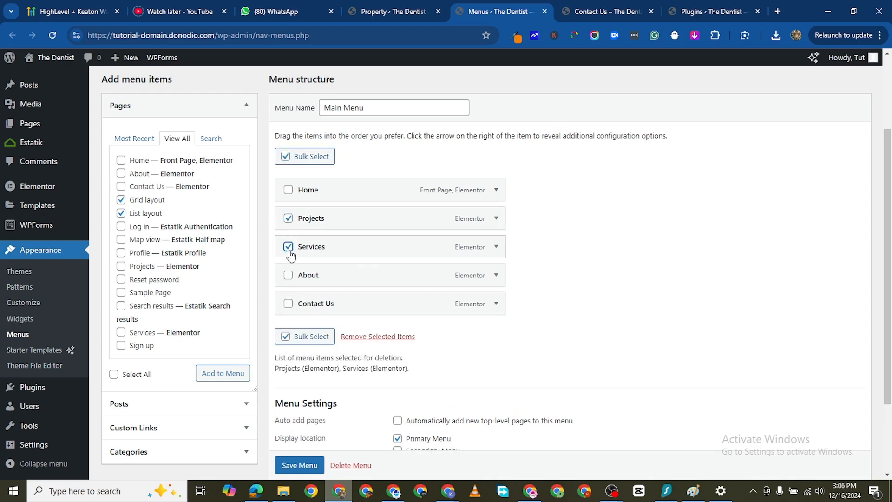
{"action": "left_click", "coordinate": [288, 274]}
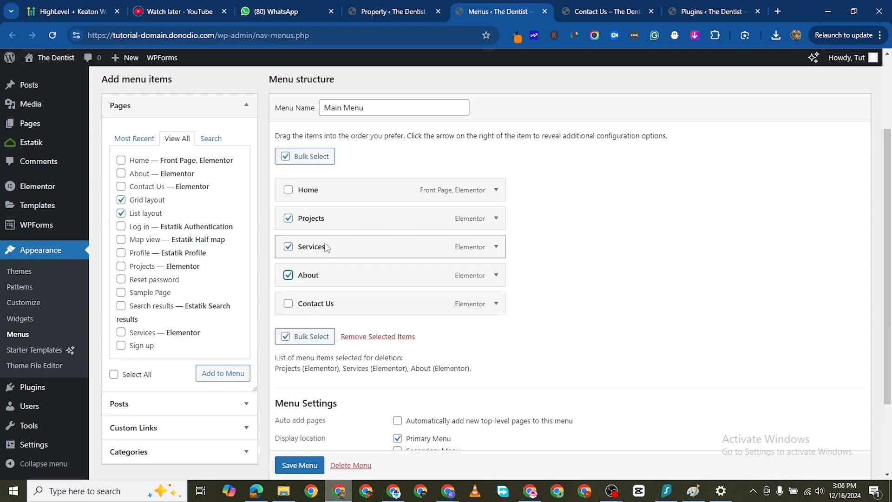
{"action": "left_click", "coordinate": [370, 338]}
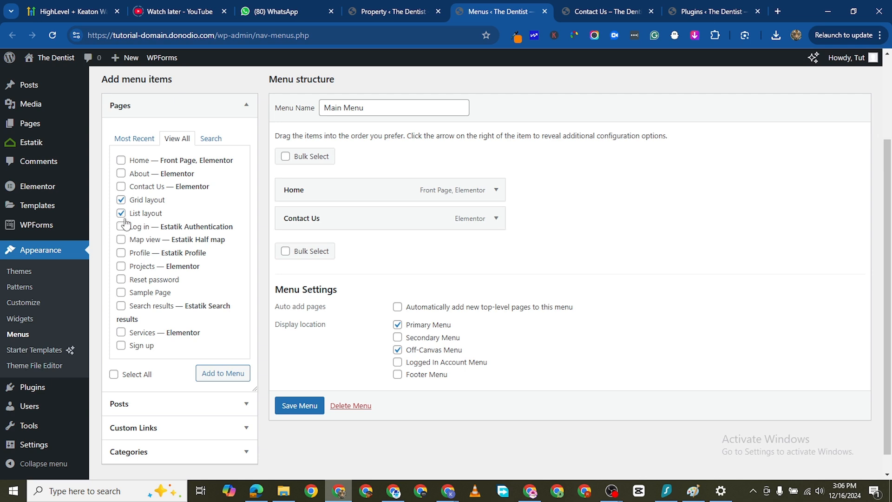
- Select Log in, Map view, Profile and Sign up as well, and add them to the Main Menu with Grid layout and List layout
{"action": "left_click", "coordinate": [121, 239]}
{"action": "left_click", "coordinate": [121, 252]}
{"action": "scroll", "coordinate": [150, 267], "scroll_direction": "down", "scroll_amount": 1}
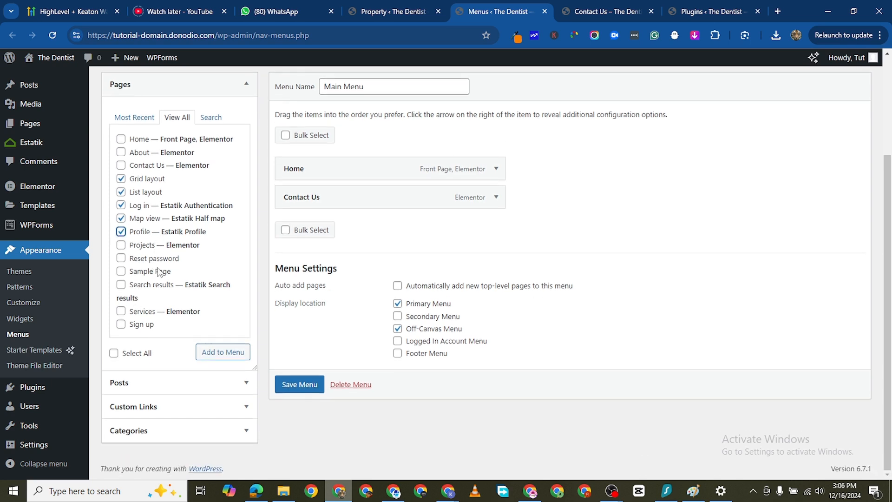
{"action": "scroll", "coordinate": [158, 271], "scroll_direction": "up", "scroll_amount": 1}
{"action": "scroll", "coordinate": [144, 312], "scroll_direction": "down", "scroll_amount": 1}
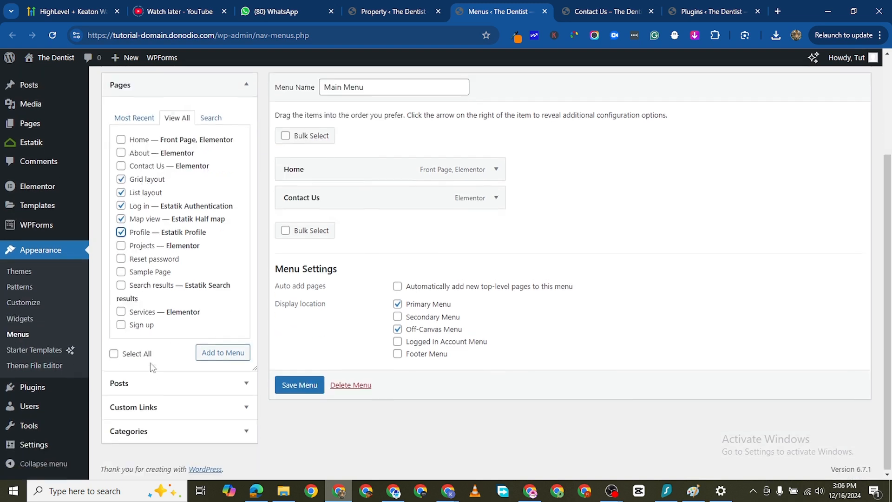
{"action": "left_click", "coordinate": [122, 325]}
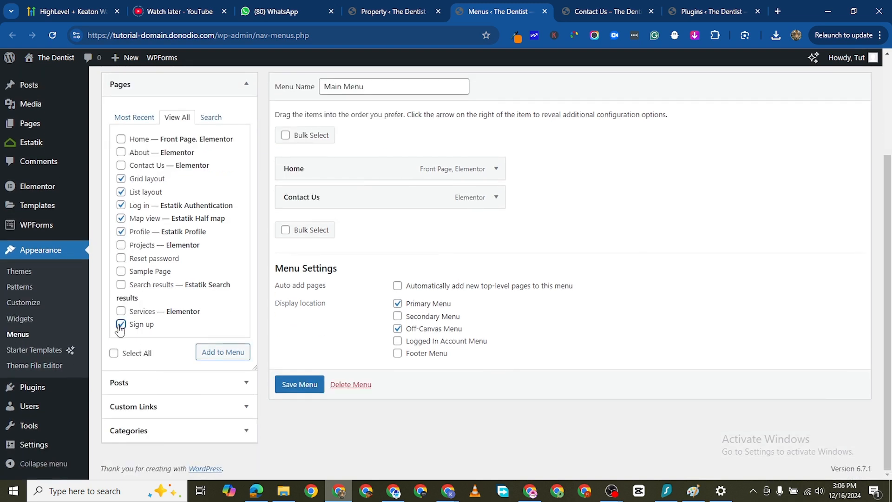
{"action": "left_click", "coordinate": [122, 284]}
{"action": "scroll", "coordinate": [174, 200], "scroll_direction": "up", "scroll_amount": 2}
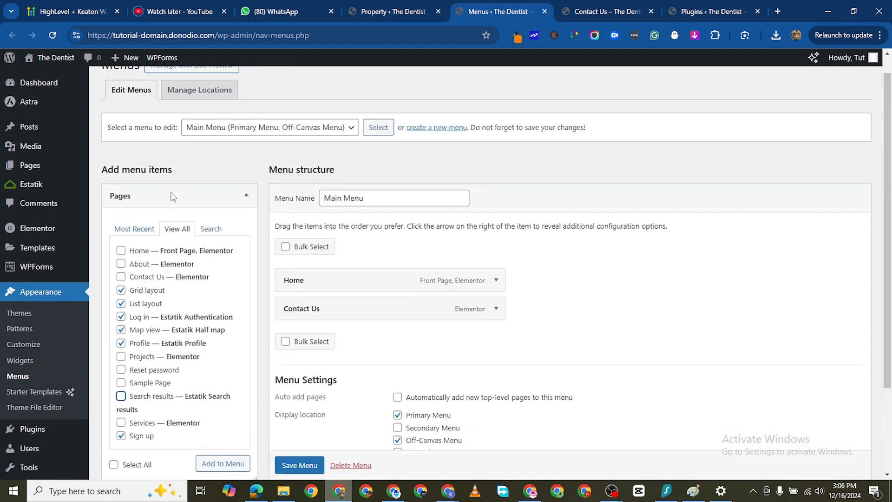
{"action": "scroll", "coordinate": [200, 274], "scroll_direction": "down", "scroll_amount": 2}
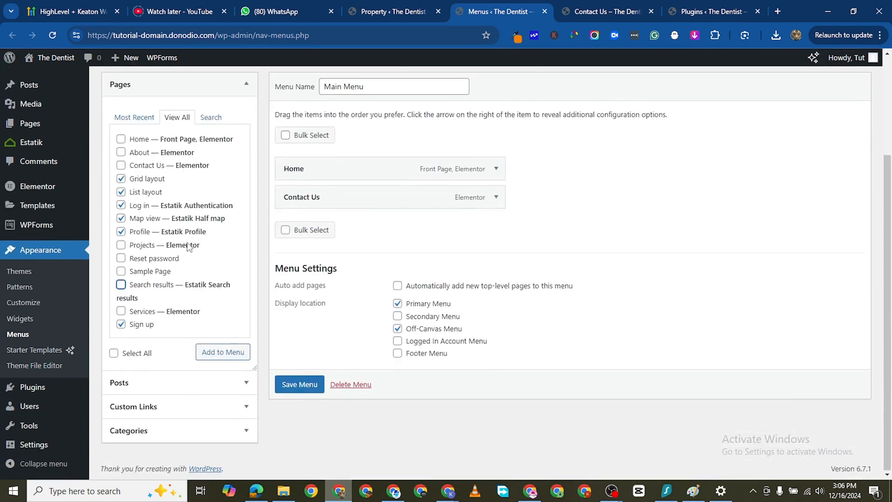
{"action": "left_click", "coordinate": [122, 206]}
{"action": "left_click", "coordinate": [230, 359]}
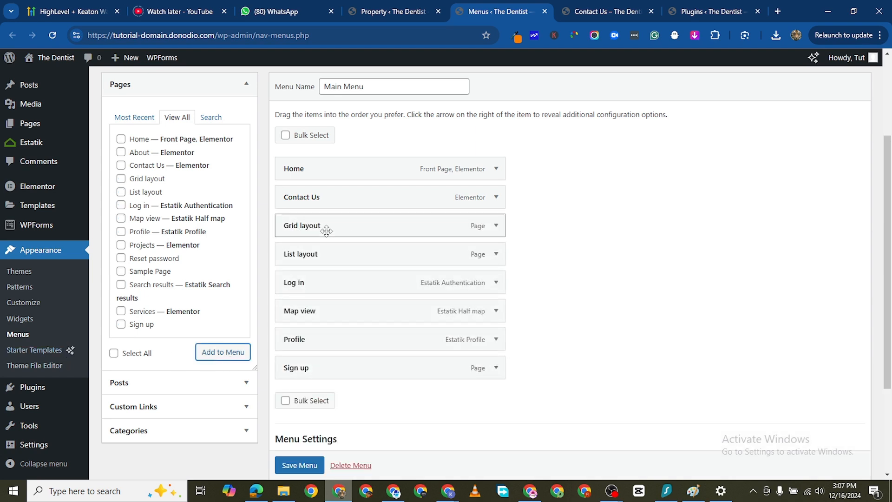
- Reorder the Main Menu so Contact Us comes last and Map view sits directly above Log in
{"action": "left_click_drag", "start_coordinate": [330, 196], "coordinate": [331, 362]}
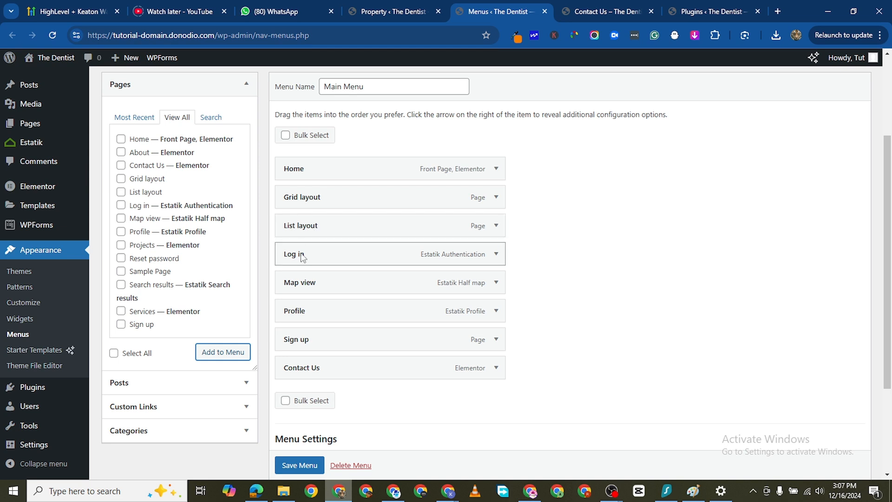
{"action": "left_click_drag", "start_coordinate": [315, 289], "coordinate": [314, 255]}
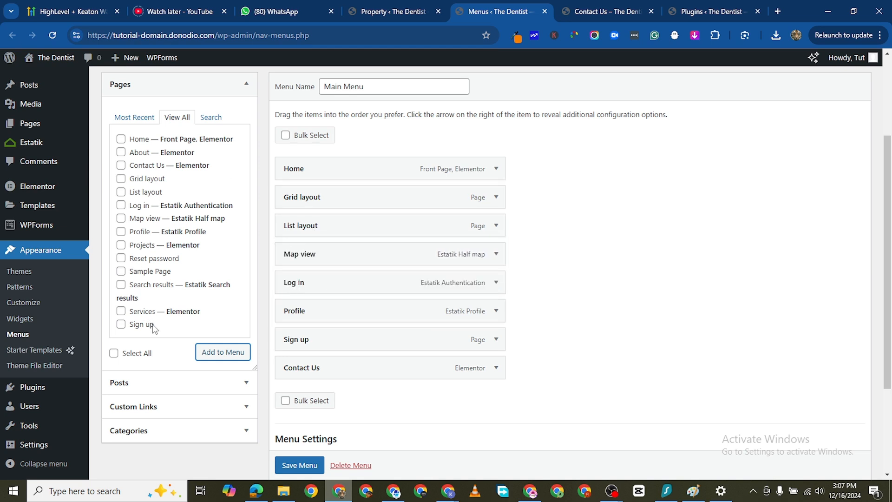
{"action": "scroll", "coordinate": [155, 344], "scroll_direction": "down", "scroll_amount": 1}
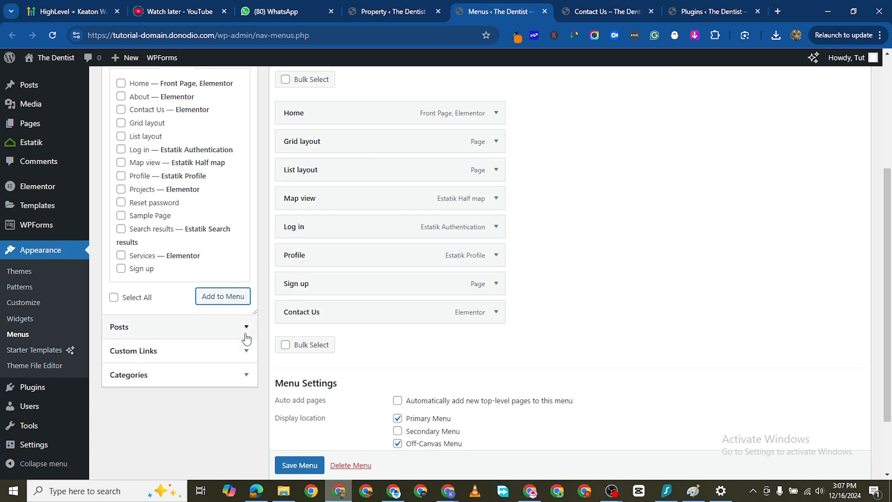
- Add a custom link to the Main Menu with the URL # and the link text Properties
{"action": "scroll", "coordinate": [244, 325], "scroll_direction": "down", "scroll_amount": 2}
{"action": "left_click", "coordinate": [237, 269]}
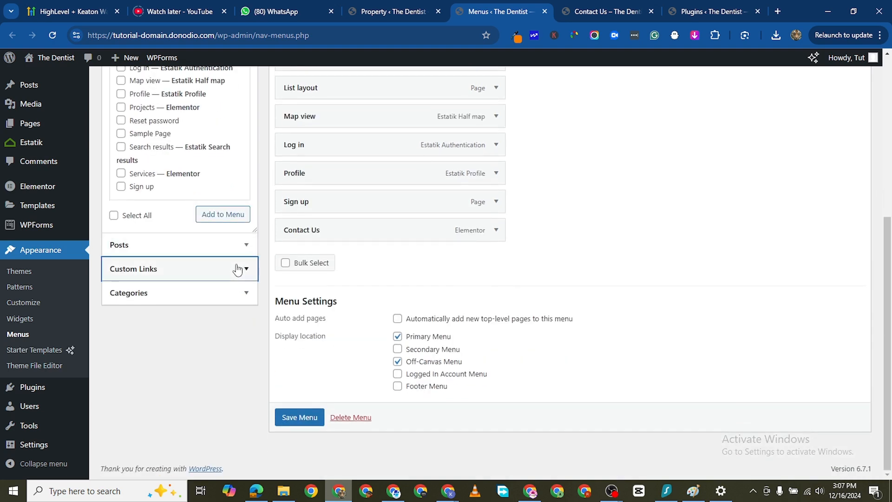
{"action": "scroll", "coordinate": [159, 116], "scroll_direction": "up", "scroll_amount": 3}
{"action": "left_click", "coordinate": [184, 200]}
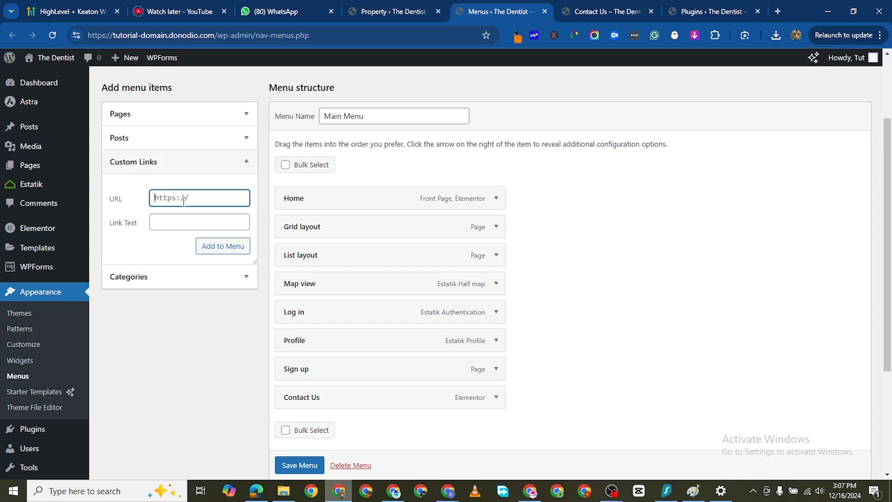
{"action": "type", "text": "#"}
{"action": "scroll", "coordinate": [183, 201], "scroll_direction": "up", "scroll_amount": 1}
{"action": "left_click", "coordinate": [178, 272]}
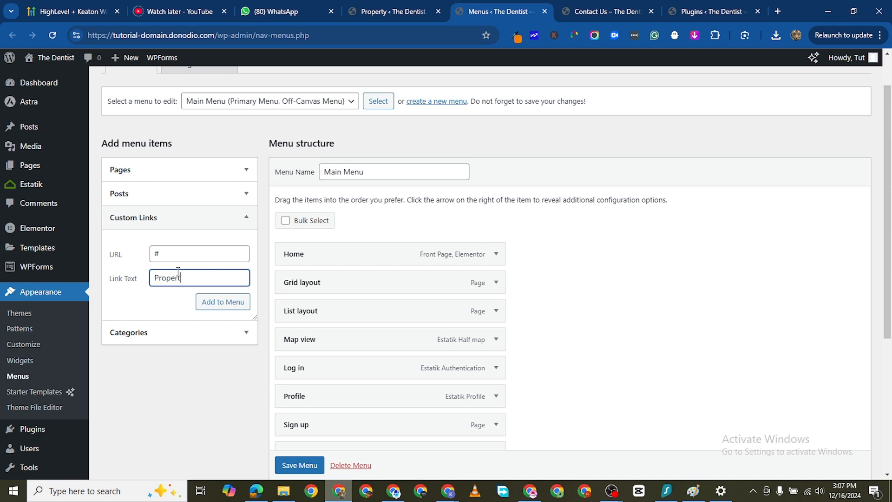
{"action": "left_click", "coordinate": [216, 302]}
- Move Properties directly below Home and nest Grid layout, List layout and Map view under it as sub-items
{"action": "scroll", "coordinate": [524, 325], "scroll_direction": "down", "scroll_amount": 2}
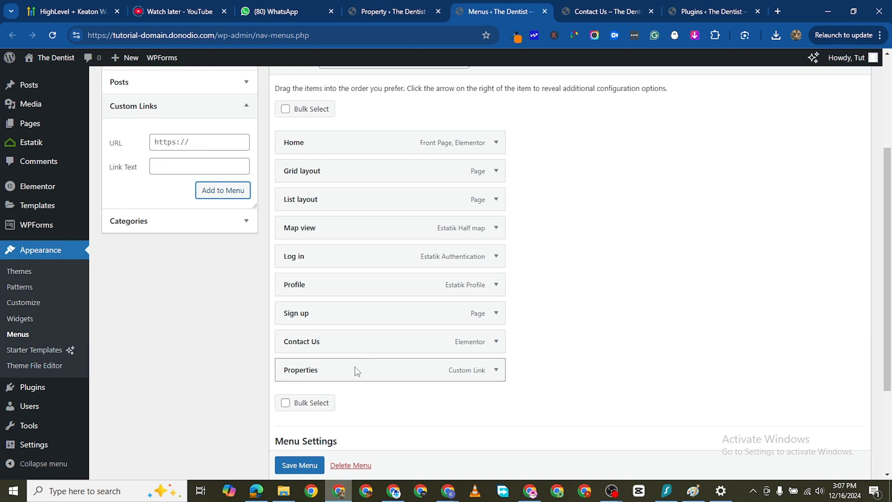
{"action": "left_click_drag", "start_coordinate": [354, 370], "coordinate": [357, 166]}
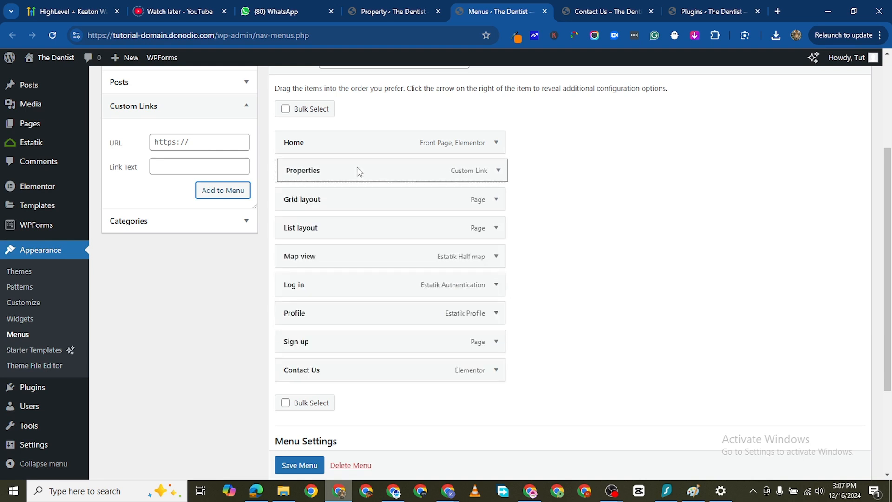
{"action": "left_click_drag", "start_coordinate": [333, 201], "coordinate": [354, 195]}
{"action": "left_click_drag", "start_coordinate": [331, 232], "coordinate": [352, 231]}
{"action": "mouse_move", "coordinate": [308, 263]}
{"action": "left_mouse_down"}
{"action": "mouse_move", "coordinate": [319, 255]}
{"action": "mouse_move", "coordinate": [321, 272]}
{"action": "left_mouse_up"}
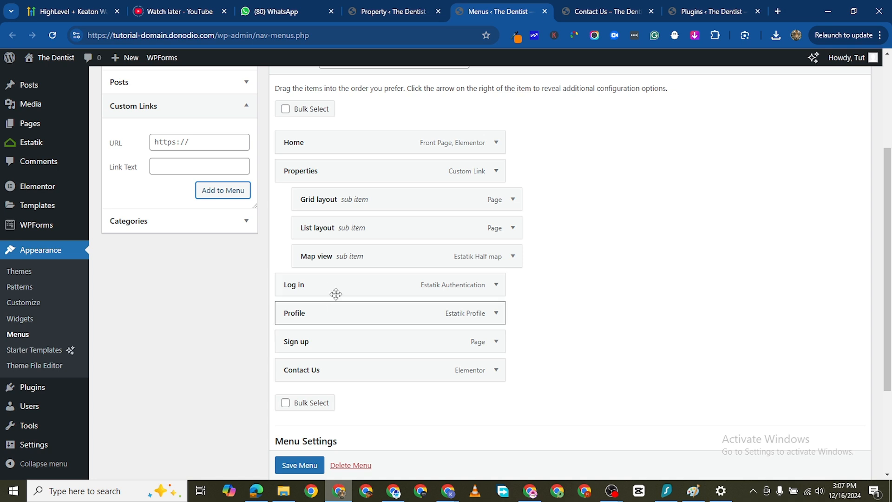
- Add another custom link to the Main Menu with the URL # and the link text Account
{"action": "left_click", "coordinate": [162, 136]}
{"action": "key", "text": "ctrl+a"}
{"action": "type", "text": "#"}
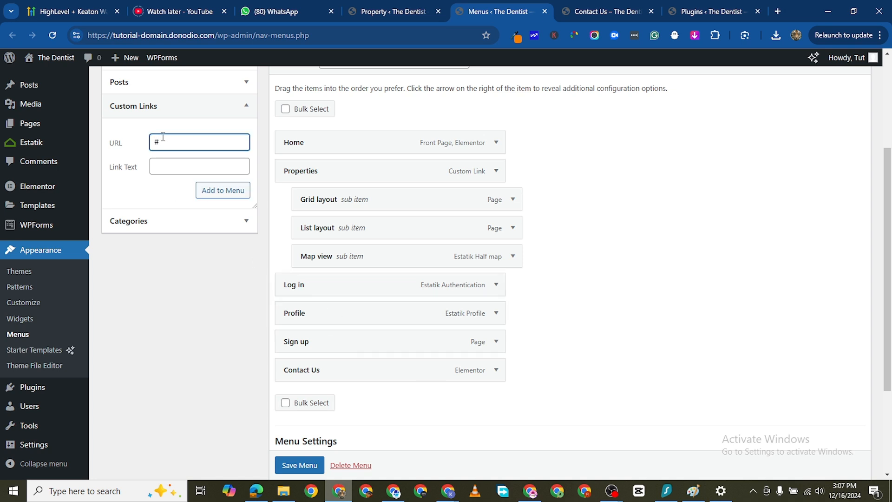
{"action": "left_click", "coordinate": [173, 159]}
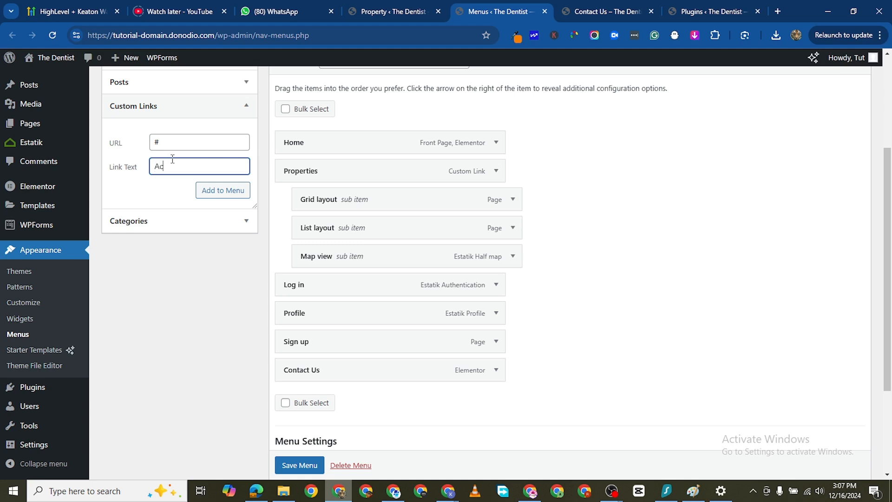
{"action": "type", "text": "Account"}
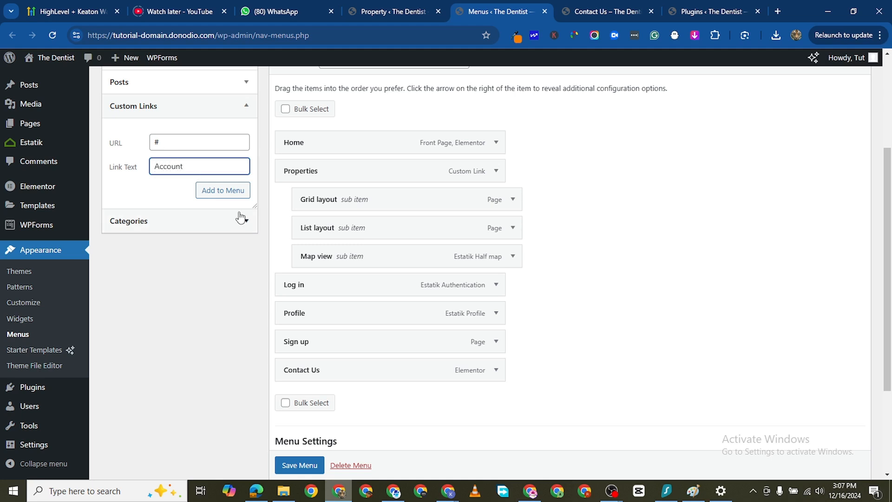
{"action": "left_click", "coordinate": [235, 194]}
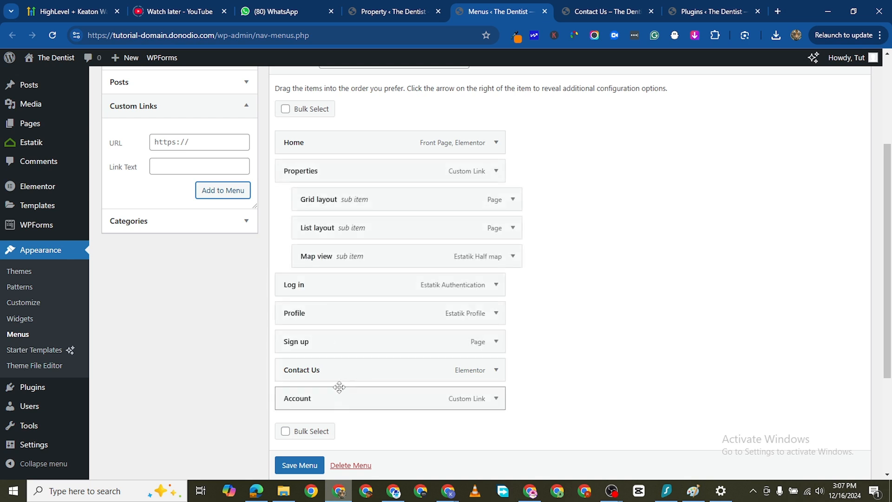
- Place Account below Map view, nest Sign up, Log in and Profile under it in that order, and save the menu
{"action": "left_click_drag", "start_coordinate": [339, 387], "coordinate": [333, 317]}
{"action": "left_click_drag", "start_coordinate": [305, 372], "coordinate": [319, 308]}
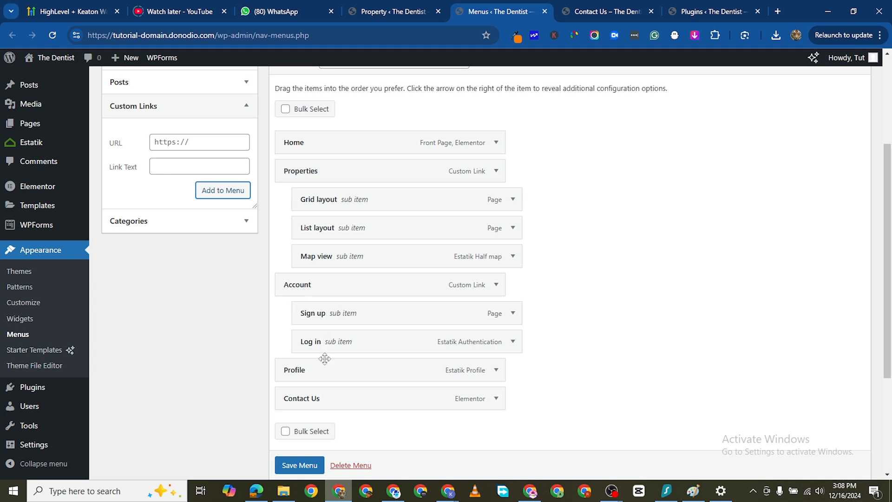
{"action": "left_click_drag", "start_coordinate": [309, 374], "coordinate": [330, 372]}
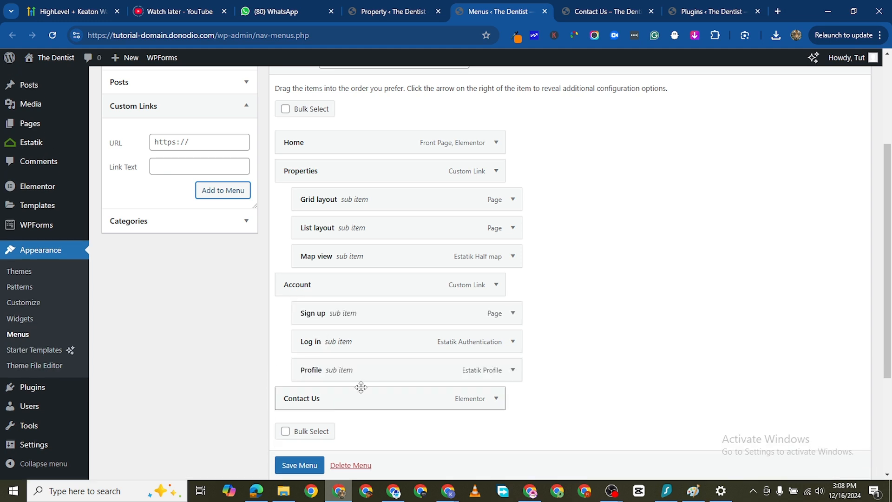
{"action": "left_click", "coordinate": [300, 465]}
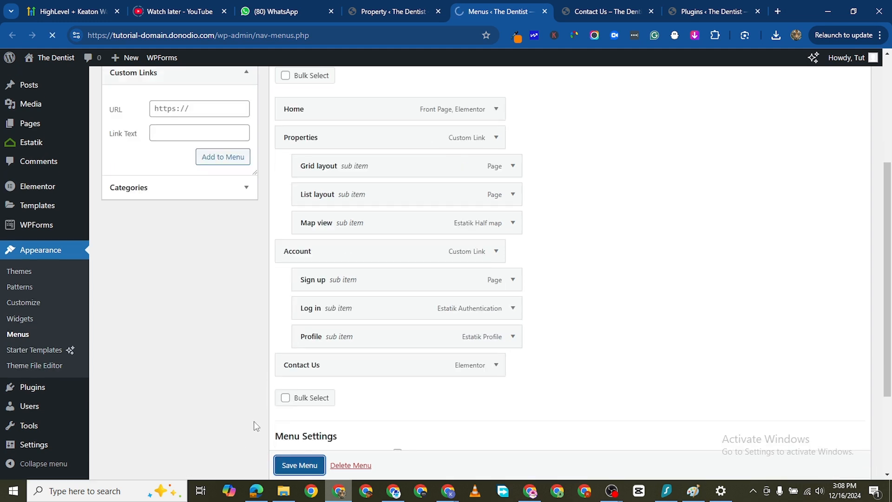
{"action": "scroll", "coordinate": [342, 242], "scroll_direction": "down", "scroll_amount": 3}
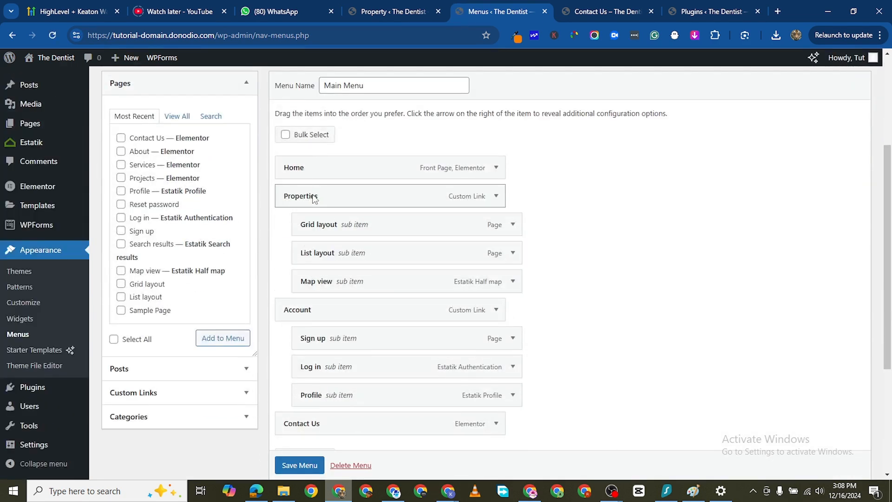
- Open the live site's home page and check the Properties and Account submenus in the header navigation
{"action": "left_click", "coordinate": [602, 13]}
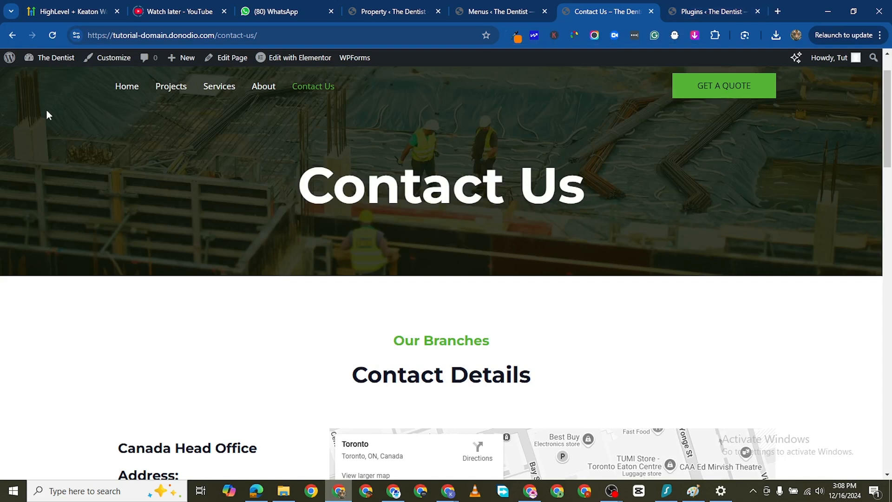
{"action": "scroll", "coordinate": [47, 114], "scroll_direction": "up", "scroll_amount": 1}
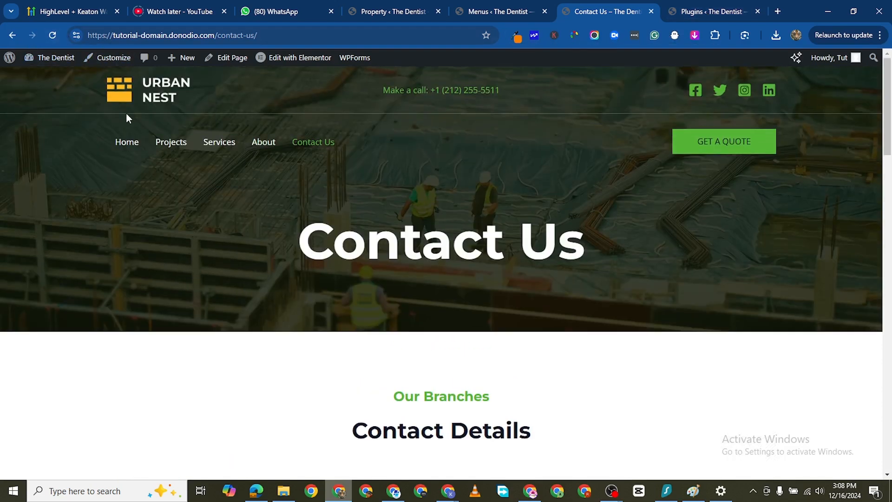
{"action": "left_click", "coordinate": [124, 100]}
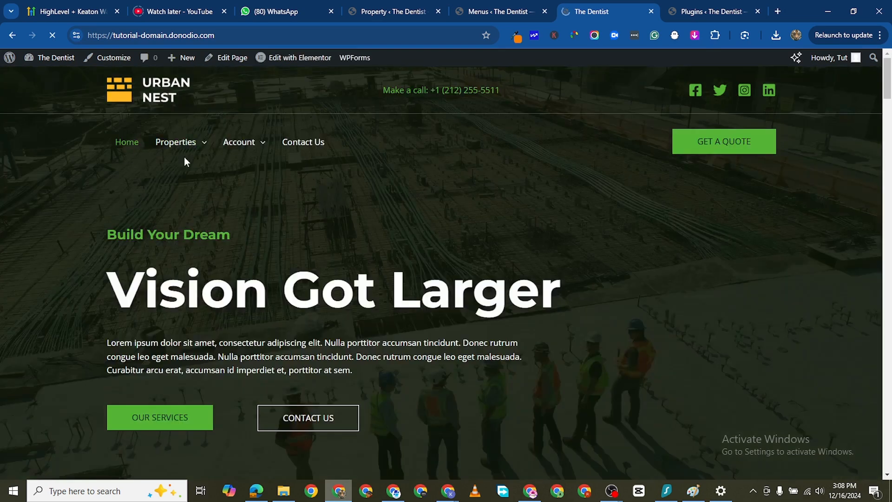
{"action": "mouse_move", "coordinate": [195, 153]}
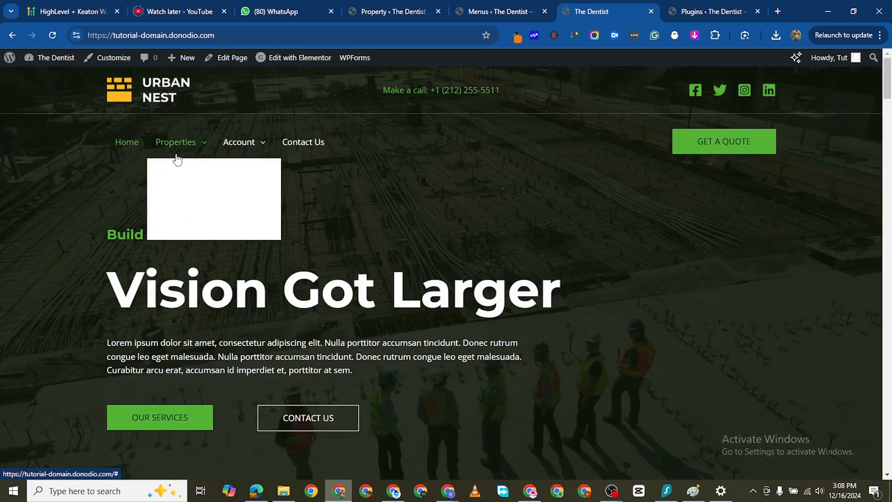
{"action": "mouse_move", "coordinate": [244, 153]}
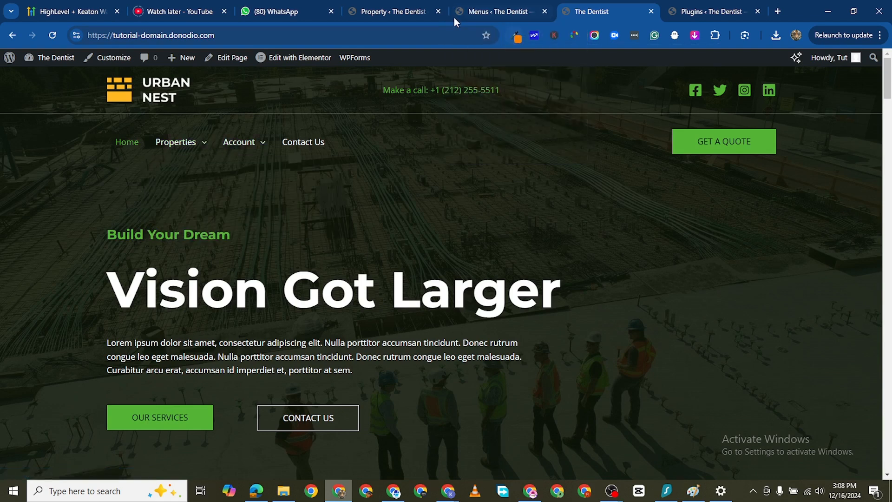
- Return to the menu editor and open the theme customizer
{"action": "left_click", "coordinate": [470, 12]}
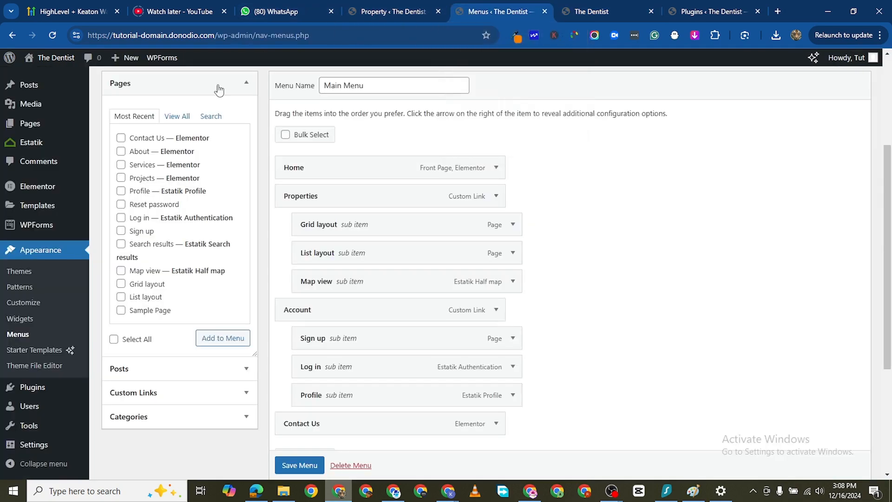
{"action": "scroll", "coordinate": [65, 395], "scroll_direction": "down", "scroll_amount": 3}
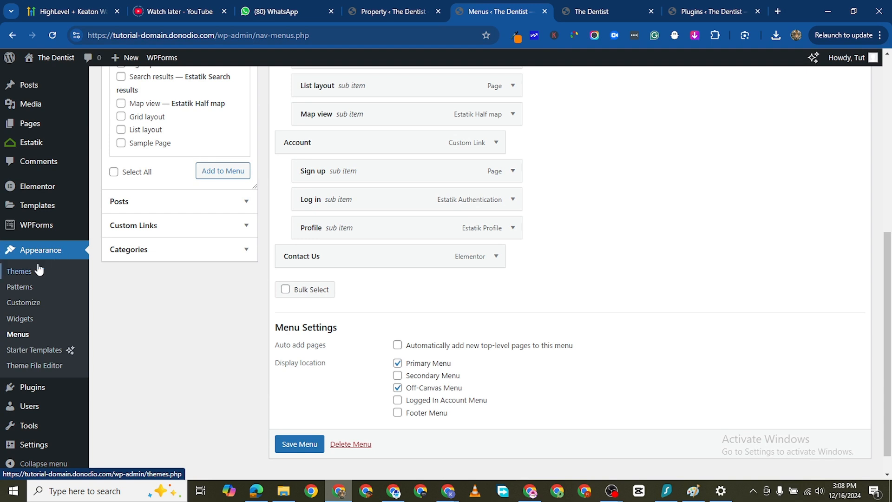
{"action": "left_click", "coordinate": [28, 303]}
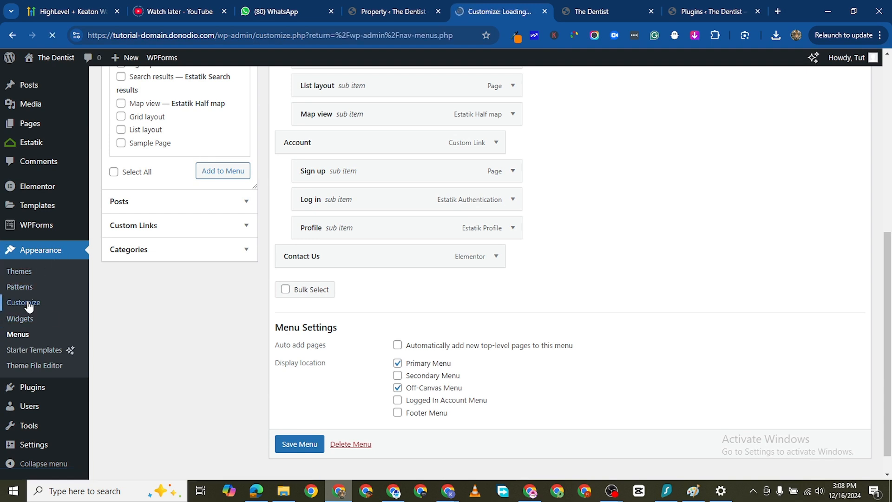
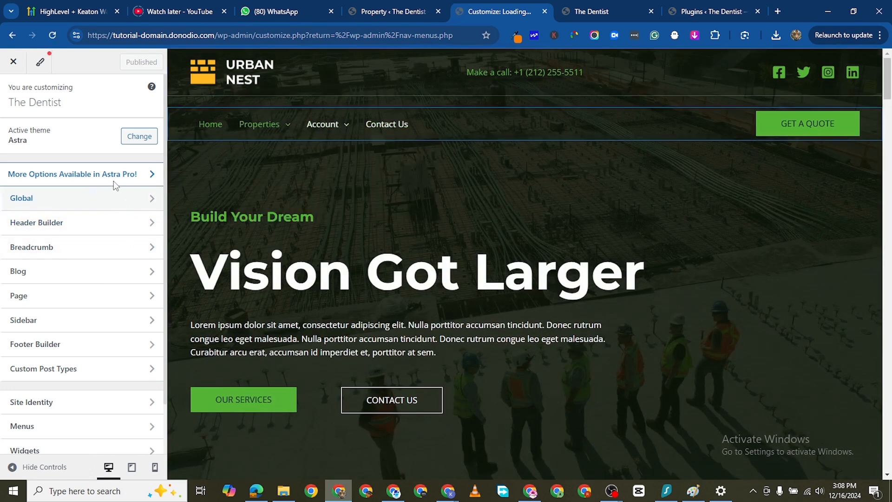
- Open the Primary Menu settings from the header preview, look through its design options, and return to the main customizer options
{"action": "mouse_move", "coordinate": [256, 121]}
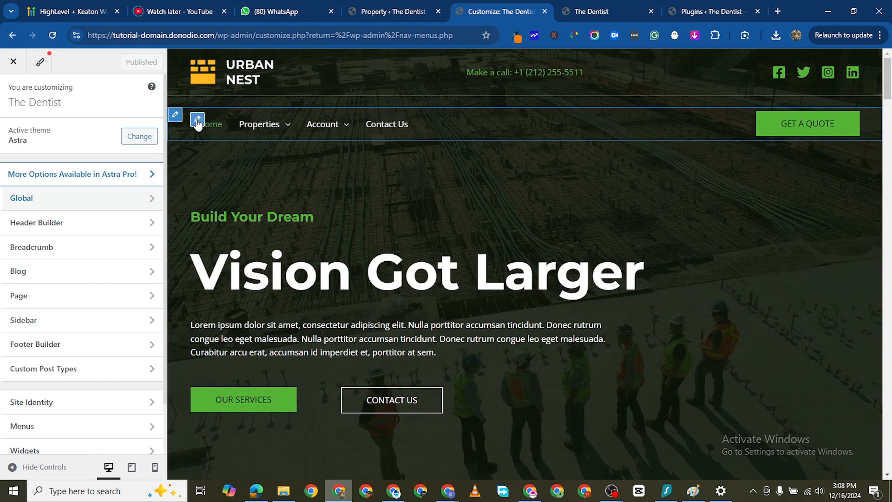
{"action": "left_click", "coordinate": [197, 121]}
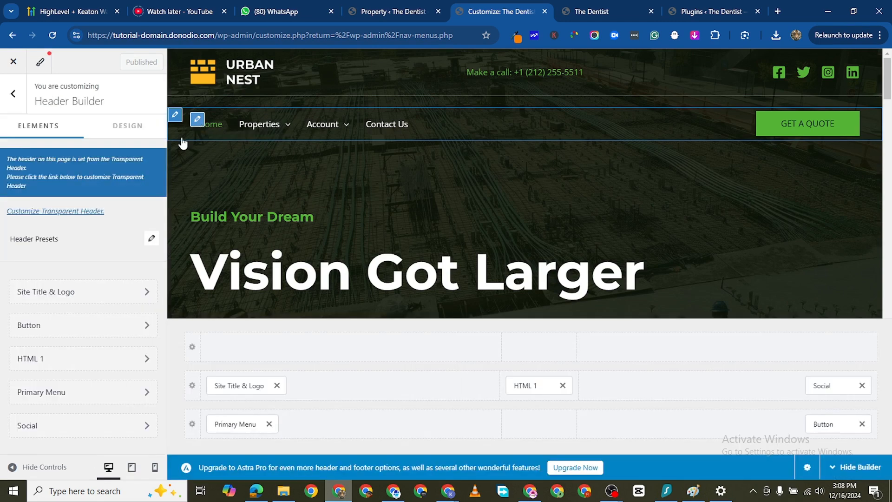
{"action": "left_click", "coordinate": [197, 115]}
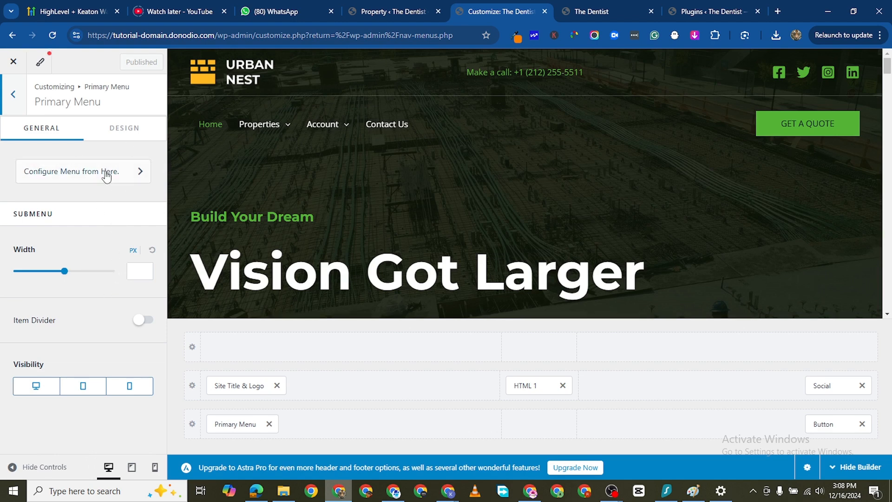
{"action": "left_click", "coordinate": [123, 129]}
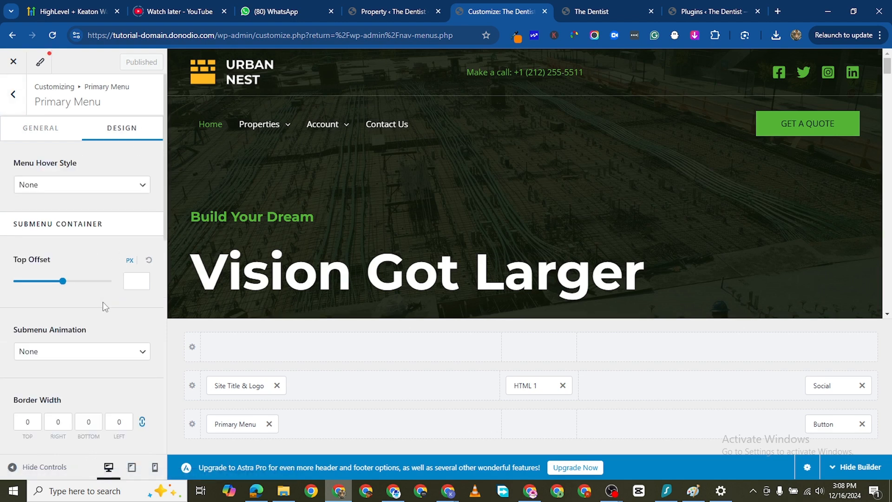
{"action": "scroll", "coordinate": [102, 304], "scroll_direction": "down", "scroll_amount": 8}
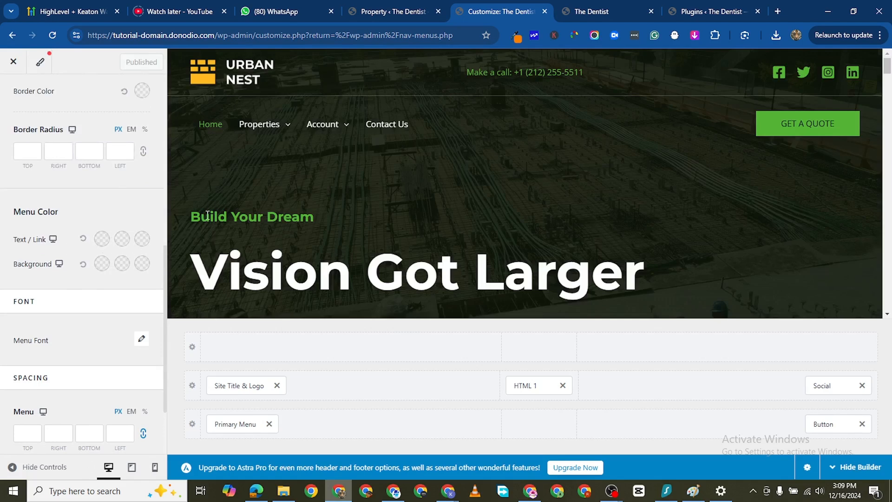
{"action": "scroll", "coordinate": [71, 376], "scroll_direction": "down", "scroll_amount": 2}
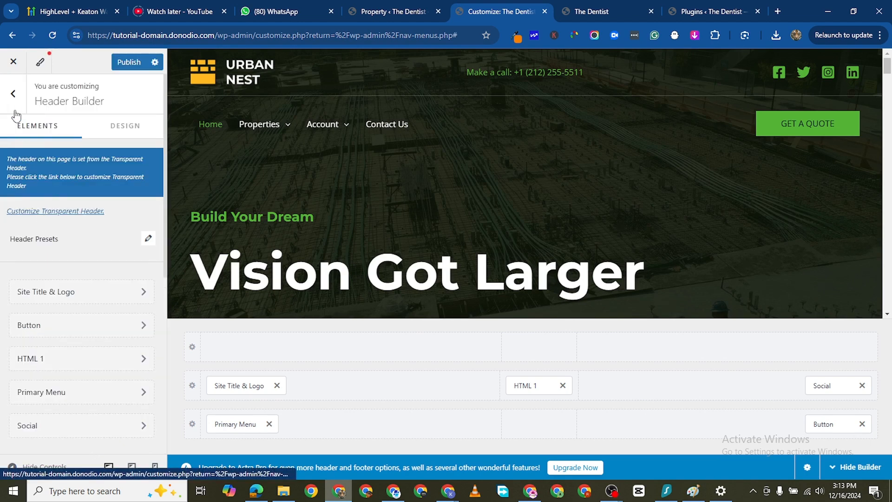
{"action": "key", "text": "Escape"}
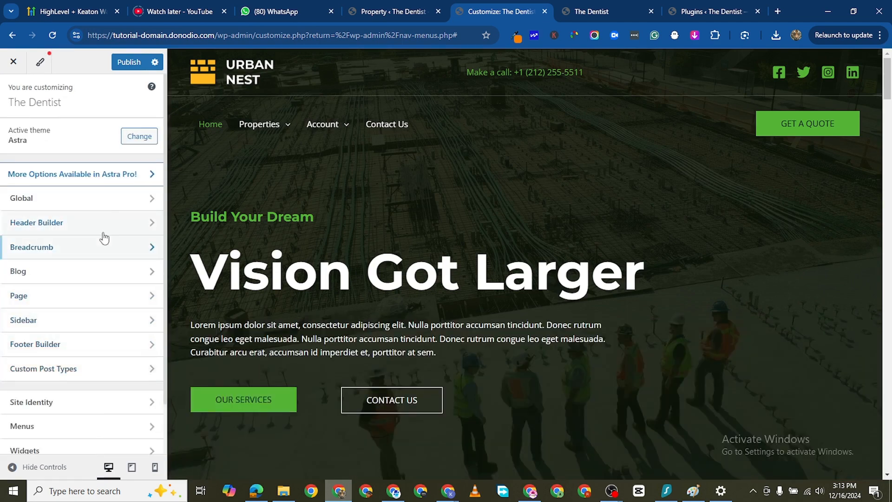
- Set the transparent header's submenu background to the palette's second, darker green and publish the change
{"action": "left_click", "coordinate": [119, 228]}
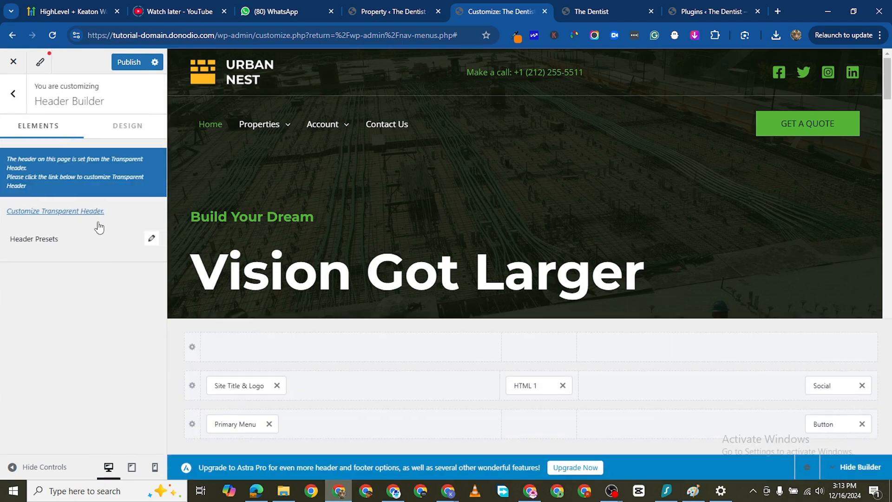
{"action": "left_click", "coordinate": [64, 211]}
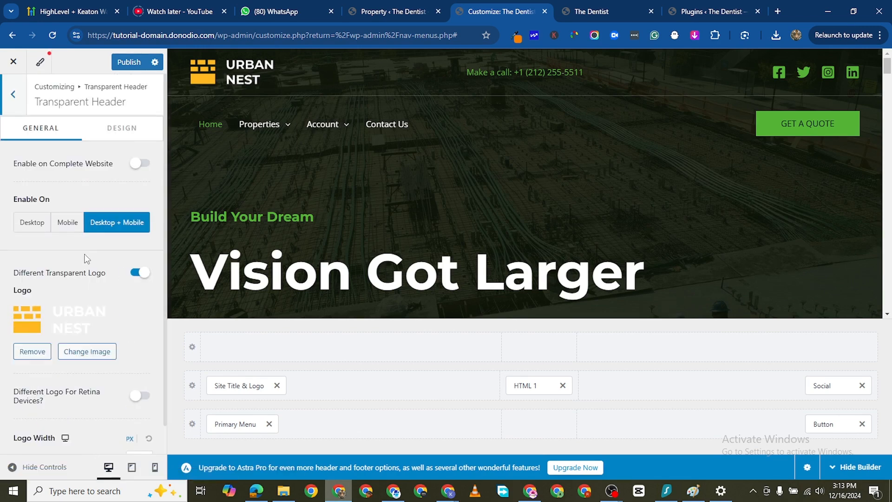
{"action": "left_click", "coordinate": [110, 142]}
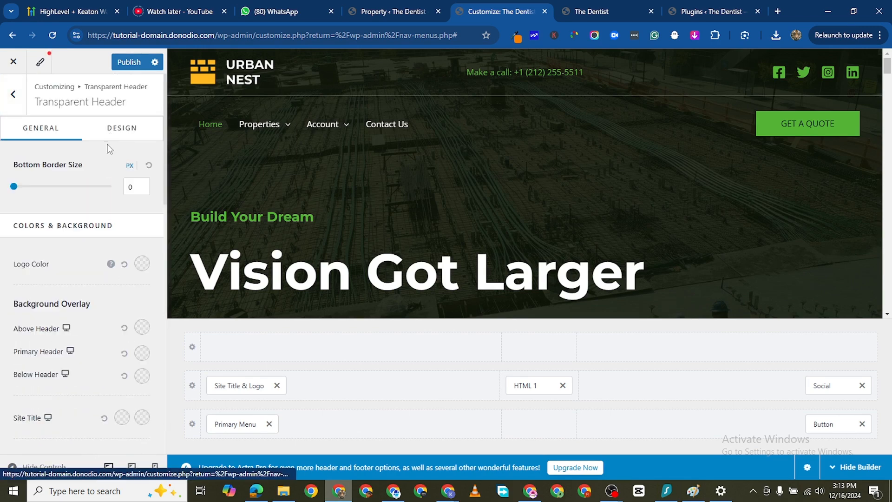
{"action": "scroll", "coordinate": [83, 338], "scroll_direction": "down", "scroll_amount": 7}
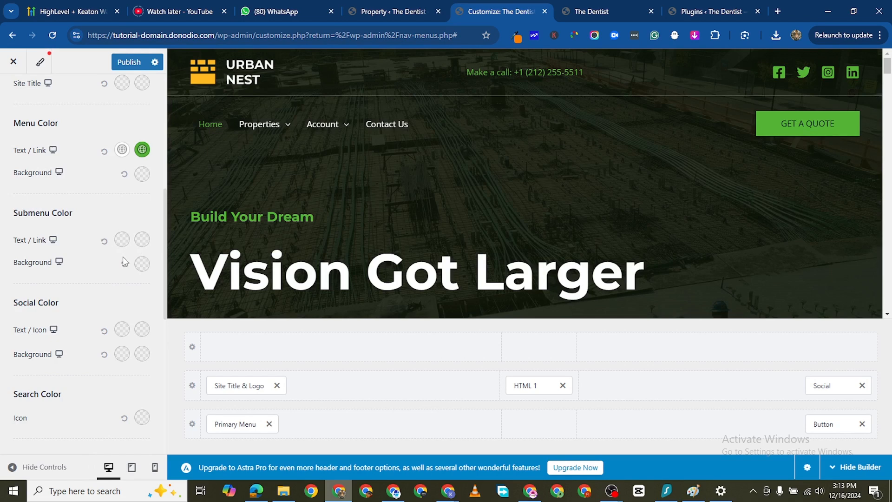
{"action": "left_click", "coordinate": [143, 265]}
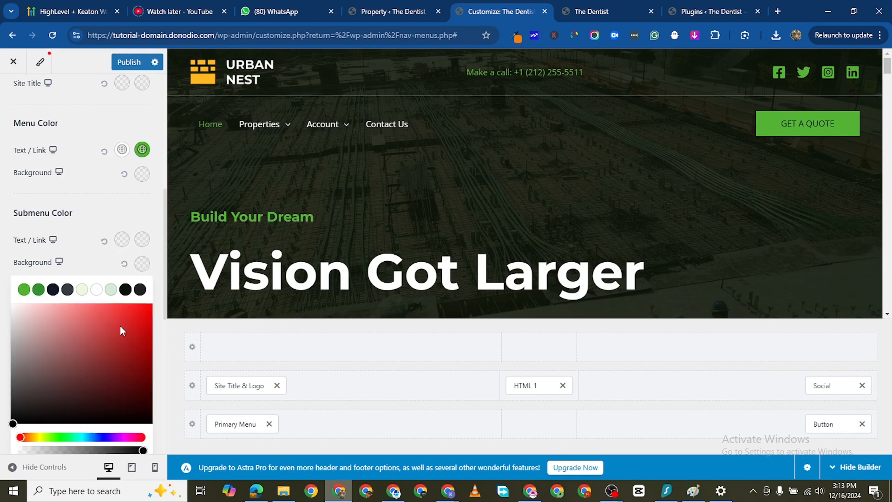
{"action": "left_click", "coordinate": [38, 292]}
{"action": "mouse_move", "coordinate": [338, 132]}
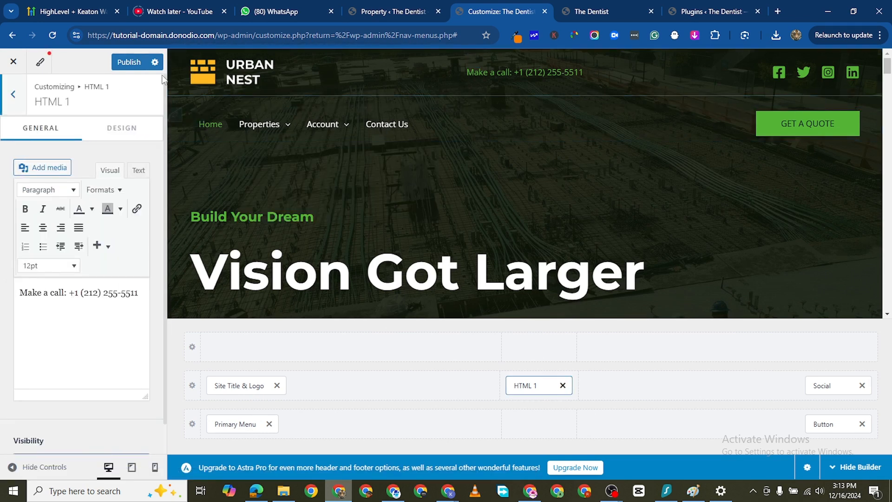
{"action": "left_click", "coordinate": [128, 62]}
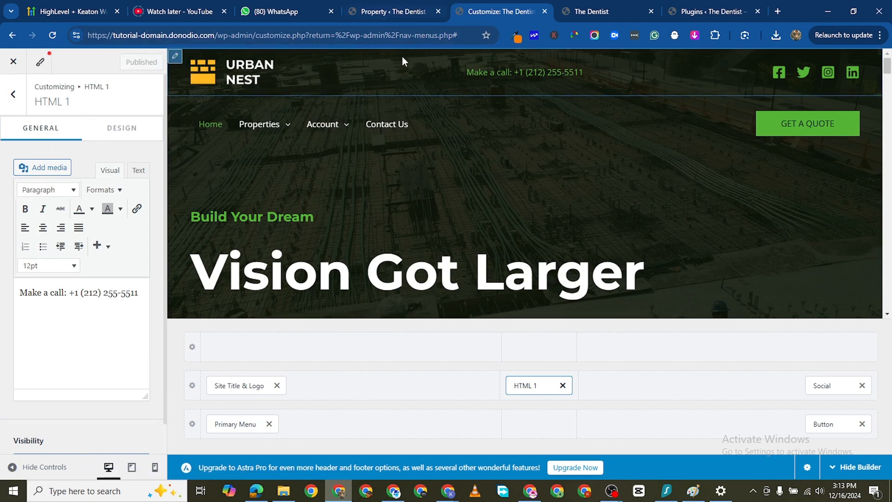
- Reload the live home page and check the Properties submenu's background color in the header navigation
{"action": "left_click", "coordinate": [586, 9]}
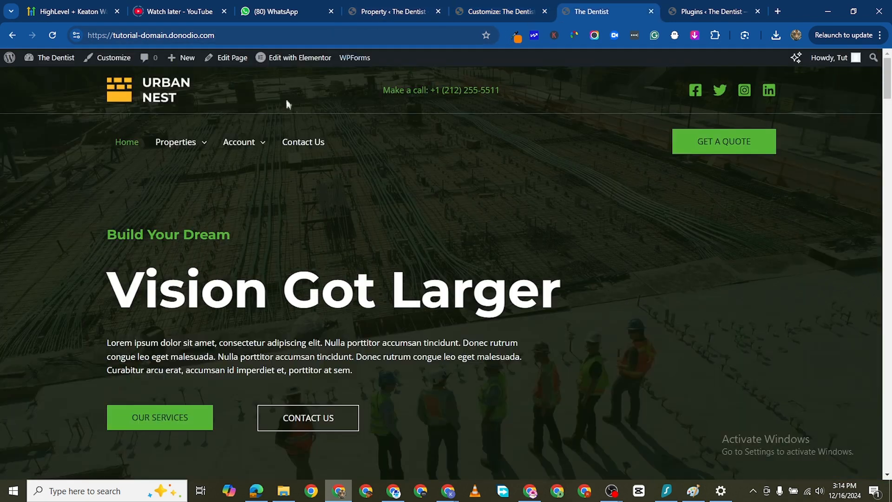
{"action": "left_click", "coordinate": [55, 36]}
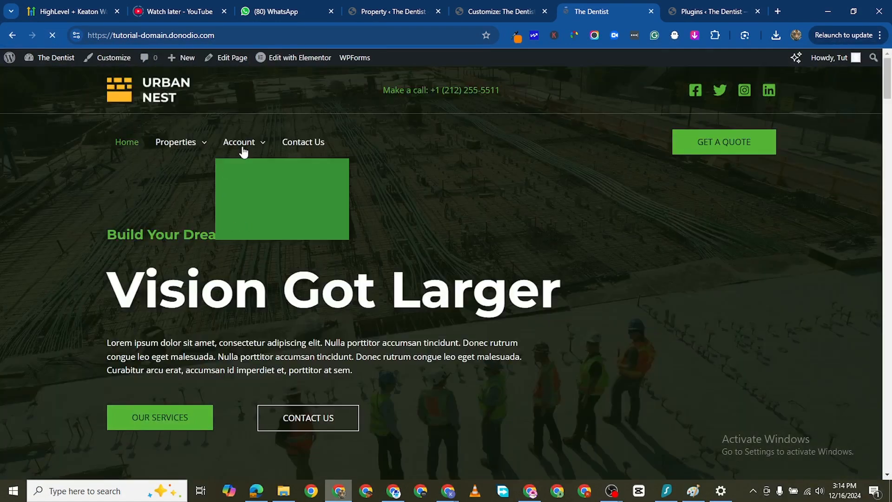
{"action": "mouse_move", "coordinate": [199, 147]}
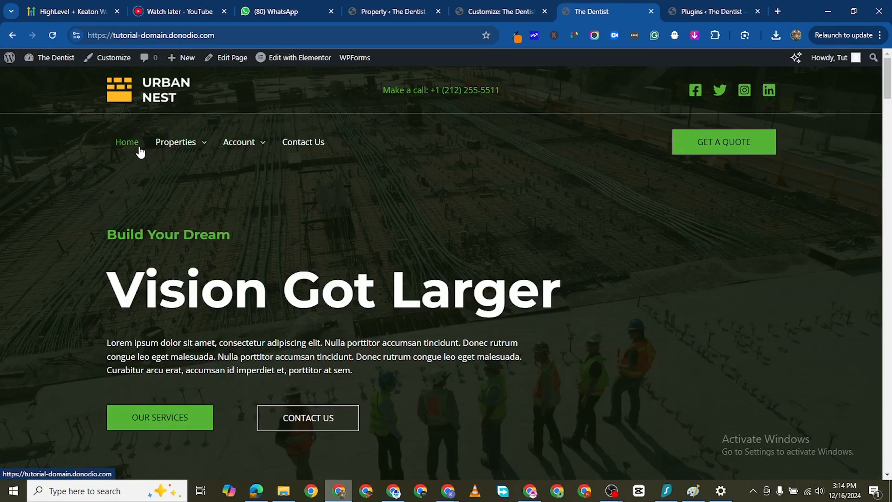
- View the transparent header's logo settings in the customizer and recheck the Properties submenu on the live home page
{"action": "left_click", "coordinate": [501, 12]}
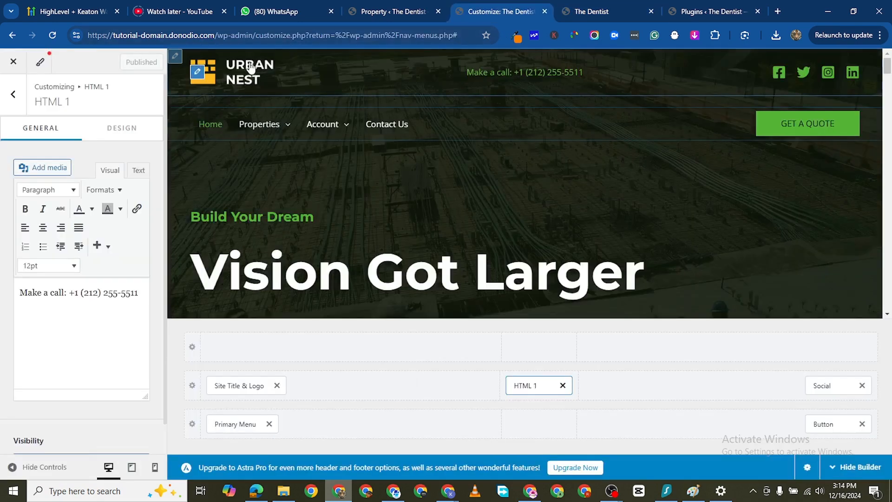
{"action": "left_click", "coordinate": [198, 74]}
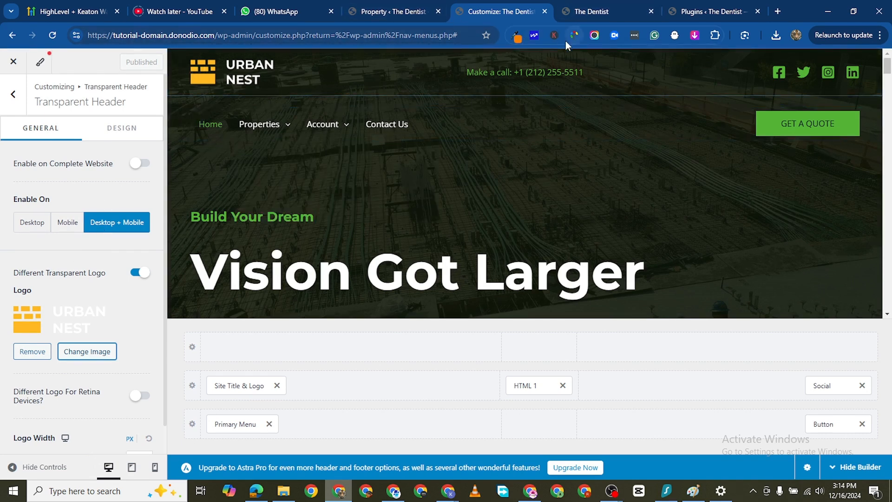
{"action": "key", "text": "ctrl+Tab"}
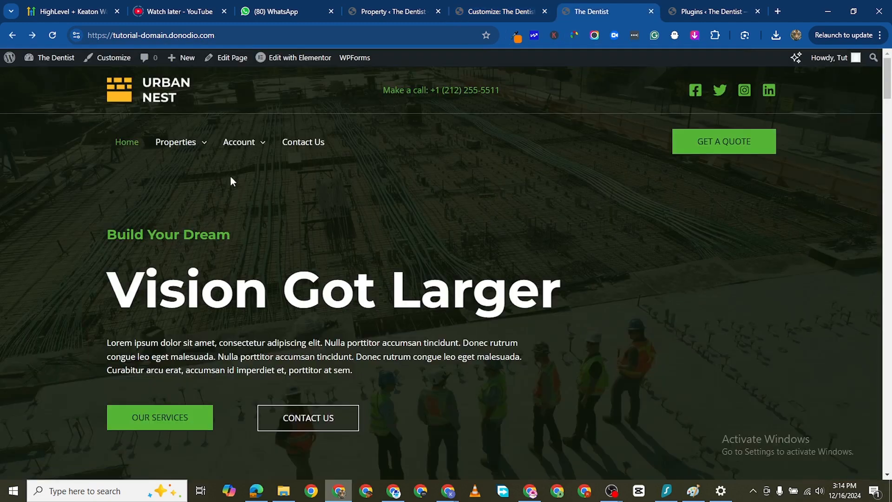
{"action": "mouse_move", "coordinate": [188, 143]}
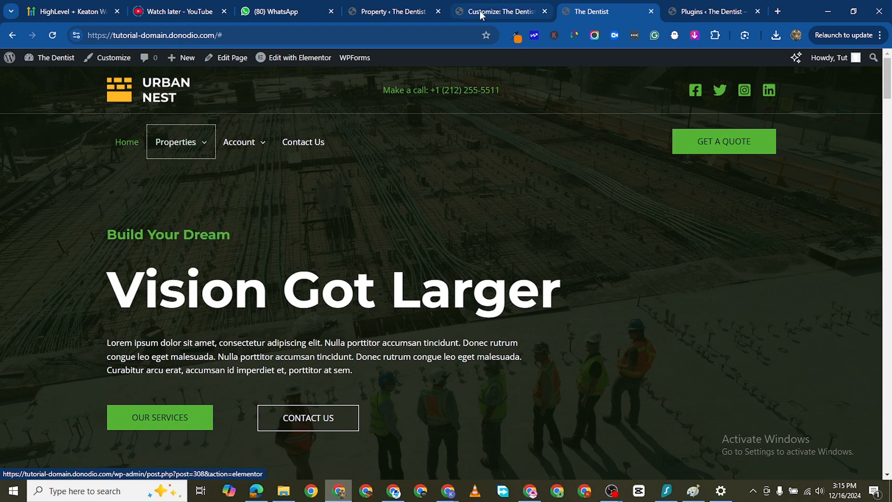
- Set the transparent header's submenu text/link hover color to a light green and publish the change
{"action": "left_click", "coordinate": [500, 11]}
{"action": "scroll", "coordinate": [73, 255], "scroll_direction": "down", "scroll_amount": 1}
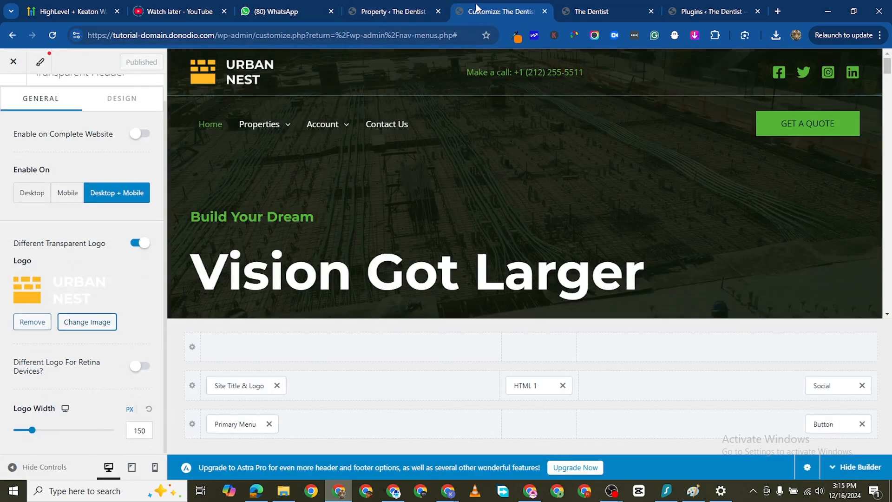
{"action": "left_click", "coordinate": [429, 12]}
{"action": "left_click", "coordinate": [479, 14]}
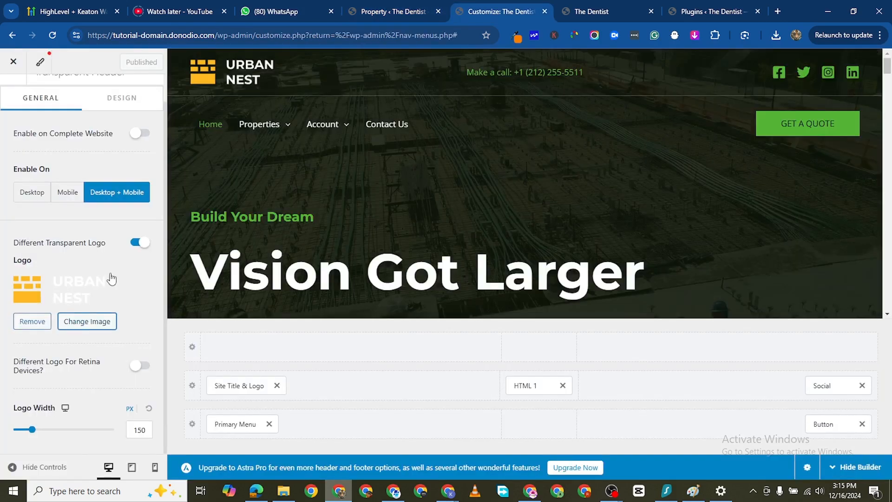
{"action": "scroll", "coordinate": [93, 288], "scroll_direction": "down", "scroll_amount": 1}
{"action": "scroll", "coordinate": [91, 351], "scroll_direction": "up", "scroll_amount": 1}
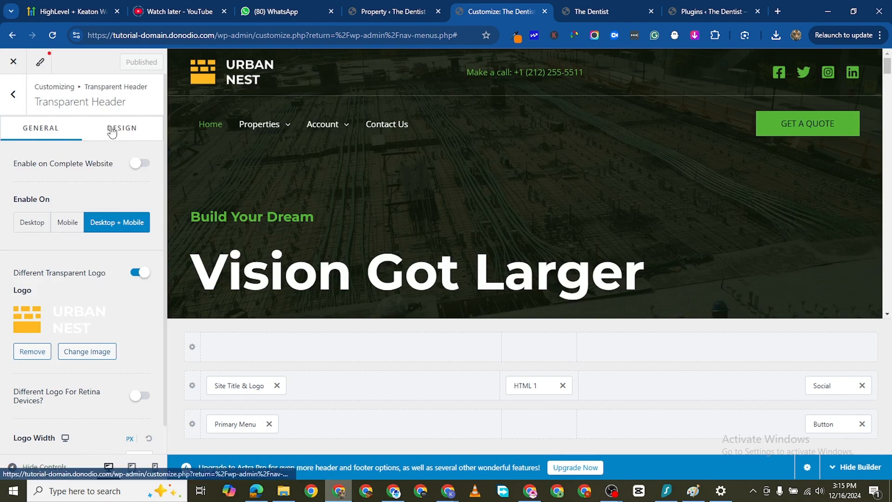
{"action": "scroll", "coordinate": [107, 260], "scroll_direction": "down", "scroll_amount": 5}
{"action": "scroll", "coordinate": [101, 328], "scroll_direction": "down", "scroll_amount": 7}
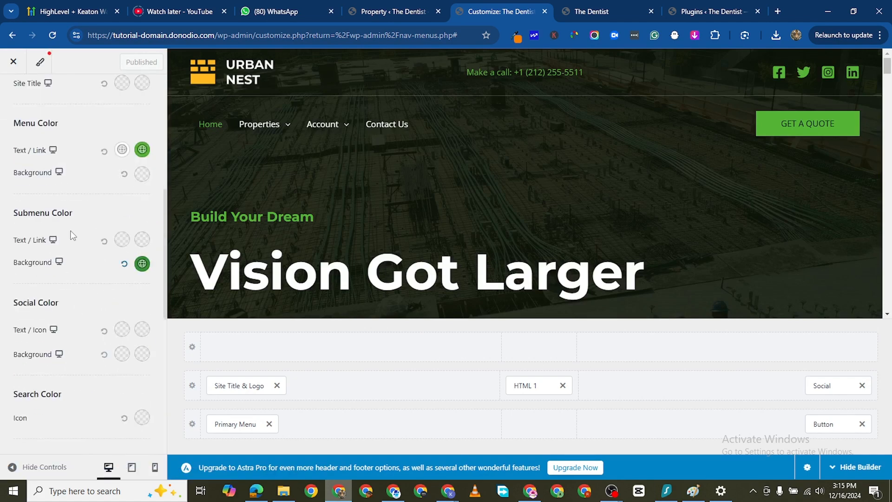
{"action": "left_click", "coordinate": [143, 240]}
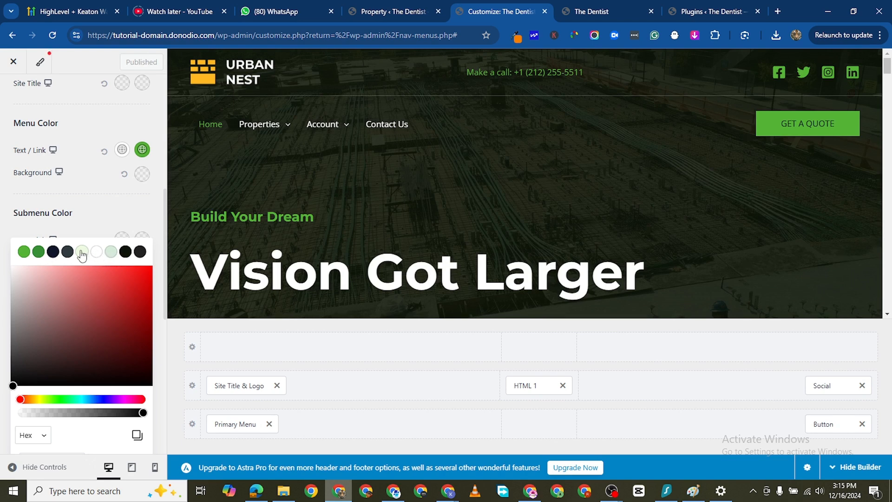
{"action": "left_click", "coordinate": [24, 252]}
{"action": "left_click_drag", "start_coordinate": [102, 301], "coordinate": [90, 273]}
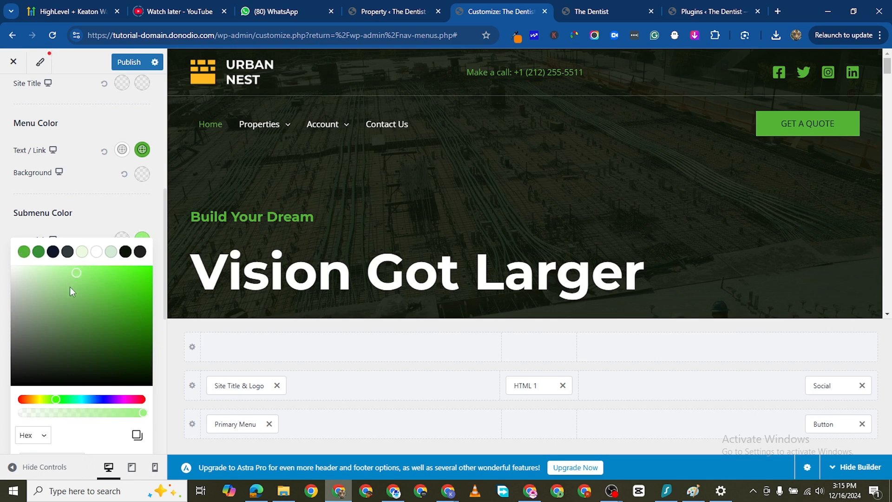
{"action": "left_click_drag", "start_coordinate": [78, 275], "coordinate": [61, 277]}
{"action": "left_click", "coordinate": [2, 236]}
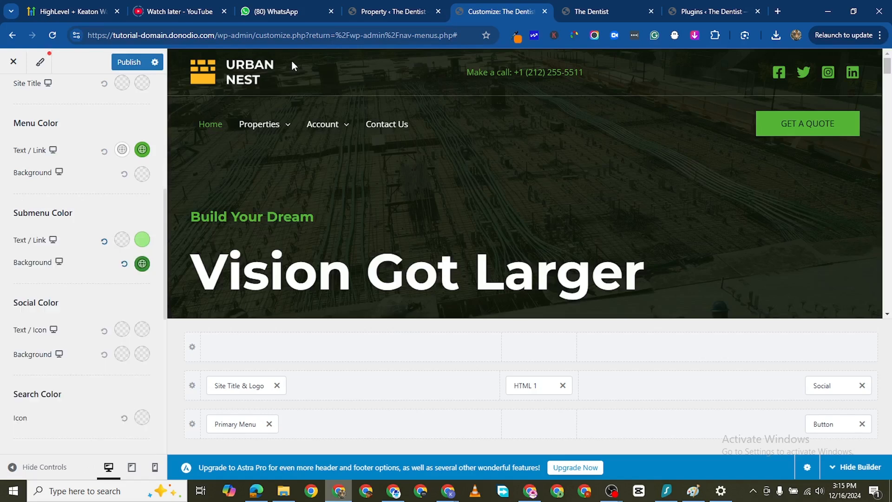
- Reload the live home page and open the Grid layout page from the Properties submenu
{"action": "left_click", "coordinate": [576, 14]}
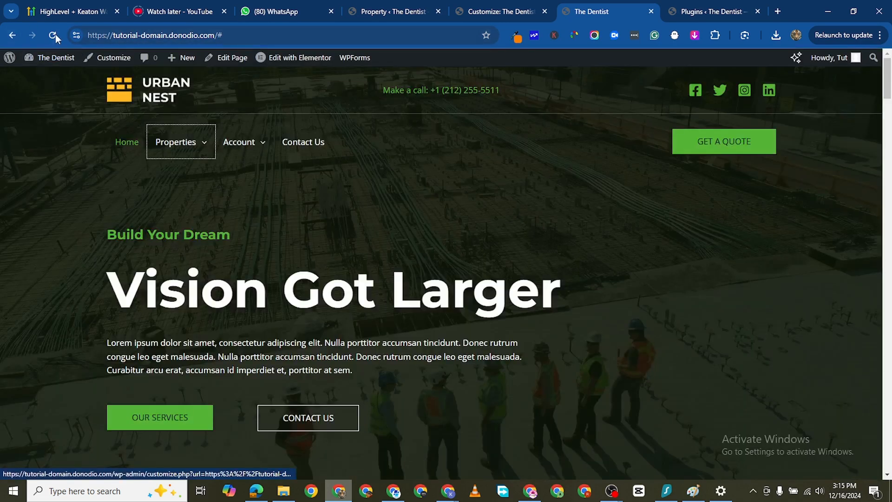
{"action": "left_click", "coordinate": [54, 35]}
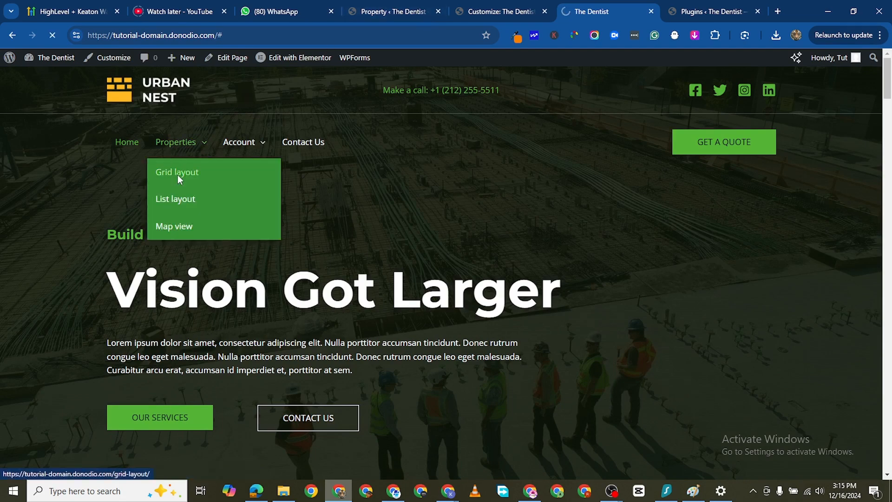
{"action": "left_click", "coordinate": [178, 176]}
- Look through the Grid layout page's header, search filters and property listings
{"action": "scroll", "coordinate": [404, 260], "scroll_direction": "down", "scroll_amount": 3}
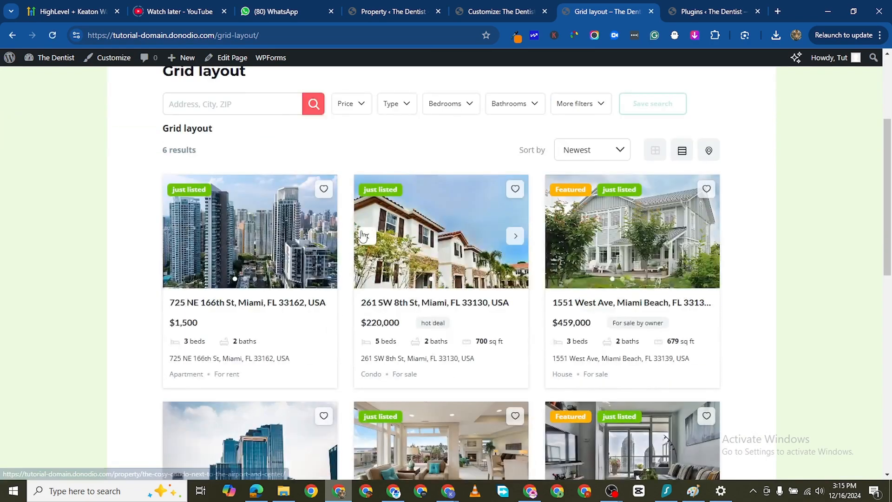
{"action": "scroll", "coordinate": [363, 236], "scroll_direction": "up", "scroll_amount": 3}
{"action": "scroll", "coordinate": [120, 204], "scroll_direction": "down", "scroll_amount": 10}
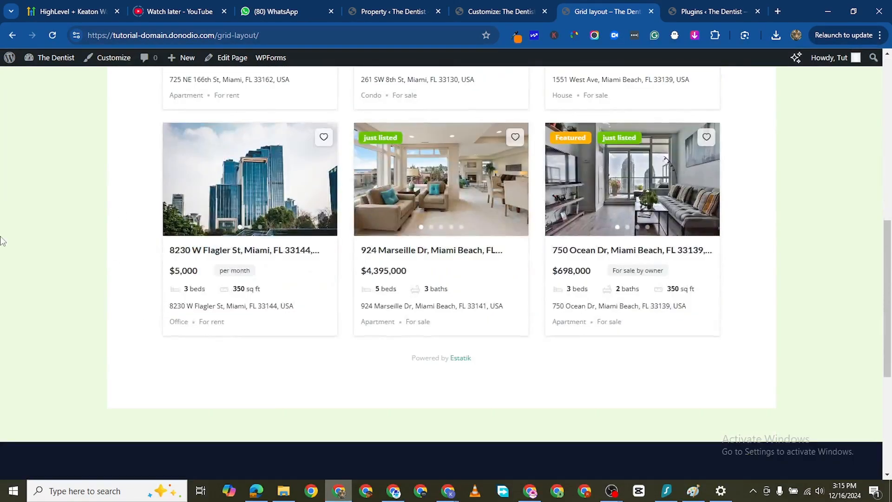
{"action": "scroll", "coordinate": [2, 241], "scroll_direction": "down", "scroll_amount": 3}
{"action": "scroll", "coordinate": [62, 235], "scroll_direction": "up", "scroll_amount": 10}
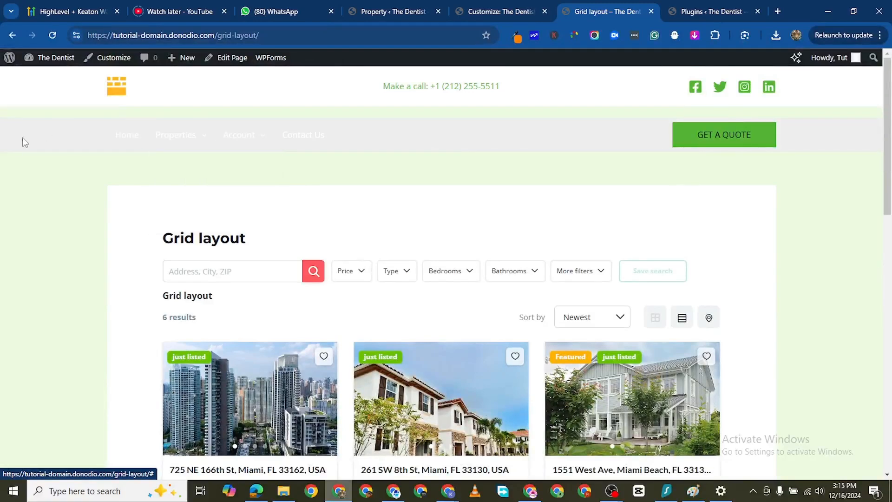
- Return to the theme customizer and check the Properties submenu in the header preview
{"action": "left_click", "coordinate": [480, 11]}
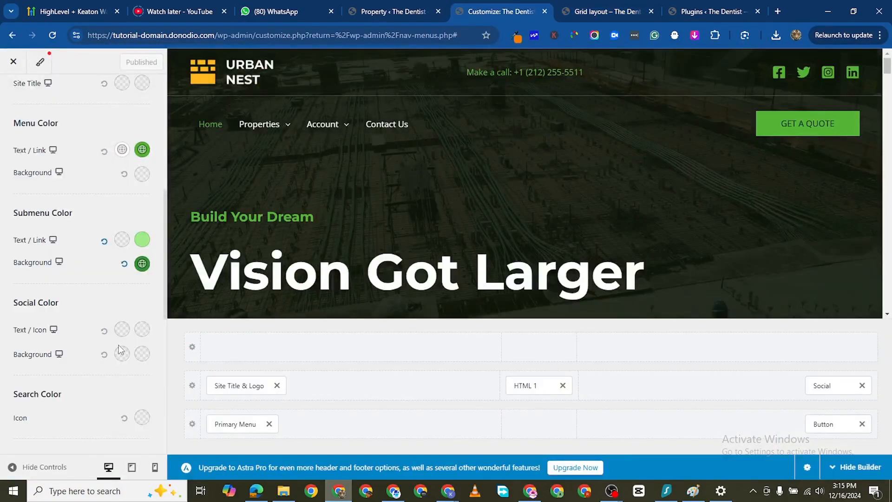
{"action": "mouse_move", "coordinate": [260, 123]}
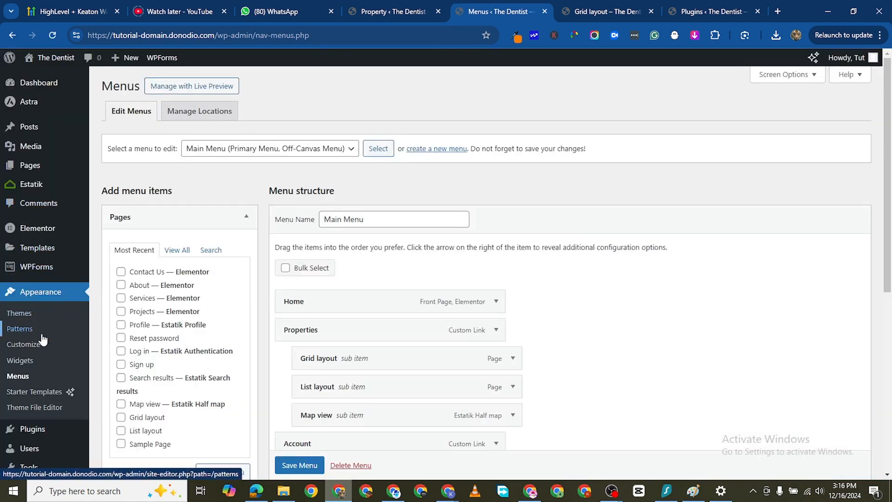
- Open the theme customizer, load the Grid layout page in the preview and open the Primary Menu settings
{"action": "left_click", "coordinate": [35, 344]}
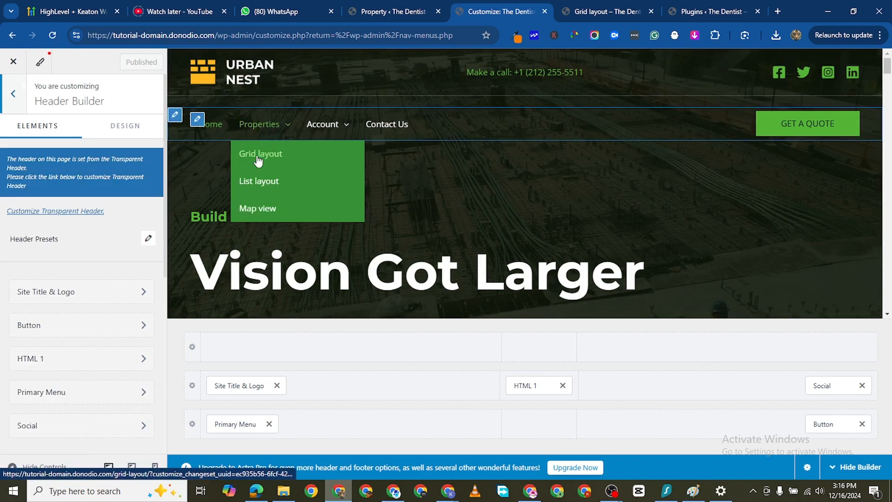
{"action": "left_click", "coordinate": [259, 157]}
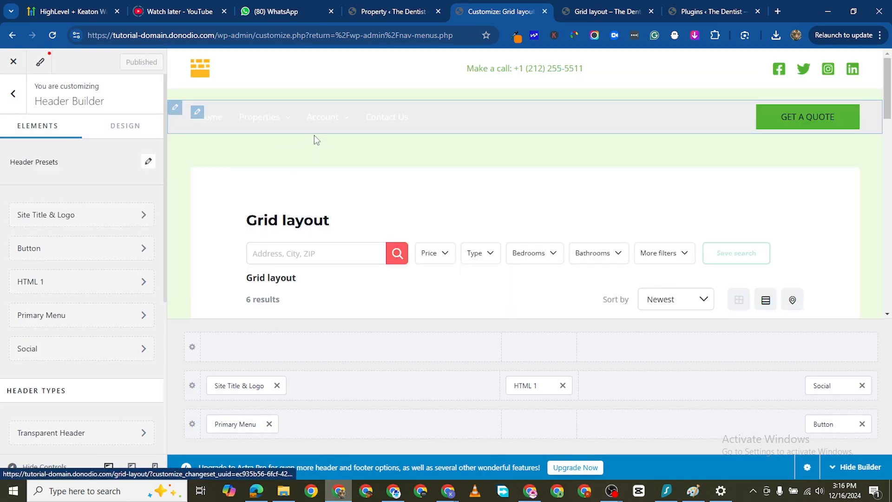
{"action": "left_click", "coordinate": [196, 113]}
{"action": "left_click", "coordinate": [91, 160]}
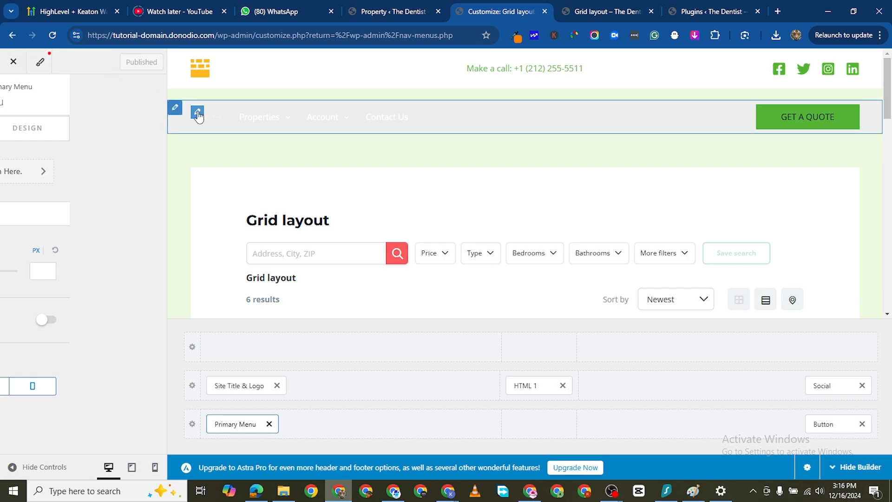
{"action": "left_click", "coordinate": [198, 113]}
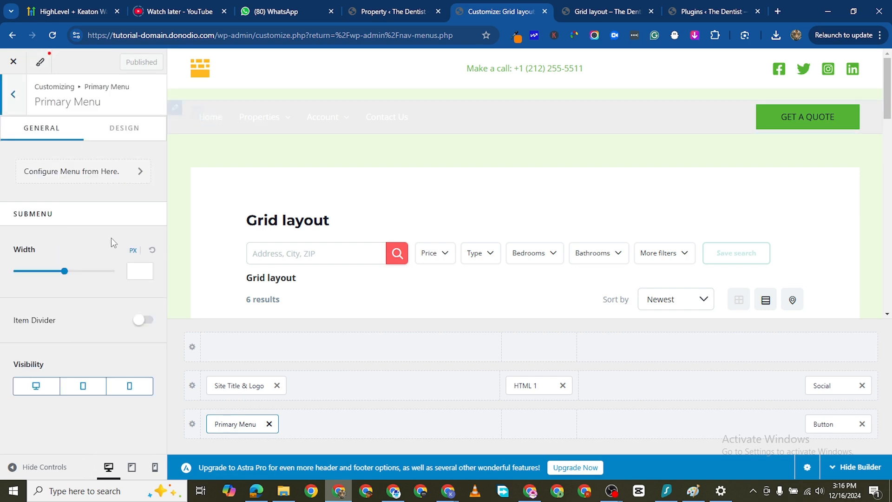
- Set the primary menu's normal text/link color to the dark green palette color
{"action": "left_click", "coordinate": [114, 130]}
{"action": "scroll", "coordinate": [109, 279], "scroll_direction": "down", "scroll_amount": 1}
{"action": "scroll", "coordinate": [109, 280], "scroll_direction": "down", "scroll_amount": 5}
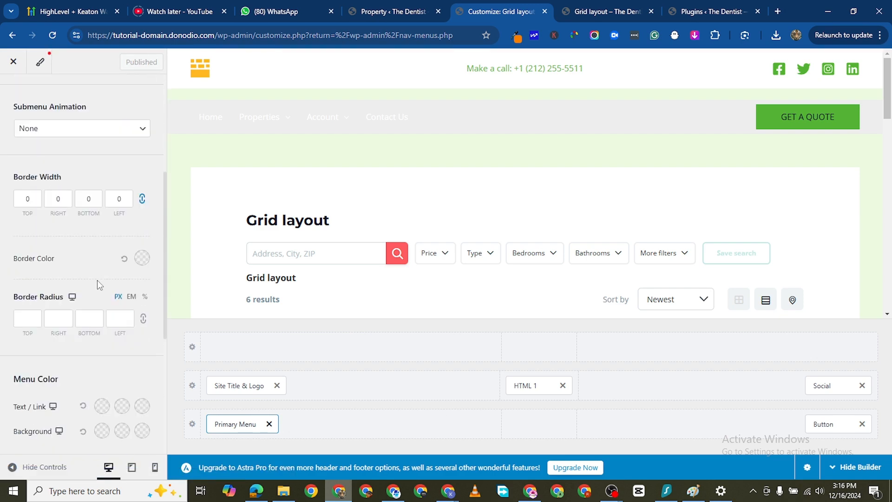
{"action": "scroll", "coordinate": [97, 281], "scroll_direction": "down", "scroll_amount": 2}
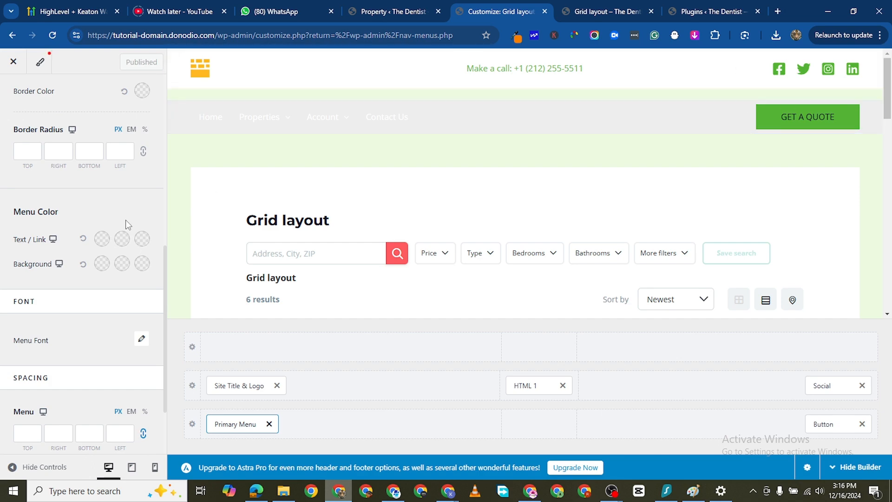
{"action": "left_click", "coordinate": [101, 240]}
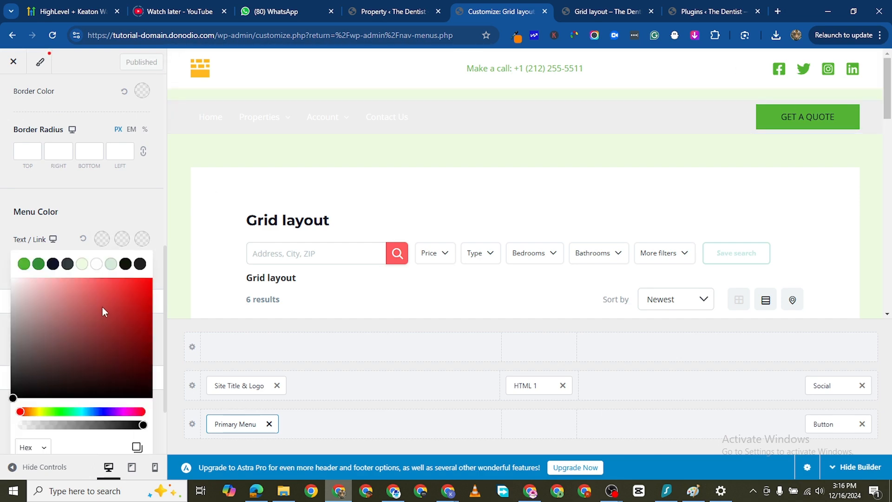
{"action": "left_click", "coordinate": [39, 263]}
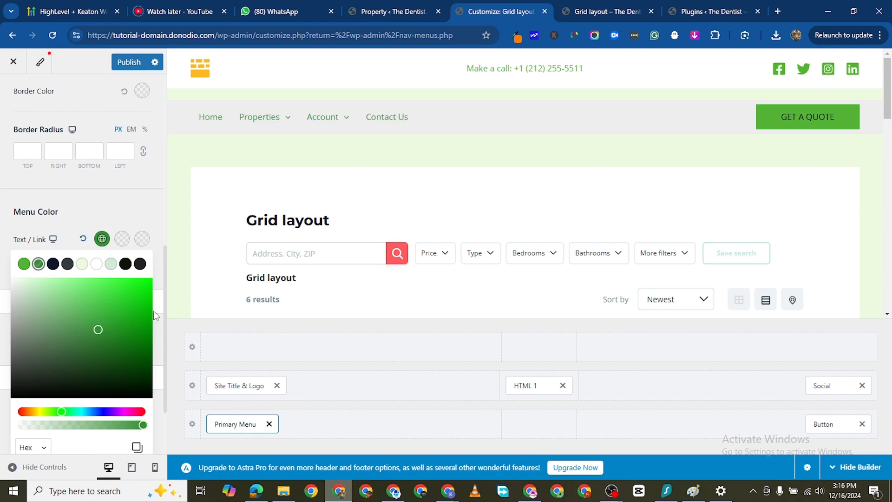
{"action": "left_click", "coordinate": [3, 252]}
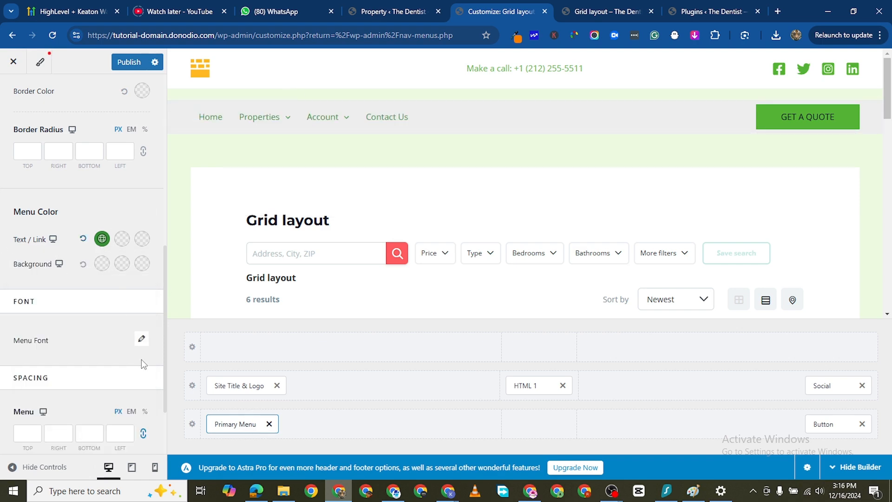
- Set the primary menu's font weight to Semi-Bold 600 and publish the menu changes
{"action": "left_click", "coordinate": [142, 340]}
{"action": "scroll", "coordinate": [106, 388], "scroll_direction": "down", "scroll_amount": 3}
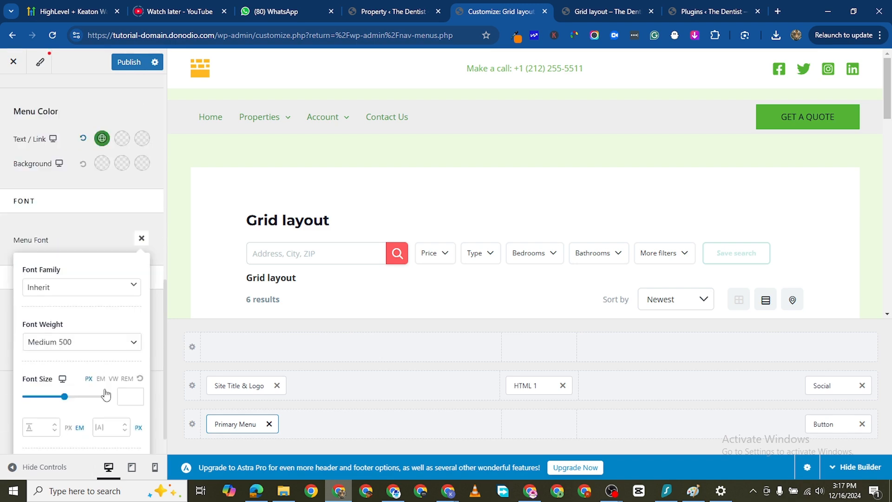
{"action": "left_click", "coordinate": [91, 340]}
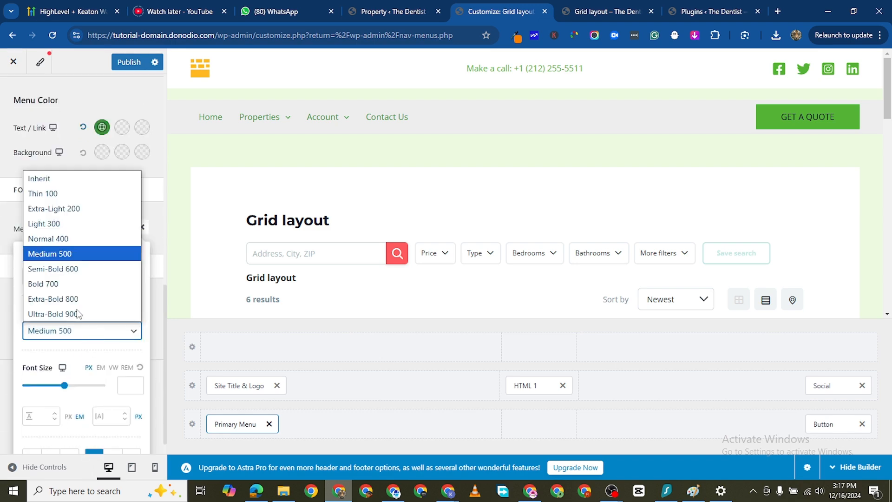
{"action": "left_click", "coordinate": [79, 269]}
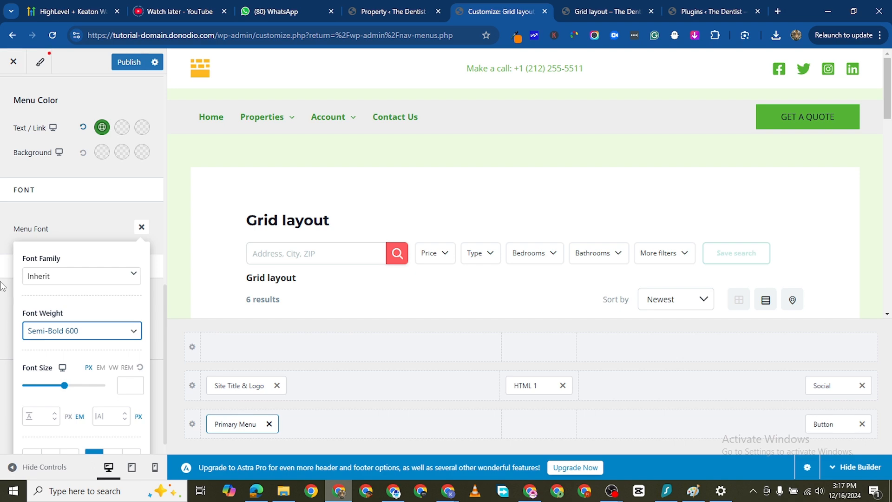
{"action": "left_click", "coordinate": [1, 243]}
{"action": "scroll", "coordinate": [540, 199], "scroll_direction": "down", "scroll_amount": 3}
{"action": "scroll", "coordinate": [344, 192], "scroll_direction": "up", "scroll_amount": 3}
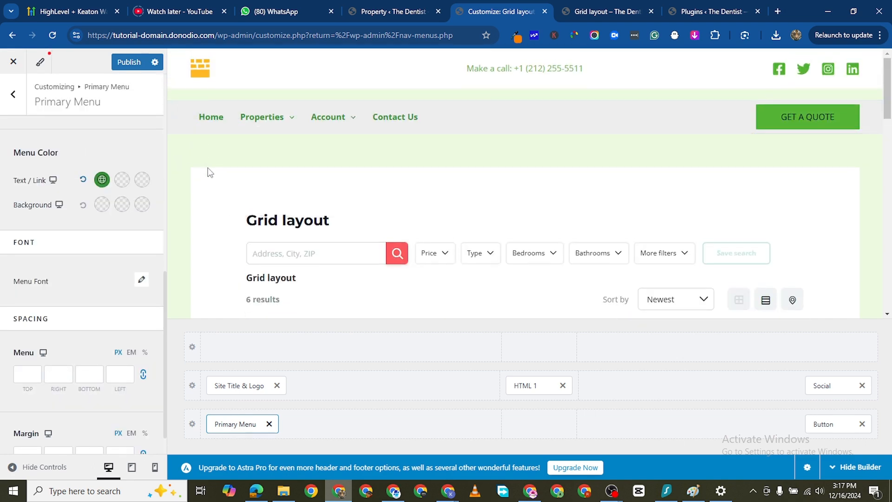
{"action": "scroll", "coordinate": [121, 335], "scroll_direction": "down", "scroll_amount": 1}
{"action": "scroll", "coordinate": [117, 372], "scroll_direction": "up", "scroll_amount": 5}
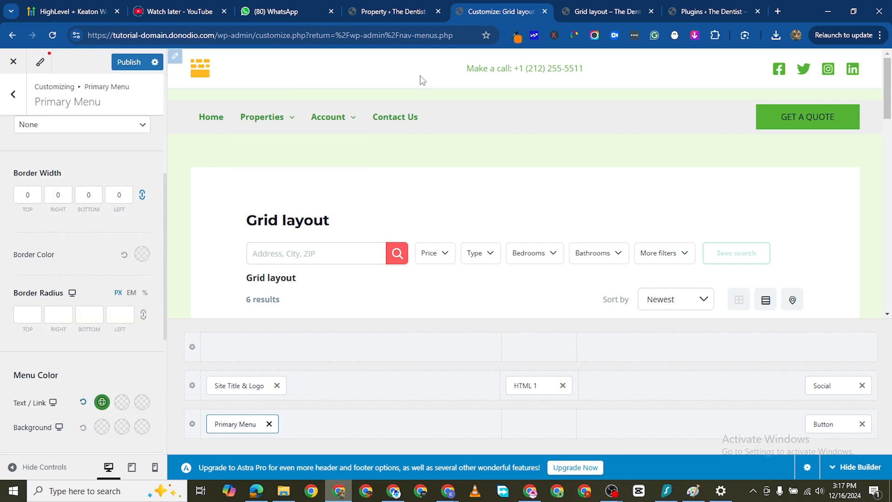
{"action": "left_click", "coordinate": [129, 62]}
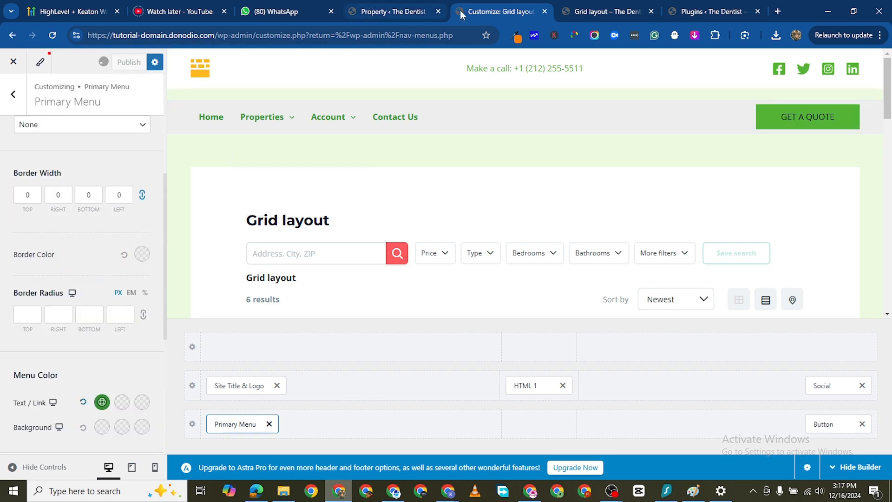
- Reload the live Grid layout page and check the header menu and Properties submenu
{"action": "left_click", "coordinate": [584, 13]}
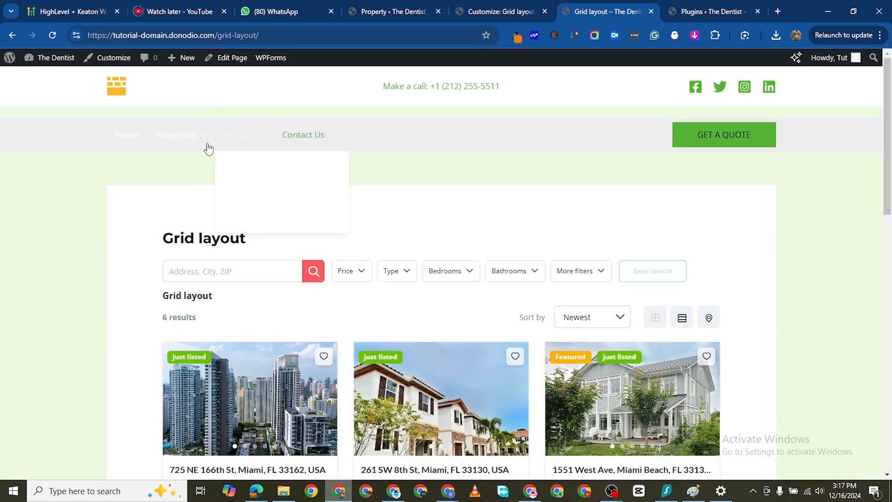
{"action": "left_click", "coordinate": [52, 35]}
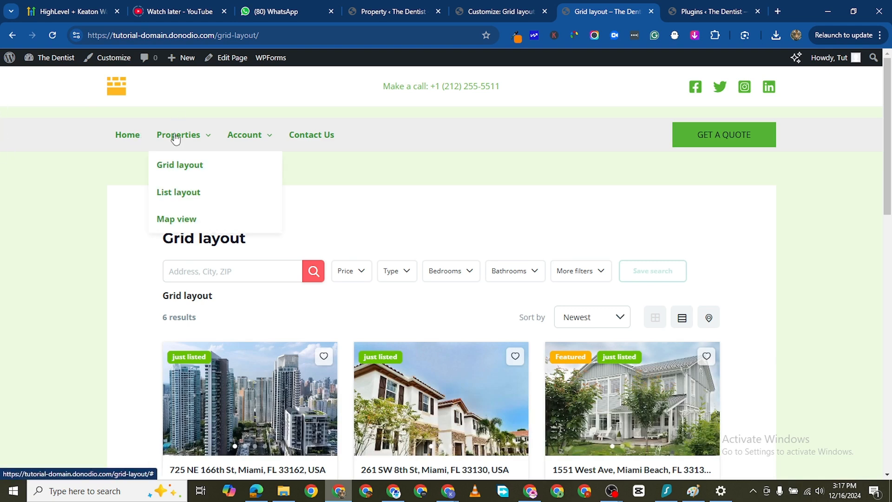
{"action": "mouse_move", "coordinate": [267, 137]}
{"action": "scroll", "coordinate": [173, 254], "scroll_direction": "down", "scroll_amount": 1}
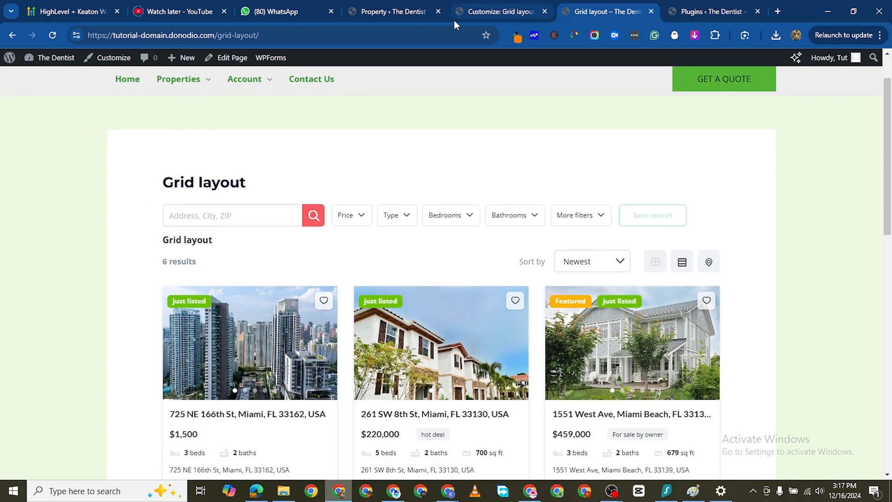
- Return to the customizer, set the primary menu's font weight to Medium 500 and publish the change
{"action": "left_click", "coordinate": [468, 12]}
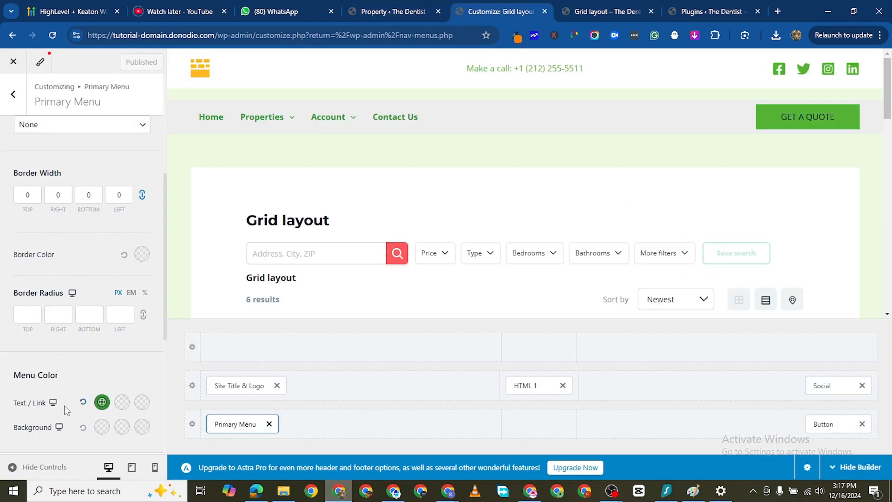
{"action": "scroll", "coordinate": [86, 397], "scroll_direction": "down", "scroll_amount": 2}
{"action": "scroll", "coordinate": [87, 395], "scroll_direction": "down", "scroll_amount": 2}
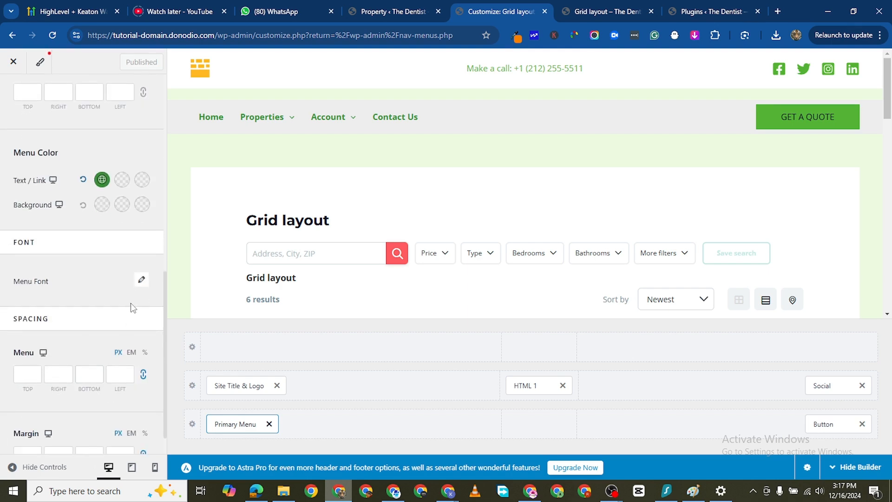
{"action": "scroll", "coordinate": [121, 326], "scroll_direction": "up", "scroll_amount": 3}
{"action": "left_click", "coordinate": [95, 259]}
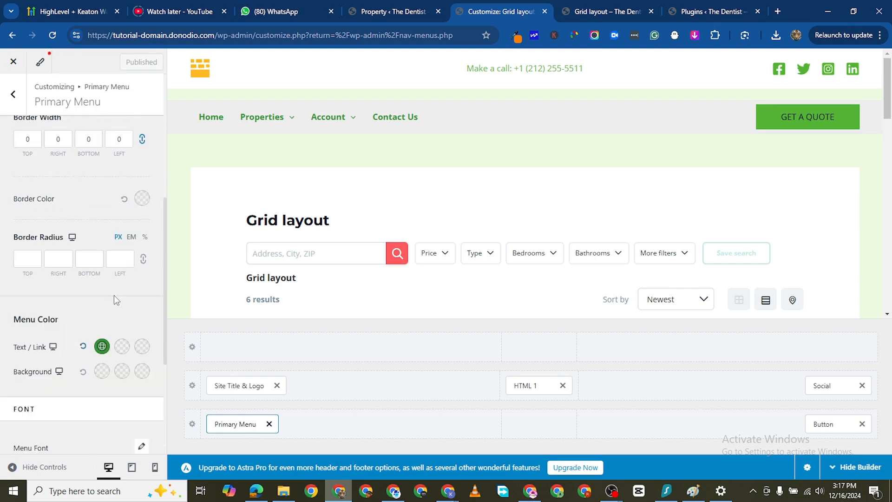
{"action": "scroll", "coordinate": [114, 294], "scroll_direction": "up", "scroll_amount": 6}
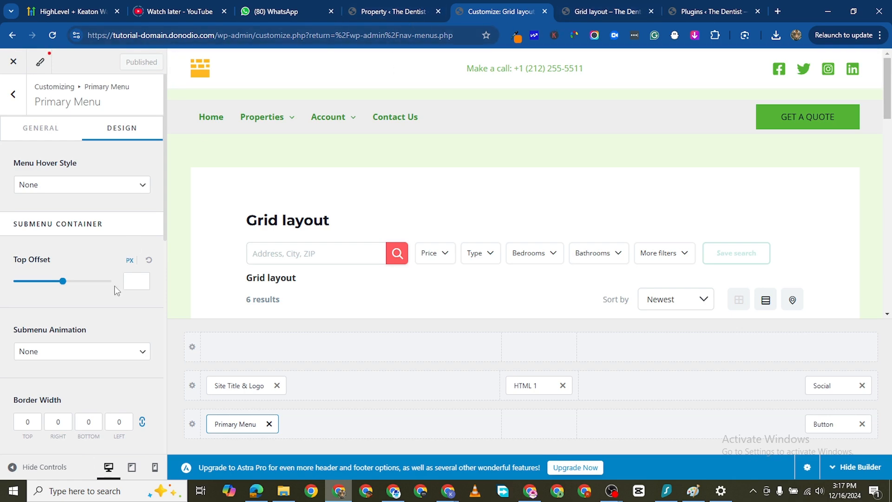
{"action": "scroll", "coordinate": [100, 353], "scroll_direction": "down", "scroll_amount": 2}
{"action": "scroll", "coordinate": [99, 358], "scroll_direction": "down", "scroll_amount": 5}
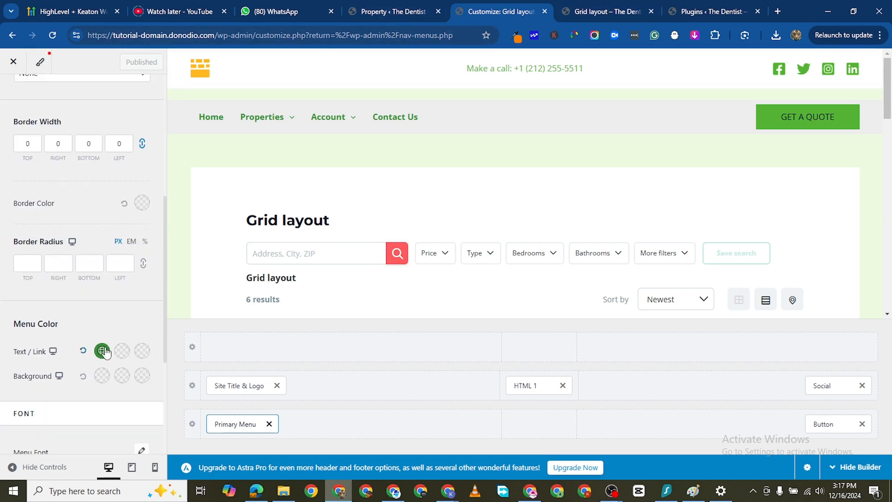
{"action": "scroll", "coordinate": [123, 320], "scroll_direction": "down", "scroll_amount": 2}
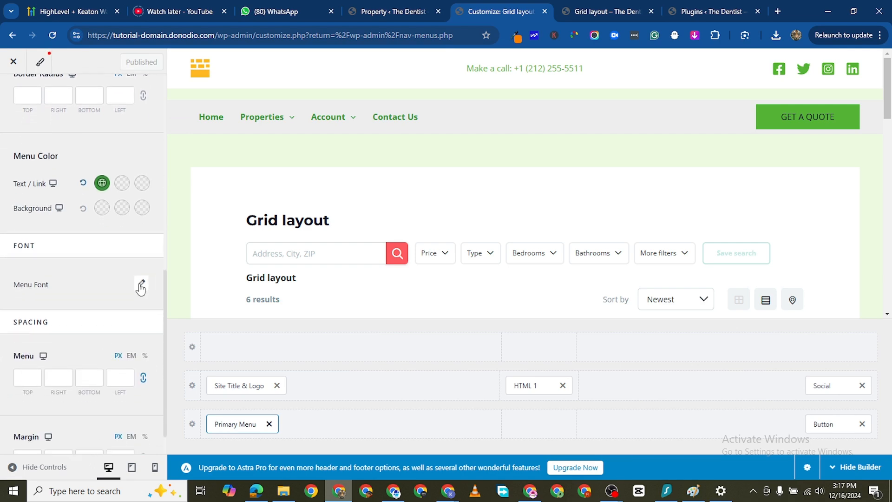
{"action": "left_click", "coordinate": [141, 285]}
{"action": "left_click", "coordinate": [101, 386]}
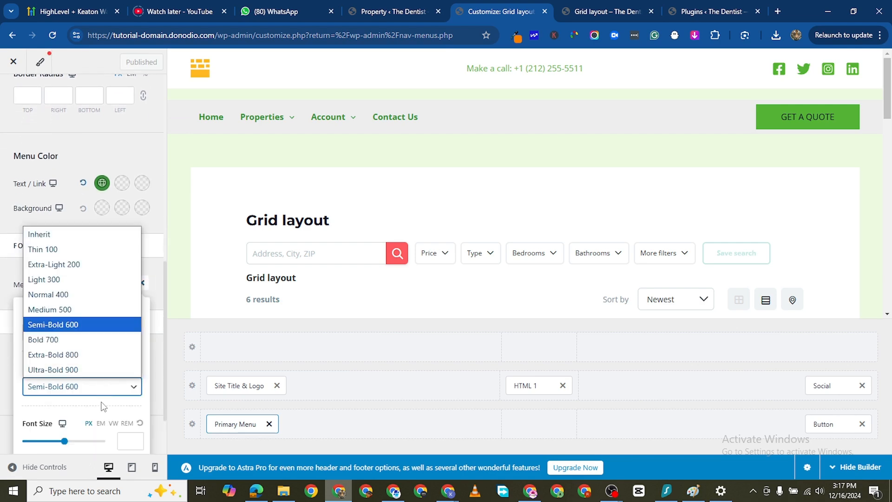
{"action": "left_click", "coordinate": [84, 311]}
{"action": "left_click", "coordinate": [139, 66]}
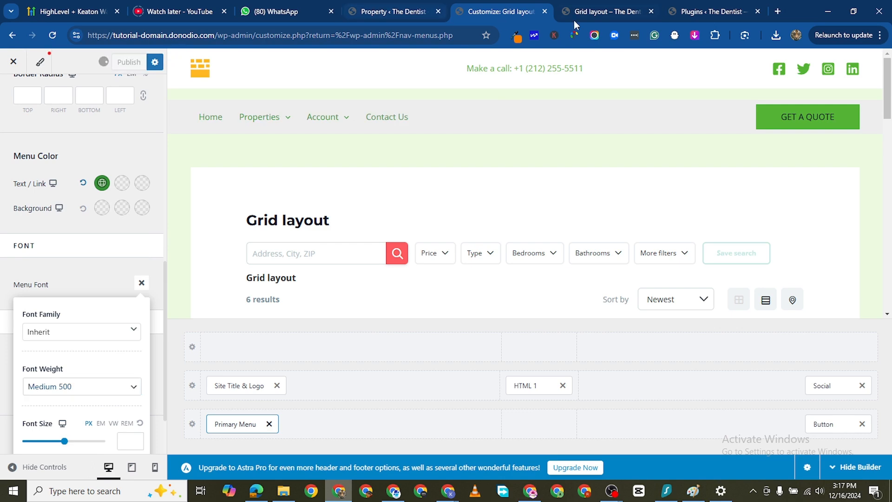
- Reload the live Grid layout page and check the menu text and the top header row
{"action": "left_click", "coordinate": [592, 13]}
{"action": "left_click", "coordinate": [52, 35]}
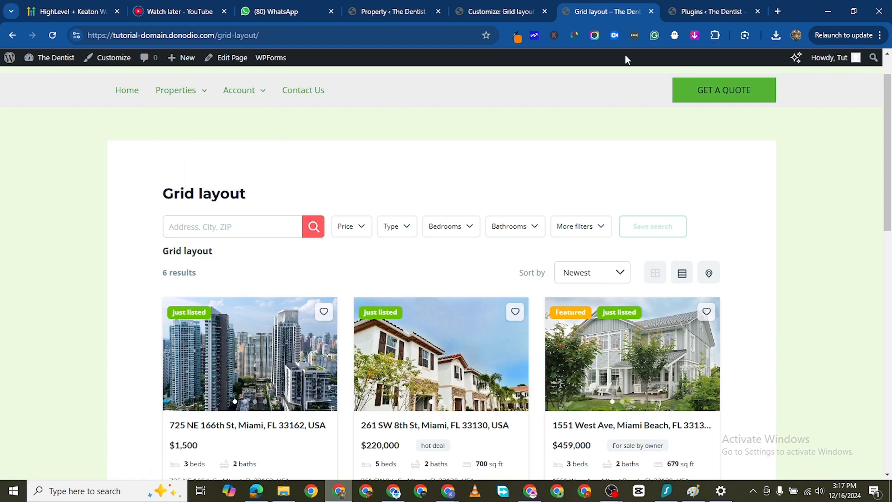
{"action": "scroll", "coordinate": [450, 96], "scroll_direction": "up", "scroll_amount": 1}
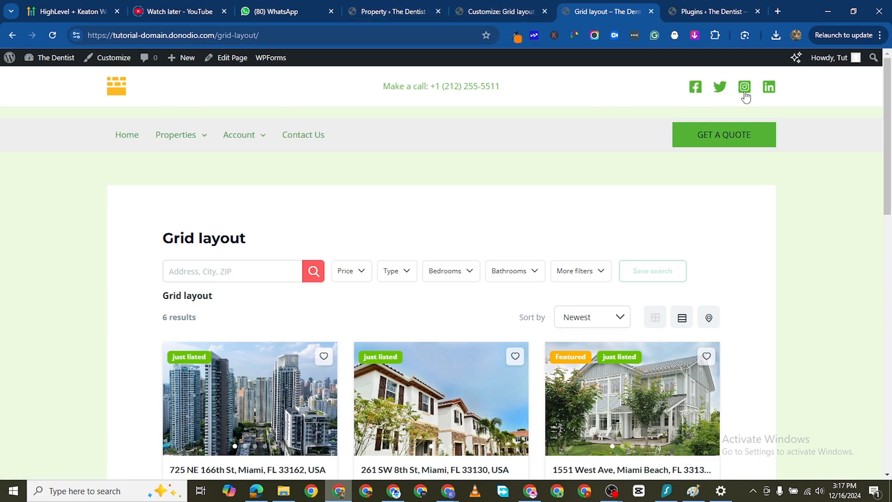
- Return to the customizer, set the Primary Header background to the near-black palette color #0C1406 and publish the change
{"action": "left_click", "coordinate": [401, 13]}
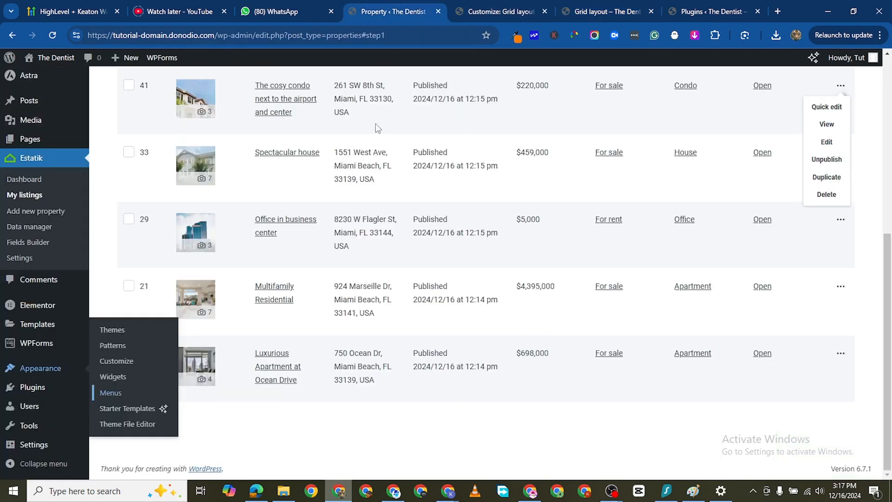
{"action": "left_click", "coordinate": [492, 14]}
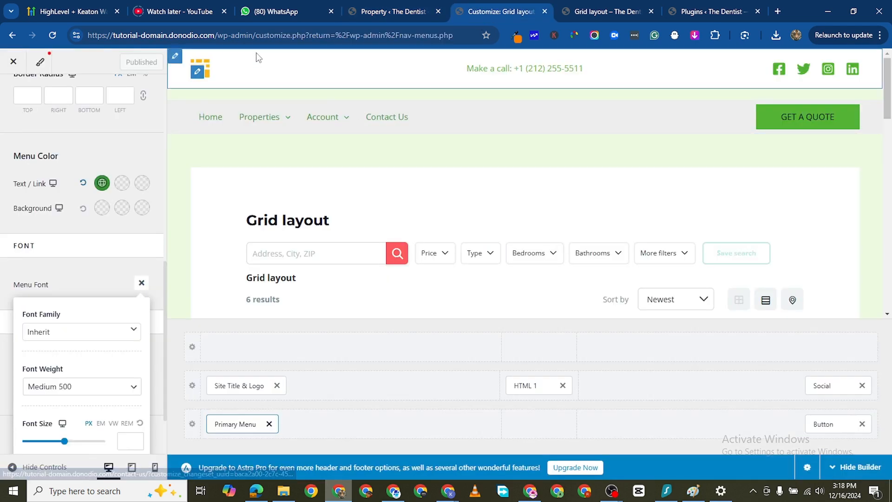
{"action": "left_click", "coordinate": [177, 56]}
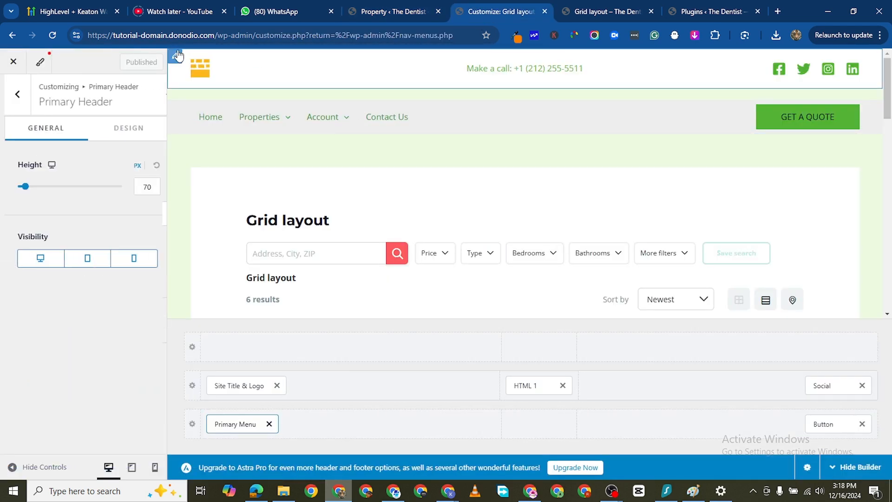
{"action": "left_click", "coordinate": [126, 140]}
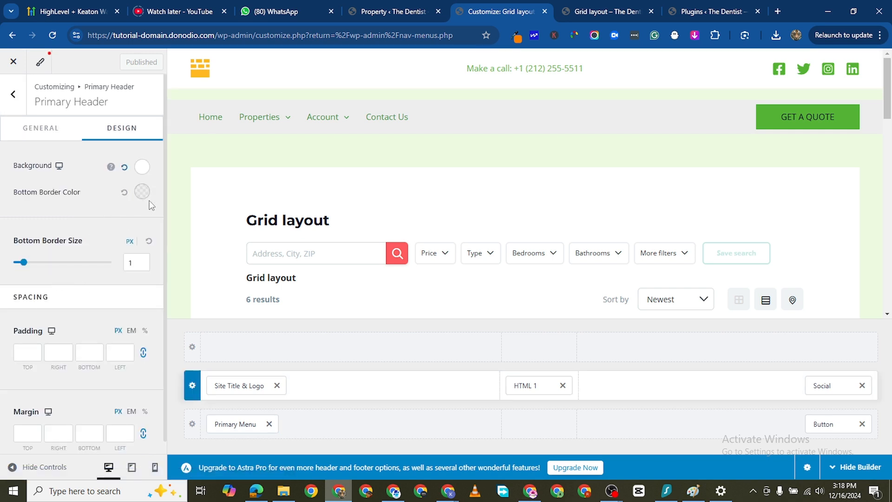
{"action": "left_click", "coordinate": [142, 167]}
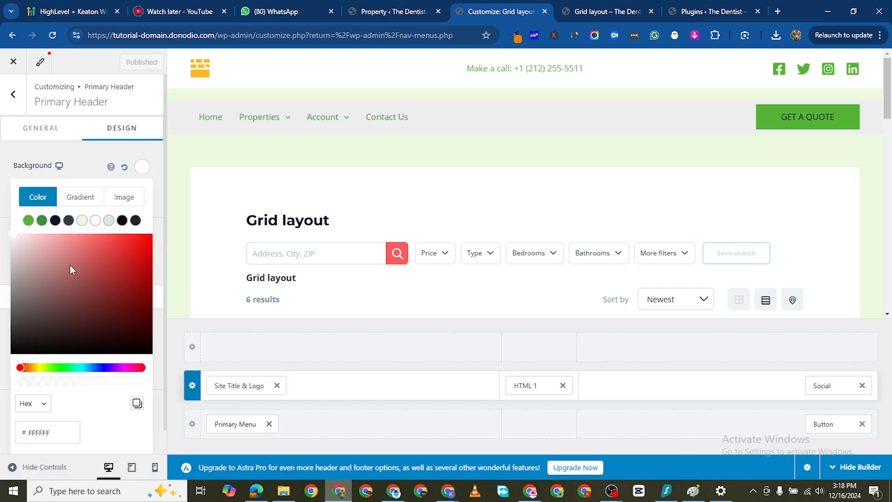
{"action": "left_click", "coordinate": [122, 220]}
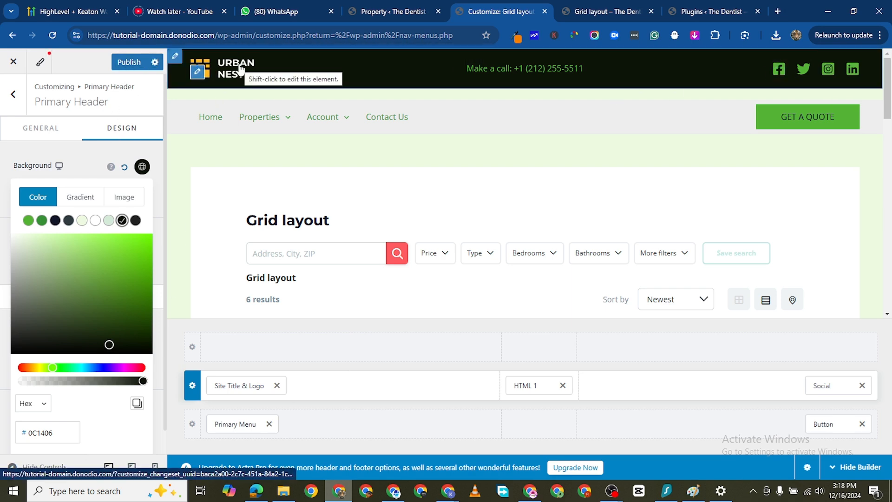
{"action": "left_click", "coordinate": [124, 62]}
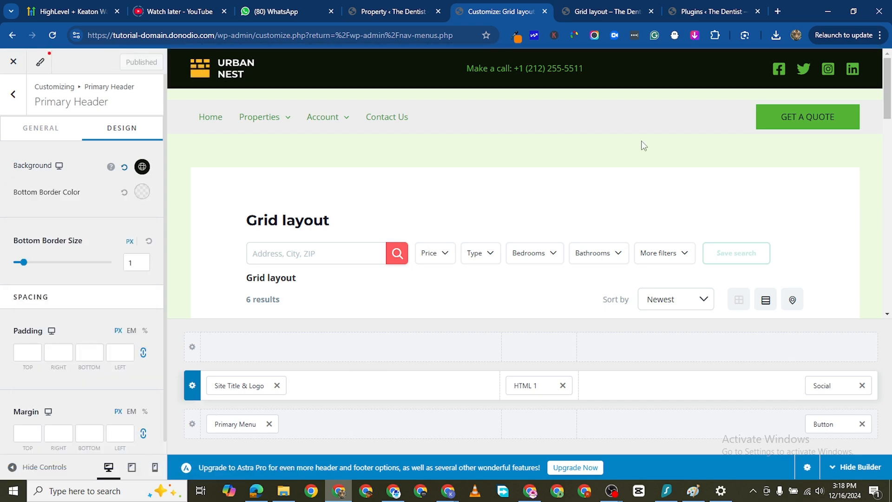
- Open the live homepage in a new browser tab from the Plugins admin page
{"action": "key", "text": "ctrl+Tab"}
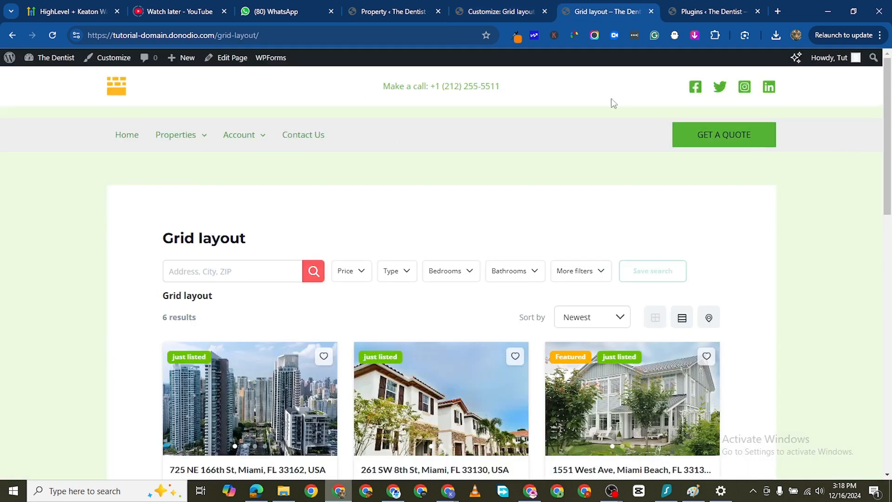
{"action": "left_click", "coordinate": [743, 15]}
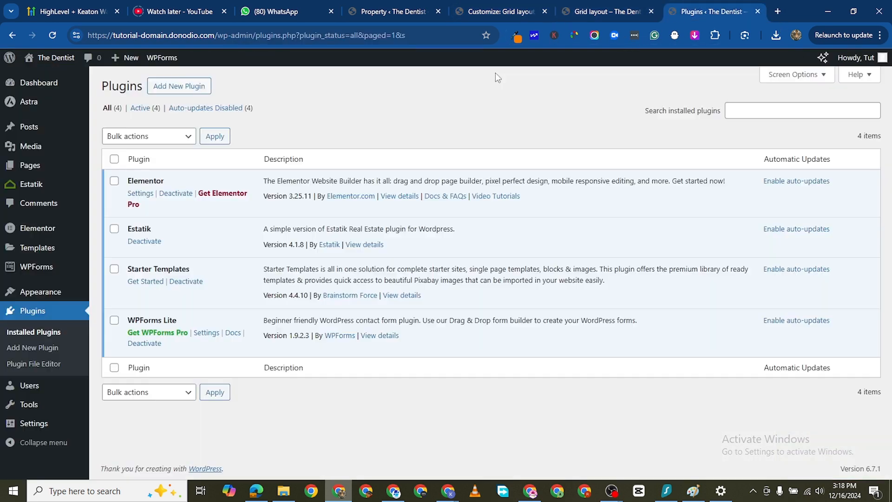
{"action": "mouse_move", "coordinate": [30, 60]}
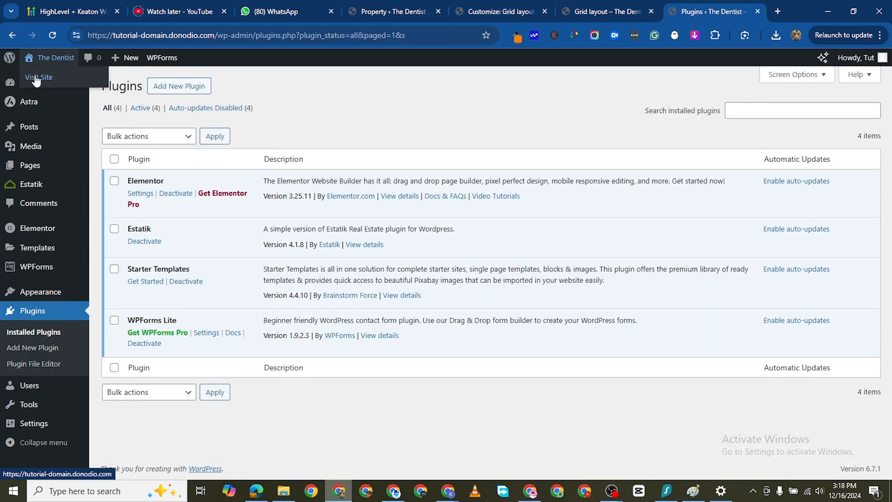
{"action": "right_click", "coordinate": [42, 77]}
{"action": "left_click", "coordinate": [93, 89]}
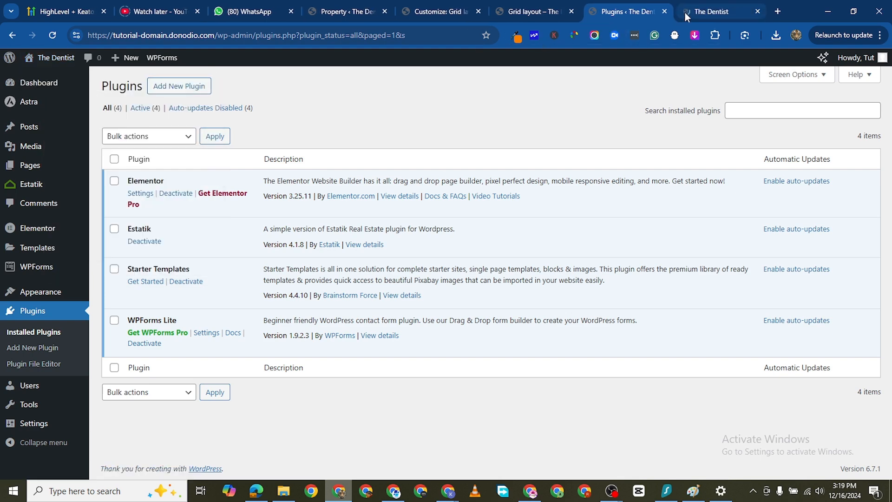
{"action": "left_click", "coordinate": [693, 12]}
- Look over the homepage's header menu and hero section, and open the page for editing with Elementor
{"action": "scroll", "coordinate": [195, 146], "scroll_direction": "down", "scroll_amount": 2}
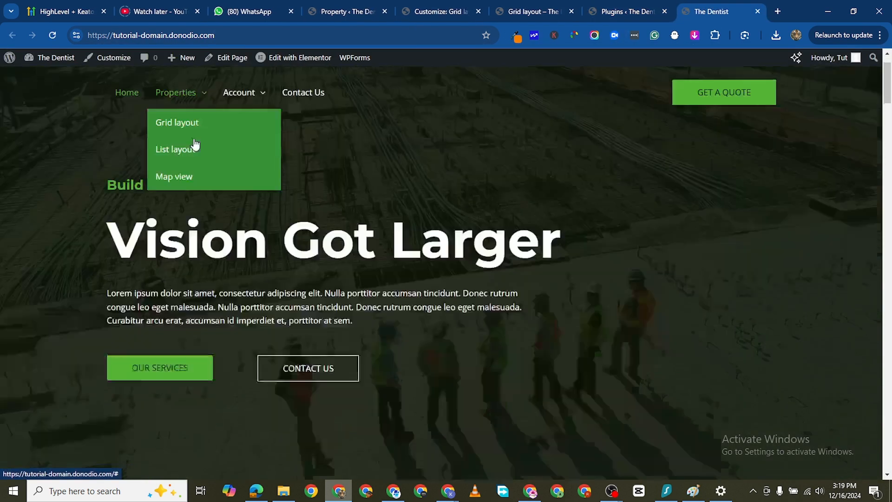
{"action": "scroll", "coordinate": [310, 266], "scroll_direction": "up", "scroll_amount": 2}
{"action": "scroll", "coordinate": [382, 396], "scroll_direction": "down", "scroll_amount": 1}
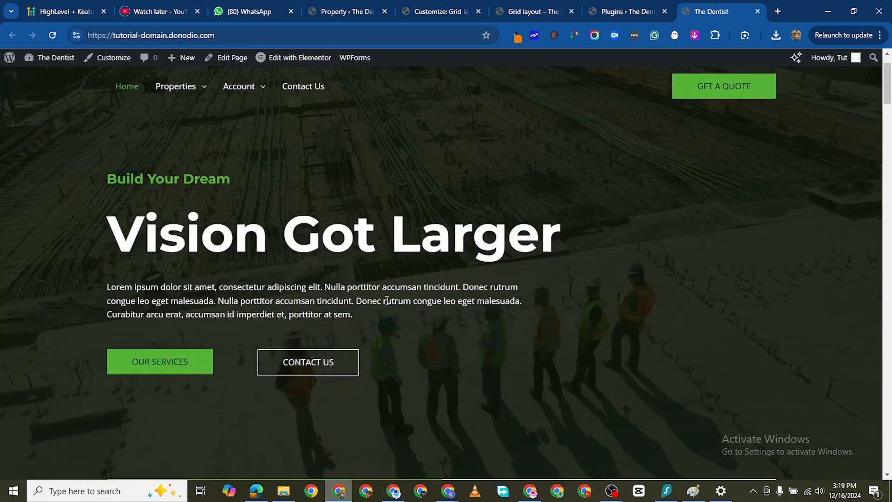
{"action": "scroll", "coordinate": [368, 124], "scroll_direction": "up", "scroll_amount": 1}
{"action": "left_click", "coordinate": [286, 58]}
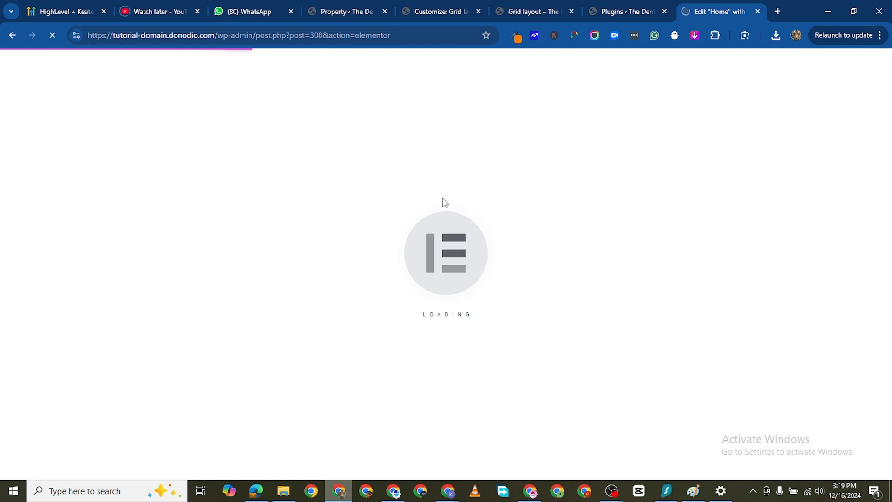
- Return to the Plugins admin page and open the live homepage in another new browser tab
{"action": "left_click", "coordinate": [629, 11]}
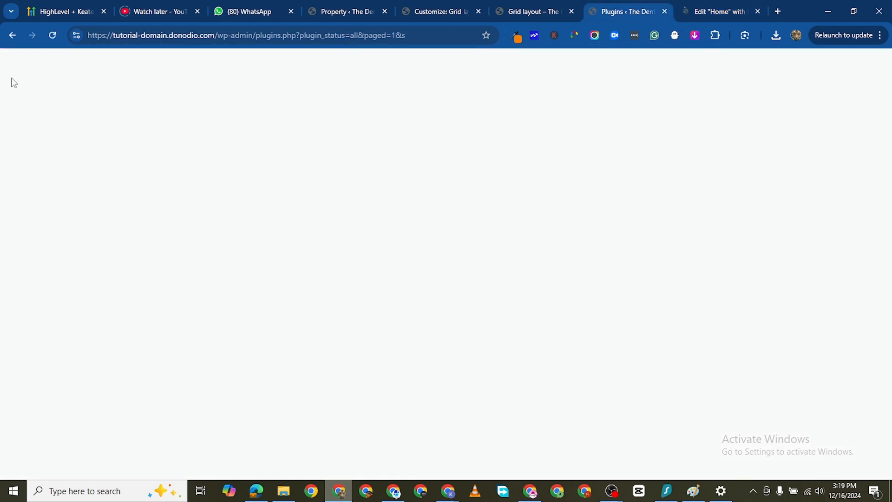
{"action": "mouse_move", "coordinate": [28, 57]}
{"action": "right_click", "coordinate": [41, 76]}
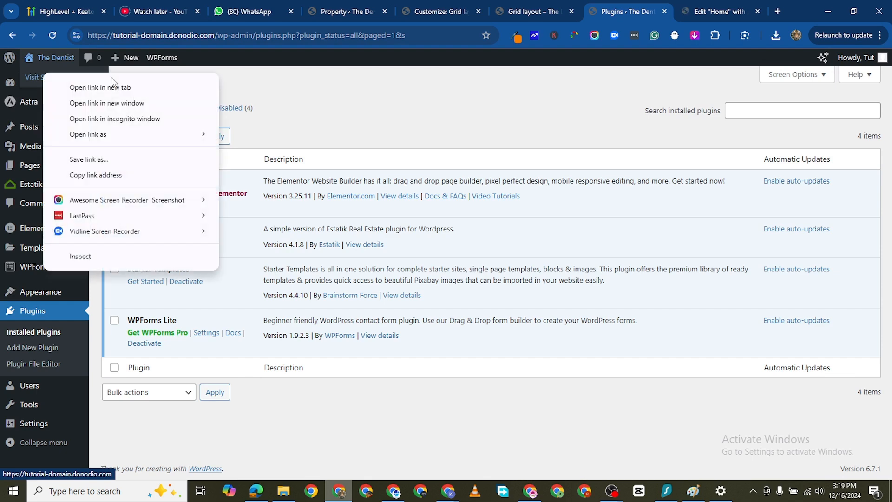
{"action": "left_click", "coordinate": [113, 87]}
{"action": "left_click", "coordinate": [719, 11]}
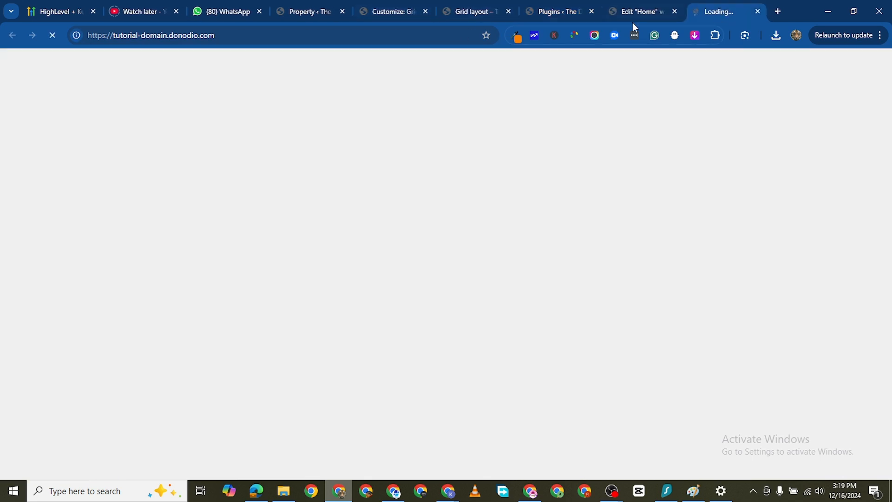
- Switch back to the Home page's Elementor editor and reload it
{"action": "left_click", "coordinate": [633, 18]}
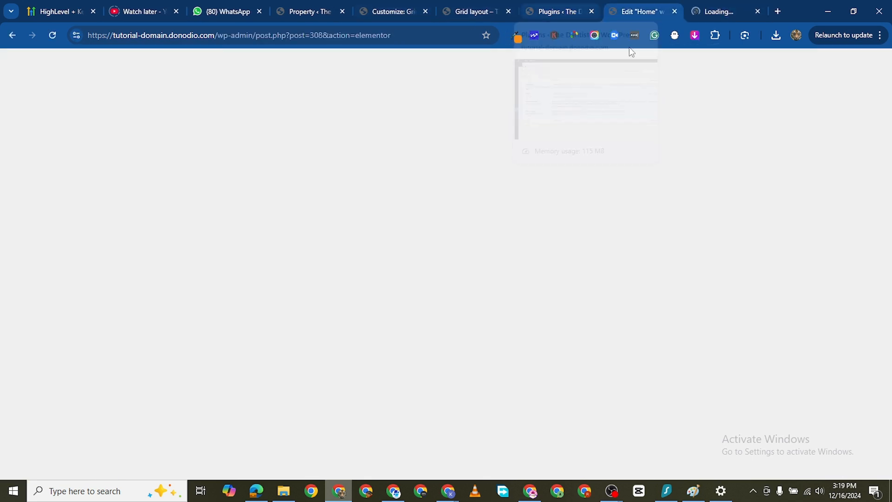
{"action": "left_click", "coordinate": [697, 13]}
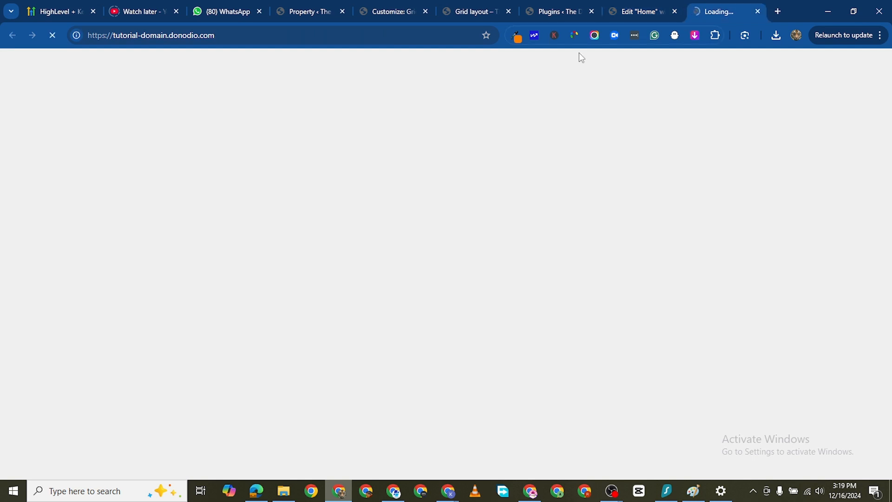
{"action": "left_click", "coordinate": [644, 13]}
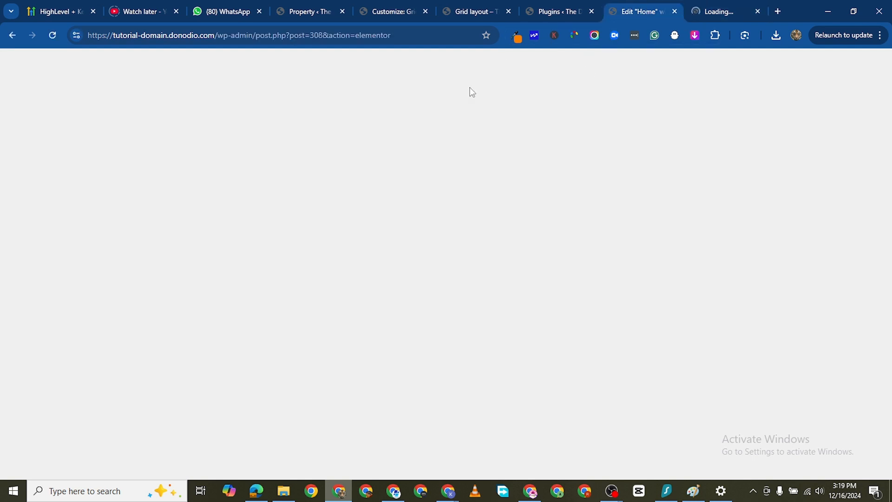
{"action": "left_click", "coordinate": [53, 40]}
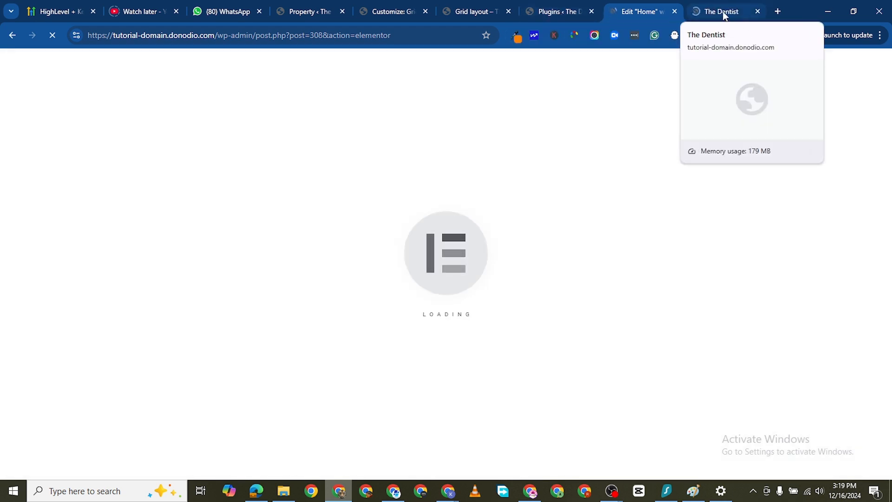
- Look over the live homepage from the hero down to the statistics section
{"action": "left_click", "coordinate": [724, 16]}
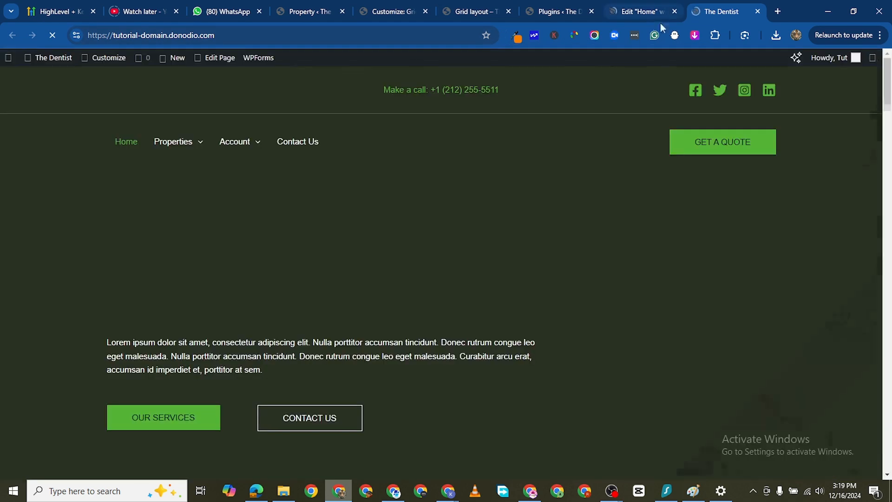
{"action": "scroll", "coordinate": [288, 292], "scroll_direction": "down", "scroll_amount": 5}
{"action": "scroll", "coordinate": [288, 298], "scroll_direction": "down", "scroll_amount": 3}
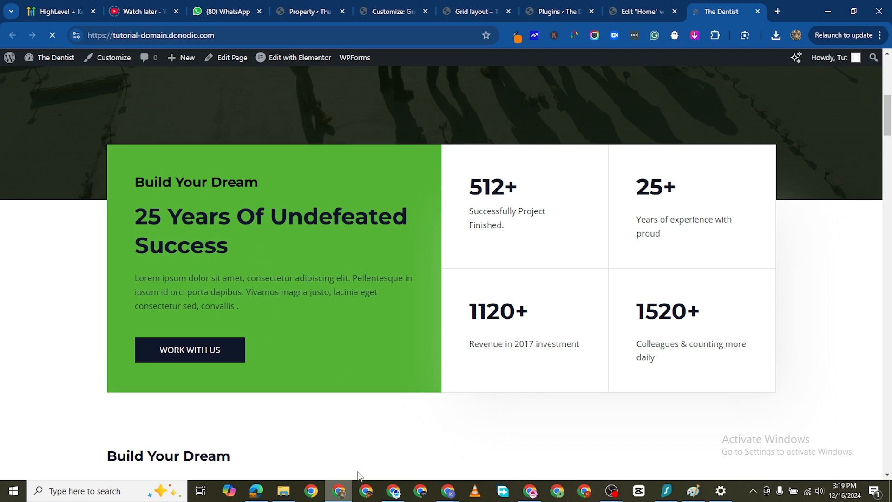
- Return to the Home page editor, close the productivity checklist and view the hero section
{"action": "left_click", "coordinate": [627, 14]}
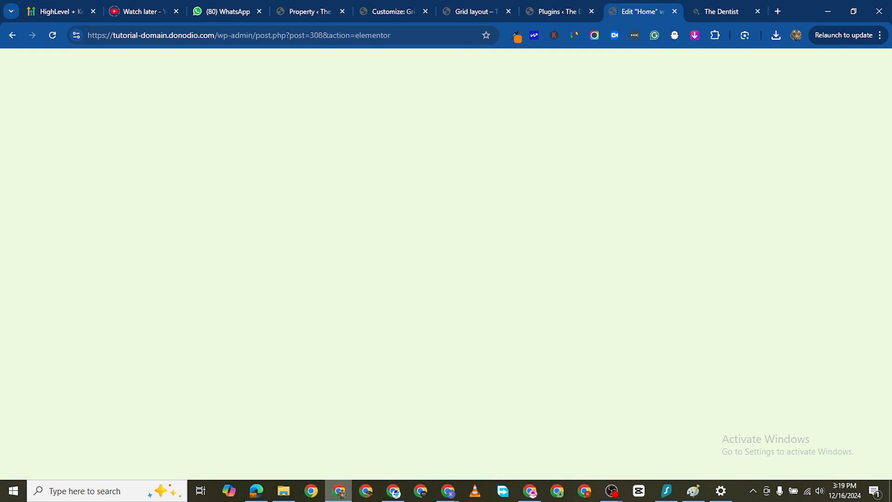
{"action": "mouse_move", "coordinate": [561, 10]}
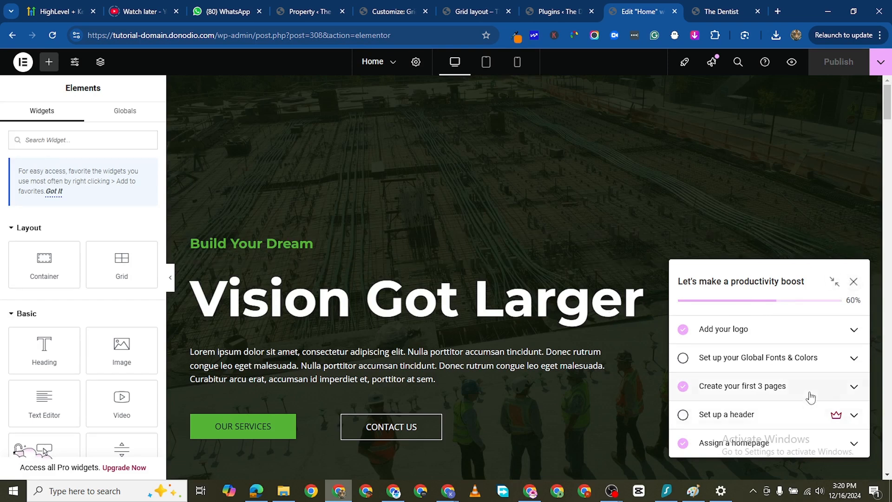
{"action": "left_click", "coordinate": [854, 282]}
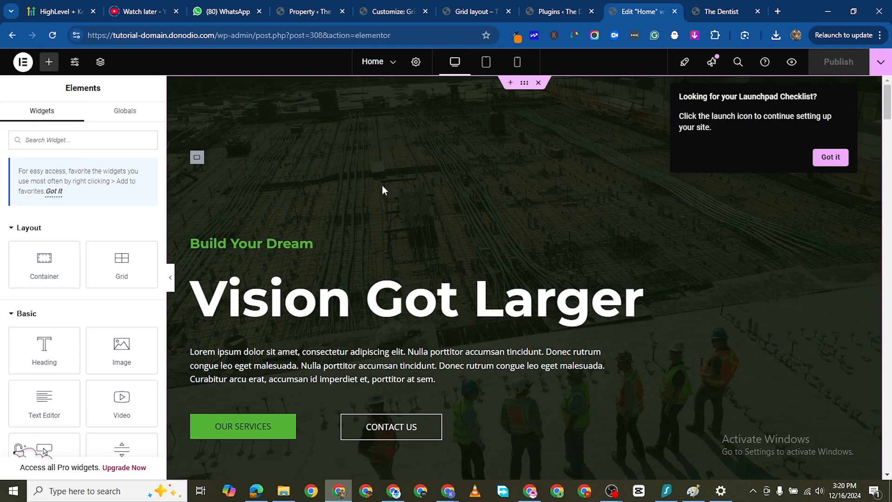
{"action": "scroll", "coordinate": [343, 177], "scroll_direction": "down", "scroll_amount": 4}
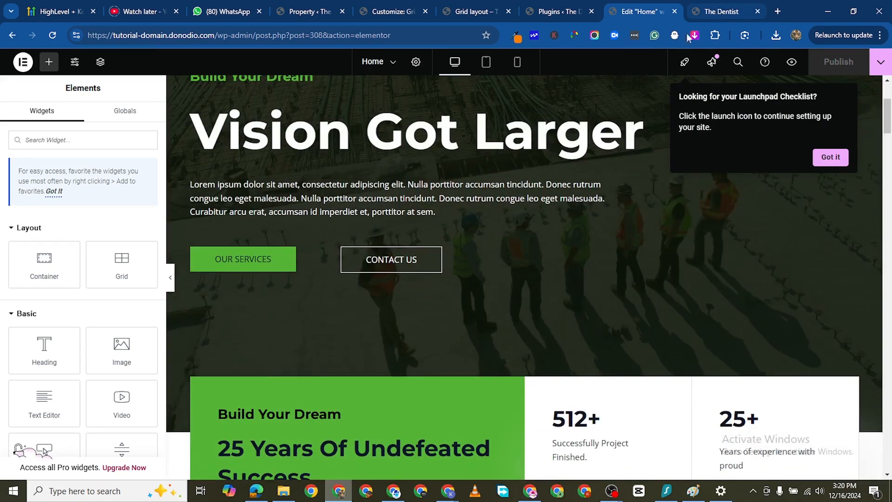
- Check the header and hero height on the live homepage against the editor view
{"action": "left_click", "coordinate": [722, 11]}
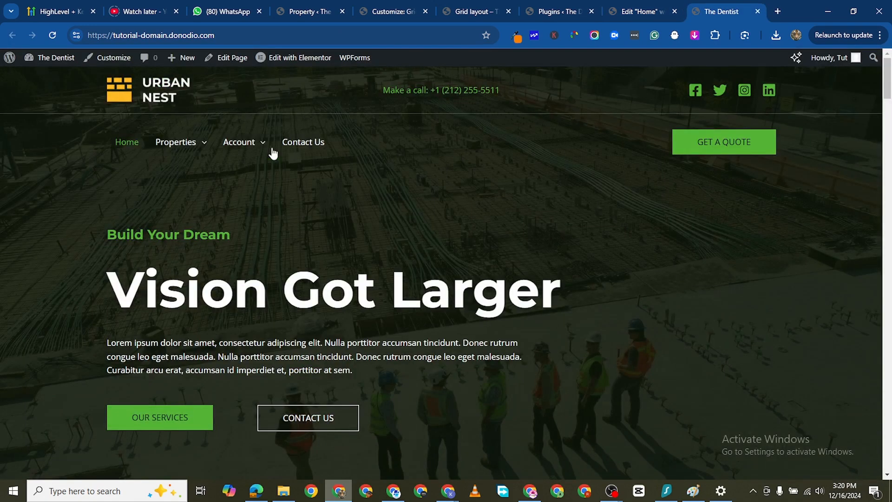
{"action": "scroll", "coordinate": [279, 279], "scroll_direction": "down", "scroll_amount": 3}
{"action": "scroll", "coordinate": [112, 381], "scroll_direction": "up", "scroll_amount": 2}
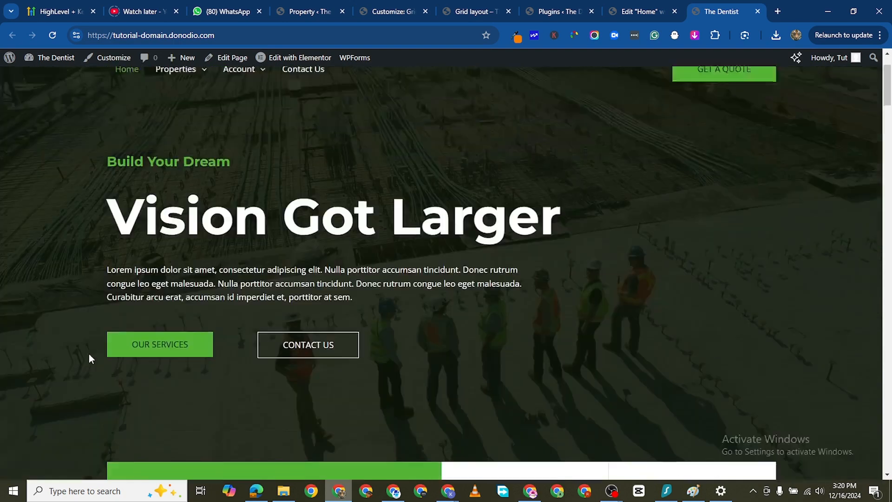
{"action": "scroll", "coordinate": [89, 358], "scroll_direction": "up", "scroll_amount": 2}
- In the Home page editor, set the hero container's minimum height to 600 px
{"action": "left_click", "coordinate": [648, 19]}
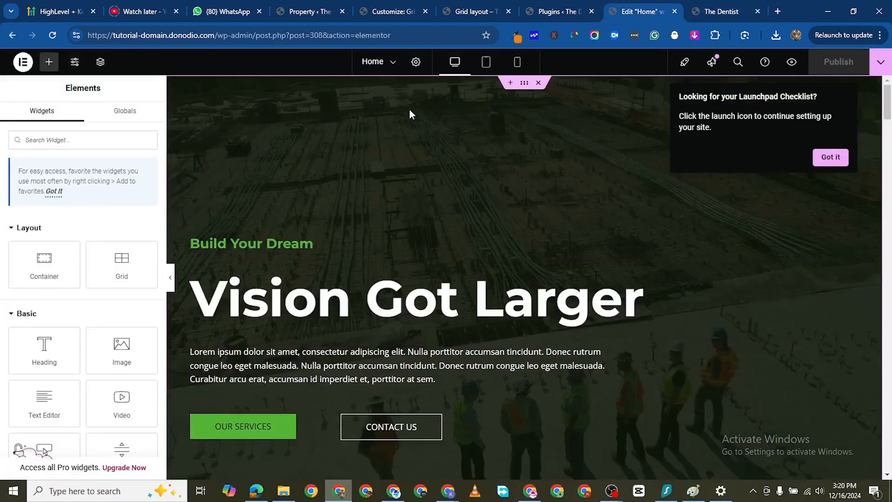
{"action": "left_click", "coordinate": [525, 83]}
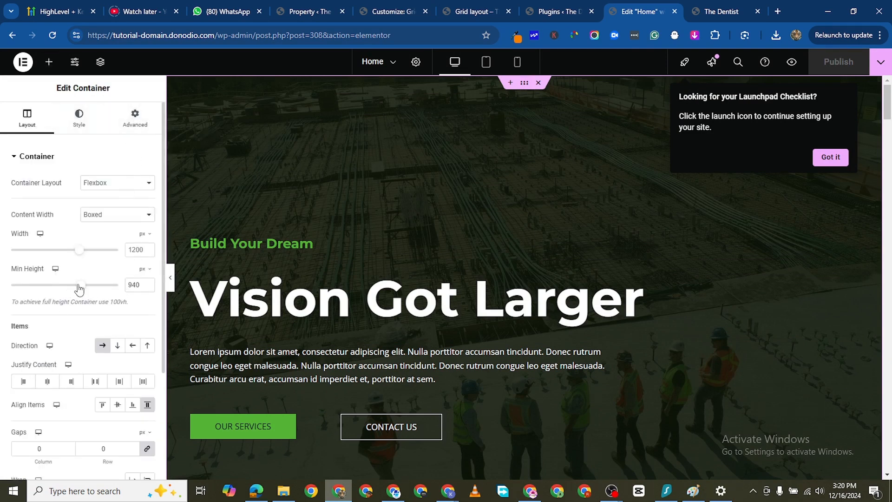
{"action": "left_click_drag", "start_coordinate": [79, 288], "coordinate": [60, 299]}
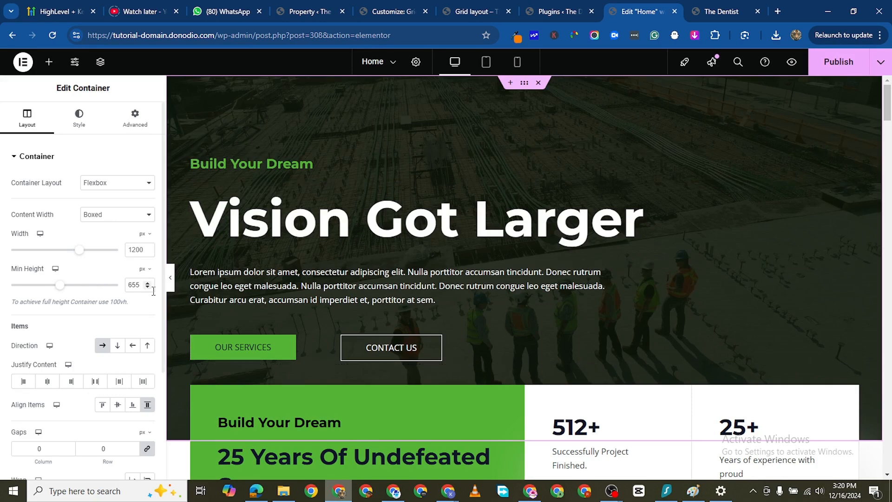
{"action": "left_click", "coordinate": [138, 283]}
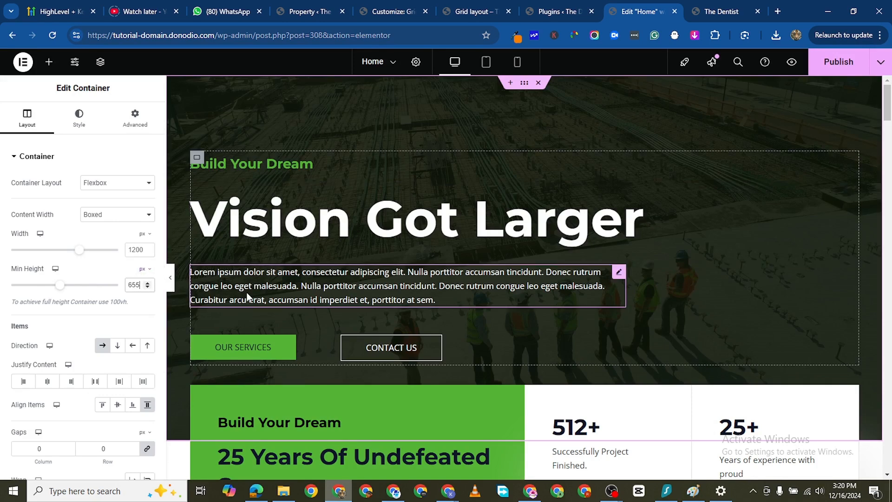
{"action": "key", "text": "BackSpace"}
{"action": "key", "text": "BackSpace"}
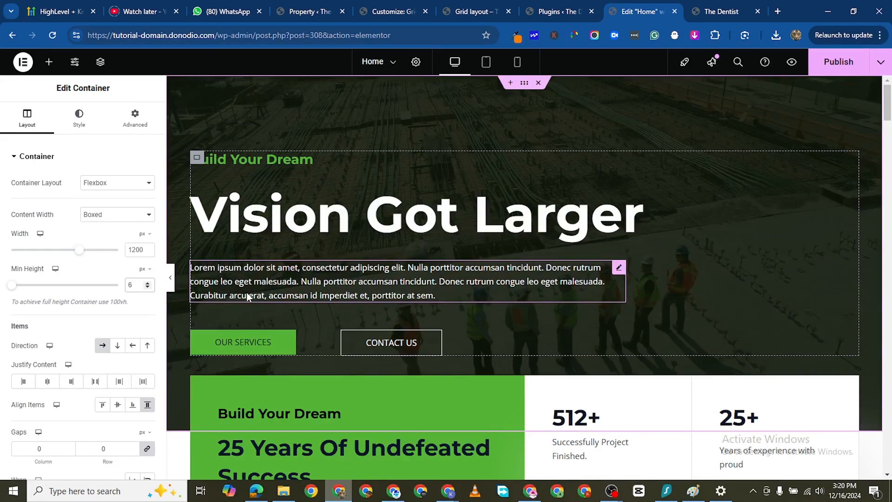
{"action": "type", "text": "00"}
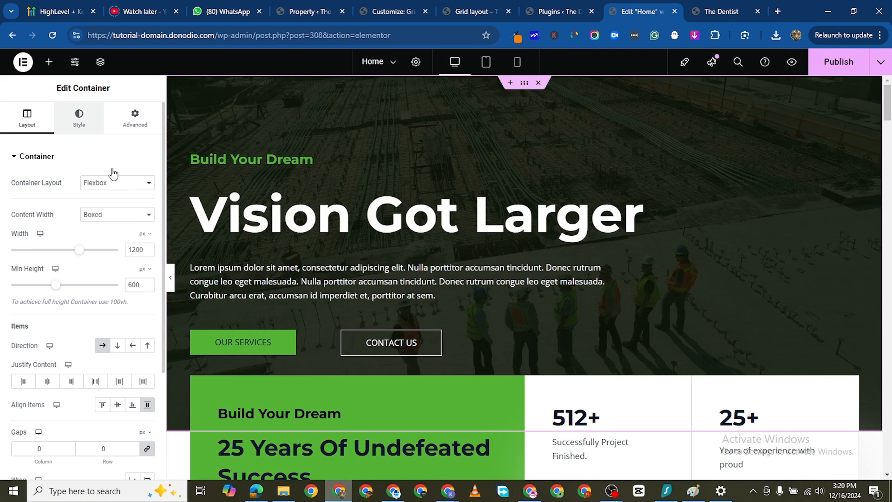
- Replace the hero container's background image with the white pool villa photo uploaded from the Downloads folder
{"action": "left_click", "coordinate": [79, 117]}
{"action": "left_click", "coordinate": [76, 282]}
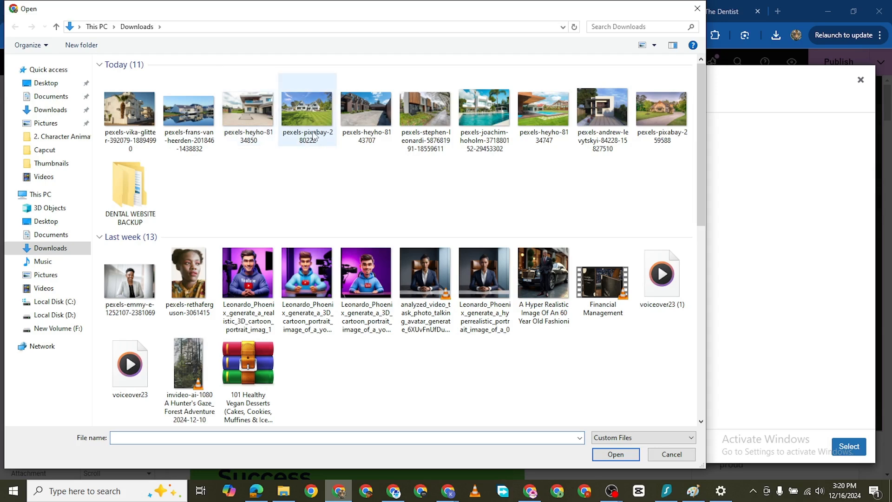
{"action": "double_click", "coordinate": [484, 112]}
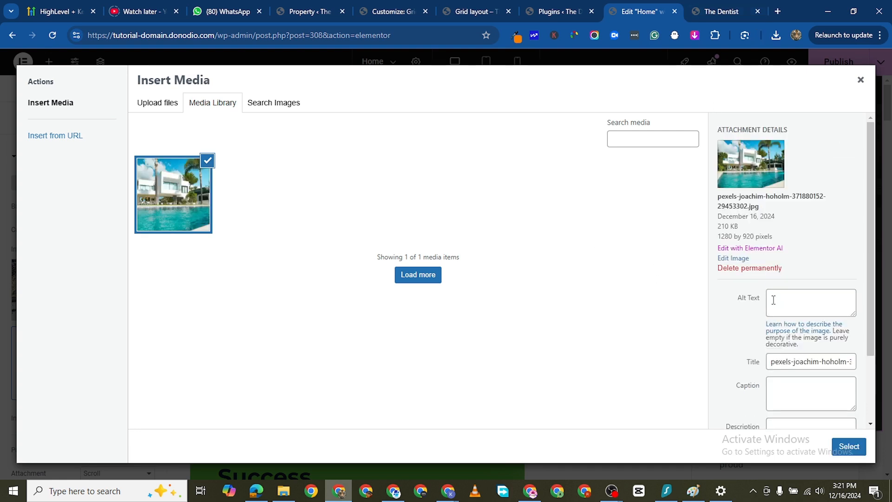
{"action": "left_click", "coordinate": [841, 449]}
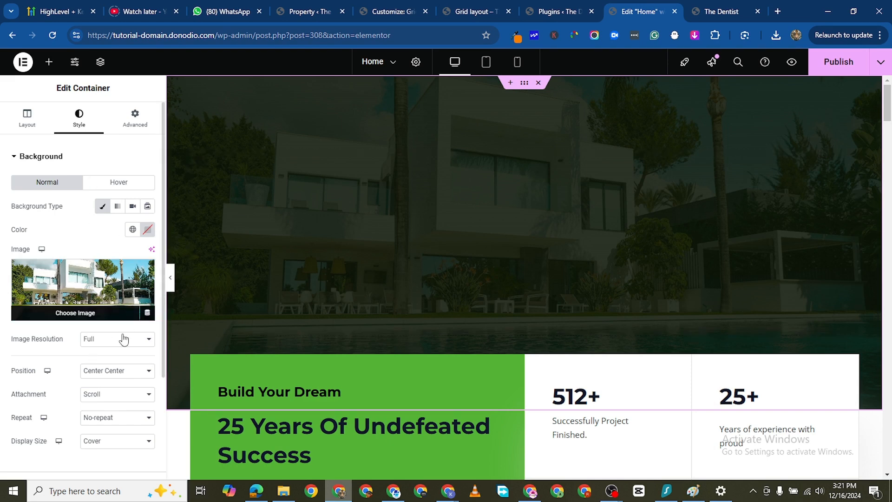
- Look through the hero container's background image settings, including the display size options, as far as Background Overlay
{"action": "scroll", "coordinate": [123, 339], "scroll_direction": "down", "scroll_amount": 1}
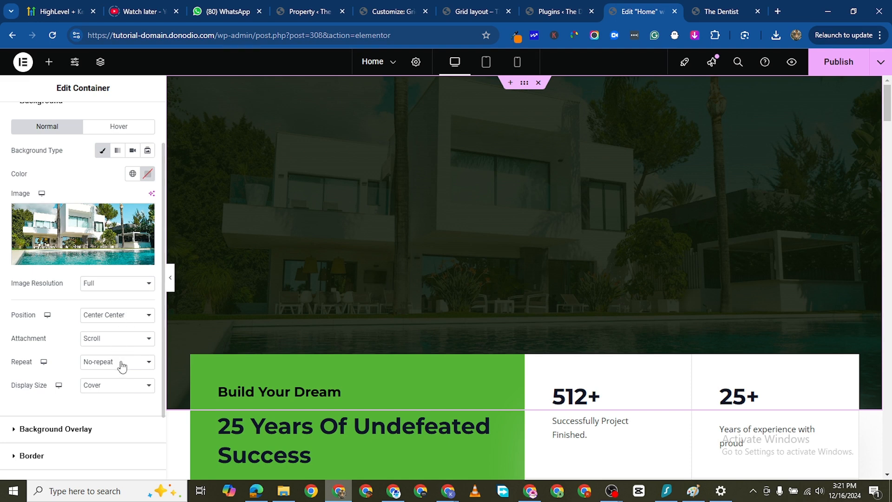
{"action": "left_click", "coordinate": [122, 390]}
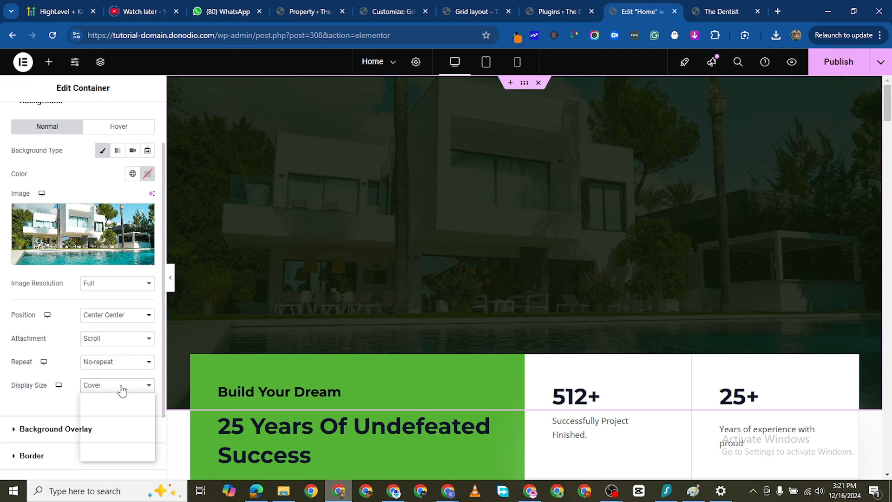
{"action": "left_click", "coordinate": [122, 389]}
{"action": "scroll", "coordinate": [131, 307], "scroll_direction": "down", "scroll_amount": 2}
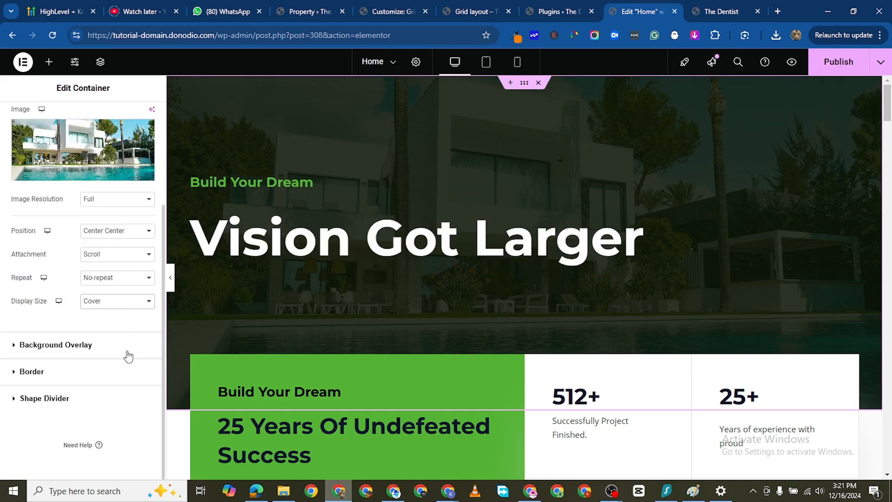
{"action": "scroll", "coordinate": [128, 376], "scroll_direction": "up", "scroll_amount": 2}
{"action": "scroll", "coordinate": [38, 400], "scroll_direction": "down", "scroll_amount": 3}
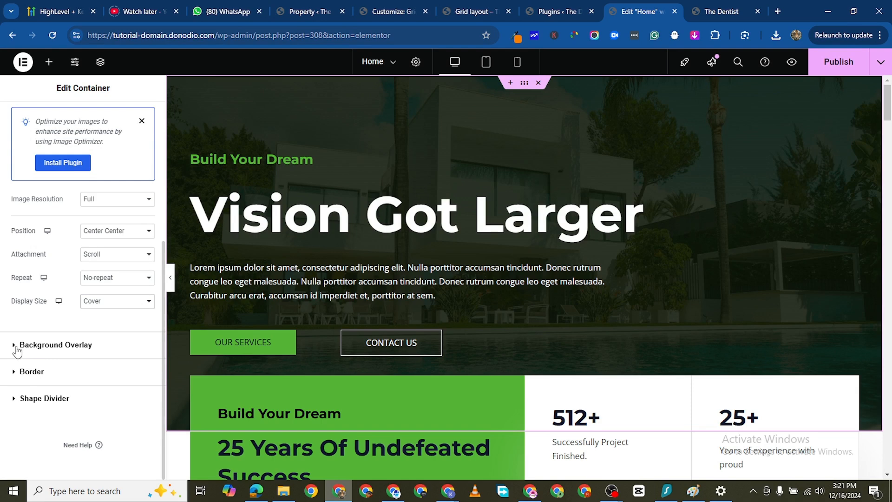
- Make the first color of the hero container's gradient overlay semi-transparent (#0C1406A6) and publish the Home page
{"action": "left_click", "coordinate": [17, 344]}
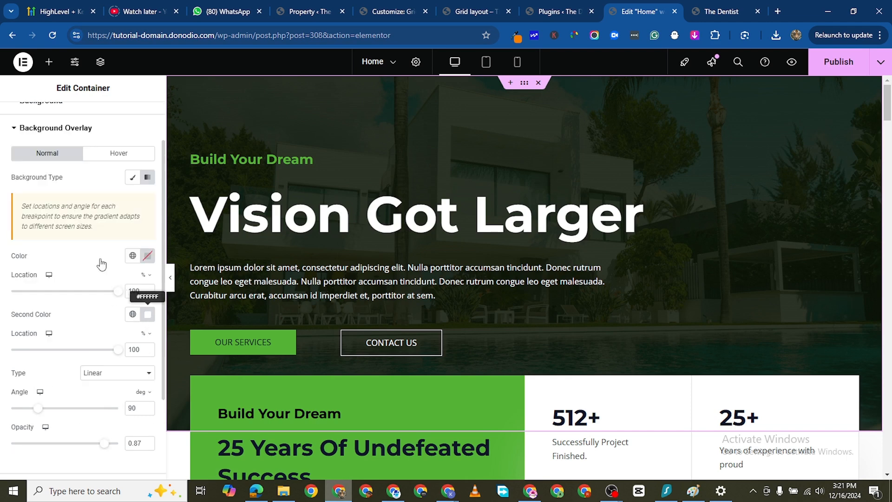
{"action": "scroll", "coordinate": [103, 244], "scroll_direction": "down", "scroll_amount": 3}
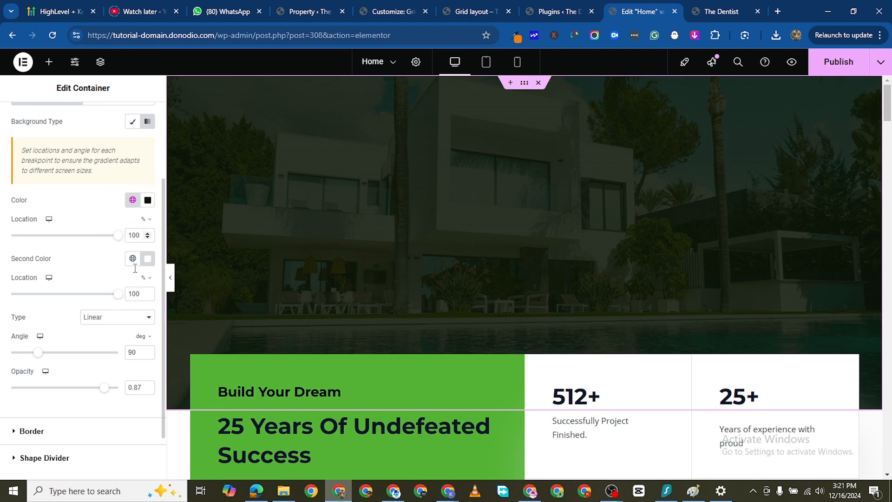
{"action": "scroll", "coordinate": [111, 323], "scroll_direction": "down", "scroll_amount": 2}
{"action": "scroll", "coordinate": [111, 253], "scroll_direction": "up", "scroll_amount": 3}
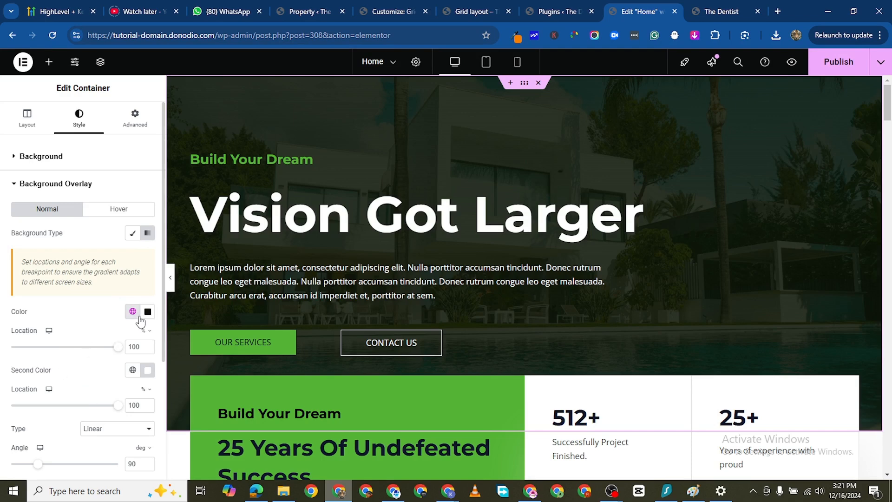
{"action": "scroll", "coordinate": [111, 388], "scroll_direction": "down", "scroll_amount": 1}
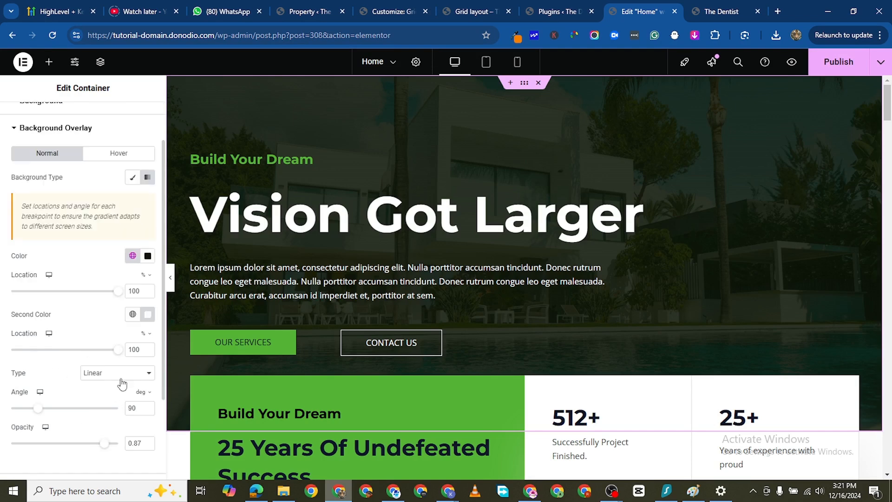
{"action": "left_click", "coordinate": [147, 258]}
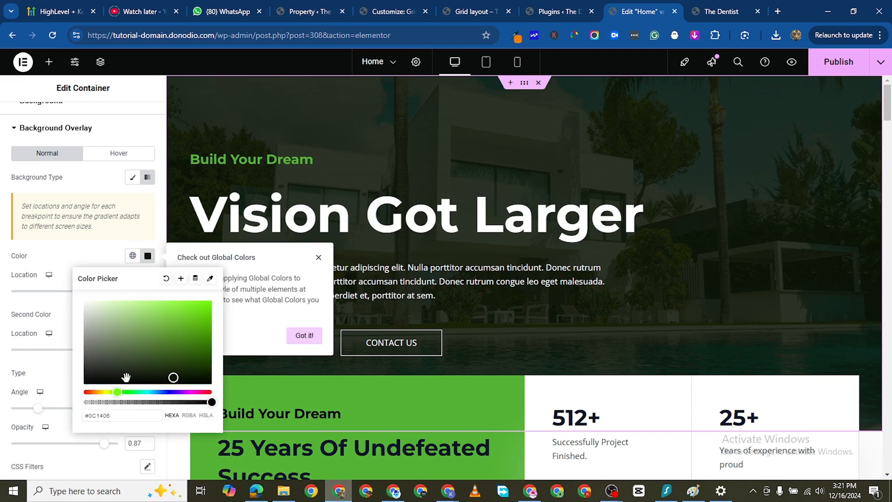
{"action": "left_click_drag", "start_coordinate": [211, 403], "coordinate": [168, 402]}
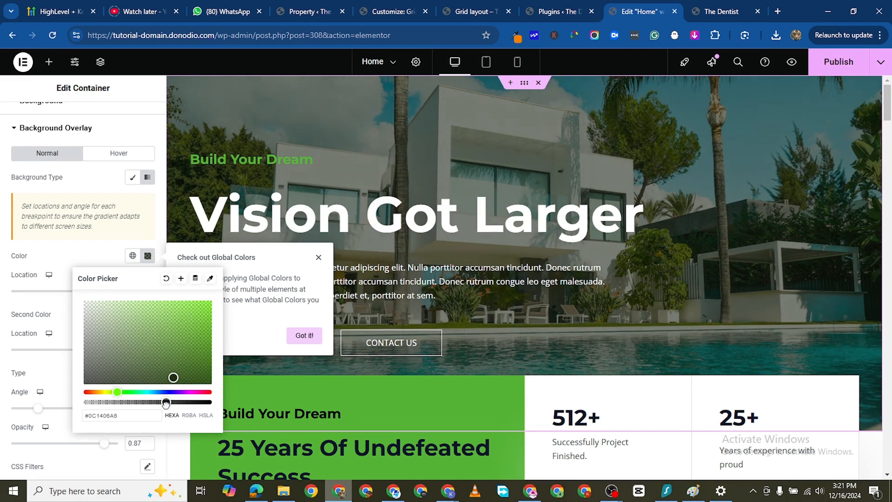
{"action": "left_click", "coordinate": [463, 135]}
{"action": "left_click", "coordinate": [837, 62]}
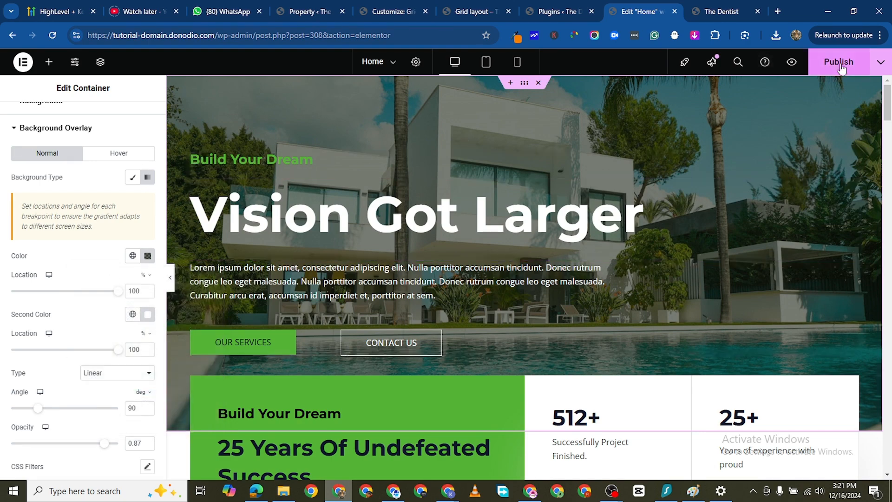
- Reload the live homepage and check how the lighter hero overlay and hero text sit under the header
{"action": "mouse_move", "coordinate": [716, 14]}
{"action": "left_click", "coordinate": [718, 12]}
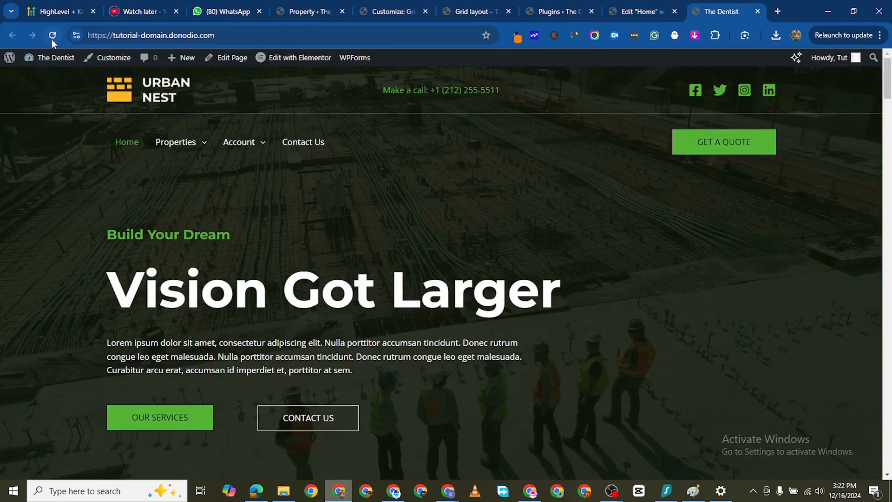
{"action": "mouse_move", "coordinate": [176, 142]}
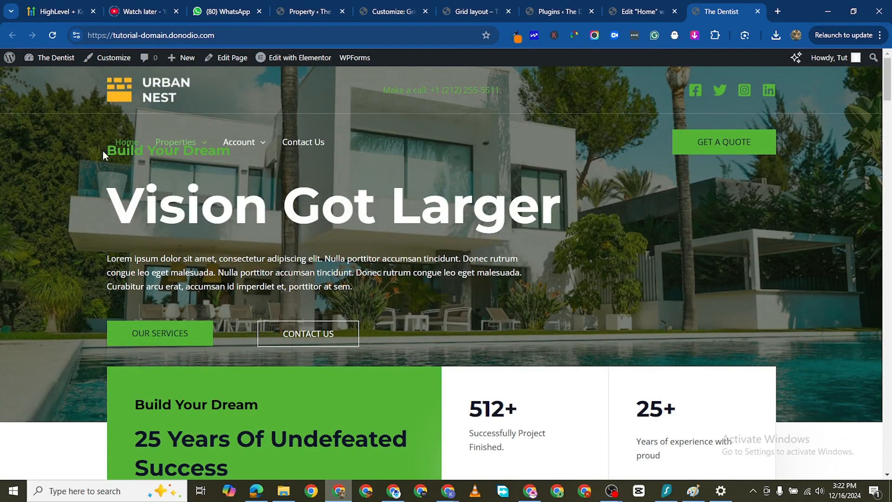
{"action": "mouse_move", "coordinate": [135, 151]}
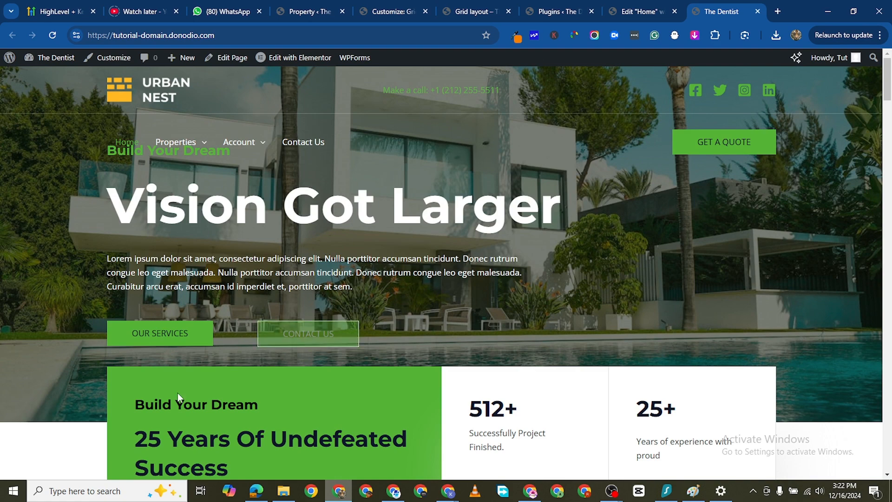
- In the Home page editor, delete the small "Build Your Dream" heading above "Vision Got Larger" in the hero
{"action": "left_click", "coordinate": [637, 21]}
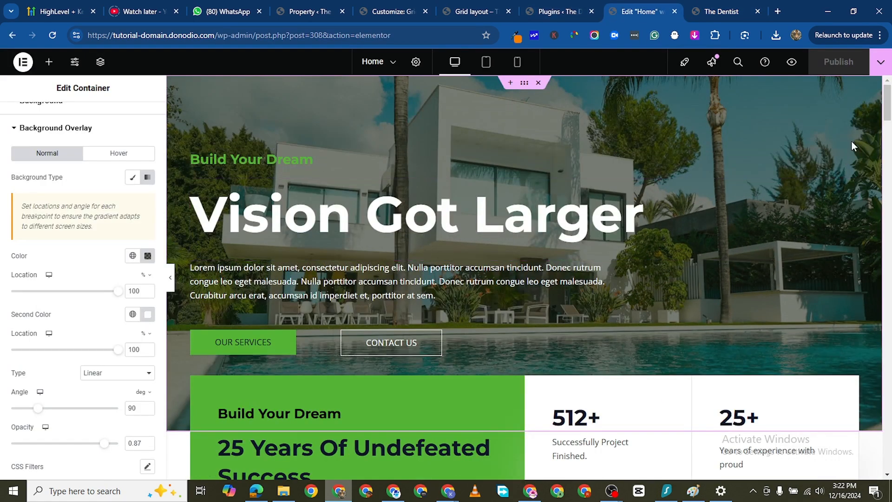
{"action": "right_click", "coordinate": [851, 163]}
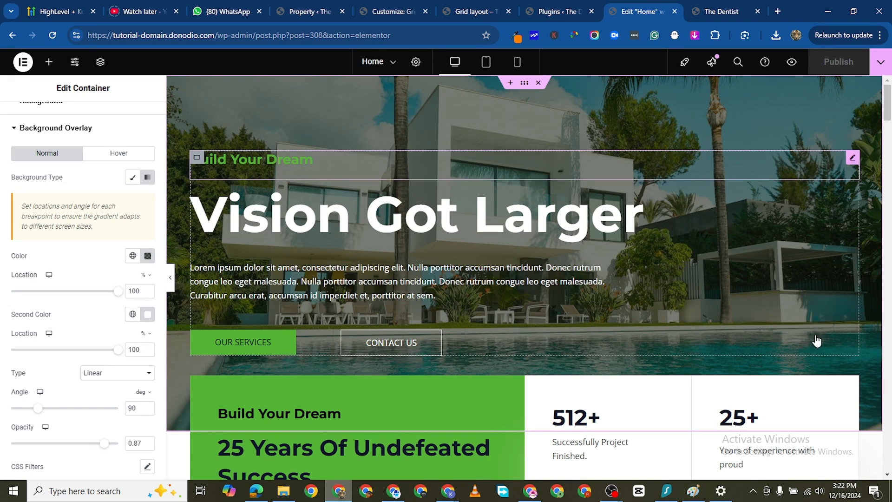
{"action": "left_click", "coordinate": [789, 414]}
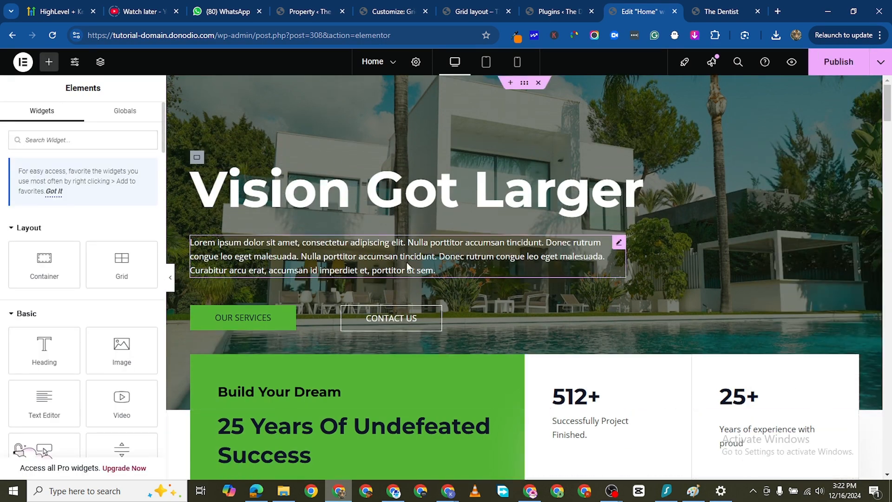
- Shorten the hero's lorem ipsum paragraph by removing everything after the first "Nulla porttitor accumsan tincidunt."
{"action": "left_click", "coordinate": [609, 253]}
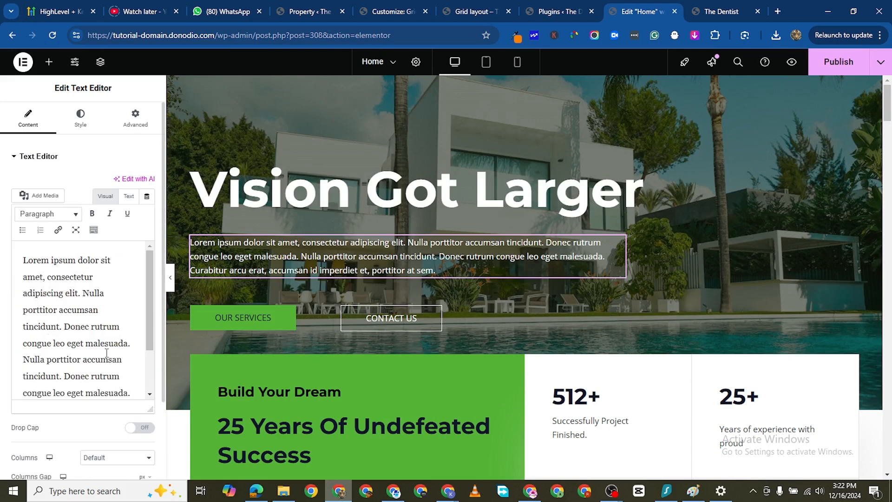
{"action": "scroll", "coordinate": [109, 354], "scroll_direction": "down", "scroll_amount": 2}
{"action": "left_click", "coordinate": [119, 365]}
{"action": "left_click", "coordinate": [67, 265]}
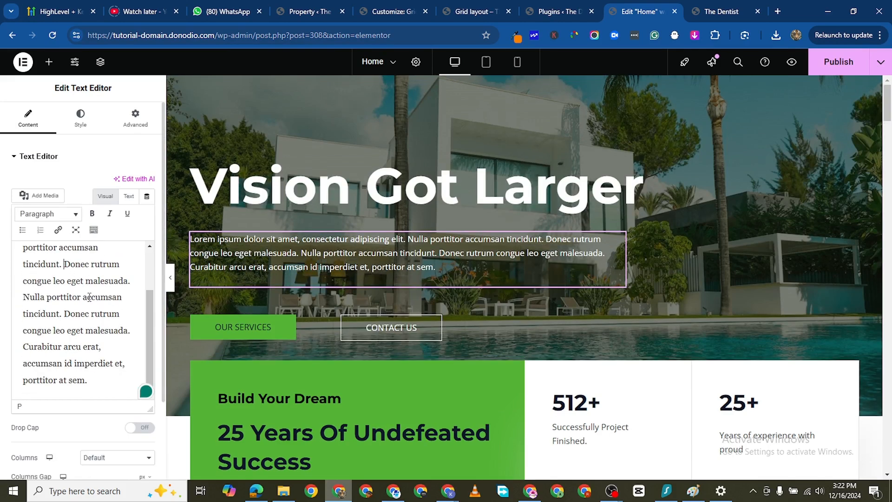
{"action": "left_click", "coordinate": [113, 384], "text": "shift"}
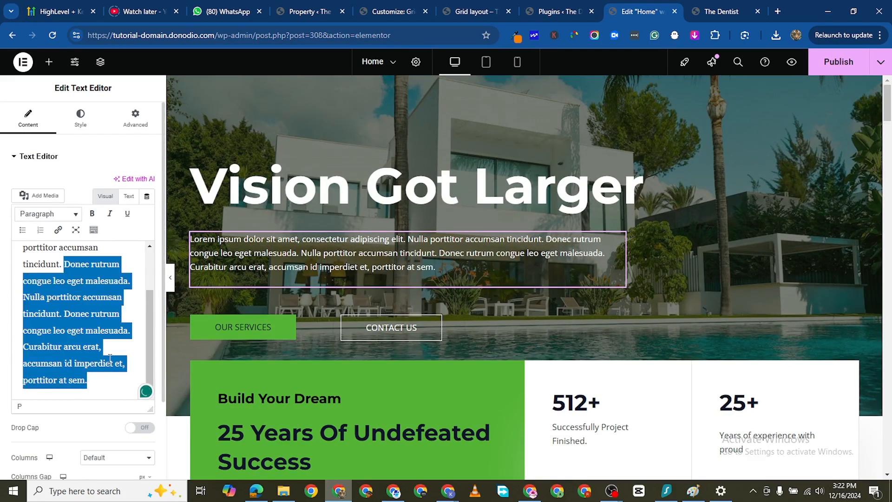
{"action": "key", "text": "BackSpace"}
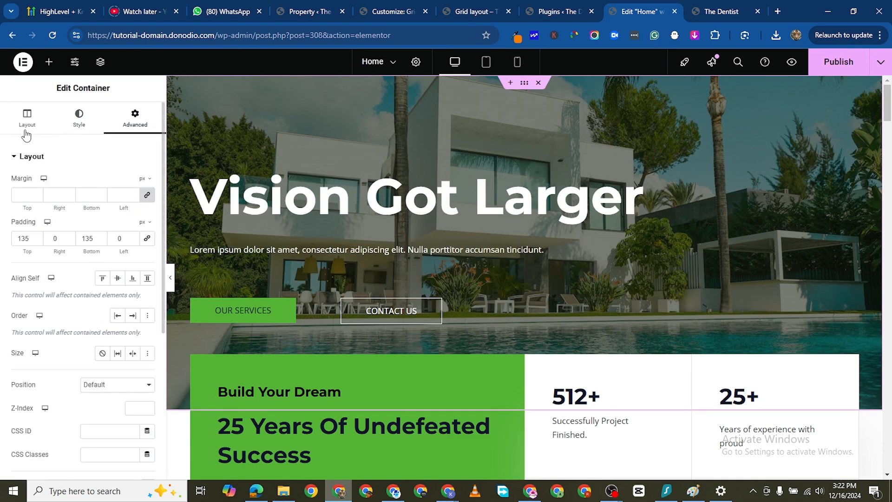
- Set the hero container's minimum height to 650 px and check the published result on the reloaded live homepage
{"action": "left_click", "coordinate": [27, 122]}
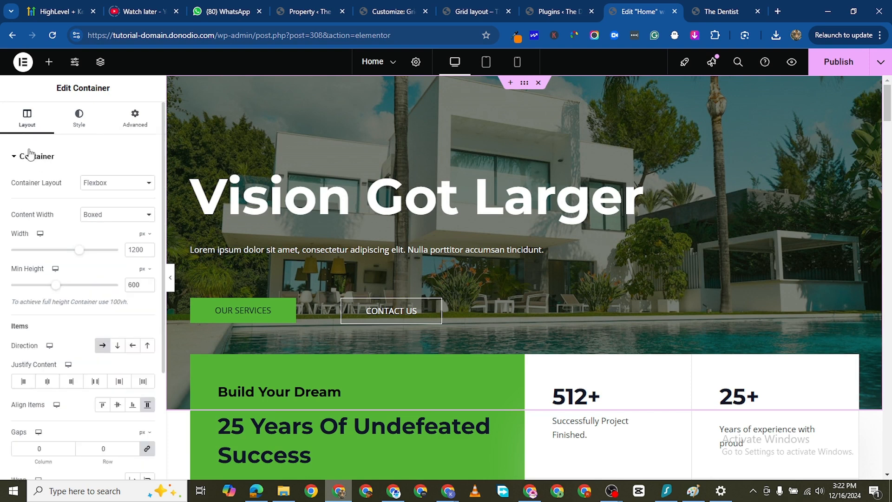
{"action": "left_click", "coordinate": [134, 285]}
{"action": "key", "text": "BackSpace"}
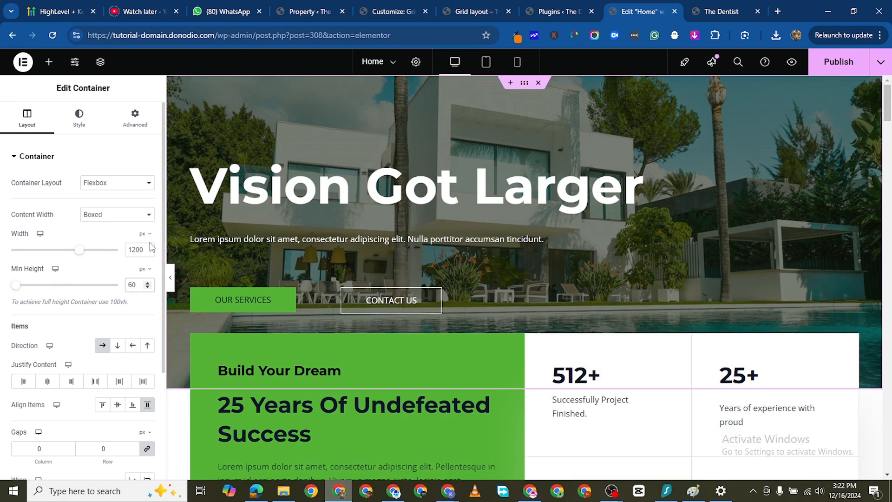
{"action": "type", "text": "5"}
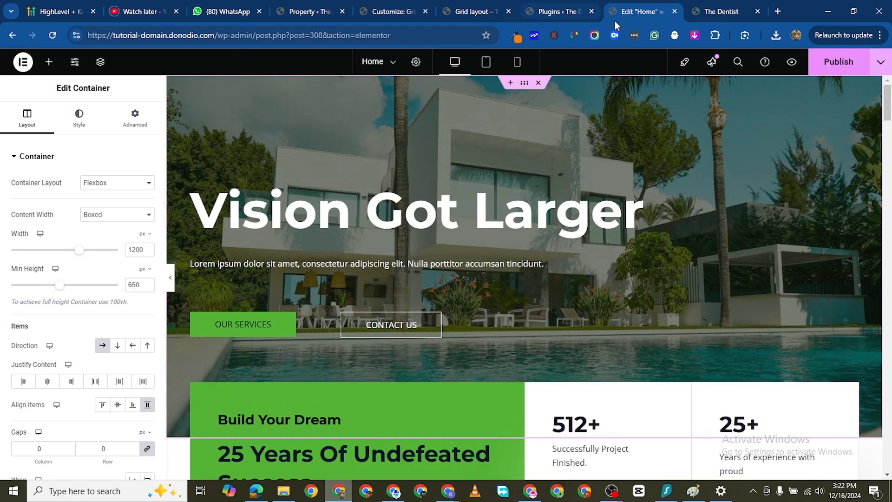
{"action": "left_click", "coordinate": [713, 14]}
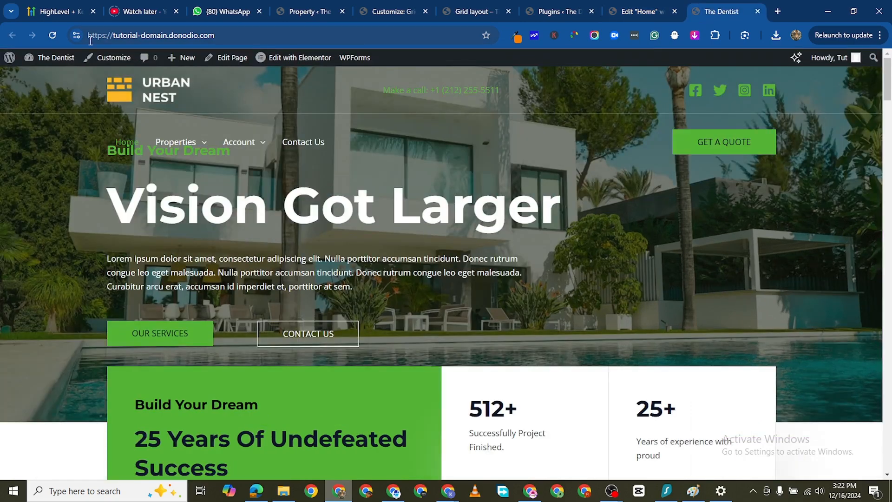
{"action": "left_click", "coordinate": [53, 36]}
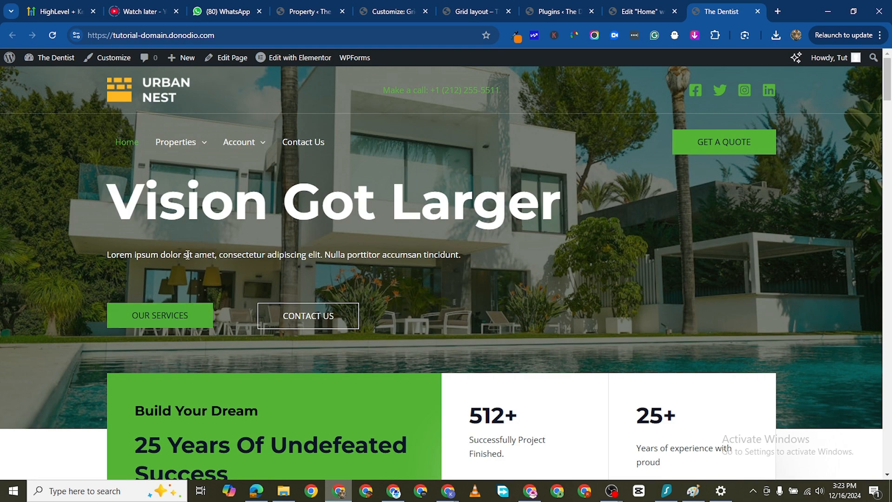
- In the Home page editor, set the top padding of the hero's button container to 0 px
{"action": "left_click", "coordinate": [632, 13]}
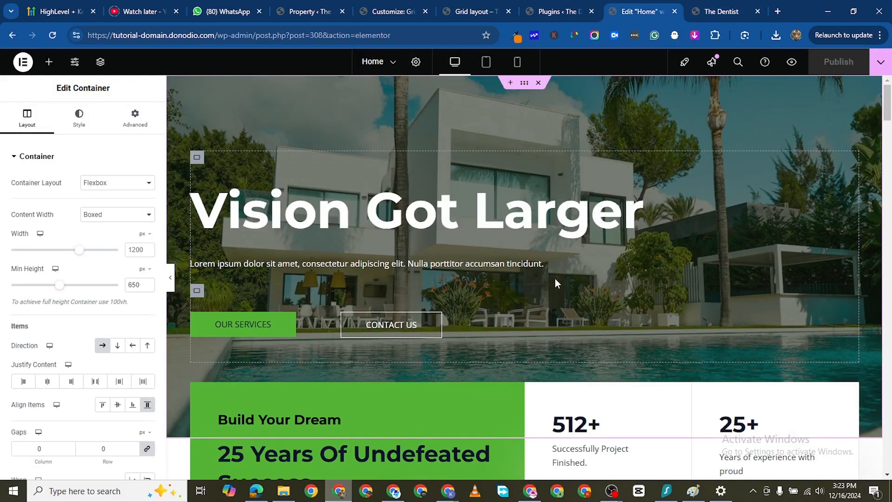
{"action": "left_click", "coordinate": [197, 292]}
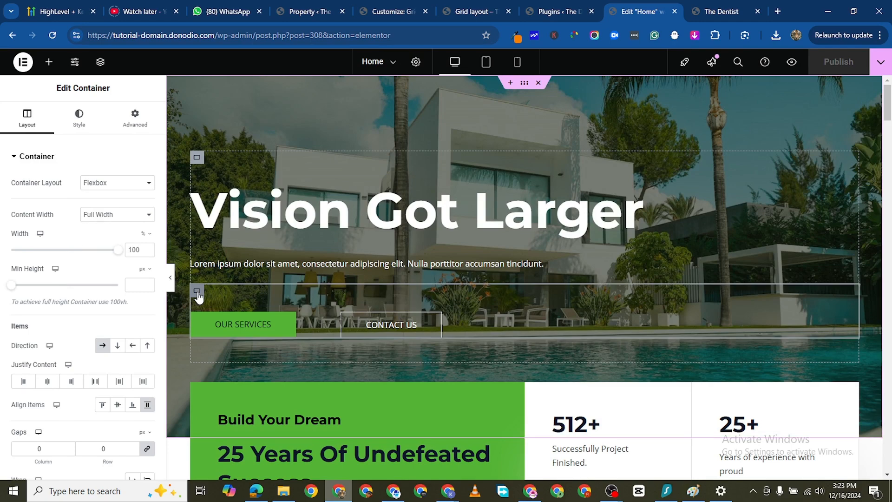
{"action": "left_click", "coordinate": [136, 119]}
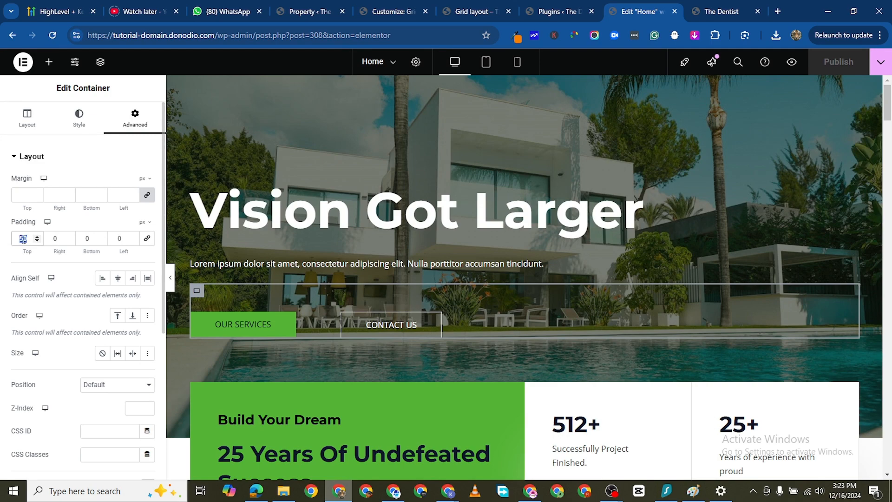
{"action": "type", "text": "0"}
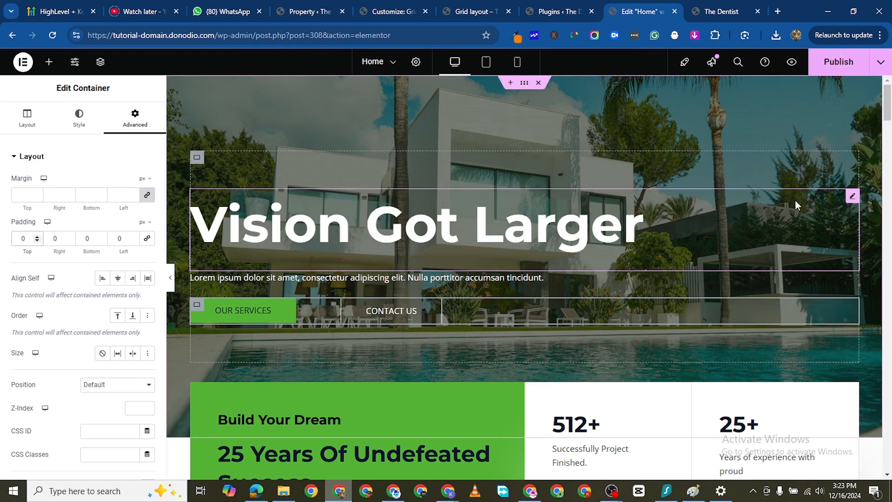
- Reload the live homepage and examine the spacing between the hero heading, paragraph and buttons
{"action": "left_click", "coordinate": [724, 11]}
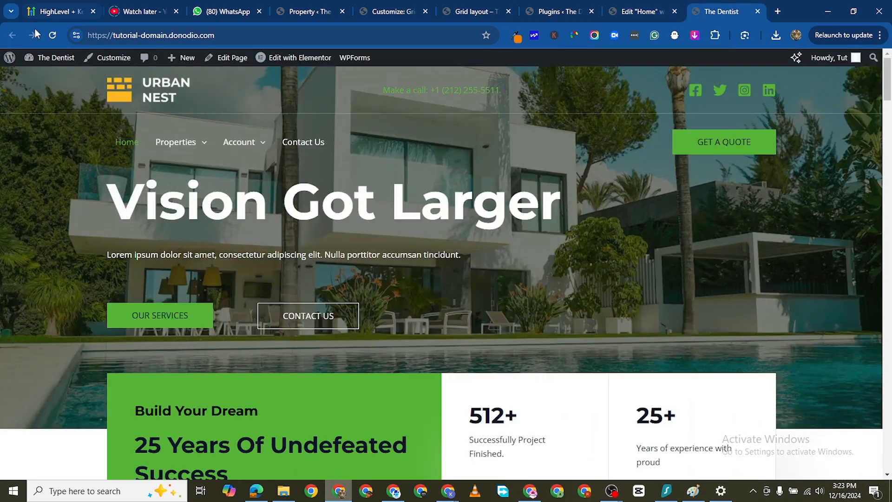
{"action": "left_click", "coordinate": [47, 40]}
{"action": "left_click", "coordinate": [52, 35]}
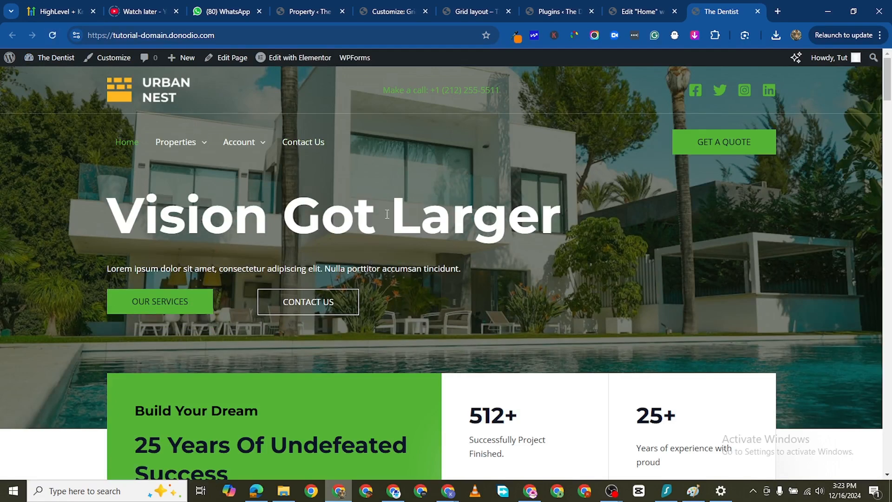
{"action": "scroll", "coordinate": [453, 302], "scroll_direction": "down", "scroll_amount": 1}
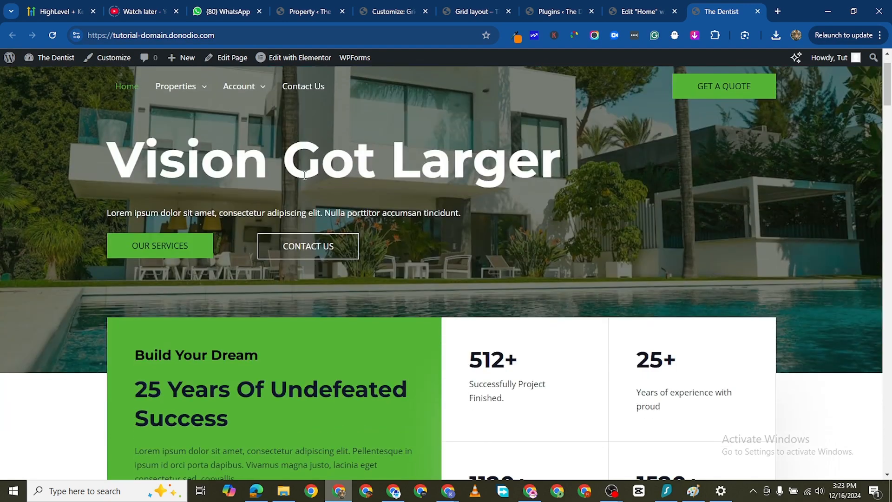
{"action": "scroll", "coordinate": [290, 196], "scroll_direction": "up", "scroll_amount": 1}
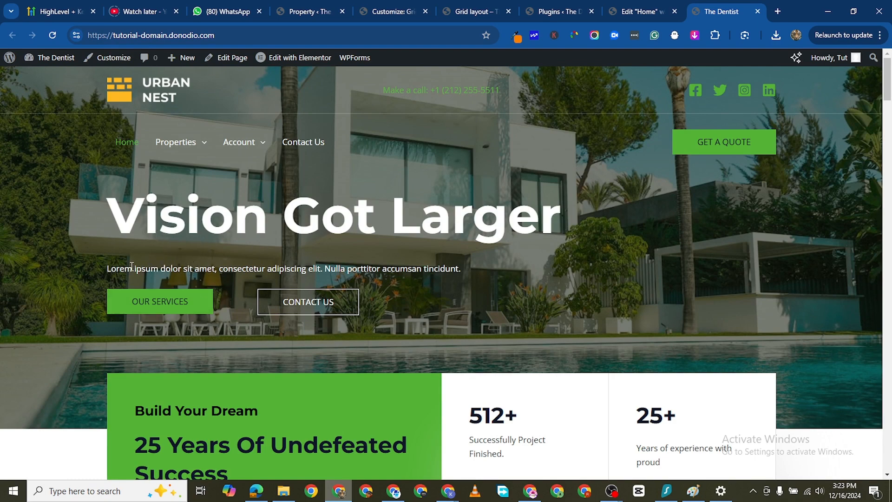
{"action": "left_click_drag", "start_coordinate": [108, 218], "coordinate": [288, 279]}
{"action": "left_click", "coordinate": [327, 200]}
- In the Home page editor, set the bottom padding of the "Vision Got Larger" heading to 10 px
{"action": "left_click", "coordinate": [620, 13]}
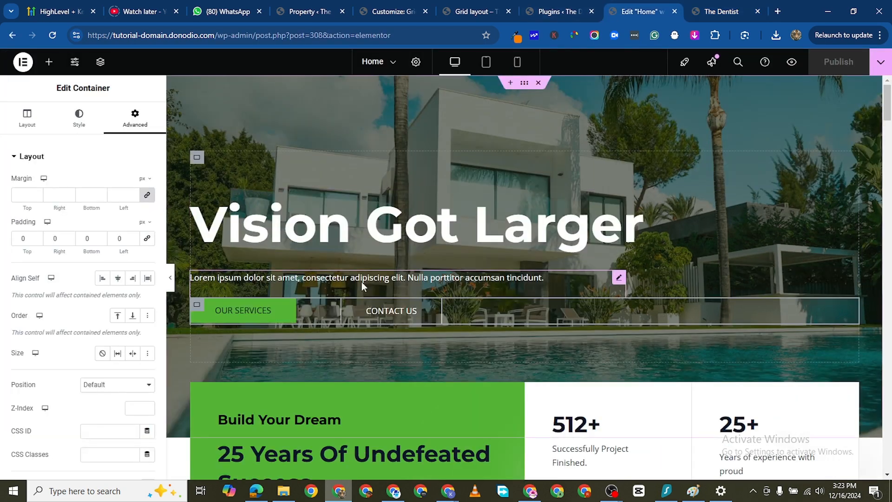
{"action": "left_click", "coordinate": [853, 194]}
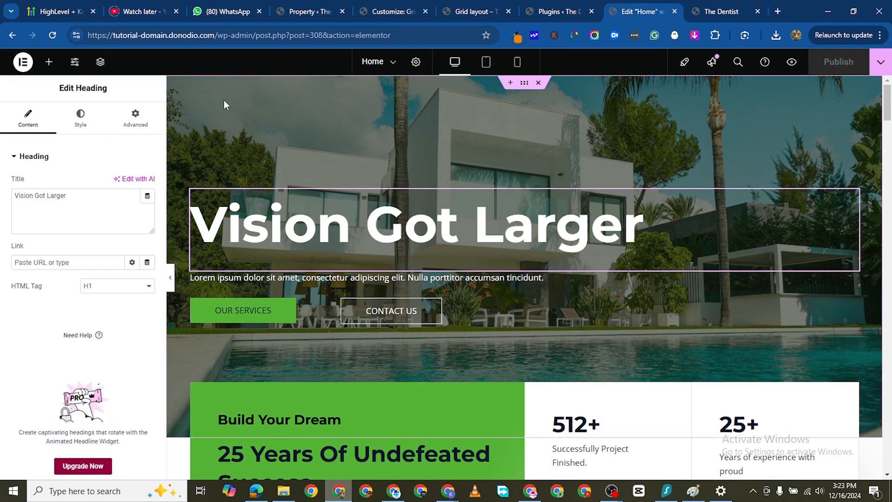
{"action": "left_click", "coordinate": [135, 119]}
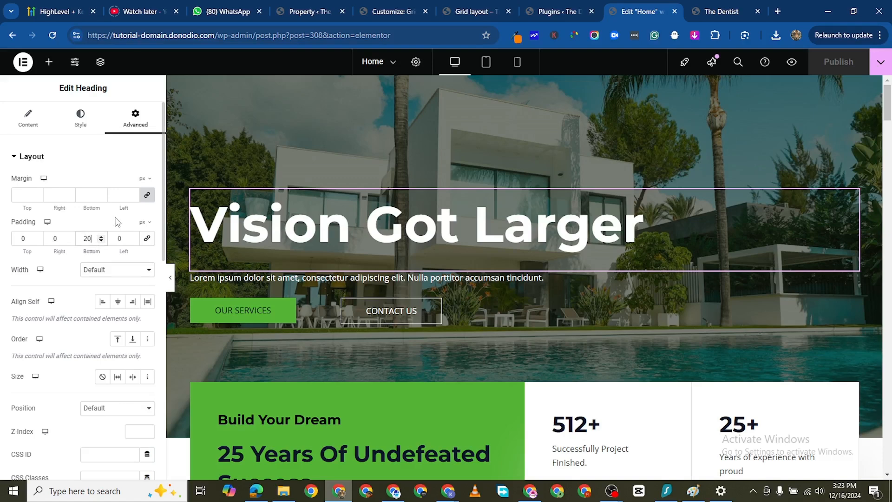
{"action": "key", "text": "BackSpace"}
{"action": "key", "text": "BackSpace"}
{"action": "type", "text": "0"}
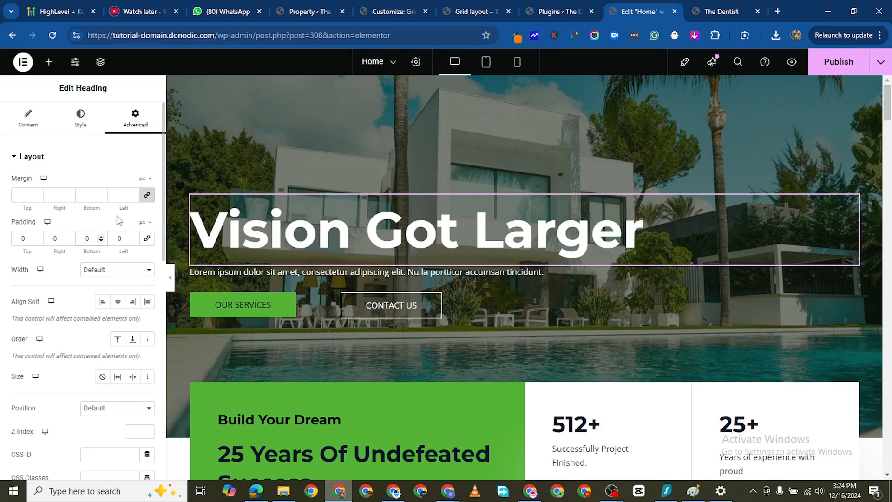
{"action": "type", "text": "10"}
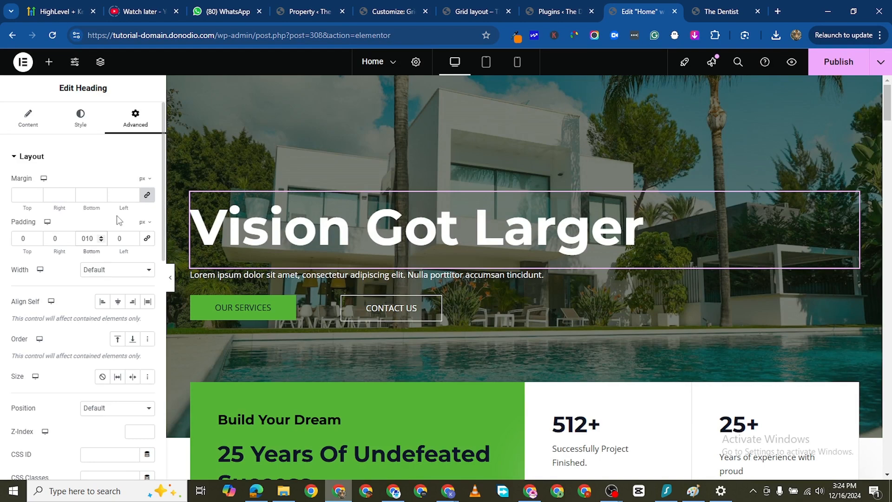
- Reduce the bottom padding of the "Vision Got Larger" heading to 5 px and publish the page
{"action": "key", "text": "BackSpace"}
{"action": "key", "text": "BackSpace"}
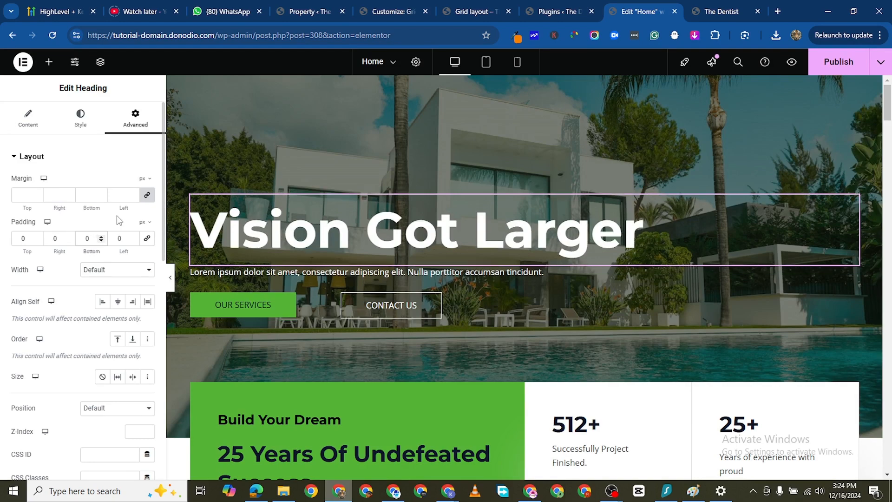
{"action": "type", "text": "5"}
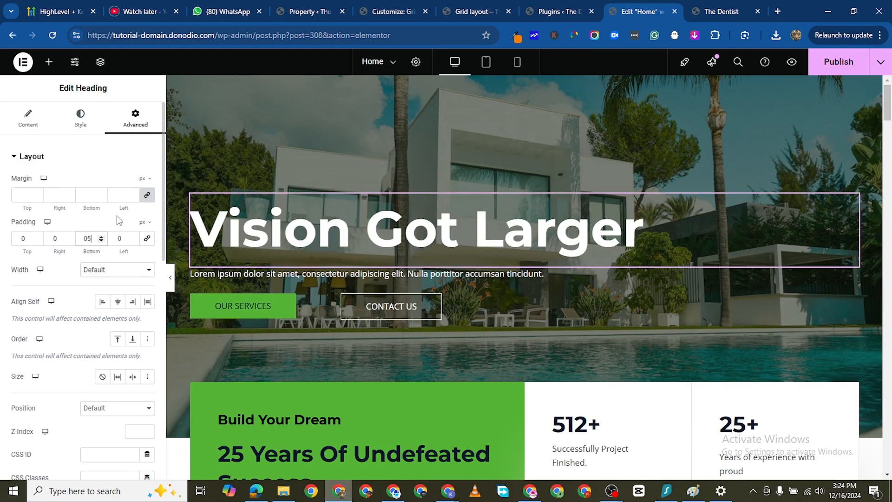
{"action": "left_click", "coordinate": [843, 69]}
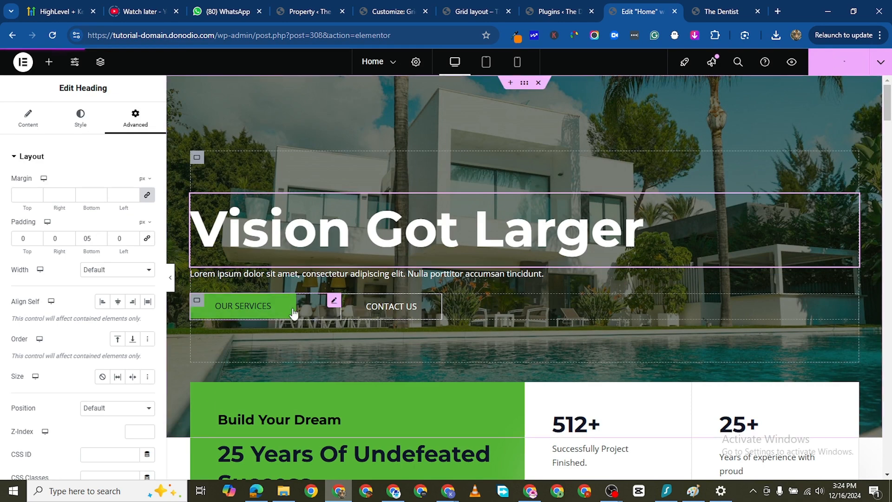
- Set the hero's "Our Services" button text to weight 700 (Bold) and its text color to white
{"action": "left_click", "coordinate": [333, 303]}
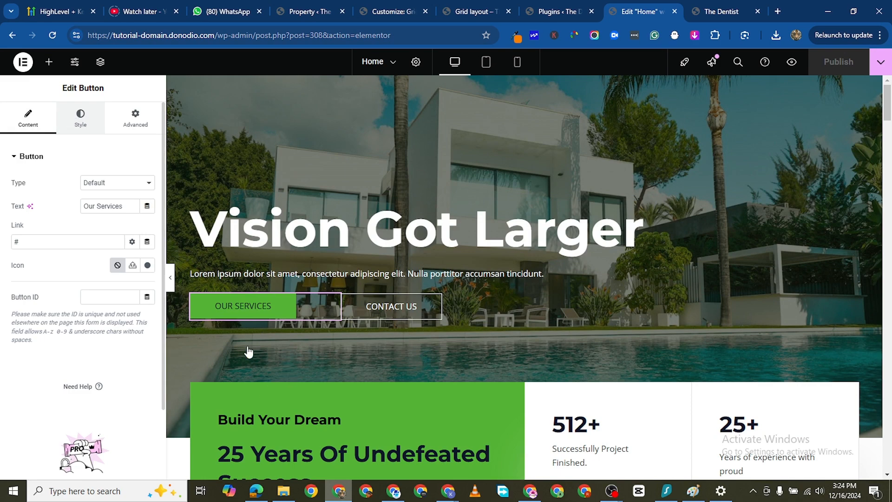
{"action": "left_click", "coordinate": [81, 120]}
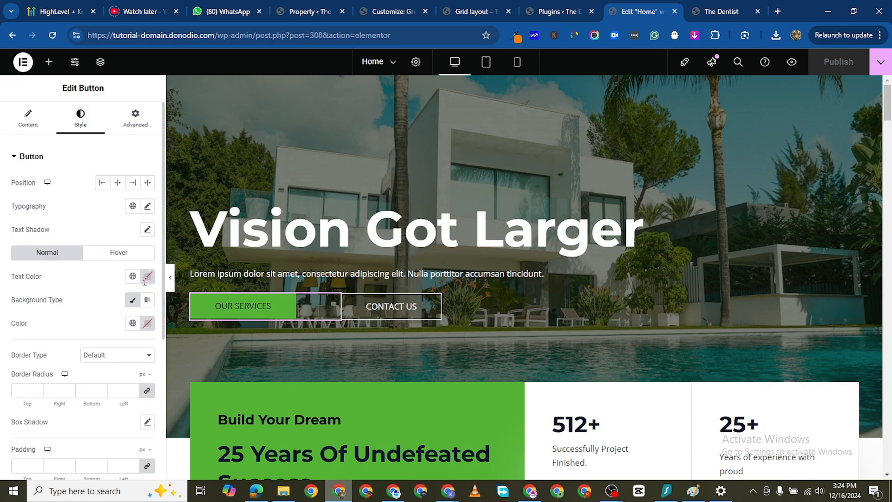
{"action": "left_click", "coordinate": [147, 207]}
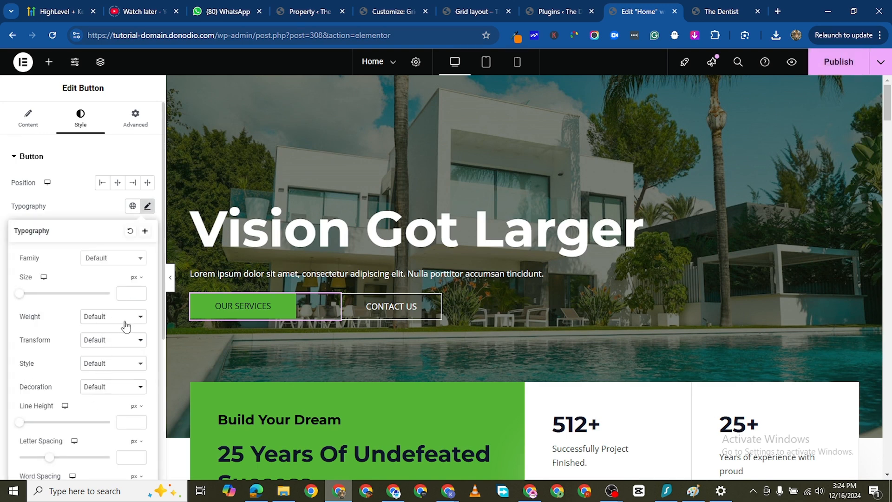
{"action": "left_click", "coordinate": [96, 317]}
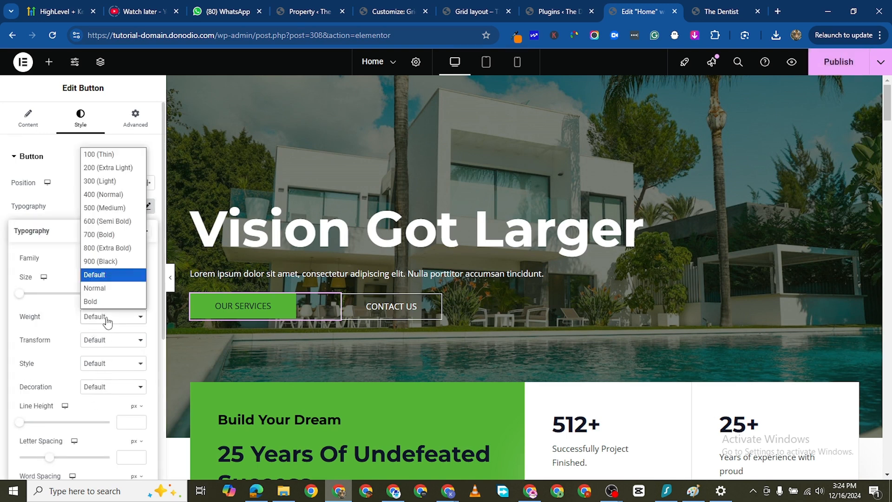
{"action": "left_click", "coordinate": [110, 234]}
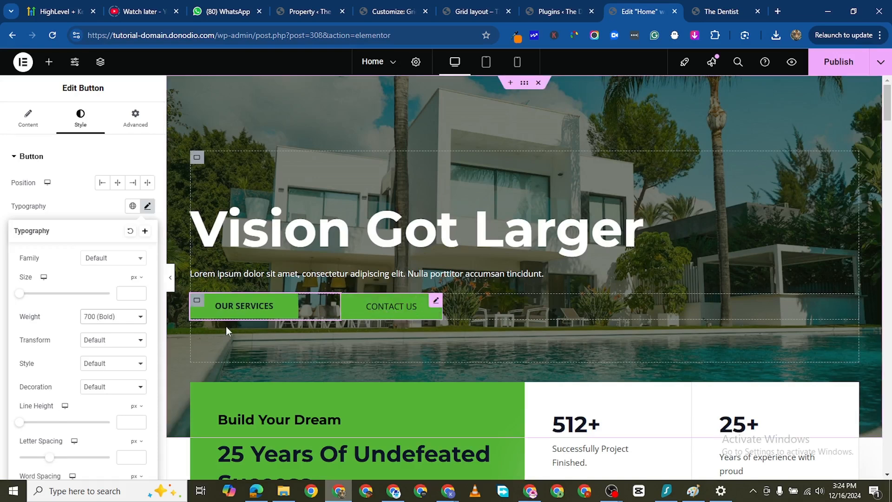
{"action": "left_click", "coordinate": [70, 200]}
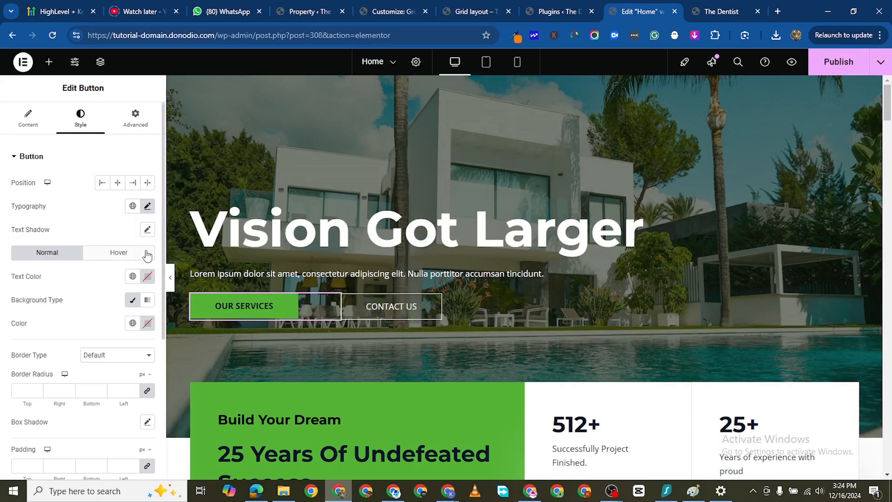
{"action": "left_click", "coordinate": [148, 276]}
{"action": "left_click_drag", "start_coordinate": [103, 323], "coordinate": [64, 317]}
{"action": "left_click", "coordinate": [1, 314]}
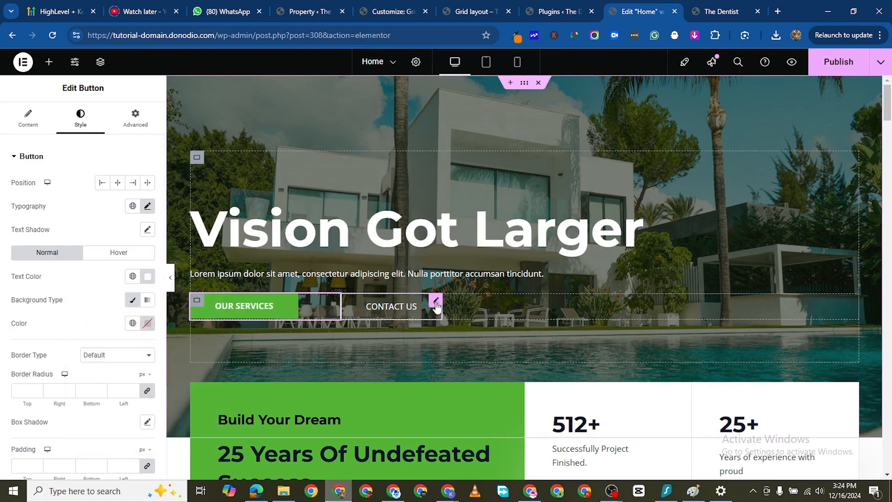
- Set the hero's "Contact Us" button text to weight 700 (Bold) and publish the page
{"action": "left_click", "coordinate": [437, 303]}
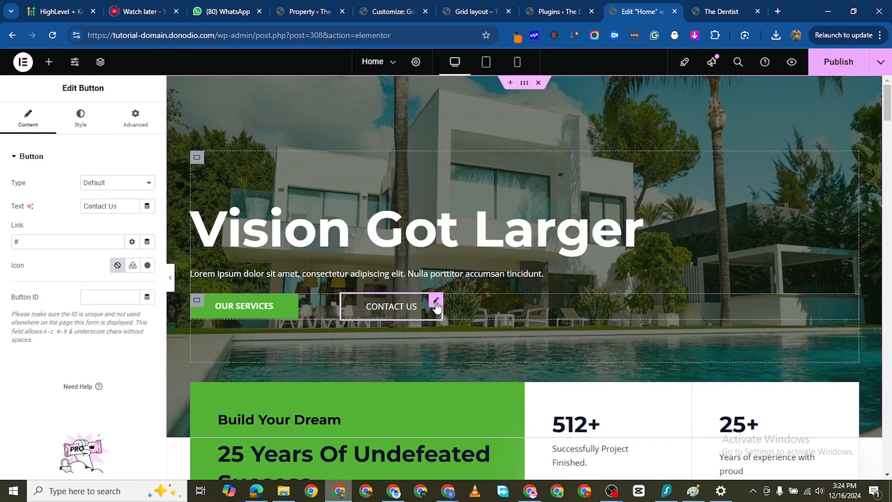
{"action": "left_click", "coordinate": [81, 134]}
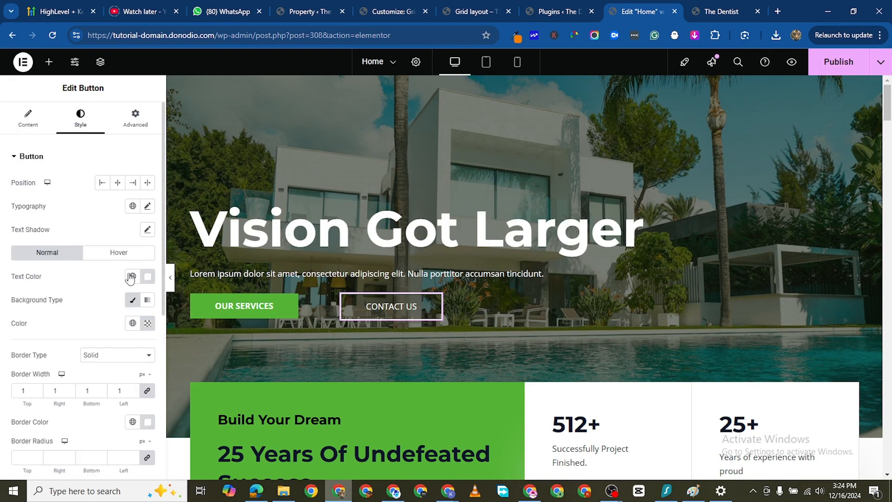
{"action": "left_click", "coordinate": [147, 206]}
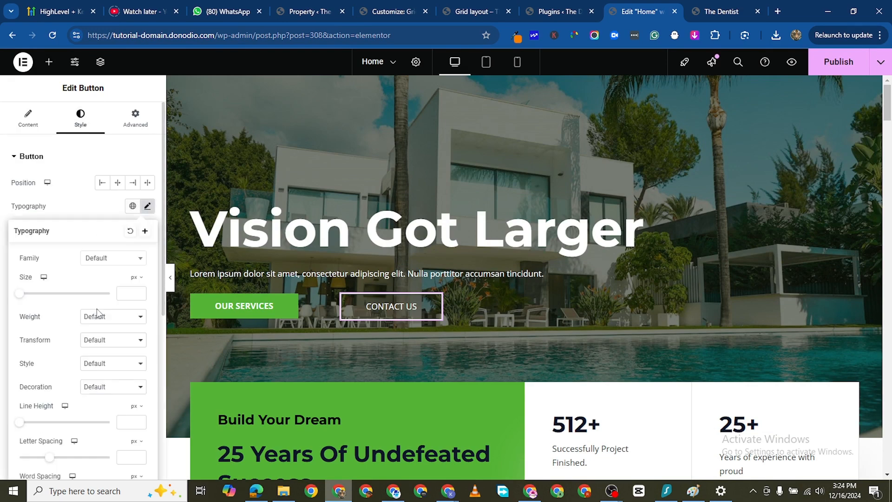
{"action": "left_click", "coordinate": [97, 316]}
{"action": "left_click", "coordinate": [111, 234]}
{"action": "left_click", "coordinate": [827, 60]}
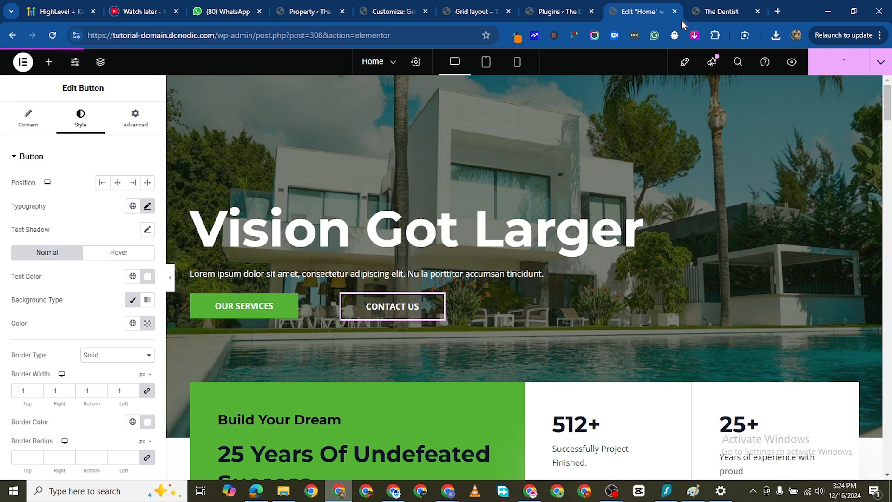
- Reload the live homepage and examine the hero buttons and the green statistics section beneath them
{"action": "left_click", "coordinate": [718, 13]}
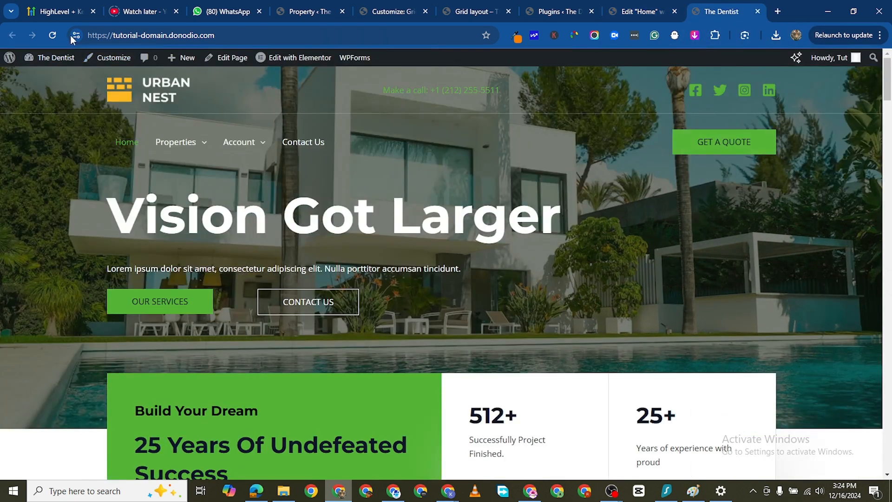
{"action": "left_click", "coordinate": [53, 36]}
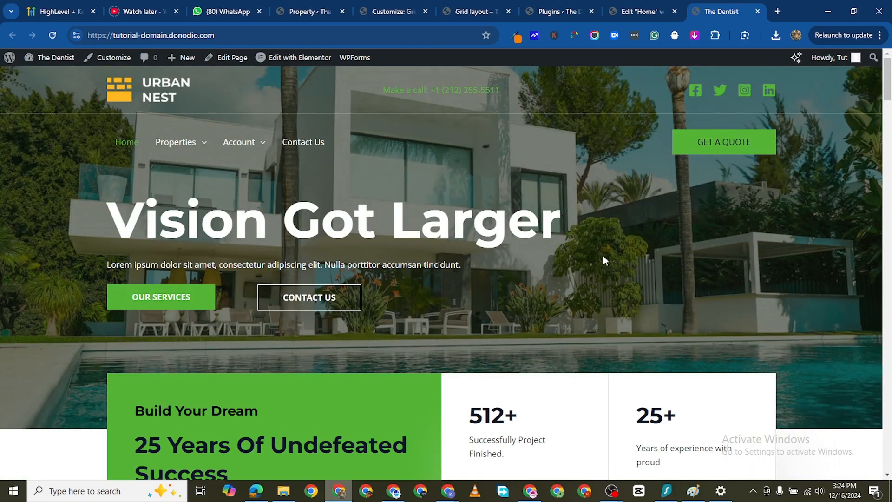
{"action": "scroll", "coordinate": [575, 280], "scroll_direction": "down", "scroll_amount": 2}
{"action": "scroll", "coordinate": [573, 279], "scroll_direction": "up", "scroll_amount": 2}
{"action": "scroll", "coordinate": [572, 277], "scroll_direction": "down", "scroll_amount": 4}
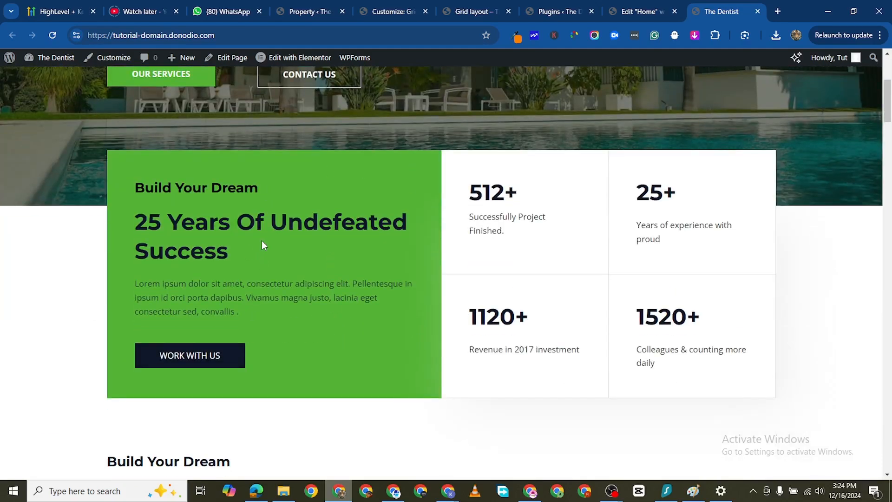
{"action": "scroll", "coordinate": [318, 242], "scroll_direction": "up", "scroll_amount": 1}
- In the Home page editor, set the text color of the "25 Years Of Undefeated Success" heading to white
{"action": "left_click", "coordinate": [648, 13]}
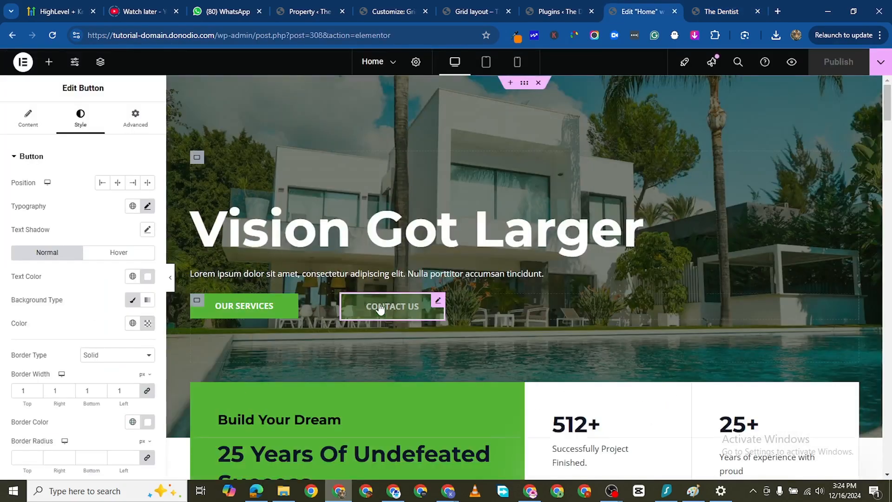
{"action": "scroll", "coordinate": [361, 416], "scroll_direction": "down", "scroll_amount": 3}
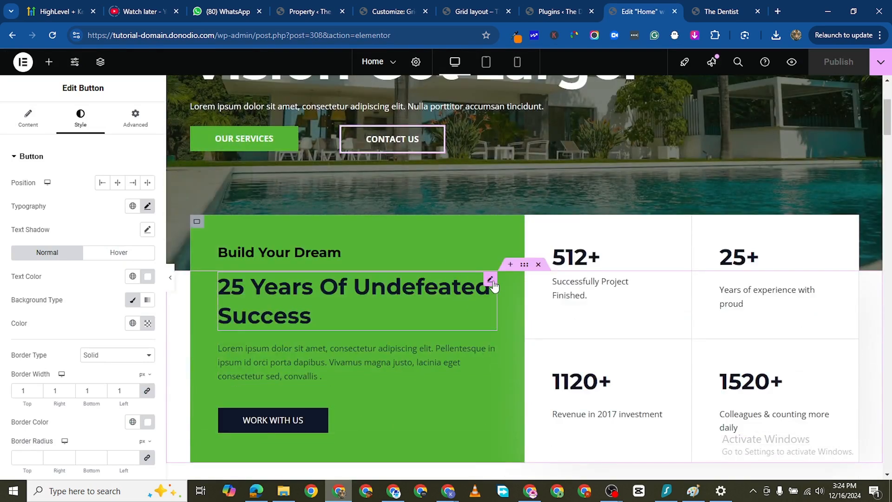
{"action": "left_click", "coordinate": [491, 285]}
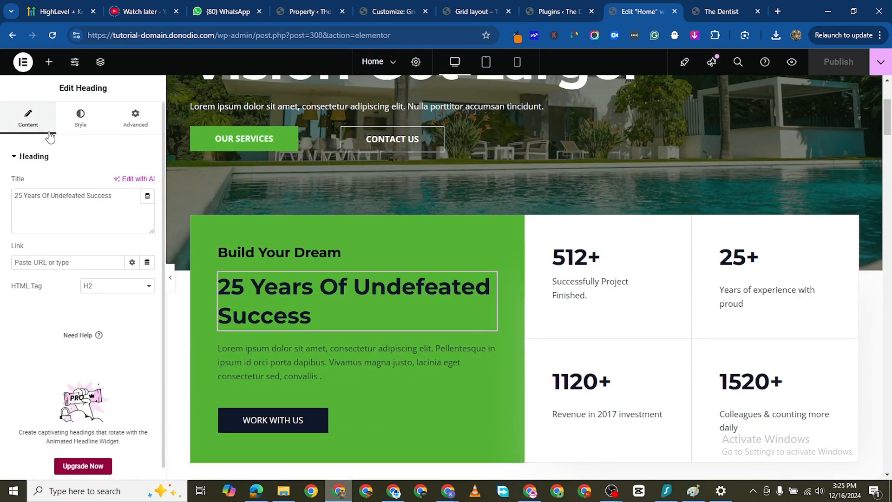
{"action": "left_click", "coordinate": [80, 119]}
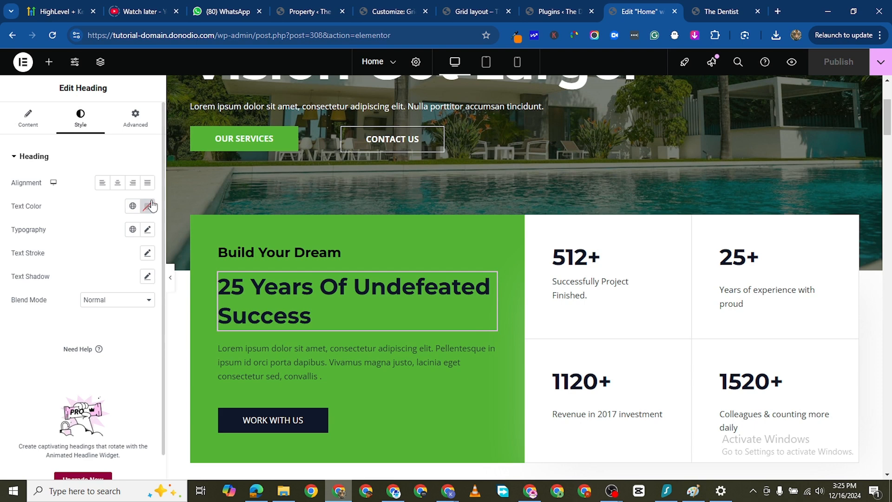
{"action": "left_click", "coordinate": [147, 206]}
{"action": "type", "text": "#FFFFFF"}
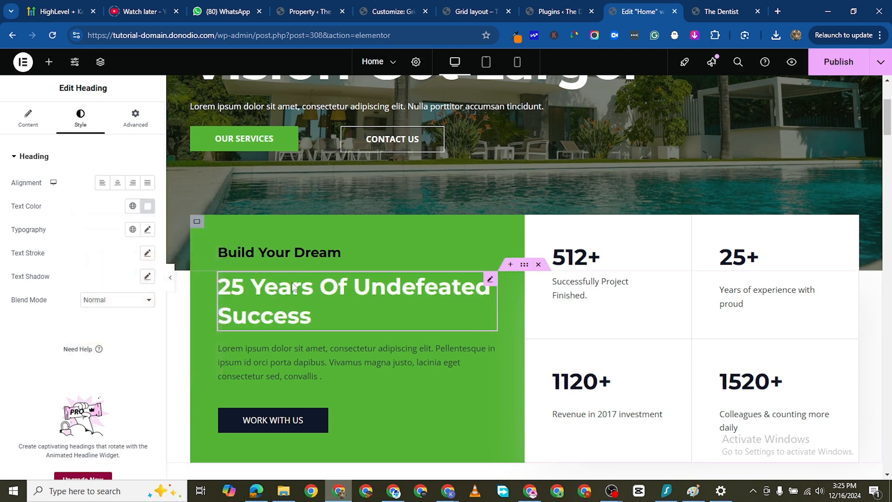
- Set the text color of the "Build Your Dream" heading in the green box to white
{"action": "left_click", "coordinate": [327, 250]}
{"action": "left_click", "coordinate": [80, 119]}
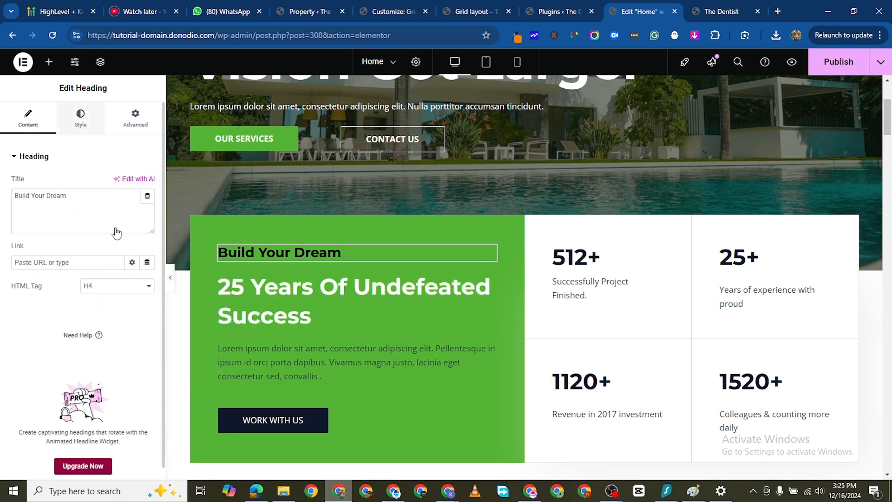
{"action": "left_click_drag", "start_coordinate": [121, 270], "coordinate": [69, 237]}
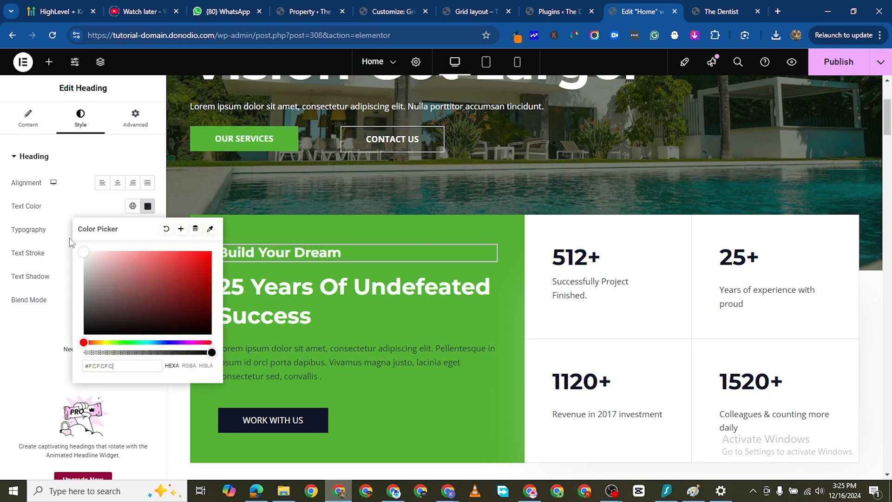
{"action": "left_click", "coordinate": [2, 412]}
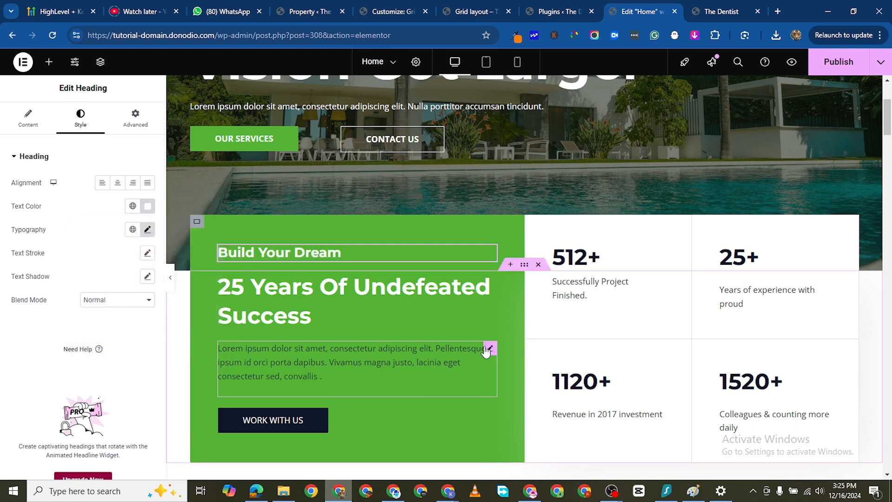
- Set the green box's paragraph text color to #FFFFFF and its font weight to 500 (Medium)
{"action": "left_click", "coordinate": [486, 349]}
{"action": "left_click", "coordinate": [80, 119]}
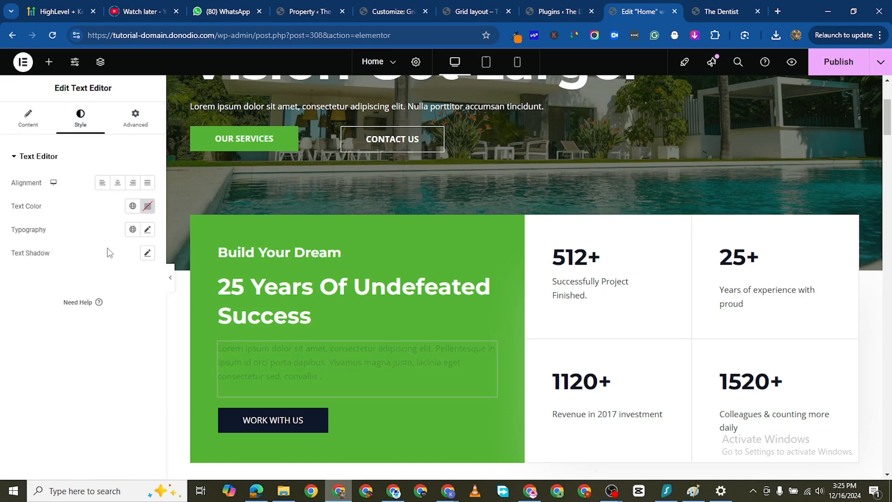
{"action": "left_click", "coordinate": [147, 206]}
{"action": "left_click_drag", "start_coordinate": [104, 301], "coordinate": [7, 206]}
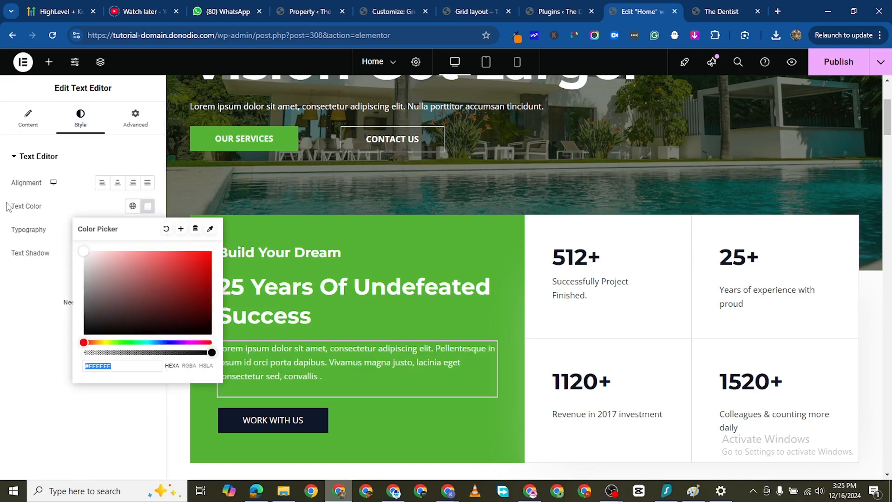
{"action": "left_click", "coordinate": [95, 387]}
{"action": "left_click", "coordinate": [147, 233]}
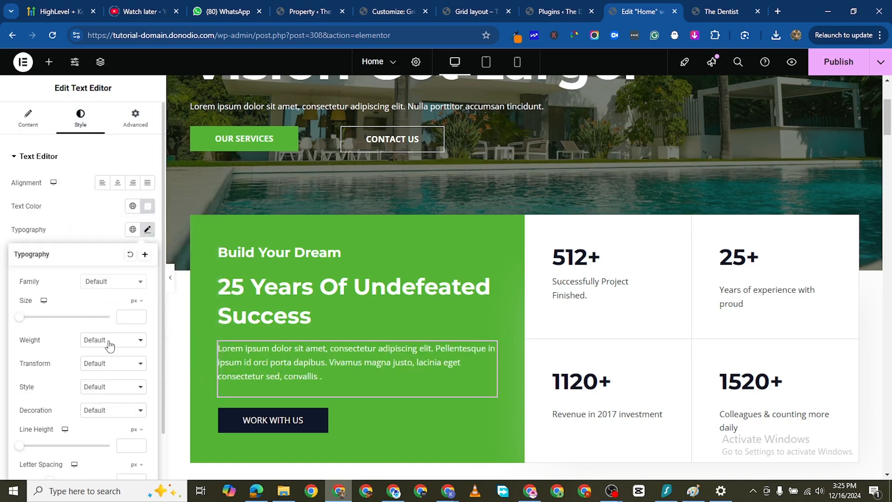
{"action": "left_click", "coordinate": [110, 340]}
{"action": "left_click", "coordinate": [2, 303]}
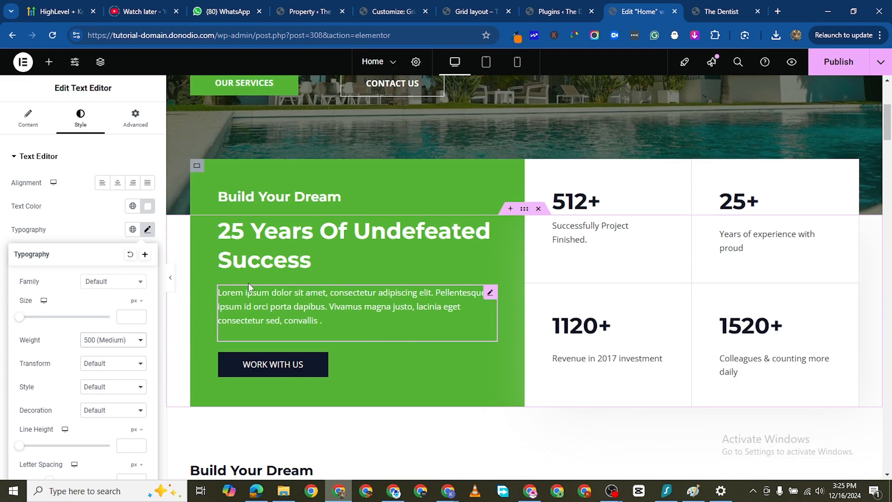
- Publish the page and delete the second row of service cards (Conslutancy, Architecture, Crane Service) from the Quality Services section
{"action": "scroll", "coordinate": [424, 334], "scroll_direction": "down", "scroll_amount": 7}
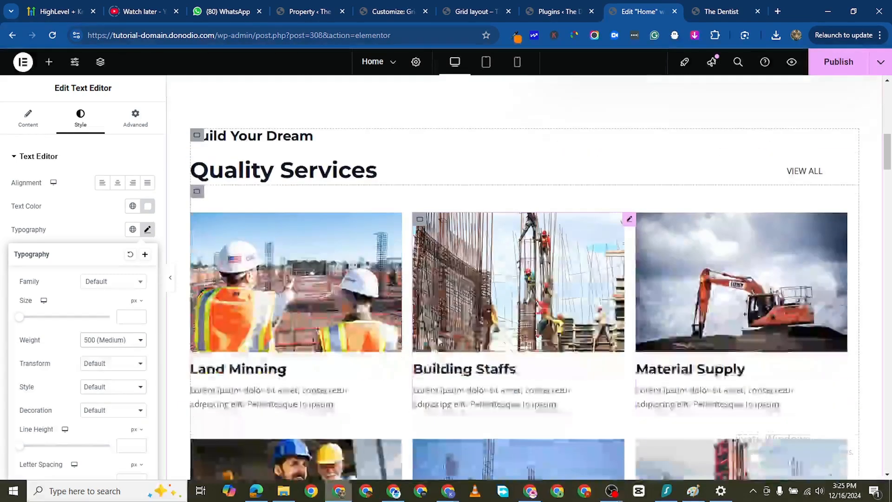
{"action": "scroll", "coordinate": [356, 194], "scroll_direction": "down", "scroll_amount": 1}
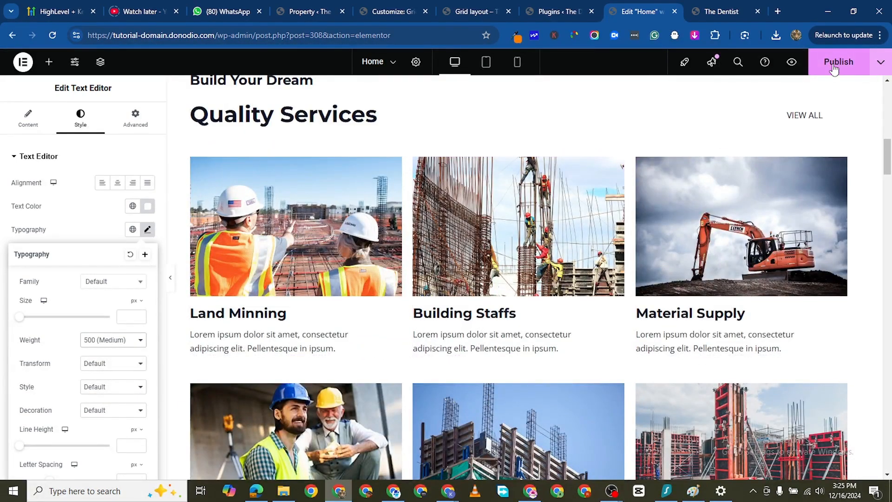
{"action": "scroll", "coordinate": [509, 340], "scroll_direction": "down", "scroll_amount": 4}
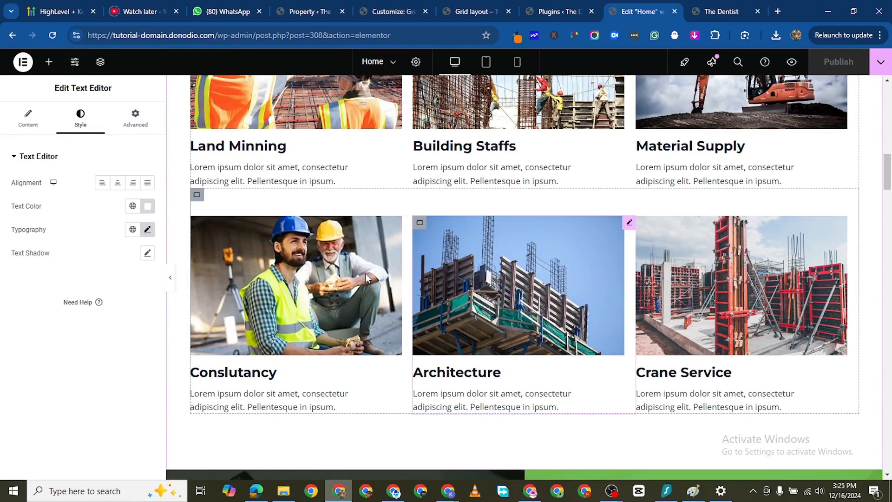
{"action": "scroll", "coordinate": [242, 347], "scroll_direction": "up", "scroll_amount": 3}
{"action": "scroll", "coordinate": [241, 346], "scroll_direction": "up", "scroll_amount": 1}
{"action": "scroll", "coordinate": [196, 316], "scroll_direction": "down", "scroll_amount": 2}
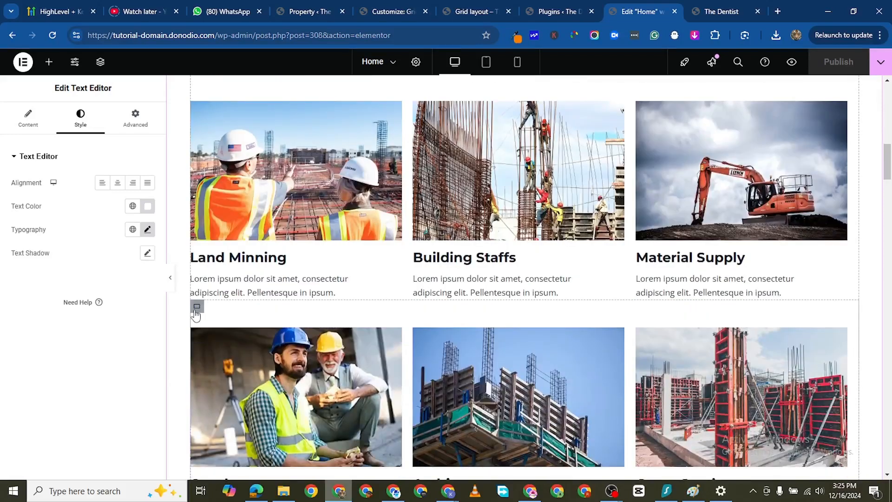
{"action": "right_click", "coordinate": [197, 307]}
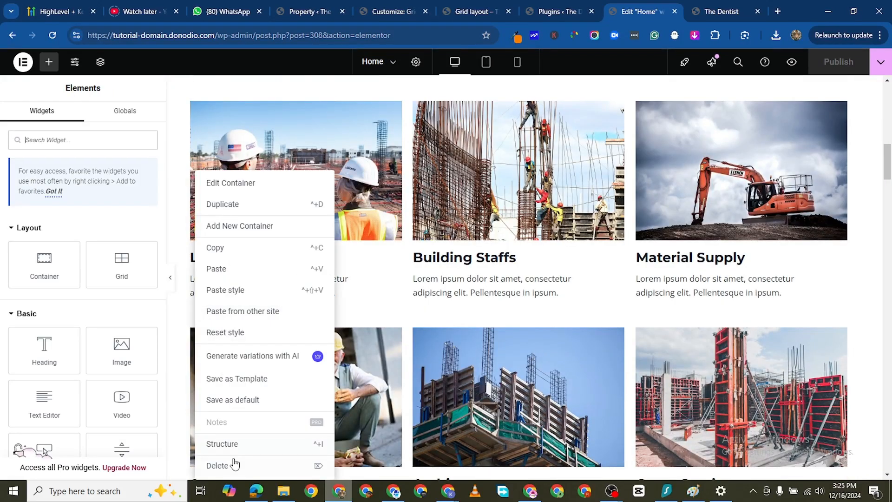
{"action": "left_click", "coordinate": [217, 465]}
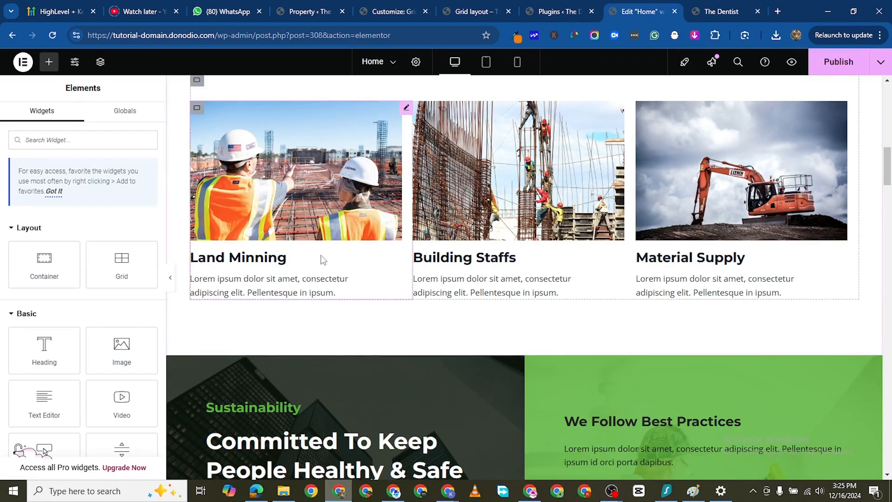
- Replace the "Land Minning" card's image in the Quality Services section with an upload of pexels-pixabay-259588 from the Downloads folder
{"action": "scroll", "coordinate": [399, 163], "scroll_direction": "up", "scroll_amount": 1}
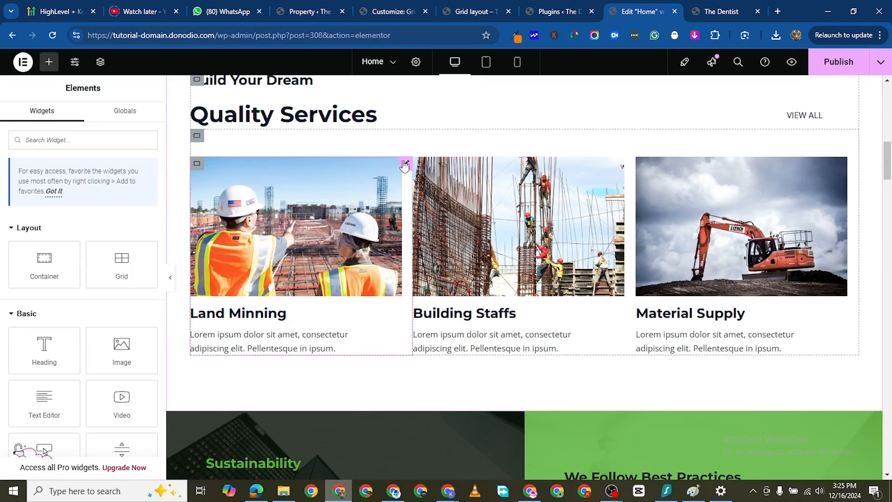
{"action": "left_click", "coordinate": [405, 164]}
{"action": "left_click", "coordinate": [93, 225]}
{"action": "left_click", "coordinate": [163, 105]}
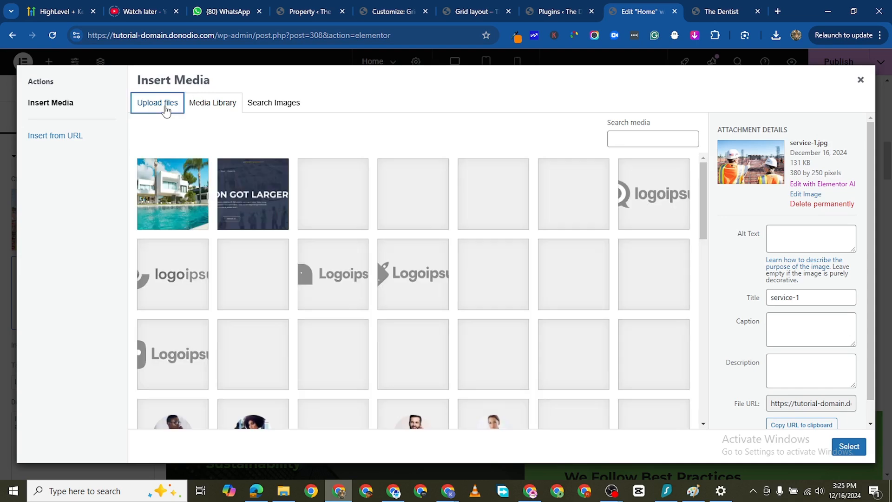
{"action": "left_click", "coordinate": [496, 273]}
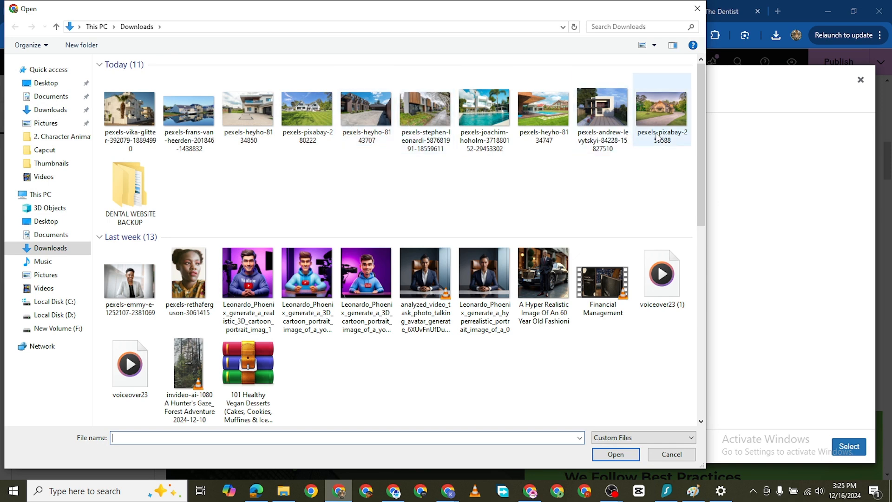
{"action": "left_click", "coordinate": [669, 125]}
{"action": "left_click", "coordinate": [615, 454]}
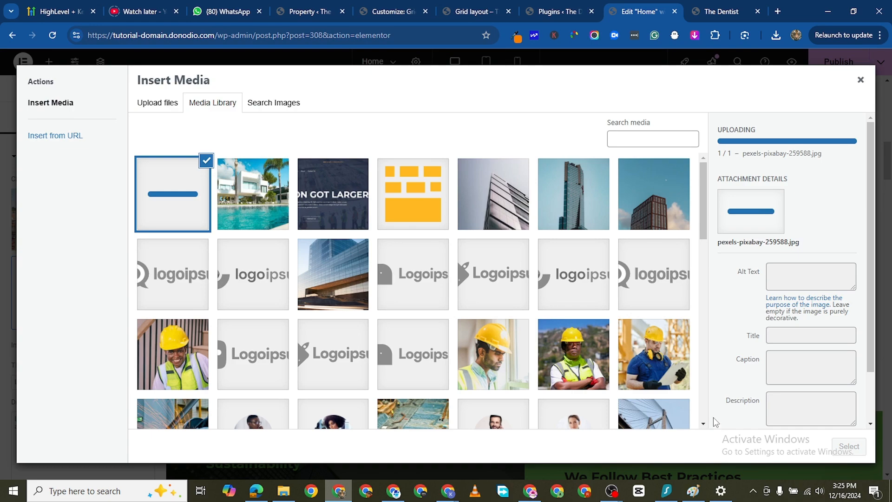
{"action": "left_click", "coordinate": [849, 446]}
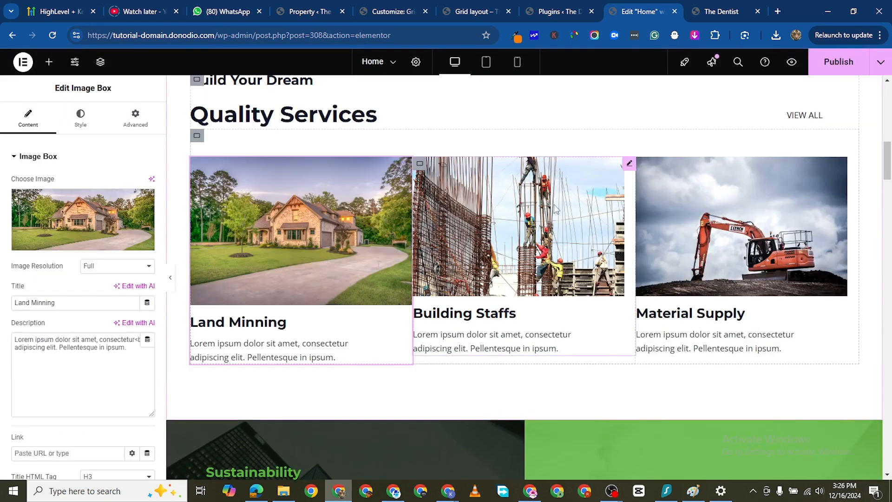
- Replace the "Building Staffs" card's image with an upload of pexels-heyho-8134747 from the Downloads folder
{"action": "left_click", "coordinate": [629, 165]}
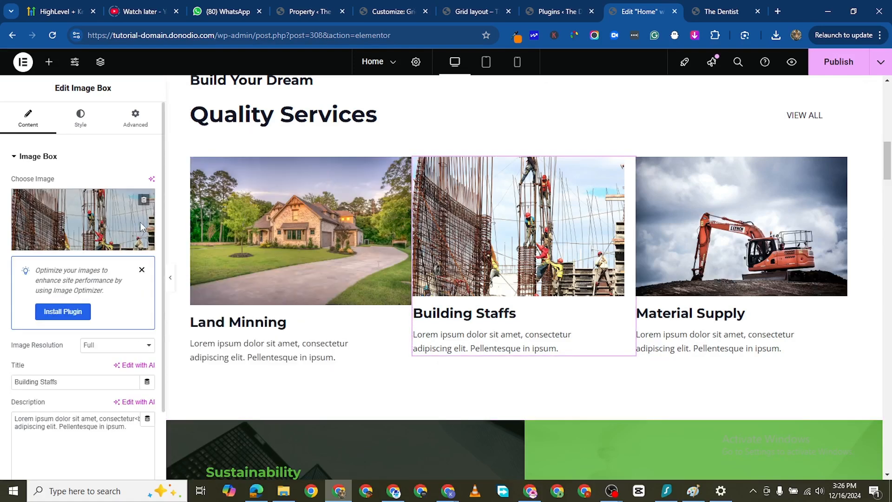
{"action": "left_click", "coordinate": [141, 224]}
{"action": "left_click", "coordinate": [160, 103]}
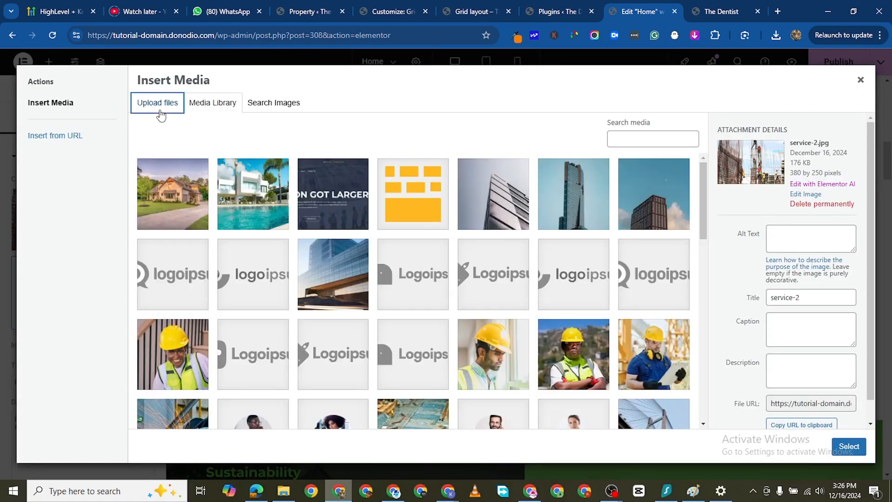
{"action": "left_click", "coordinate": [483, 267]}
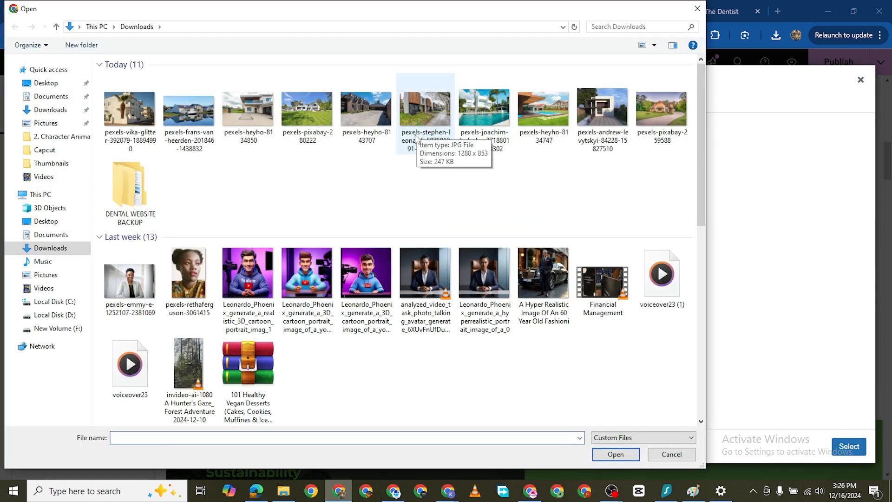
{"action": "double_click", "coordinate": [543, 135]}
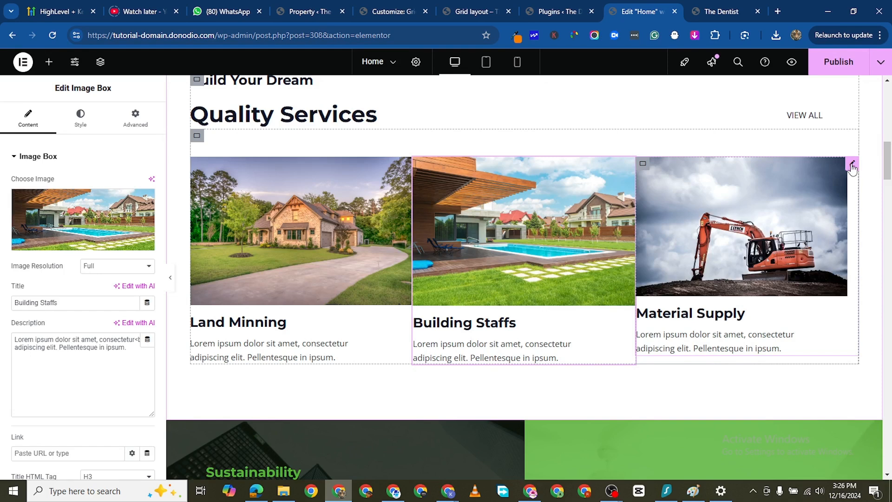
- Replace the "Material Supply" card's image with an upload of pexels-heyho-8134850 from the Downloads folder
{"action": "left_click", "coordinate": [852, 165]}
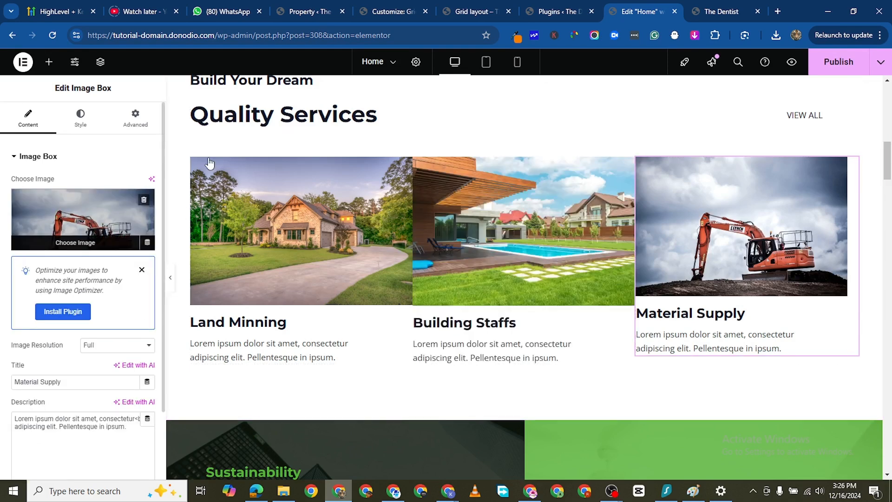
{"action": "left_click", "coordinate": [111, 212]}
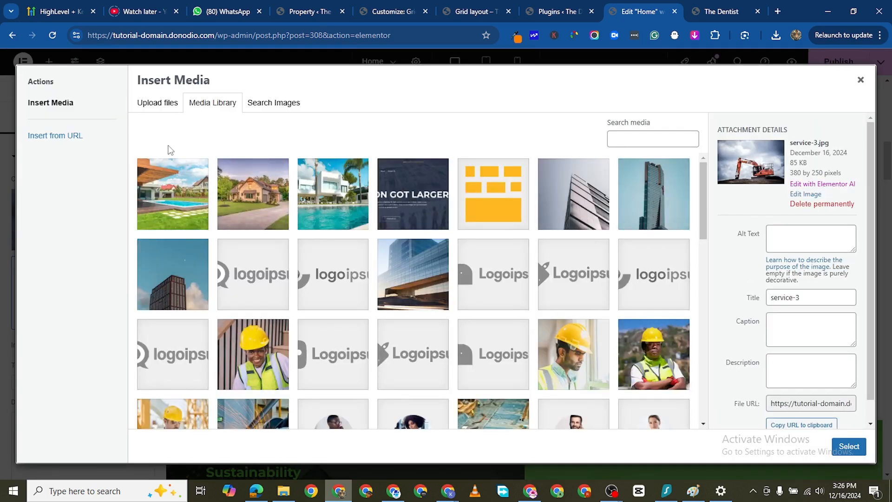
{"action": "left_click", "coordinate": [158, 103]}
{"action": "left_click", "coordinate": [526, 254]}
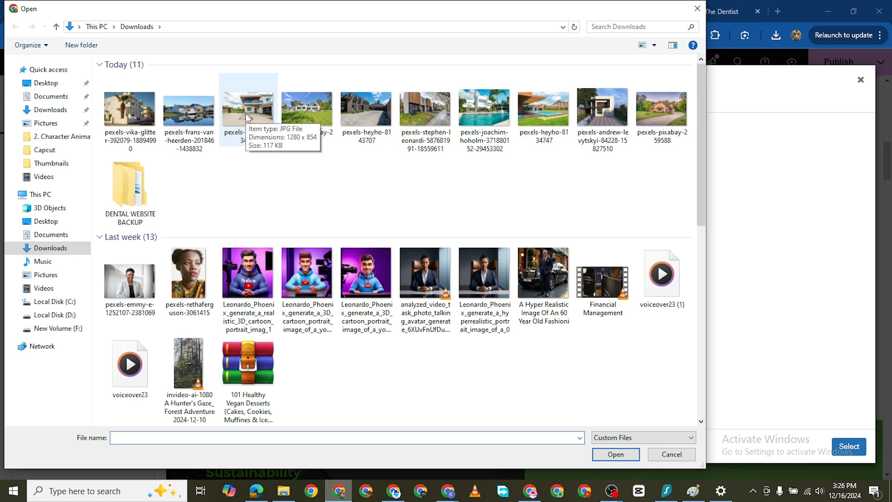
{"action": "double_click", "coordinate": [246, 113]}
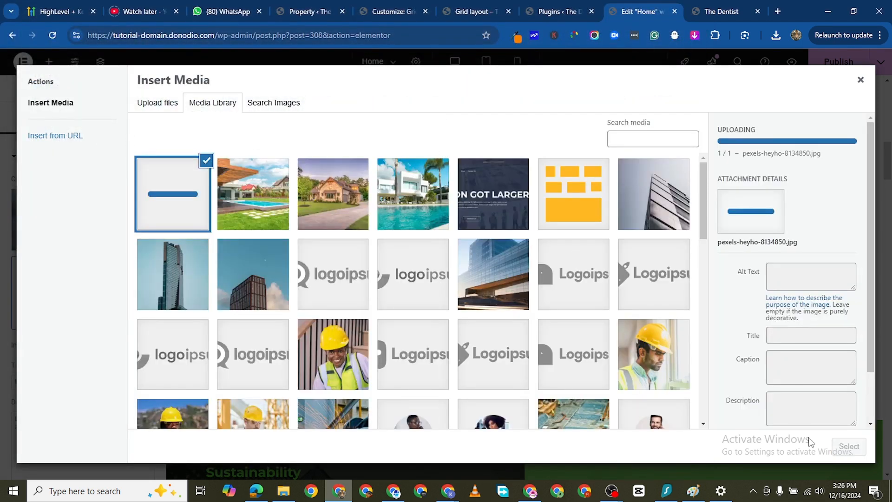
{"action": "left_click", "coordinate": [849, 446]}
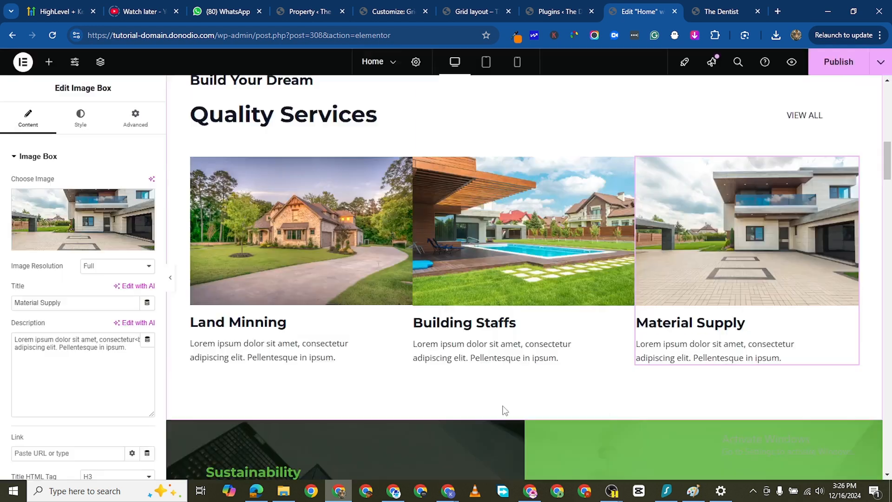
- Publish the page and check the new service card images in the Quality Services section of the live site
{"action": "left_click", "coordinate": [838, 65]}
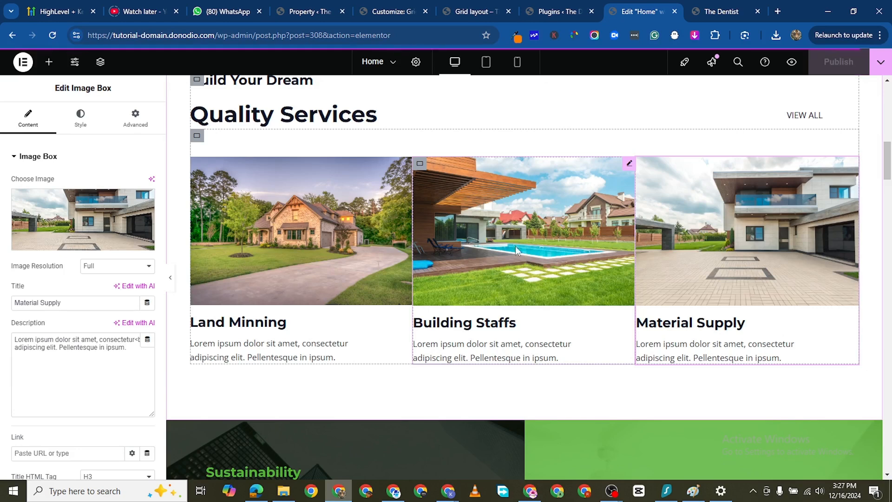
{"action": "left_click", "coordinate": [721, 12]}
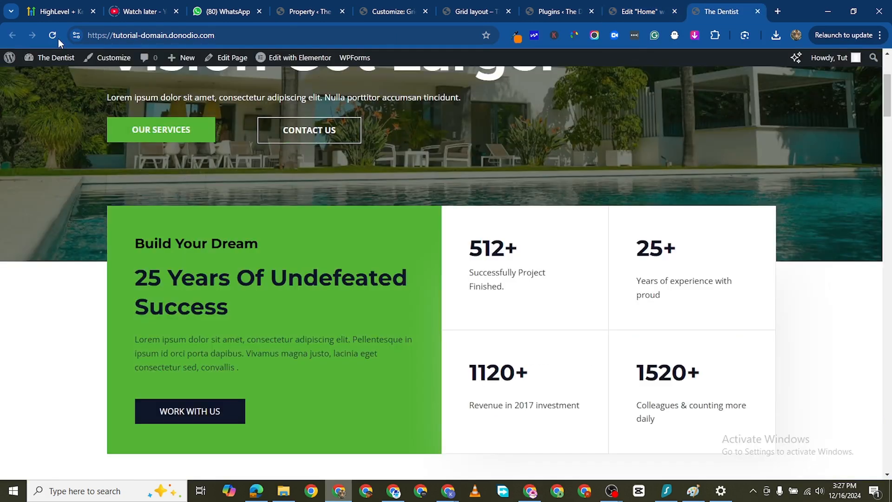
{"action": "scroll", "coordinate": [218, 260], "scroll_direction": "down", "scroll_amount": 5}
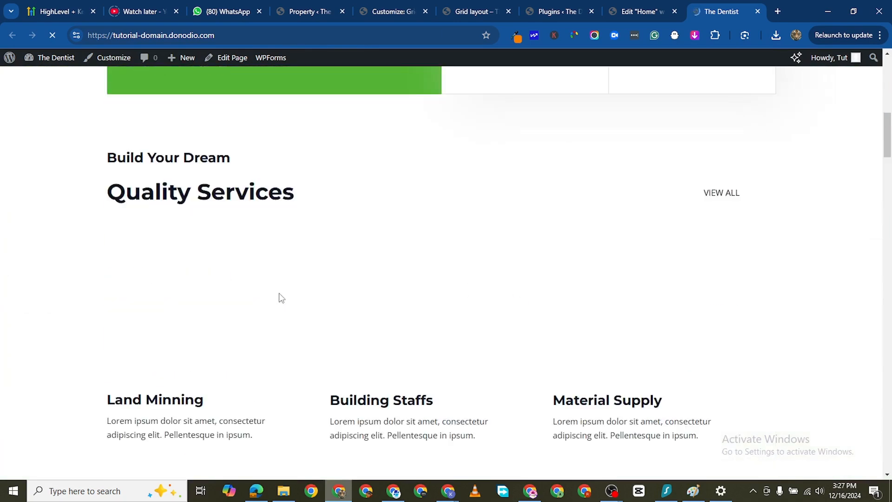
{"action": "scroll", "coordinate": [281, 298], "scroll_direction": "down", "scroll_amount": 4}
{"action": "scroll", "coordinate": [376, 279], "scroll_direction": "up", "scroll_amount": 2}
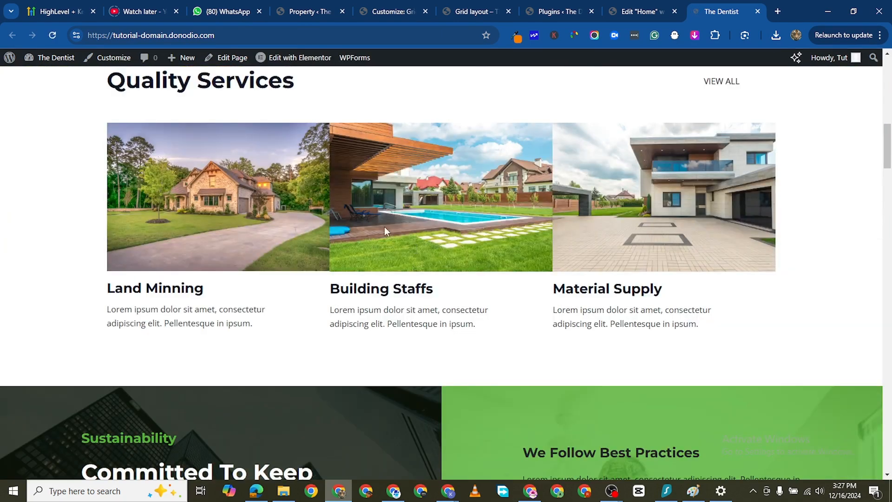
- Back in the Home page editor, link the margin values of the "Land Minning" card's container and set them to 5 px
{"action": "left_click", "coordinate": [641, 11]}
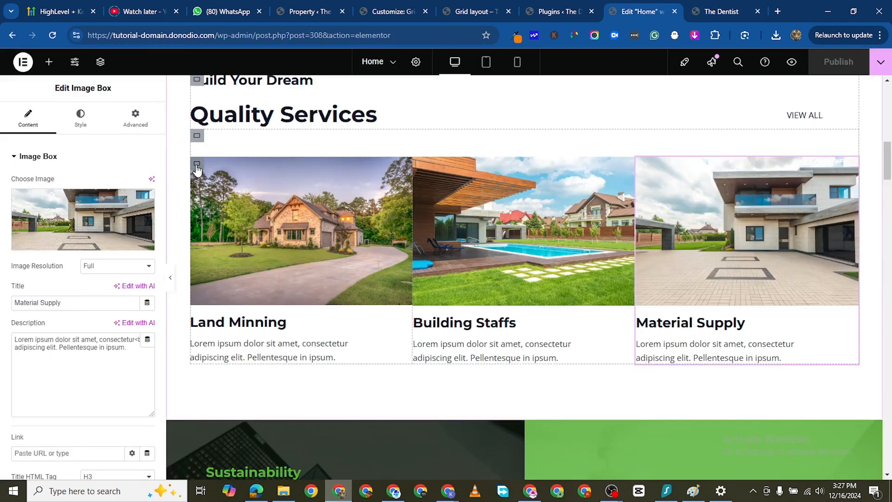
{"action": "left_click", "coordinate": [197, 167]}
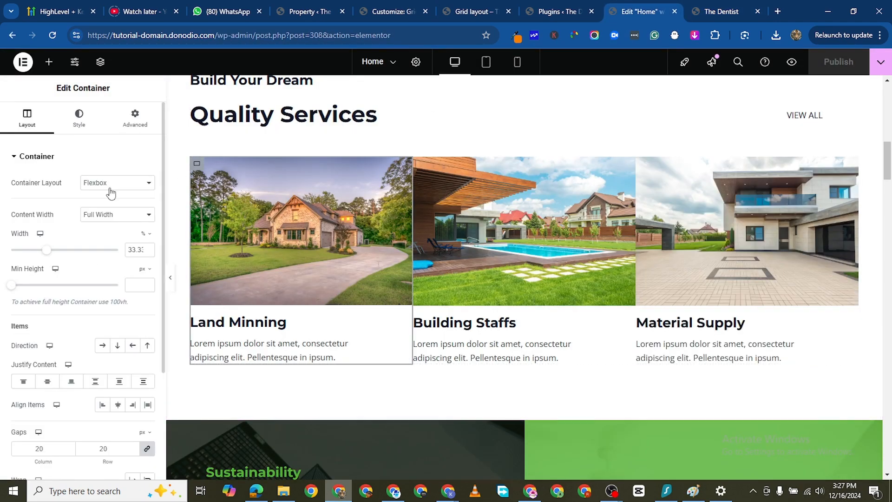
{"action": "left_click", "coordinate": [134, 119]}
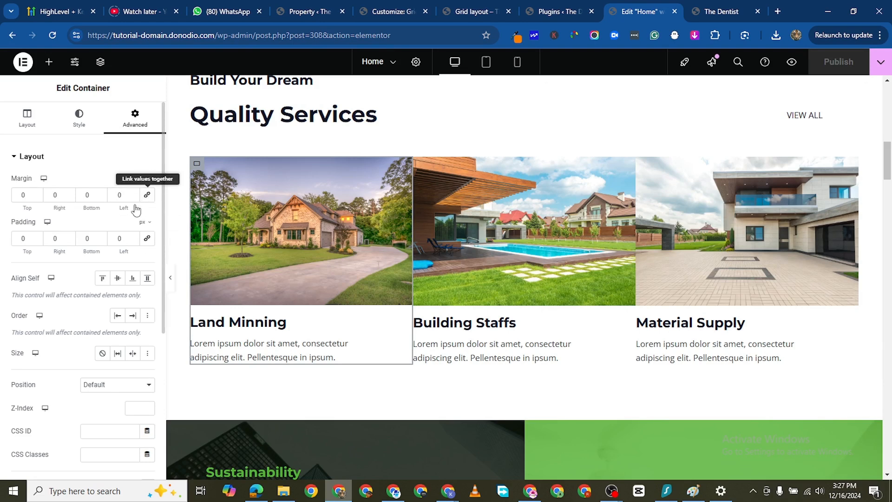
{"action": "left_click", "coordinate": [147, 195]}
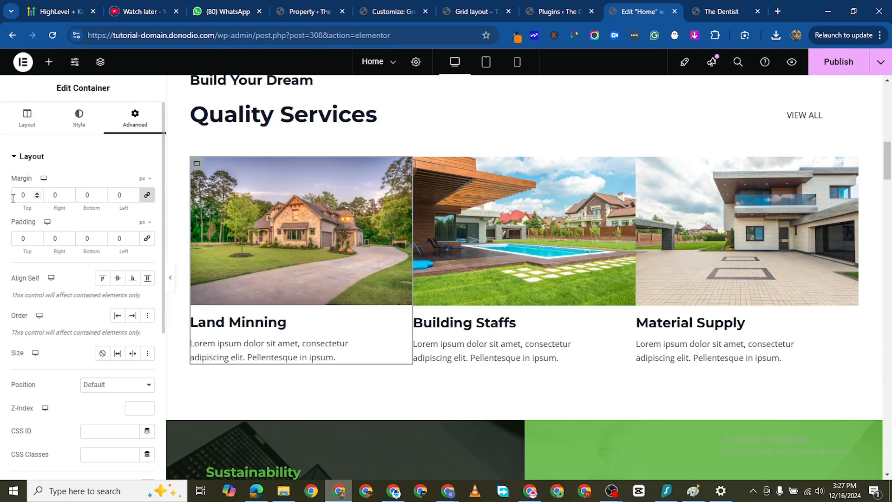
{"action": "type", "text": "1"}
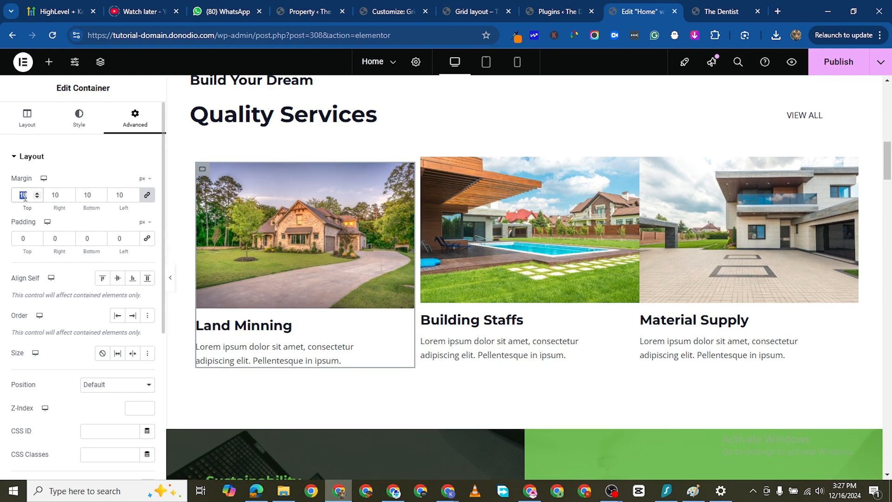
{"action": "key", "text": "BackSpace"}
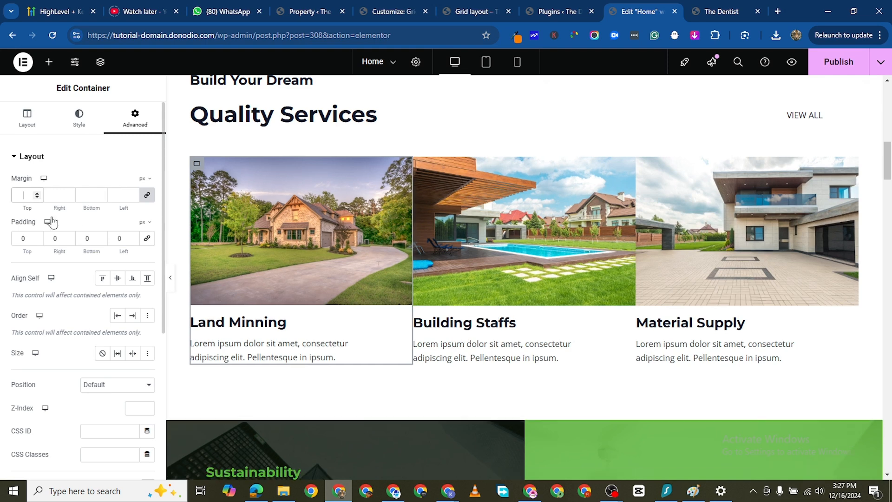
{"action": "type", "text": "5"}
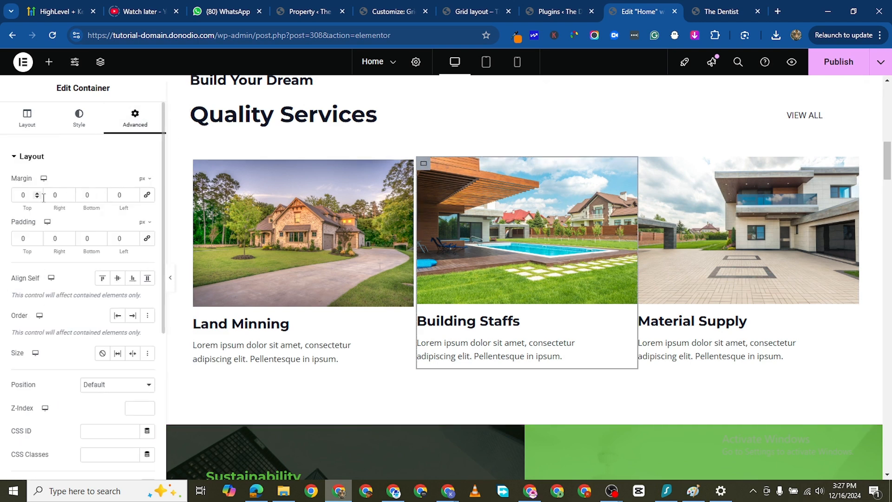
- Set a linked margin of 5 px on all sides of the "Building Staffs" card's container
{"action": "left_click", "coordinate": [29, 195]}
{"action": "type", "text": "5"}
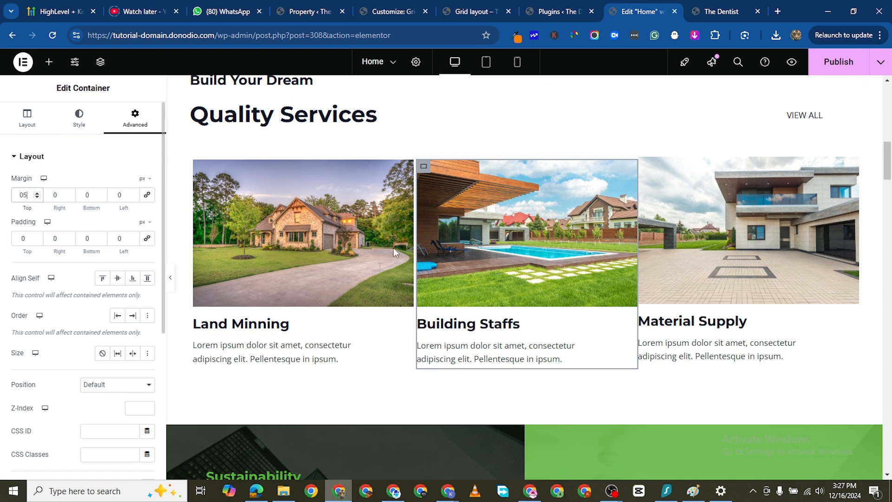
{"action": "left_click", "coordinate": [147, 195]}
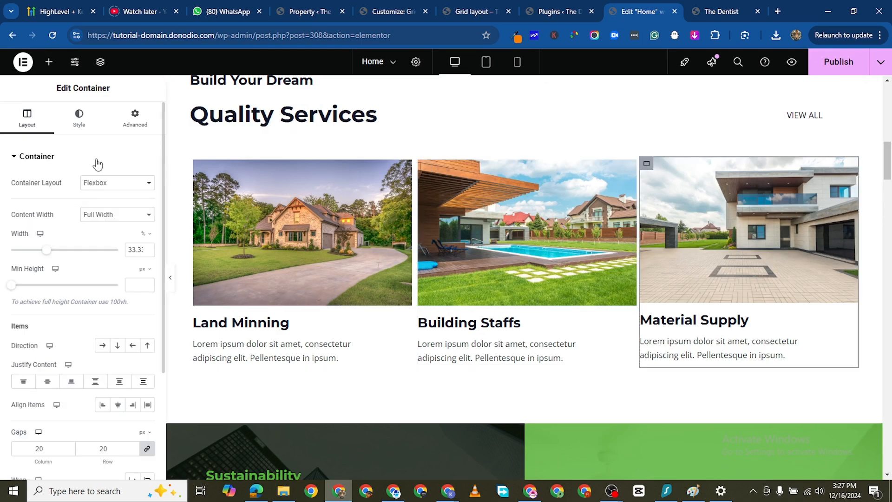
- Set a linked margin of 5 px on all sides of the "Material Supply" card's container
{"action": "left_click", "coordinate": [133, 135]}
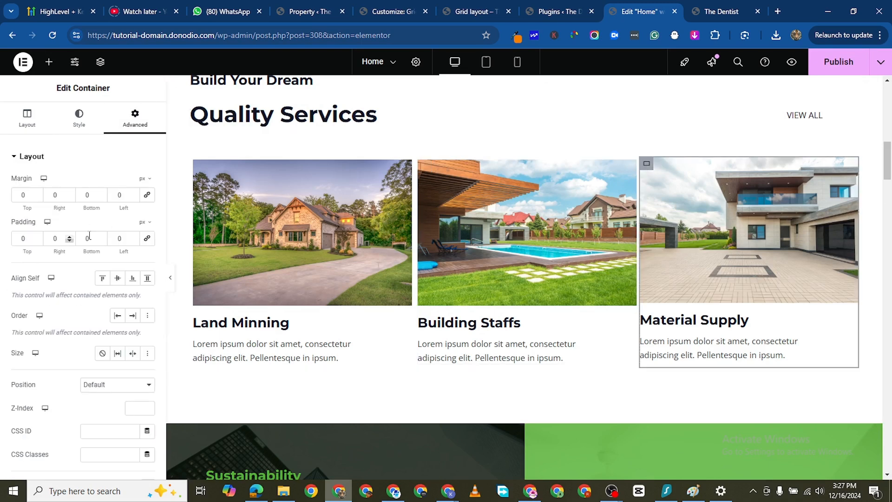
{"action": "left_click", "coordinate": [126, 196]}
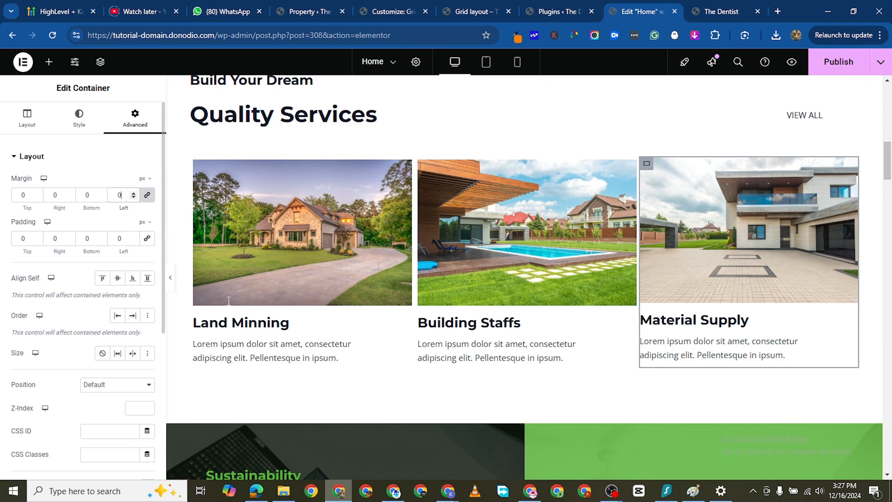
{"action": "type", "text": "5"}
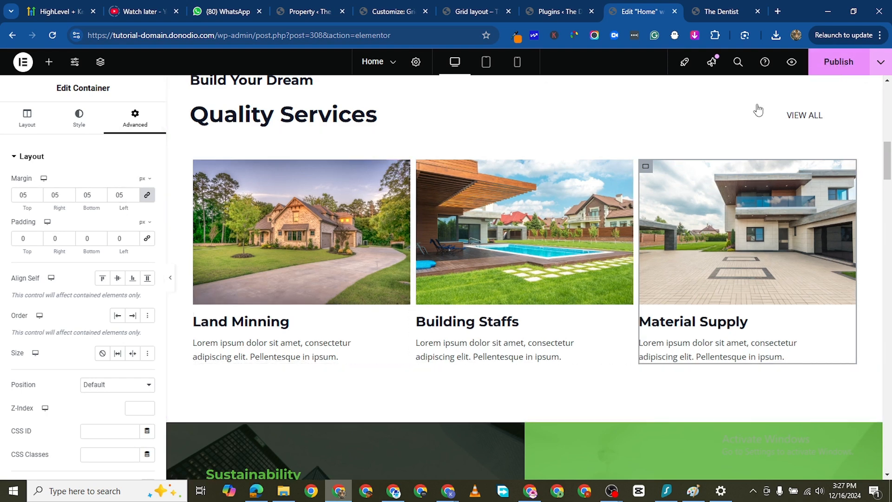
- Save the page and check the spacing between the three service cards on the live site
{"action": "key", "text": "ctrl+s"}
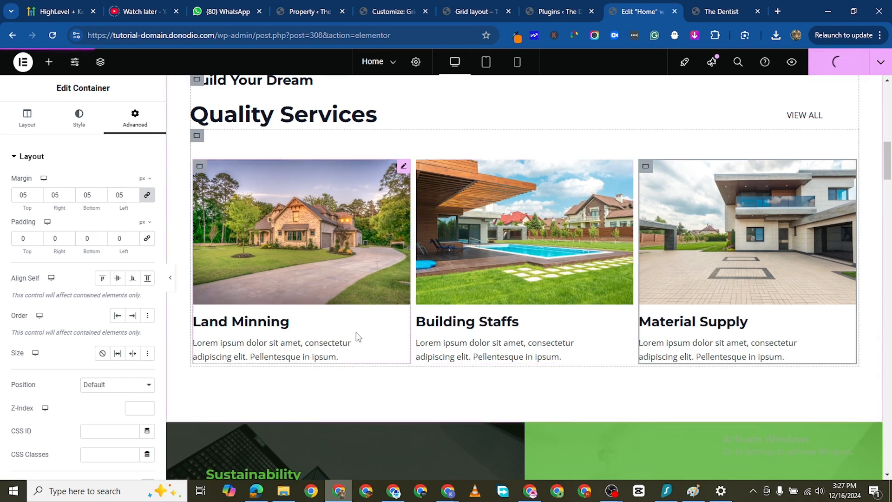
{"action": "left_click", "coordinate": [709, 13]}
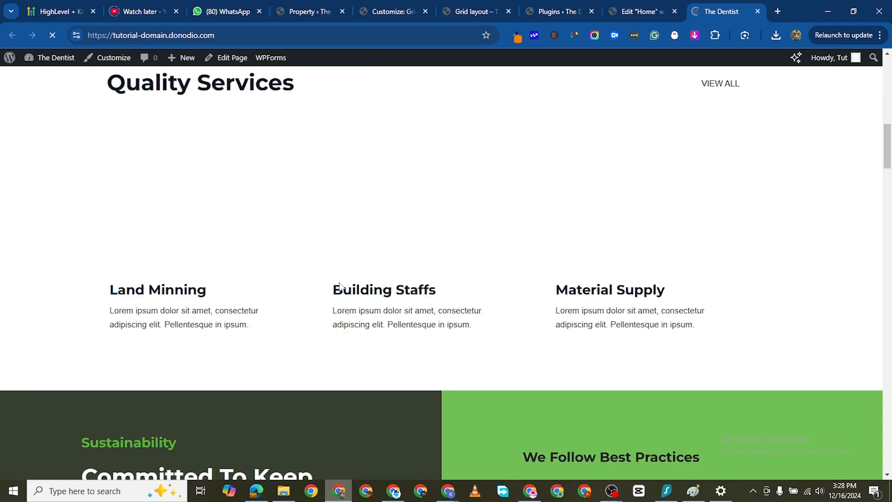
{"action": "scroll", "coordinate": [537, 297], "scroll_direction": "up", "scroll_amount": 4}
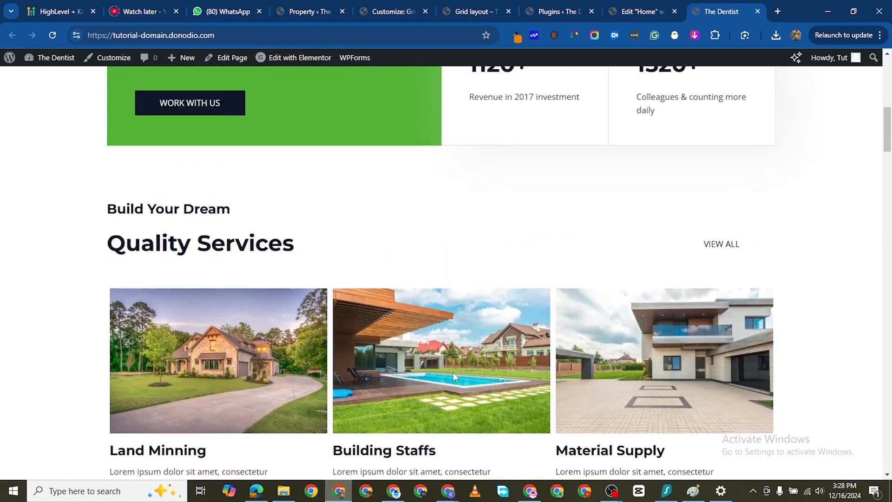
{"action": "scroll", "coordinate": [288, 279], "scroll_direction": "down", "scroll_amount": 2}
- Back in the Home page editor, change the "Quality Services" heading to "Premium Properties"
{"action": "left_click", "coordinate": [641, 11]}
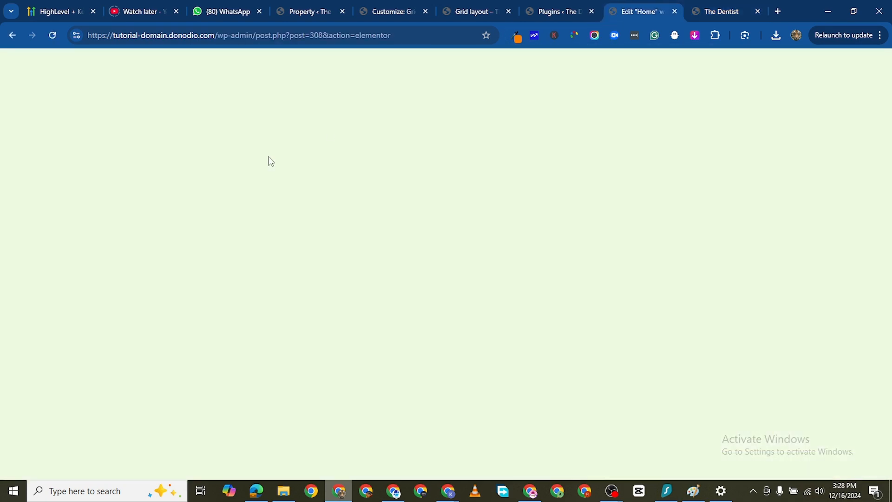
{"action": "left_click", "coordinate": [377, 121]}
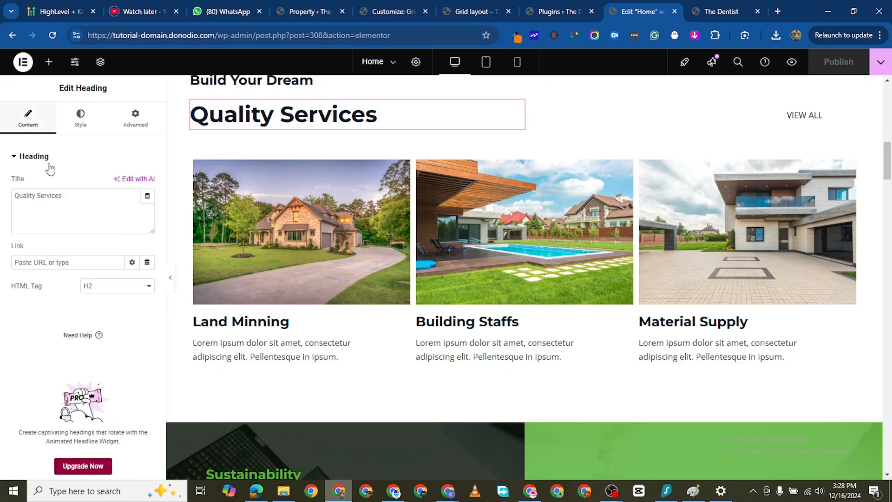
{"action": "triple_click", "coordinate": [49, 194]}
{"action": "type", "text": "Premium Prop"}
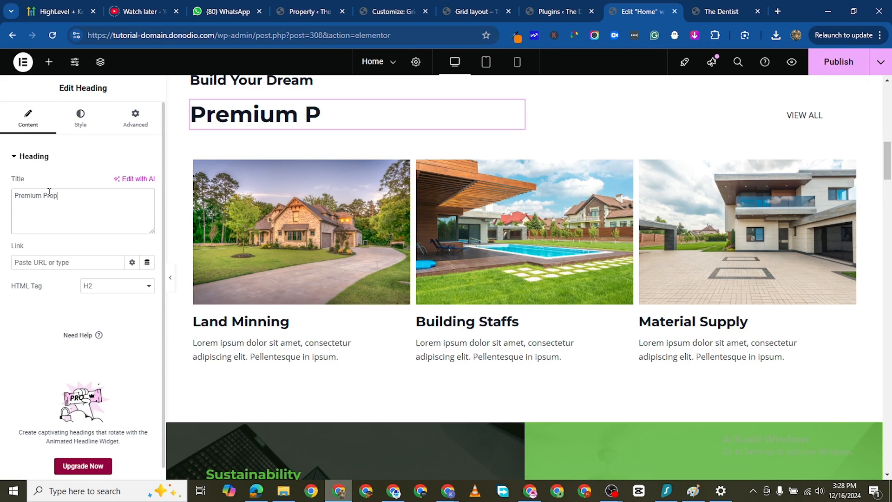
{"action": "type", "text": "erties"}
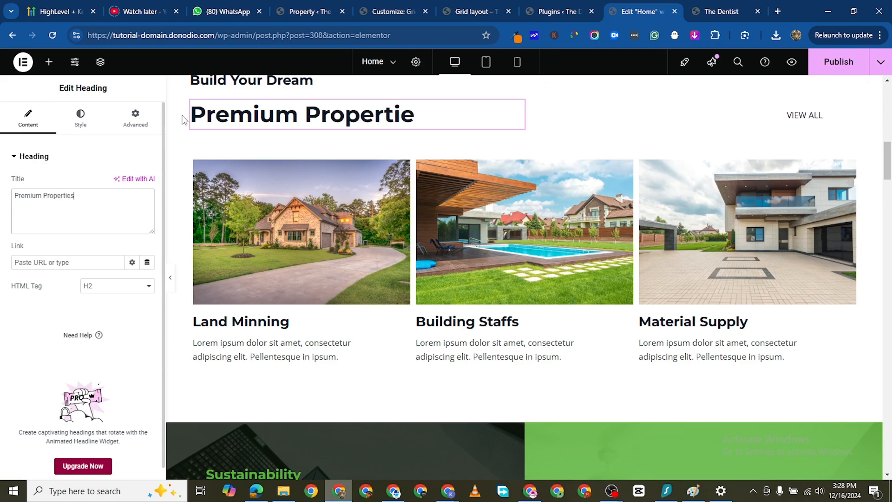
- Delete the section with the three founder photo cards below the "We Are Leading International Company In The World" heading
{"action": "scroll", "coordinate": [344, 193], "scroll_direction": "down", "scroll_amount": 1}
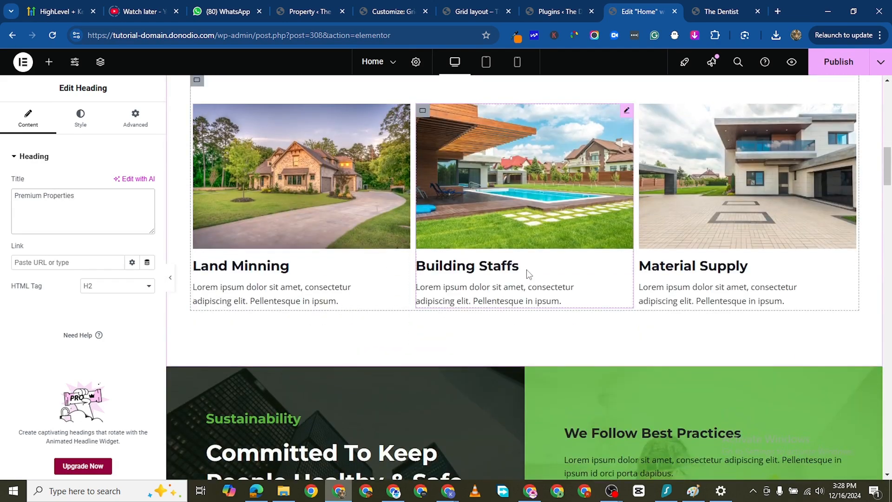
{"action": "scroll", "coordinate": [713, 278], "scroll_direction": "up", "scroll_amount": 2}
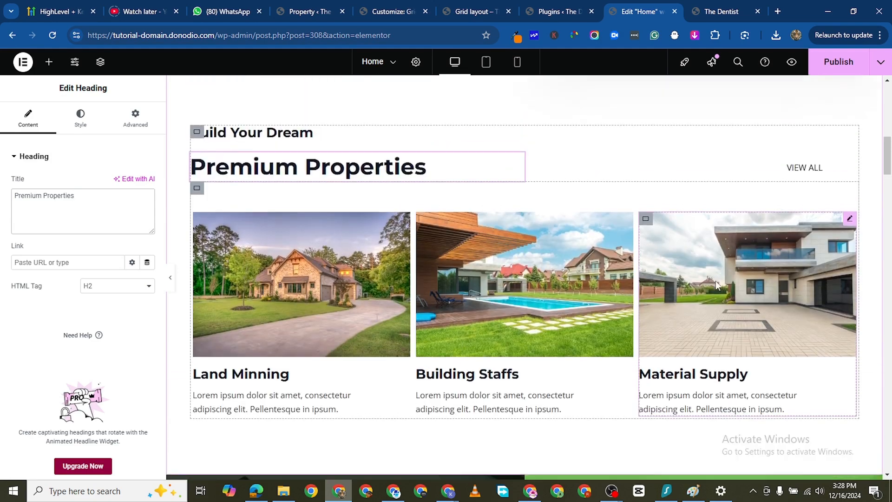
{"action": "scroll", "coordinate": [715, 281], "scroll_direction": "down", "scroll_amount": 9}
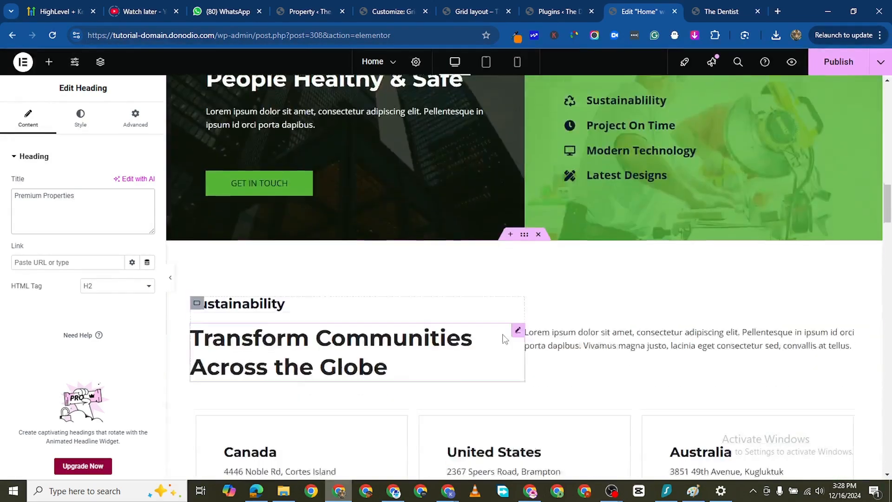
{"action": "scroll", "coordinate": [504, 339], "scroll_direction": "down", "scroll_amount": 12}
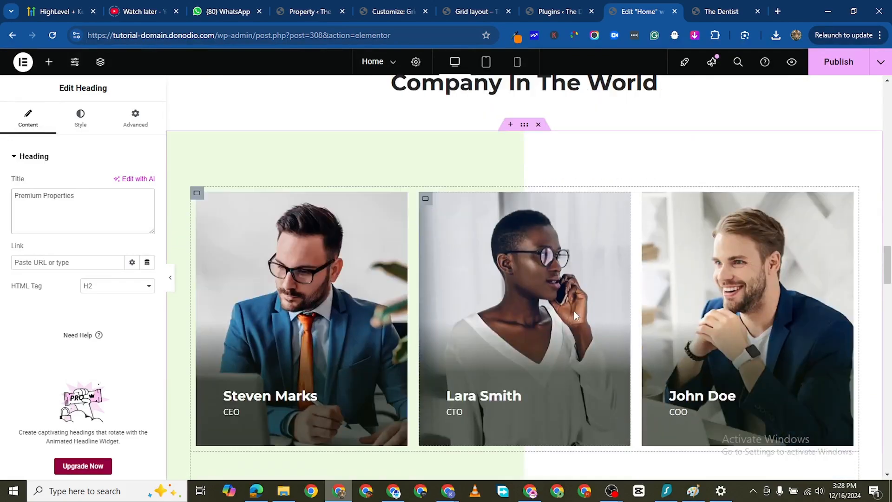
{"action": "scroll", "coordinate": [565, 297], "scroll_direction": "down", "scroll_amount": 2}
{"action": "scroll", "coordinate": [554, 282], "scroll_direction": "up", "scroll_amount": 3}
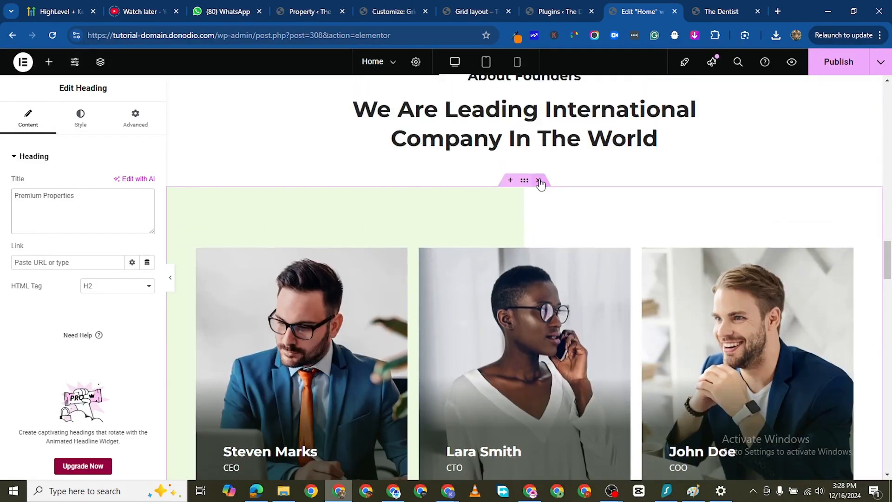
{"action": "left_click", "coordinate": [539, 181]}
- Change the "Our Latest Works" heading to "Our Latest Designs"
{"action": "scroll", "coordinate": [564, 330], "scroll_direction": "down", "scroll_amount": 2}
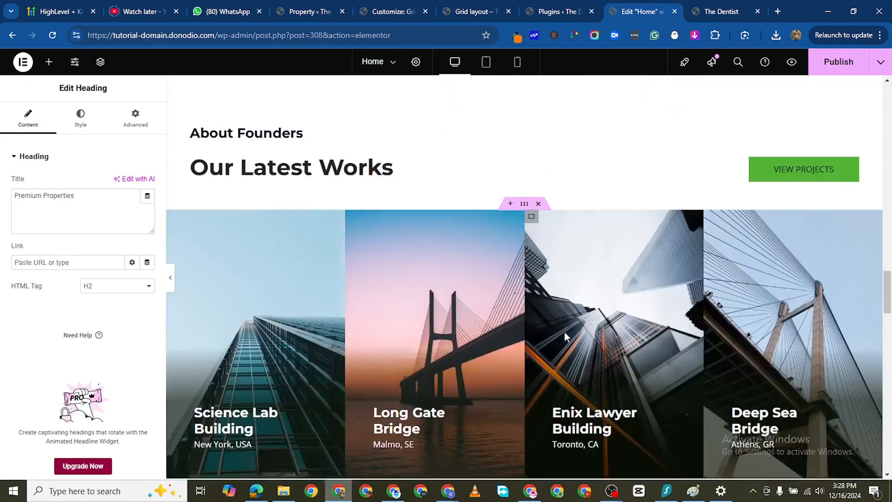
{"action": "scroll", "coordinate": [557, 320], "scroll_direction": "down", "scroll_amount": 3}
{"action": "scroll", "coordinate": [550, 302], "scroll_direction": "up", "scroll_amount": 4}
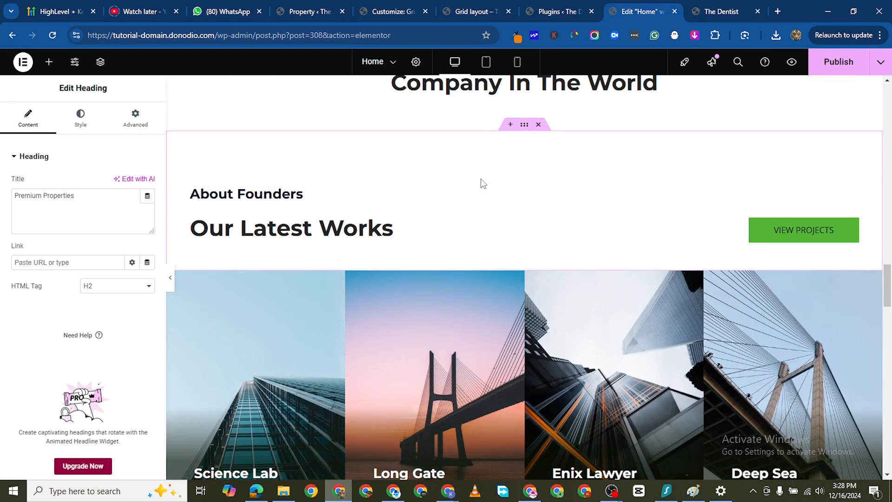
{"action": "left_click", "coordinate": [518, 223]}
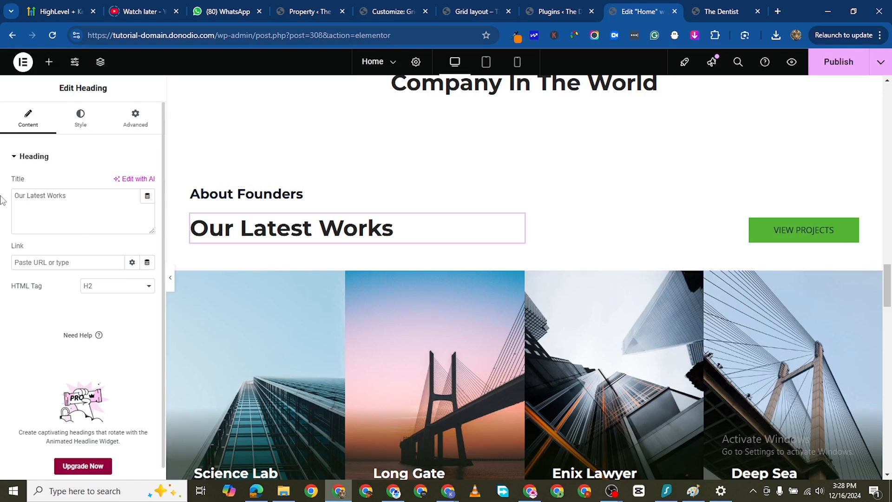
{"action": "left_click", "coordinate": [72, 197]}
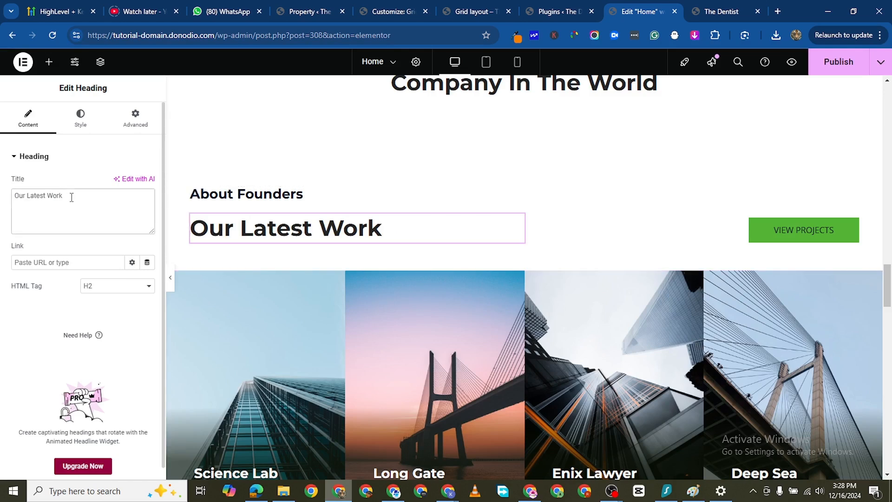
{"action": "key", "text": "BackSpace"}
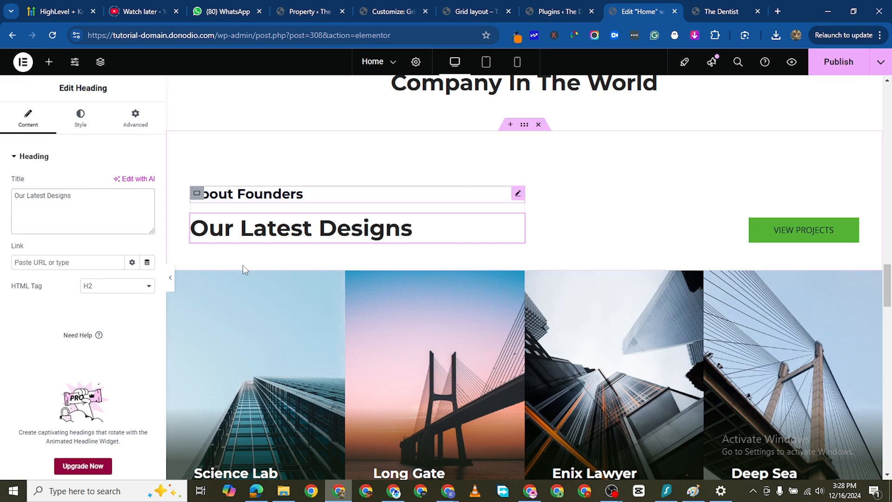
- Save the page and delete the "We Are Leading International Company In The World" heading section
{"action": "scroll", "coordinate": [243, 265], "scroll_direction": "down", "scroll_amount": 3}
{"action": "scroll", "coordinate": [284, 360], "scroll_direction": "down", "scroll_amount": 10}
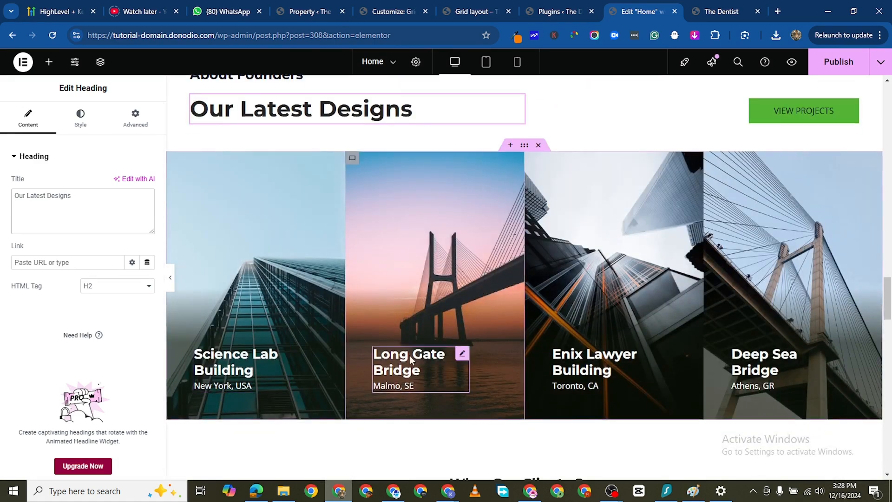
{"action": "scroll", "coordinate": [410, 253], "scroll_direction": "down", "scroll_amount": 12}
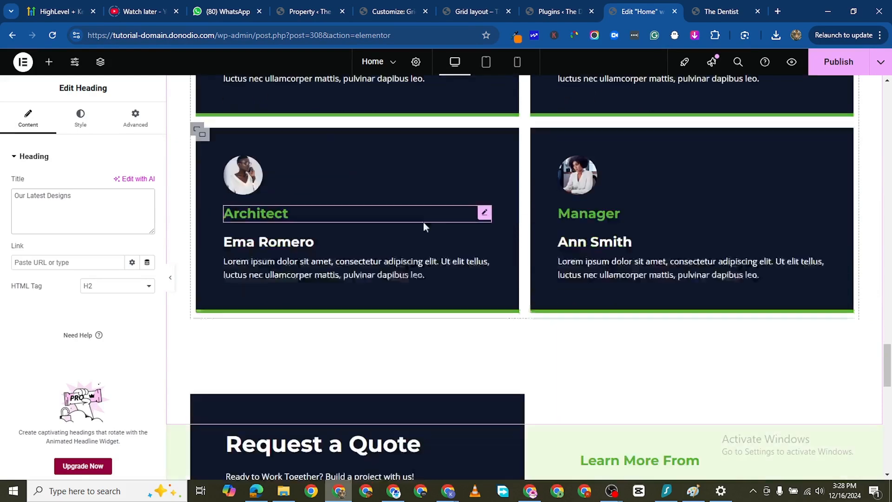
{"action": "scroll", "coordinate": [480, 226], "scroll_direction": "up", "scroll_amount": 5}
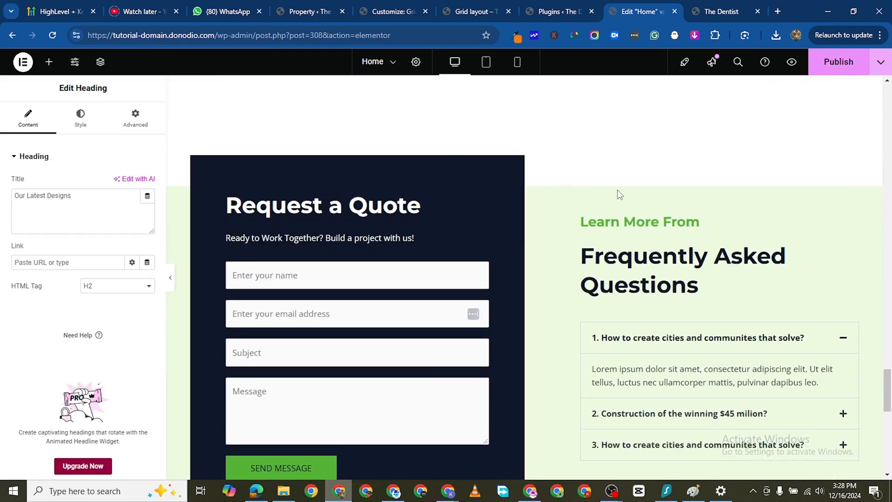
{"action": "scroll", "coordinate": [504, 261], "scroll_direction": "up", "scroll_amount": 20}
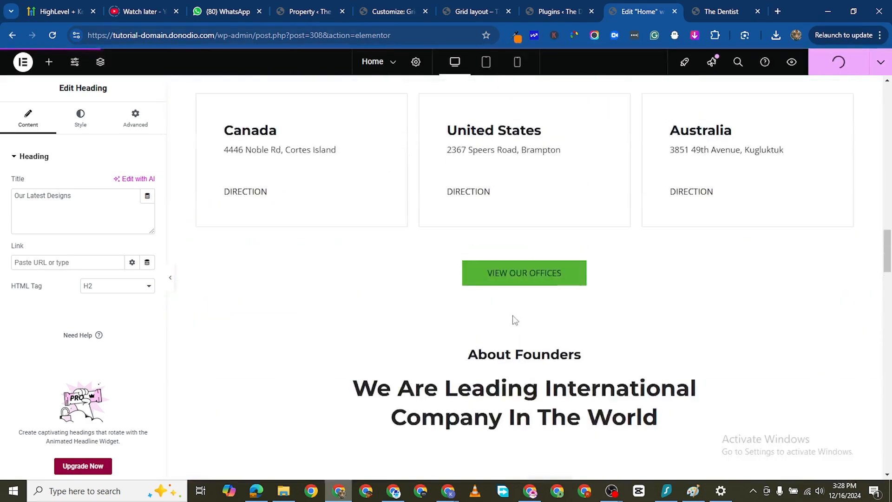
{"action": "scroll", "coordinate": [515, 320], "scroll_direction": "down", "scroll_amount": 6}
{"action": "scroll", "coordinate": [484, 232], "scroll_direction": "up", "scroll_amount": 4}
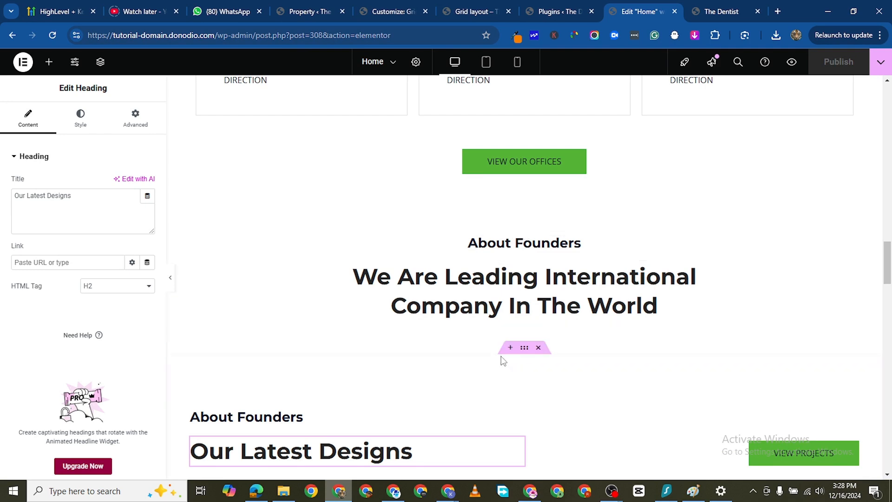
{"action": "left_click", "coordinate": [538, 223]}
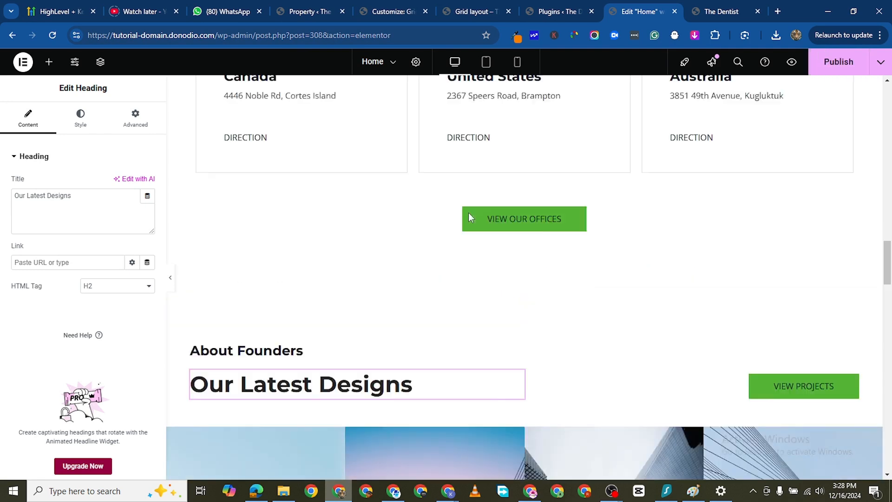
- Look over the sections from the office cards up to "Premium Properties" and save the Home page
{"action": "scroll", "coordinate": [567, 318], "scroll_direction": "up", "scroll_amount": 8}
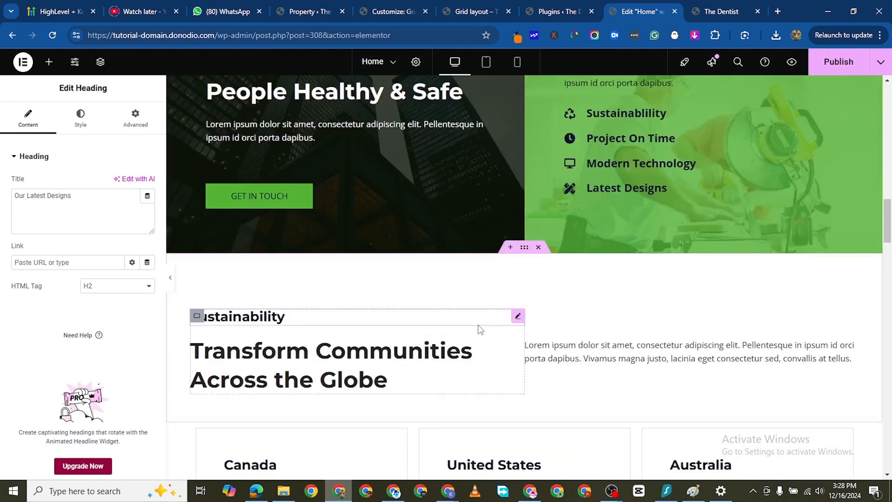
{"action": "scroll", "coordinate": [481, 330], "scroll_direction": "down", "scroll_amount": 6}
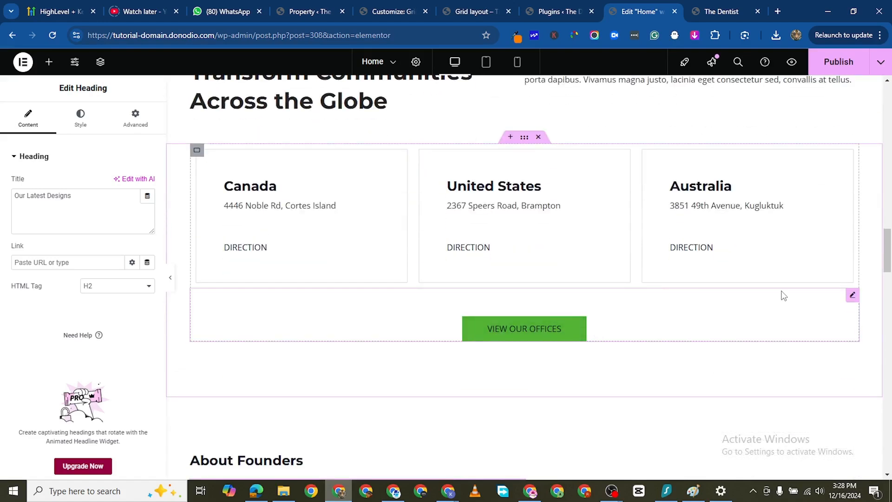
{"action": "right_click", "coordinate": [816, 478]}
{"action": "scroll", "coordinate": [564, 261], "scroll_direction": "up", "scroll_amount": 6}
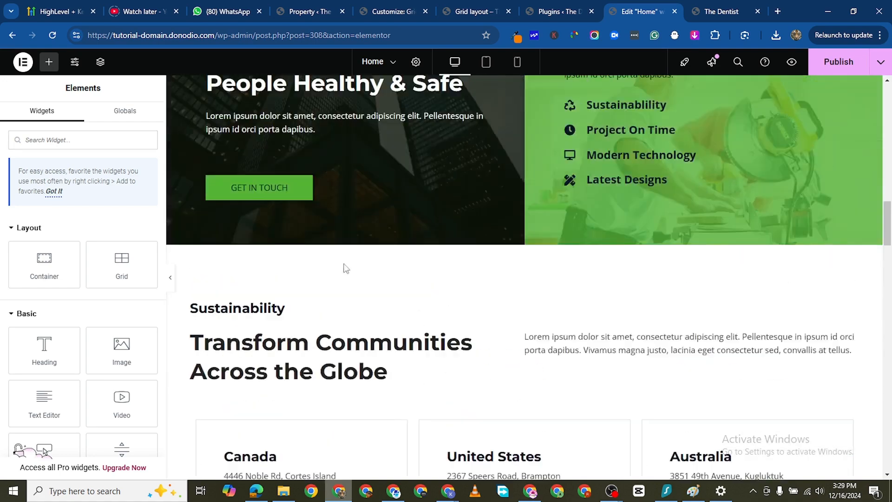
{"action": "scroll", "coordinate": [344, 267], "scroll_direction": "down", "scroll_amount": 3}
{"action": "scroll", "coordinate": [574, 271], "scroll_direction": "up", "scroll_amount": 6}
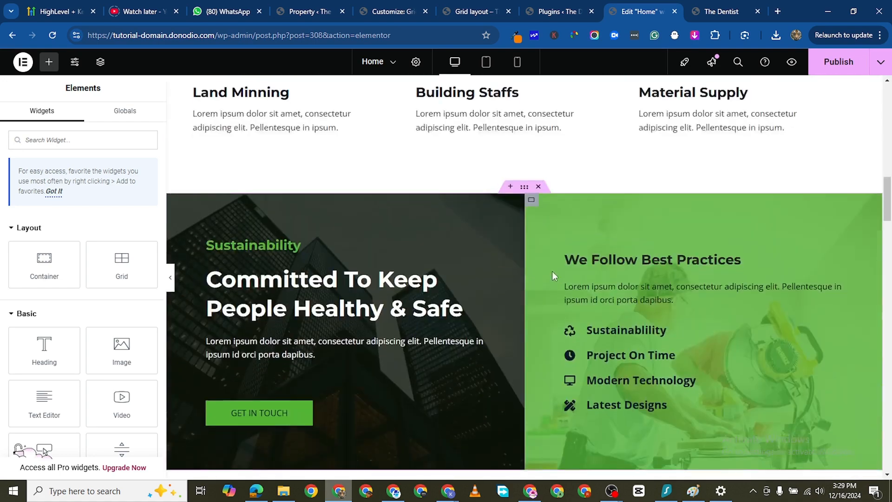
{"action": "scroll", "coordinate": [748, 249], "scroll_direction": "up", "scroll_amount": 5}
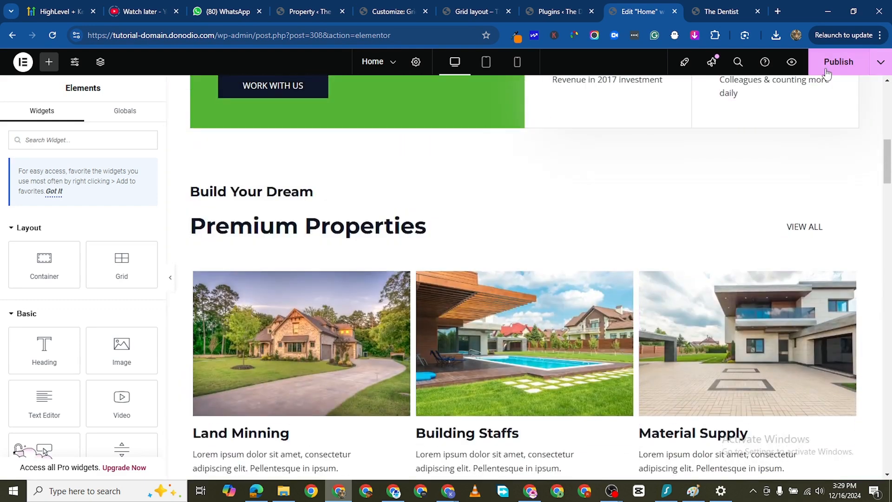
{"action": "left_click", "coordinate": [826, 69]}
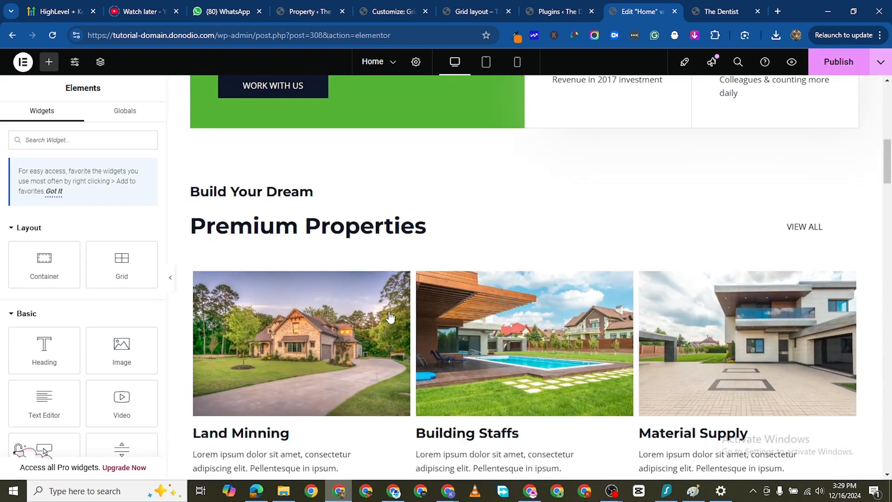
{"action": "scroll", "coordinate": [409, 339], "scroll_direction": "up", "scroll_amount": 1}
{"action": "scroll", "coordinate": [418, 346], "scroll_direction": "down", "scroll_amount": 9}
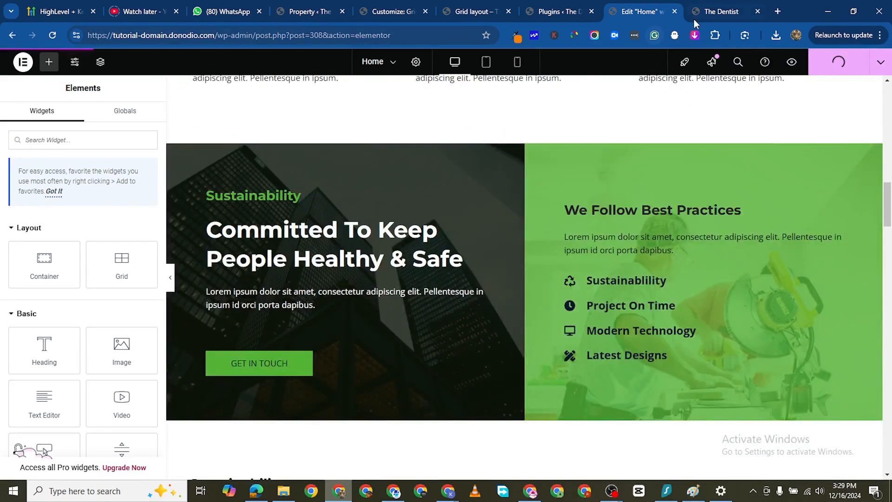
- Reload the live site and check the Home page from the hero section down to the sustainability section
{"action": "left_click", "coordinate": [714, 13]}
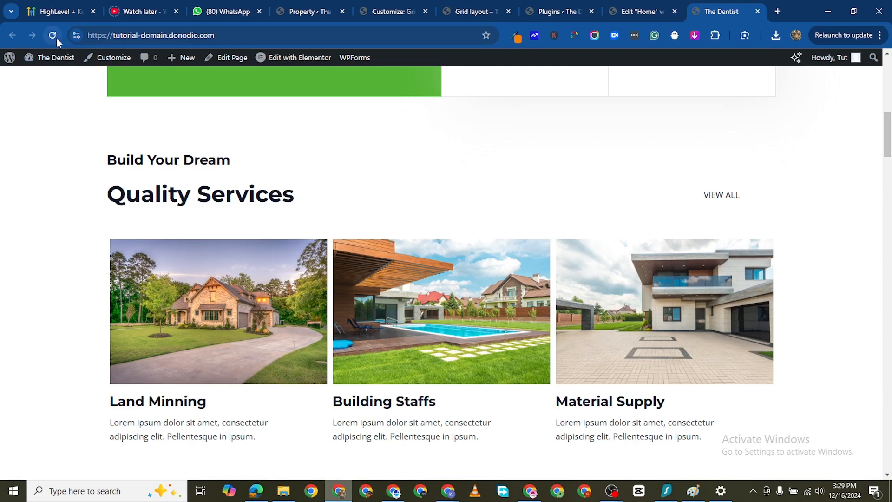
{"action": "left_click", "coordinate": [55, 37]}
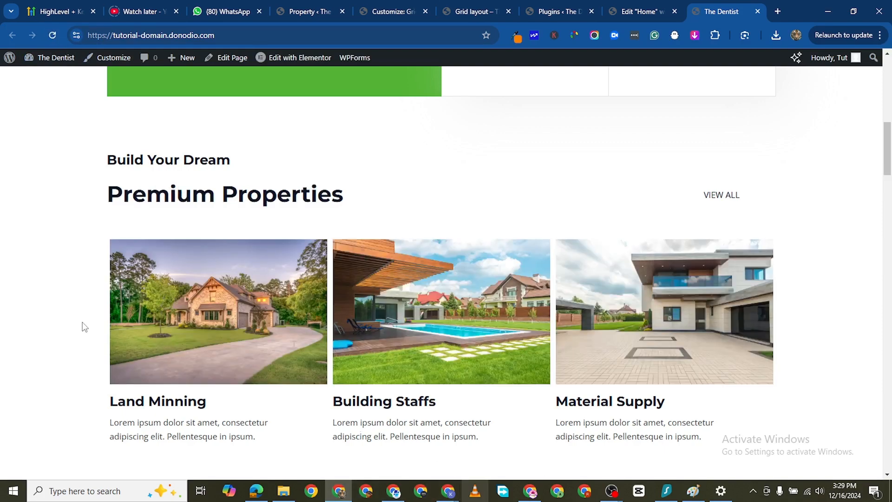
{"action": "scroll", "coordinate": [84, 327], "scroll_direction": "up", "scroll_amount": 15}
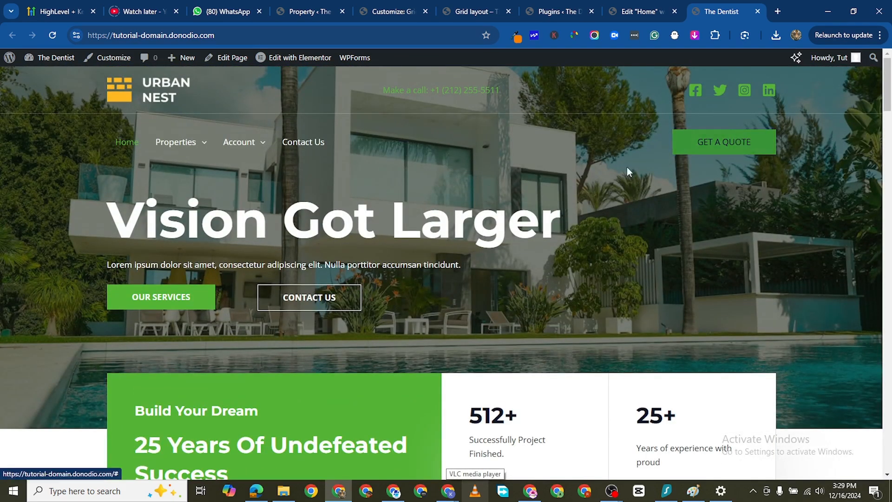
{"action": "scroll", "coordinate": [226, 246], "scroll_direction": "down", "scroll_amount": 7}
{"action": "scroll", "coordinate": [227, 247], "scroll_direction": "down", "scroll_amount": 12}
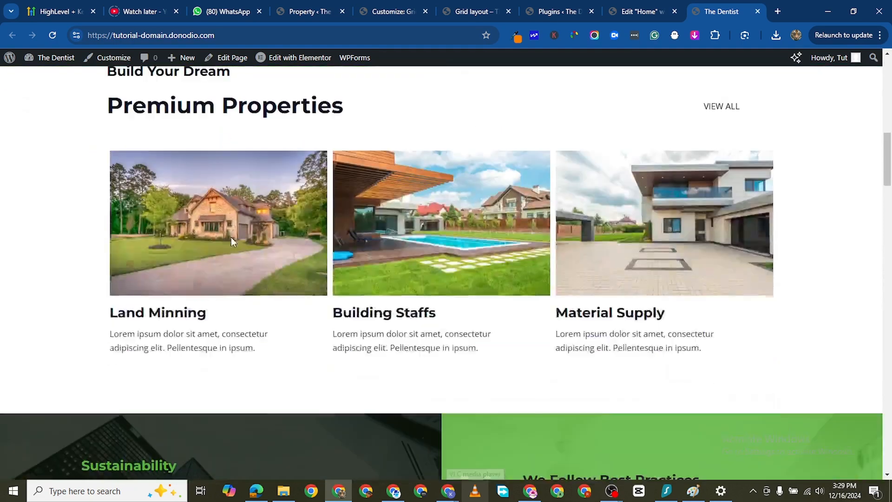
{"action": "scroll", "coordinate": [238, 247], "scroll_direction": "up", "scroll_amount": 3}
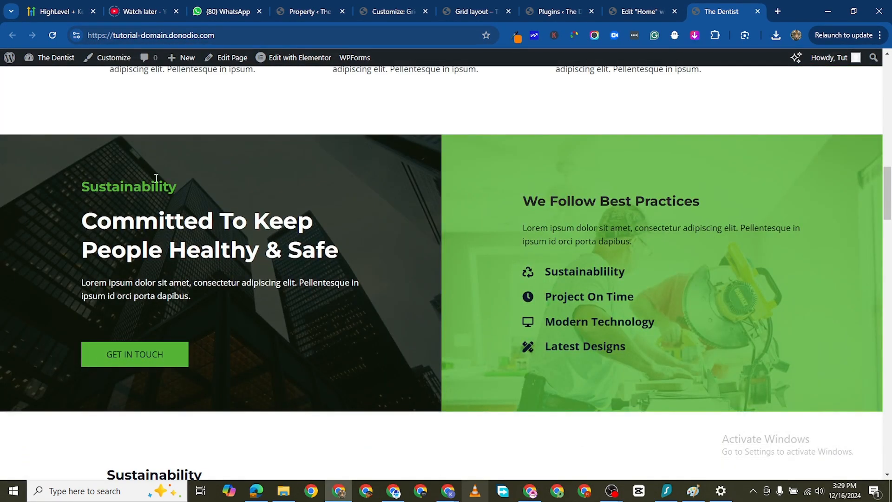
- Return to the Home page editor and set the background overlay opacity of the "Committed To Keep People Healthy & Safe" container to 0.4
{"action": "left_click", "coordinate": [644, 12]}
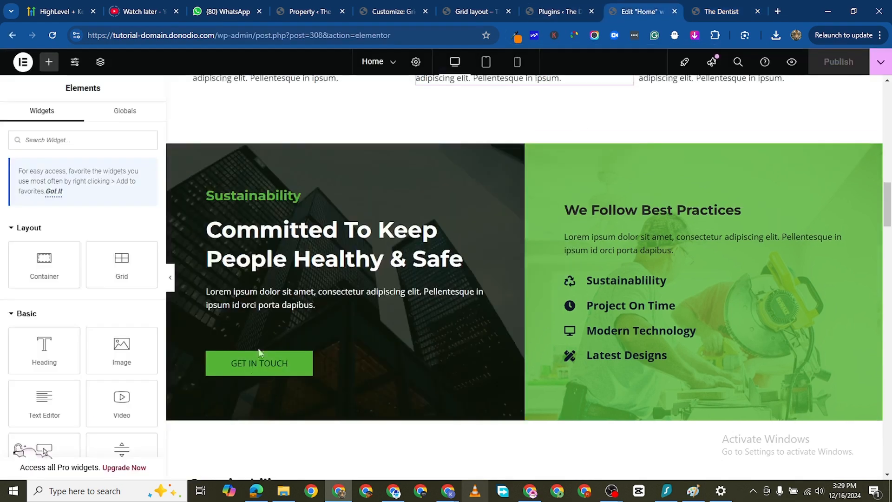
{"action": "left_click", "coordinate": [173, 152]}
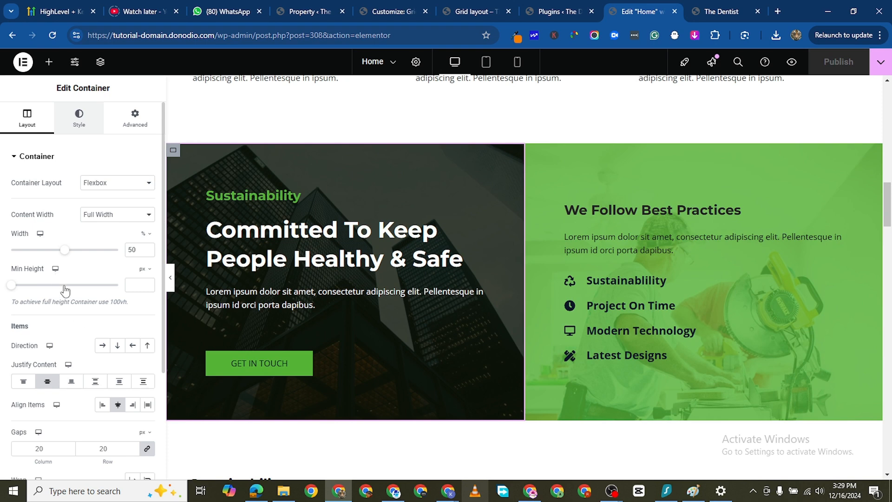
{"action": "scroll", "coordinate": [65, 316], "scroll_direction": "down", "scroll_amount": 5}
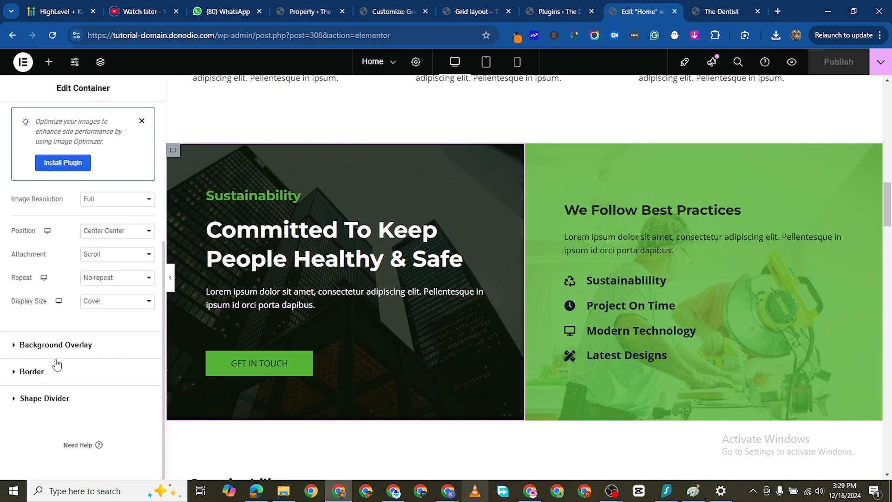
{"action": "left_click", "coordinate": [55, 348]}
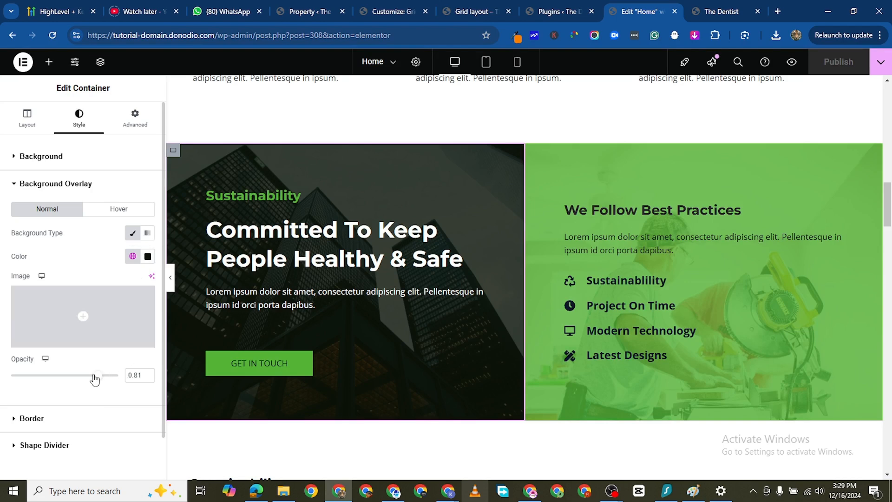
{"action": "left_click_drag", "start_coordinate": [62, 376], "coordinate": [59, 375]}
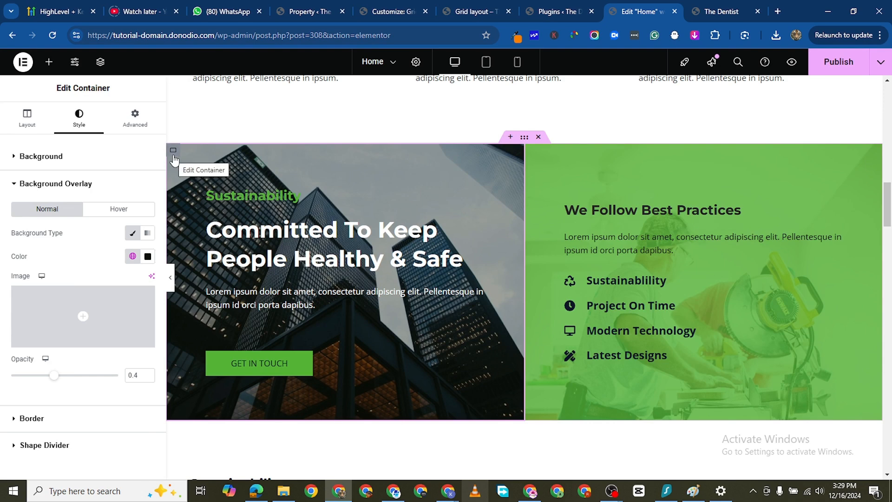
- Upload the Pexels photo of the white two-storey house from Downloads and use it as the same container's background image
{"action": "scroll", "coordinate": [96, 406], "scroll_direction": "down", "scroll_amount": 2}
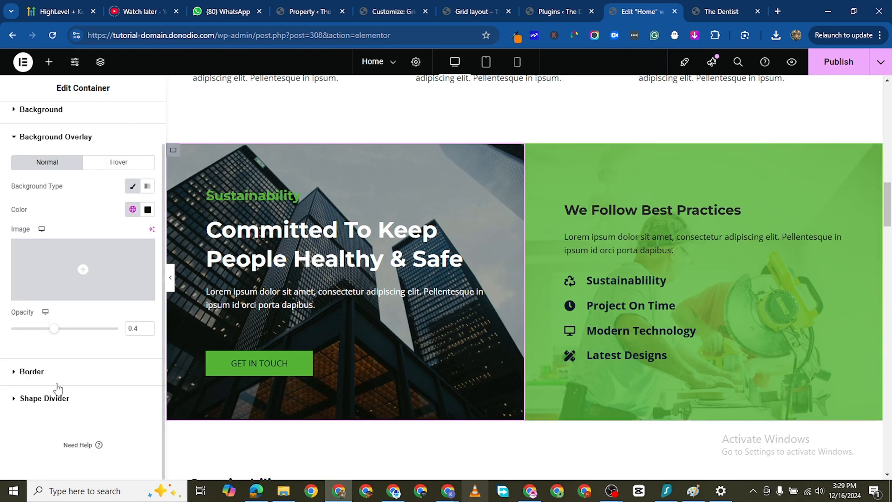
{"action": "scroll", "coordinate": [74, 207], "scroll_direction": "up", "scroll_amount": 2}
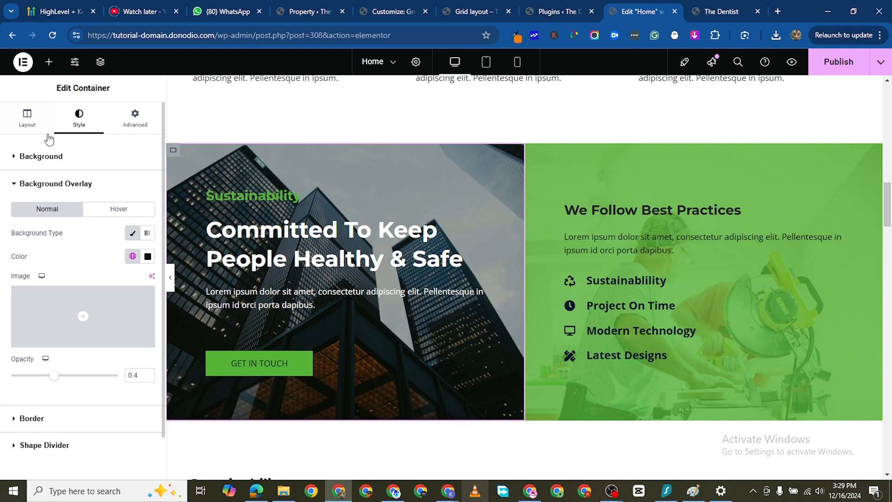
{"action": "scroll", "coordinate": [79, 260], "scroll_direction": "down", "scroll_amount": 2}
{"action": "scroll", "coordinate": [44, 200], "scroll_direction": "up", "scroll_amount": 2}
{"action": "left_click", "coordinate": [41, 156]}
{"action": "left_click", "coordinate": [70, 278]}
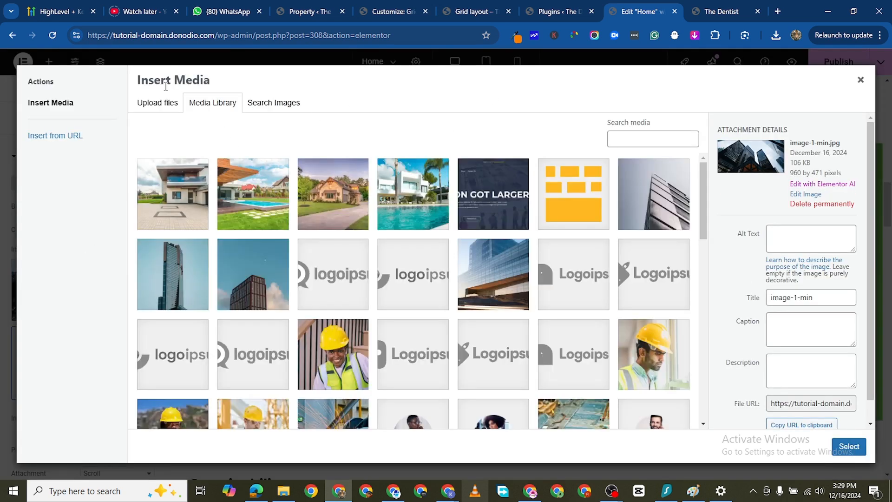
{"action": "left_click", "coordinate": [163, 106]}
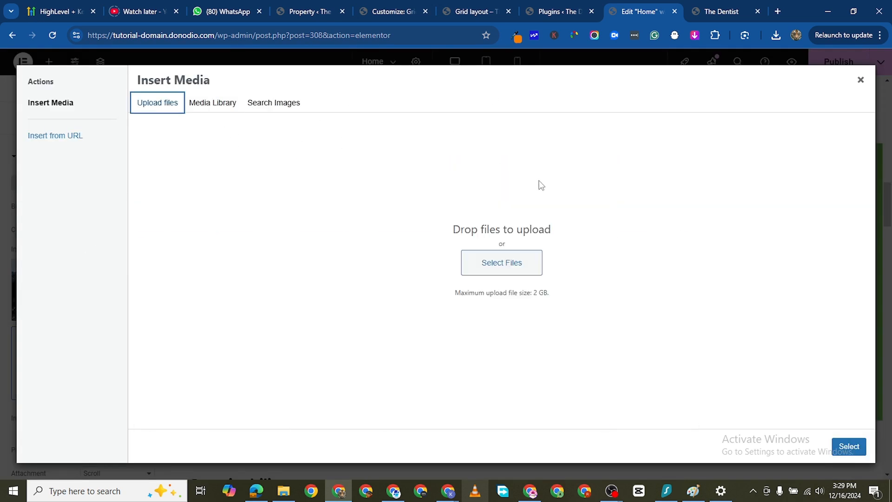
{"action": "left_click", "coordinate": [506, 264]}
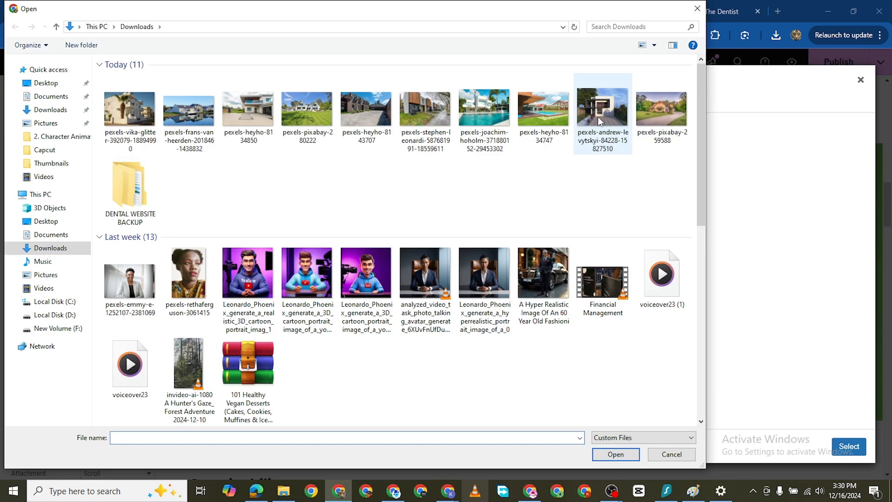
{"action": "double_click", "coordinate": [600, 134]}
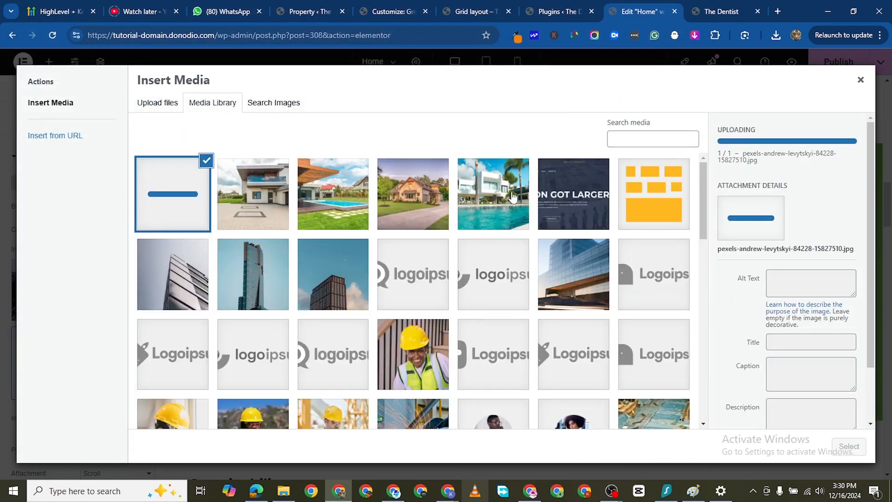
{"action": "scroll", "coordinate": [573, 350], "scroll_direction": "down", "scroll_amount": 1}
{"action": "scroll", "coordinate": [465, 267], "scroll_direction": "up", "scroll_amount": 1}
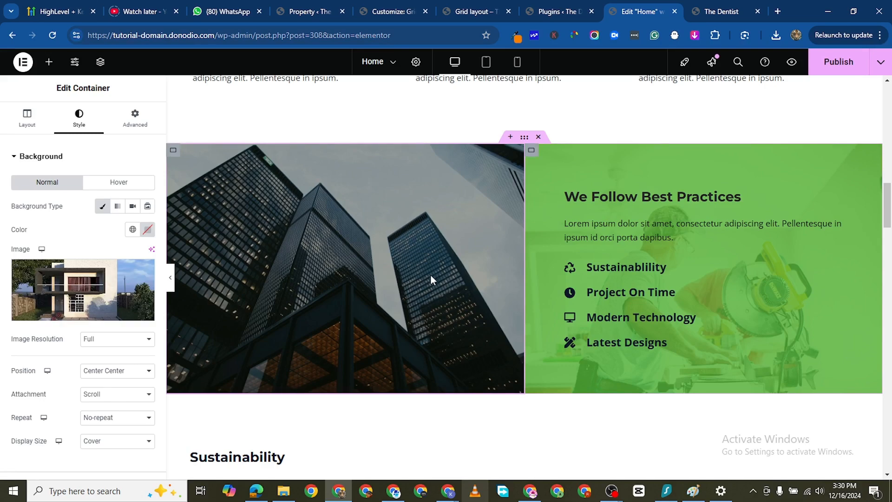
{"action": "scroll", "coordinate": [407, 243], "scroll_direction": "up", "scroll_amount": 4}
{"action": "scroll", "coordinate": [553, 279], "scroll_direction": "down", "scroll_amount": 2}
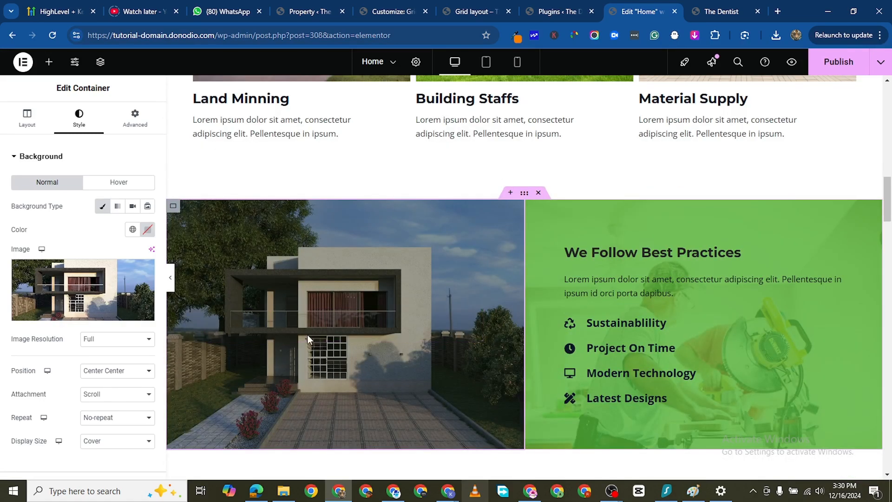
{"action": "scroll", "coordinate": [308, 335], "scroll_direction": "down", "scroll_amount": 1}
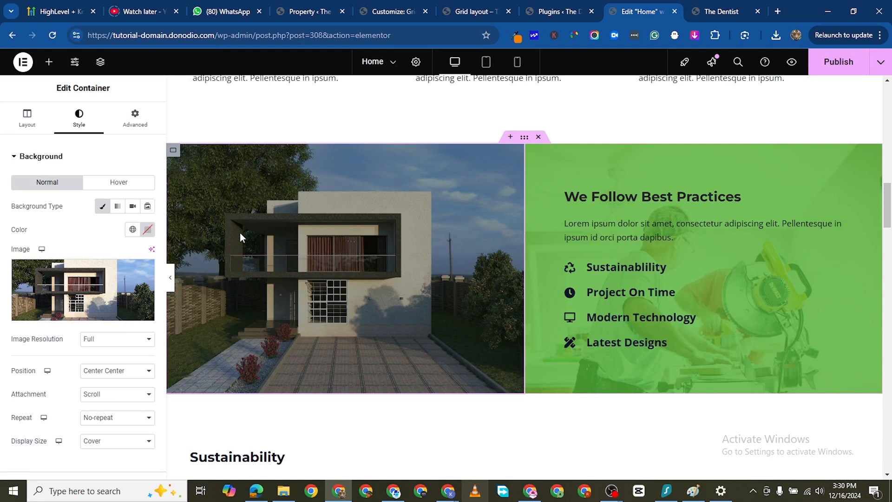
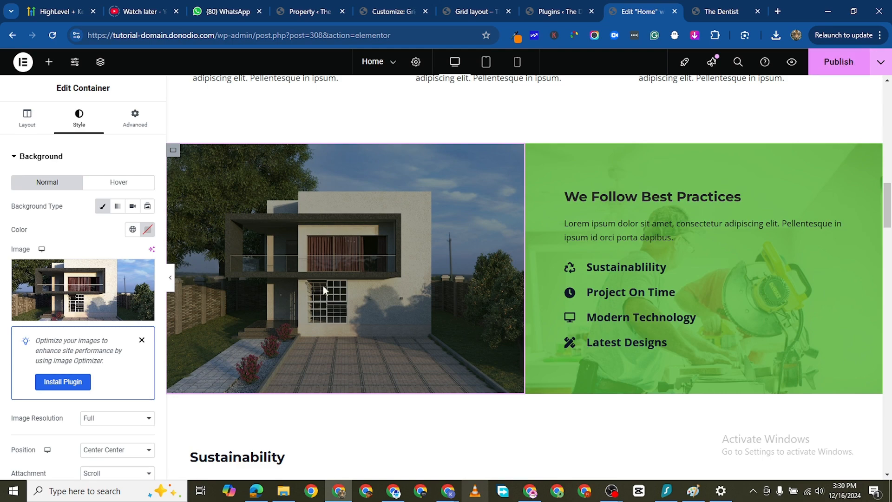
- Save the Home page and set the text color of the "Get In Touch" button to white (#FFFFFF)
{"action": "key", "text": "ctrl+s"}
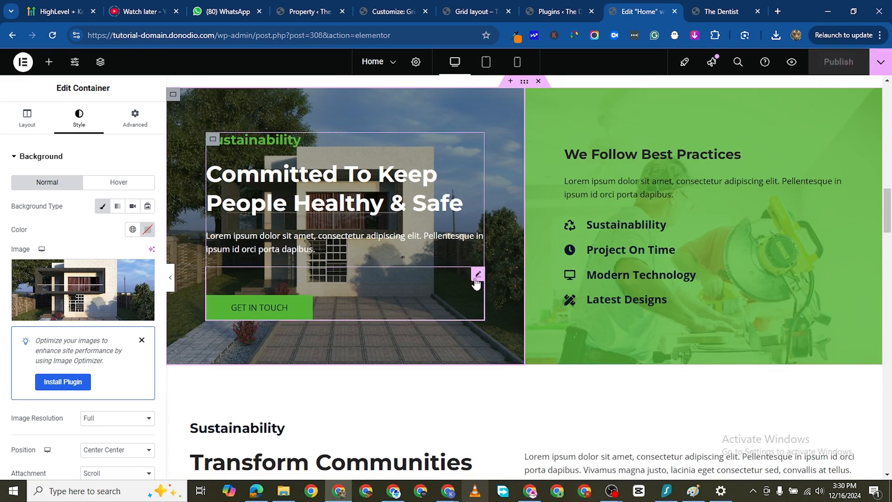
{"action": "left_click", "coordinate": [477, 278]}
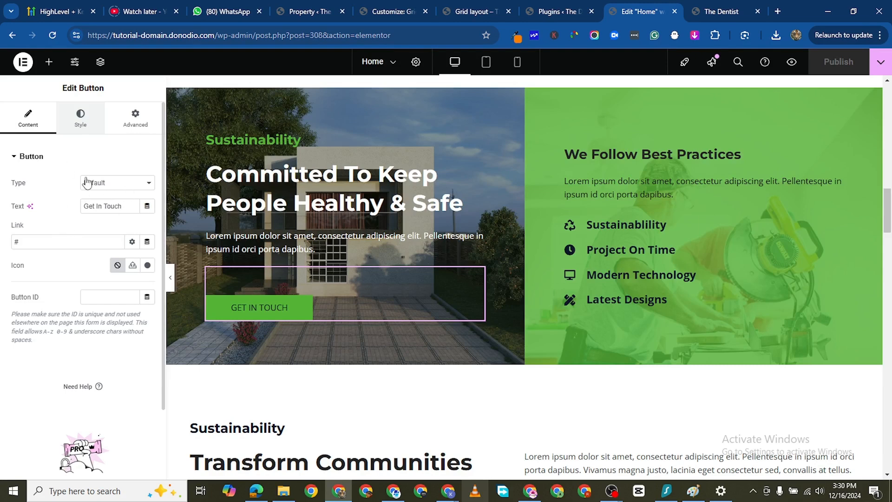
{"action": "left_click", "coordinate": [80, 119]}
{"action": "left_click", "coordinate": [147, 278]}
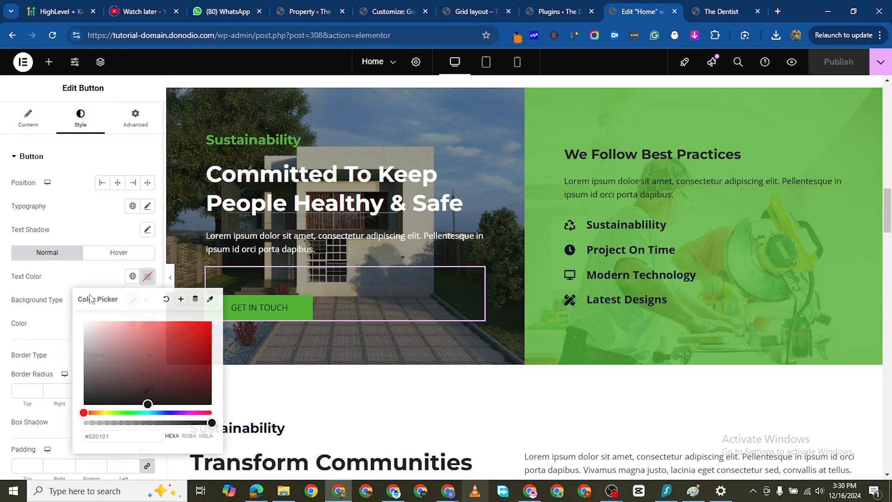
{"action": "left_click", "coordinate": [84, 322]}
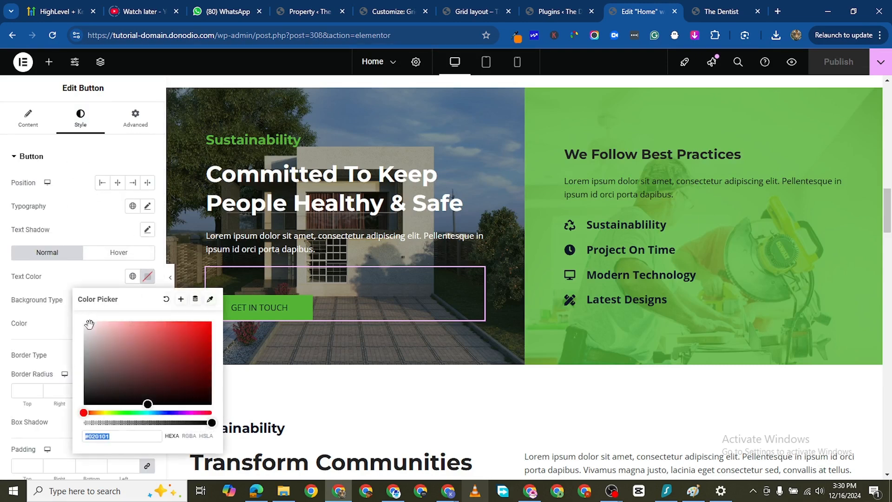
{"action": "left_click", "coordinate": [42, 287]}
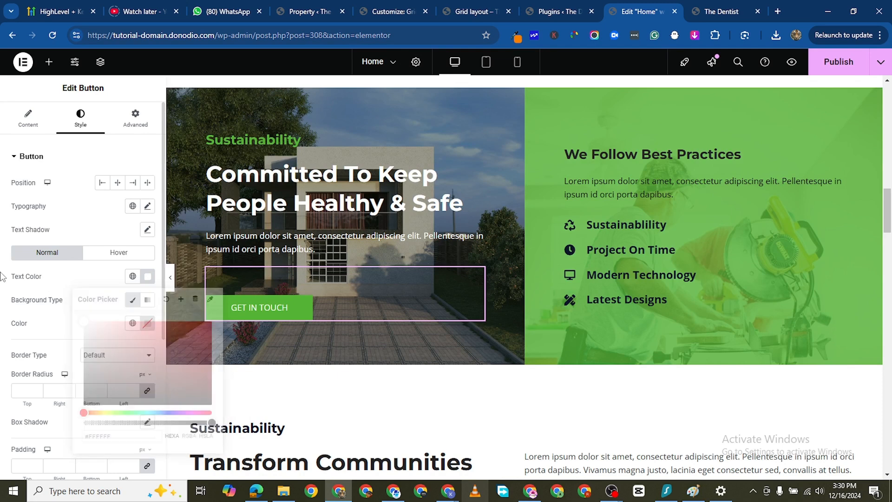
- Set the "Get In Touch" button's font weight to 700 (Bold) and save the page
{"action": "left_click", "coordinate": [147, 207]}
{"action": "left_click", "coordinate": [103, 317]}
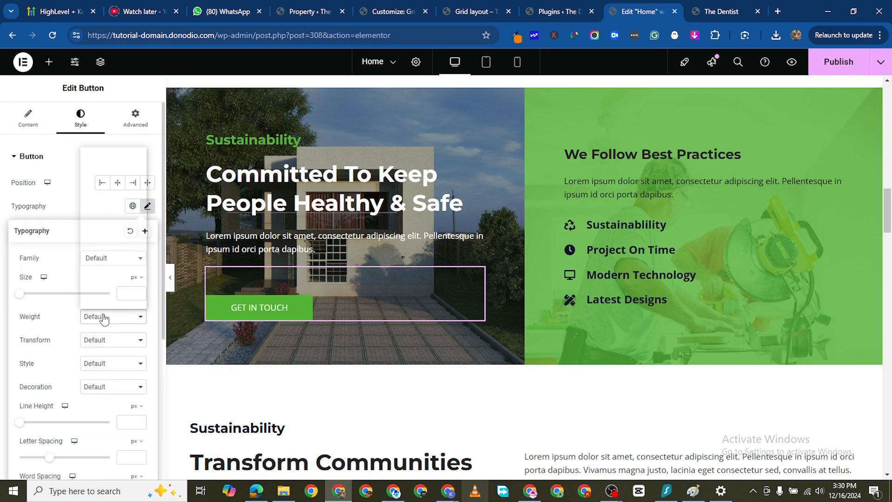
{"action": "left_click", "coordinate": [57, 298]}
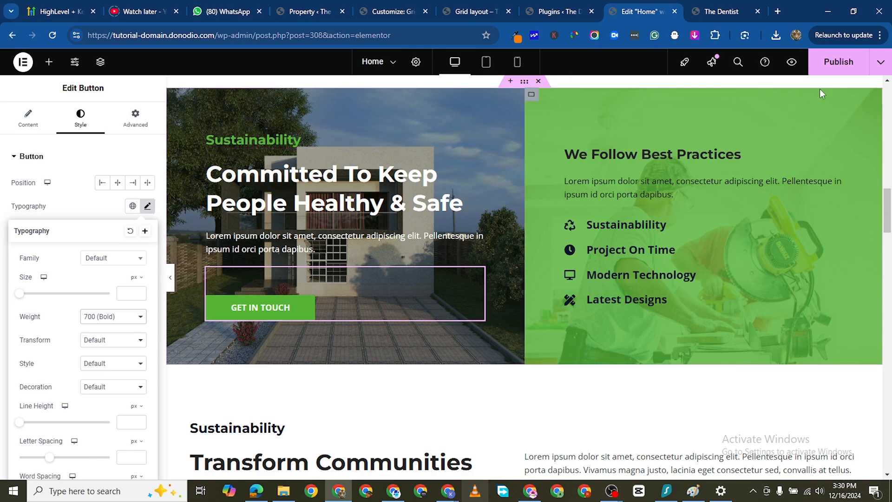
{"action": "key", "text": "ctrl+s"}
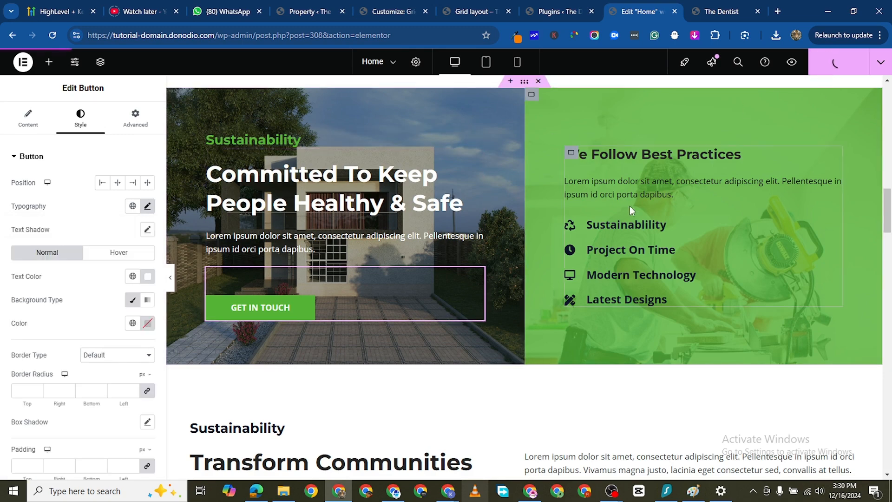
- Change the text color of the "We Follow Best Practices" heading to white (#FFFFFF)
{"action": "left_click", "coordinate": [650, 165]}
{"action": "left_click", "coordinate": [90, 122]}
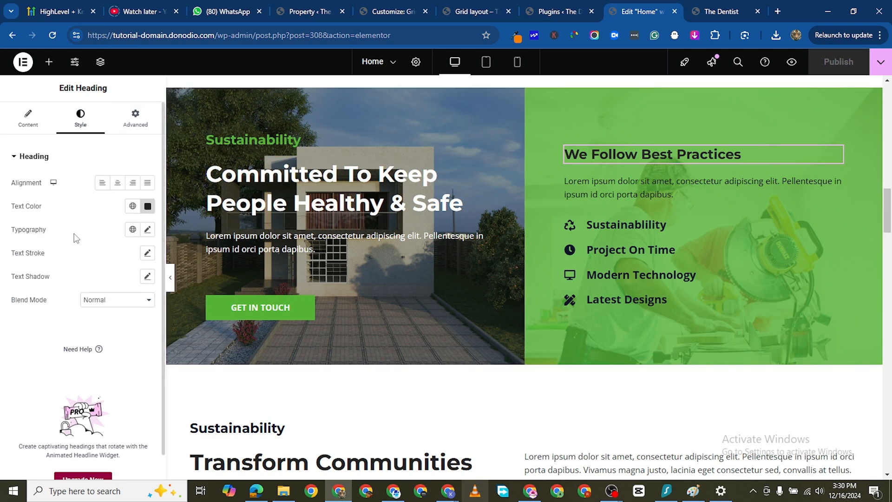
{"action": "left_click", "coordinate": [146, 206]}
{"action": "left_click_drag", "start_coordinate": [101, 274], "coordinate": [56, 232]}
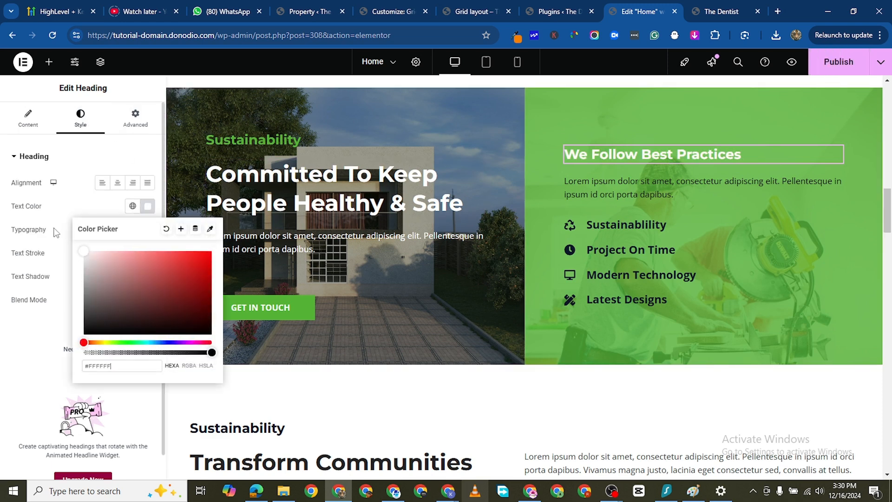
{"action": "left_click", "coordinate": [3, 325]}
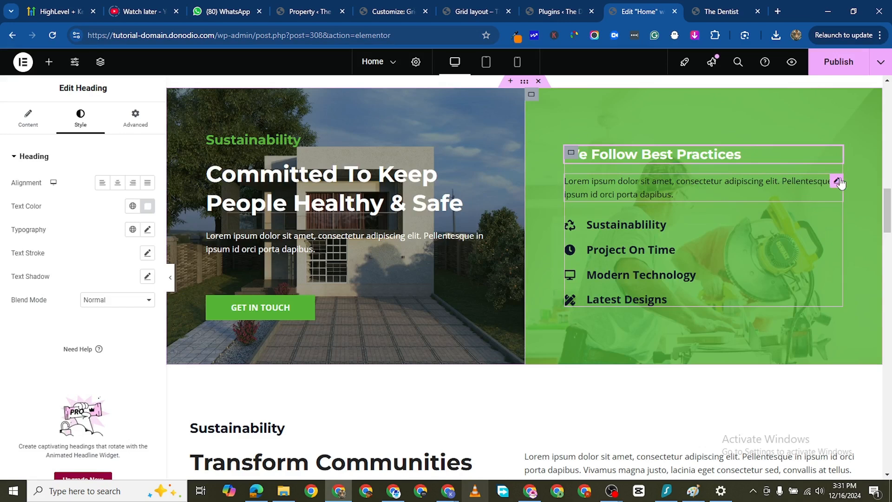
- Change the text color of the paragraph below the "We Follow Best Practices" heading to white (#FFFFFF)
{"action": "left_click", "coordinate": [674, 187]}
{"action": "left_click", "coordinate": [81, 119]}
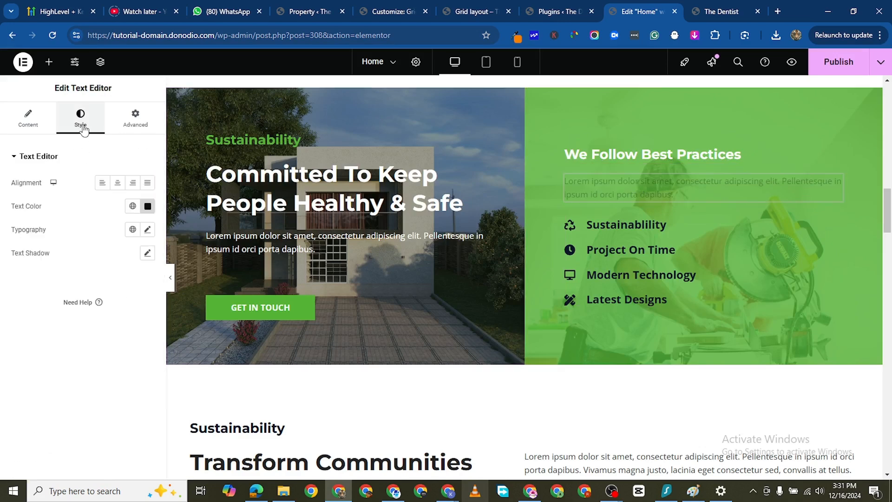
{"action": "left_click", "coordinate": [147, 206]}
{"action": "left_click_drag", "start_coordinate": [95, 261], "coordinate": [48, 230]}
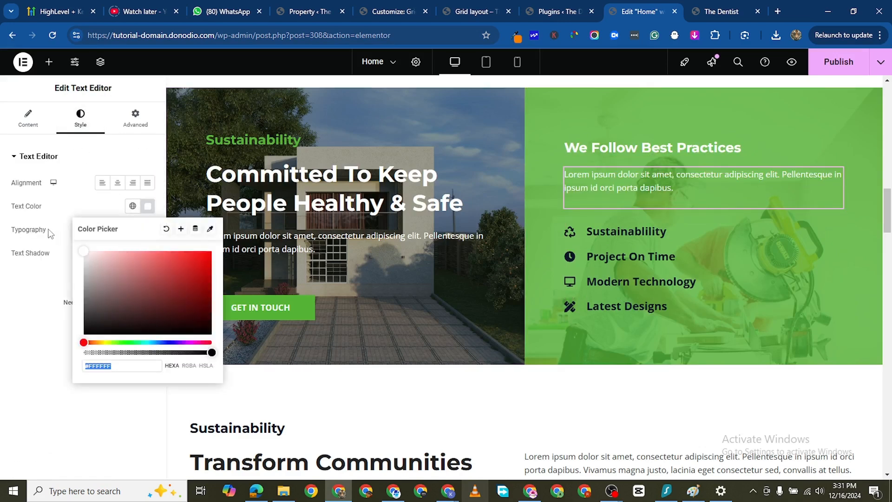
{"action": "left_click", "coordinate": [1, 294]}
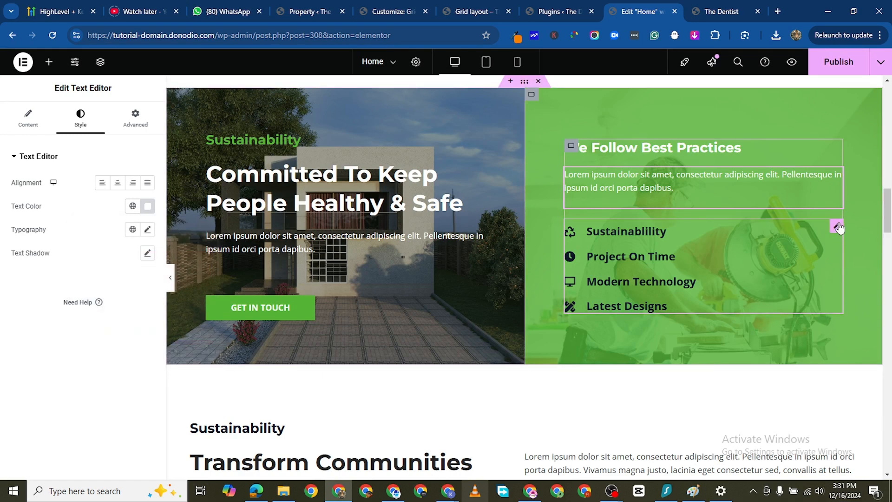
- Set the icon color of the icon list under "We Follow Best Practices" to white
{"action": "left_click", "coordinate": [837, 226]}
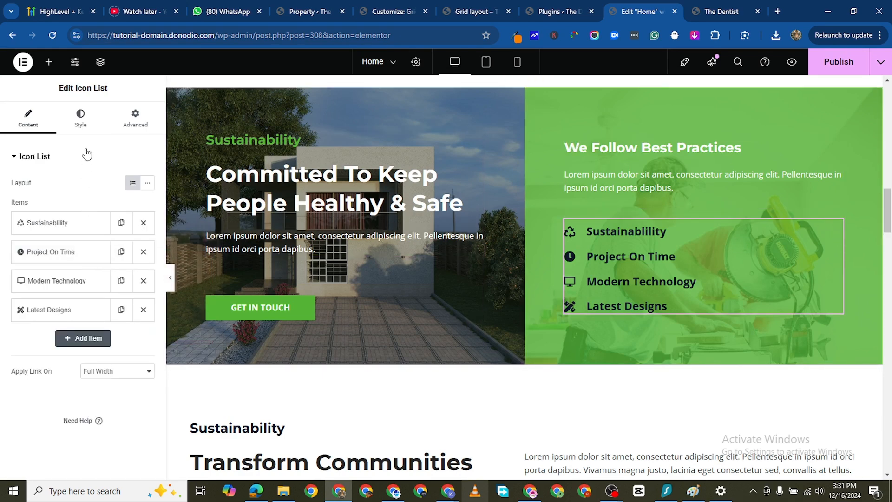
{"action": "left_click", "coordinate": [81, 129]}
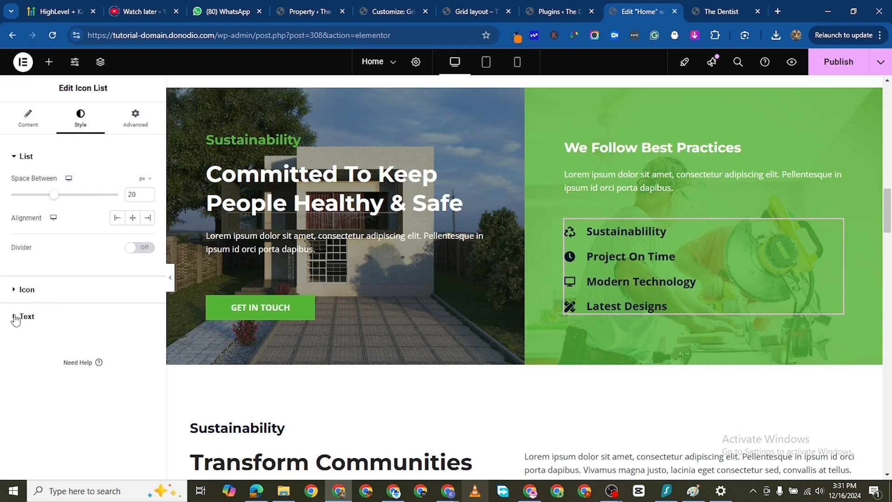
{"action": "left_click", "coordinate": [108, 289]}
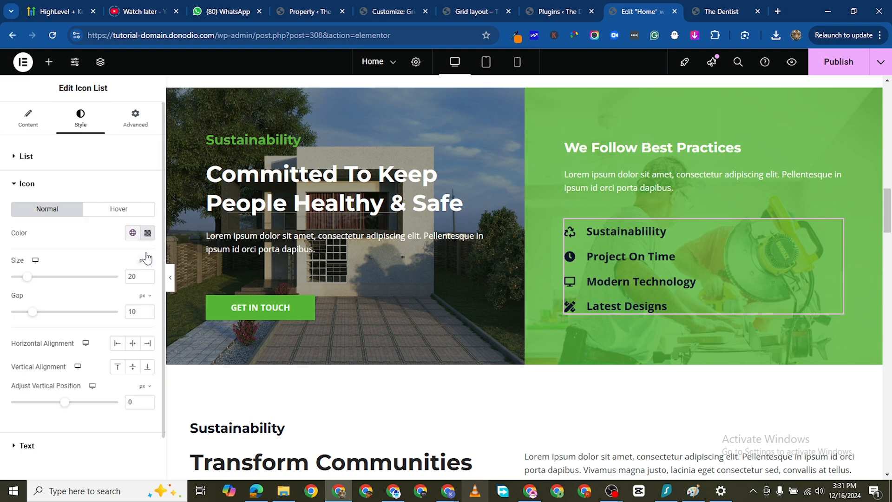
{"action": "left_click", "coordinate": [145, 234]}
{"action": "left_click_drag", "start_coordinate": [97, 283], "coordinate": [40, 250]}
{"action": "left_click", "coordinate": [3, 261]}
- Set the text color of the same icon list to white and save the Home page
{"action": "scroll", "coordinate": [16, 409], "scroll_direction": "down", "scroll_amount": 1}
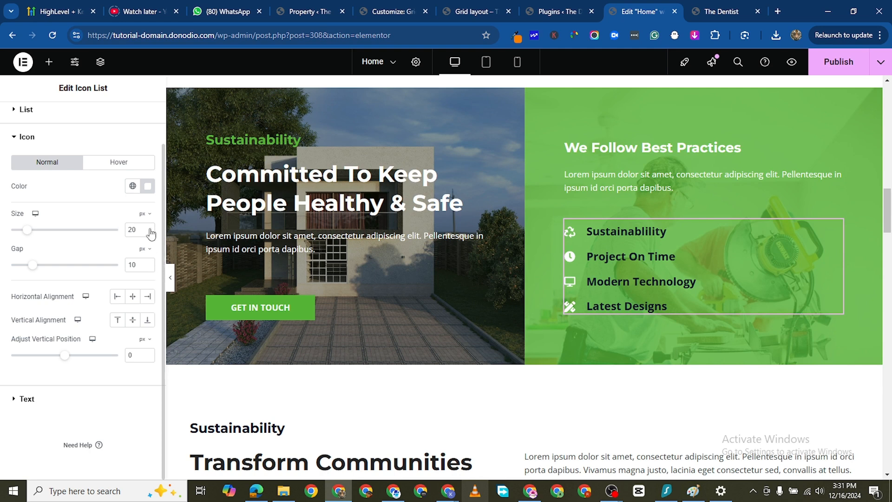
{"action": "left_click", "coordinate": [93, 398]}
{"action": "left_click", "coordinate": [147, 306]}
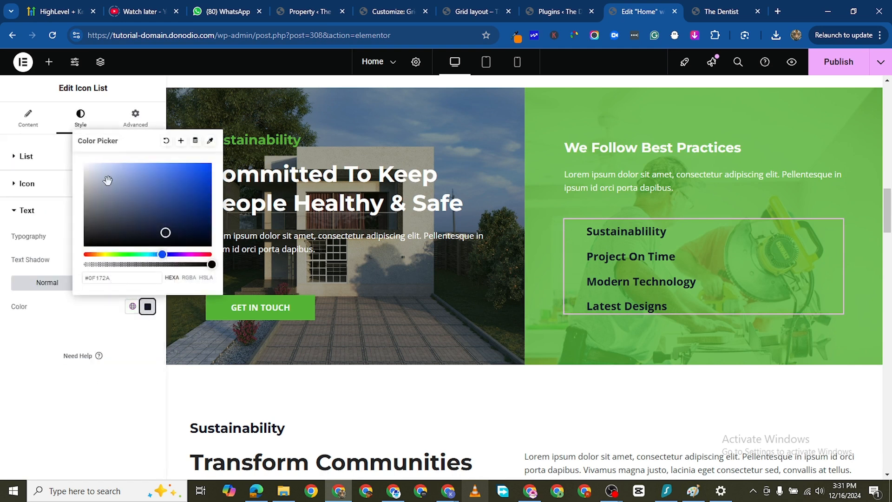
{"action": "left_click_drag", "start_coordinate": [108, 180], "coordinate": [57, 149]}
{"action": "left_click", "coordinate": [14, 212]}
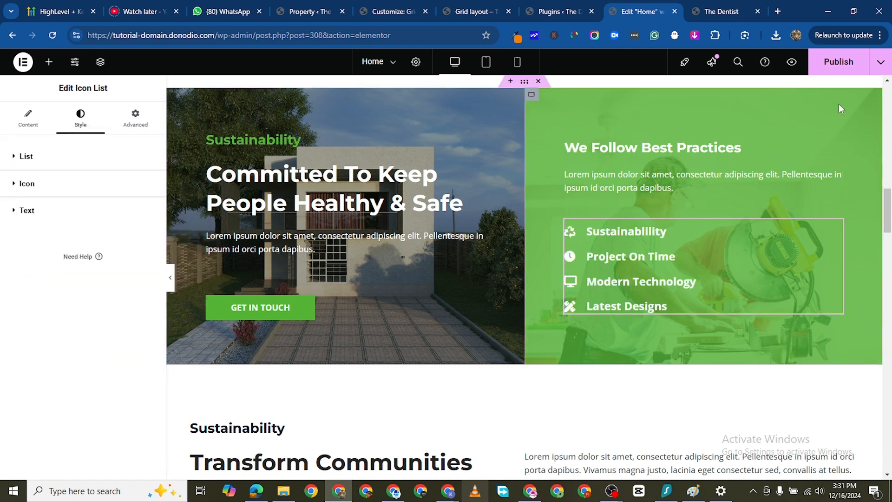
{"action": "left_click", "coordinate": [842, 71]}
- Set the text color of the "View Projects" button beside "Our Latest Designs" to white
{"action": "scroll", "coordinate": [473, 357], "scroll_direction": "down", "scroll_amount": 2}
{"action": "scroll", "coordinate": [514, 349], "scroll_direction": "down", "scroll_amount": 5}
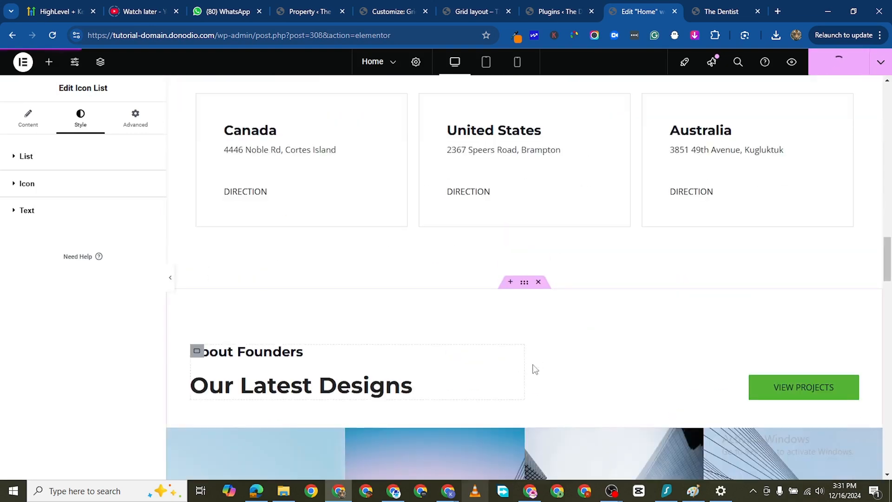
{"action": "scroll", "coordinate": [534, 369], "scroll_direction": "up", "scroll_amount": 3}
{"action": "scroll", "coordinate": [548, 333], "scroll_direction": "down", "scroll_amount": 5}
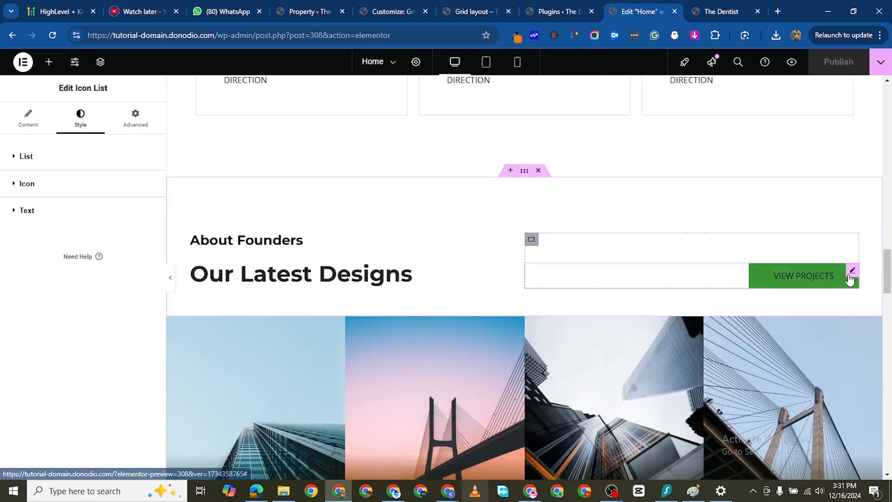
{"action": "left_click", "coordinate": [620, 283]}
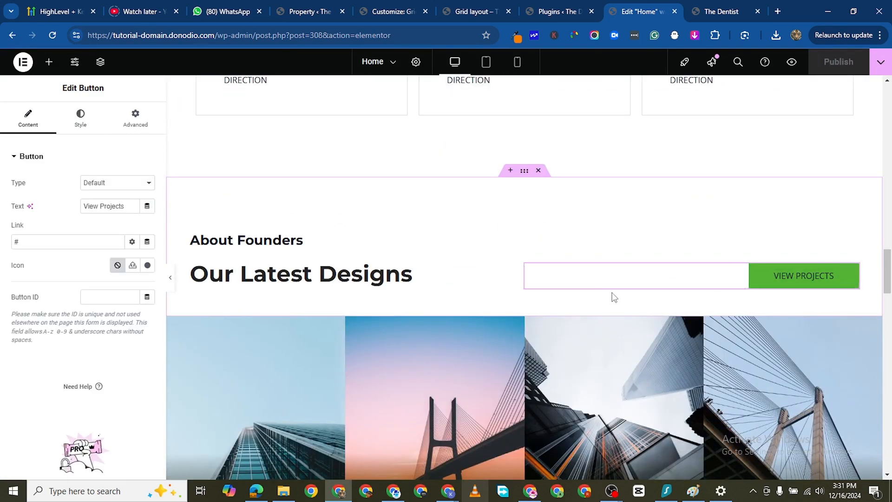
{"action": "left_click", "coordinate": [77, 123]}
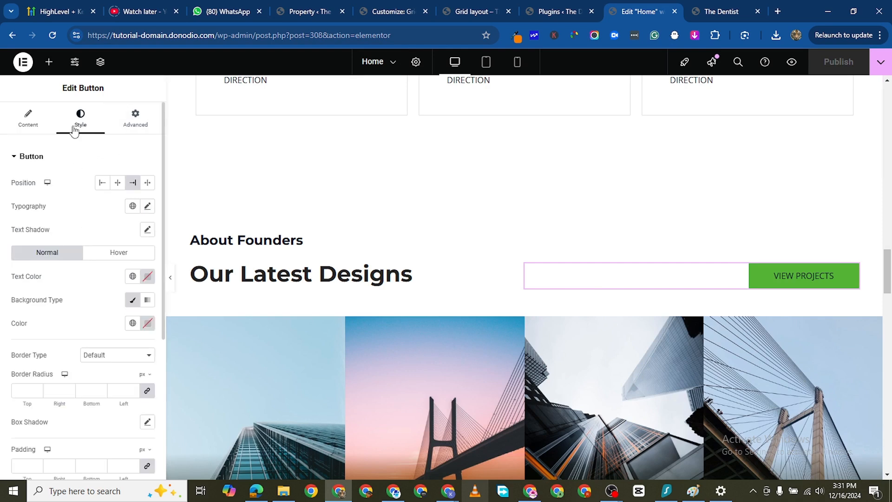
{"action": "left_click", "coordinate": [147, 277]}
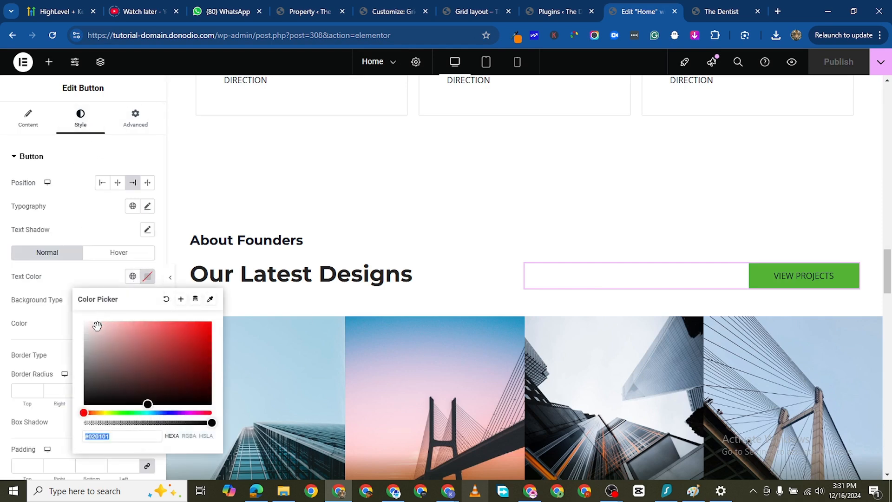
{"action": "left_click_drag", "start_coordinate": [95, 323], "coordinate": [41, 298]}
{"action": "left_click", "coordinate": [3, 306]}
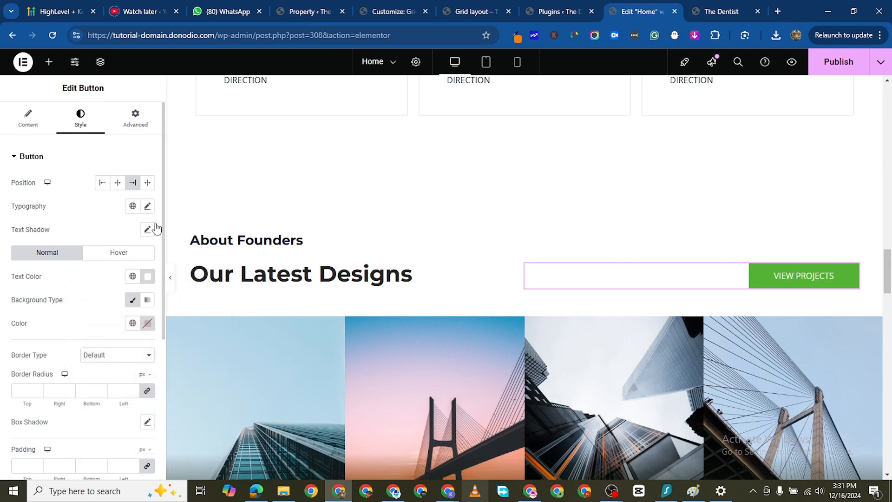
- Set the "View Projects" button's font weight to 700 (Bold) and save the page
{"action": "left_click", "coordinate": [147, 207]}
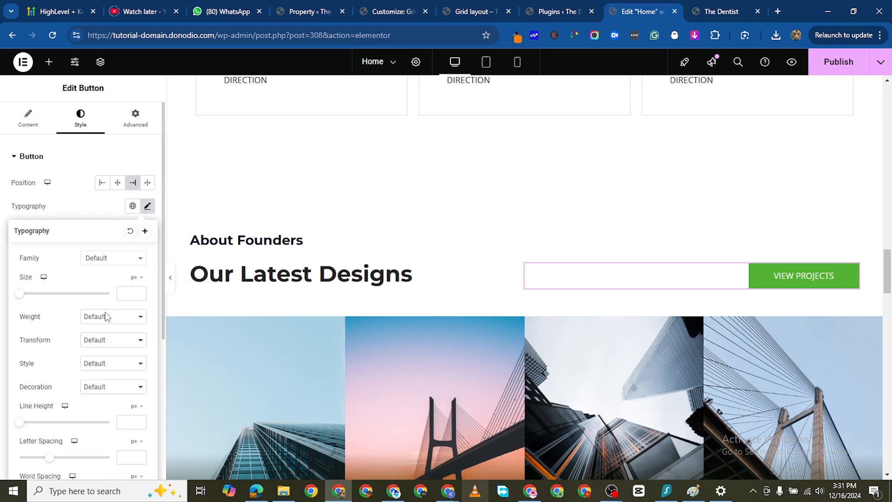
{"action": "left_click", "coordinate": [106, 316]}
{"action": "left_click", "coordinate": [88, 264]}
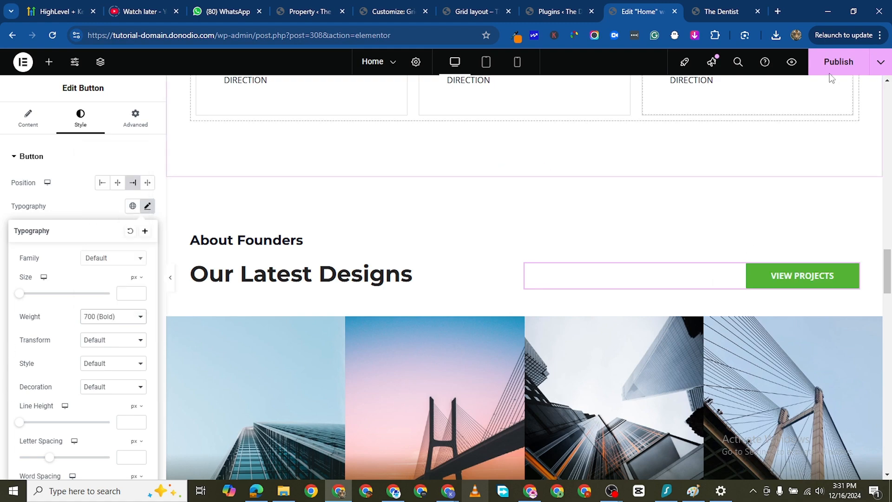
- Look over the testimonials and FAQ sections and open the settings of the "Request a Quote" contact form
{"action": "scroll", "coordinate": [771, 95], "scroll_direction": "down", "scroll_amount": 10}
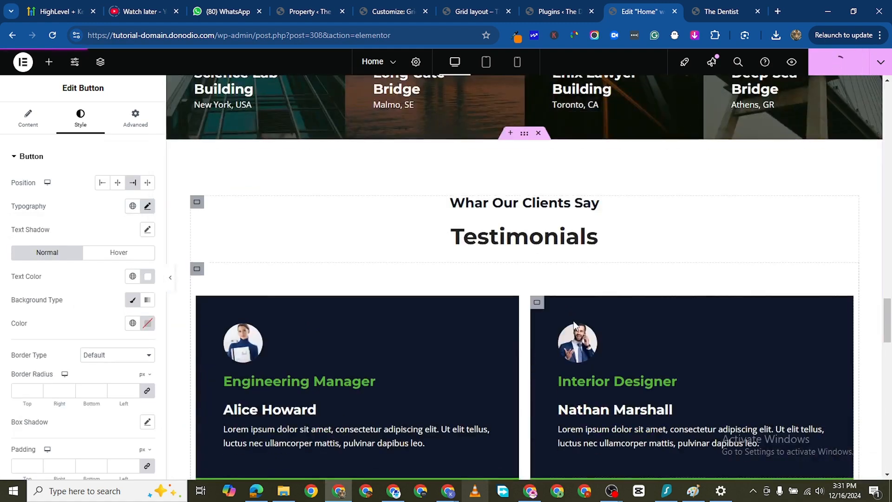
{"action": "scroll", "coordinate": [561, 333], "scroll_direction": "down", "scroll_amount": 12}
{"action": "scroll", "coordinate": [562, 344], "scroll_direction": "up", "scroll_amount": 7}
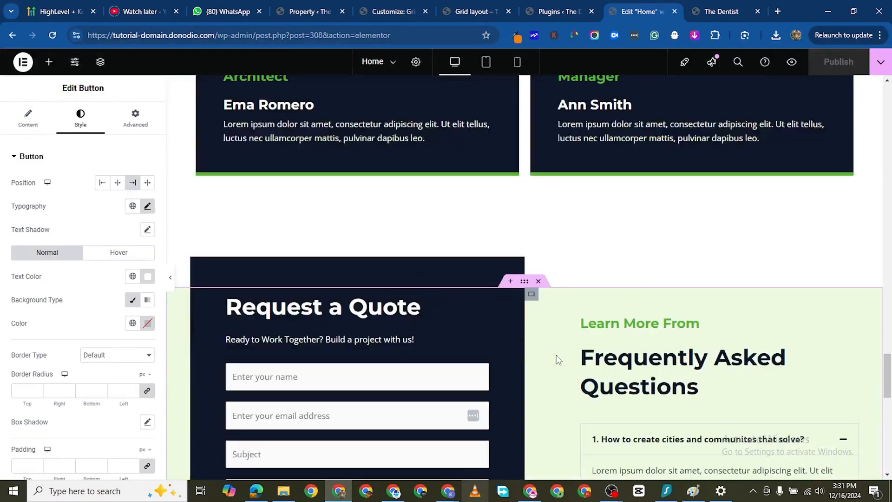
{"action": "scroll", "coordinate": [486, 306], "scroll_direction": "down", "scroll_amount": 6}
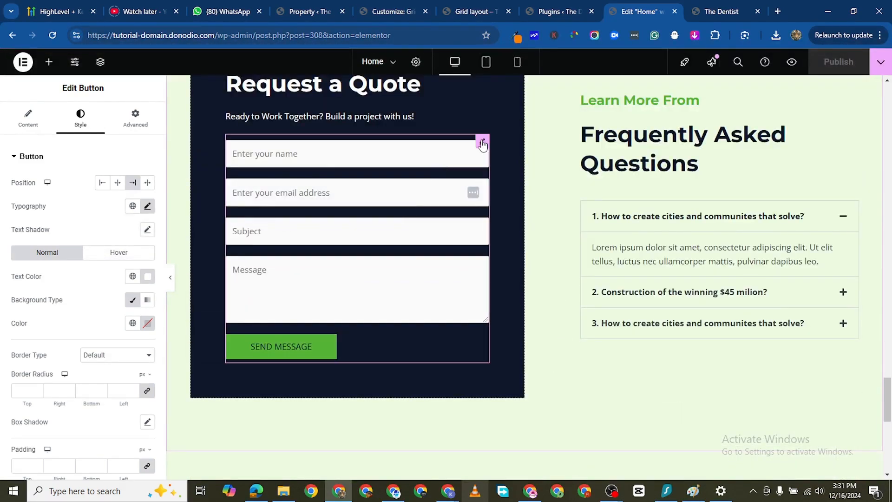
{"action": "left_click", "coordinate": [482, 143]}
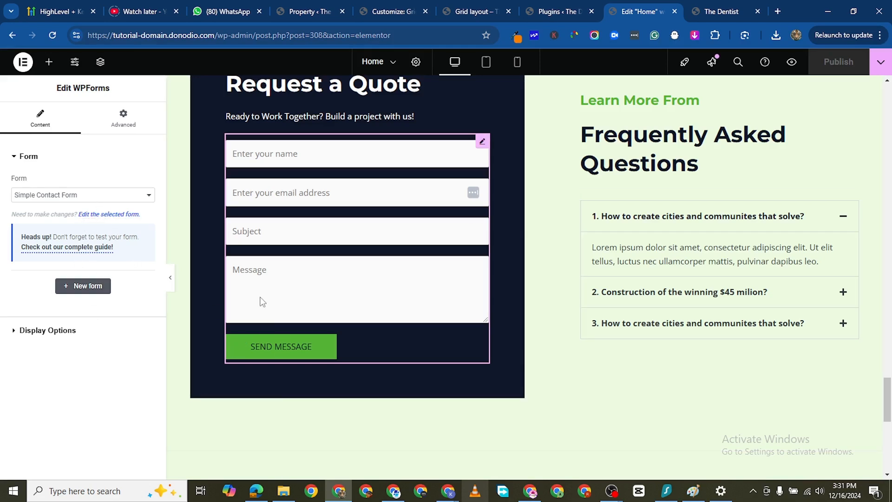
{"action": "scroll", "coordinate": [366, 300], "scroll_direction": "up", "scroll_amount": 12}
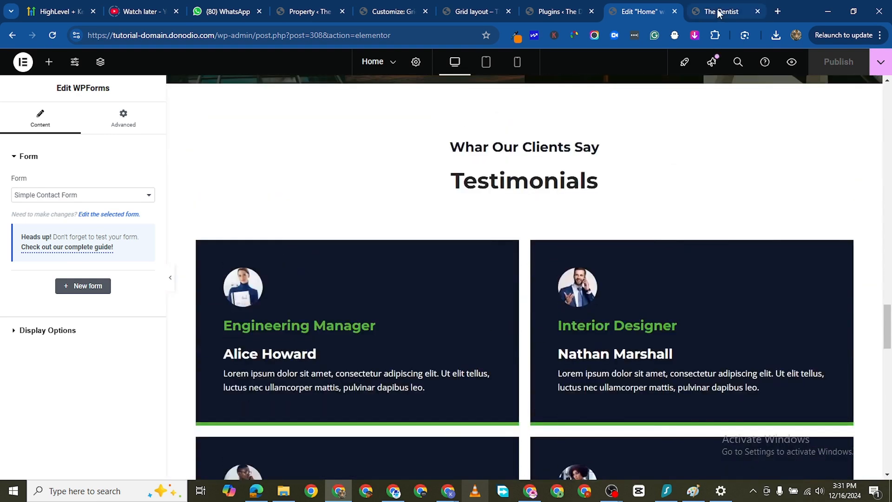
- Review the live Home page from the hero banner through the statistics, sustainability and "Transform Communities Across the Globe" sections
{"action": "left_click", "coordinate": [719, 13]}
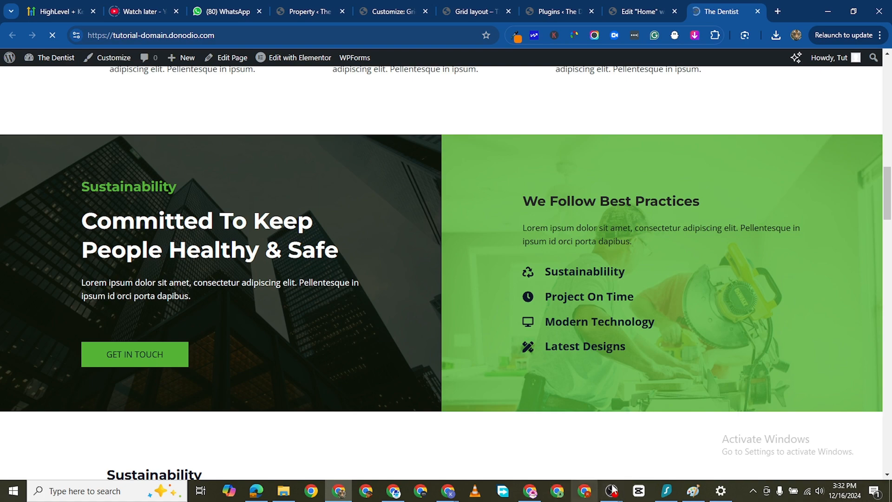
{"action": "scroll", "coordinate": [369, 295], "scroll_direction": "up", "scroll_amount": 12}
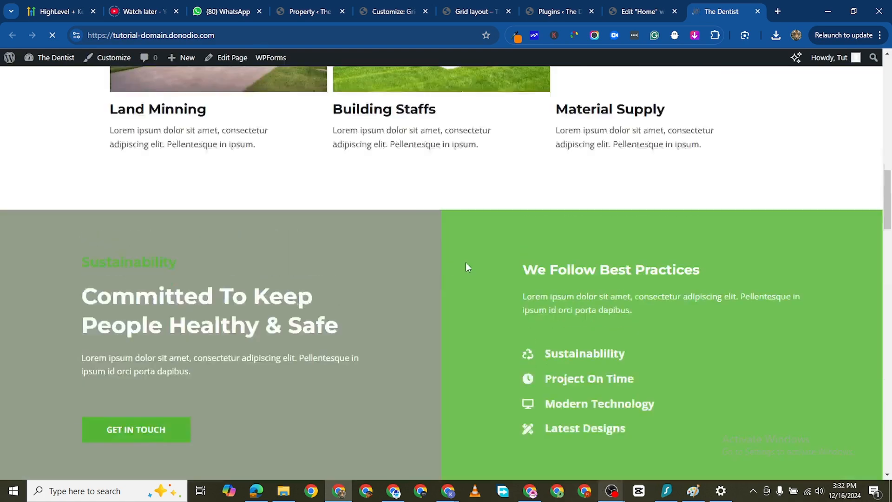
{"action": "scroll", "coordinate": [479, 297], "scroll_direction": "up", "scroll_amount": 5}
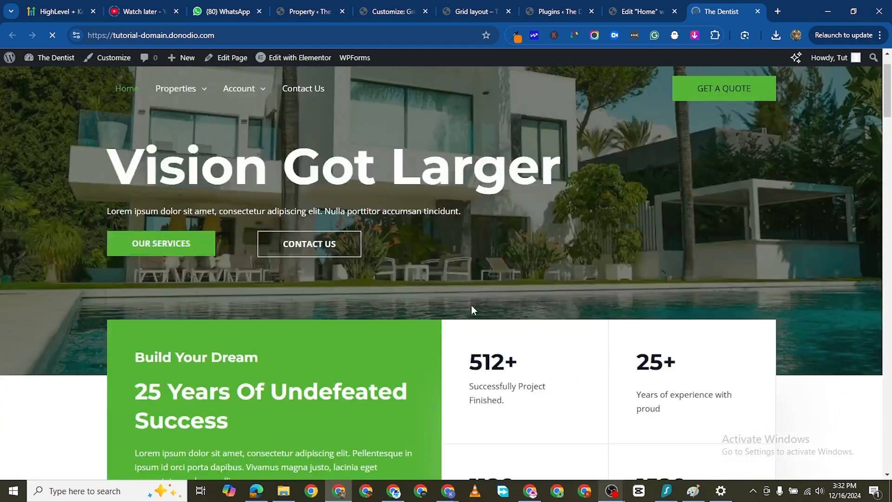
{"action": "scroll", "coordinate": [483, 310], "scroll_direction": "down", "scroll_amount": 15}
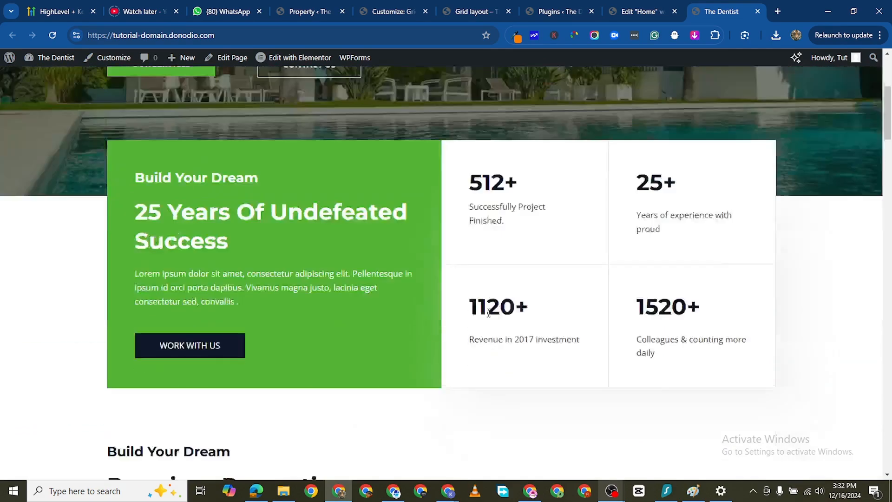
{"action": "scroll", "coordinate": [495, 310], "scroll_direction": "down", "scroll_amount": 5}
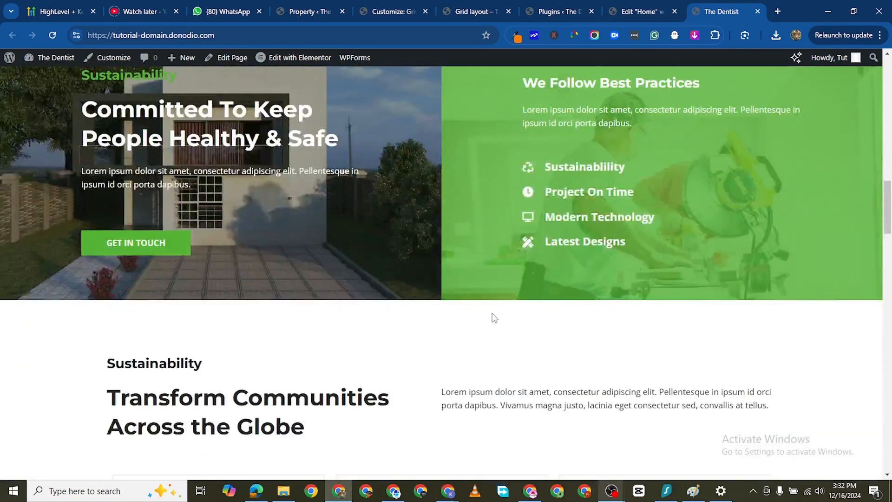
{"action": "scroll", "coordinate": [493, 321], "scroll_direction": "up", "scroll_amount": 11}
{"action": "scroll", "coordinate": [506, 320], "scroll_direction": "up", "scroll_amount": 9}
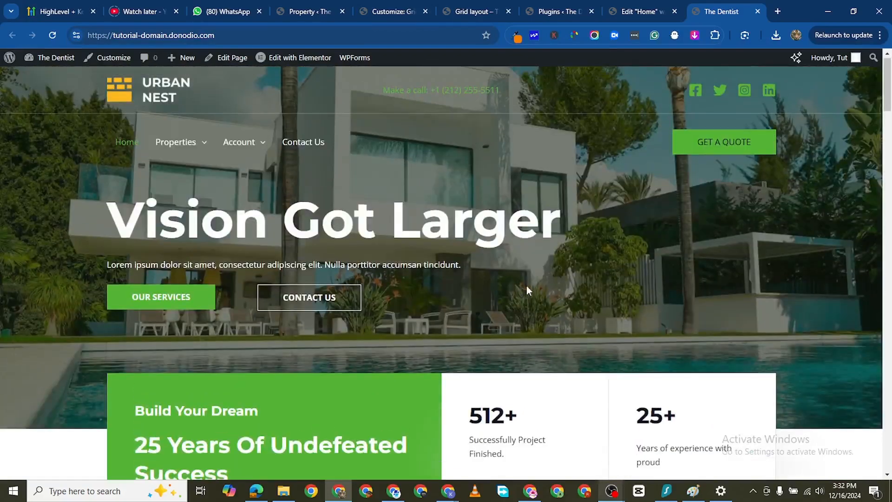
{"action": "scroll", "coordinate": [516, 293], "scroll_direction": "down", "scroll_amount": 5}
{"action": "scroll", "coordinate": [510, 298], "scroll_direction": "down", "scroll_amount": 15}
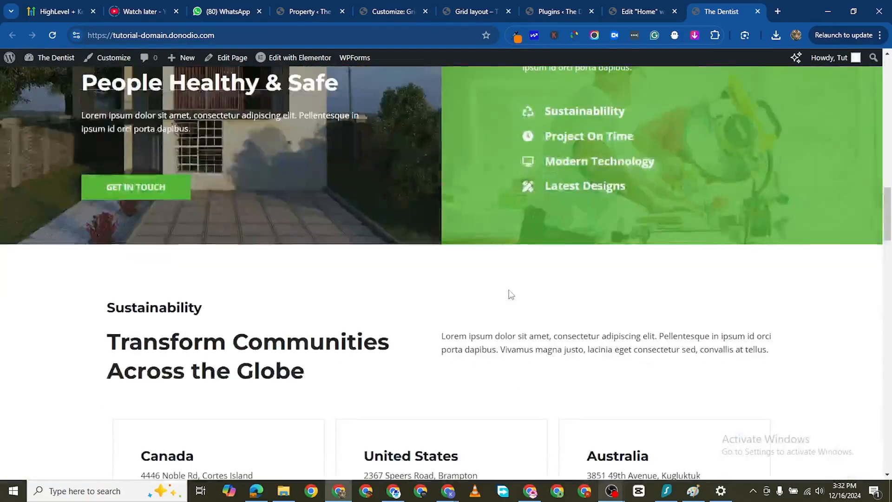
{"action": "scroll", "coordinate": [511, 292], "scroll_direction": "up", "scroll_amount": 1}
- Examine the "Our Latest Designs" gallery and the Testimonials section on the live Home page
{"action": "scroll", "coordinate": [510, 295], "scroll_direction": "down", "scroll_amount": 5}
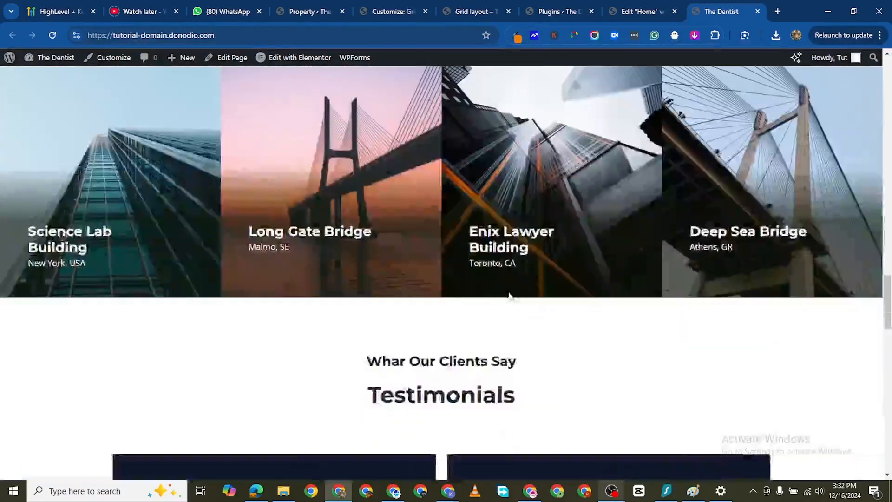
{"action": "scroll", "coordinate": [325, 242], "scroll_direction": "up", "scroll_amount": 2}
{"action": "scroll", "coordinate": [417, 285], "scroll_direction": "up", "scroll_amount": 2}
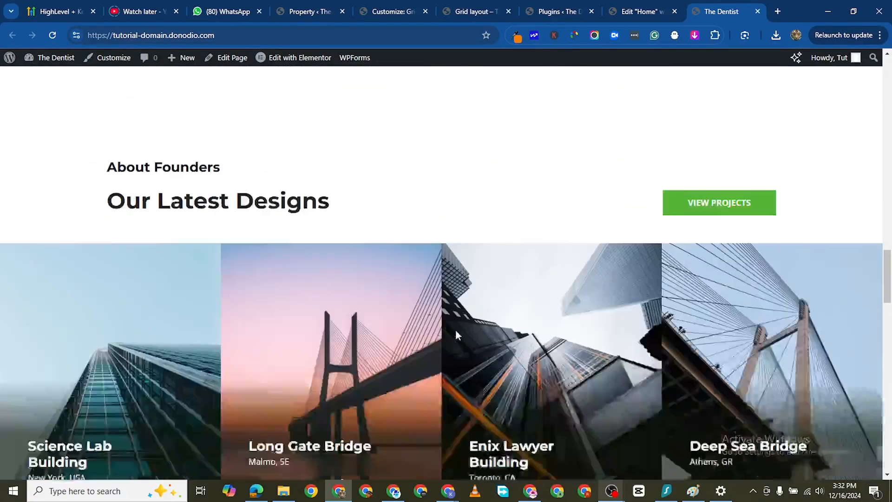
{"action": "scroll", "coordinate": [418, 335], "scroll_direction": "down", "scroll_amount": 4}
{"action": "scroll", "coordinate": [423, 339], "scroll_direction": "up", "scroll_amount": 6}
{"action": "scroll", "coordinate": [426, 342], "scroll_direction": "down", "scroll_amount": 8}
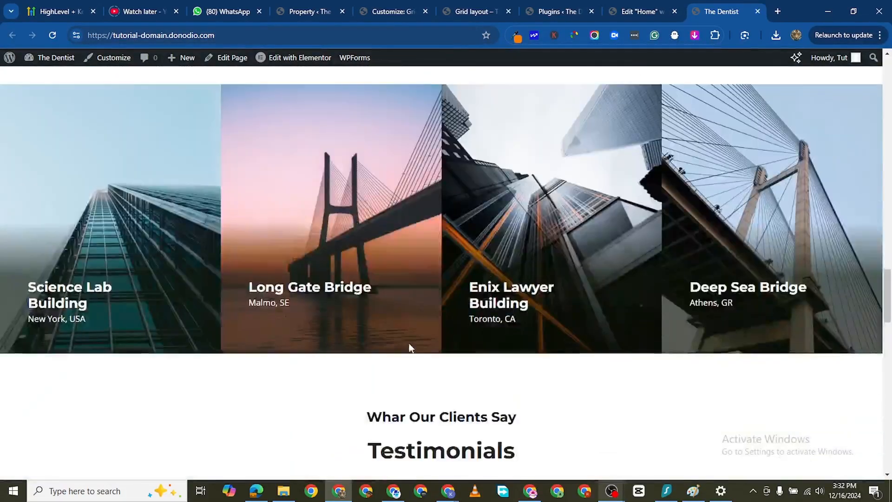
{"action": "scroll", "coordinate": [423, 296], "scroll_direction": "up", "scroll_amount": 4}
{"action": "scroll", "coordinate": [423, 296], "scroll_direction": "down", "scroll_amount": 15}
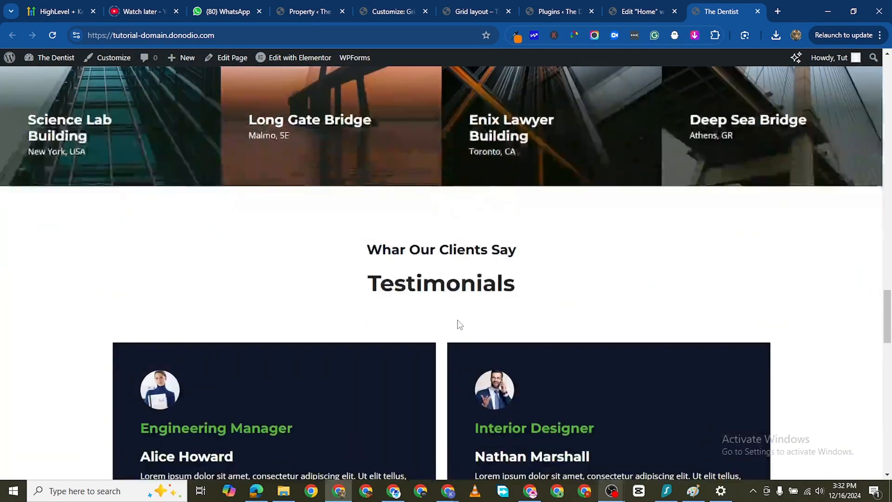
{"action": "scroll", "coordinate": [470, 341], "scroll_direction": "up", "scroll_amount": 15}
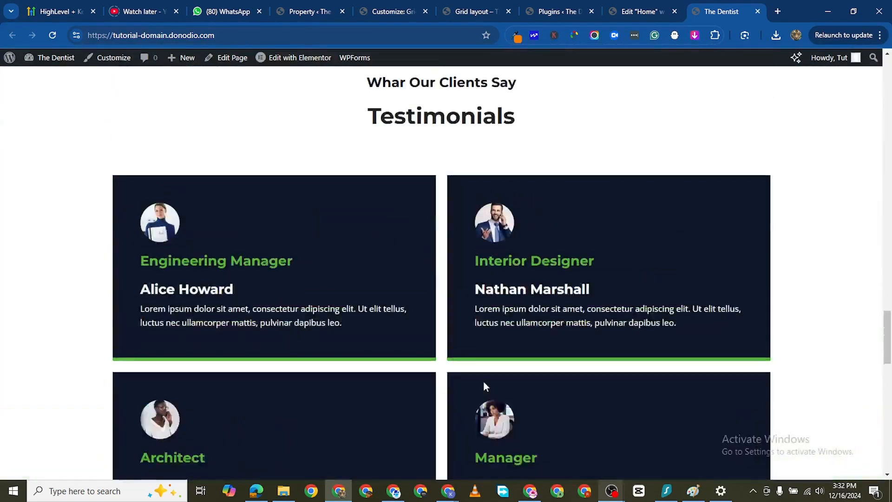
{"action": "scroll", "coordinate": [441, 341], "scroll_direction": "up", "scroll_amount": 10}
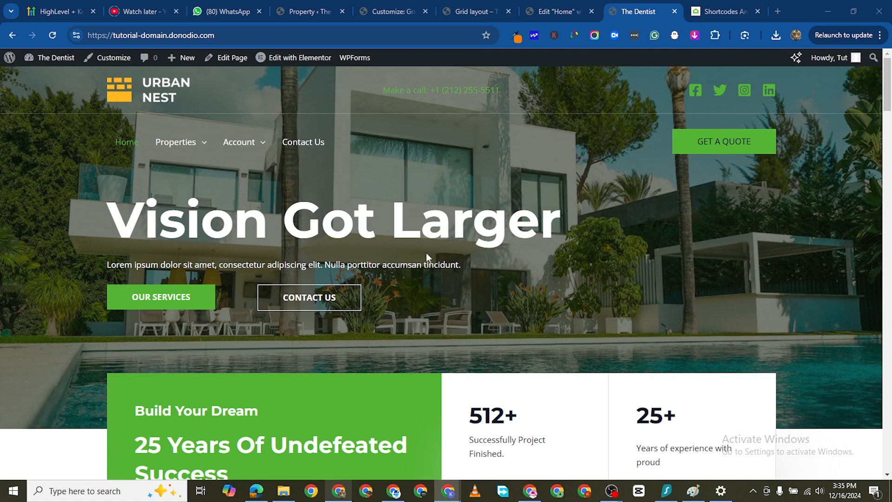
- Open the Grid layout properties page and look over its address search field, filters and property listings
{"action": "mouse_move", "coordinate": [175, 141]}
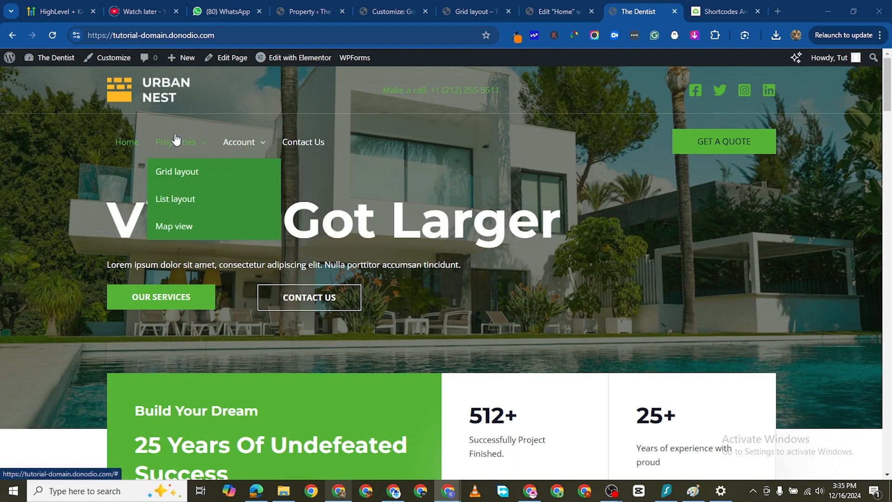
{"action": "left_click", "coordinate": [181, 168]}
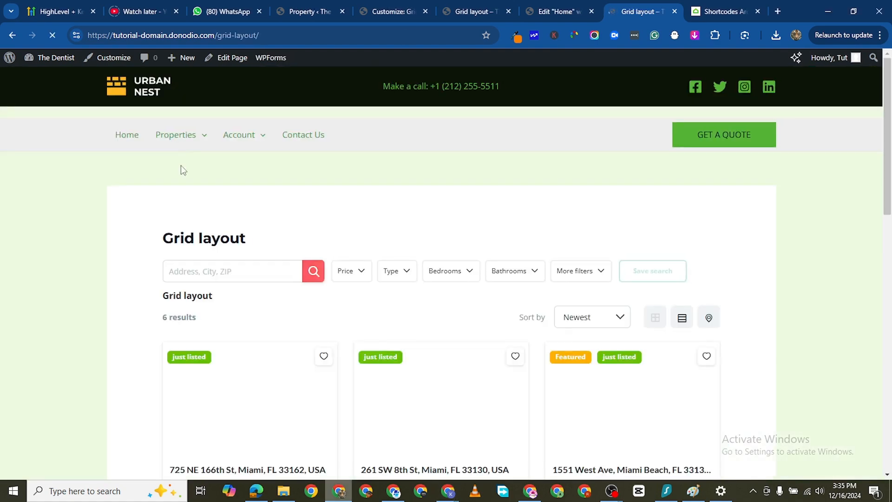
{"action": "left_click", "coordinate": [239, 268]}
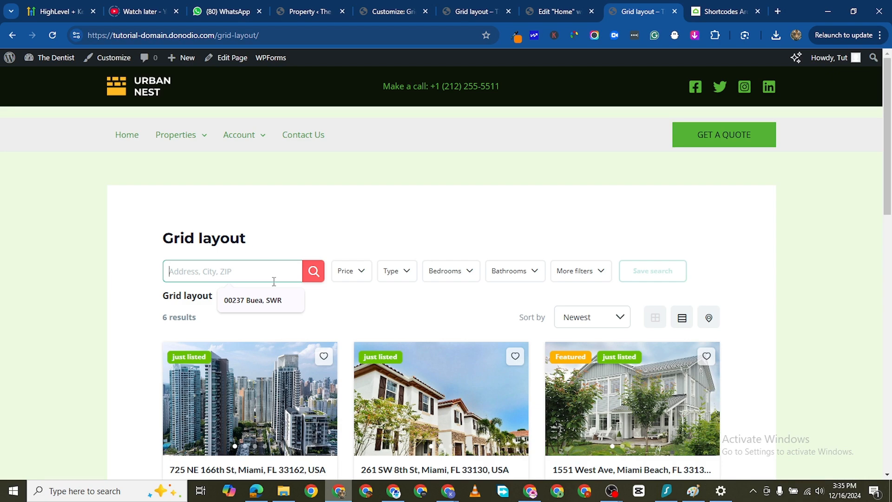
{"action": "scroll", "coordinate": [358, 275], "scroll_direction": "down", "scroll_amount": 10}
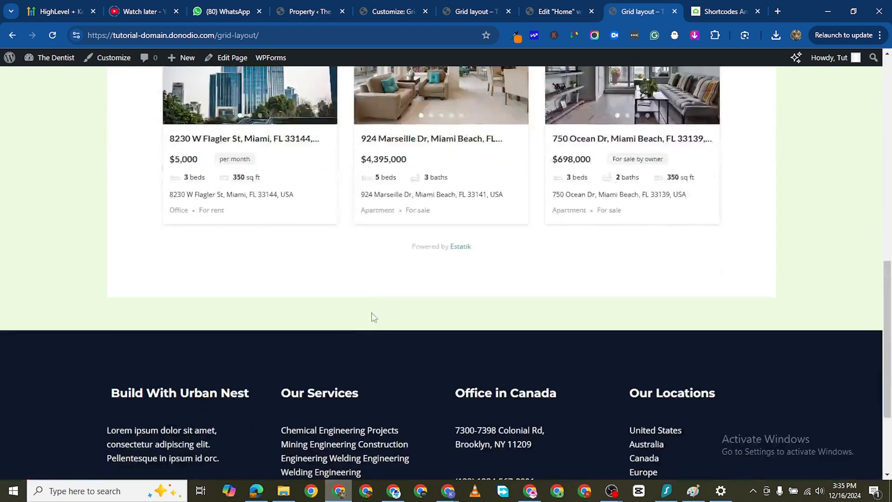
{"action": "scroll", "coordinate": [374, 318], "scroll_direction": "down", "scroll_amount": 3}
{"action": "scroll", "coordinate": [420, 229], "scroll_direction": "up", "scroll_amount": 4}
{"action": "scroll", "coordinate": [446, 276], "scroll_direction": "up", "scroll_amount": 12}
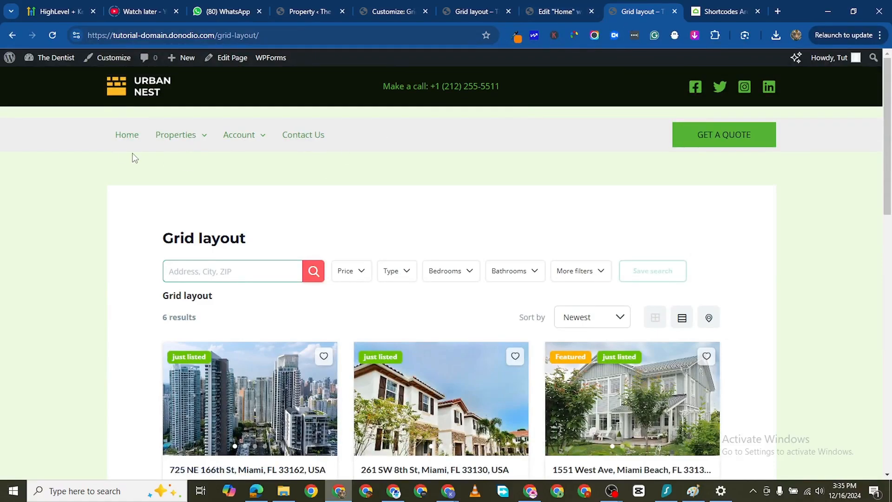
- Return to the live Home page and look over the hero, statistics and Premium Properties sections
{"action": "left_click", "coordinate": [129, 136]}
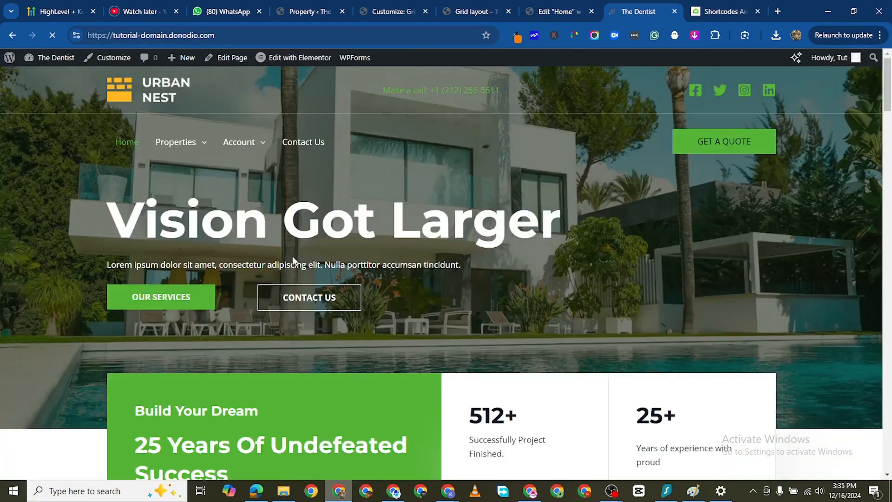
{"action": "scroll", "coordinate": [348, 264], "scroll_direction": "down", "scroll_amount": 10}
{"action": "scroll", "coordinate": [351, 261], "scroll_direction": "up", "scroll_amount": 2}
{"action": "scroll", "coordinate": [377, 311], "scroll_direction": "up", "scroll_amount": 2}
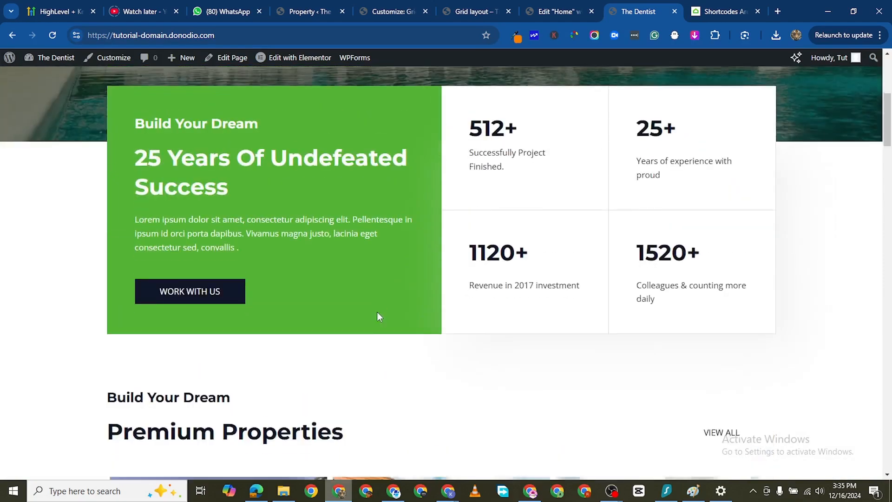
{"action": "scroll", "coordinate": [378, 319], "scroll_direction": "down", "scroll_amount": 15}
{"action": "scroll", "coordinate": [378, 340], "scroll_direction": "up", "scroll_amount": 4}
{"action": "scroll", "coordinate": [378, 339], "scroll_direction": "down", "scroll_amount": 5}
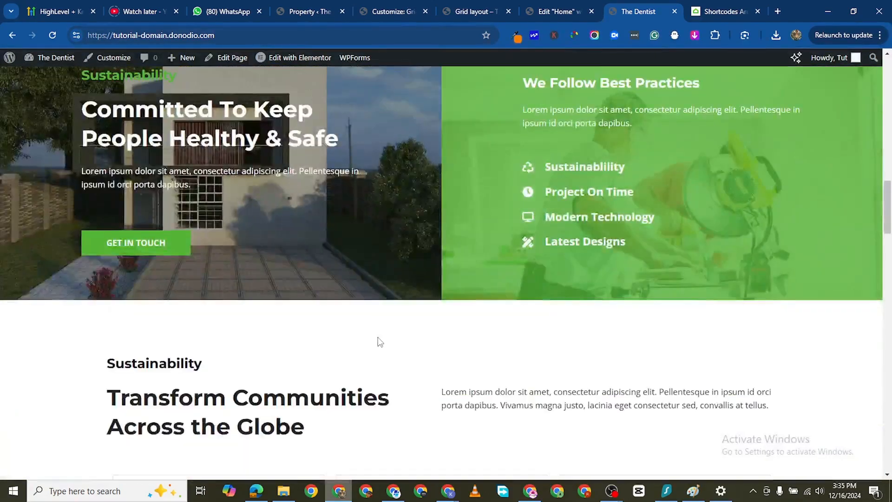
{"action": "scroll", "coordinate": [378, 339], "scroll_direction": "up", "scroll_amount": 14}
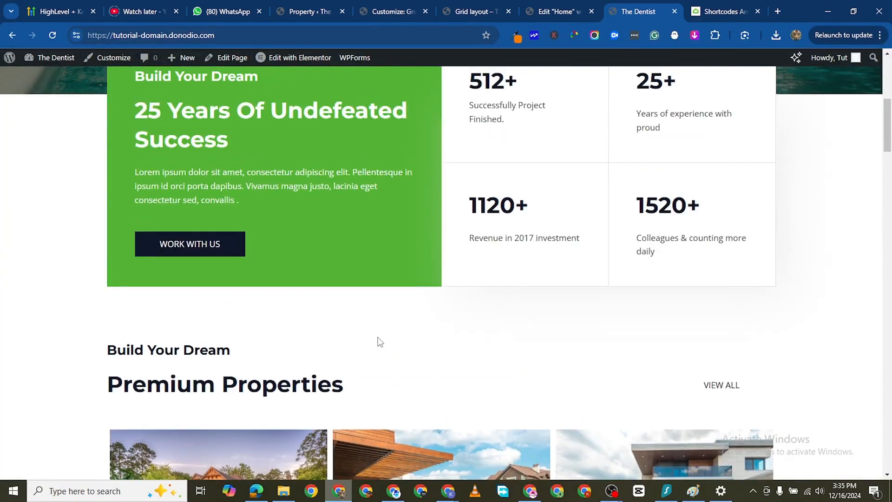
{"action": "scroll", "coordinate": [377, 342], "scroll_direction": "up", "scroll_amount": 4}
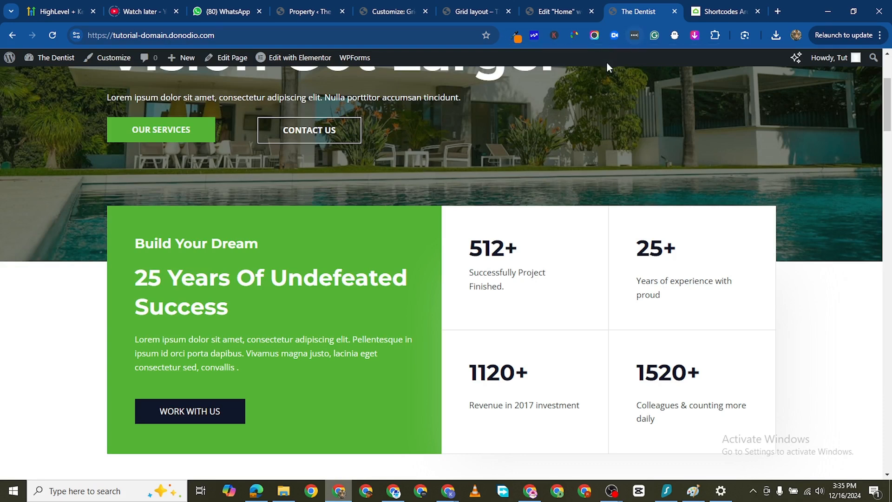
- Switch to the Estatik shortcodes documentation, dismiss the discount offer and look through the shortcode list
{"action": "key", "text": "ctrl+Tab"}
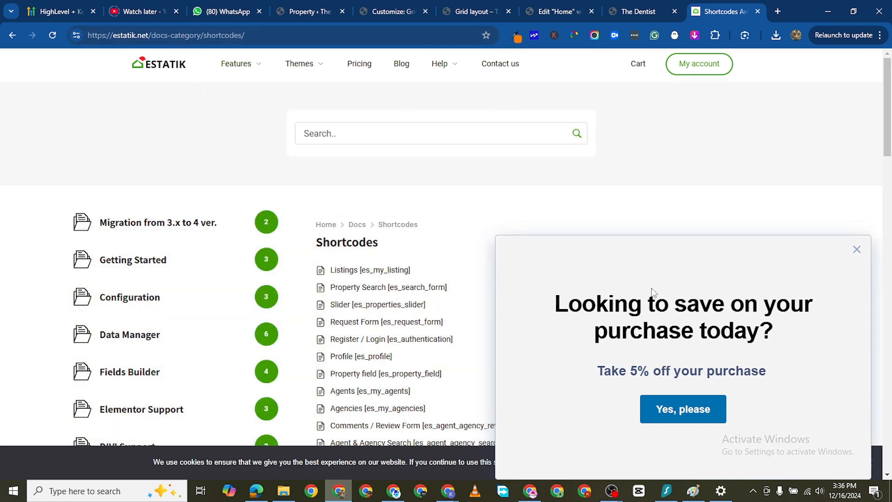
{"action": "left_click", "coordinate": [857, 250]}
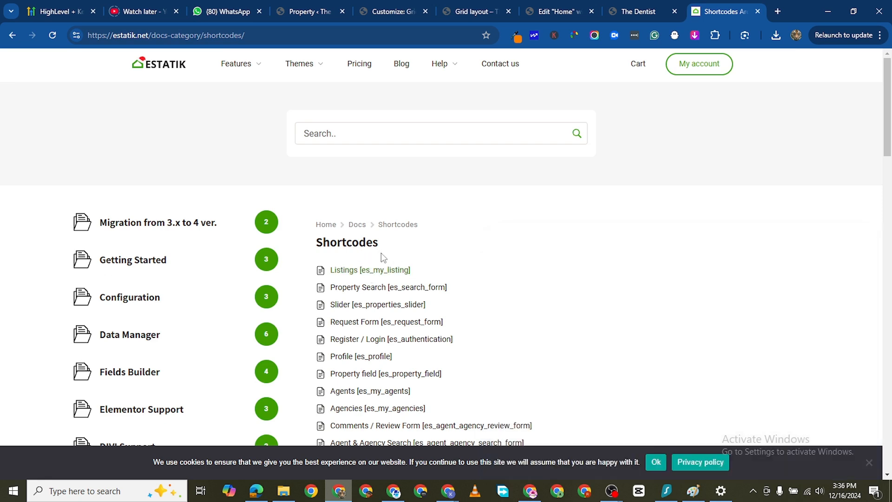
{"action": "scroll", "coordinate": [379, 305], "scroll_direction": "down", "scroll_amount": 1}
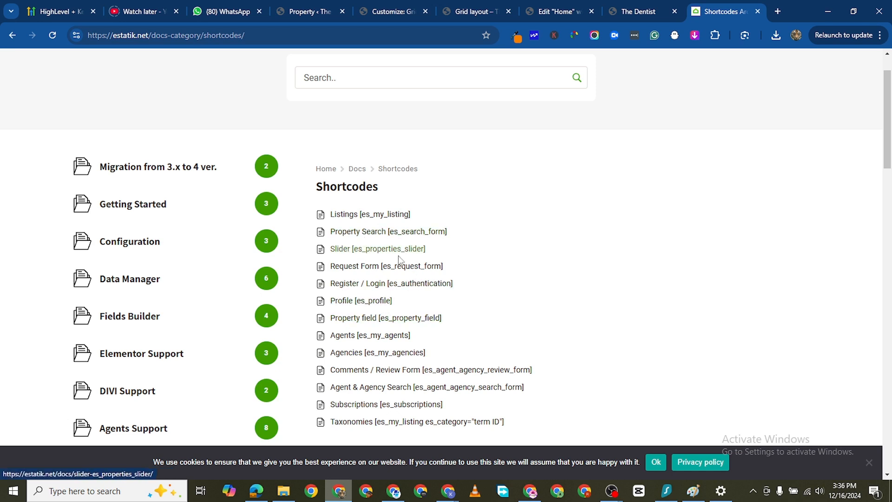
- Open the Slider [es_properties_slider] documentation in a new tab and view its attributes
{"action": "right_click", "coordinate": [365, 251]}
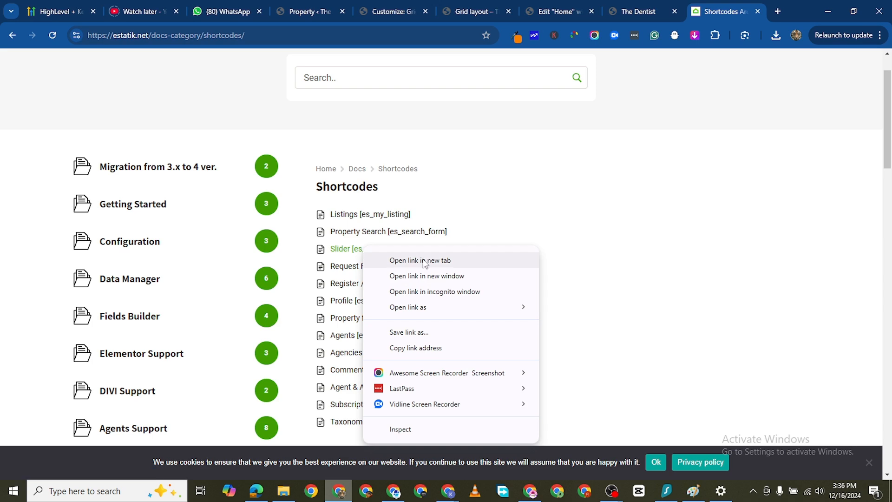
{"action": "left_click", "coordinate": [425, 260]}
{"action": "left_click", "coordinate": [724, 11]}
{"action": "scroll", "coordinate": [549, 190], "scroll_direction": "down", "scroll_amount": 2}
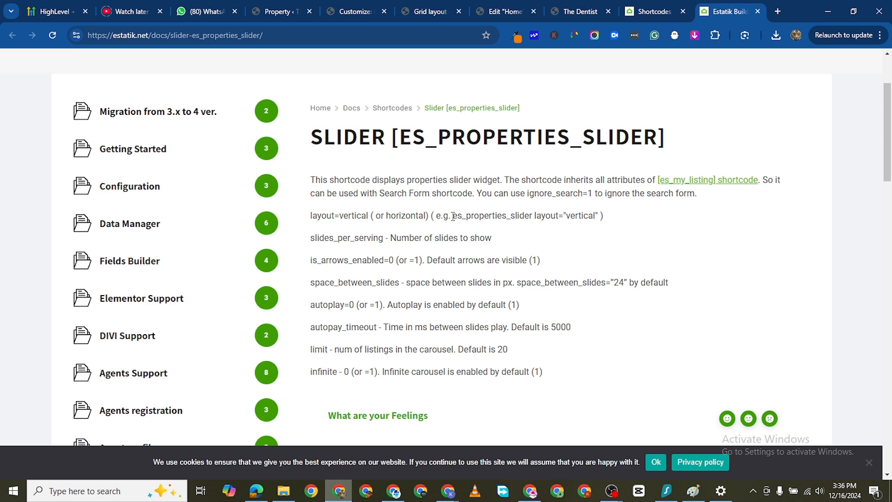
- Copy the example shortcode text es_properties_slider layout="vertical" and close the slider documentation
{"action": "left_click_drag", "start_coordinate": [453, 216], "coordinate": [599, 214]}
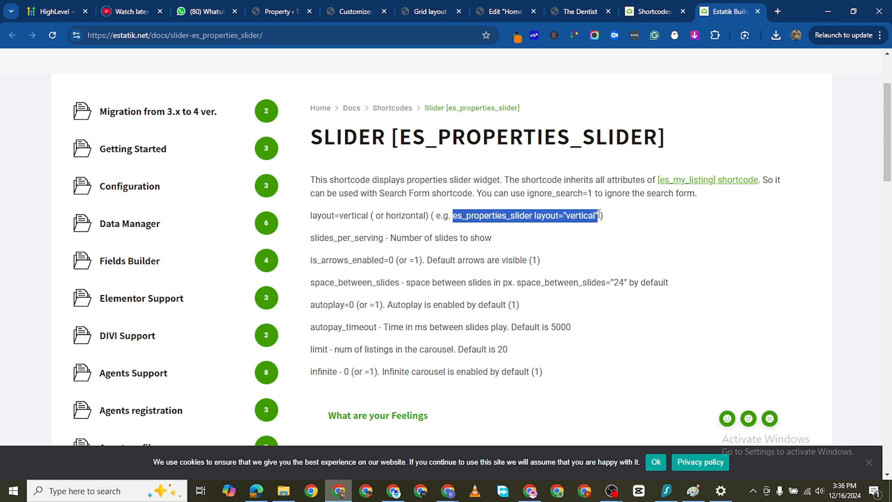
{"action": "right_click", "coordinate": [572, 217]}
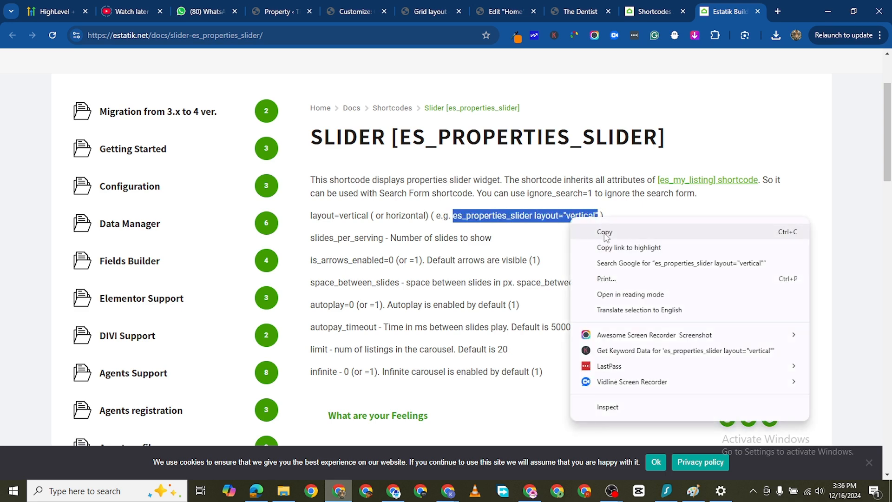
{"action": "left_click", "coordinate": [606, 234]}
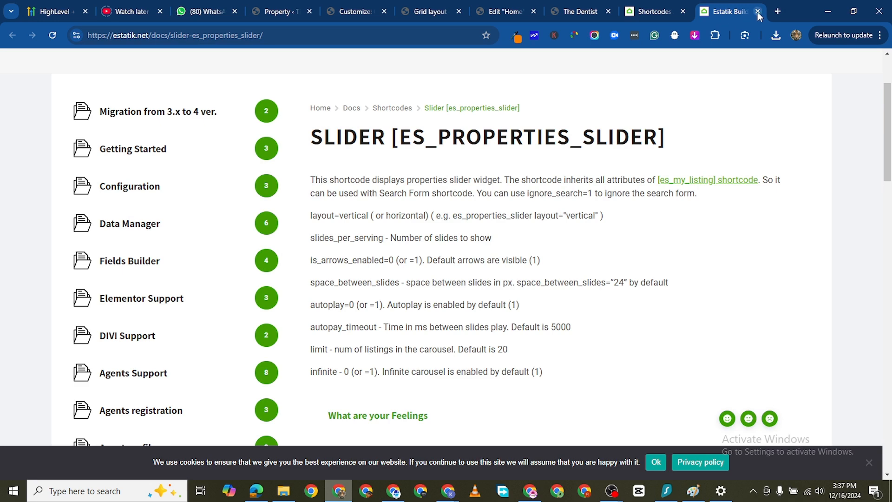
{"action": "left_click", "coordinate": [757, 12]}
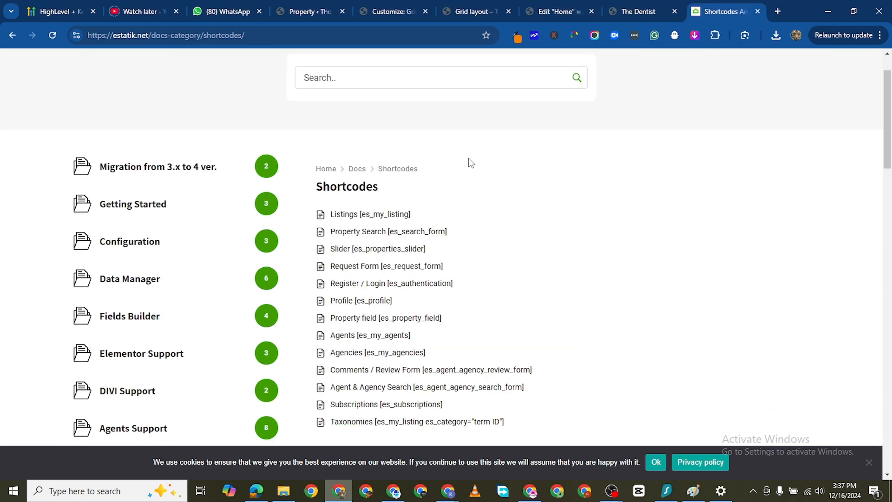
- Open the Property Search [es_search_form] documentation in a new tab and view its shortcode description
{"action": "right_click", "coordinate": [372, 237]}
{"action": "left_click", "coordinate": [423, 246]}
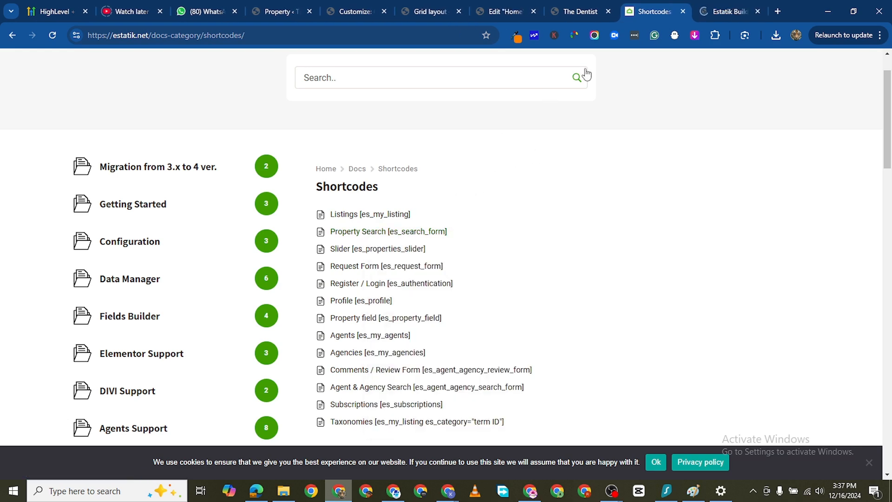
{"action": "left_click", "coordinate": [714, 13]}
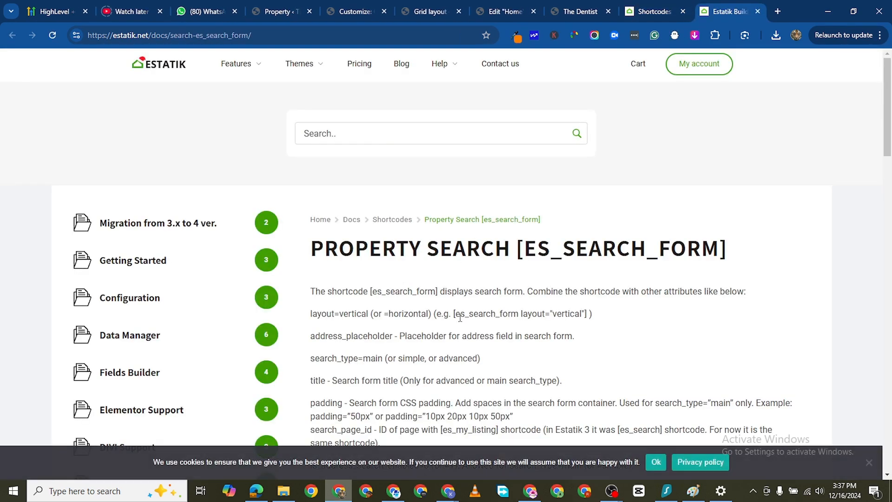
{"action": "scroll", "coordinate": [460, 317], "scroll_direction": "down", "scroll_amount": 1}
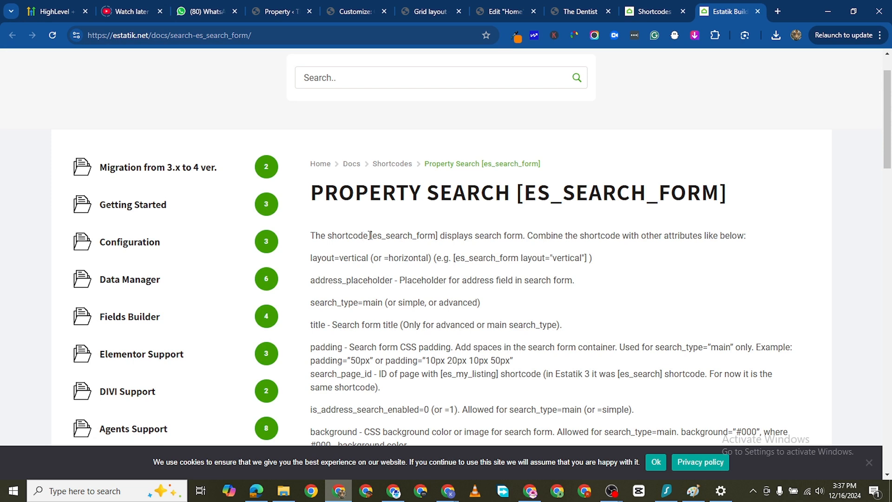
- Copy the [es_search_form] shortcode from the Property Search documentation and switch to the Home page editor
{"action": "left_click_drag", "start_coordinate": [370, 235], "coordinate": [437, 236]}
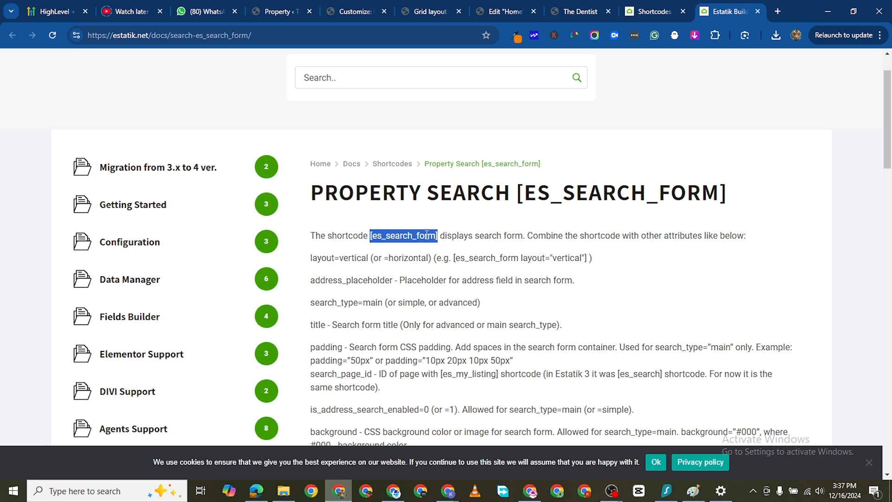
{"action": "right_click", "coordinate": [427, 236]}
{"action": "left_click", "coordinate": [473, 253]}
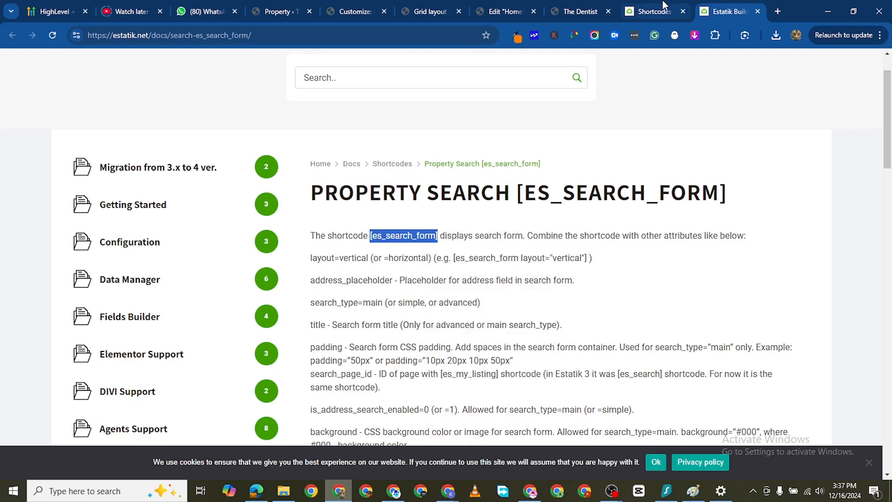
{"action": "left_click", "coordinate": [583, 12]}
{"action": "left_click", "coordinate": [486, 13]}
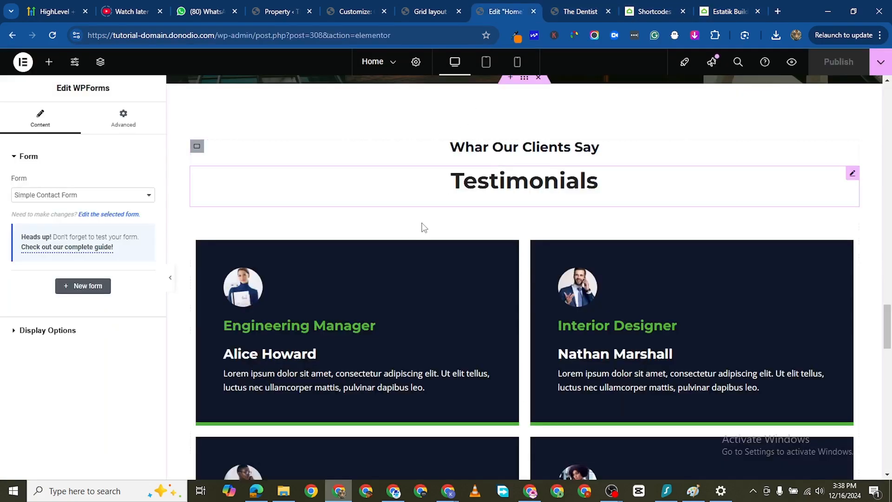
- Insert a single row-direction flexbox container between the company statistics section and the Premium Properties section
{"action": "scroll", "coordinate": [418, 236], "scroll_direction": "down", "scroll_amount": 10}
{"action": "scroll", "coordinate": [434, 241], "scroll_direction": "up", "scroll_amount": 6}
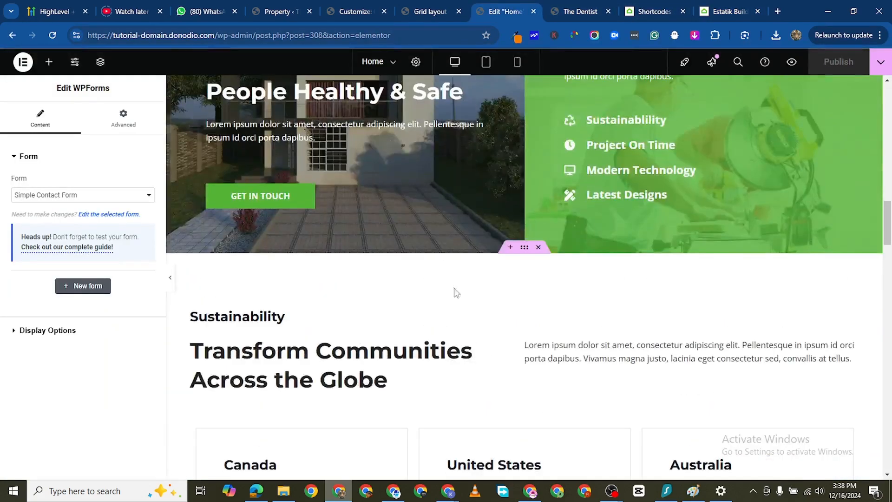
{"action": "scroll", "coordinate": [457, 291], "scroll_direction": "up", "scroll_amount": 15}
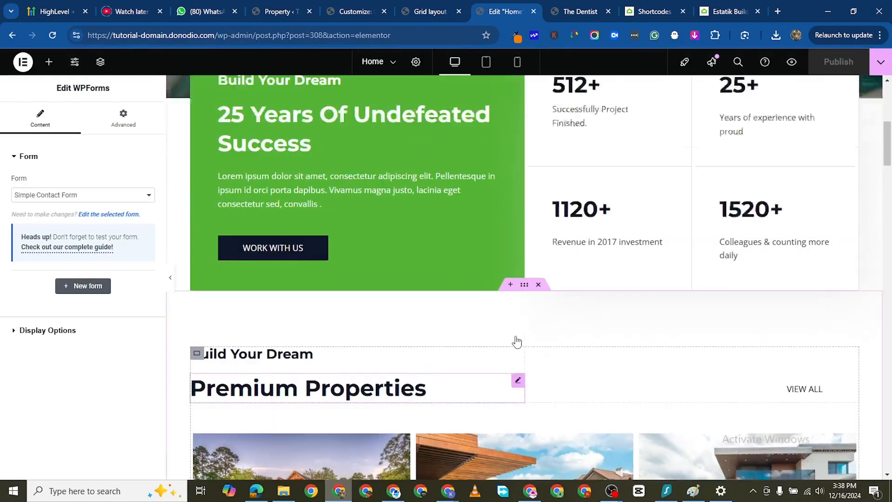
{"action": "scroll", "coordinate": [516, 344], "scroll_direction": "up", "scroll_amount": 7}
{"action": "scroll", "coordinate": [479, 278], "scroll_direction": "down", "scroll_amount": 3}
{"action": "scroll", "coordinate": [486, 244], "scroll_direction": "up", "scroll_amount": 1}
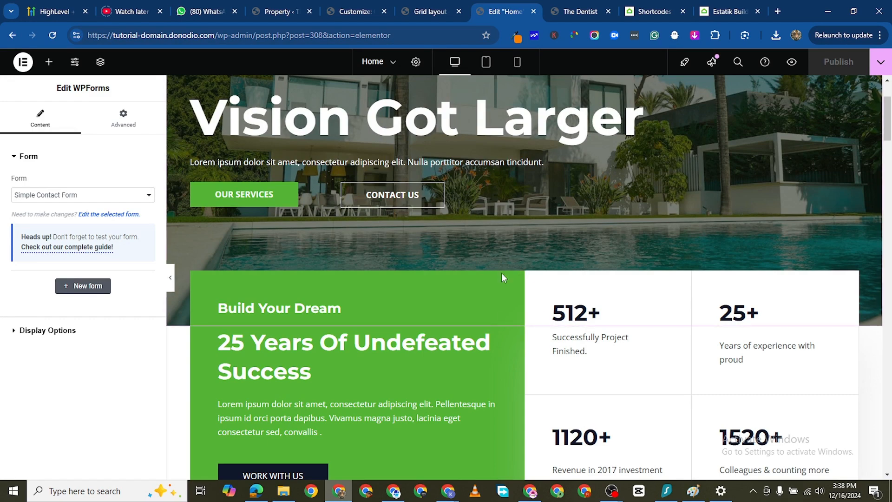
{"action": "scroll", "coordinate": [460, 279], "scroll_direction": "down", "scroll_amount": 6}
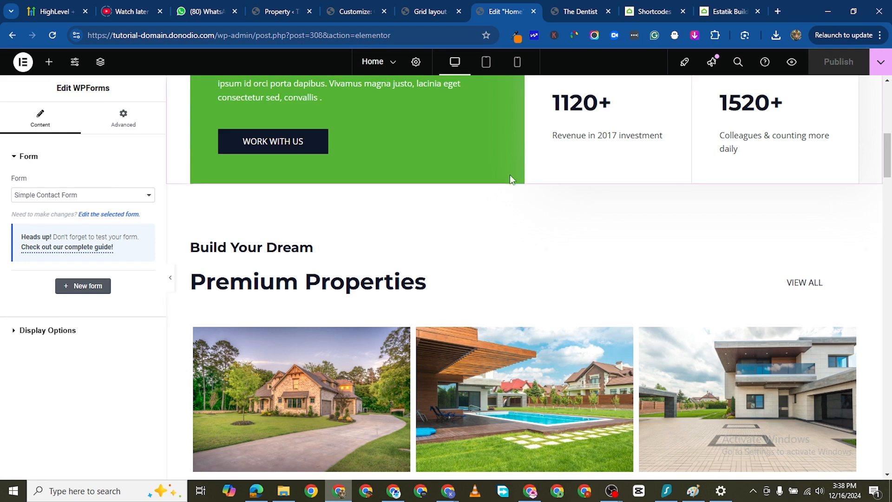
{"action": "left_click_drag", "start_coordinate": [524, 180], "coordinate": [445, 214]}
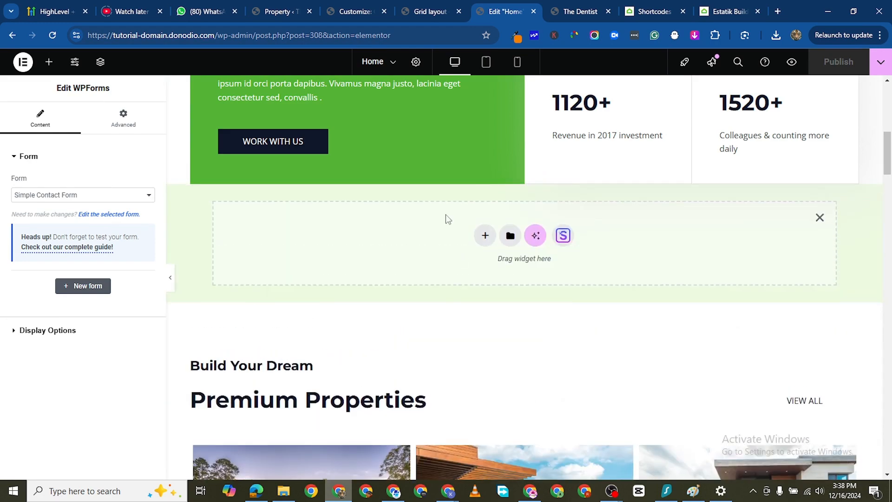
{"action": "left_click", "coordinate": [485, 235]}
{"action": "left_click", "coordinate": [467, 268]}
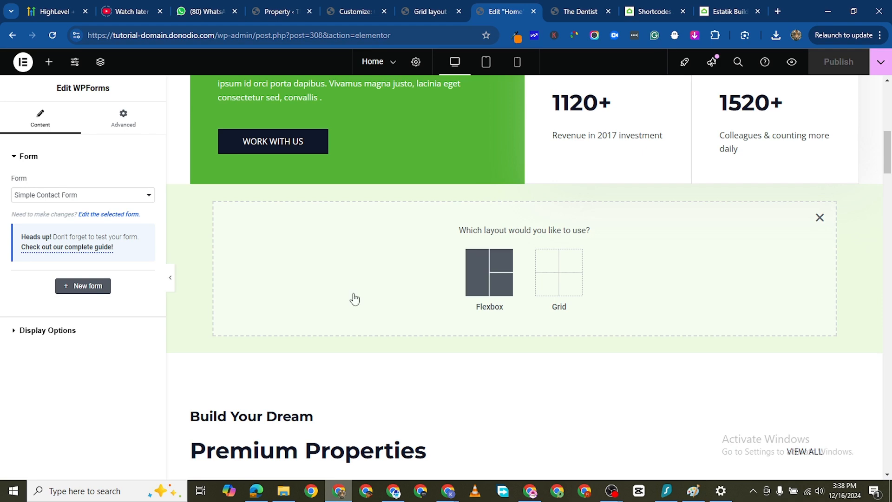
{"action": "left_click", "coordinate": [434, 264]}
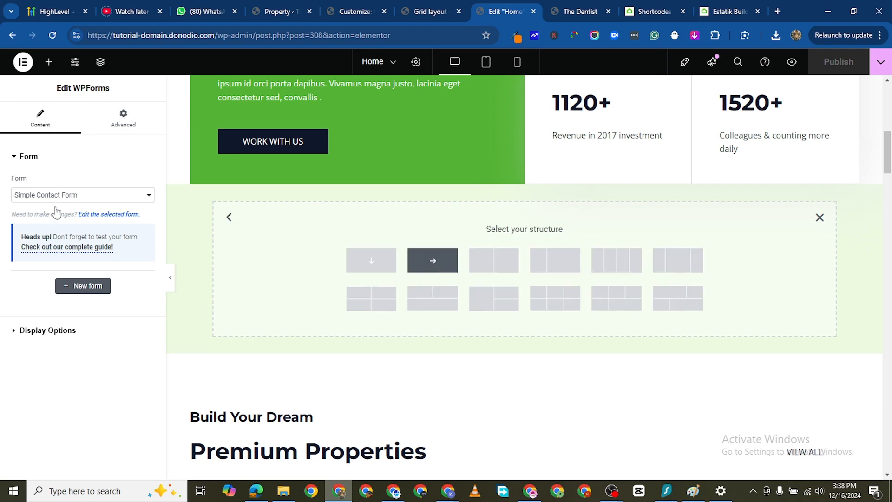
- Add a Shortcode widget to the empty container above Premium Properties and paste [es_search_form] as its shortcode
{"action": "left_click", "coordinate": [56, 64]}
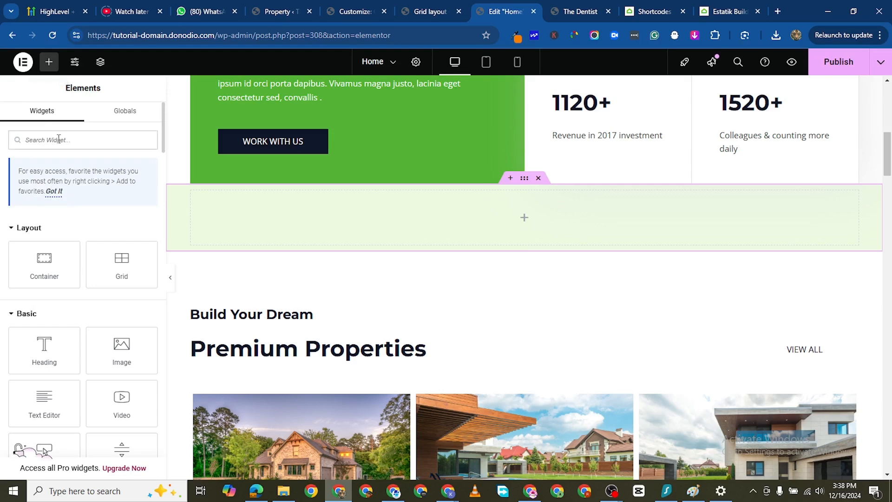
{"action": "type", "text": "shortcode"}
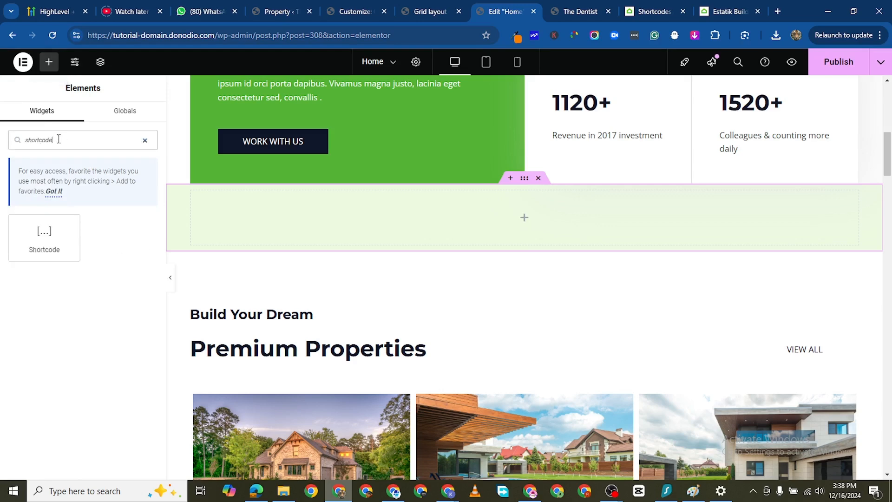
{"action": "left_click_drag", "start_coordinate": [44, 235], "coordinate": [493, 204]}
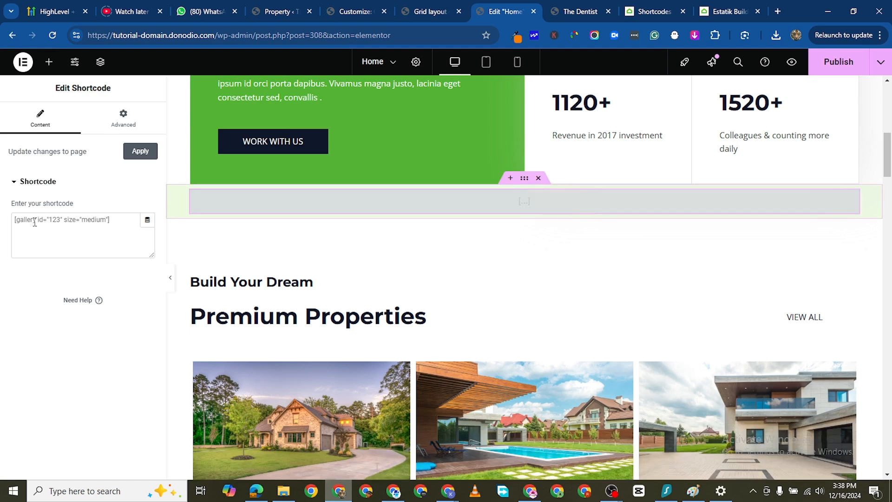
{"action": "left_click", "coordinate": [34, 222]}
{"action": "right_click", "coordinate": [39, 228]}
{"action": "left_click", "coordinate": [86, 344]}
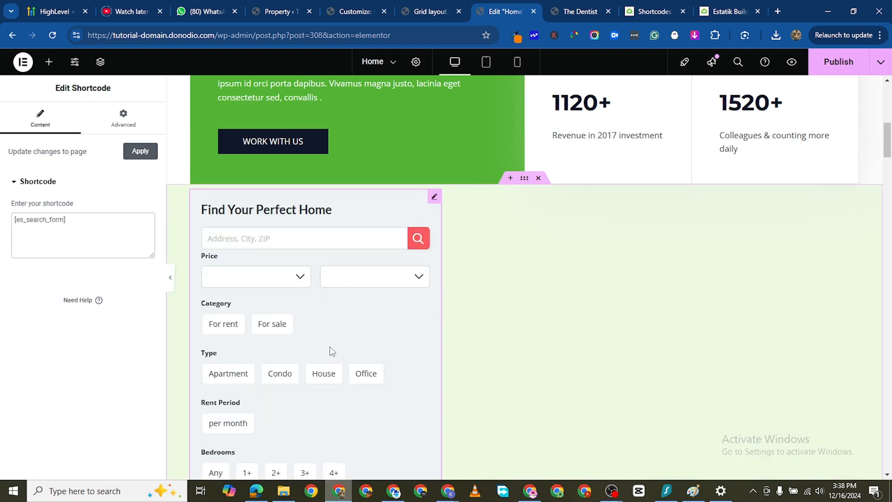
- Examine the rendered property search form from its address field down to the search buttons
{"action": "scroll", "coordinate": [332, 350], "scroll_direction": "down", "scroll_amount": 12}
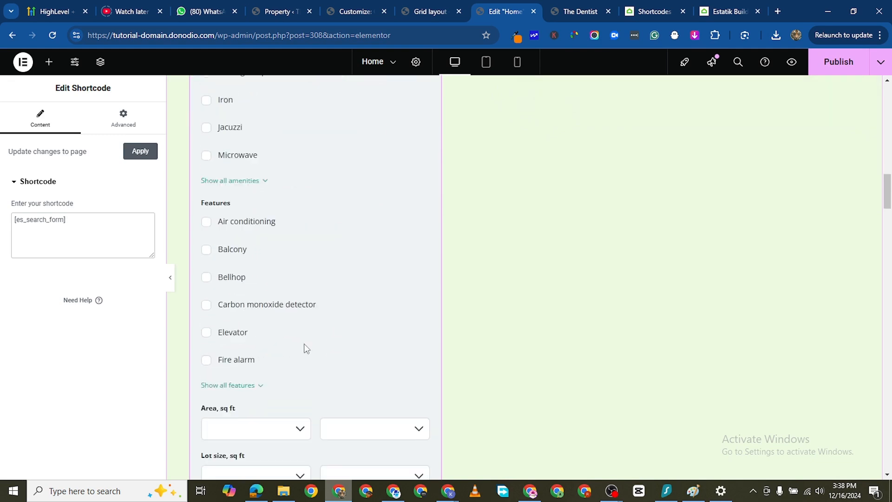
{"action": "scroll", "coordinate": [305, 343], "scroll_direction": "down", "scroll_amount": 5}
{"action": "scroll", "coordinate": [367, 233], "scroll_direction": "down", "scroll_amount": 3}
{"action": "scroll", "coordinate": [367, 233], "scroll_direction": "up", "scroll_amount": 4}
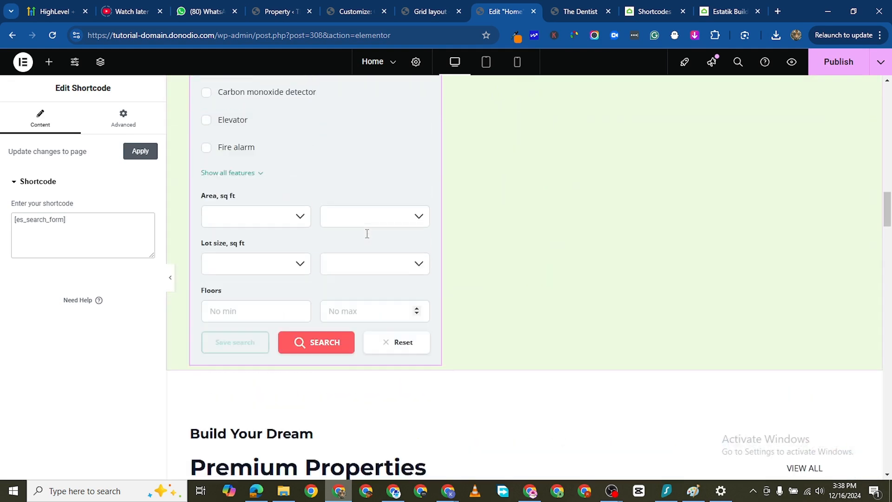
{"action": "scroll", "coordinate": [331, 259], "scroll_direction": "up", "scroll_amount": 14}
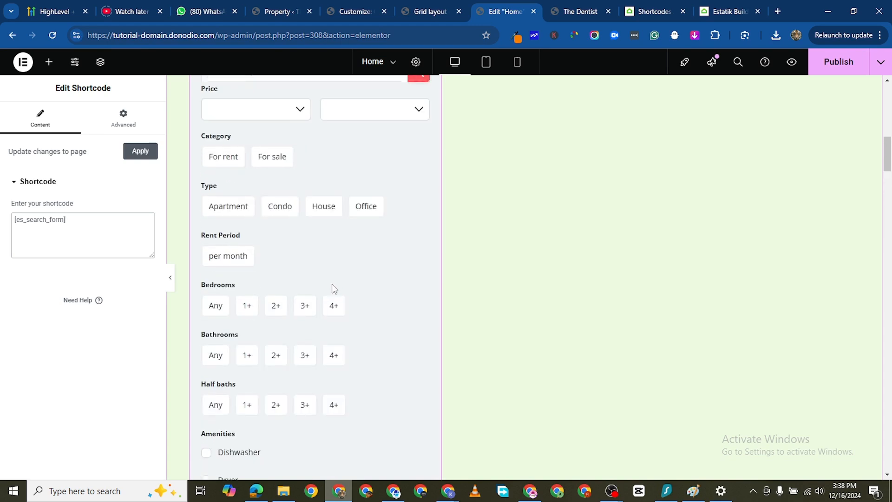
{"action": "scroll", "coordinate": [332, 284], "scroll_direction": "up", "scroll_amount": 5}
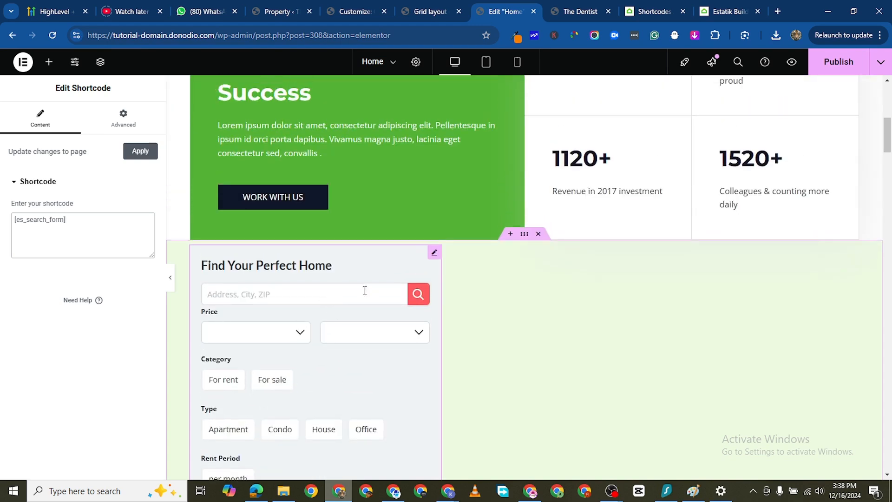
{"action": "scroll", "coordinate": [378, 324], "scroll_direction": "up", "scroll_amount": 2}
{"action": "scroll", "coordinate": [229, 281], "scroll_direction": "down", "scroll_amount": 1}
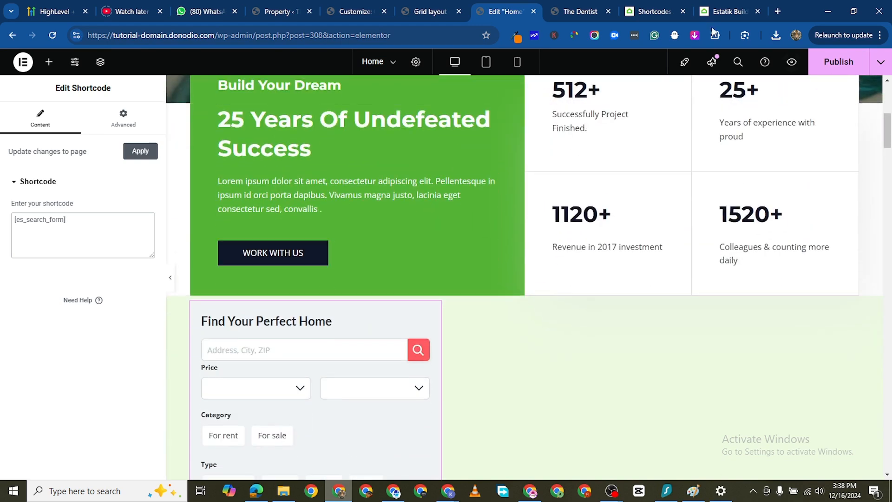
- Copy the layout="vertical" attribute from the Property Search documentation and look through the other search form attributes
{"action": "left_click", "coordinate": [728, 11]}
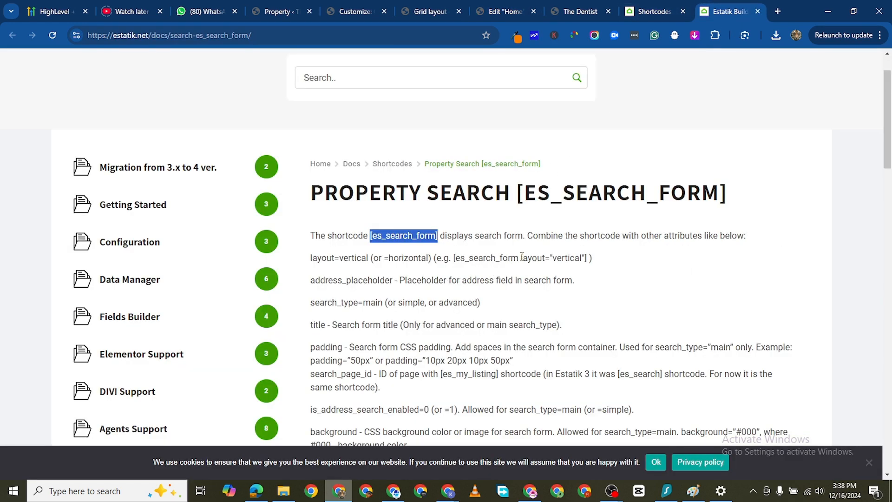
{"action": "mouse_move", "coordinate": [521, 257]}
{"action": "left_mouse_down"}
{"action": "mouse_move", "coordinate": [578, 259]}
{"action": "mouse_move", "coordinate": [522, 249]}
{"action": "left_mouse_up"}
{"action": "left_click", "coordinate": [589, 258]}
{"action": "right_click", "coordinate": [533, 258]}
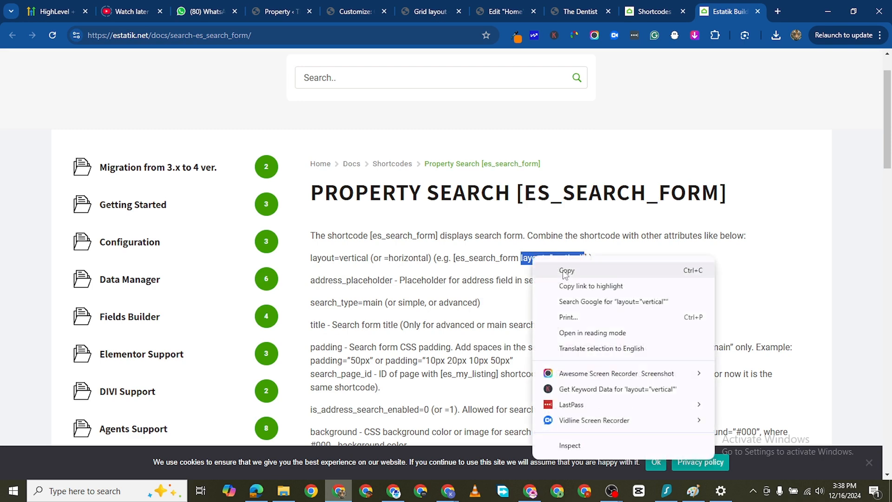
{"action": "left_click", "coordinate": [568, 273]}
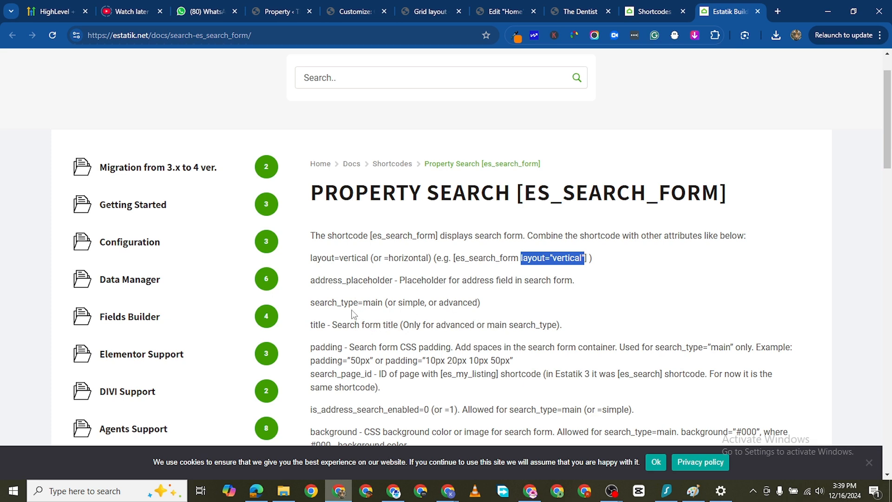
{"action": "scroll", "coordinate": [449, 305], "scroll_direction": "down", "scroll_amount": 1}
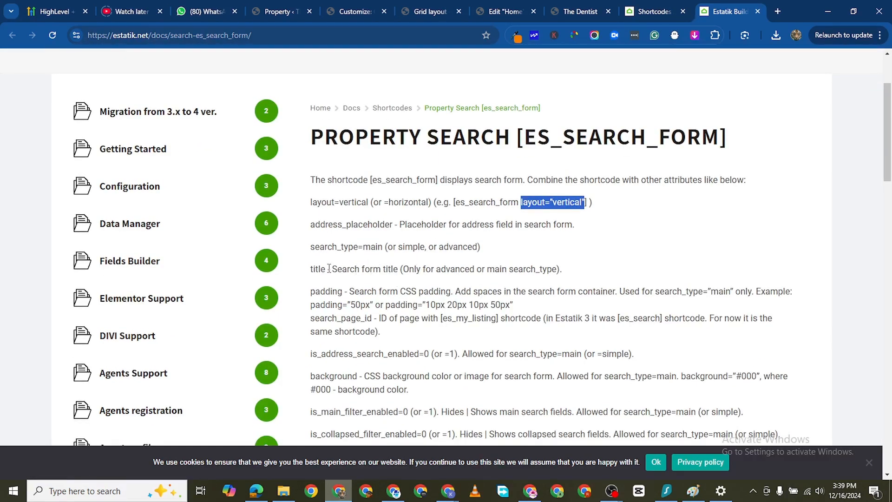
{"action": "scroll", "coordinate": [468, 302], "scroll_direction": "down", "scroll_amount": 1}
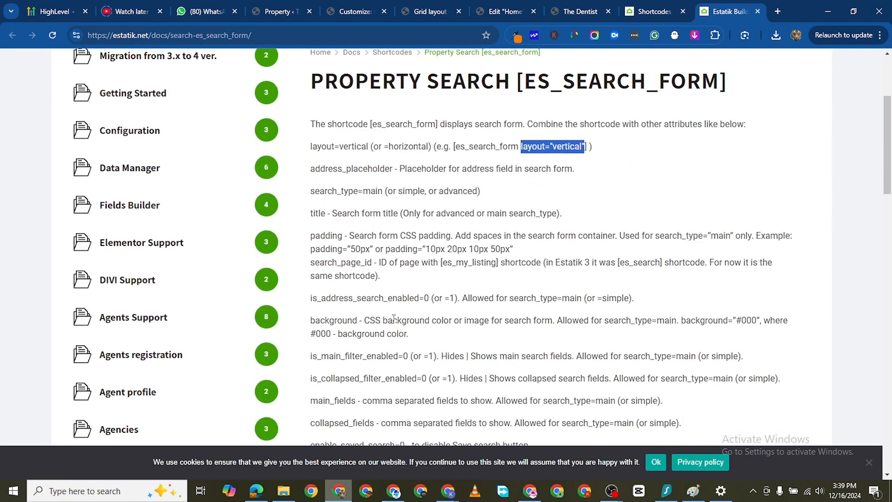
{"action": "scroll", "coordinate": [394, 317], "scroll_direction": "down", "scroll_amount": 1}
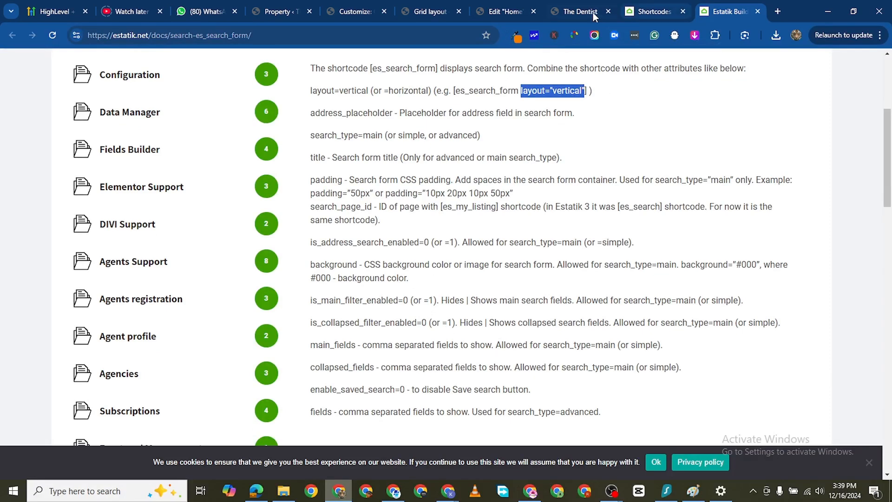
- Add the copied layout attribute to the widget's shortcode and change its value, giving [es_search_form layout="horizontal"]
{"action": "left_click", "coordinate": [509, 14]}
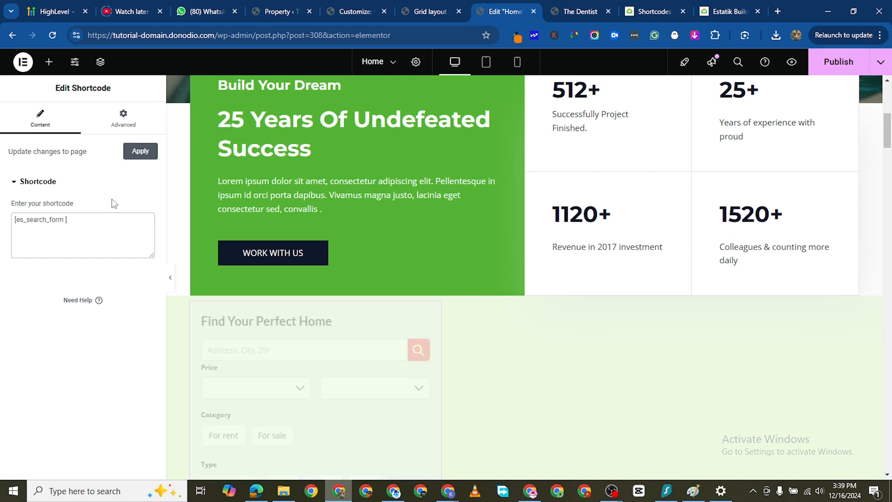
{"action": "key", "text": "ctrl+v"}
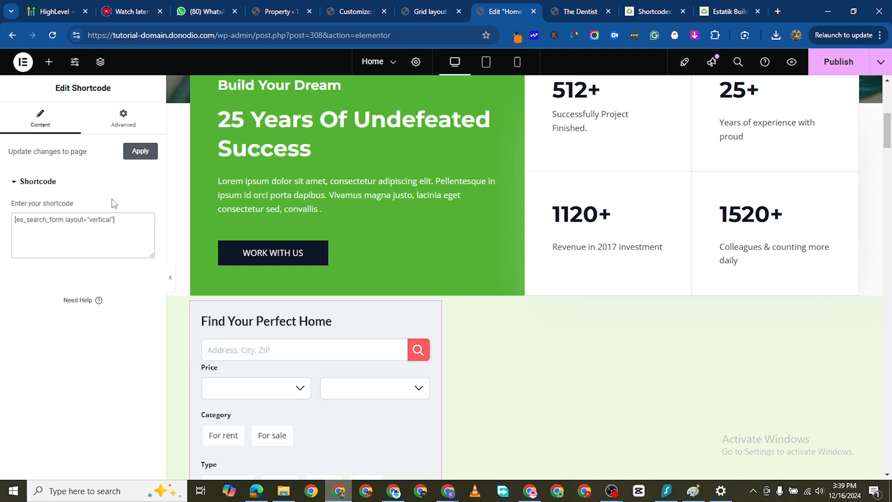
{"action": "key", "text": "BackSpace"}
{"action": "key", "text": "BackSpace"}
{"action": "key", "text": "BackSpace"}
{"action": "key", "text": "BackSpace"}
{"action": "key", "text": "BackSpace"}
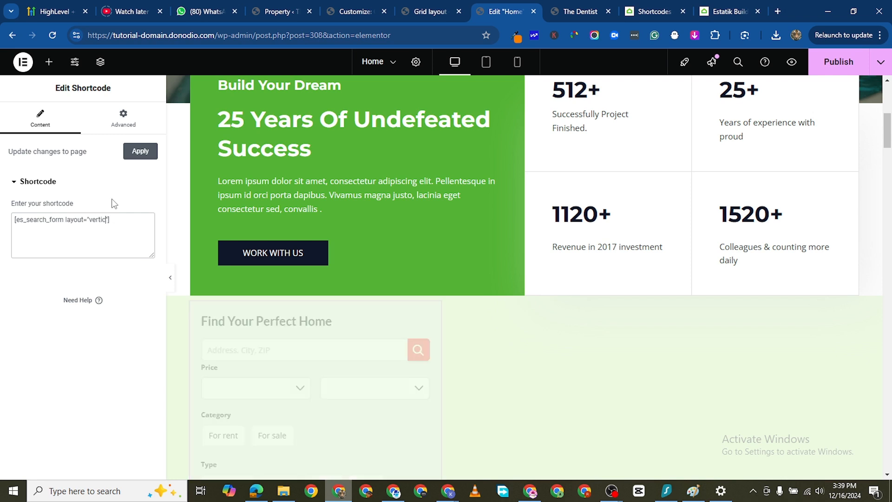
{"action": "key", "text": "BackSpace"}
{"action": "key", "text": "BackSpace"}
{"action": "type", "text": "hori"}
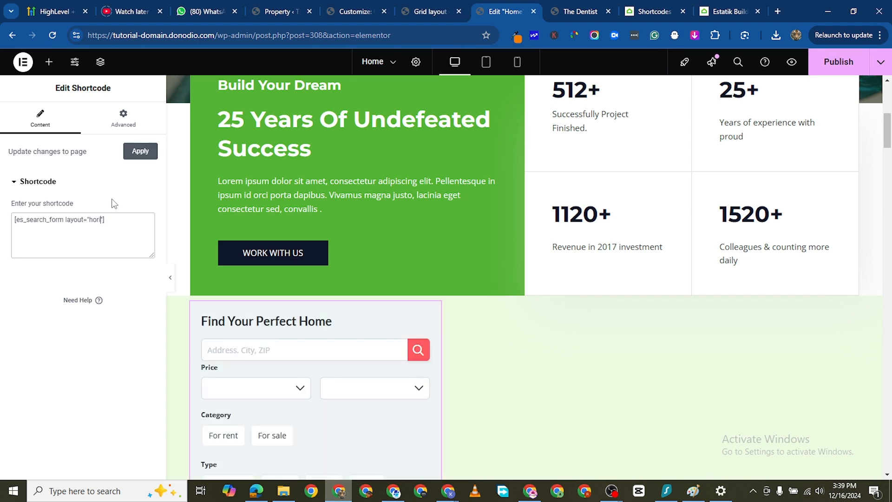
{"action": "type", "text": "zontal"}
- Widen the search form widget to nearly the full width of its container and apply the shortcode changes to the page
{"action": "scroll", "coordinate": [440, 350], "scroll_direction": "down", "scroll_amount": 15}
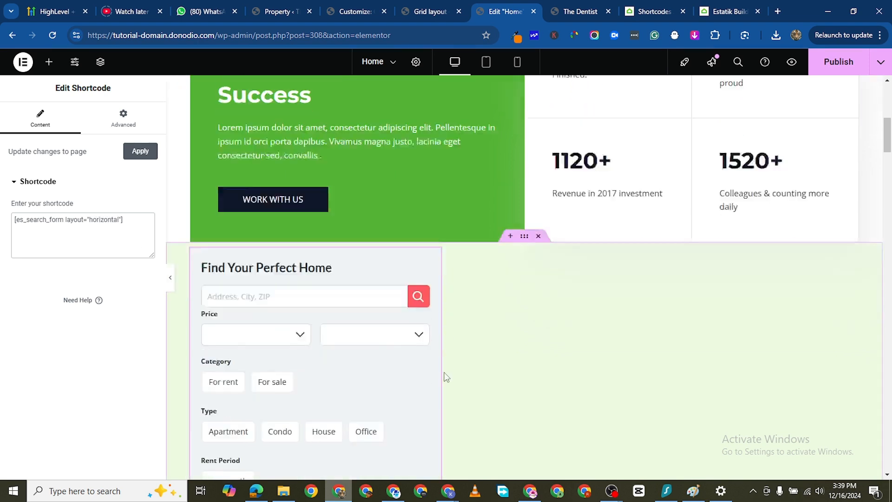
{"action": "scroll", "coordinate": [456, 382], "scroll_direction": "up", "scroll_amount": 1}
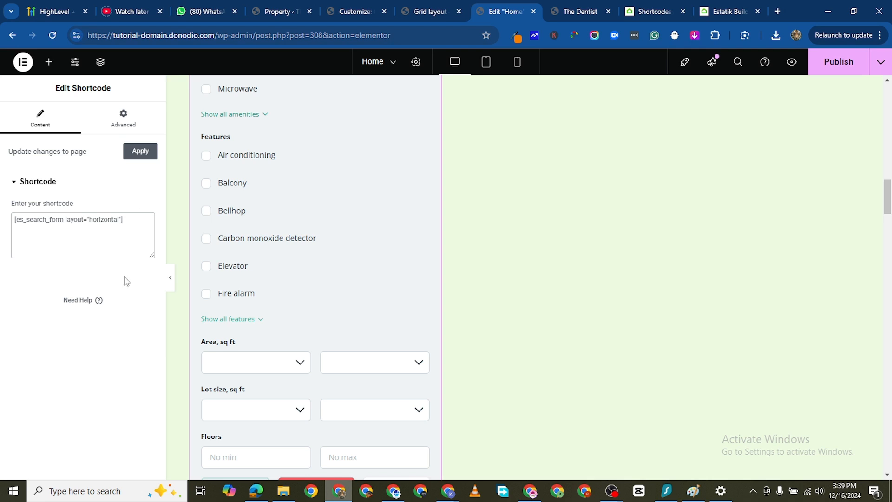
{"action": "scroll", "coordinate": [468, 146], "scroll_direction": "up", "scroll_amount": 12}
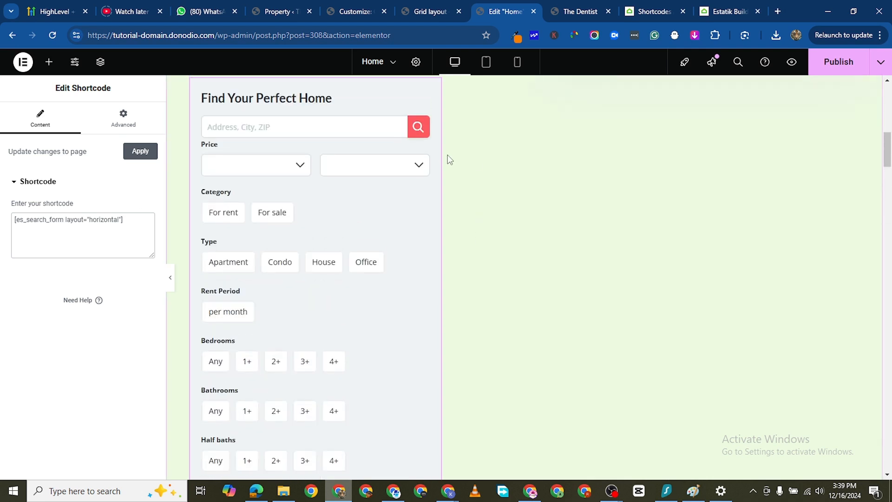
{"action": "scroll", "coordinate": [449, 159], "scroll_direction": "up", "scroll_amount": 3}
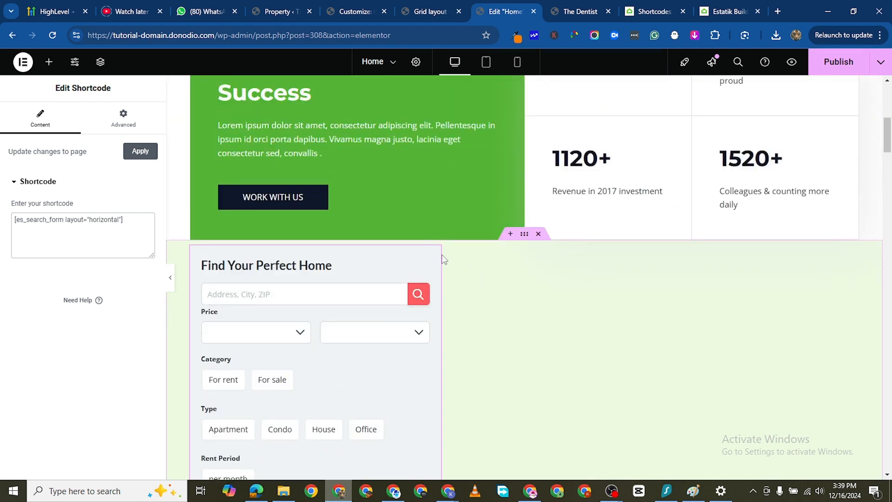
{"action": "left_click_drag", "start_coordinate": [441, 265], "coordinate": [849, 300]}
{"action": "scroll", "coordinate": [458, 381], "scroll_direction": "down", "scroll_amount": 3}
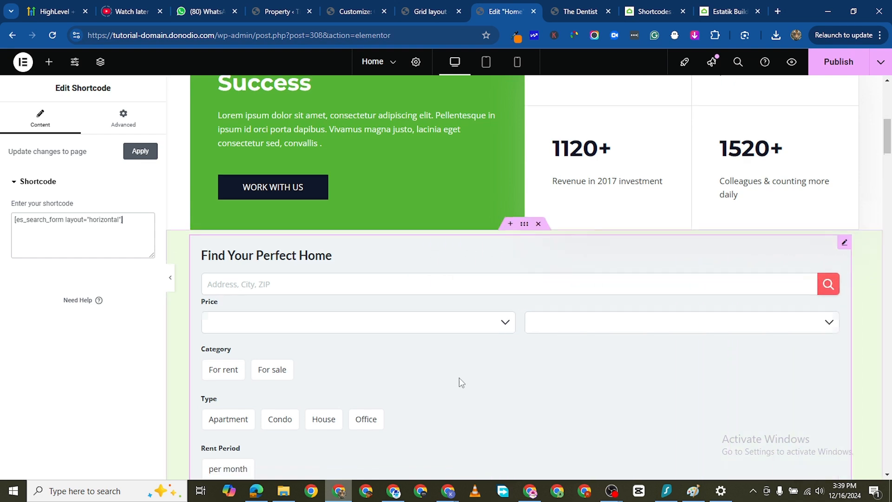
{"action": "scroll", "coordinate": [540, 345], "scroll_direction": "down", "scroll_amount": 3}
{"action": "left_click", "coordinate": [131, 157]}
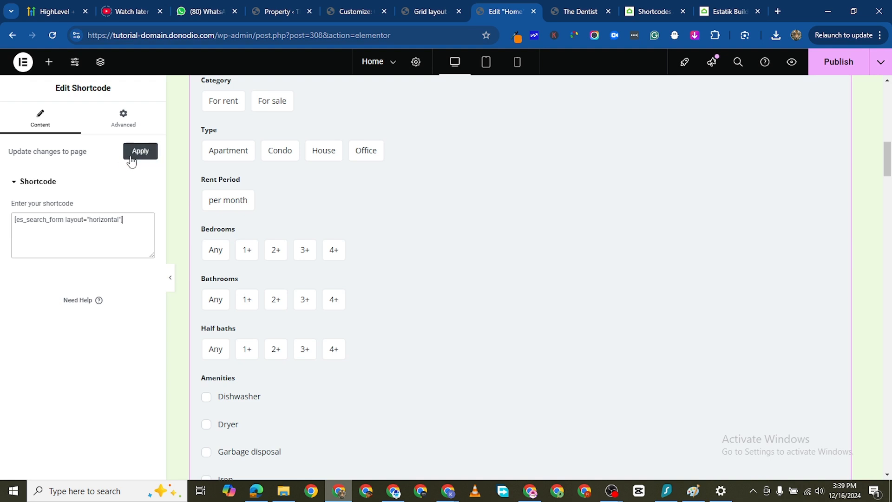
- Apply the shortcode changes to the page and copy the search_type=main attribute from the Property Search documentation
{"action": "left_click", "coordinate": [132, 150]}
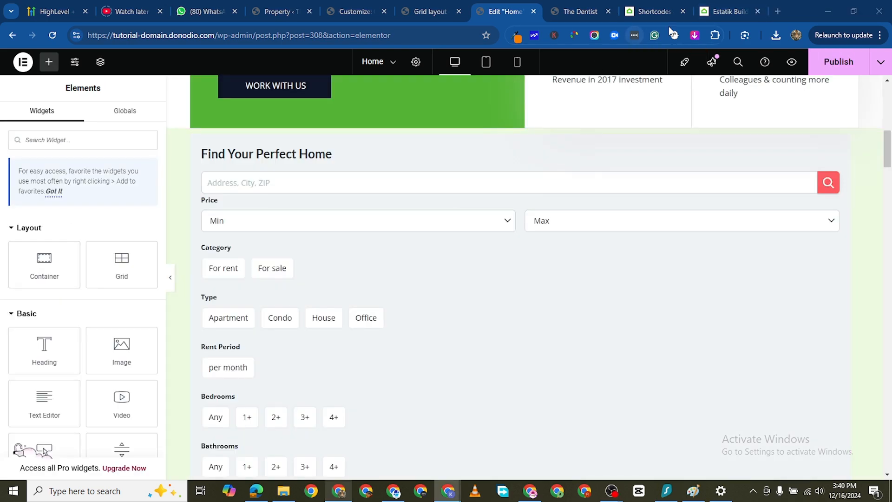
{"action": "left_click", "coordinate": [718, 12]}
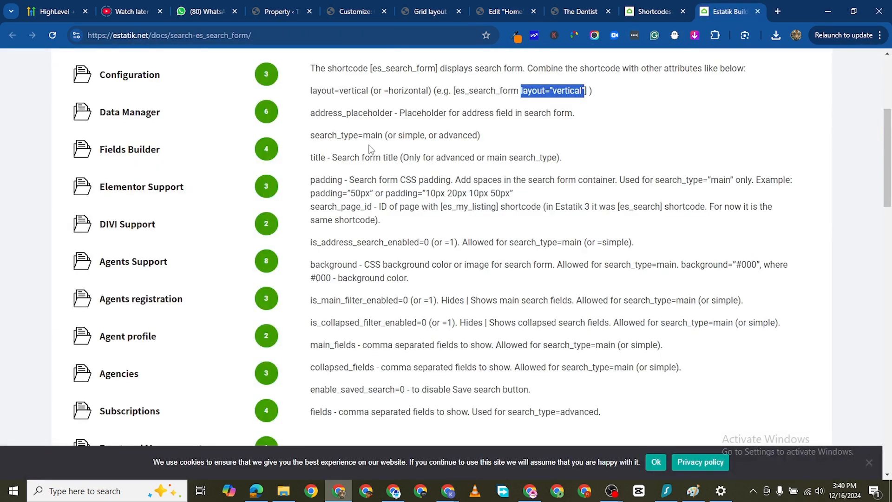
{"action": "left_click_drag", "start_coordinate": [310, 136], "coordinate": [383, 135]}
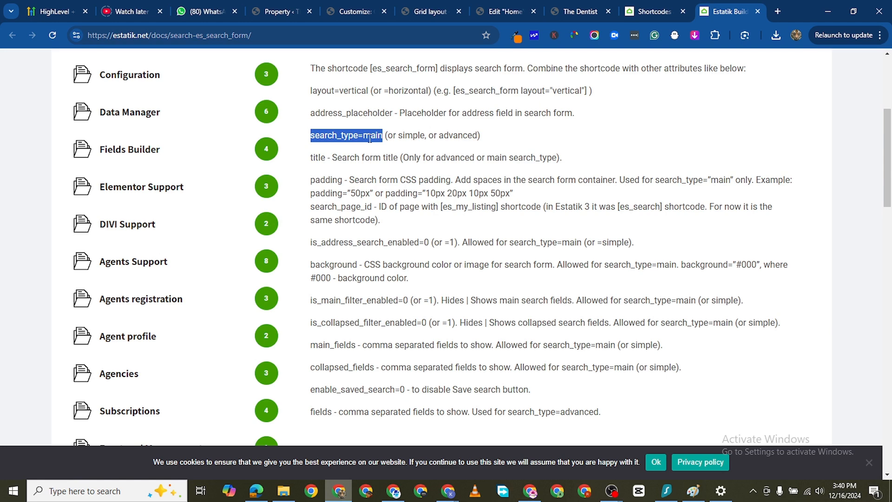
{"action": "right_click", "coordinate": [371, 136]}
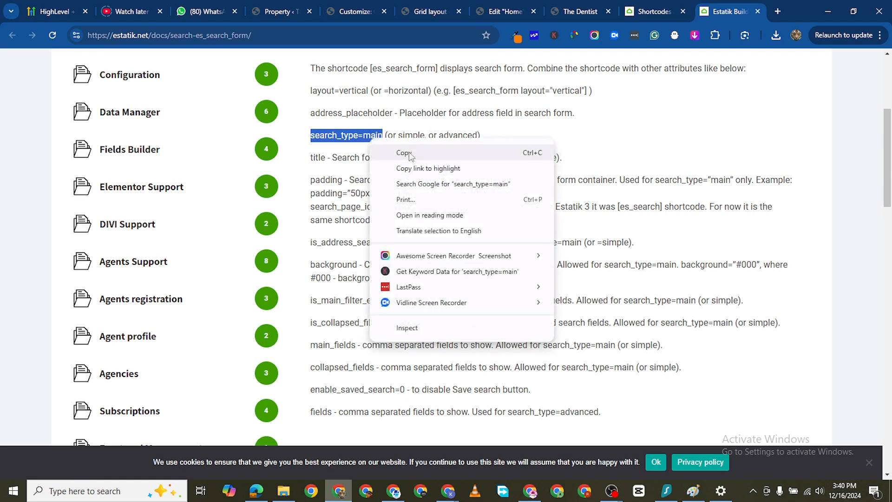
{"action": "left_click", "coordinate": [408, 153]}
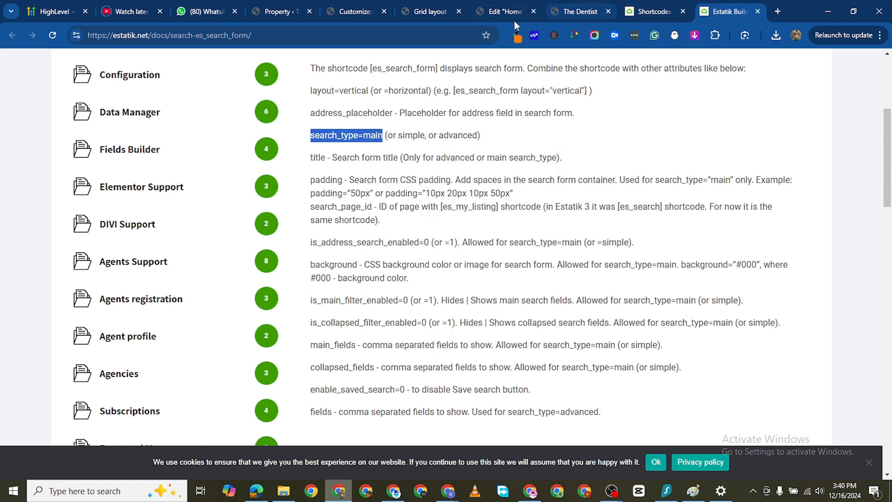
- Add the copied attribute to the search form widget's shortcode, giving [es_search_form layout="horizontal" search_type=main]
{"action": "left_click", "coordinate": [499, 10]}
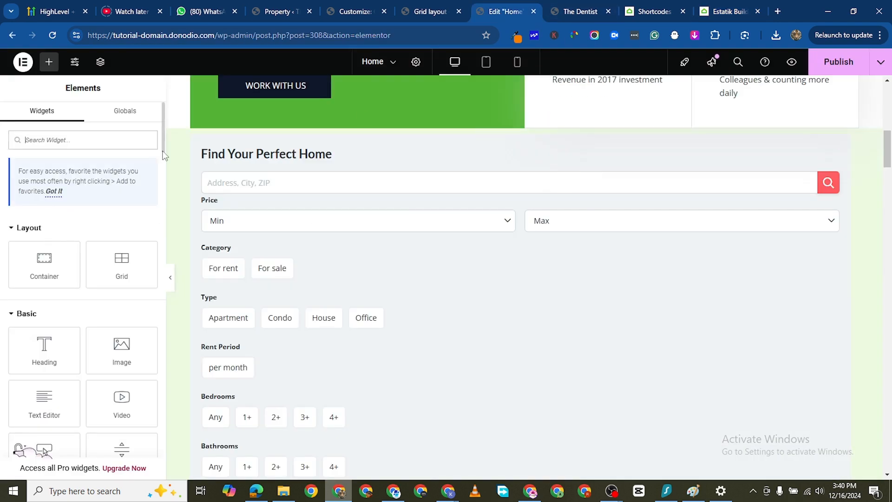
{"action": "left_click", "coordinate": [199, 238]}
{"action": "left_click", "coordinate": [119, 222]}
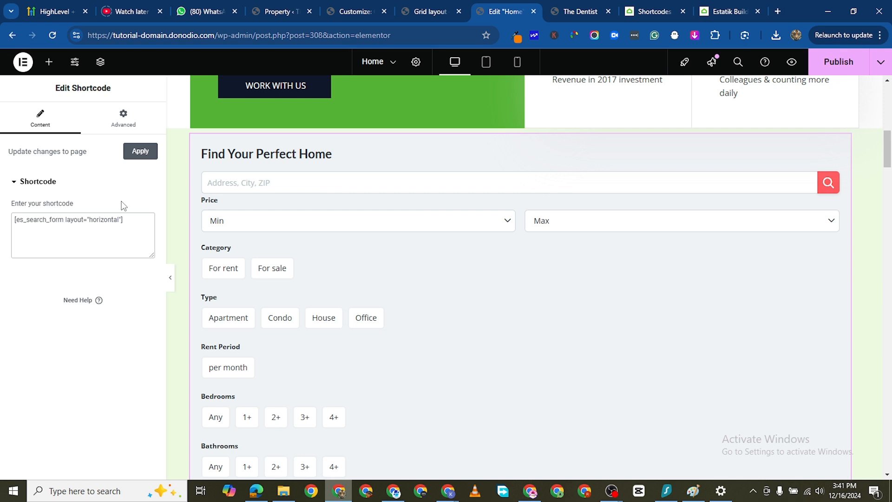
{"action": "type", "text": "search_type=main"}
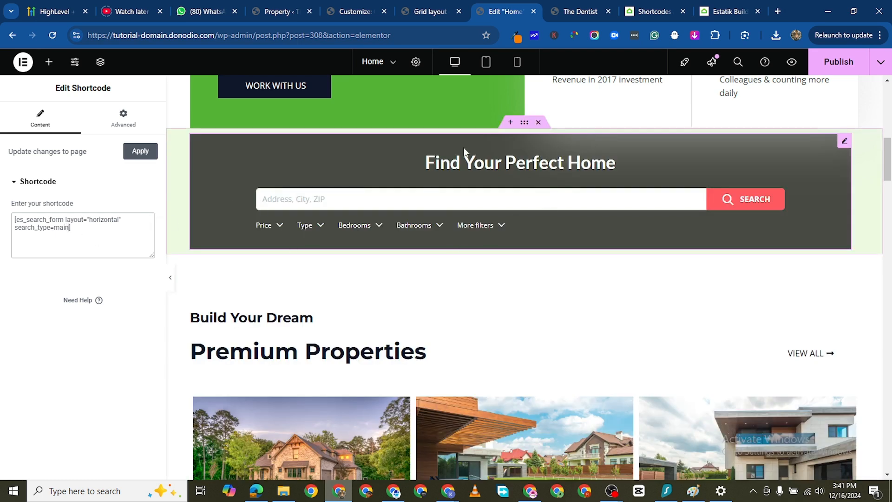
- Examine the search form's address field and its Price, Type and Bedrooms filters, and look through the documented search form attributes again
{"action": "left_click", "coordinate": [298, 198]}
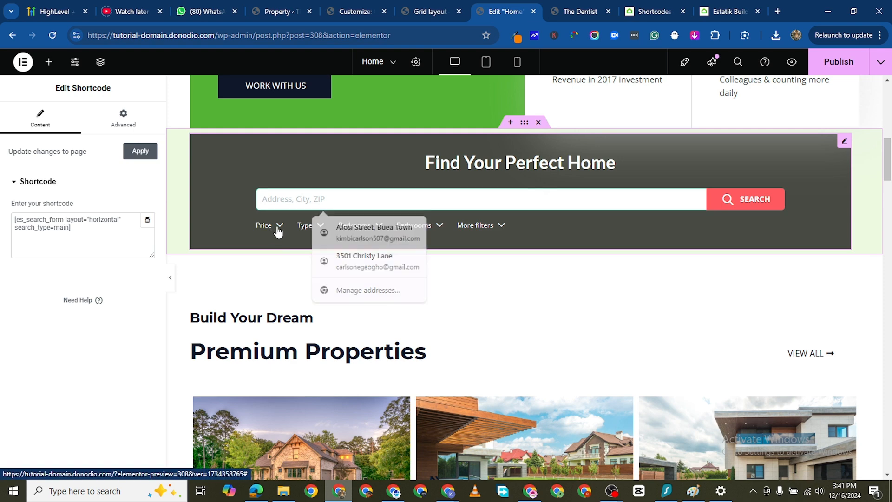
{"action": "left_click", "coordinate": [280, 227]}
{"action": "left_click", "coordinate": [320, 227]}
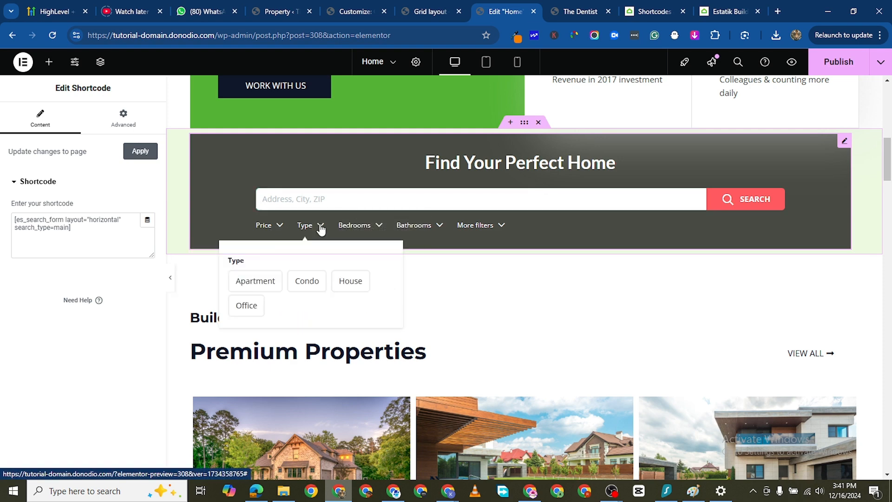
{"action": "left_click", "coordinate": [377, 227]}
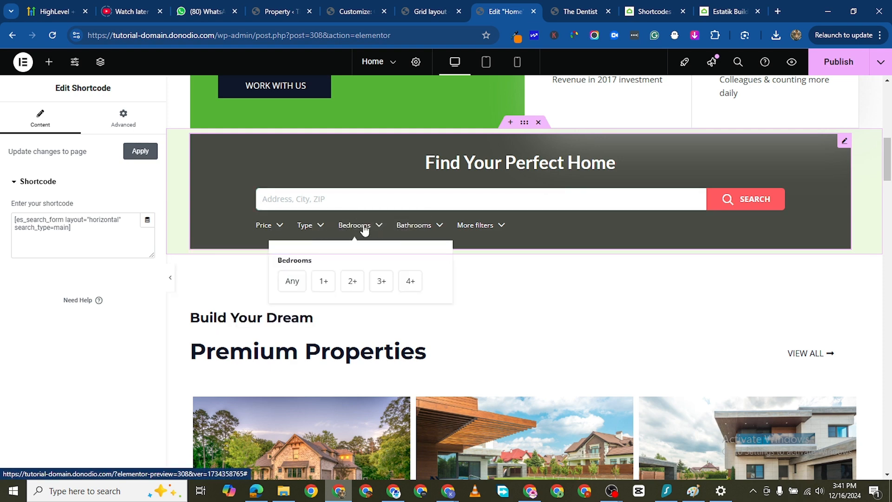
{"action": "left_click", "coordinate": [716, 12]}
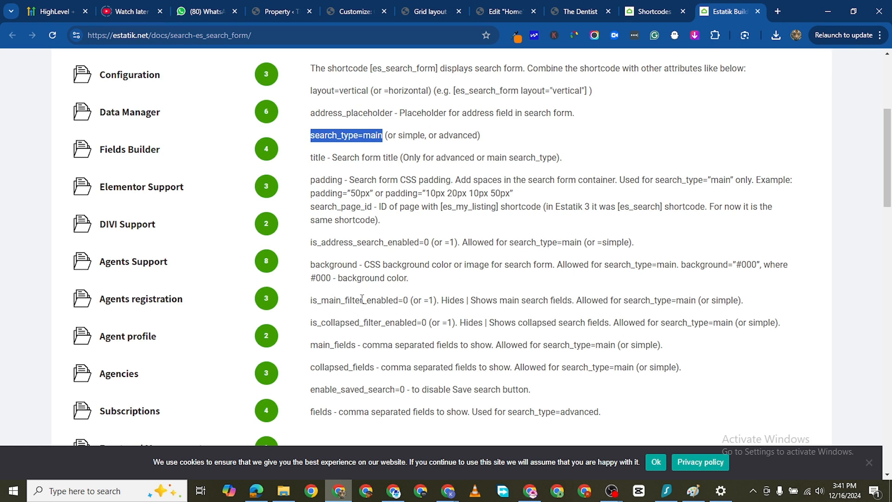
{"action": "scroll", "coordinate": [360, 333], "scroll_direction": "down", "scroll_amount": 1}
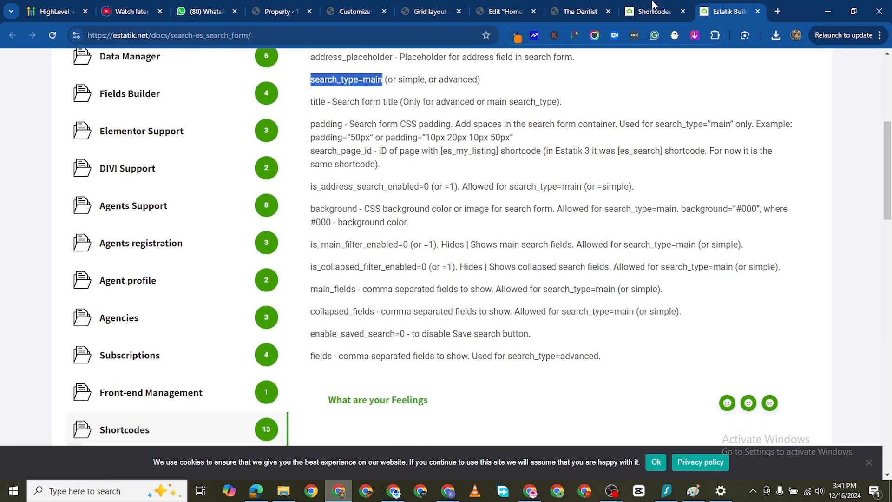
{"action": "left_click", "coordinate": [500, 11]}
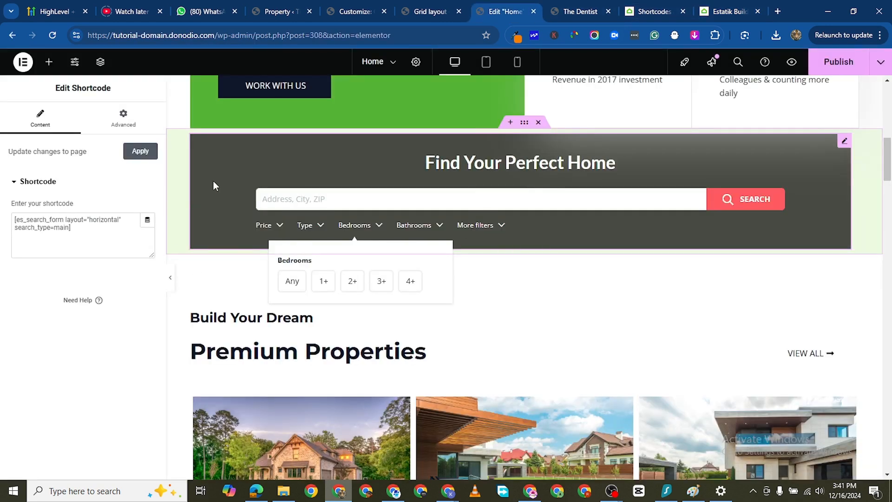
{"action": "scroll", "coordinate": [636, 163], "scroll_direction": "down", "scroll_amount": 1}
{"action": "scroll", "coordinate": [633, 171], "scroll_direction": "up", "scroll_amount": 2}
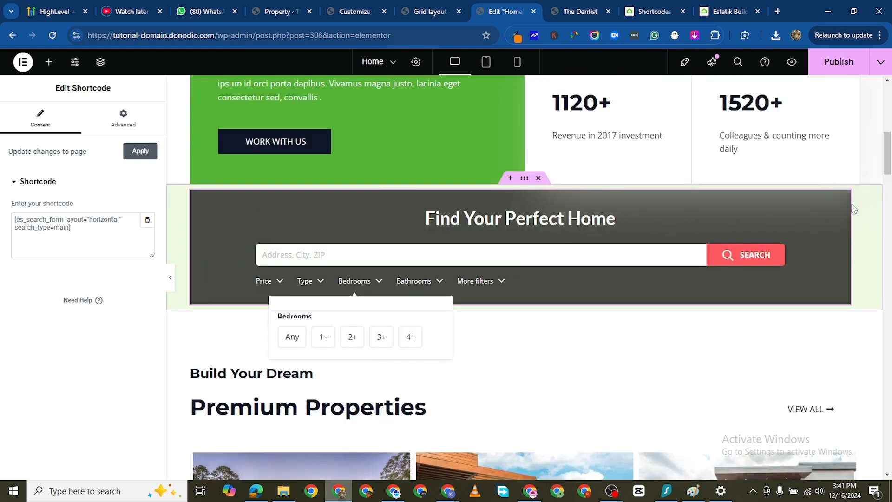
- Publish the Home page and close the Property Search documentation page
{"action": "left_click", "coordinate": [831, 62]}
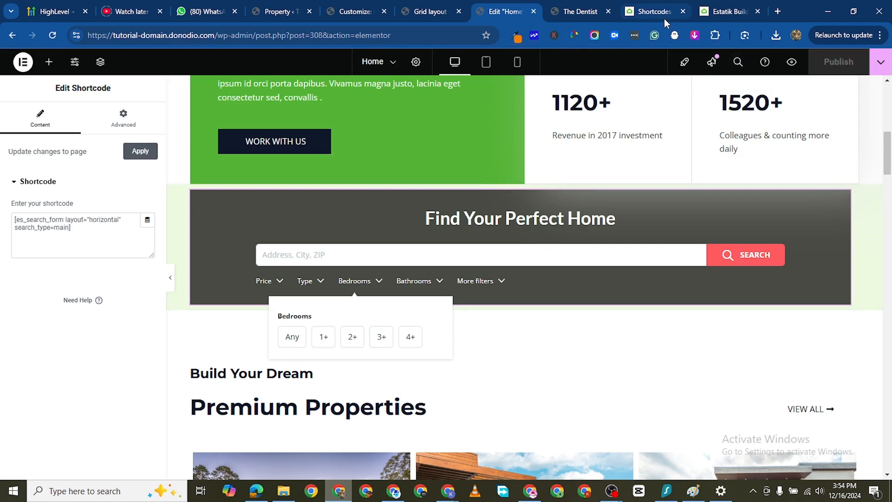
{"action": "left_click", "coordinate": [733, 12]}
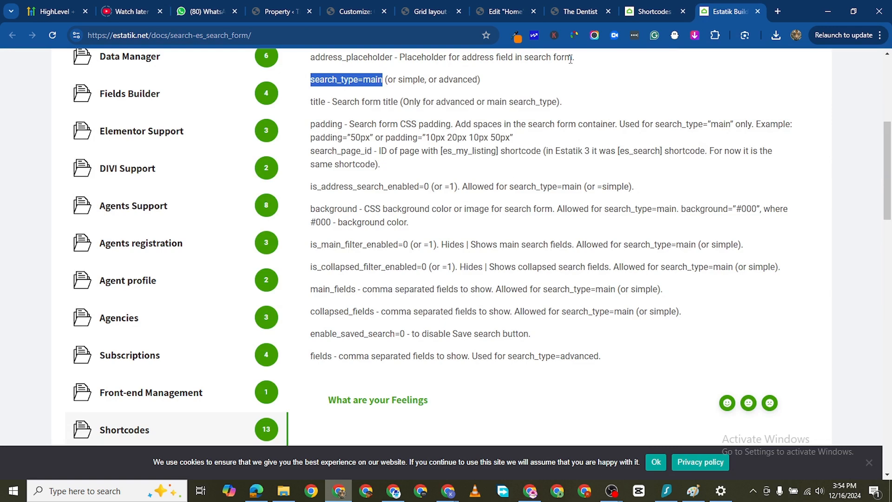
{"action": "left_click", "coordinate": [757, 11]}
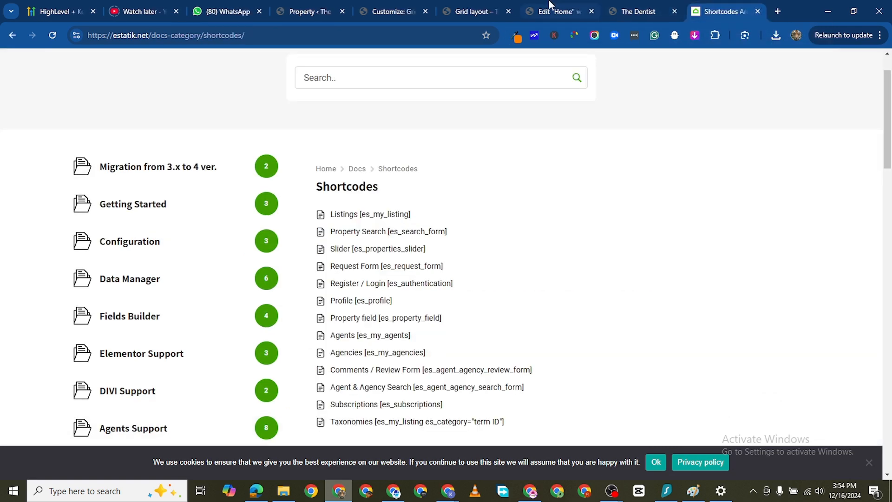
- Delete the container with the Canada, United States and Australia location cards from the Home page
{"action": "left_click", "coordinate": [553, 11]}
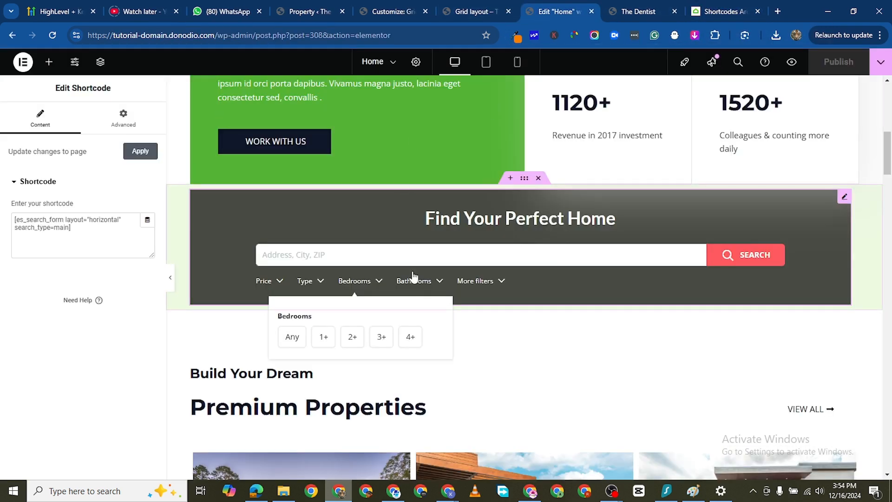
{"action": "scroll", "coordinate": [414, 276], "scroll_direction": "down", "scroll_amount": 12}
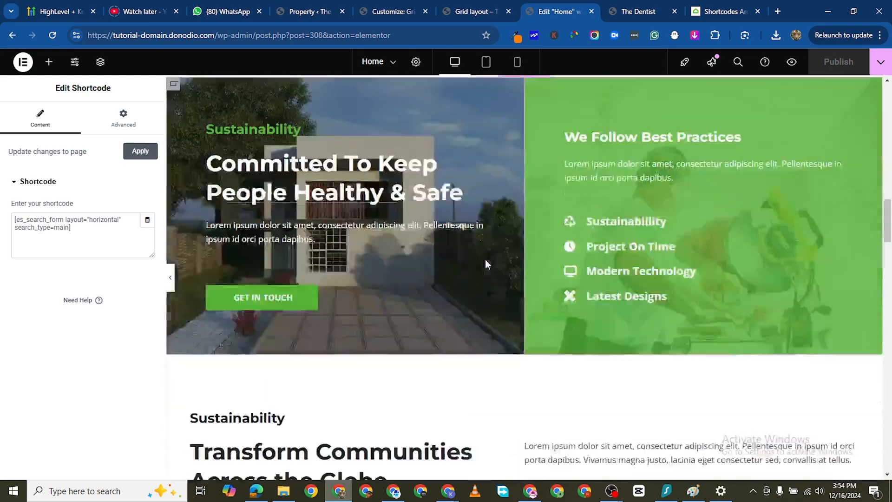
{"action": "scroll", "coordinate": [486, 264], "scroll_direction": "down", "scroll_amount": 8}
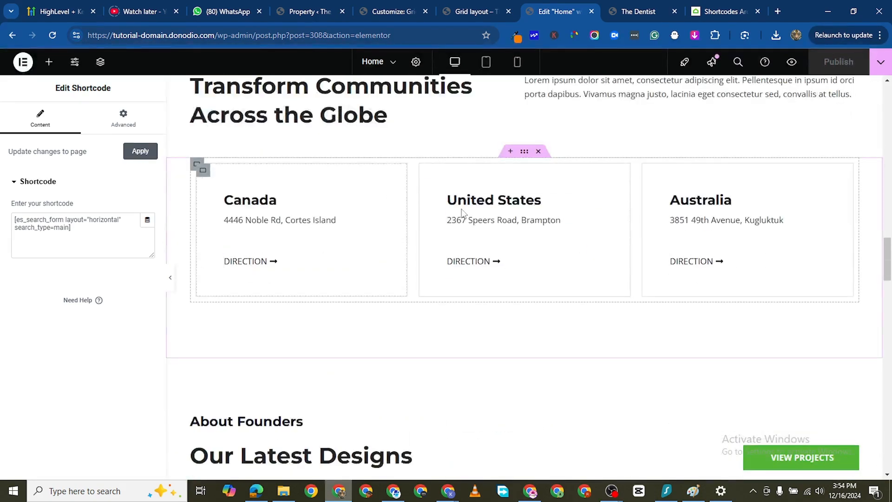
{"action": "scroll", "coordinate": [399, 195], "scroll_direction": "up", "scroll_amount": 3}
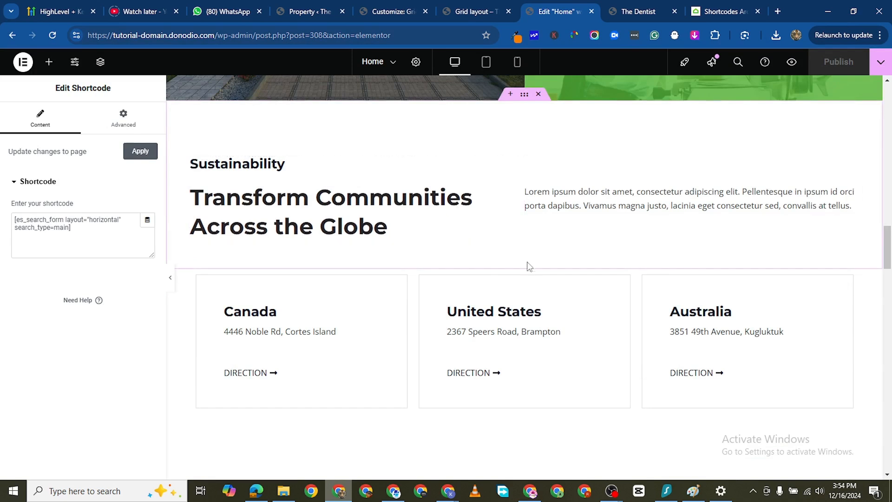
{"action": "left_click", "coordinate": [539, 264]}
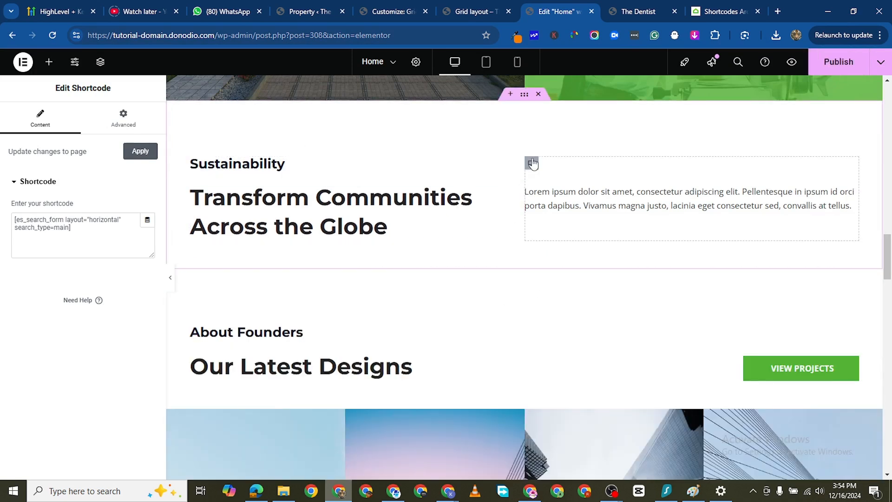
- Delete the description text and the "Transform Communities Across the Globe" heading container from the Sustainability section
{"action": "right_click", "coordinate": [532, 162]}
{"action": "left_click", "coordinate": [557, 455]}
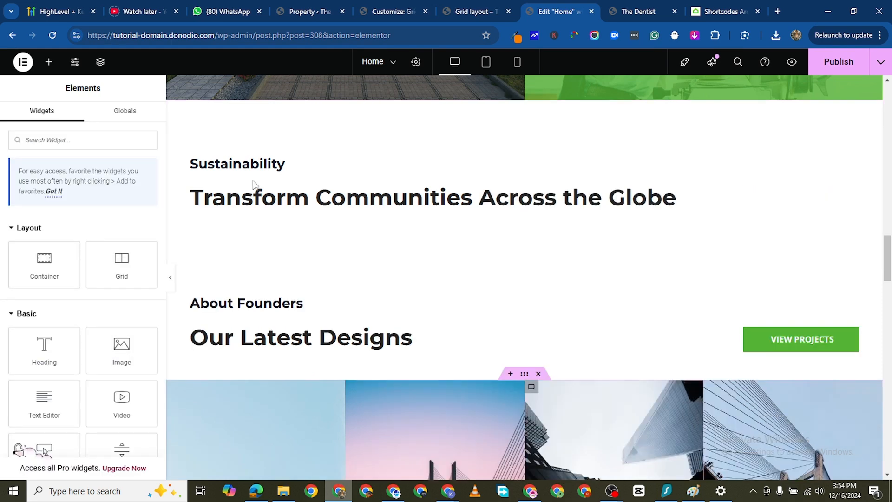
{"action": "right_click", "coordinate": [196, 162]}
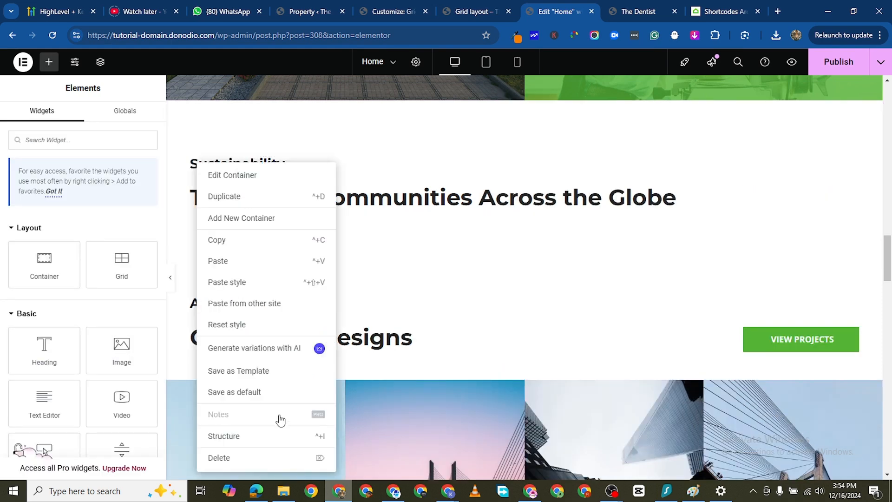
{"action": "left_click", "coordinate": [243, 457]}
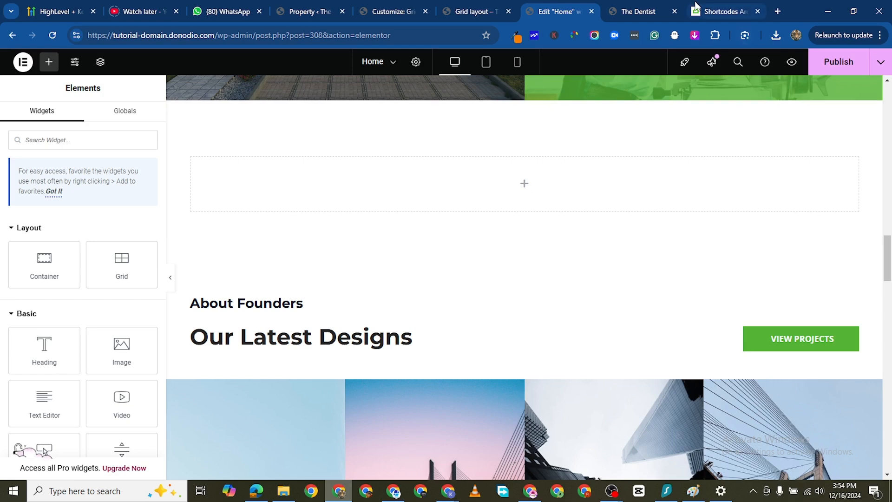
- Add a Shortcode widget to the emptied container above the About Founders section
{"action": "scroll", "coordinate": [490, 98], "scroll_direction": "up", "scroll_amount": 3}
{"action": "scroll", "coordinate": [490, 98], "scroll_direction": "down", "scroll_amount": 2}
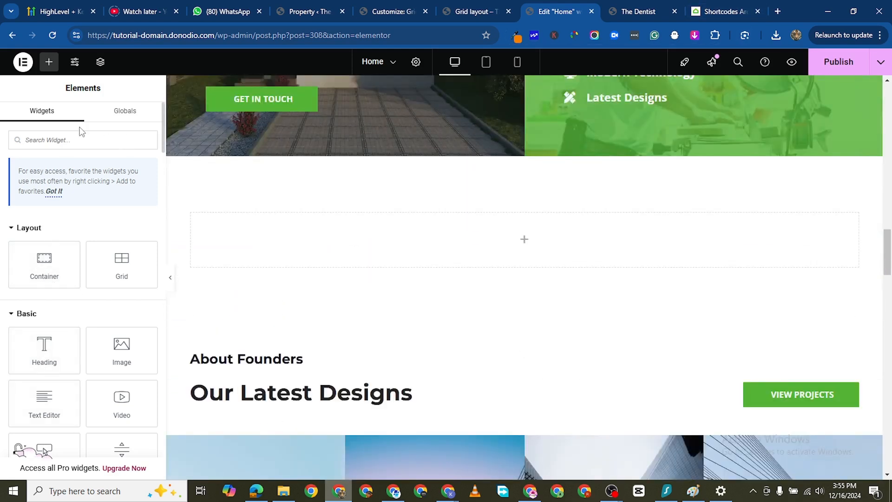
{"action": "left_click", "coordinate": [79, 140]}
{"action": "type", "text": "short"}
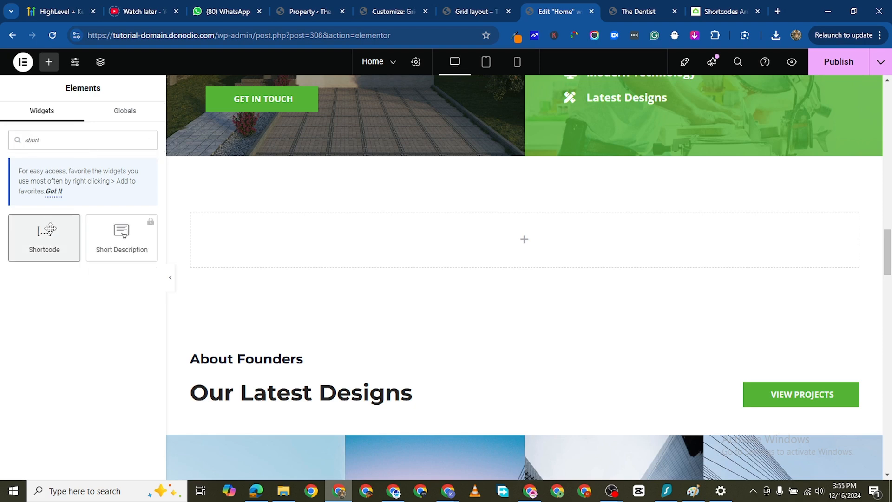
{"action": "left_click_drag", "start_coordinate": [44, 232], "coordinate": [545, 230]}
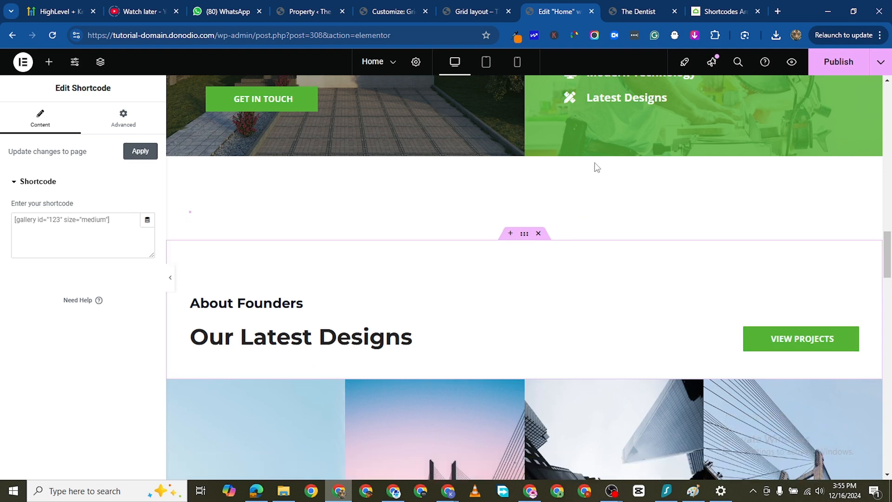
- Open the Listings page of the Estatik shortcode documentation and copy the [es_my_listing] shortcode
{"action": "left_click", "coordinate": [719, 12]}
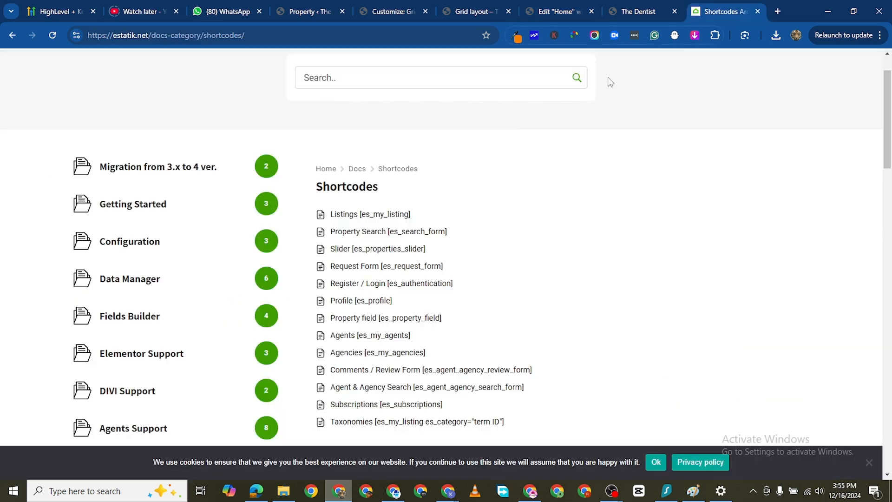
{"action": "right_click", "coordinate": [365, 214]}
{"action": "left_click", "coordinate": [451, 226]}
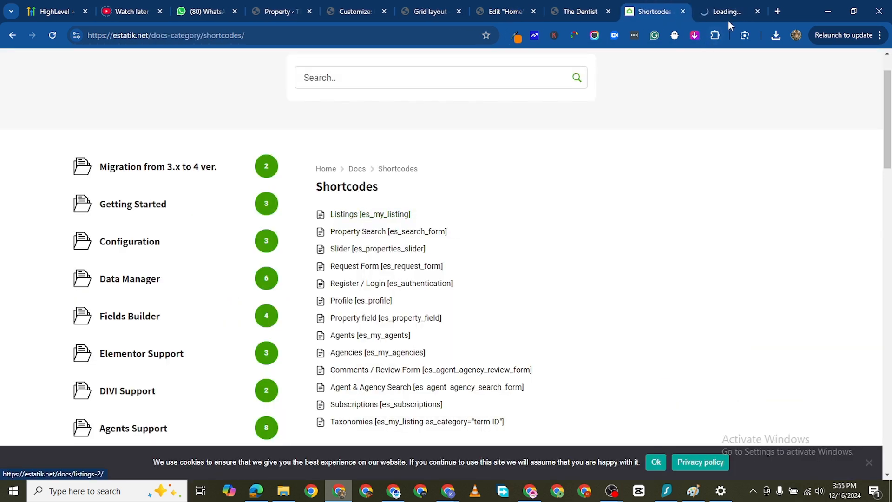
{"action": "left_click", "coordinate": [725, 12]}
{"action": "scroll", "coordinate": [325, 293], "scroll_direction": "down", "scroll_amount": 1}
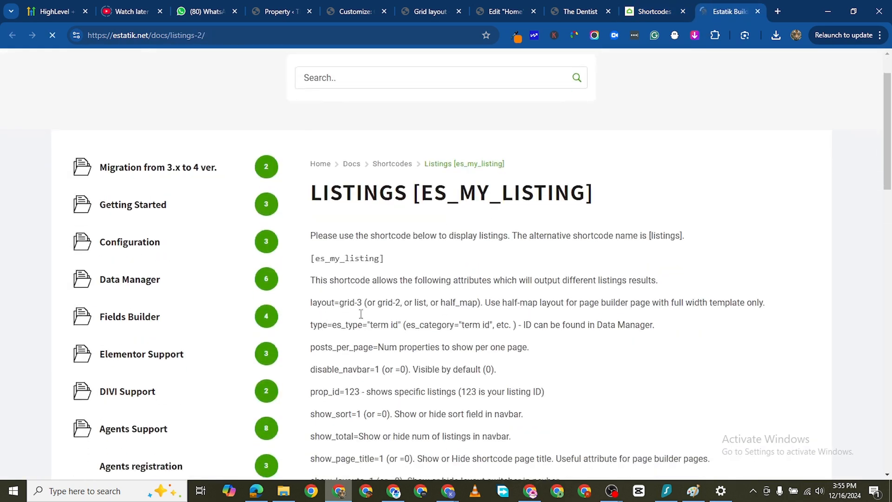
{"action": "left_click_drag", "start_coordinate": [393, 259], "coordinate": [310, 258]}
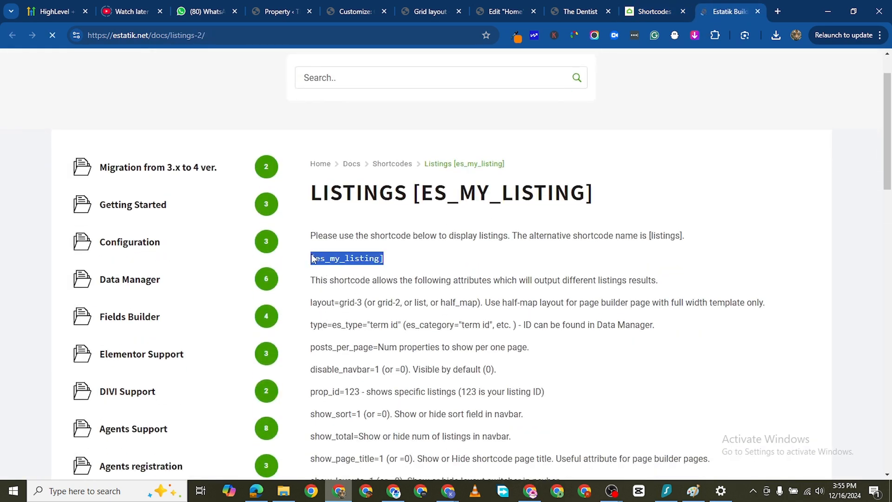
{"action": "right_click", "coordinate": [340, 263]}
{"action": "left_click", "coordinate": [379, 276]}
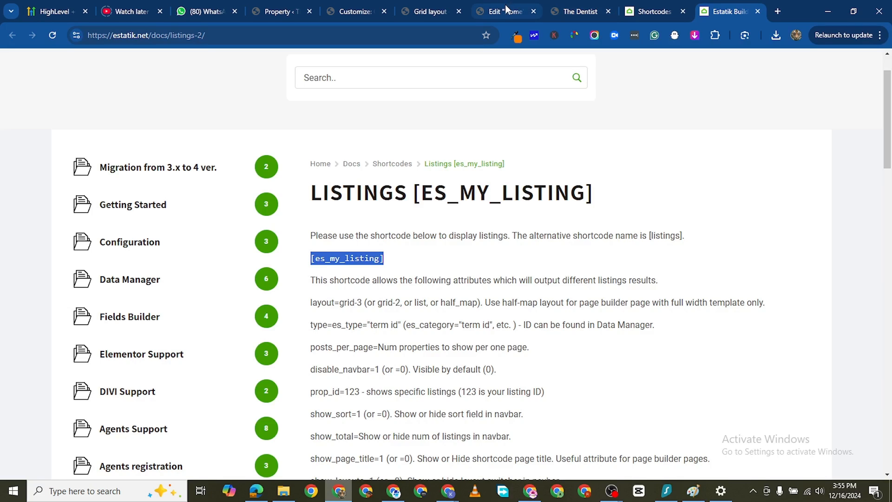
- Paste the [es_my_listing] shortcode into the Home page's Shortcode widget, widen the widget, and preview the listings as a grid
{"action": "left_click", "coordinate": [505, 11]}
{"action": "left_click", "coordinate": [27, 218]}
{"action": "right_click", "coordinate": [27, 218]}
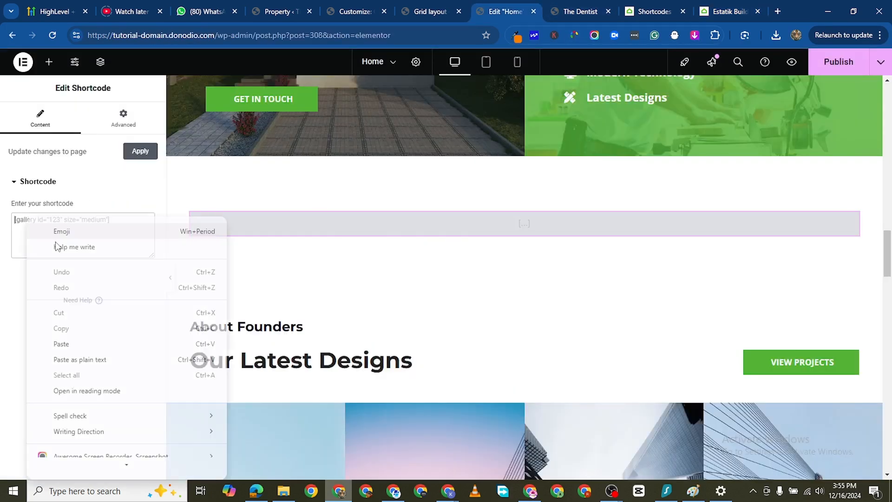
{"action": "left_click", "coordinate": [78, 339]}
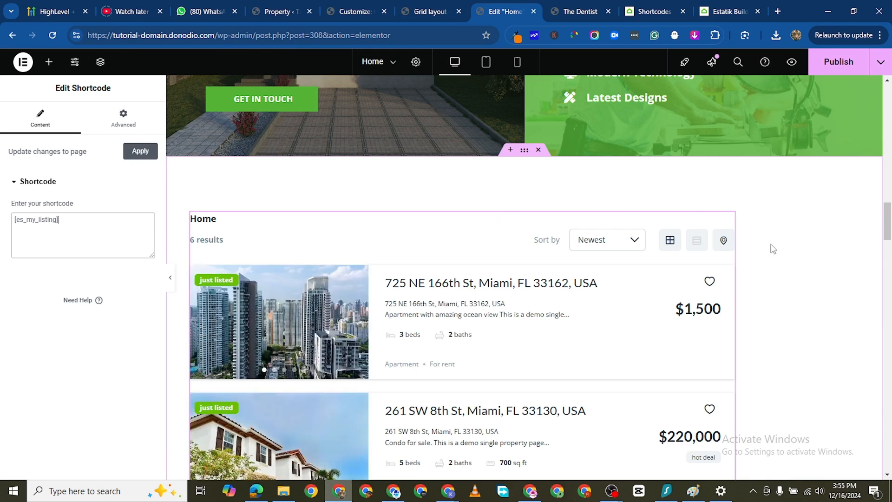
{"action": "left_click_drag", "start_coordinate": [734, 231], "coordinate": [837, 256]}
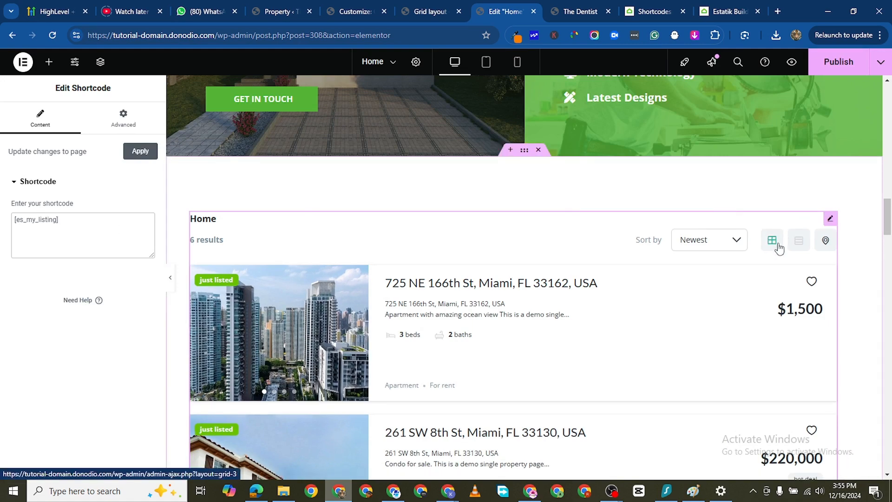
{"action": "scroll", "coordinate": [671, 296], "scroll_direction": "down", "scroll_amount": 4}
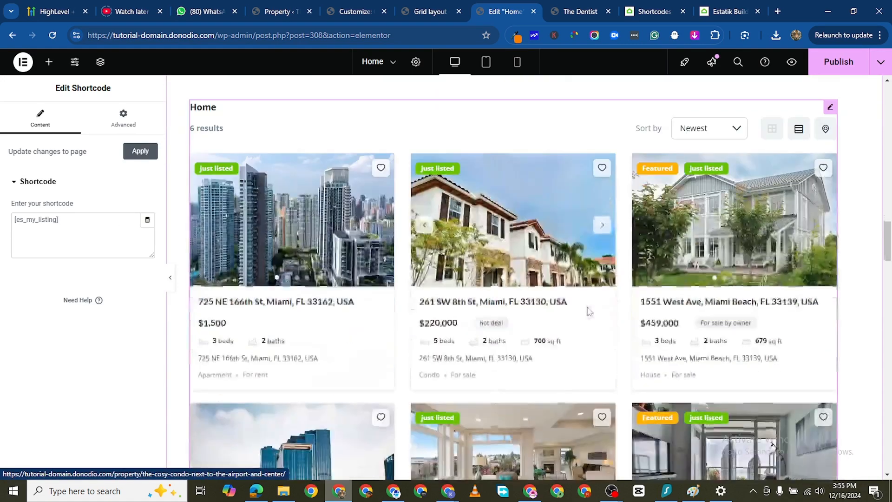
{"action": "scroll", "coordinate": [599, 294], "scroll_direction": "up", "scroll_amount": 5}
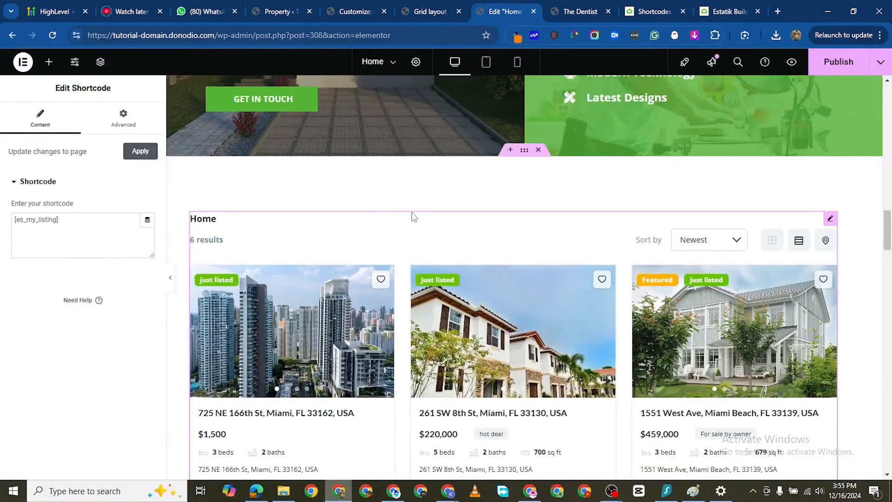
- Copy the layout=grid-3 attribute from the Estatik listings documentation and add it to the shortcode as [es_my_listing layout=grid-3]
{"action": "left_click", "coordinate": [726, 13]}
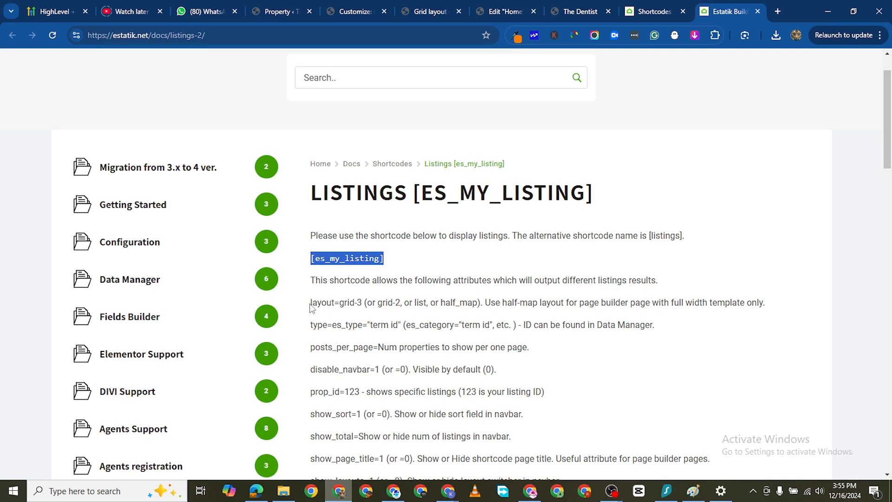
{"action": "left_click_drag", "start_coordinate": [310, 304], "coordinate": [359, 305]}
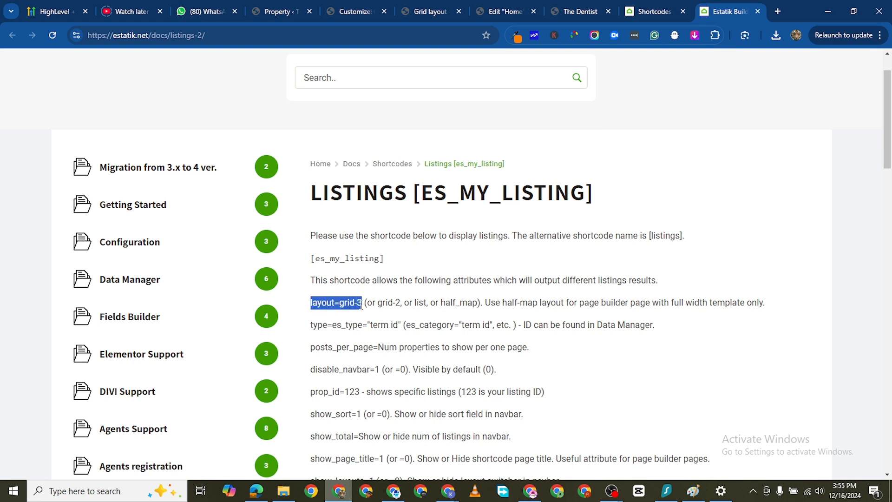
{"action": "right_click", "coordinate": [342, 304]}
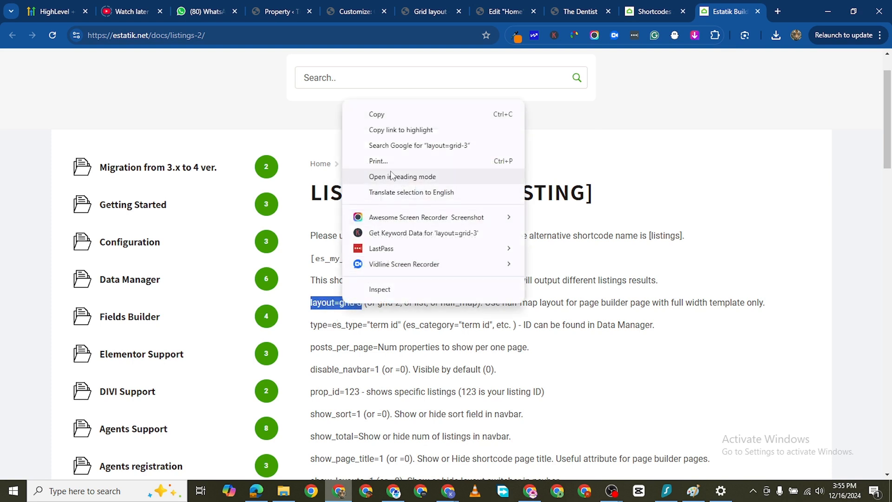
{"action": "left_click", "coordinate": [392, 116]}
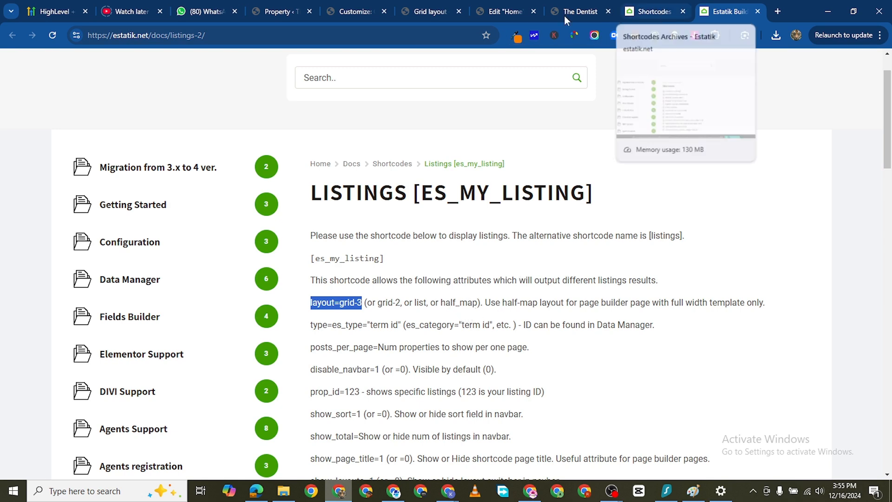
{"action": "left_click", "coordinate": [506, 11]}
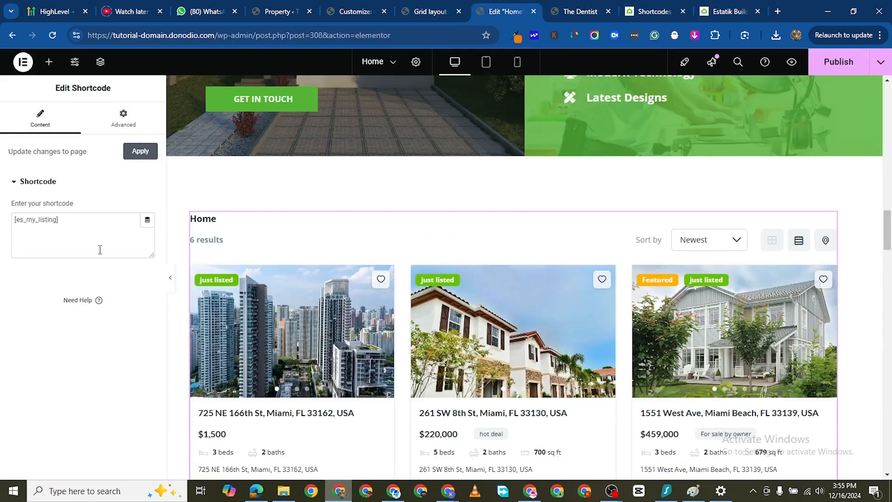
{"action": "left_click", "coordinate": [56, 219]}
{"action": "key", "text": "ctrl+v"}
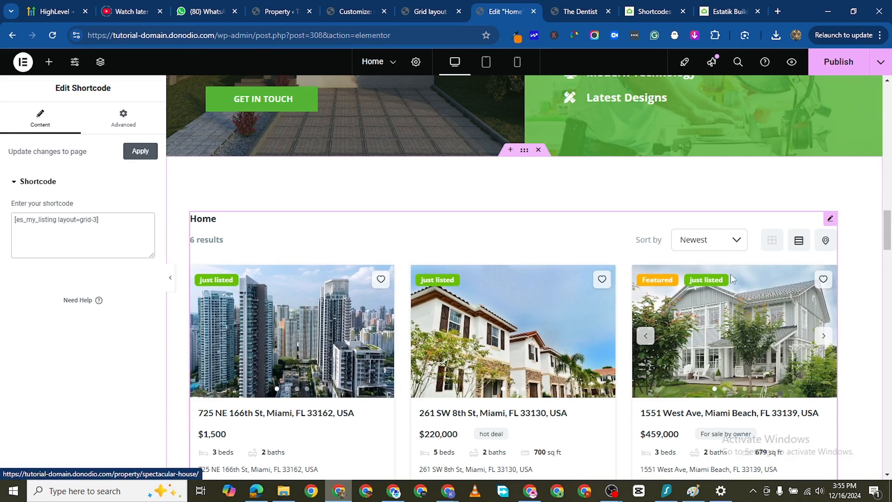
- Preview the property listings in list and grid layouts and check the property cards
{"action": "left_click", "coordinate": [798, 241]}
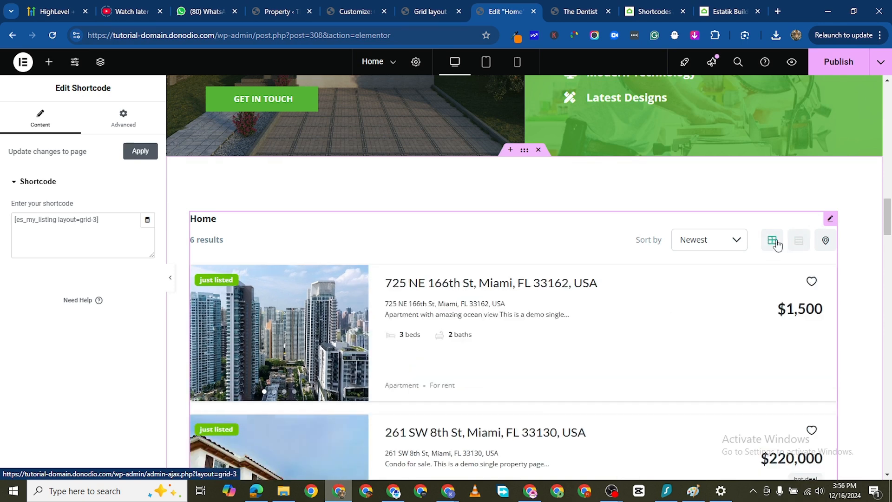
{"action": "scroll", "coordinate": [471, 269], "scroll_direction": "down", "scroll_amount": 5}
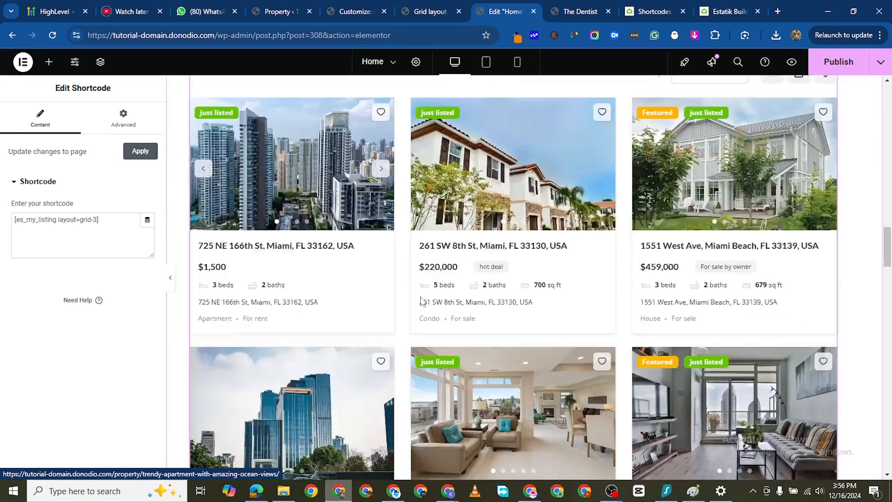
{"action": "scroll", "coordinate": [471, 267], "scroll_direction": "down", "scroll_amount": 5}
{"action": "scroll", "coordinate": [469, 267], "scroll_direction": "up", "scroll_amount": 4}
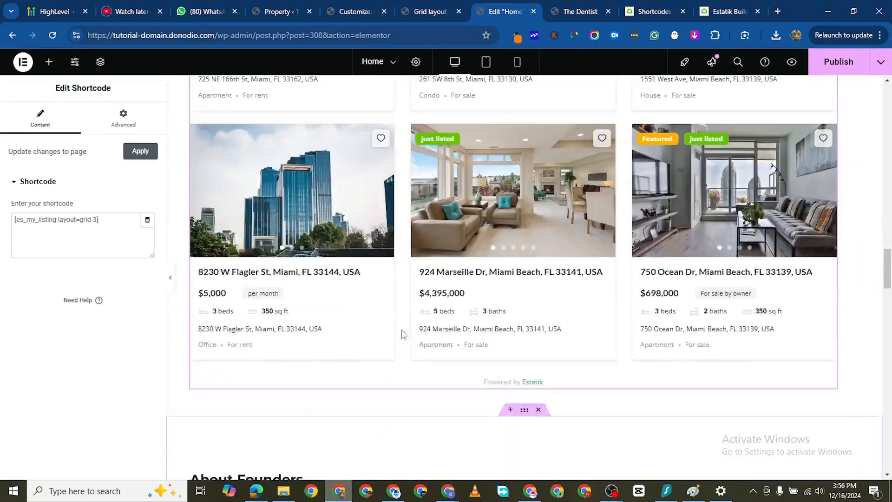
{"action": "scroll", "coordinate": [571, 315], "scroll_direction": "up", "scroll_amount": 4}
{"action": "scroll", "coordinate": [572, 315], "scroll_direction": "up", "scroll_amount": 4}
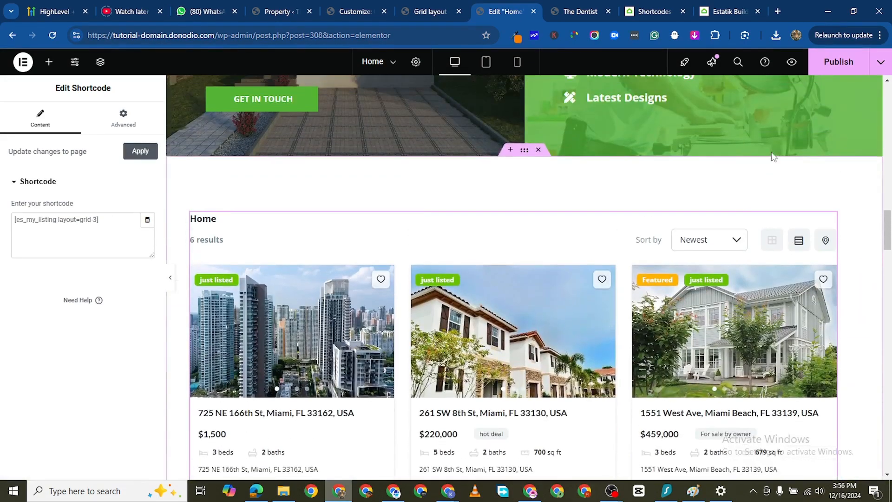
- Duplicate the "Our Latest Designs" heading in the About Founders section and copy the duplicate
{"action": "scroll", "coordinate": [418, 228], "scroll_direction": "down", "scroll_amount": 1}
{"action": "scroll", "coordinate": [466, 215], "scroll_direction": "down", "scroll_amount": 10}
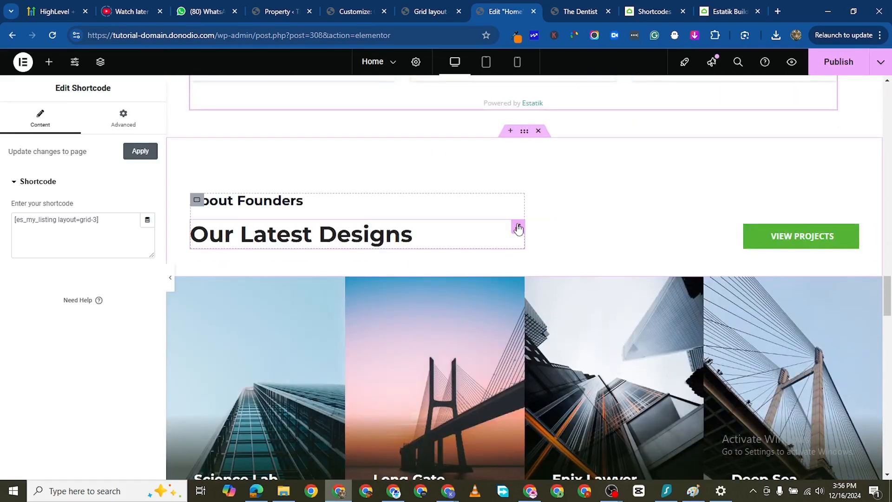
{"action": "right_click", "coordinate": [517, 239]}
{"action": "left_click", "coordinate": [530, 254]}
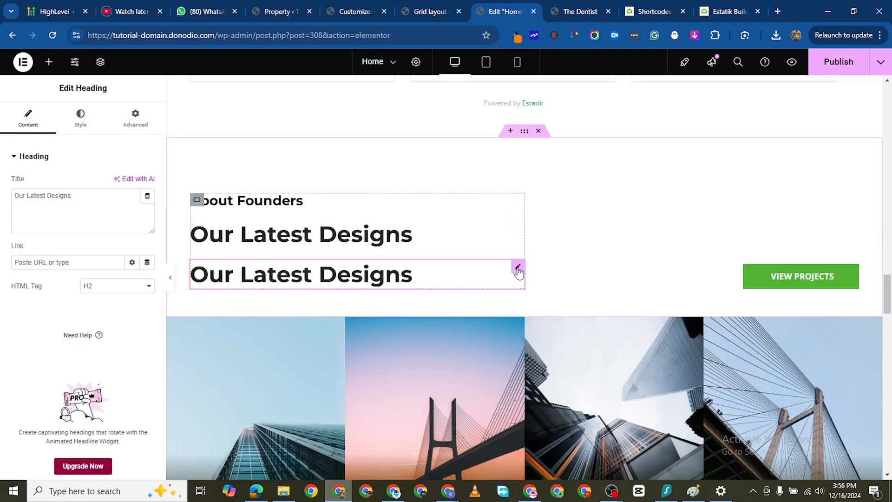
{"action": "mouse_move", "coordinate": [517, 267]}
{"action": "left_mouse_down"}
{"action": "mouse_move", "coordinate": [510, 166]}
{"action": "mouse_move", "coordinate": [520, 283]}
{"action": "mouse_move", "coordinate": [577, 207]}
{"action": "mouse_move", "coordinate": [567, 102]}
{"action": "mouse_move", "coordinate": [541, 163]}
{"action": "mouse_move", "coordinate": [712, 251]}
{"action": "mouse_move", "coordinate": [448, 240]}
{"action": "mouse_move", "coordinate": [446, 251]}
{"action": "mouse_move", "coordinate": [517, 267]}
{"action": "left_mouse_up"}
{"action": "right_click", "coordinate": [520, 268]}
{"action": "left_click", "coordinate": [538, 269]}
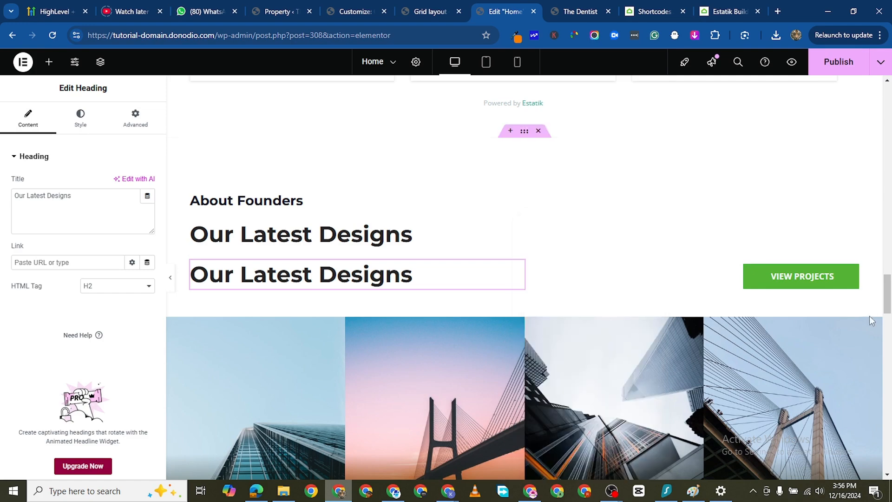
- Try pasting the copied heading into the property listings container, and delete it from there
{"action": "left_click_drag", "start_coordinate": [884, 295], "coordinate": [881, 233]}
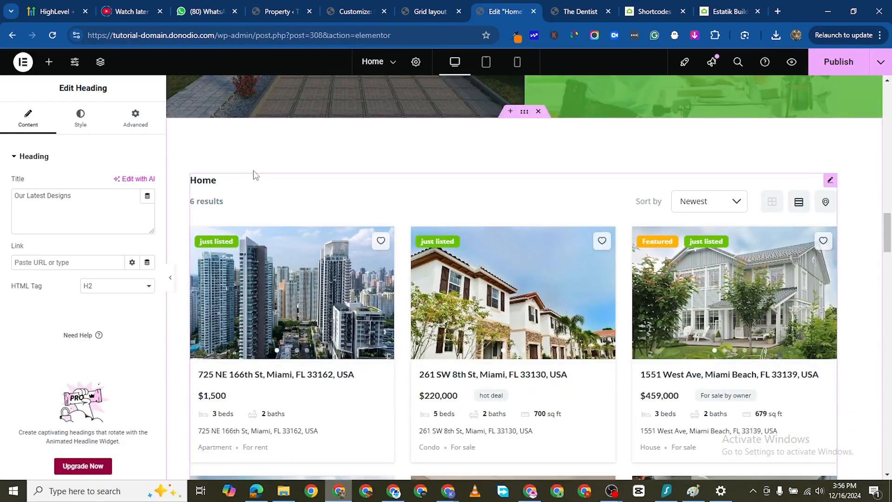
{"action": "right_click", "coordinate": [251, 260]}
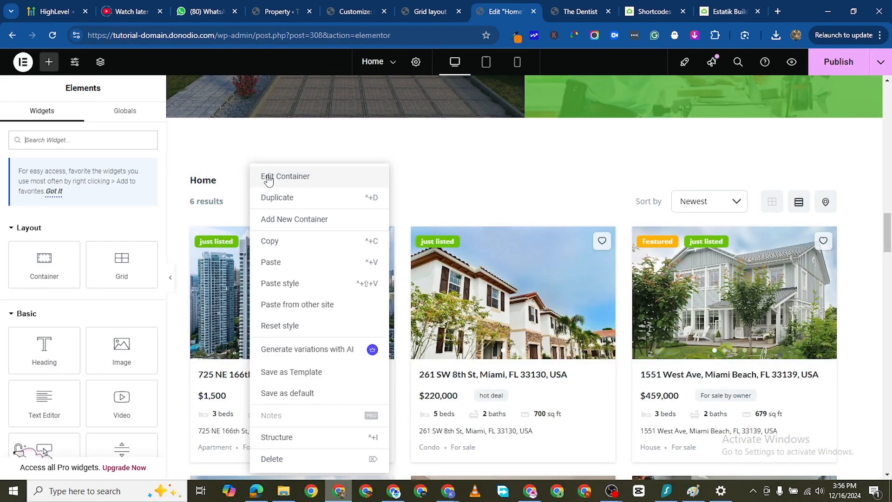
{"action": "key", "text": "ctrl+v"}
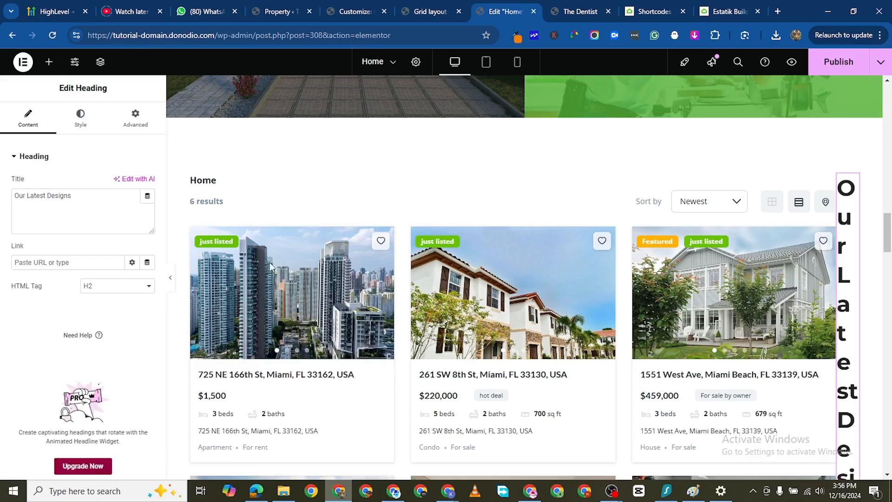
{"action": "right_click", "coordinate": [854, 185]}
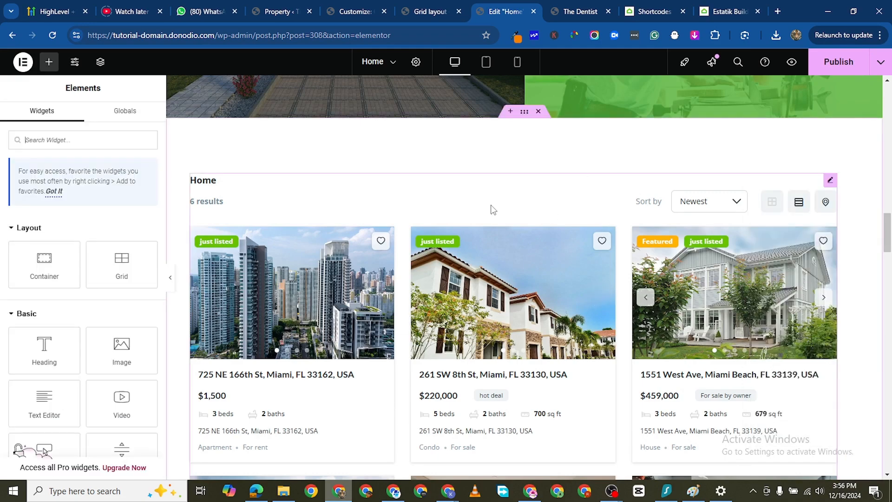
- Try to place a new Heading widget in the property listings container
{"action": "scroll", "coordinate": [472, 147], "scroll_direction": "down", "scroll_amount": 3}
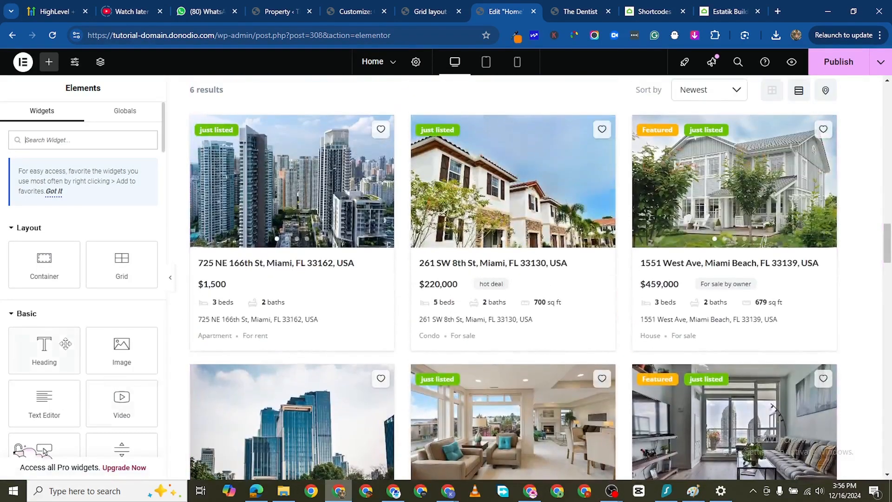
{"action": "left_click_drag", "start_coordinate": [66, 344], "coordinate": [431, 335]}
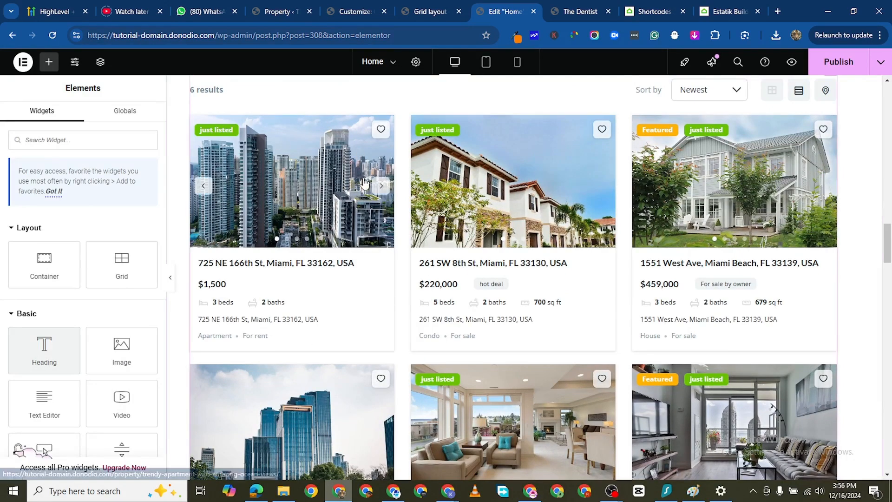
{"action": "scroll", "coordinate": [359, 276], "scroll_direction": "up", "scroll_amount": 3}
{"action": "mouse_move", "coordinate": [44, 346]}
{"action": "left_mouse_down"}
{"action": "mouse_move", "coordinate": [163, 218]}
{"action": "mouse_move", "coordinate": [401, 168]}
{"action": "mouse_move", "coordinate": [411, 185]}
{"action": "mouse_move", "coordinate": [466, 168]}
{"action": "mouse_move", "coordinate": [446, 185]}
{"action": "mouse_move", "coordinate": [46, 333]}
{"action": "left_mouse_up"}
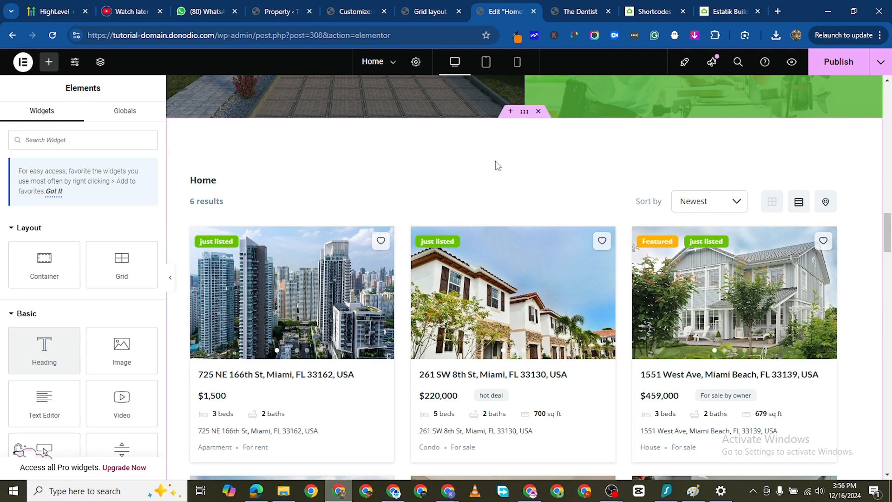
- Duplicate the listings Shortcode widget and delete the duplicate
{"action": "right_click", "coordinate": [830, 184]}
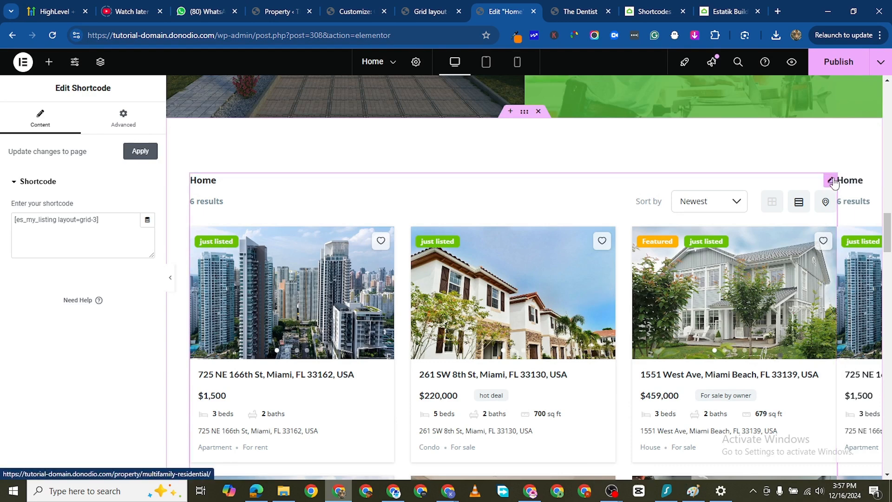
{"action": "right_click", "coordinate": [867, 181]}
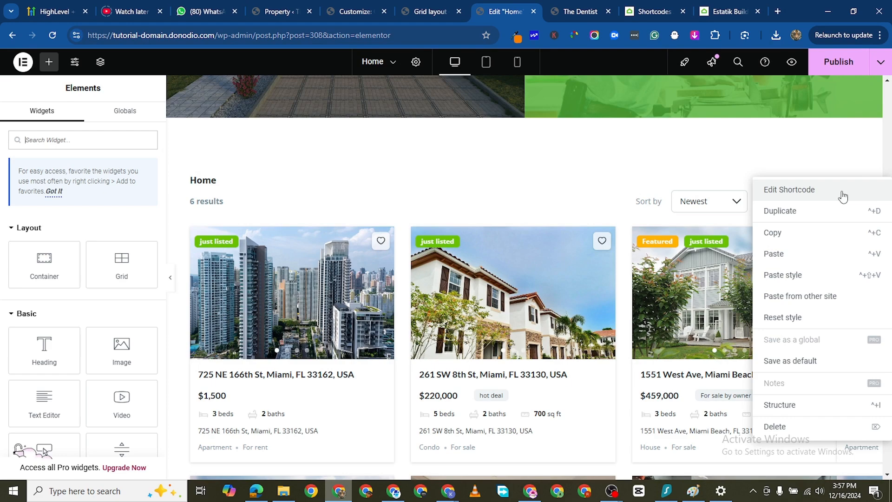
{"action": "left_click", "coordinate": [500, 305]}
- Insert a new section above the property listings container and paste the copied "Our Latest Designs" heading into it
{"action": "scroll", "coordinate": [328, 302], "scroll_direction": "down", "scroll_amount": 12}
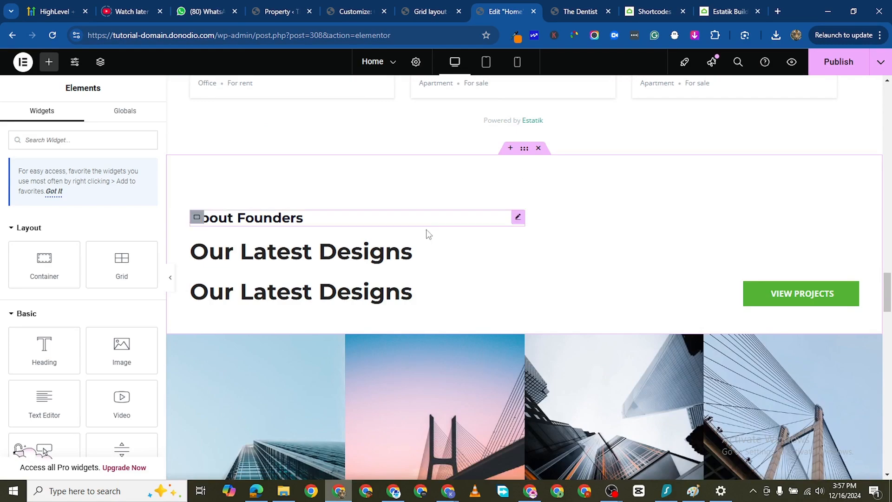
{"action": "scroll", "coordinate": [501, 177], "scroll_direction": "up", "scroll_amount": 3}
{"action": "scroll", "coordinate": [509, 161], "scroll_direction": "up", "scroll_amount": 13}
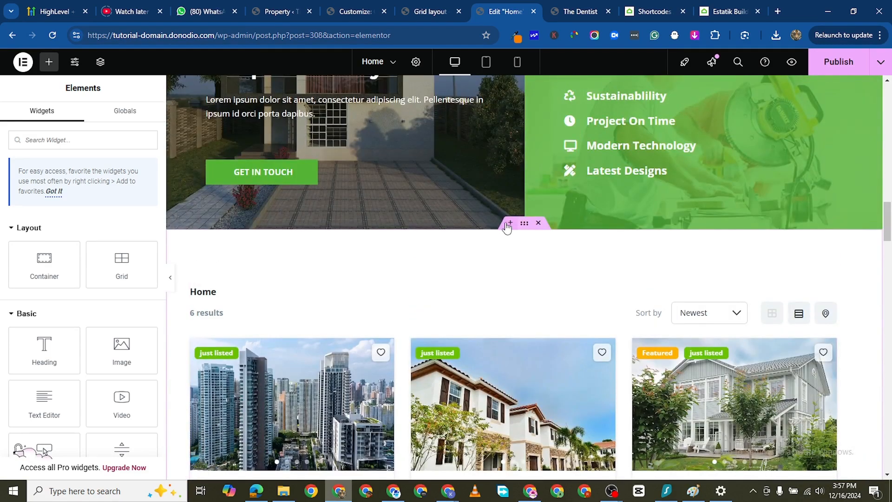
{"action": "left_click", "coordinate": [509, 224]}
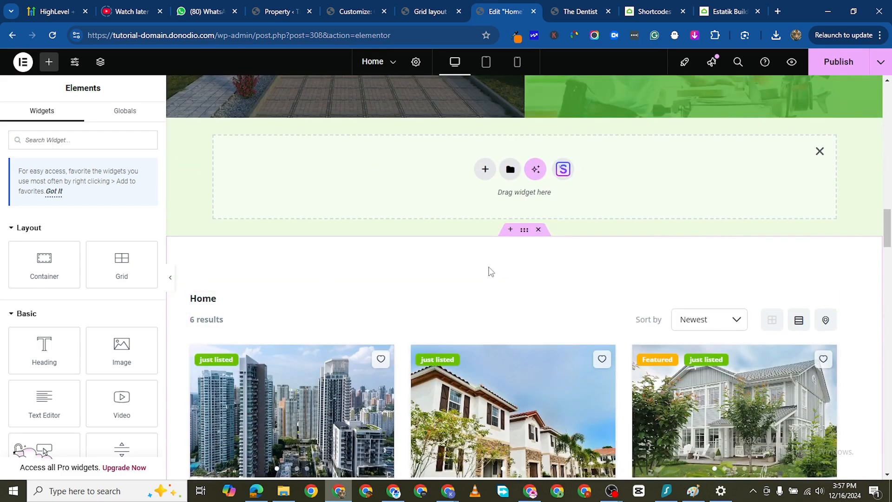
{"action": "right_click", "coordinate": [322, 191]}
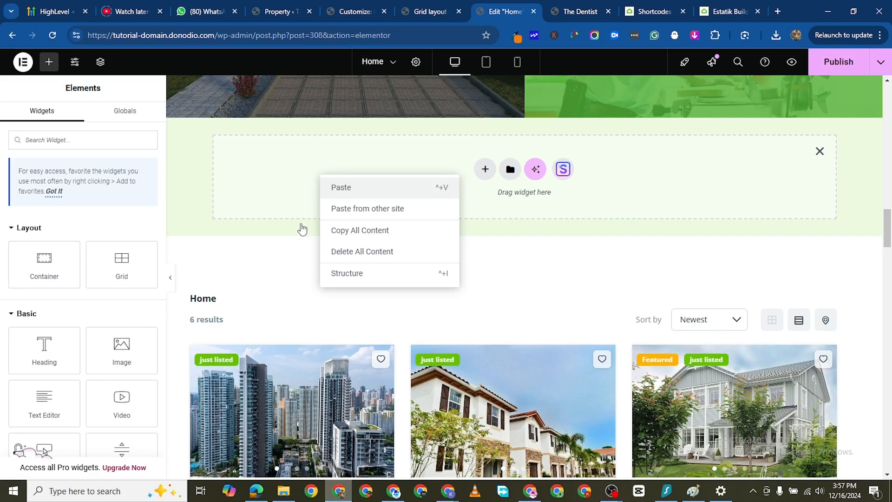
{"action": "left_click", "coordinate": [341, 187]}
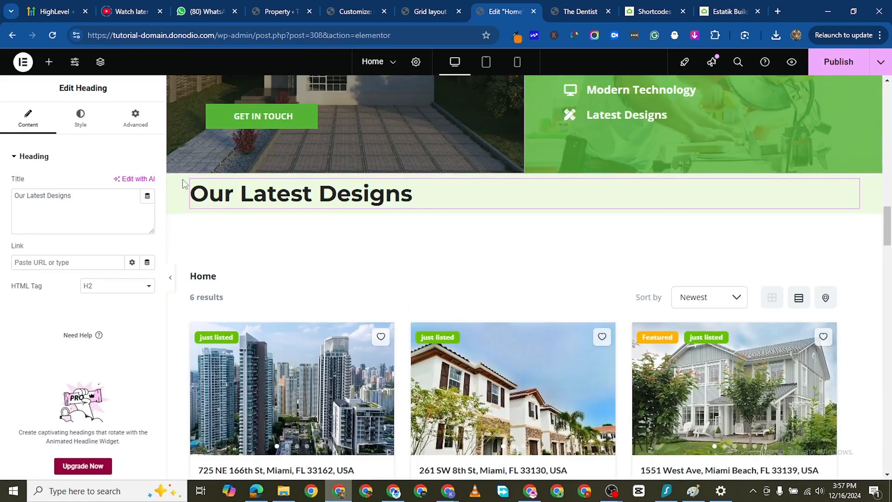
- Change the pasted heading's title above the property listings to "Featured Properties"
{"action": "left_click", "coordinate": [32, 197]}
{"action": "key", "text": "ctrl+a"}
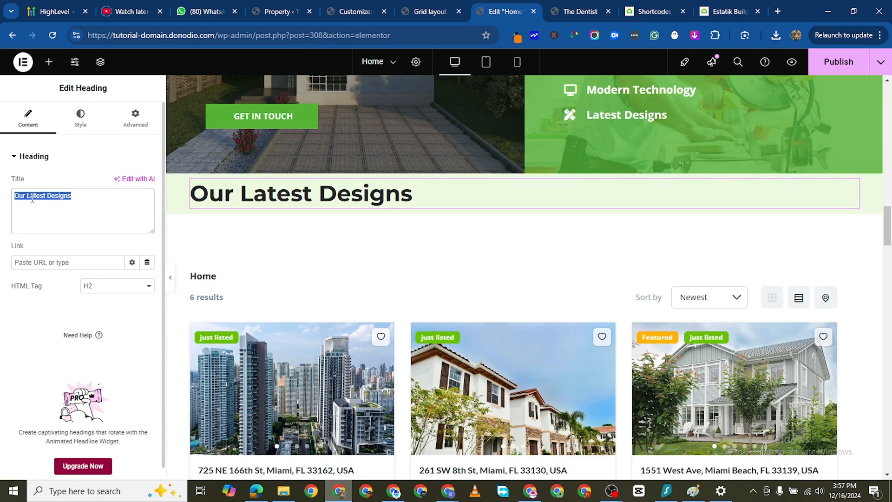
{"action": "type", "text": "Featu"}
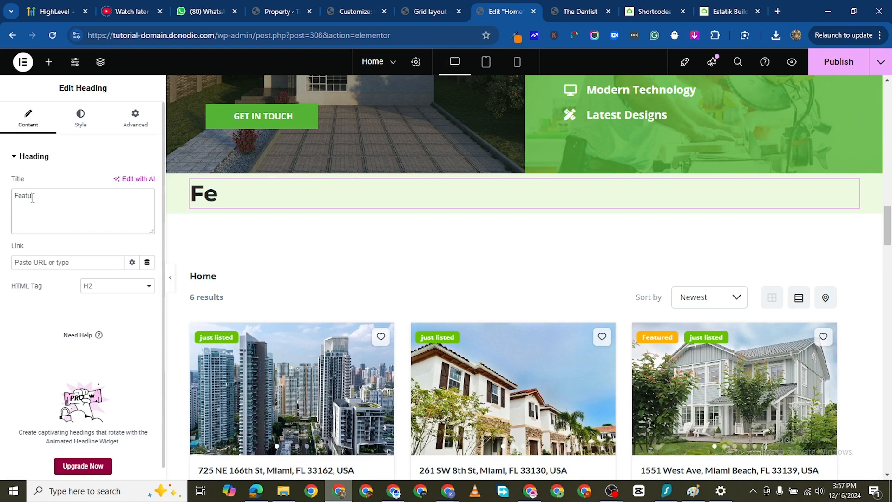
{"action": "type", "text": "red Pr"}
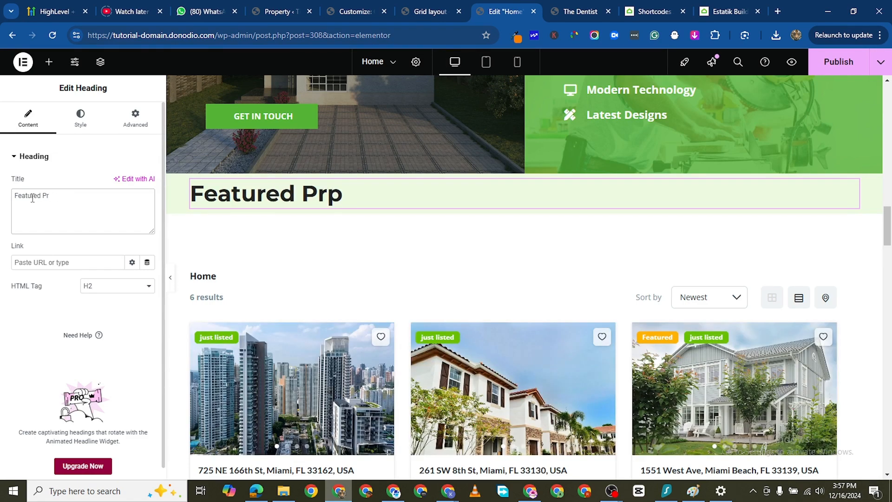
{"action": "type", "text": "popoperties"}
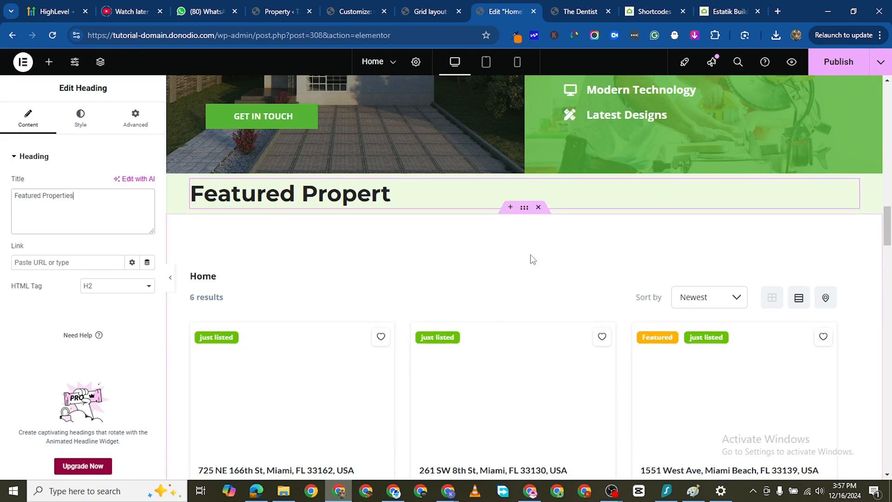
- Set the top padding of the property listings container to 0 px
{"action": "left_click", "coordinate": [525, 210]}
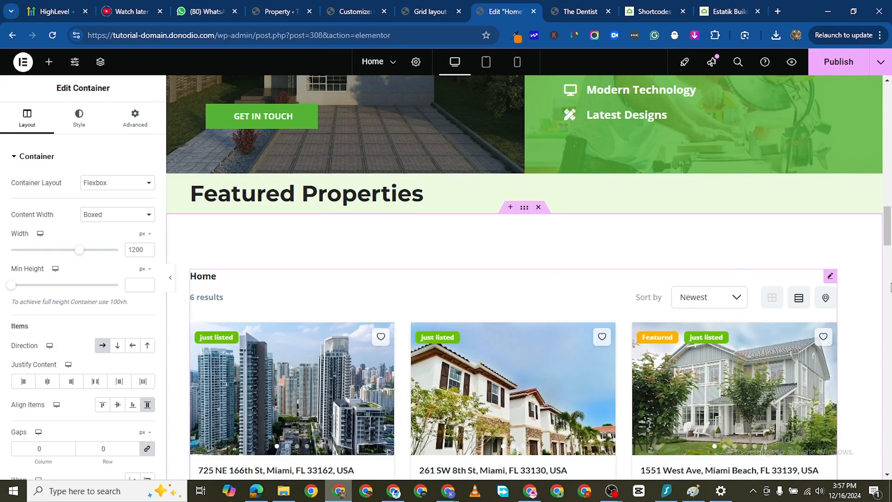
{"action": "left_click", "coordinate": [829, 277]}
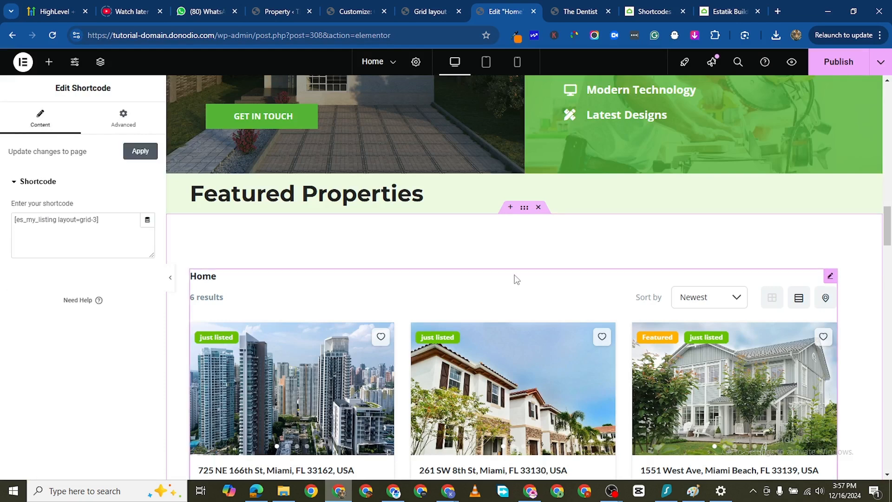
{"action": "left_click", "coordinate": [524, 209]}
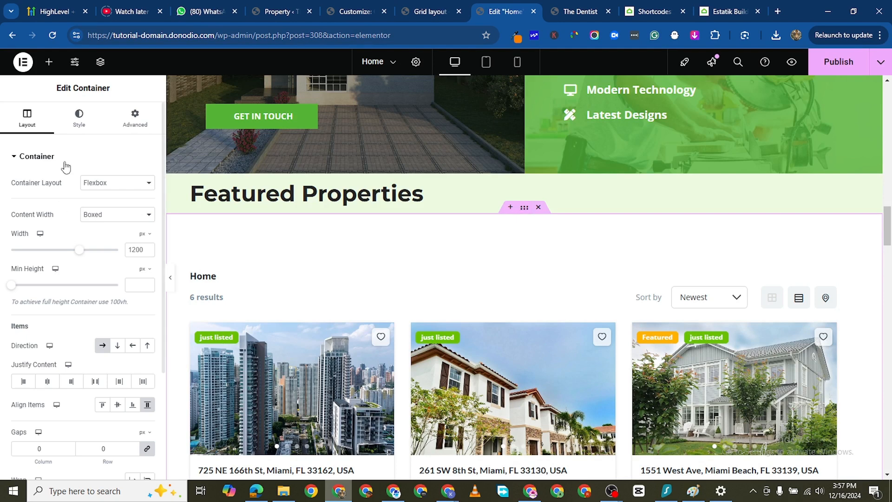
{"action": "left_click", "coordinate": [132, 130]}
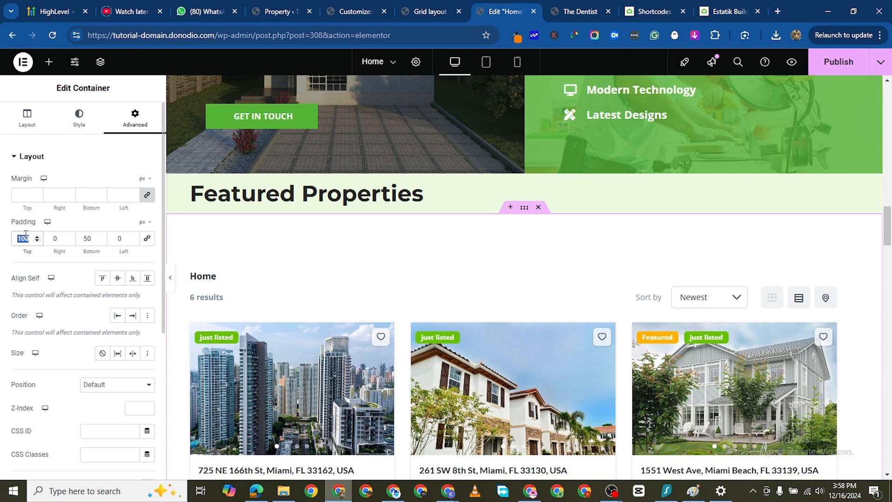
{"action": "type", "text": "0"}
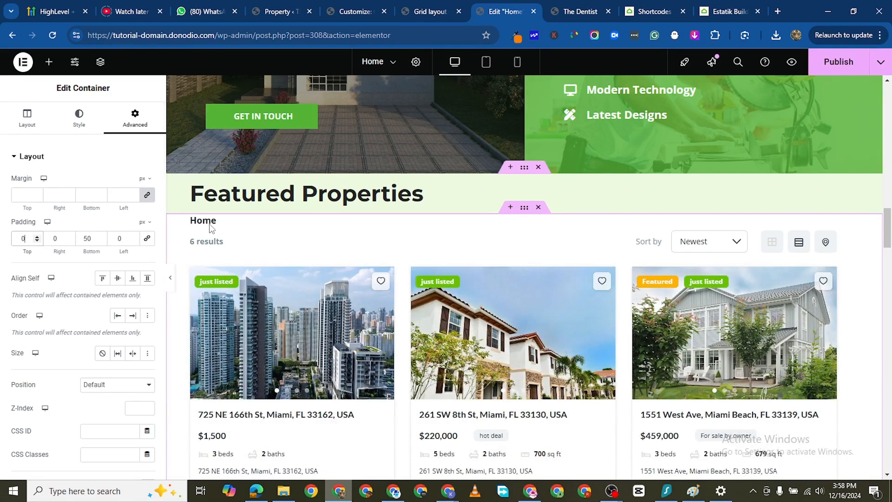
- Give the "Featured Properties" container a classic background with the colour #FFFFFF
{"action": "left_click", "coordinate": [524, 168]}
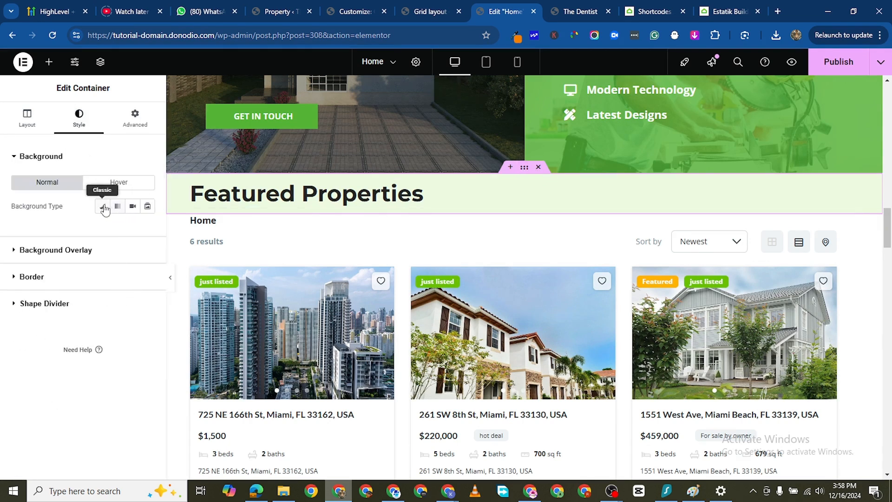
{"action": "left_click", "coordinate": [102, 206]}
{"action": "left_click", "coordinate": [147, 230]}
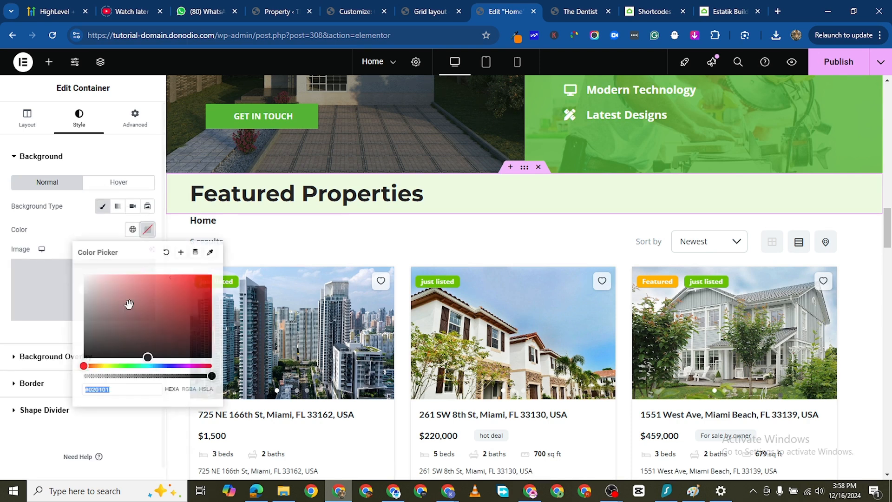
{"action": "type", "text": "#FFFFFF"}
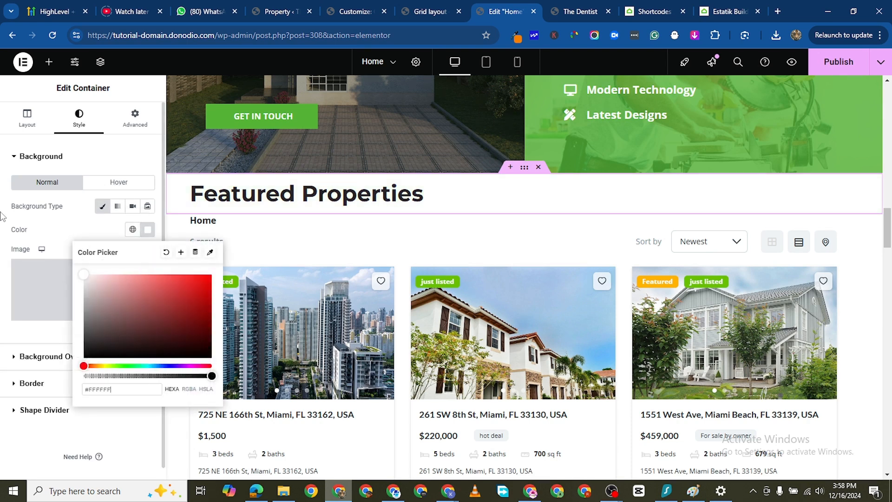
{"action": "left_click", "coordinate": [1, 214]}
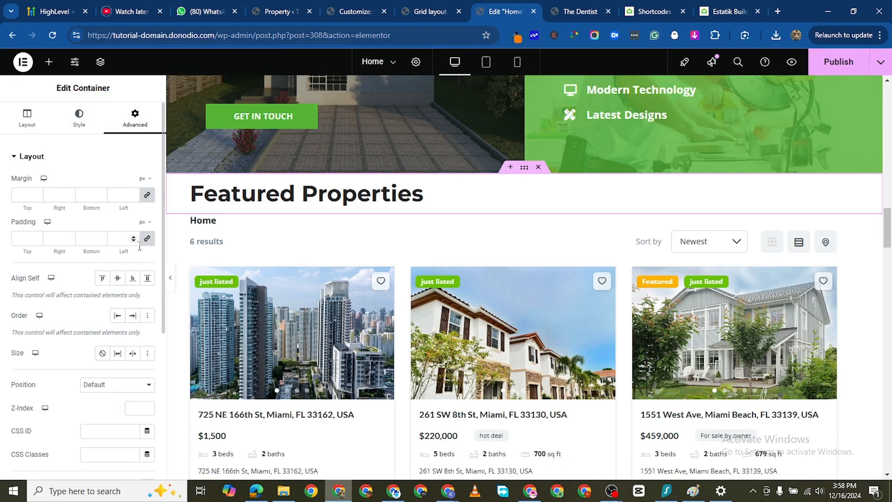
- Set the "Featured Properties" container's margins to 0 and its padding to 70 px at the top and 0 on the other sides
{"action": "left_click", "coordinate": [22, 194]}
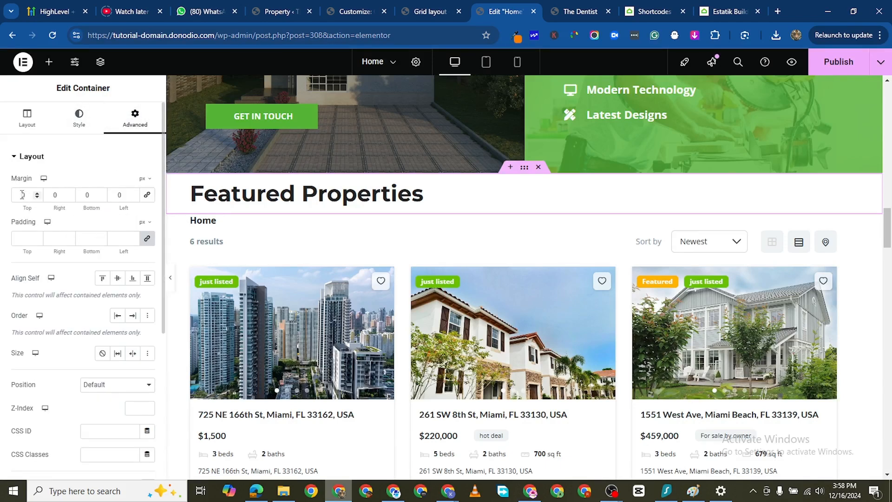
{"action": "left_click", "coordinate": [26, 239]}
{"action": "type", "text": "0"}
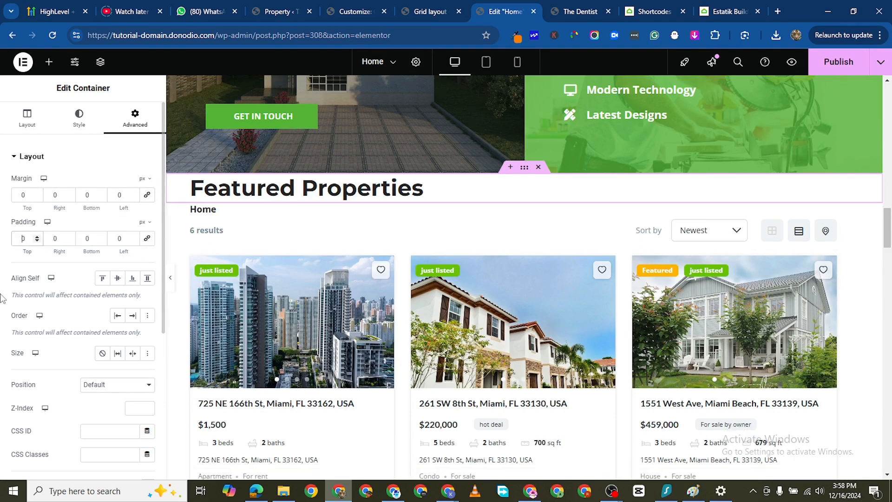
{"action": "type", "text": "7"}
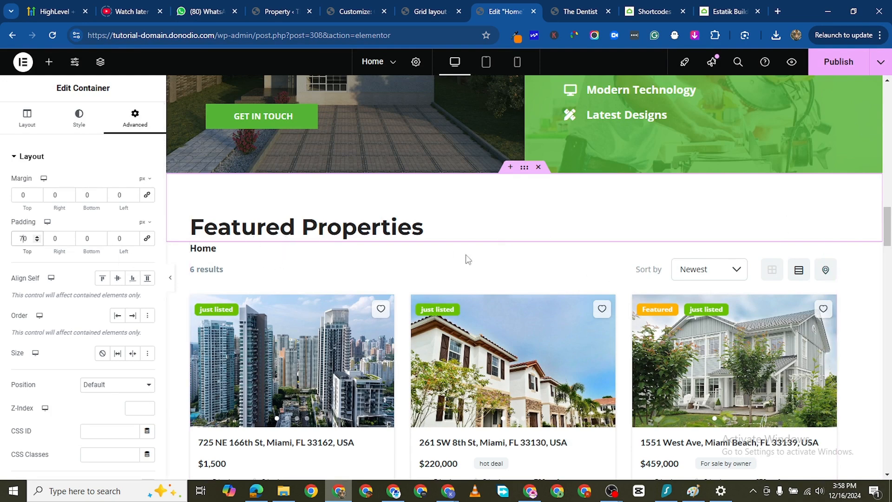
{"action": "scroll", "coordinate": [523, 264], "scroll_direction": "down", "scroll_amount": 1}
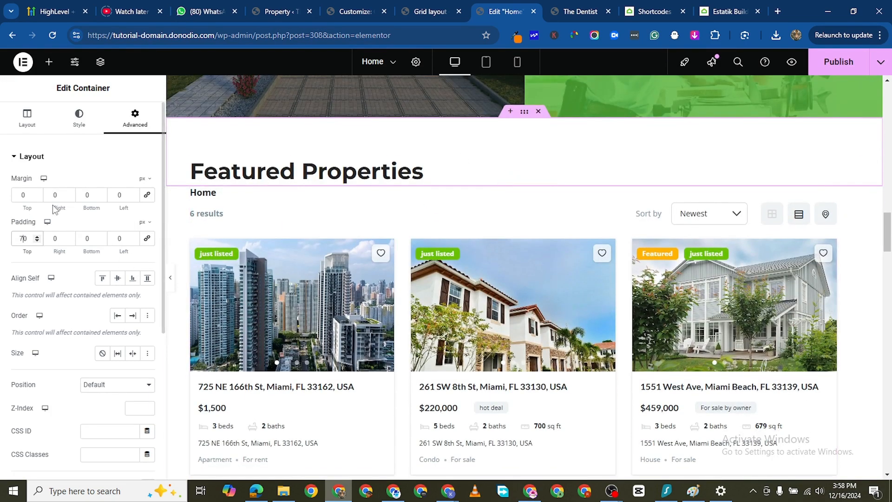
- Centre-align the "Featured Properties" heading
{"action": "left_click", "coordinate": [409, 183]}
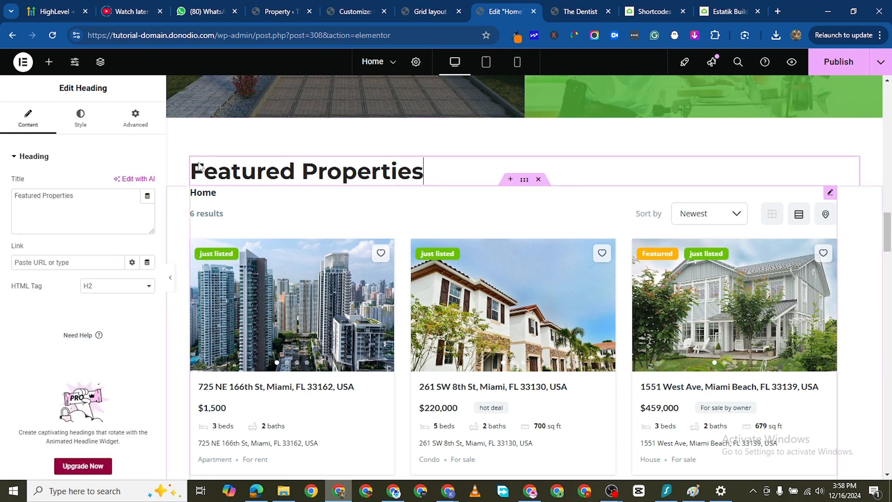
{"action": "left_click", "coordinate": [82, 120]}
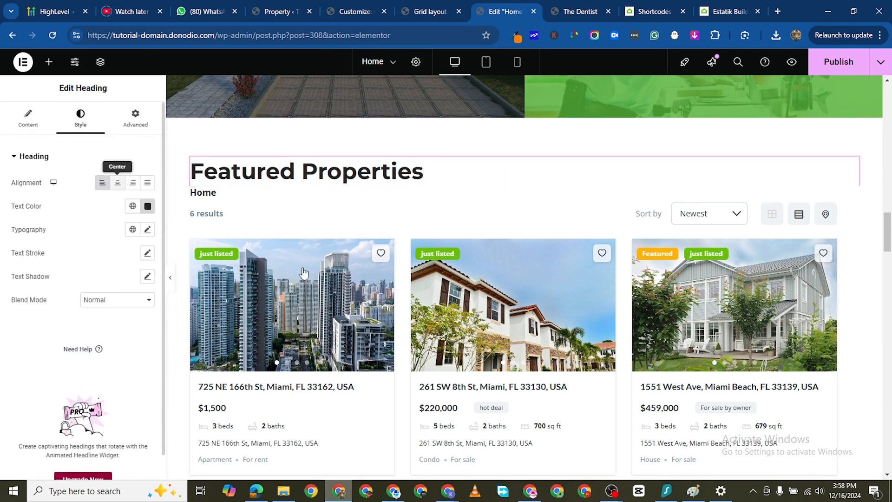
{"action": "left_click", "coordinate": [117, 182]}
{"action": "scroll", "coordinate": [603, 347], "scroll_direction": "down", "scroll_amount": 1}
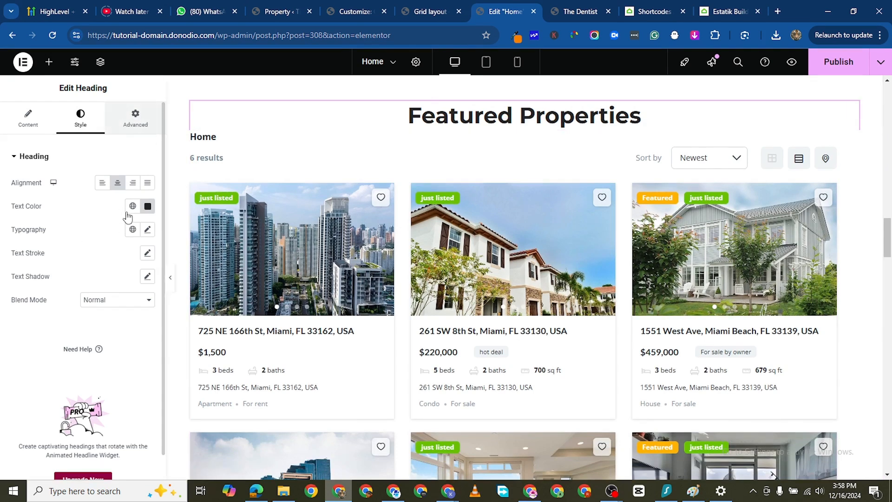
- Set the "Featured Properties" container's bottom padding to 10 px and publish the page
{"action": "left_click", "coordinate": [135, 118]}
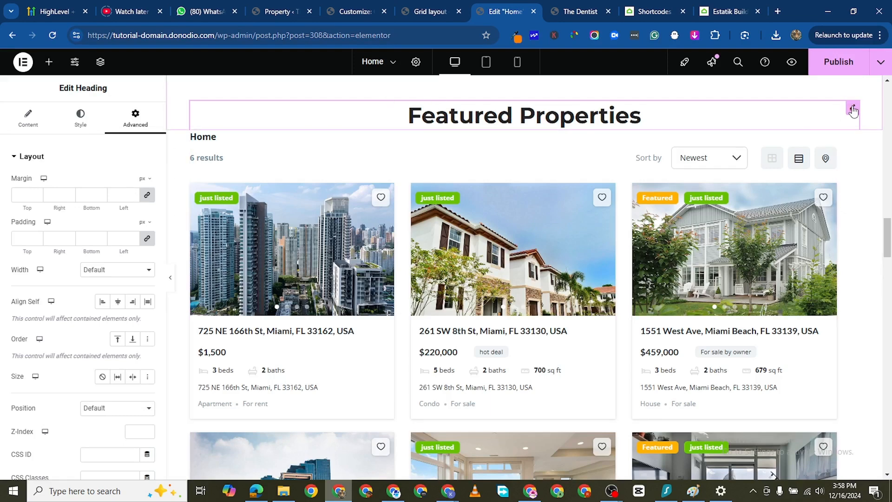
{"action": "scroll", "coordinate": [348, 153], "scroll_direction": "up", "scroll_amount": 2}
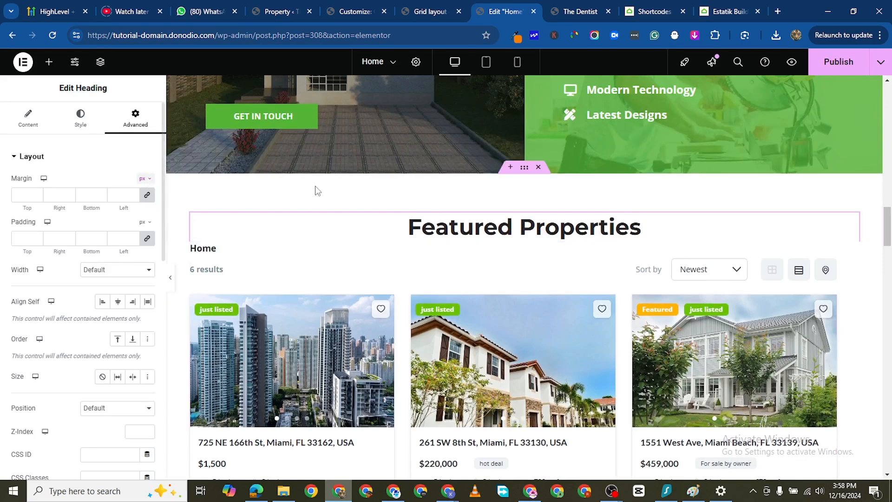
{"action": "left_click", "coordinate": [524, 169]}
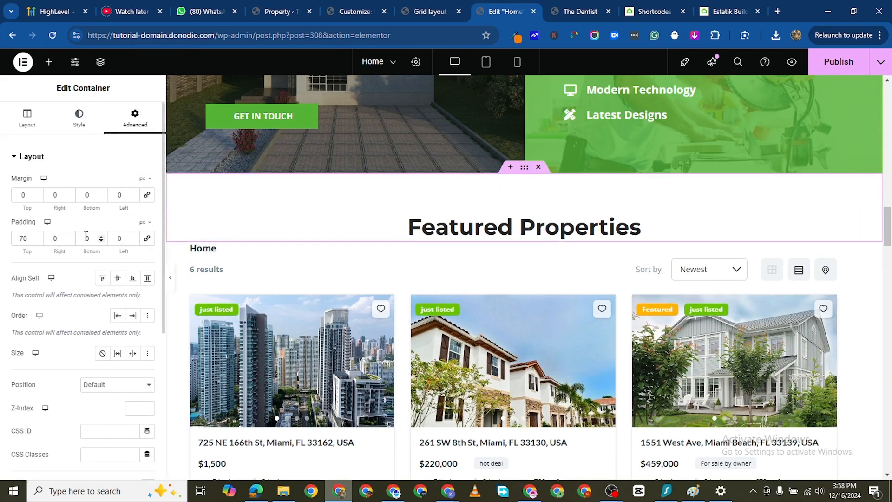
{"action": "type", "text": "10"}
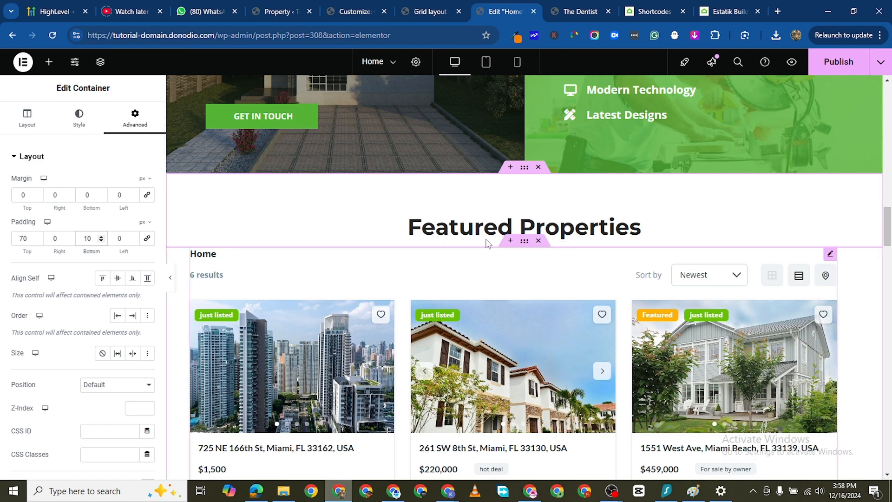
{"action": "left_click", "coordinate": [810, 72]}
- Delete the duplicate "Our Latest Designs" heading and the "About Founders" heading in the section below the listings
{"action": "scroll", "coordinate": [607, 292], "scroll_direction": "down", "scroll_amount": 10}
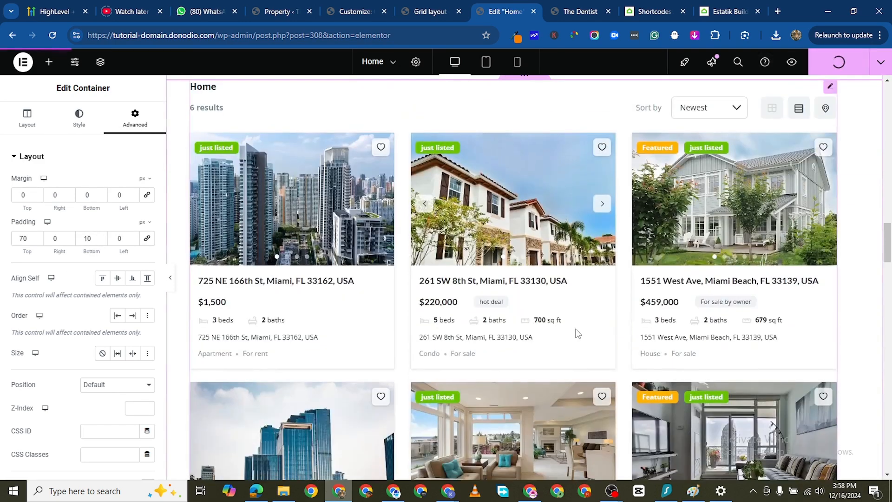
{"action": "scroll", "coordinate": [392, 301], "scroll_direction": "down", "scroll_amount": 5}
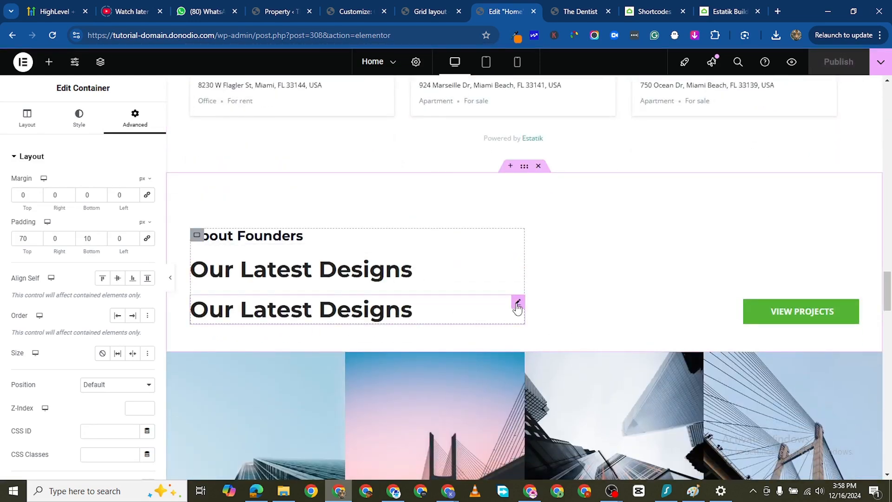
{"action": "right_click", "coordinate": [543, 432]}
{"action": "left_click", "coordinate": [538, 466]}
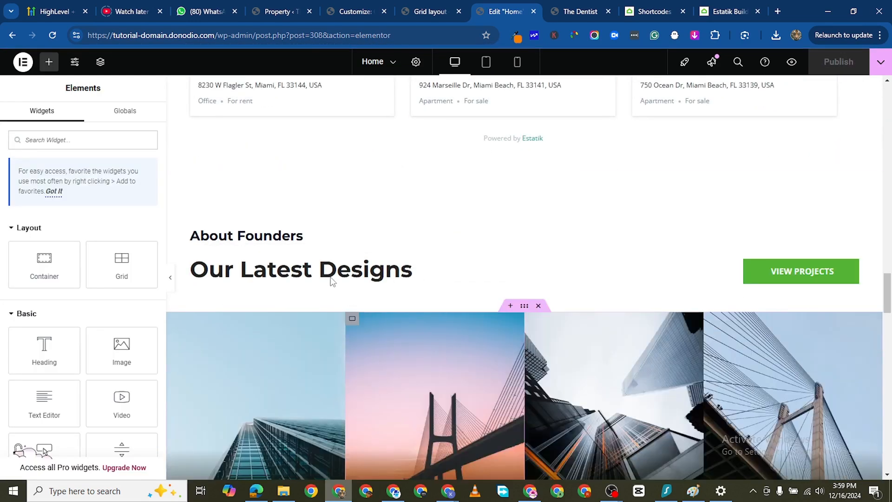
{"action": "right_click", "coordinate": [520, 237]}
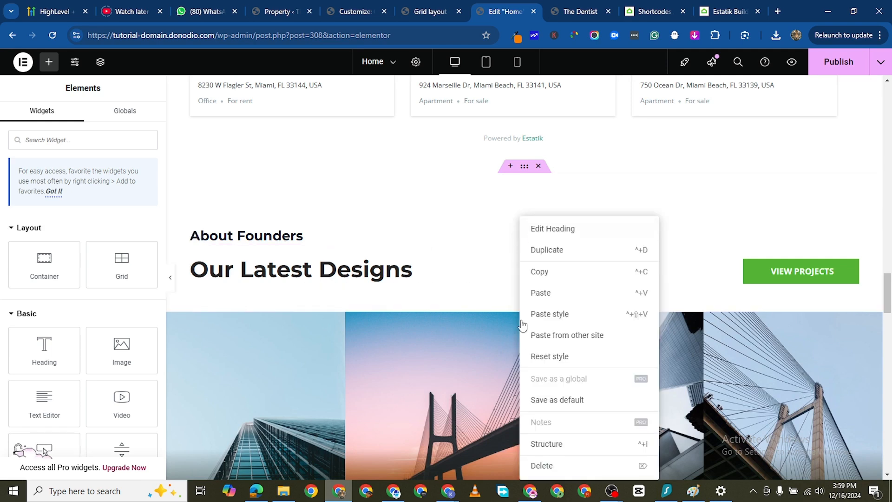
{"action": "left_click", "coordinate": [539, 464]}
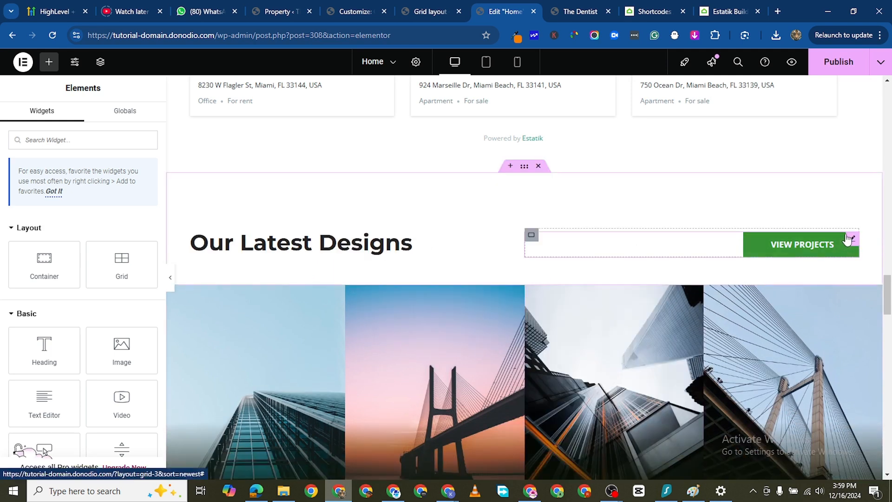
- Delete the "View Projects" button and its empty inner container beside the "Our Latest Designs" heading
{"action": "right_click", "coordinate": [833, 247]}
{"action": "key", "text": "Delete"}
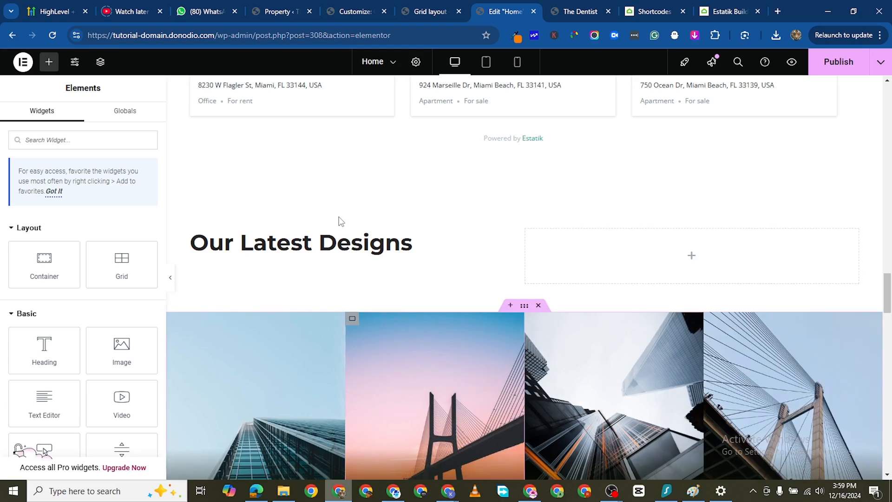
{"action": "scroll", "coordinate": [418, 195], "scroll_direction": "down", "scroll_amount": 2}
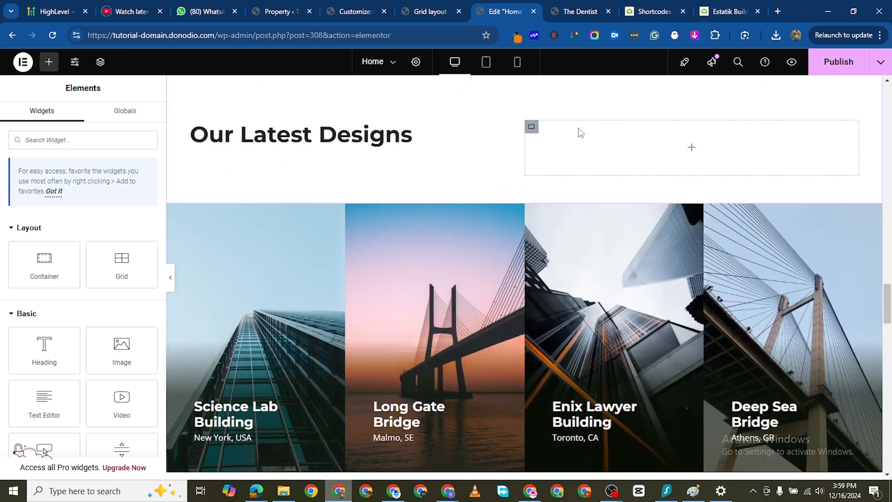
{"action": "scroll", "coordinate": [538, 192], "scroll_direction": "up", "scroll_amount": 1}
{"action": "right_click", "coordinate": [528, 180]}
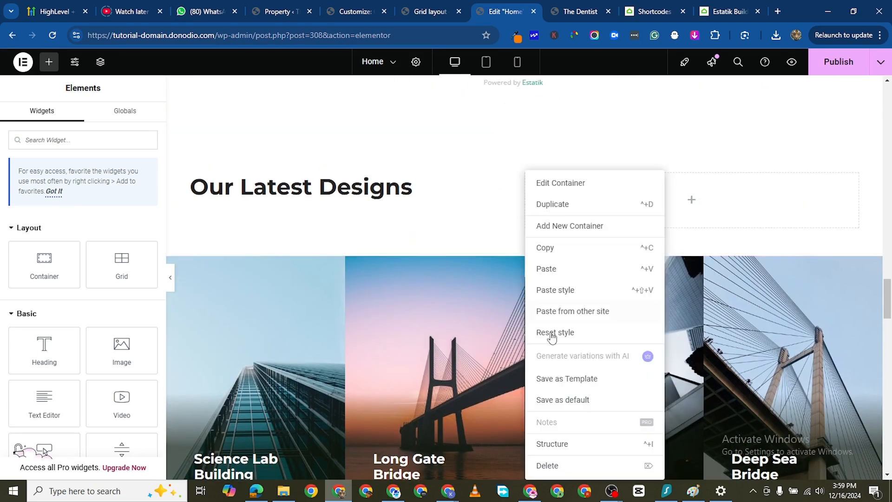
{"action": "left_click", "coordinate": [575, 464]}
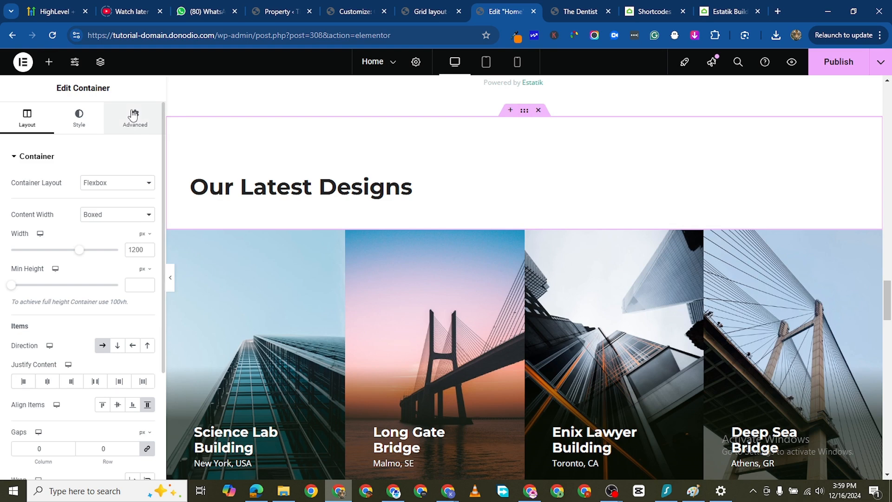
- Set the bottom padding of the "Our Latest Designs" container to 10 px
{"action": "left_click", "coordinate": [131, 119]}
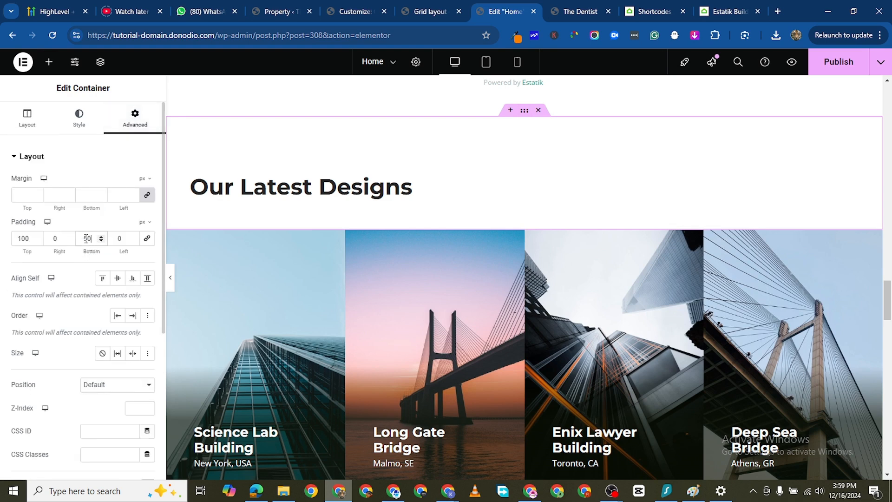
{"action": "type", "text": "10"}
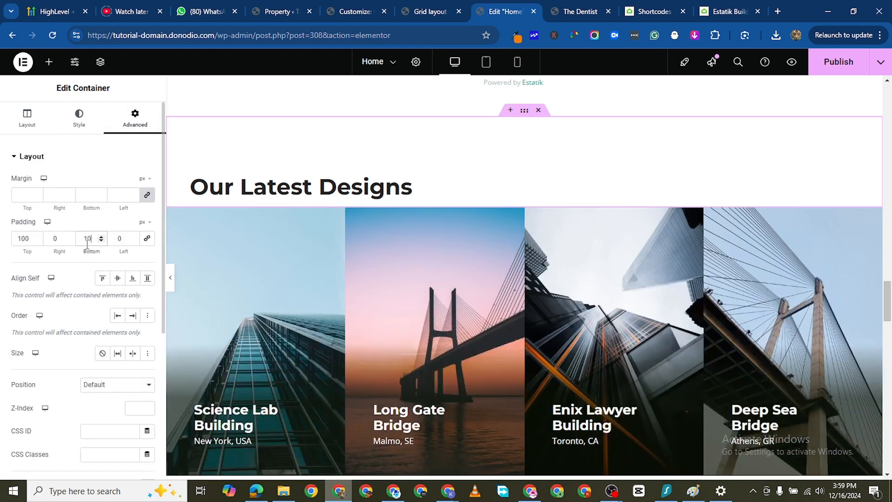
- Change the "Our Latest Designs" heading to "Our Latest Buildings" and publish the Home page
{"action": "scroll", "coordinate": [250, 370], "scroll_direction": "down", "scroll_amount": 1}
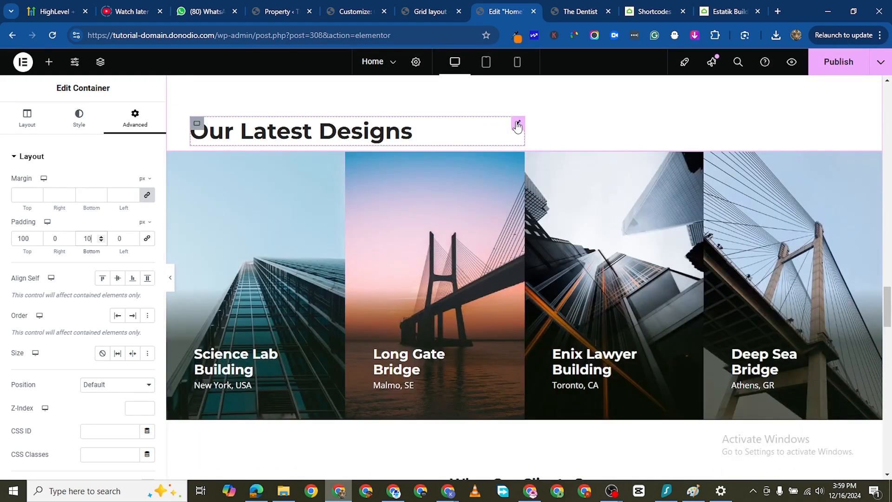
{"action": "left_click", "coordinate": [517, 125]}
{"action": "left_click", "coordinate": [92, 200]}
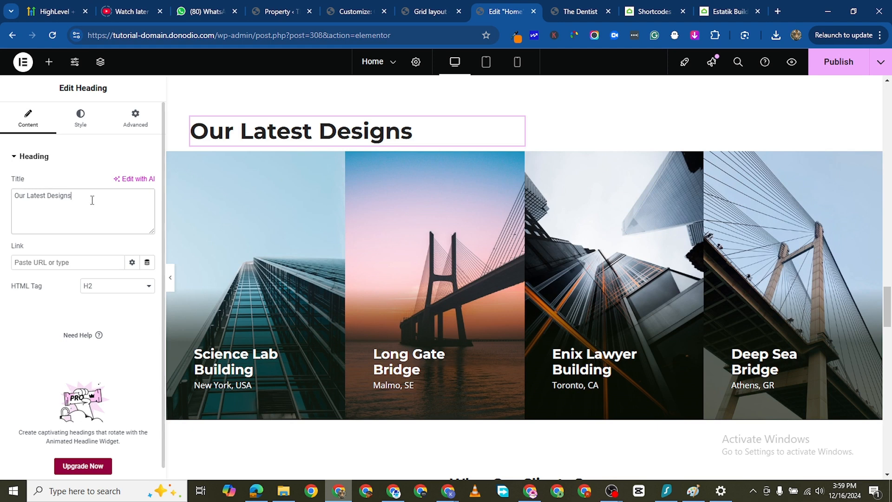
{"action": "key", "text": "BackSpace"}
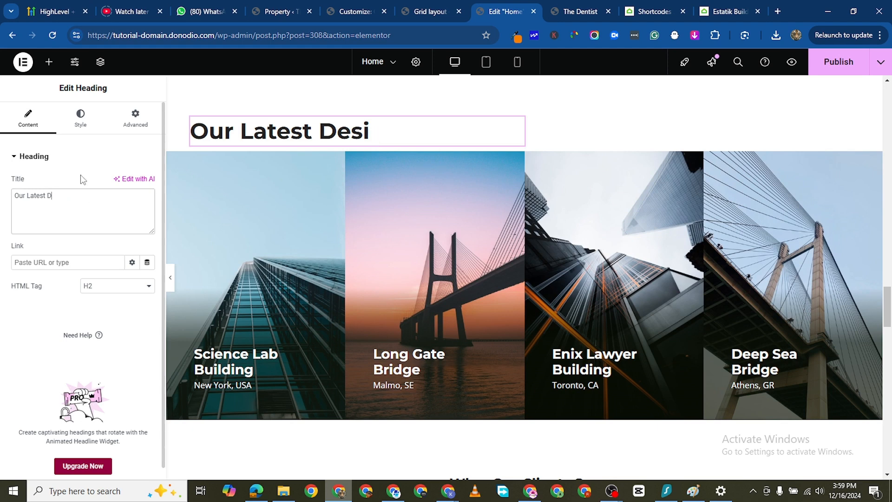
{"action": "type", "text": "B"}
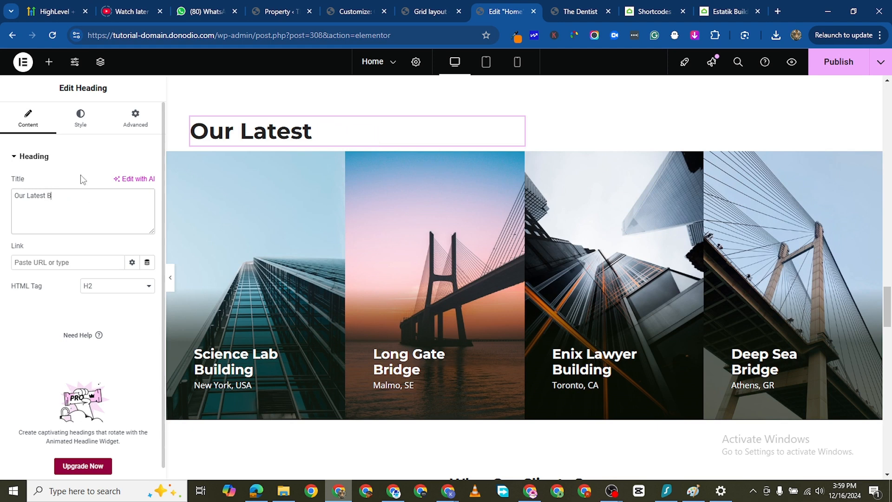
{"action": "type", "text": "uildings"}
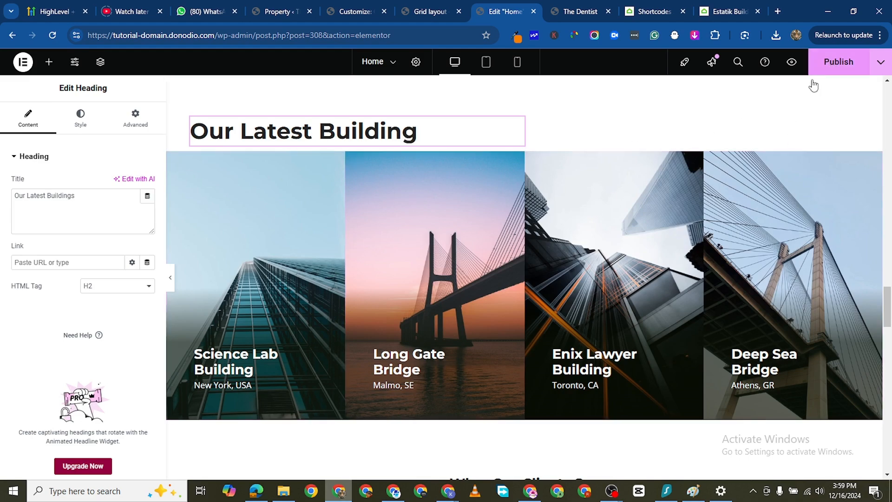
{"action": "left_click", "coordinate": [830, 62]}
- Review the Home page sections from the testimonials to the footer and back up to the property search
{"action": "scroll", "coordinate": [501, 346], "scroll_direction": "down", "scroll_amount": 5}
{"action": "scroll", "coordinate": [502, 350], "scroll_direction": "down", "scroll_amount": 15}
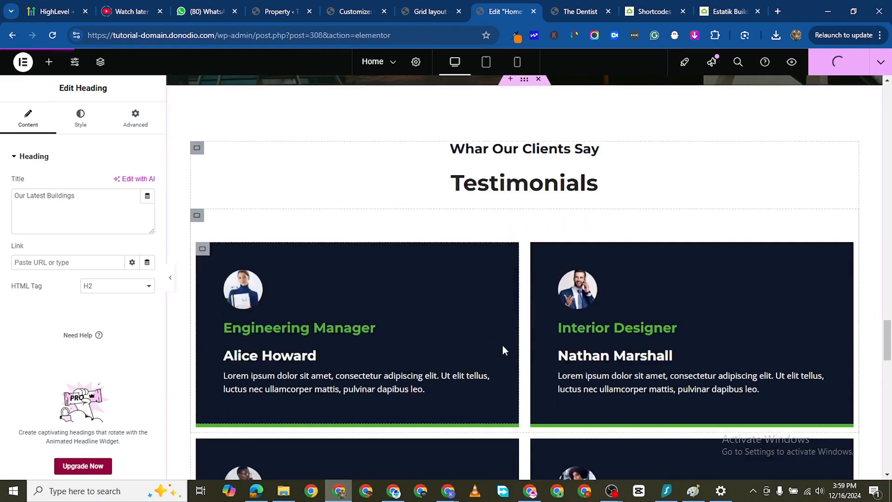
{"action": "scroll", "coordinate": [504, 349], "scroll_direction": "down", "scroll_amount": 3}
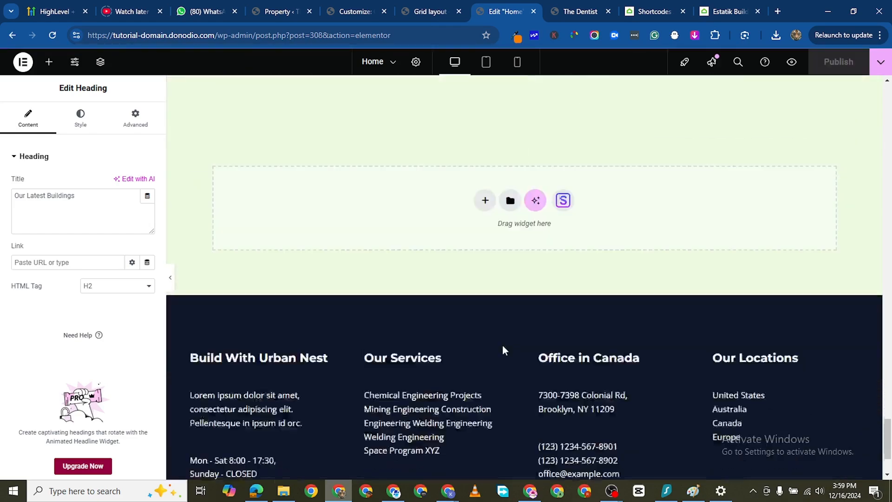
{"action": "scroll", "coordinate": [504, 349], "scroll_direction": "up", "scroll_amount": 10}
{"action": "scroll", "coordinate": [506, 352], "scroll_direction": "up", "scroll_amount": 12}
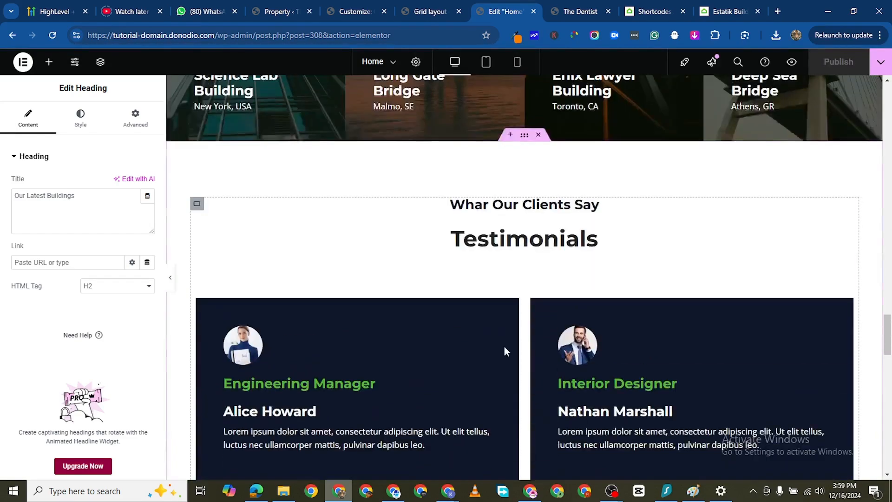
{"action": "scroll", "coordinate": [518, 349], "scroll_direction": "up", "scroll_amount": 15}
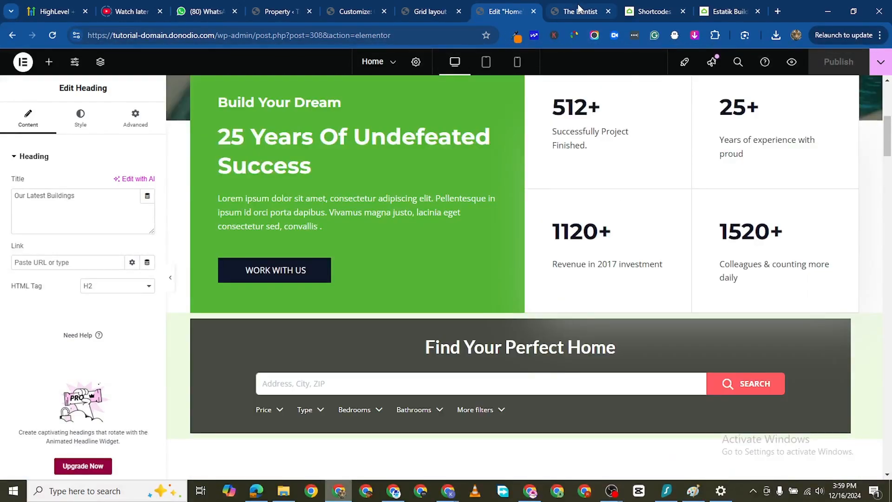
- Open the Grid layout page from the live site's Properties navigation and look over its property listings
{"action": "left_click", "coordinate": [584, 17]}
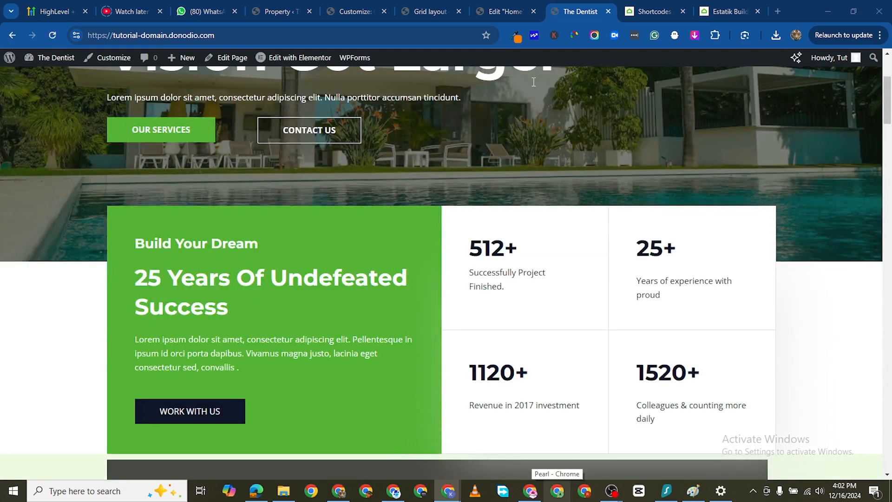
{"action": "scroll", "coordinate": [523, 287], "scroll_direction": "up", "scroll_amount": 4}
{"action": "mouse_move", "coordinate": [198, 148]}
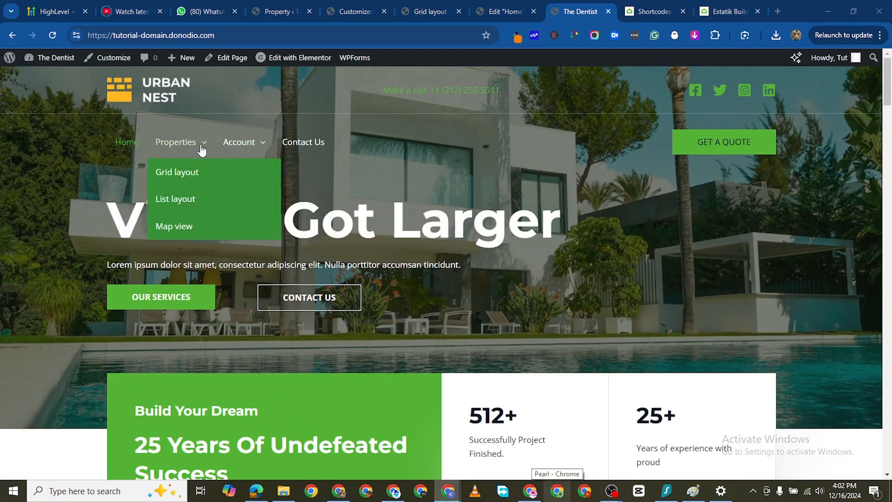
{"action": "left_click", "coordinate": [183, 172]}
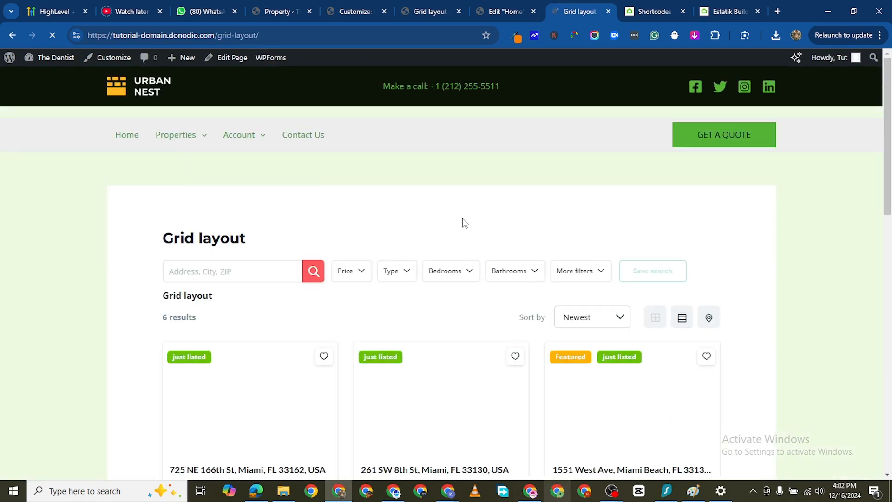
{"action": "scroll", "coordinate": [250, 223], "scroll_direction": "down", "scroll_amount": 5}
{"action": "scroll", "coordinate": [313, 241], "scroll_direction": "down", "scroll_amount": 8}
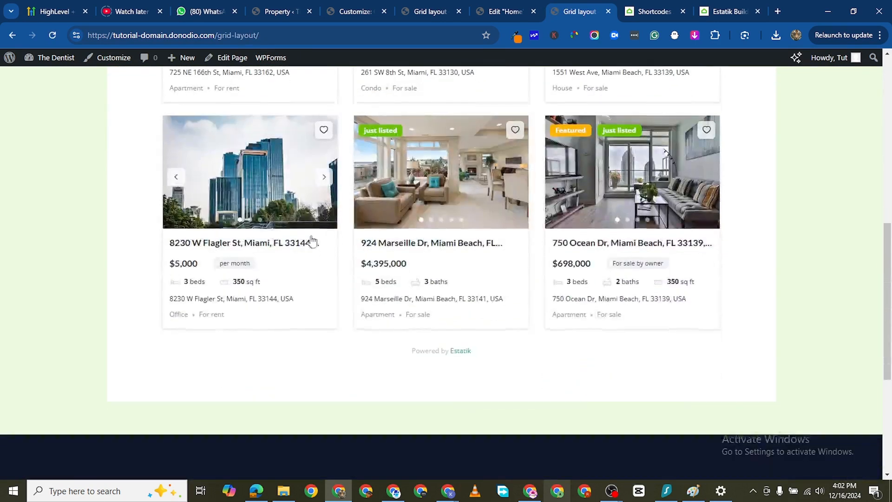
{"action": "scroll", "coordinate": [434, 235], "scroll_direction": "up", "scroll_amount": 7}
{"action": "scroll", "coordinate": [445, 247], "scroll_direction": "up", "scroll_amount": 6}
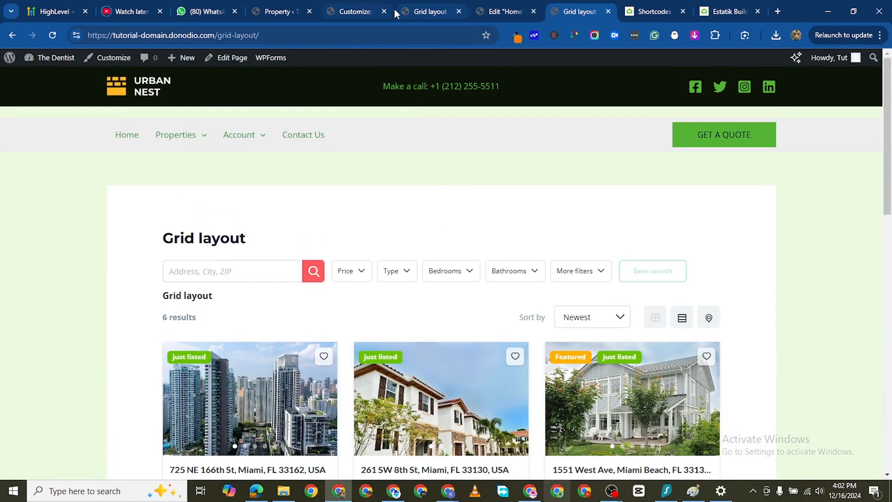
- Replace the Customizer with the WordPress admin dashboard and show the list of all pages
{"action": "left_click", "coordinate": [374, 12]}
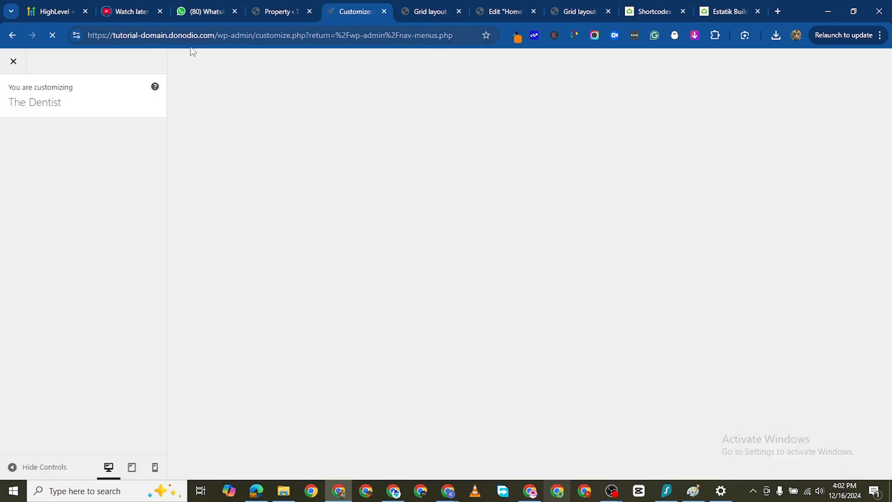
{"action": "left_click_drag", "start_coordinate": [252, 35], "coordinate": [549, 73]}
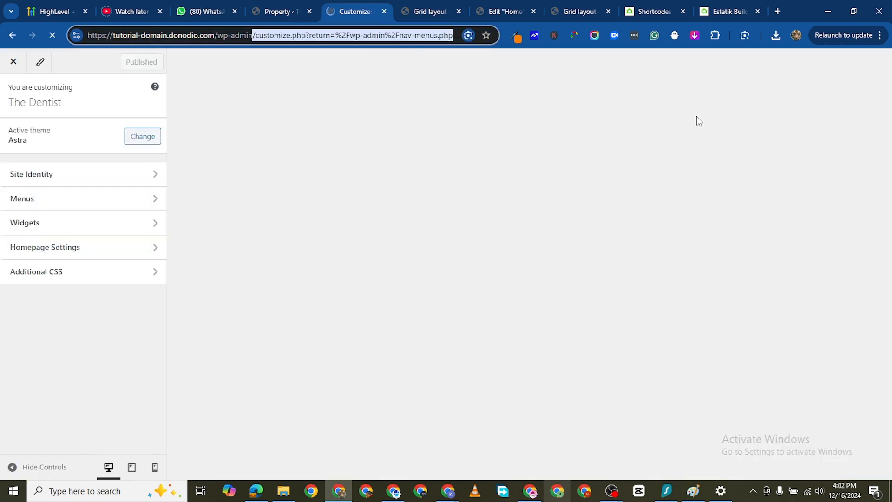
{"action": "key", "text": "BackSpace"}
{"action": "key", "text": "Return"}
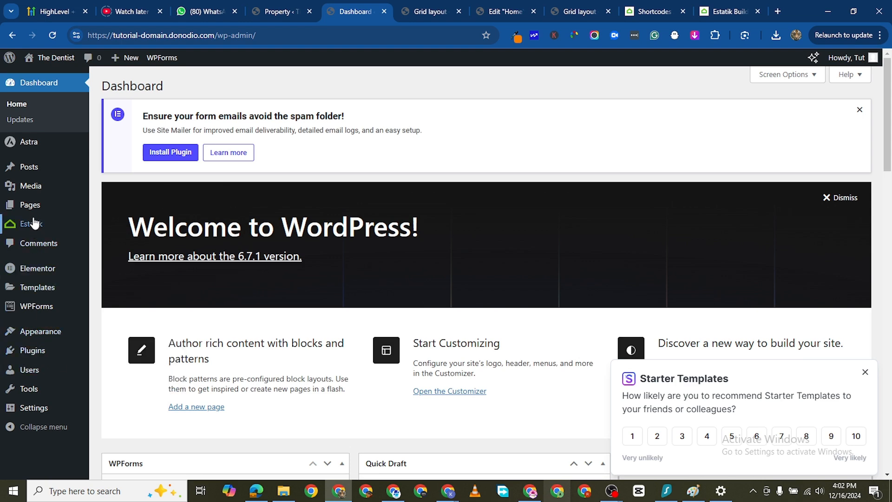
{"action": "left_click", "coordinate": [101, 205]}
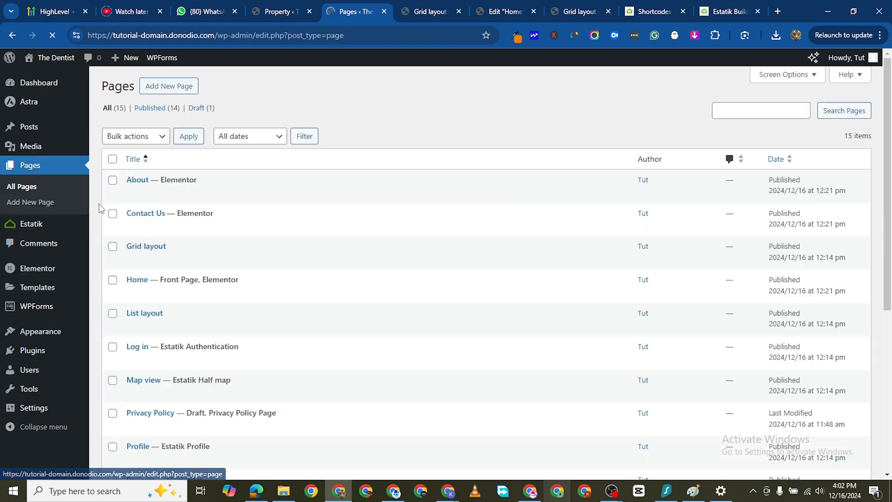
- Find the Services page in the page list and view it in a new browser tab
{"action": "scroll", "coordinate": [182, 334], "scroll_direction": "down", "scroll_amount": 5}
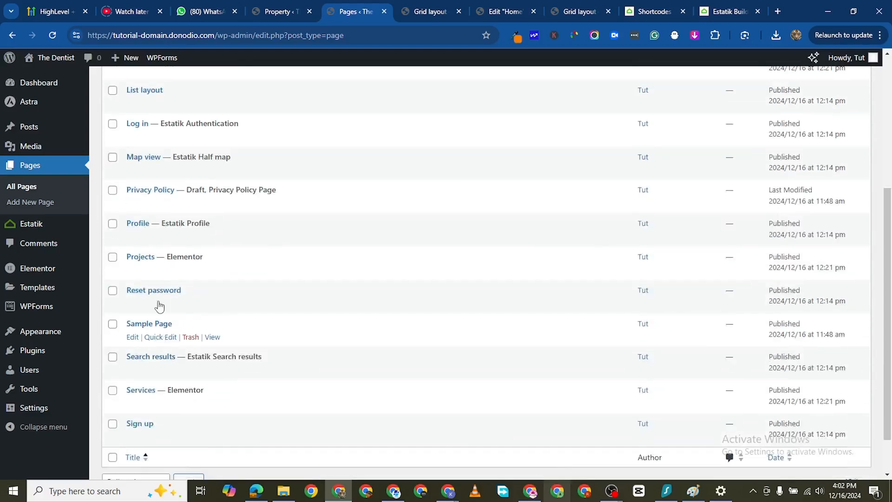
{"action": "scroll", "coordinate": [159, 298], "scroll_direction": "down", "scroll_amount": 1}
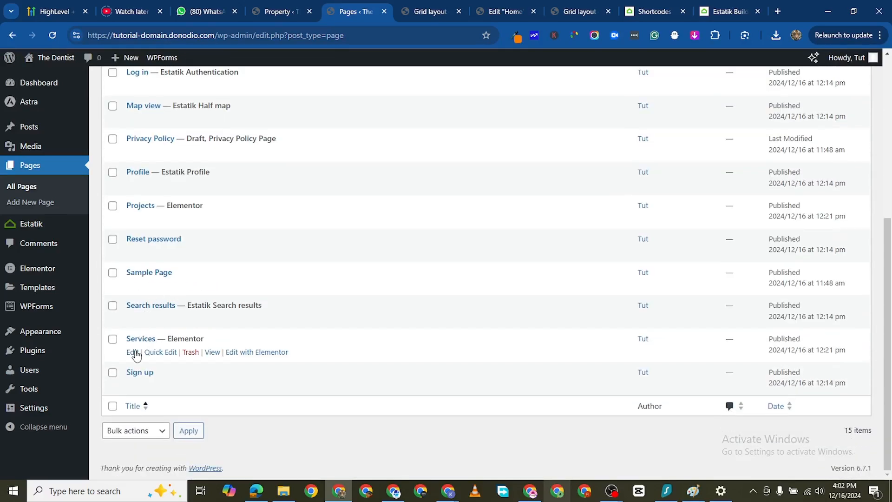
{"action": "right_click", "coordinate": [213, 352]}
{"action": "left_click", "coordinate": [269, 167]}
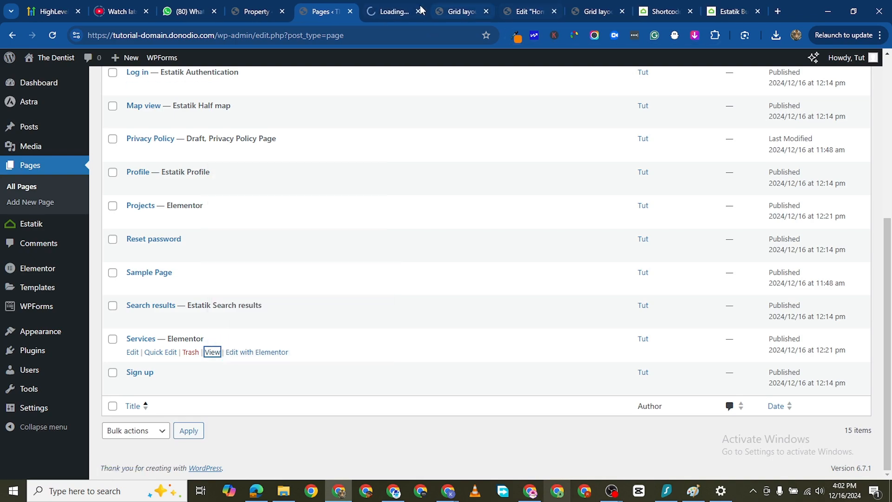
{"action": "left_click", "coordinate": [403, 12]}
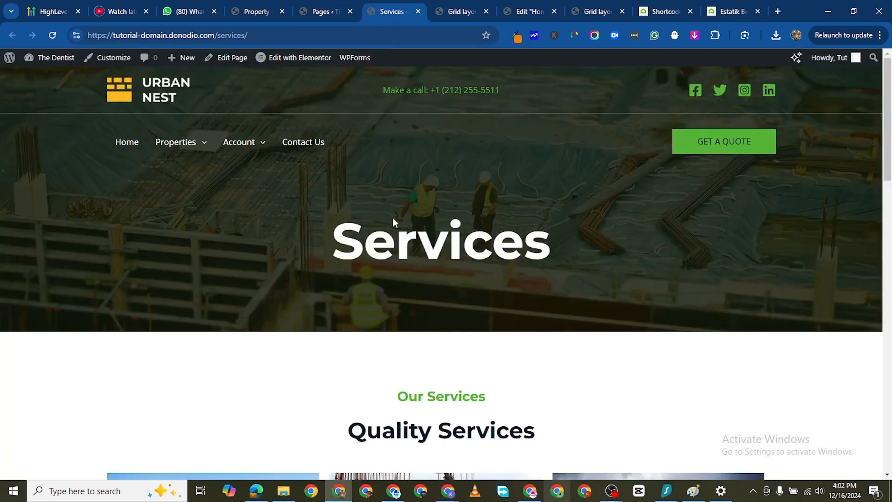
- Look over the live Services page and open it for editing with Elementor
{"action": "scroll", "coordinate": [392, 225], "scroll_direction": "down", "scroll_amount": 10}
{"action": "scroll", "coordinate": [353, 304], "scroll_direction": "down", "scroll_amount": 10}
{"action": "scroll", "coordinate": [337, 315], "scroll_direction": "up", "scroll_amount": 15}
{"action": "left_click", "coordinate": [316, 11]}
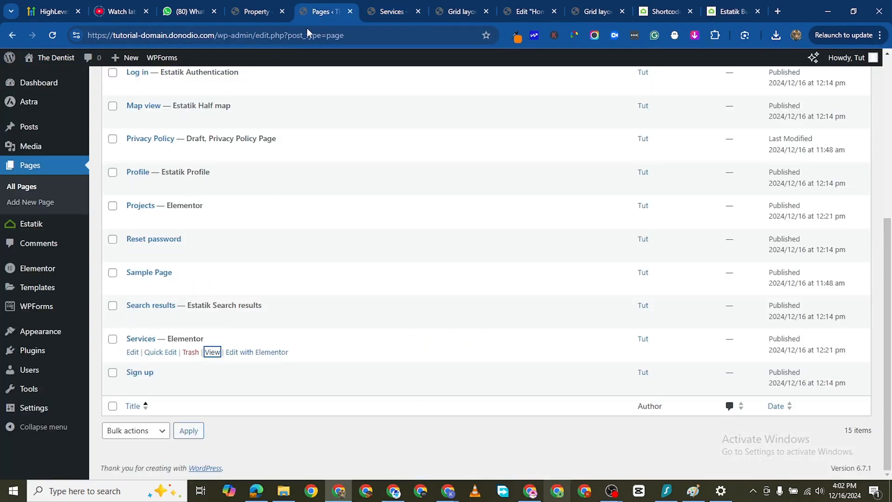
{"action": "left_click", "coordinate": [390, 11]}
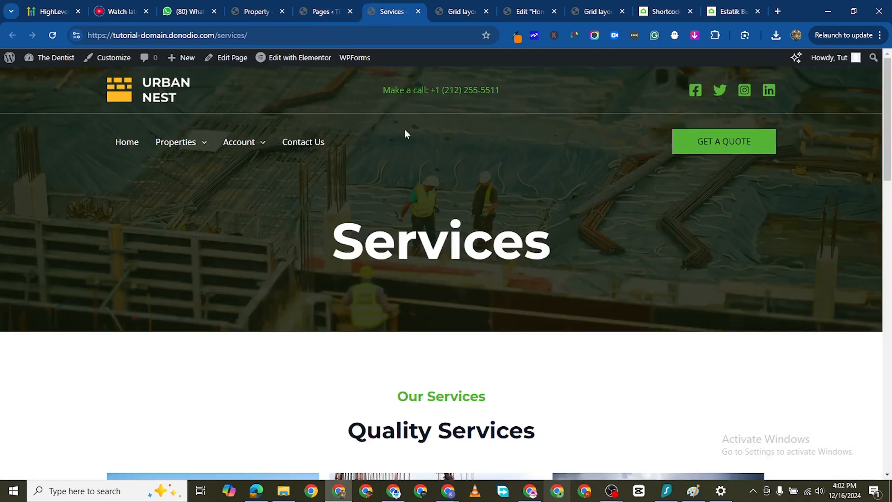
{"action": "left_click", "coordinate": [308, 61]}
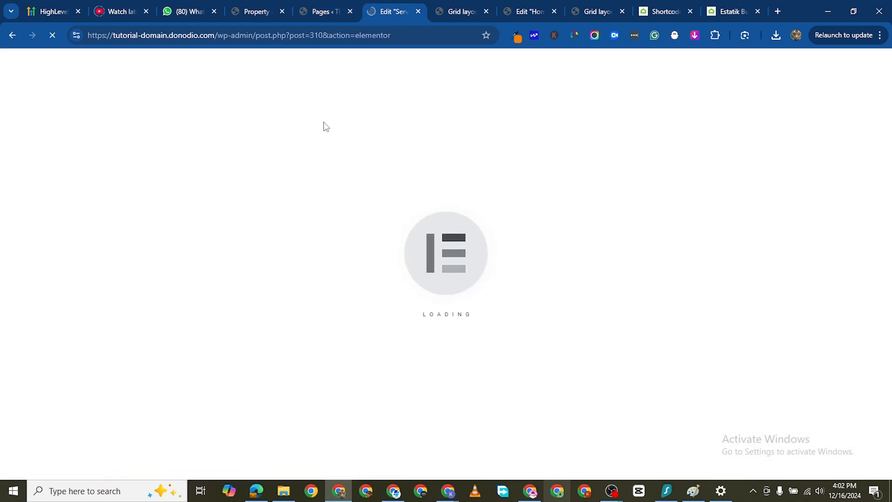
- Copy the [es_my_listing] shortcode from the Estatik listings documentation and return to the Services page editor
{"action": "left_click", "coordinate": [718, 13]}
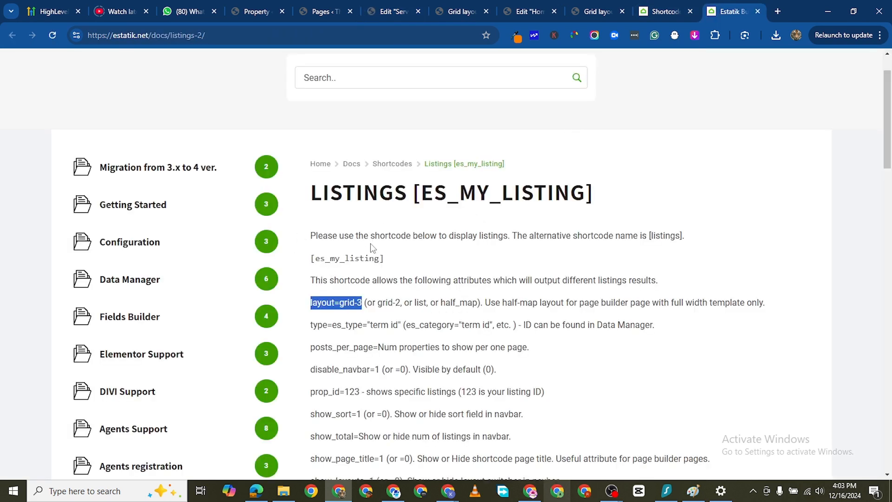
{"action": "left_click_drag", "start_coordinate": [393, 259], "coordinate": [315, 256]}
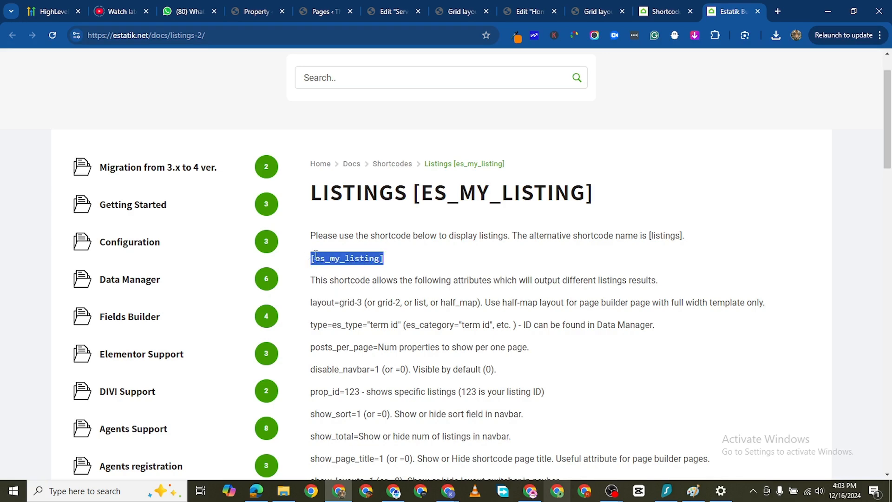
{"action": "right_click", "coordinate": [357, 257]}
{"action": "left_click", "coordinate": [395, 272]}
{"action": "left_click", "coordinate": [451, 15]}
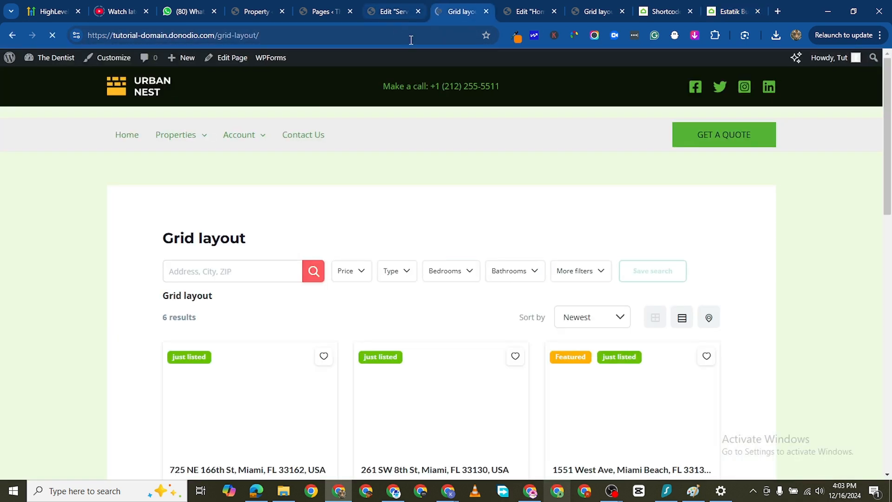
{"action": "key", "text": "ctrl+shift+Tab"}
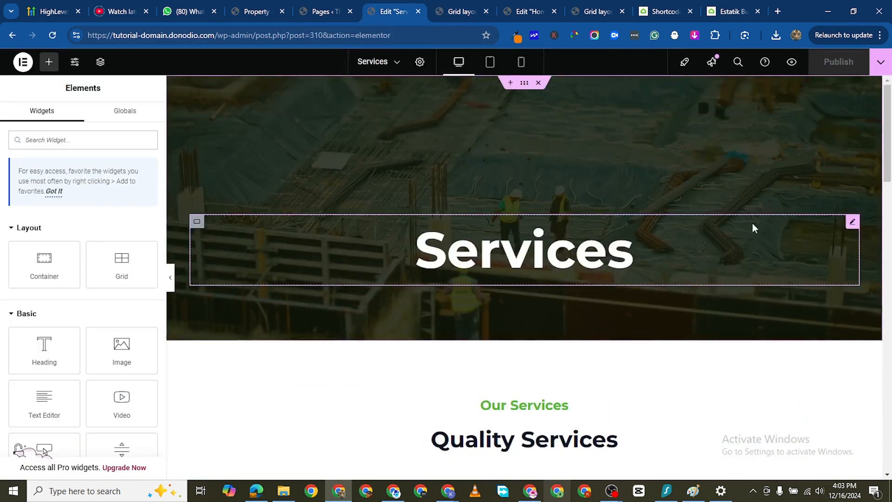
- Change the hero heading of the Services page to "Apartments"
{"action": "left_click", "coordinate": [852, 221]}
{"action": "double_click", "coordinate": [51, 197]}
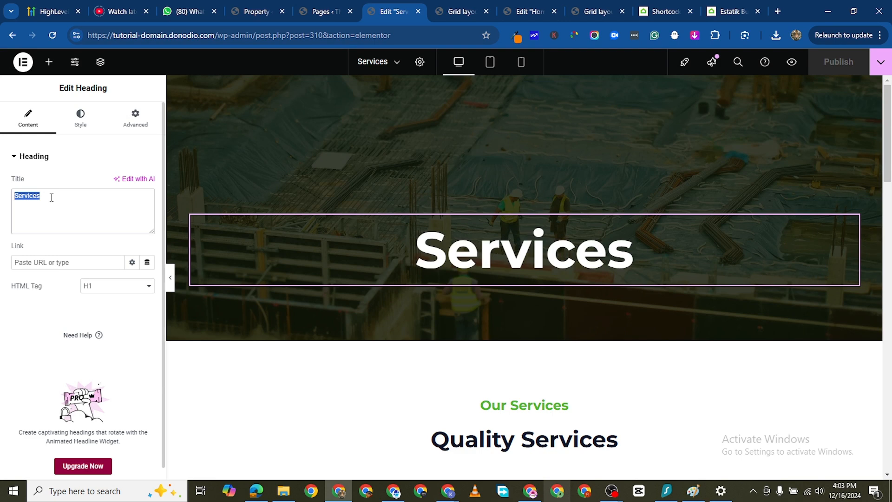
{"action": "type", "text": "Apart"}
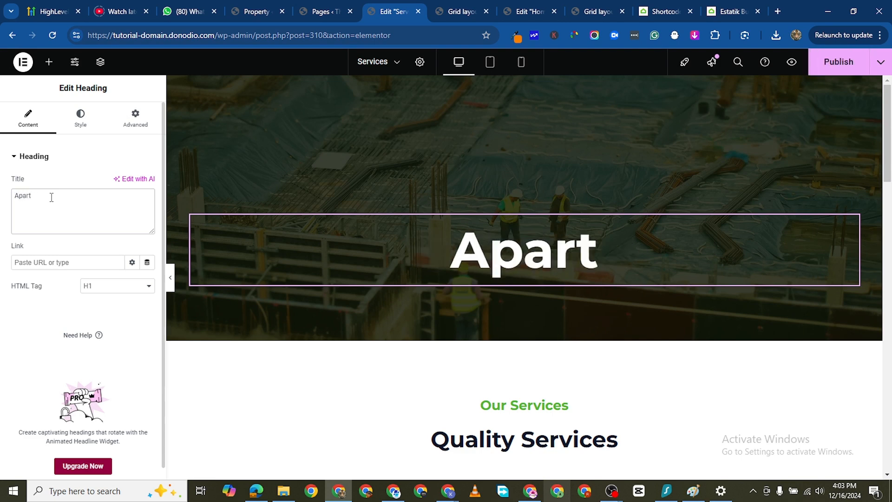
{"action": "type", "text": "ments"}
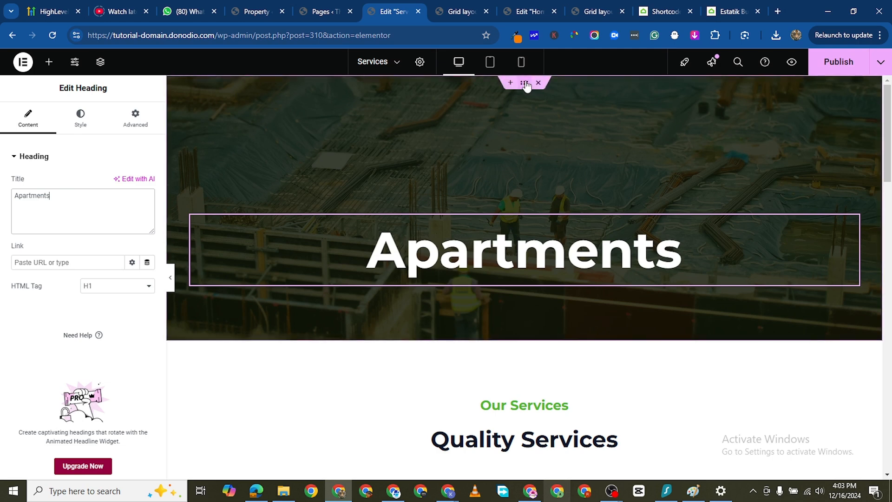
- Set the Apartments hero container's padding to 150 px at the top and 70 px at the bottom
{"action": "left_click", "coordinate": [525, 84]}
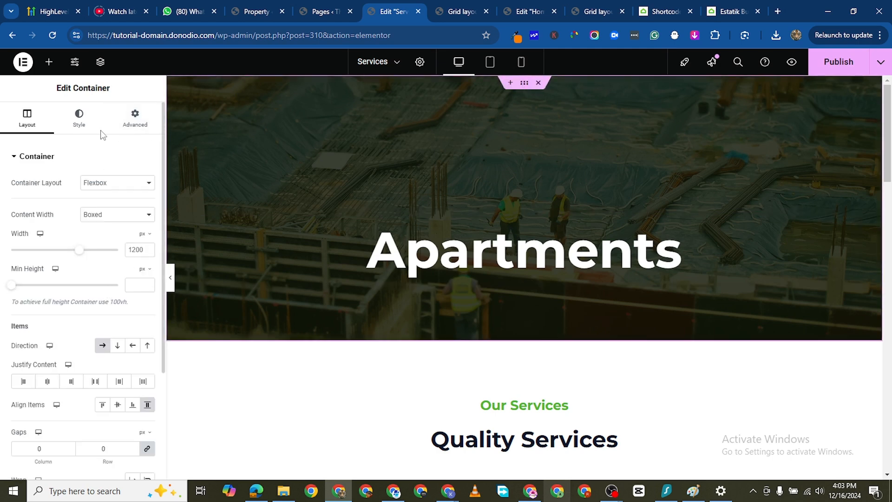
{"action": "left_click", "coordinate": [135, 119]}
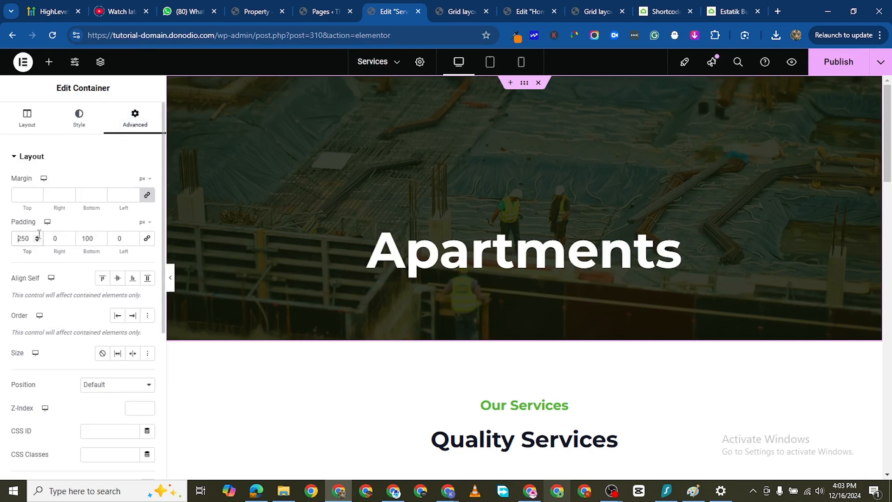
{"action": "key", "text": "BackSpace"}
{"action": "type", "text": "1"}
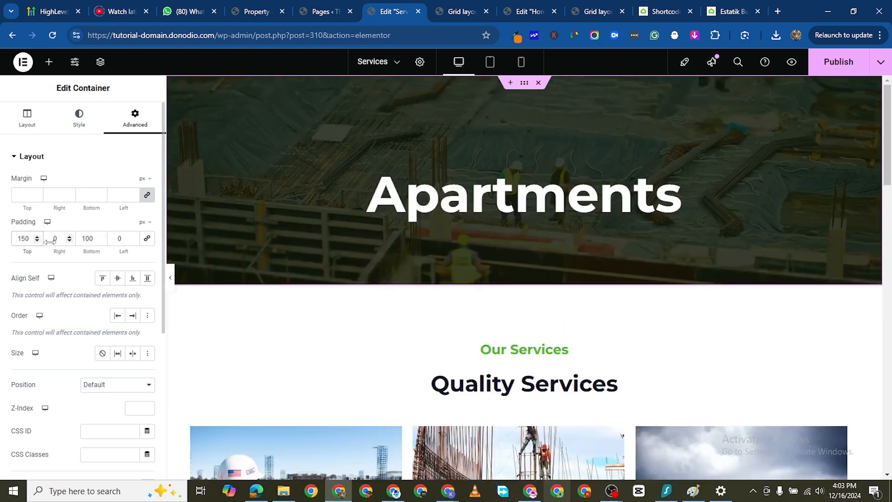
{"action": "left_click", "coordinate": [87, 238]}
{"action": "key", "text": "BackSpace"}
{"action": "key", "text": "BackSpace"}
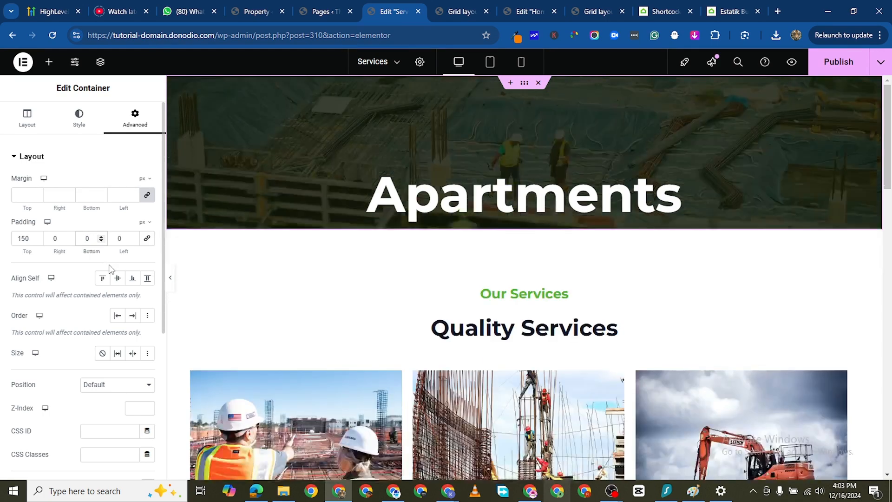
{"action": "type", "text": "7"}
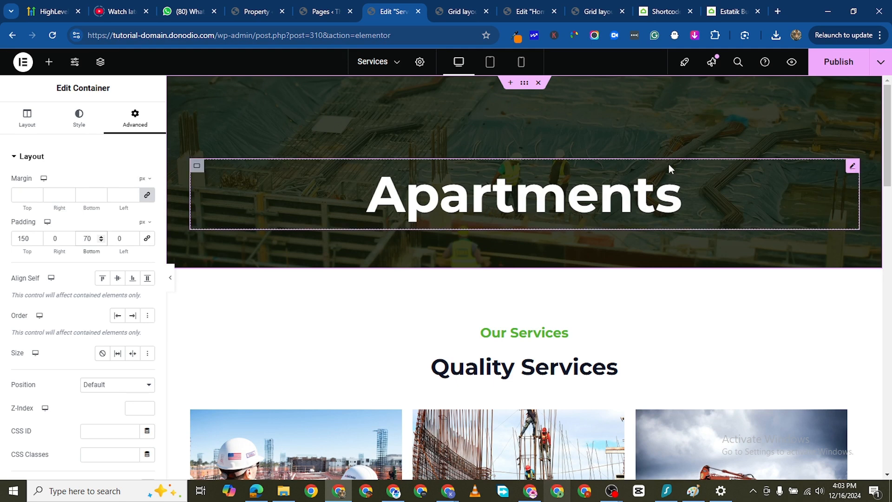
- Set the typography size of the "Apartments" hero heading to 50 px
{"action": "left_click", "coordinate": [630, 175]}
{"action": "left_click", "coordinate": [66, 124]}
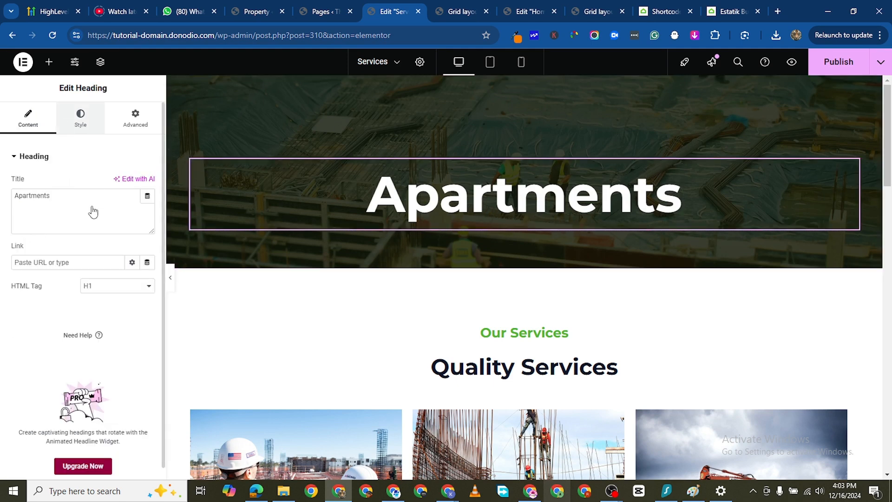
{"action": "left_click", "coordinate": [147, 229]}
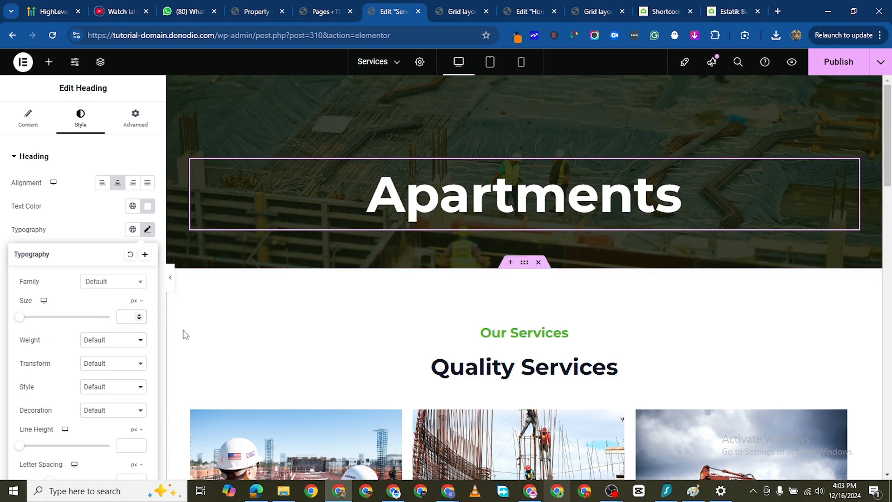
{"action": "type", "text": "50"}
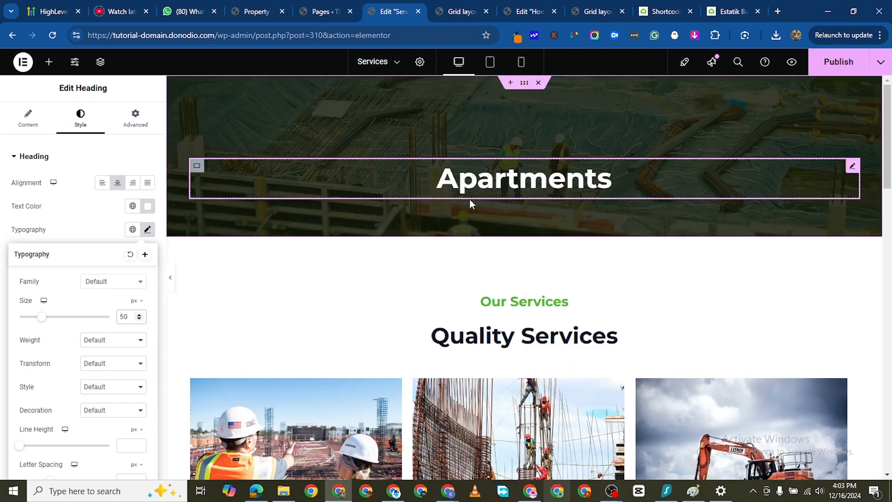
- Delete the "Our Services" and "Quality Services" headings together with the empty container left in their place
{"action": "scroll", "coordinate": [490, 339], "scroll_direction": "down", "scroll_amount": 2}
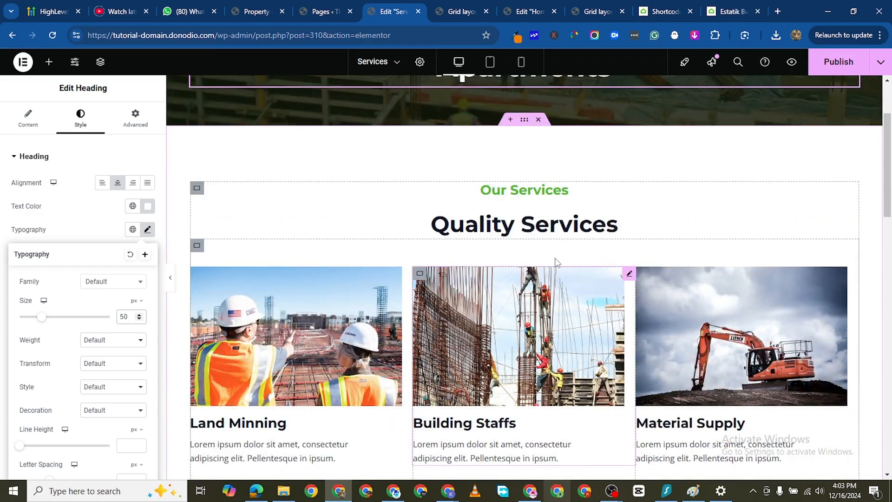
{"action": "scroll", "coordinate": [197, 189], "scroll_direction": "down", "scroll_amount": 1}
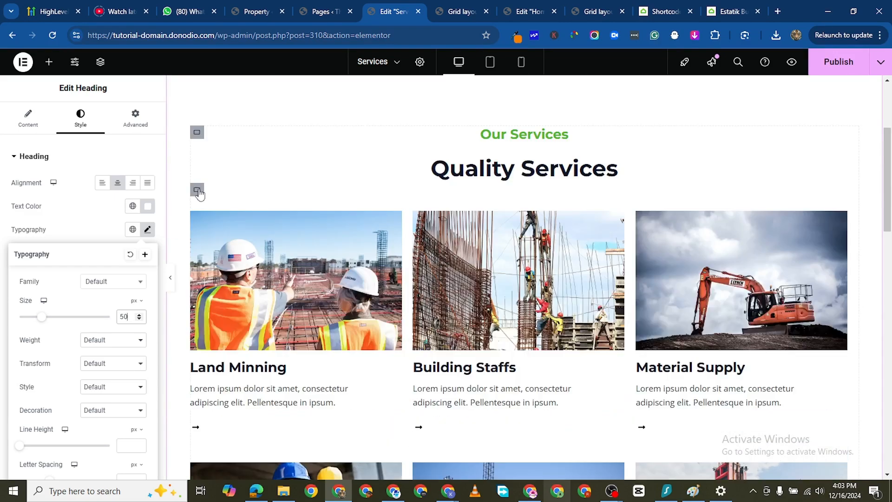
{"action": "right_click", "coordinate": [198, 138]}
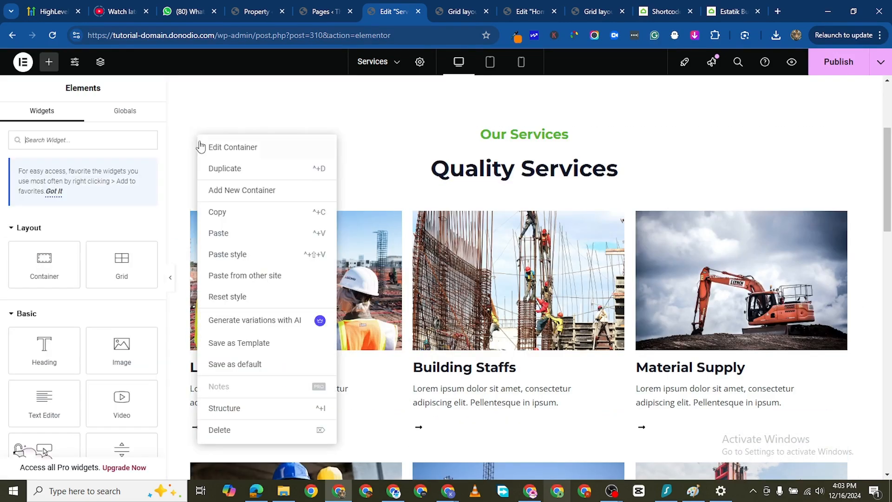
{"action": "left_click", "coordinate": [247, 427]}
{"action": "right_click", "coordinate": [198, 139]}
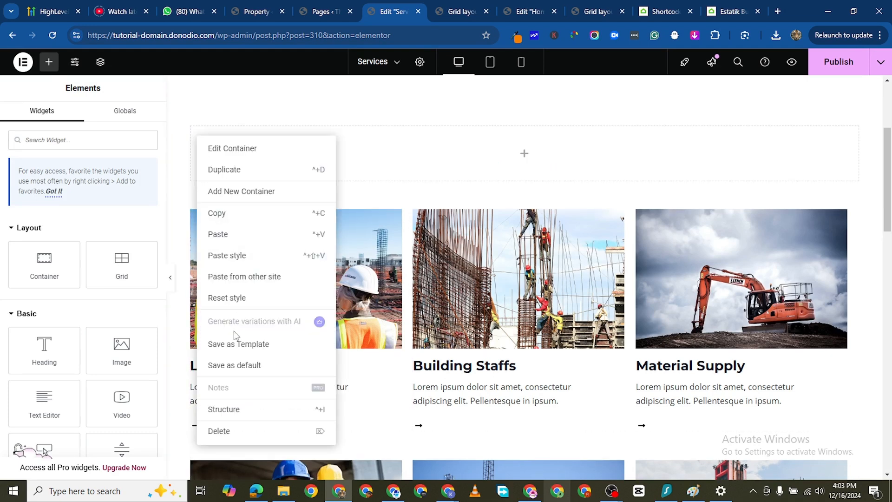
{"action": "left_click", "coordinate": [223, 431]}
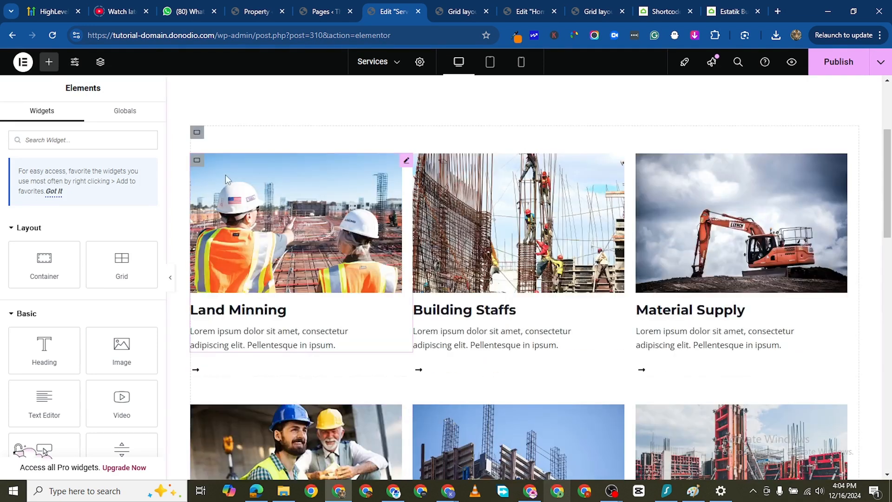
- Delete both rows of service cards and the "Our Clients" logo section
{"action": "right_click", "coordinate": [197, 132]}
{"action": "left_click", "coordinate": [234, 424]}
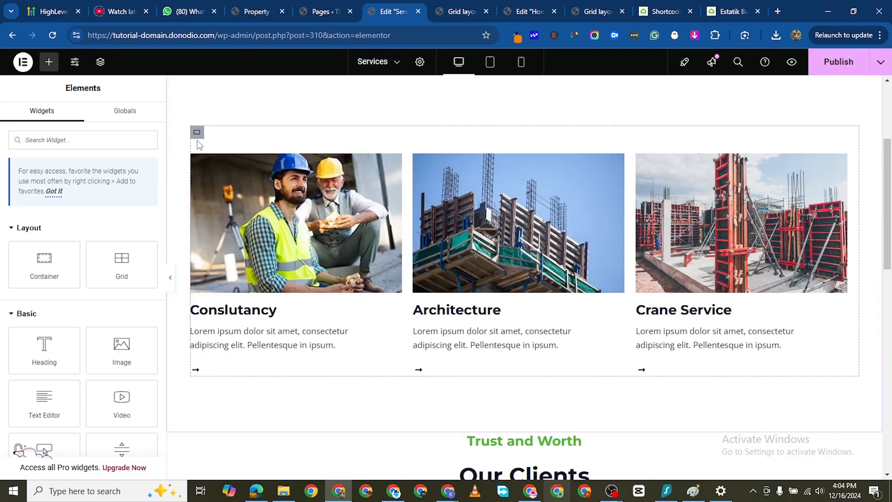
{"action": "right_click", "coordinate": [197, 134]}
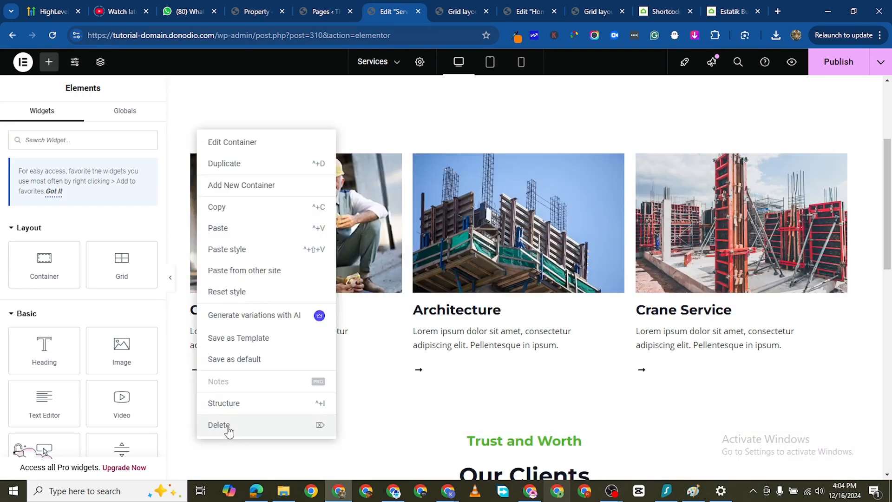
{"action": "left_click", "coordinate": [230, 426]}
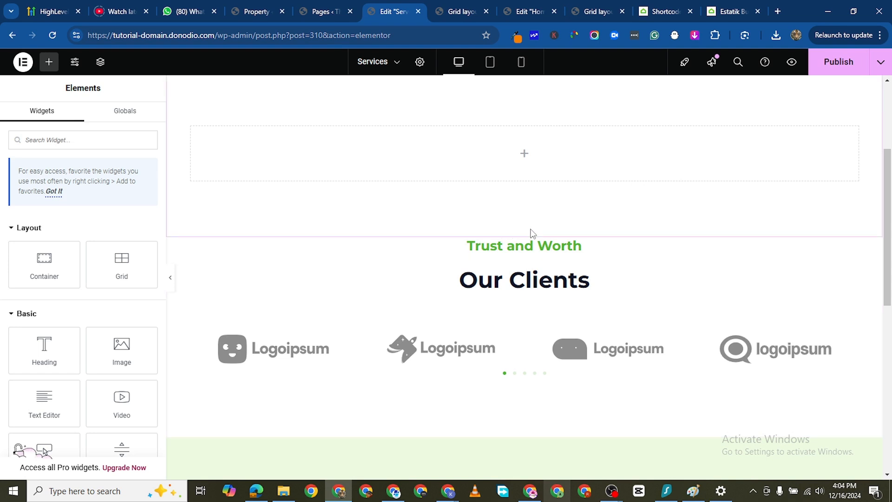
{"action": "left_click", "coordinate": [537, 232]}
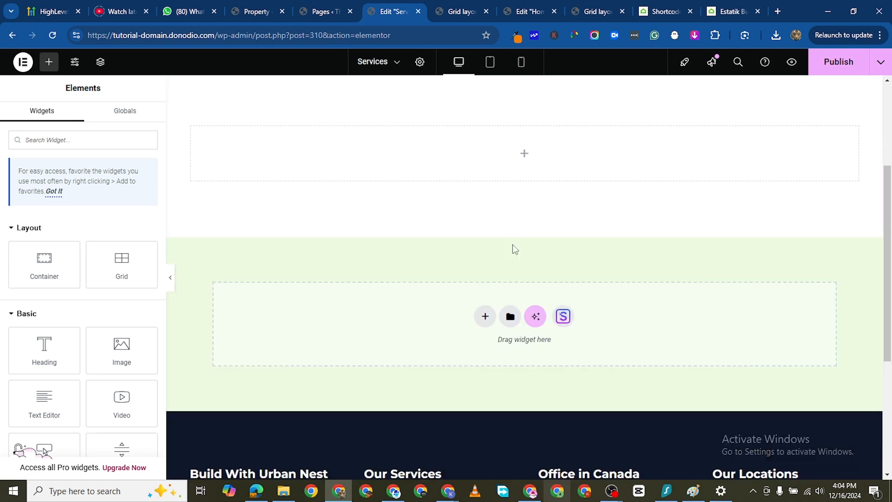
- Add a Shortcode widget to the empty container below the hero and paste [es_my_listing] as its shortcode
{"action": "scroll", "coordinate": [488, 263], "scroll_direction": "up", "scroll_amount": 3}
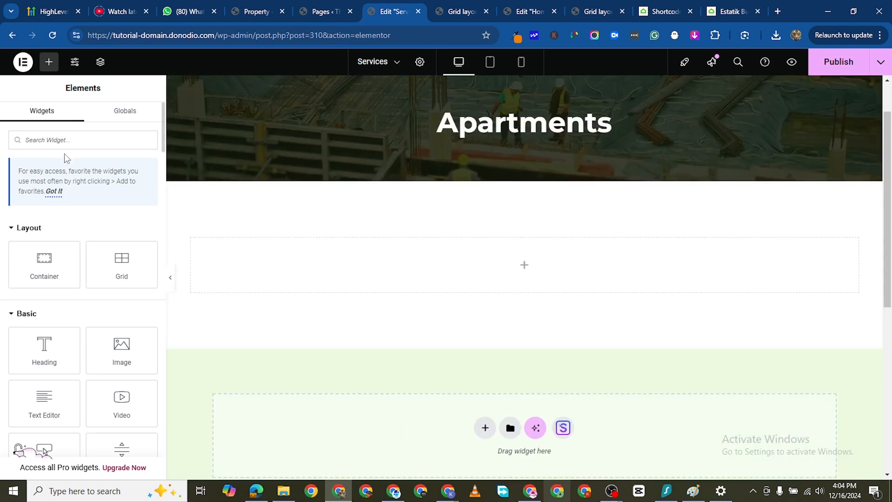
{"action": "left_click", "coordinate": [67, 146]}
{"action": "type", "text": "shortcode"}
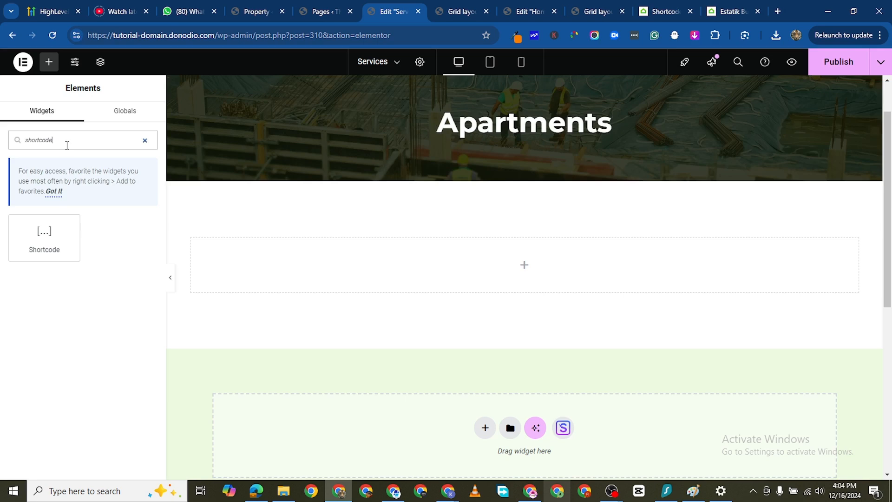
{"action": "left_click_drag", "start_coordinate": [44, 235], "coordinate": [439, 261]}
{"action": "right_click", "coordinate": [56, 227]}
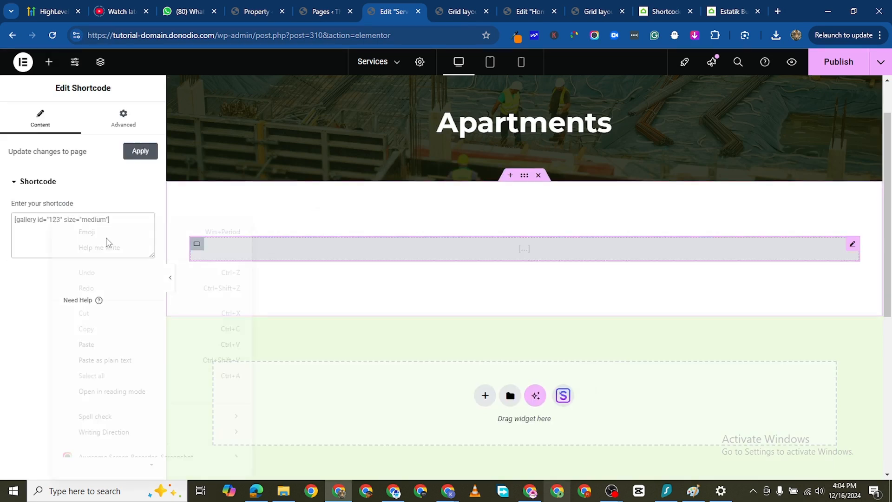
{"action": "left_click", "coordinate": [102, 344]}
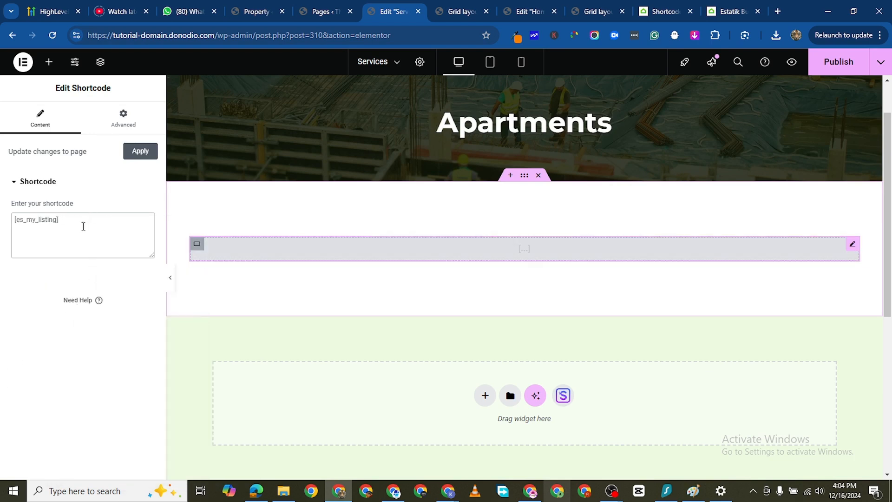
{"action": "scroll", "coordinate": [480, 389], "scroll_direction": "down", "scroll_amount": 1}
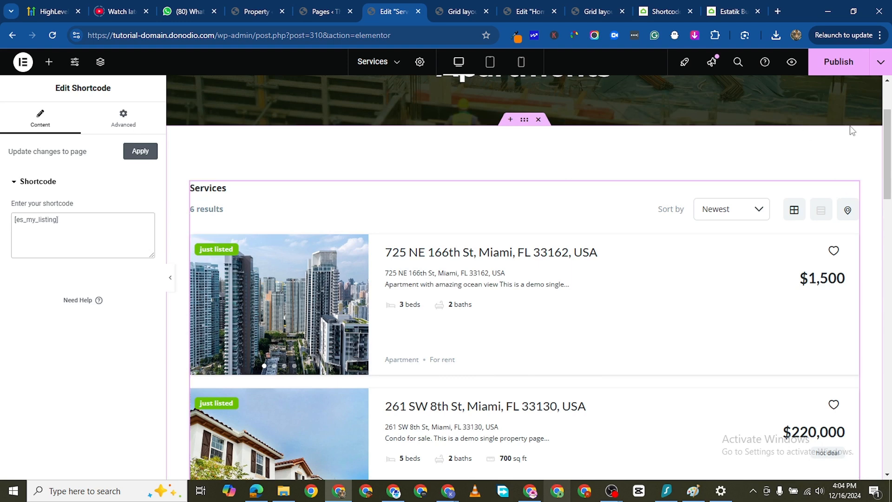
- Copy the layout=grid-3 attribute from the Estatik listings documentation
{"action": "left_click", "coordinate": [725, 12]}
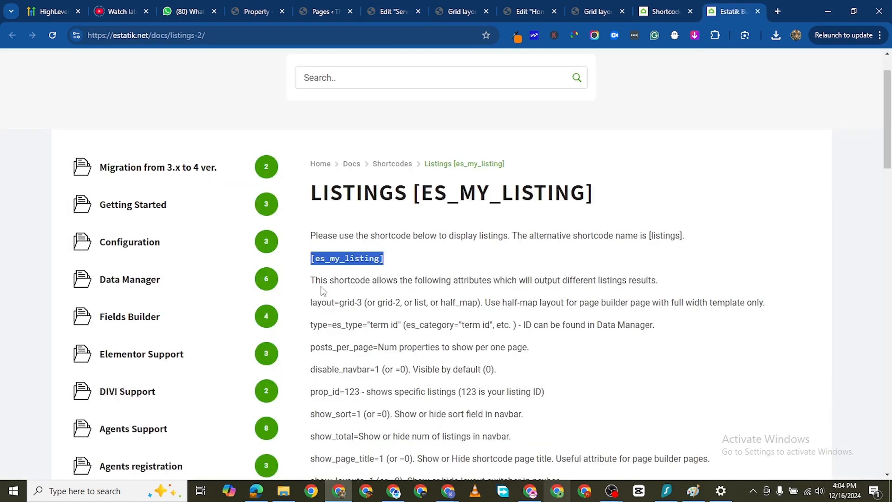
{"action": "left_click_drag", "start_coordinate": [311, 303], "coordinate": [359, 302]}
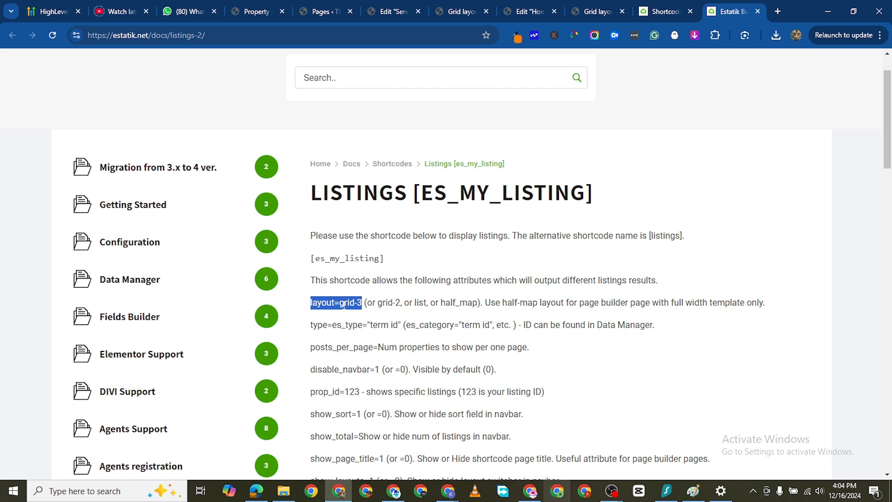
{"action": "right_click", "coordinate": [344, 305]}
{"action": "left_click", "coordinate": [367, 114]}
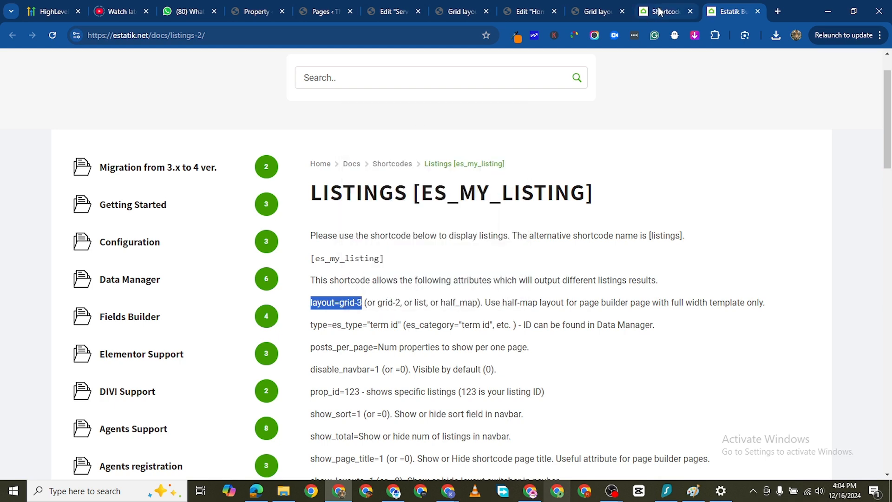
- Close the two browser tabs showing the Grid layout page
{"action": "left_click", "coordinate": [660, 12]}
{"action": "left_click", "coordinate": [525, 11]}
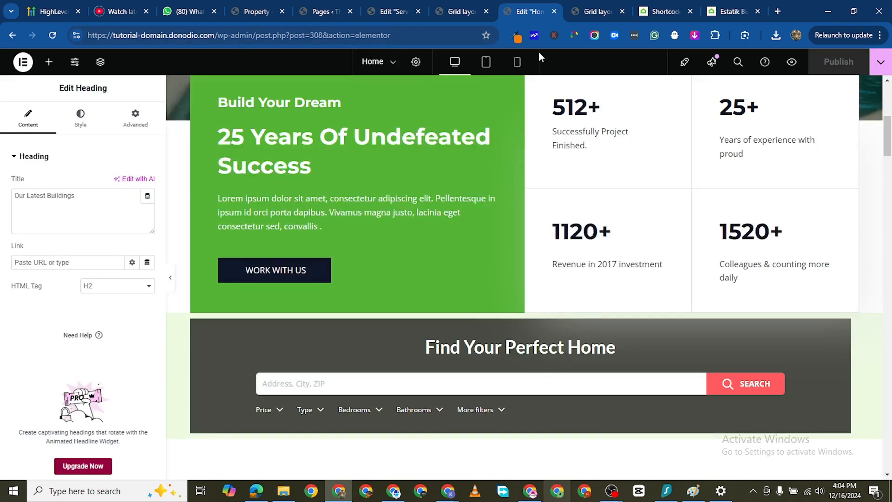
{"action": "left_click", "coordinate": [595, 13]}
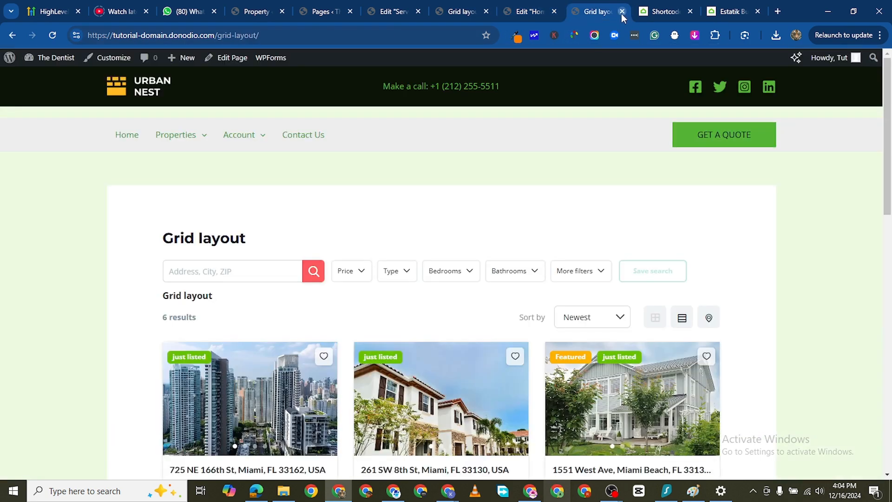
{"action": "left_click", "coordinate": [621, 12]}
{"action": "left_click", "coordinate": [450, 15]}
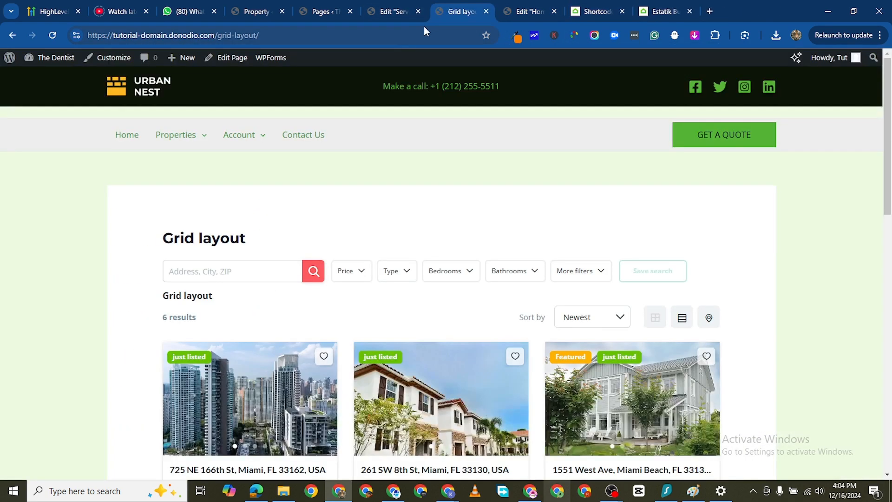
{"action": "left_click", "coordinate": [486, 11]}
- Return to the Services page editor and extend the listings shortcode to [es_my_listing layout=grid-3]
{"action": "left_click", "coordinate": [389, 16]}
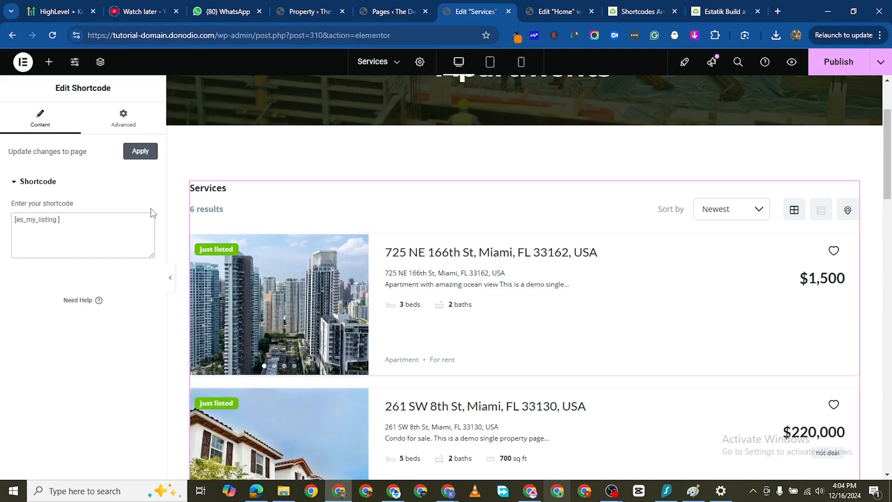
{"action": "key", "text": "ctrl+v"}
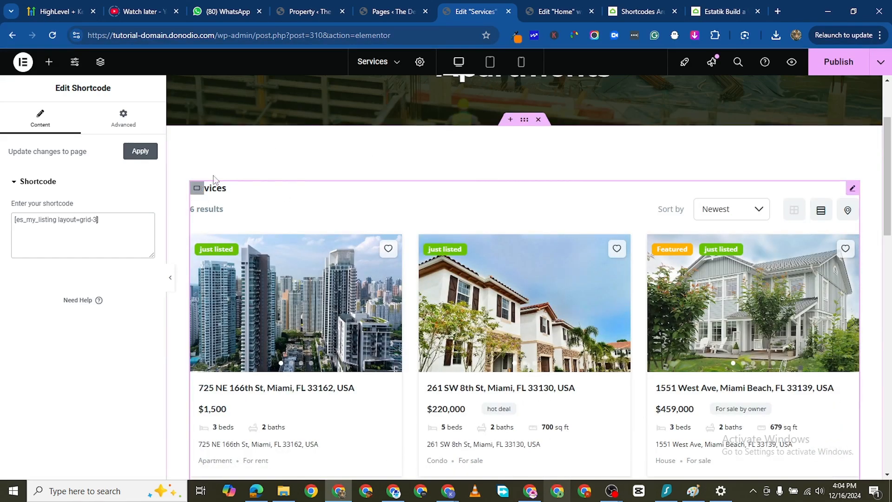
{"action": "left_click", "coordinate": [395, 65]}
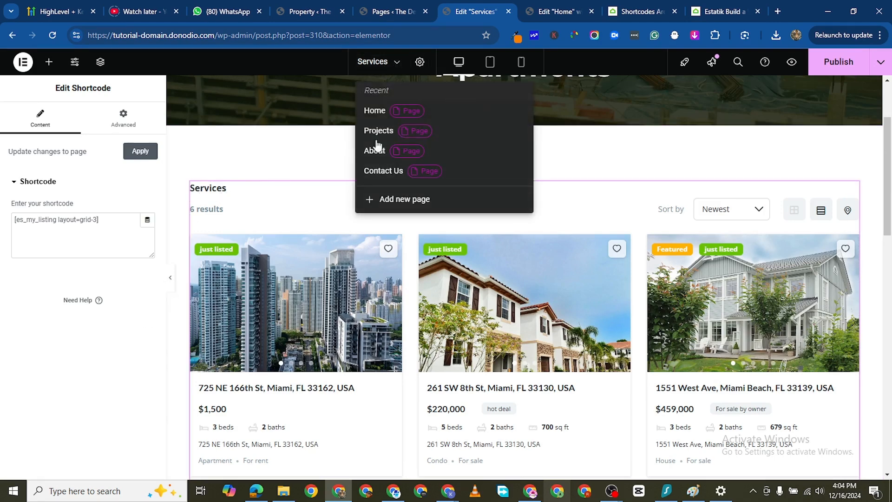
{"action": "left_click", "coordinate": [420, 62]}
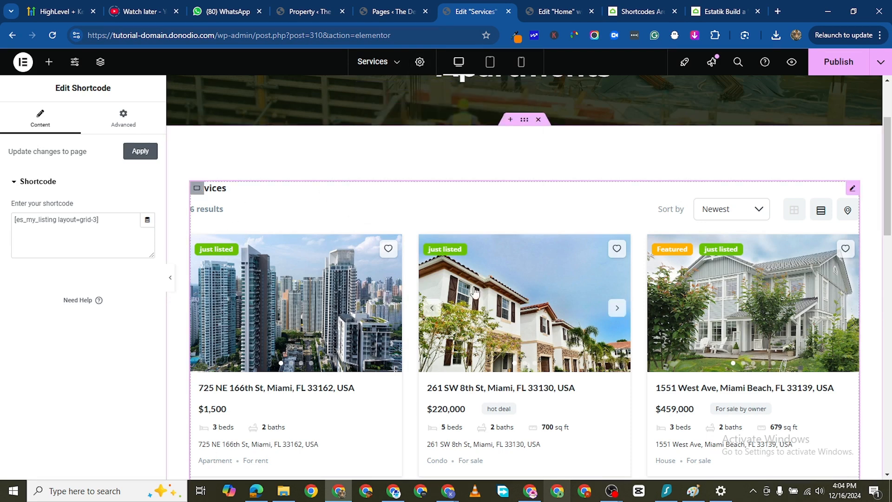
- Copy the type=es_type="term id" attribute from the Estatik listings documentation
{"action": "left_click", "coordinate": [730, 12]}
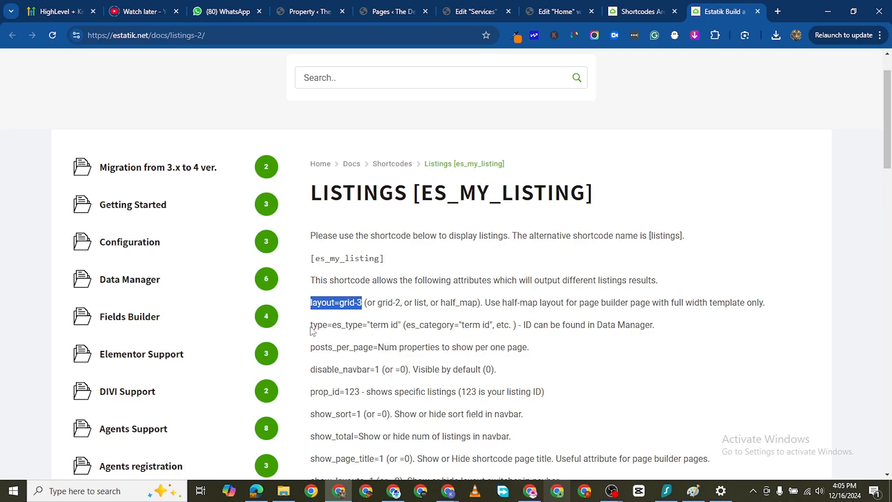
{"action": "left_click_drag", "start_coordinate": [311, 326], "coordinate": [402, 325]}
{"action": "right_click", "coordinate": [380, 325]}
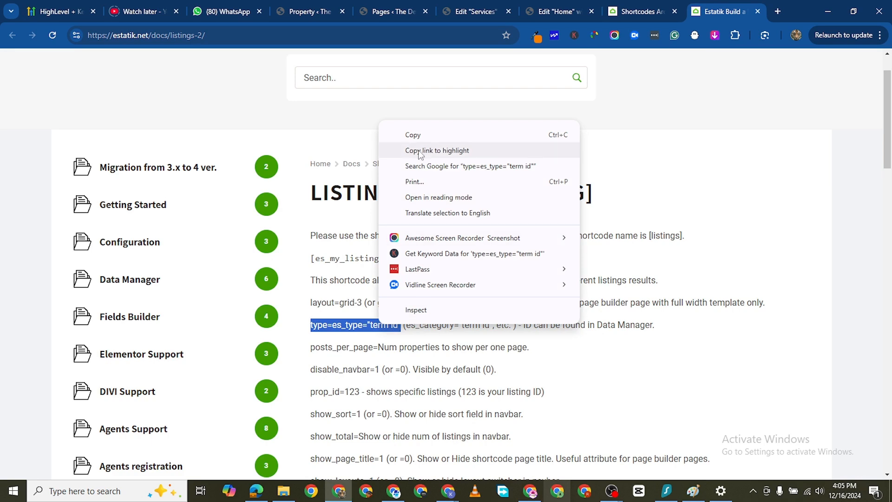
{"action": "left_click", "coordinate": [415, 134]}
- Return to the Services page editor and extend the listings shortcode to [es_my_listing layout=grid-3 type=es_type="term id"]
{"action": "left_click", "coordinate": [571, 12]}
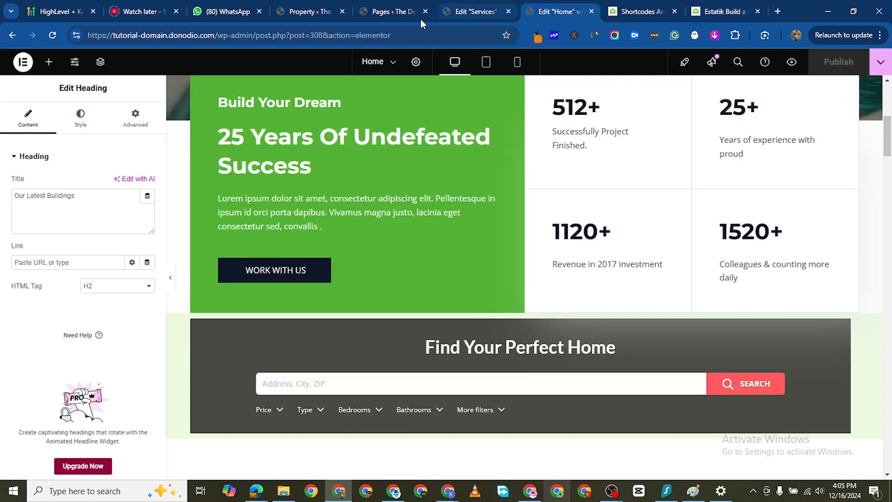
{"action": "left_click", "coordinate": [465, 12]}
{"action": "left_click", "coordinate": [99, 218]}
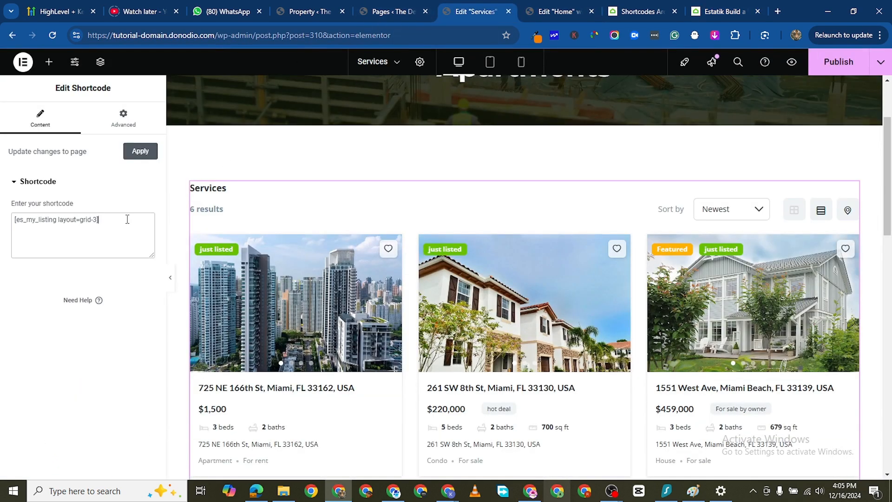
{"action": "key", "text": "ctrl+v"}
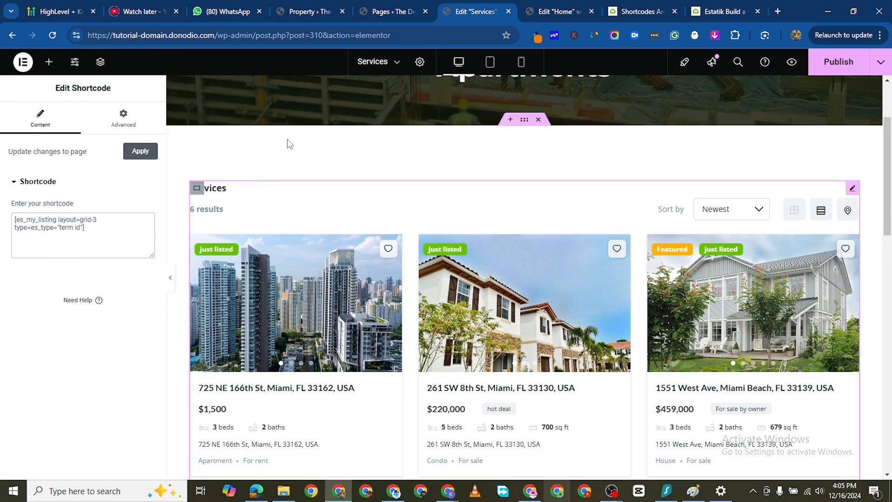
- Switch to the WordPress admin pages tab, look over the Estatik dashboard and open Estatik's Data manager
{"action": "left_click", "coordinate": [370, 13]}
{"action": "mouse_move", "coordinate": [31, 232]}
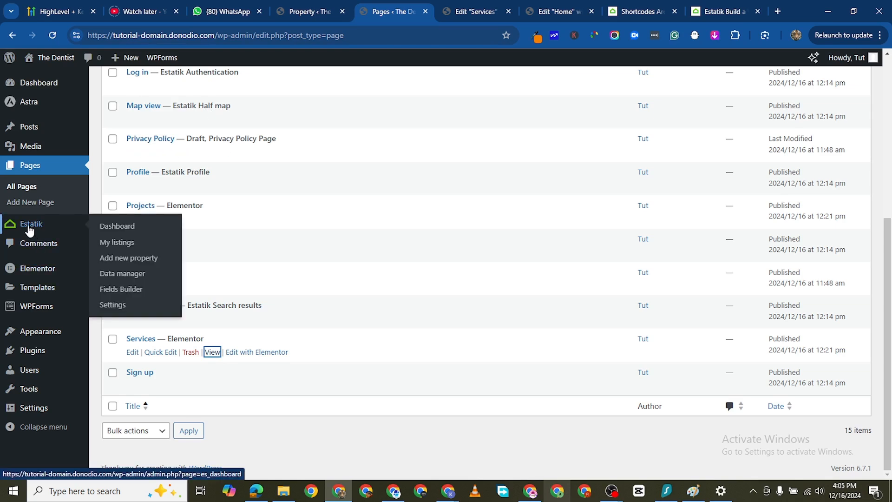
{"action": "left_click", "coordinate": [117, 226]}
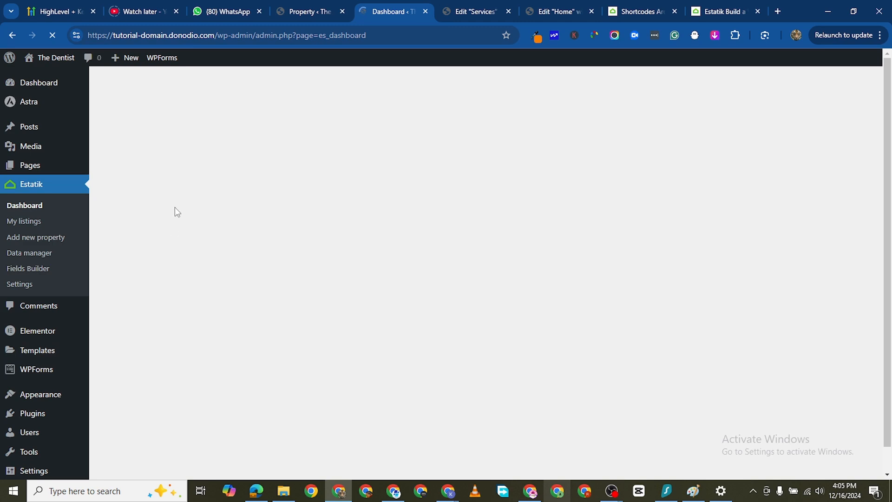
{"action": "scroll", "coordinate": [239, 319], "scroll_direction": "down", "scroll_amount": 2}
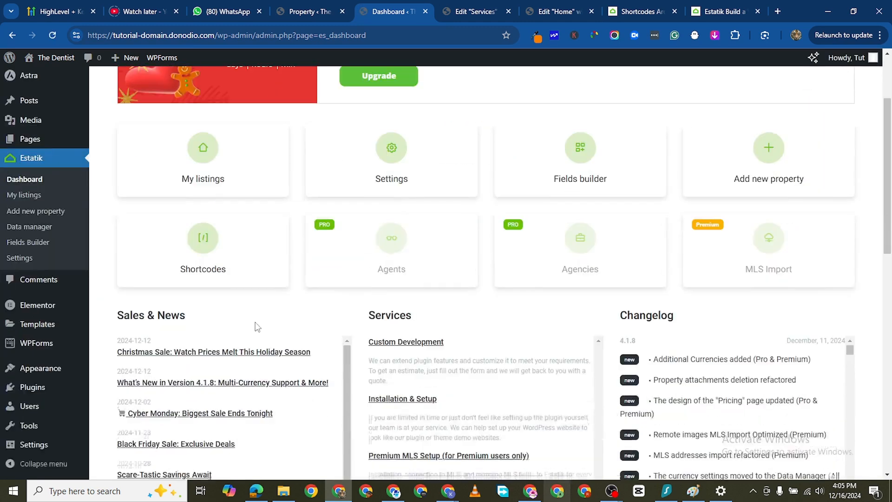
{"action": "scroll", "coordinate": [514, 119], "scroll_direction": "down", "scroll_amount": 3}
{"action": "scroll", "coordinate": [428, 146], "scroll_direction": "up", "scroll_amount": 3}
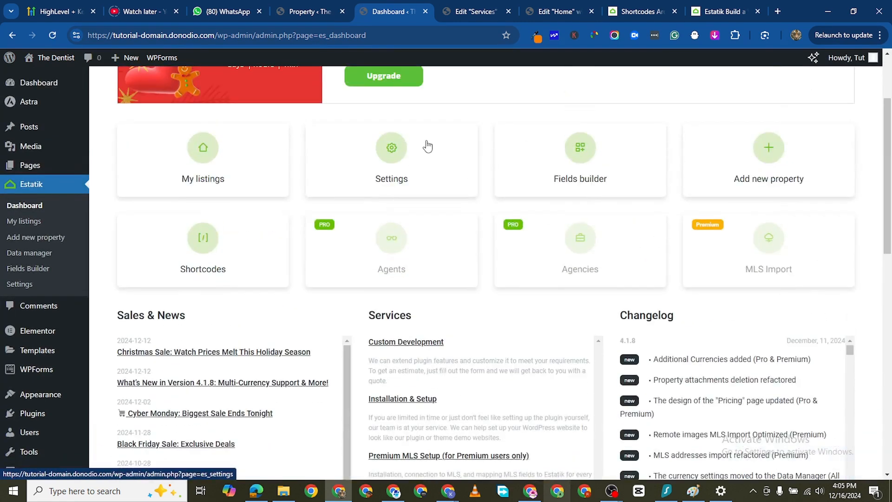
{"action": "scroll", "coordinate": [397, 246], "scroll_direction": "up", "scroll_amount": 2}
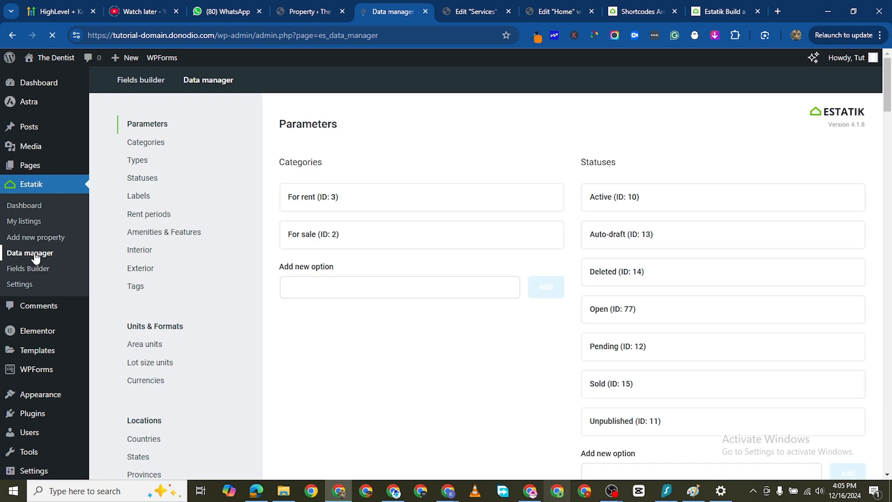
- Examine the property types in the Data manager to find the term ID for apartments
{"action": "left_click", "coordinate": [145, 161]}
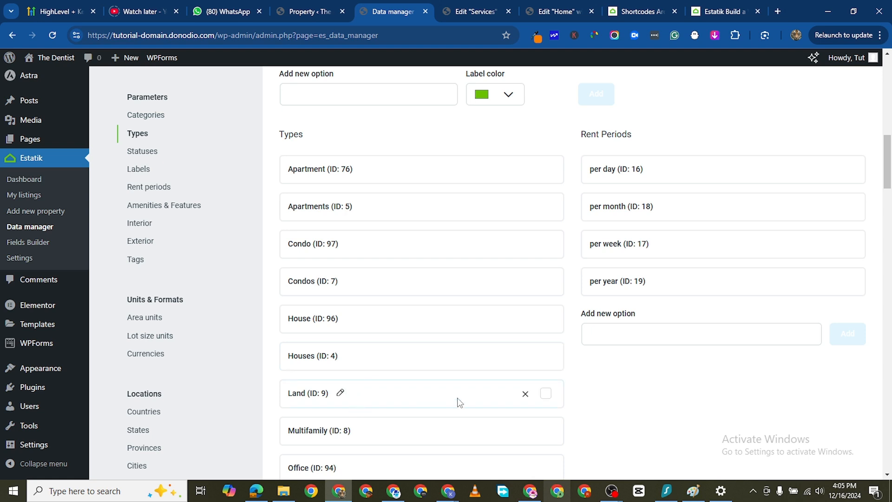
{"action": "scroll", "coordinate": [342, 361], "scroll_direction": "down", "scroll_amount": 1}
{"action": "scroll", "coordinate": [348, 399], "scroll_direction": "down", "scroll_amount": 1}
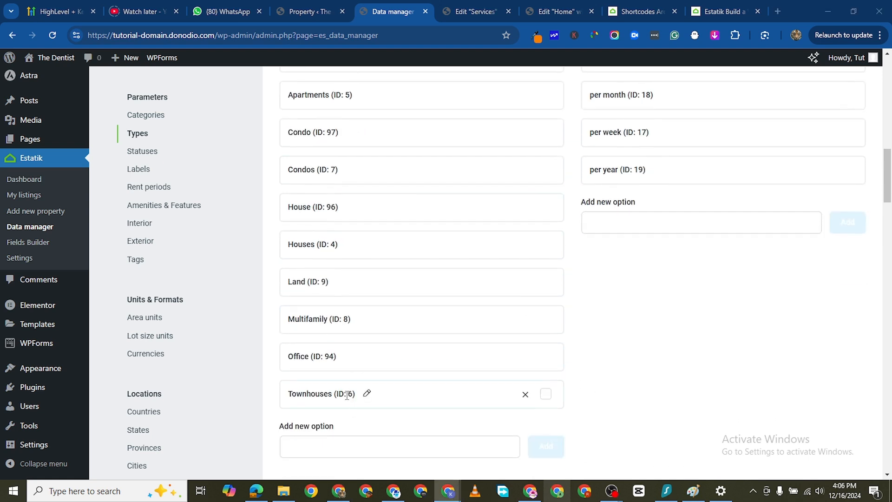
{"action": "scroll", "coordinate": [328, 370], "scroll_direction": "up", "scroll_amount": 2}
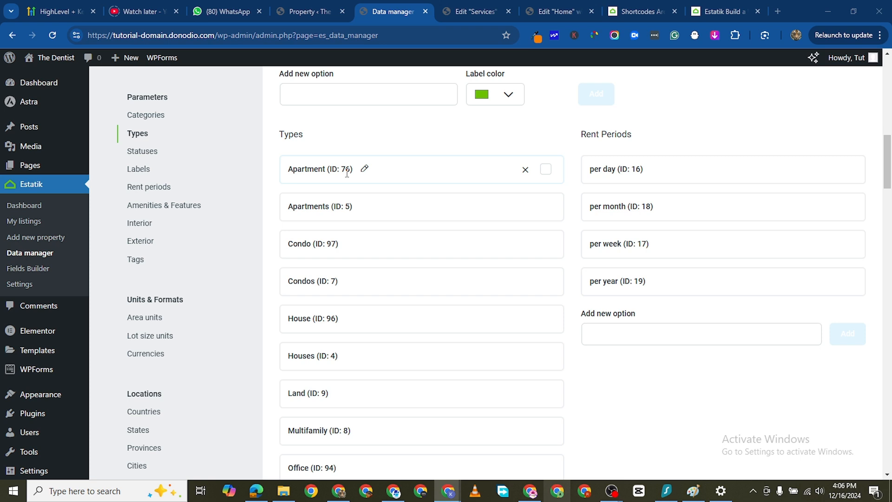
- In the Services page's listing shortcode, replace the es_type term id placeholder with 76
{"action": "left_click", "coordinate": [495, 11]}
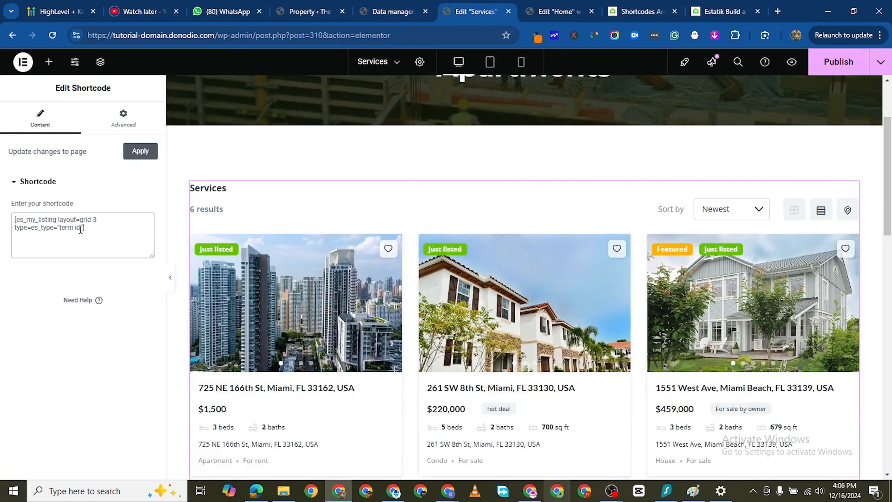
{"action": "key", "text": "BackSpace"}
{"action": "key", "text": "BackSpace"}
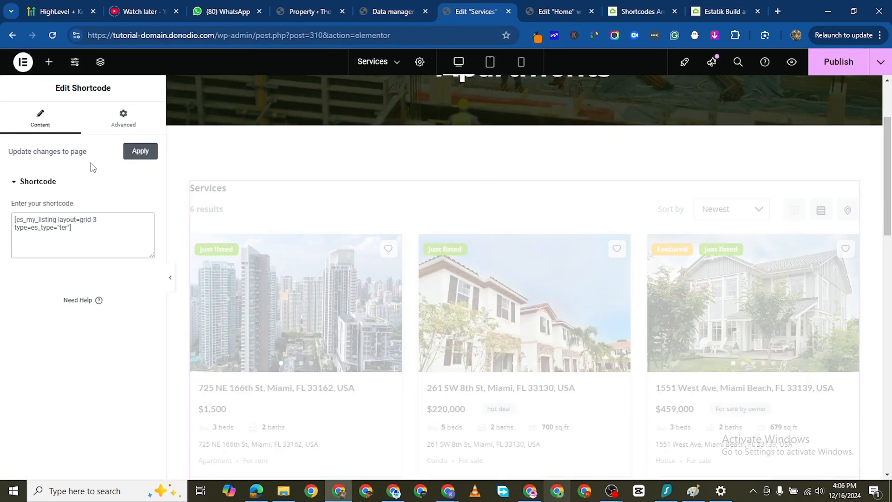
{"action": "key", "text": "BackSpace"}
{"action": "key", "text": "BackSpace"}
{"action": "key", "text": "BackSpace"}
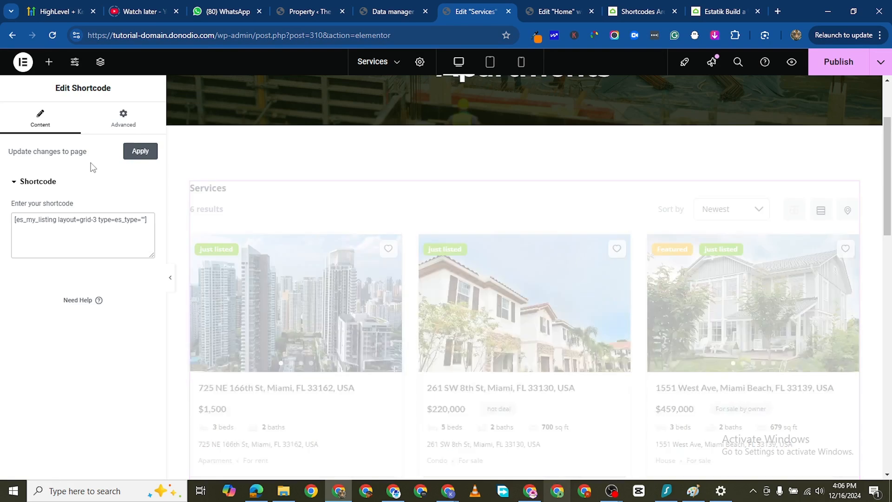
{"action": "type", "text": "76"}
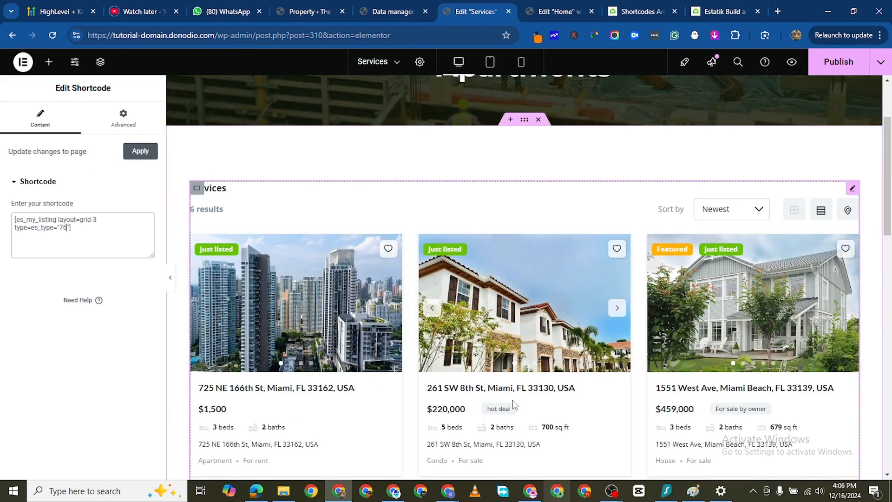
- Copy the posts_per_page=Num attribute from the Estatik listings shortcode documentation
{"action": "scroll", "coordinate": [441, 334], "scroll_direction": "down", "scroll_amount": 8}
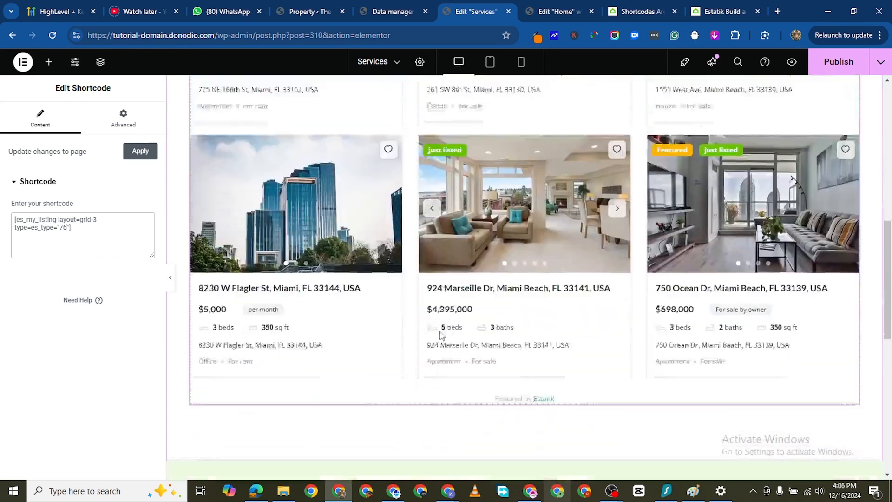
{"action": "scroll", "coordinate": [442, 334], "scroll_direction": "down", "scroll_amount": 5}
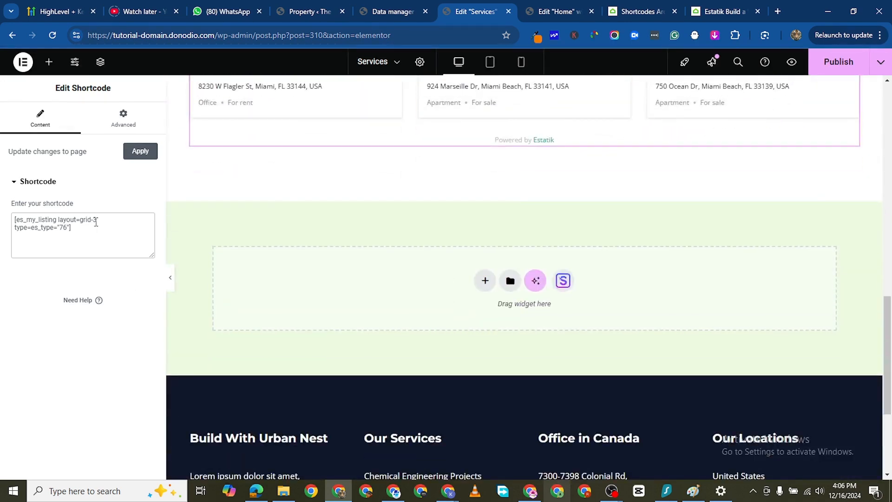
{"action": "left_click", "coordinate": [708, 14]}
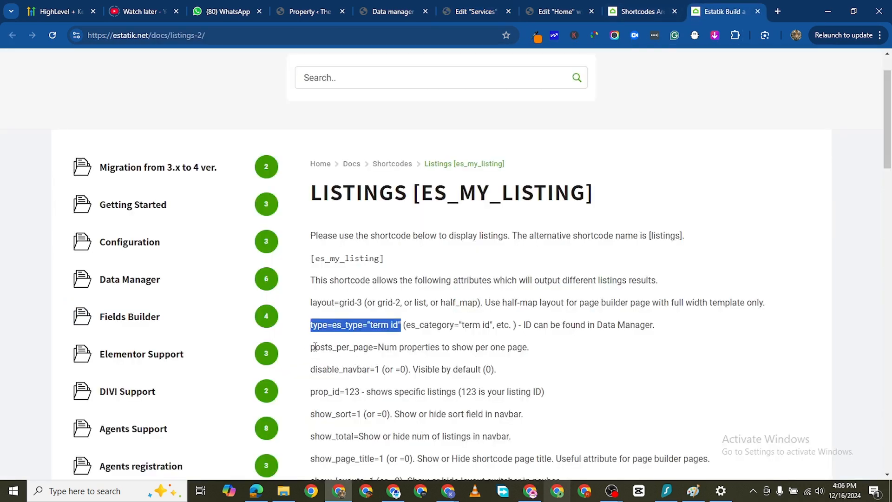
{"action": "left_click_drag", "start_coordinate": [311, 350], "coordinate": [397, 348]}
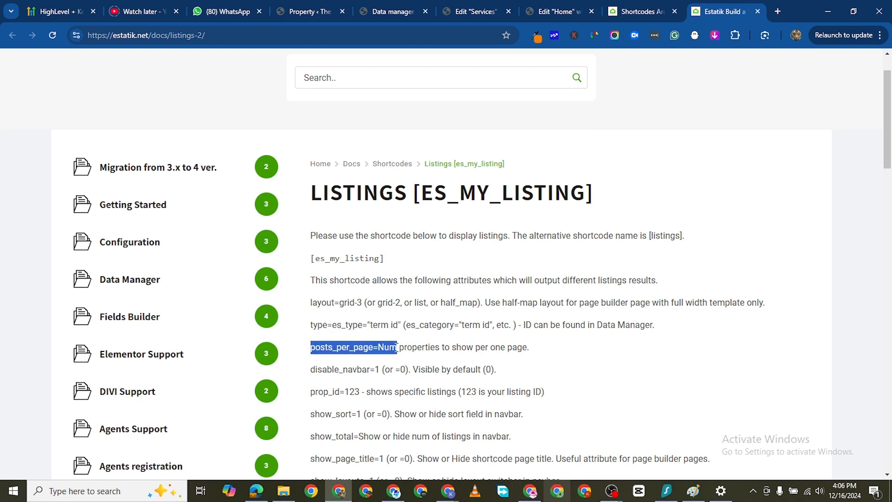
{"action": "right_click", "coordinate": [367, 348]}
{"action": "left_click", "coordinate": [400, 157]}
- Add posts_per_page=12 to the end of the Services page's listing shortcode and apply the change
{"action": "left_click", "coordinate": [564, 11]}
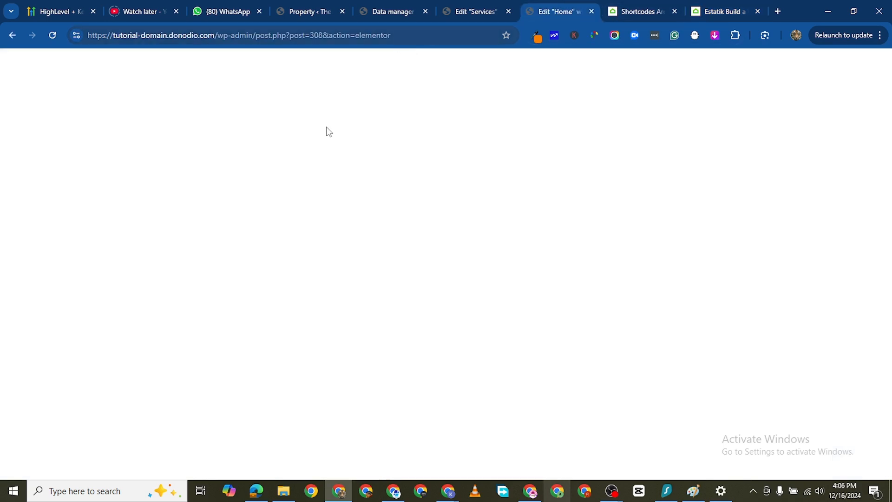
{"action": "left_click", "coordinate": [472, 12]}
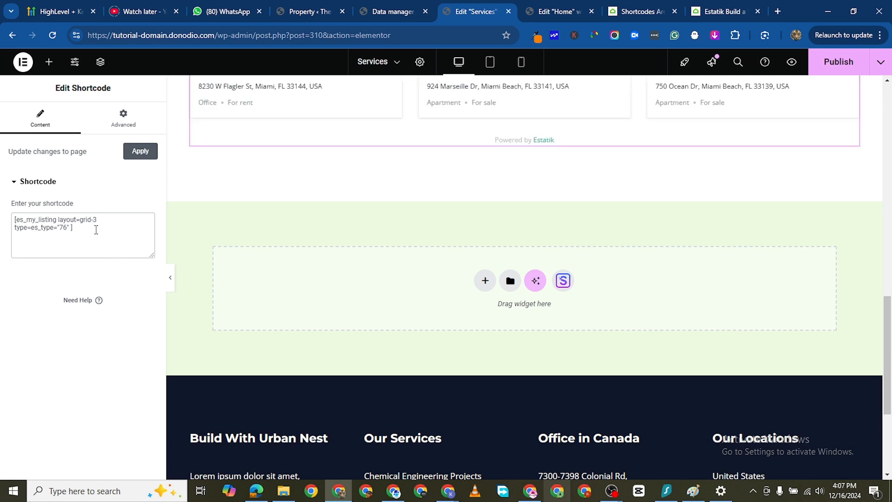
{"action": "key", "text": "ctrl+v"}
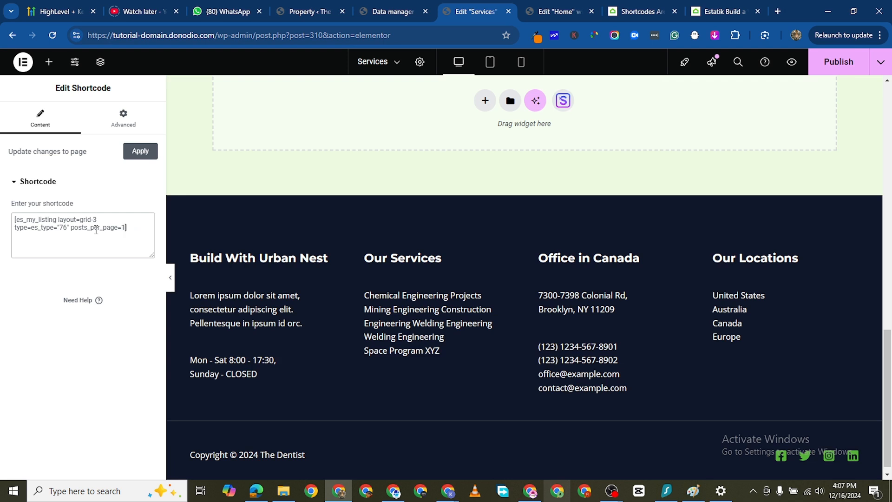
{"action": "type", "text": "2"}
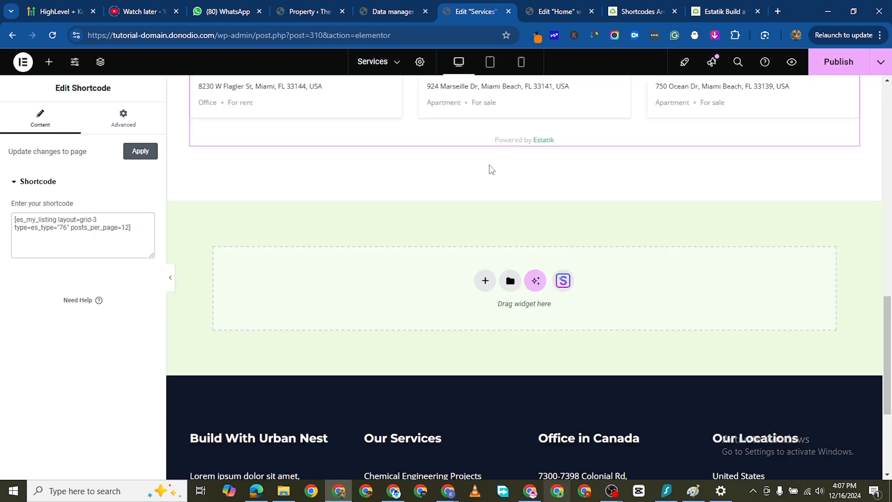
{"action": "scroll", "coordinate": [468, 302], "scroll_direction": "up", "scroll_amount": 15}
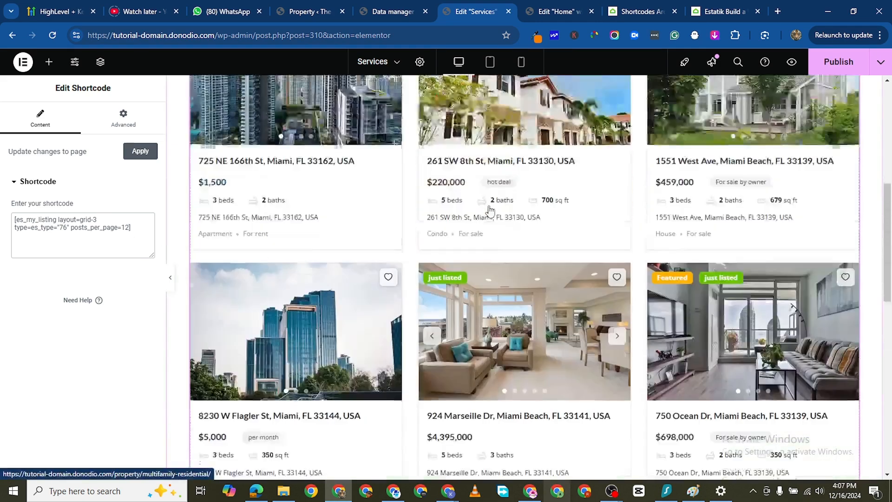
{"action": "scroll", "coordinate": [468, 306], "scroll_direction": "down", "scroll_amount": 3}
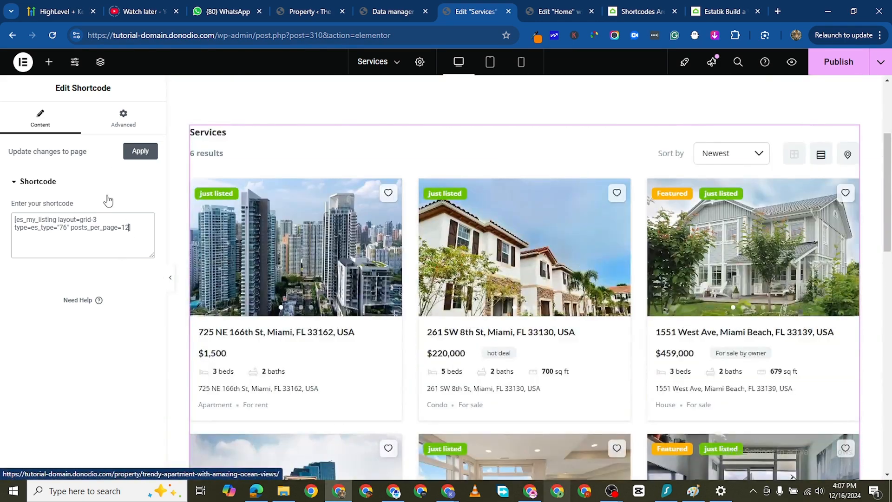
{"action": "left_click", "coordinate": [140, 151]}
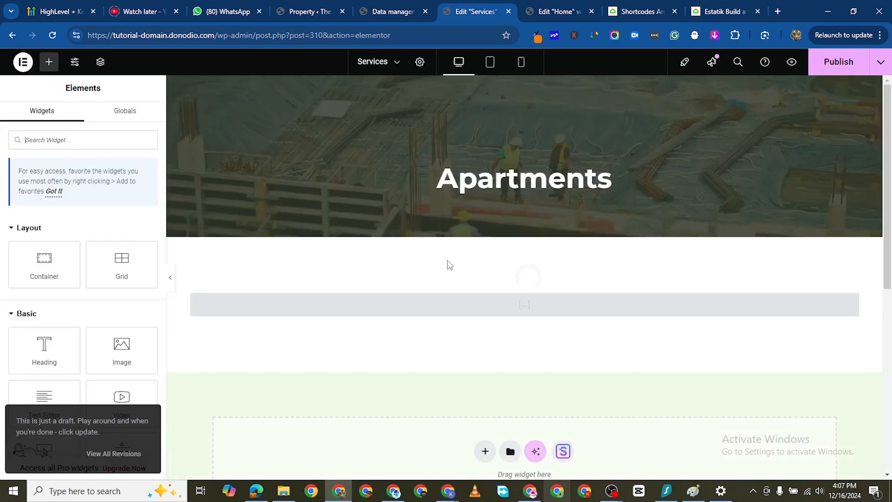
- Review the property listings rendered on the Services page, and reopen the listing shortcode widget for editing
{"action": "scroll", "coordinate": [464, 329], "scroll_direction": "down", "scroll_amount": 6}
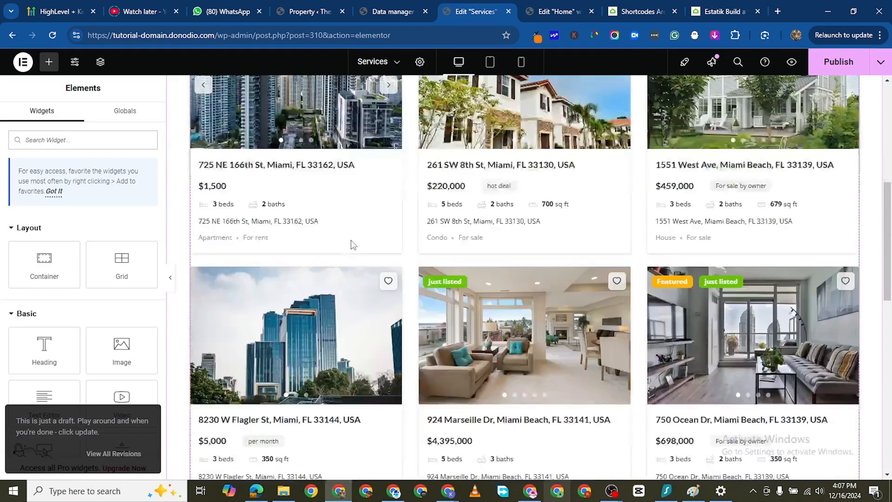
{"action": "scroll", "coordinate": [353, 245], "scroll_direction": "up", "scroll_amount": 2}
{"action": "scroll", "coordinate": [368, 288], "scroll_direction": "down", "scroll_amount": 10}
{"action": "scroll", "coordinate": [385, 279], "scroll_direction": "up", "scroll_amount": 8}
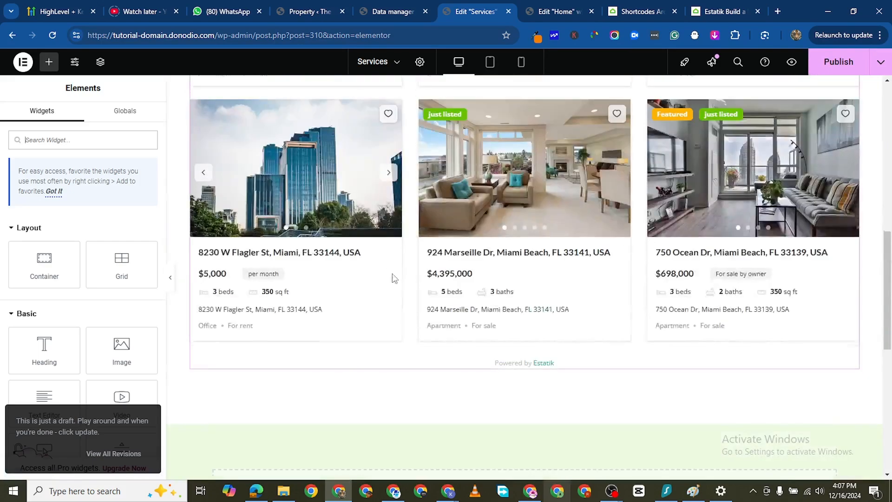
{"action": "scroll", "coordinate": [378, 271], "scroll_direction": "up", "scroll_amount": 5}
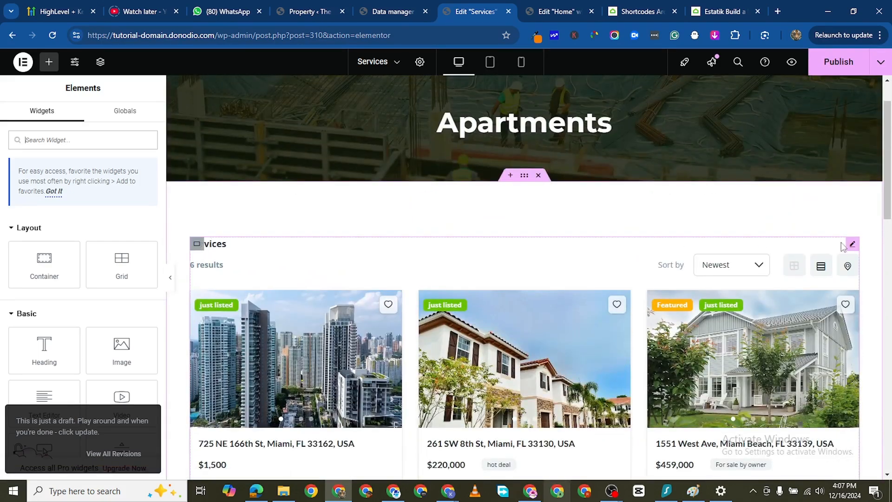
{"action": "left_click", "coordinate": [853, 243]}
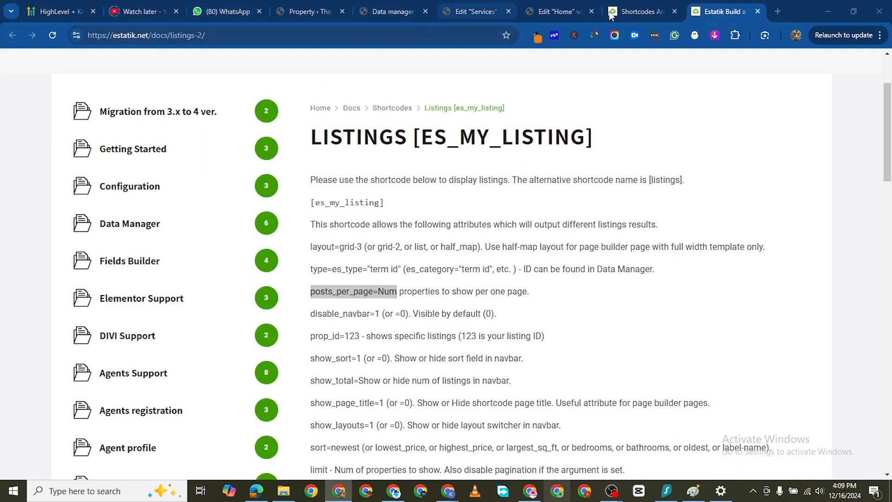
- Publish the Services page's shortcode changes, set the page title to Apartments in the page settings, and publish again
{"action": "left_click", "coordinate": [447, 12]}
{"action": "left_click", "coordinate": [552, 12]}
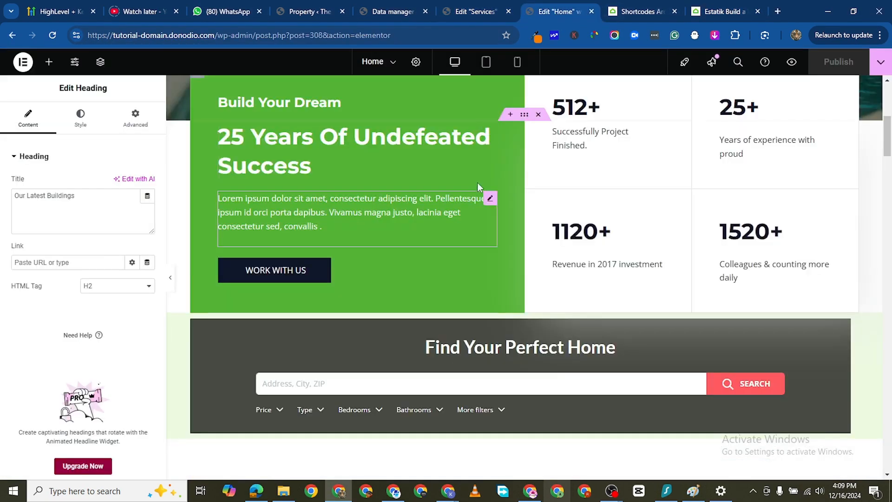
{"action": "left_click", "coordinate": [465, 14]}
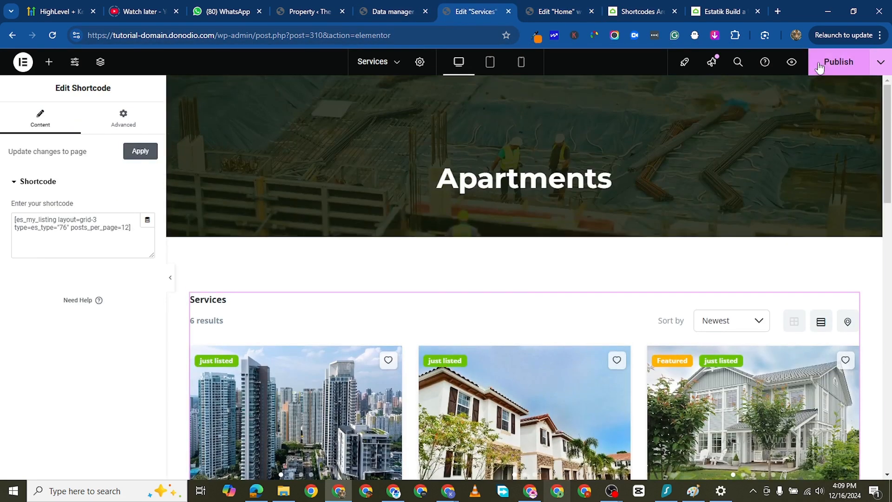
{"action": "left_click", "coordinate": [420, 62]}
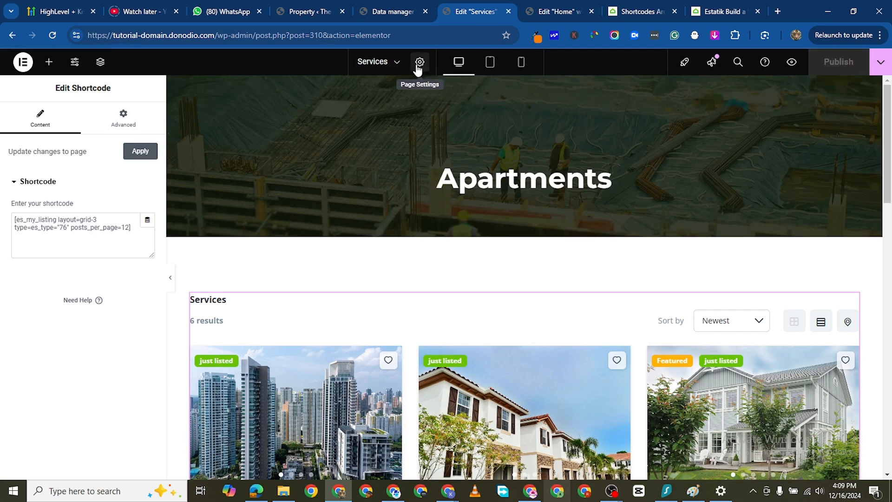
{"action": "double_click", "coordinate": [66, 188]}
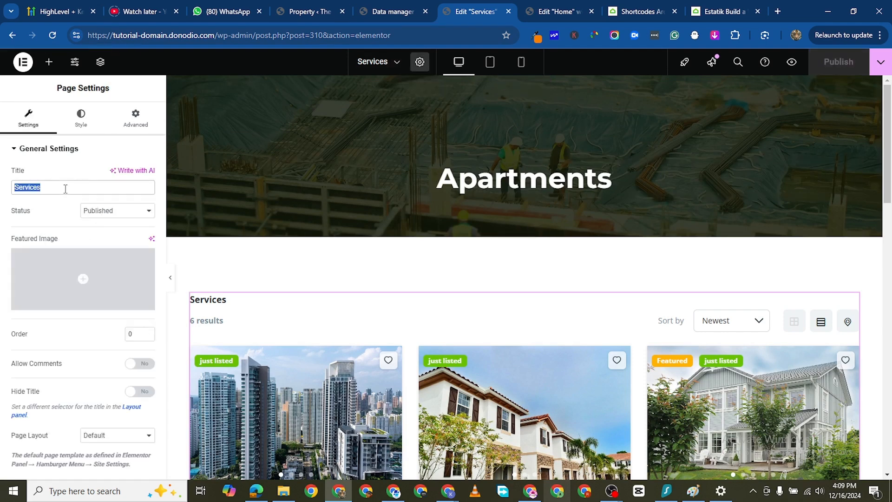
{"action": "type", "text": "Apartm"}
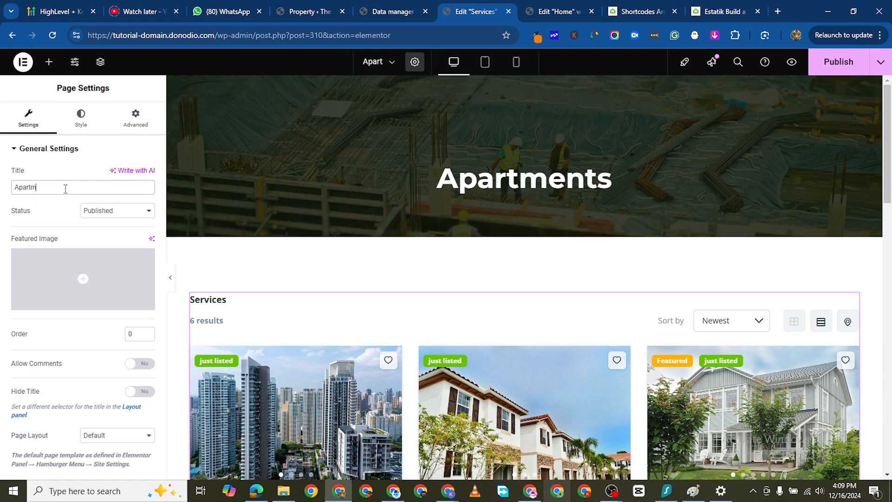
{"action": "type", "text": "ents"}
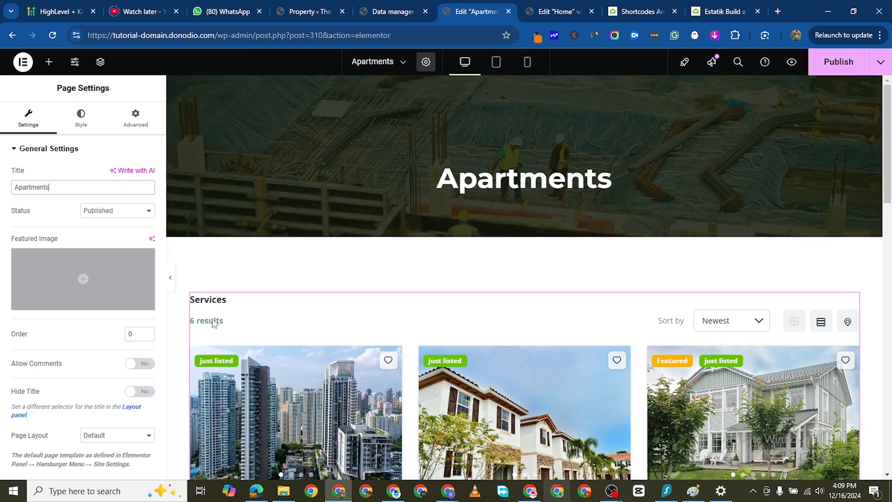
{"action": "left_click", "coordinate": [836, 67]}
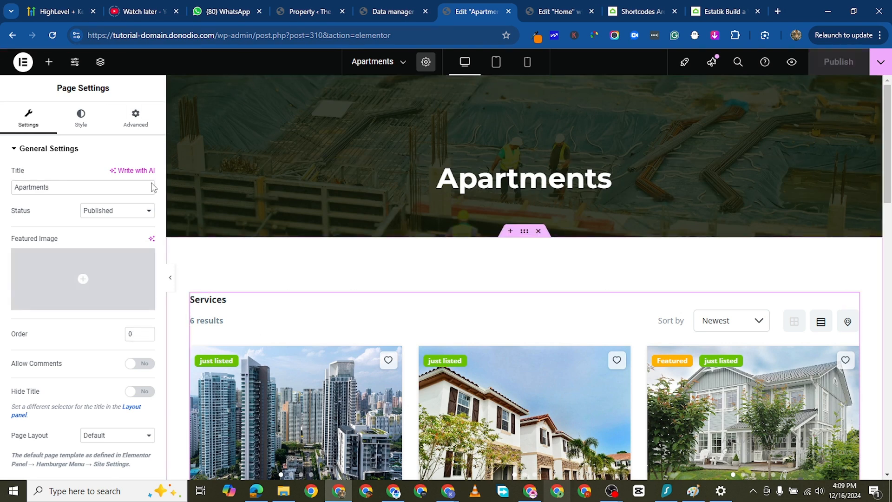
- Reload the editor and check the title and property listings on the Apartments page
{"action": "left_click", "coordinate": [53, 36]}
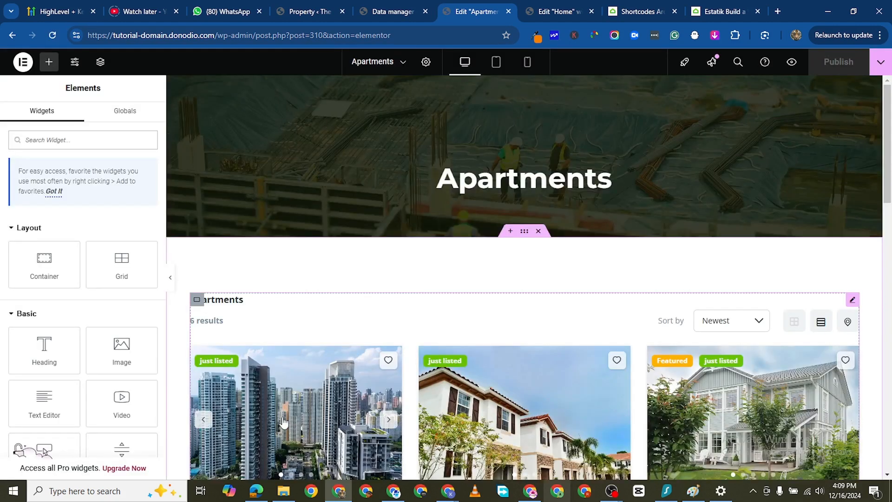
{"action": "scroll", "coordinate": [284, 422], "scroll_direction": "down", "scroll_amount": 15}
{"action": "scroll", "coordinate": [564, 368], "scroll_direction": "up", "scroll_amount": 11}
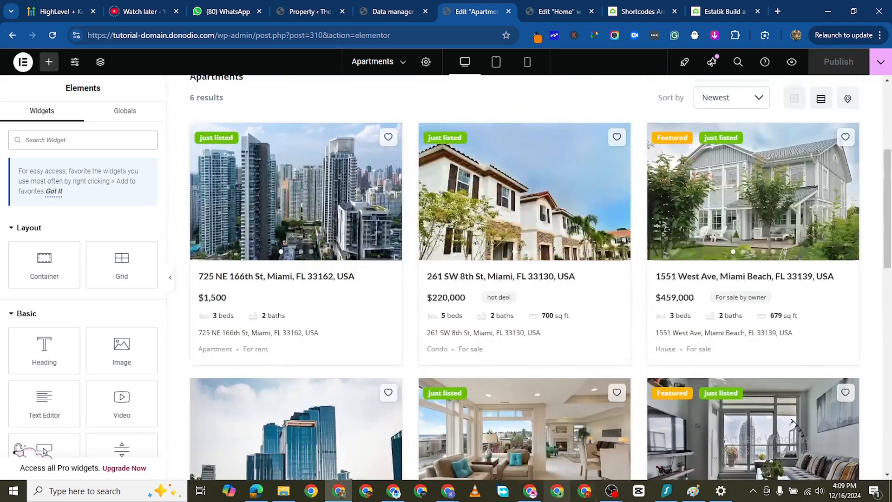
{"action": "scroll", "coordinate": [589, 342], "scroll_direction": "up", "scroll_amount": 4}
{"action": "scroll", "coordinate": [617, 334], "scroll_direction": "down", "scroll_amount": 10}
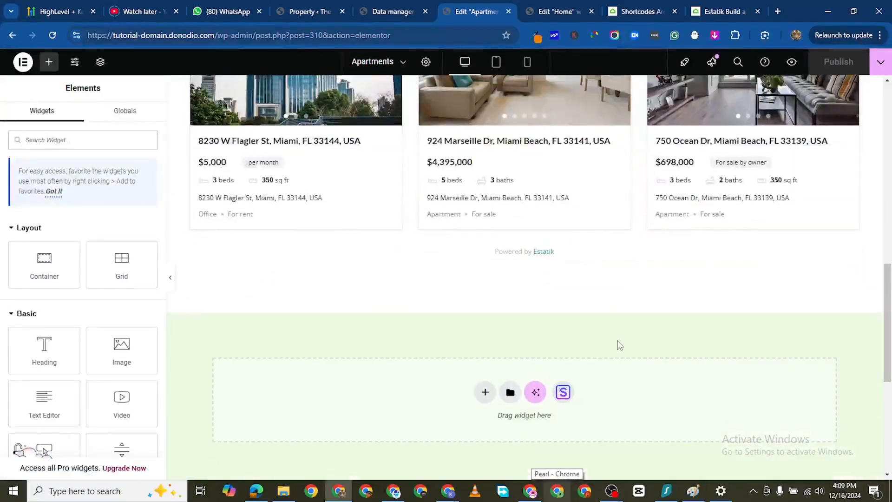
{"action": "scroll", "coordinate": [593, 354], "scroll_direction": "up", "scroll_amount": 10}
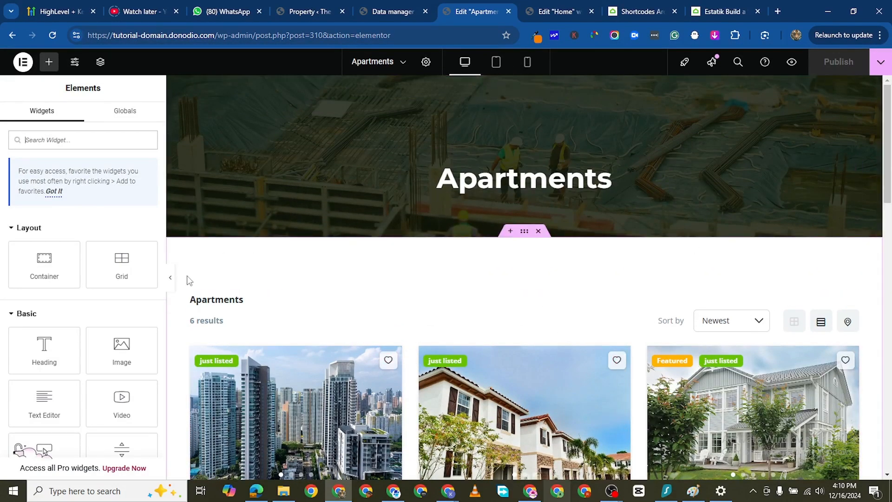
- Look up the category IDs in the Estatik data manager and the es_category attribute in the listings shortcode documentation
{"action": "left_click", "coordinate": [404, 12]}
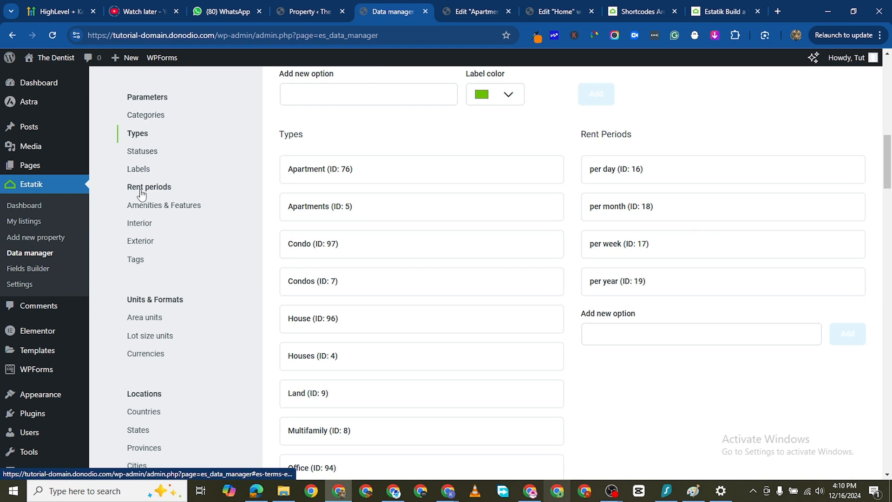
{"action": "left_click", "coordinate": [147, 117]}
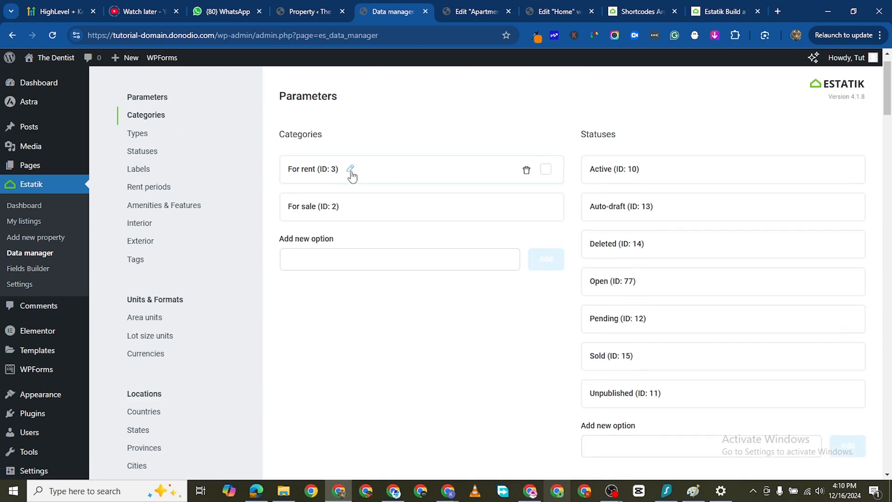
{"action": "left_click", "coordinate": [718, 13]}
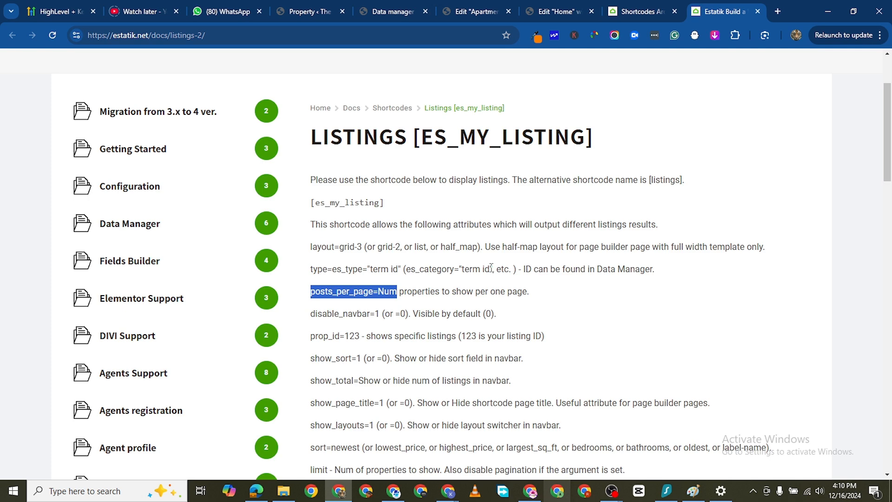
{"action": "left_click_drag", "start_coordinate": [492, 268], "coordinate": [458, 271]}
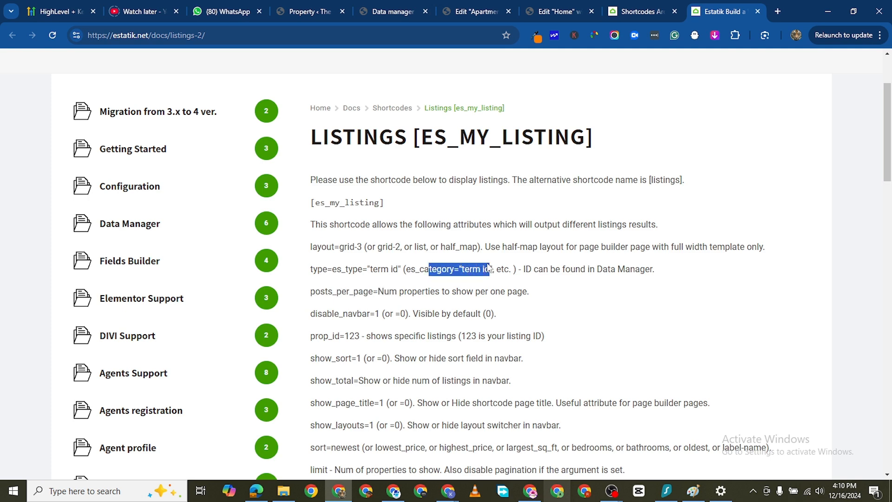
{"action": "left_click", "coordinate": [641, 13]}
{"action": "left_click", "coordinate": [706, 15]}
{"action": "left_click", "coordinate": [568, 15]}
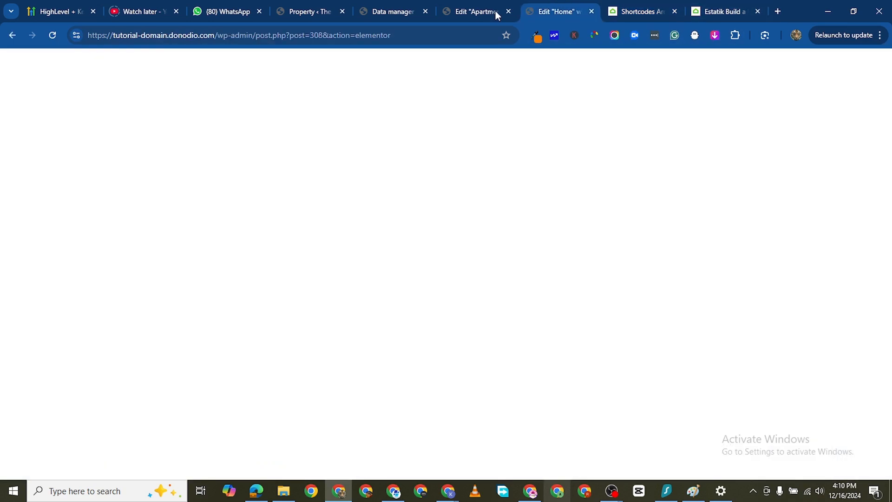
- Open the listings shortcode widget on the Apartments page for editing and copy its entire shortcode
{"action": "left_click", "coordinate": [458, 19]}
{"action": "scroll", "coordinate": [598, 358], "scroll_direction": "down", "scroll_amount": 3}
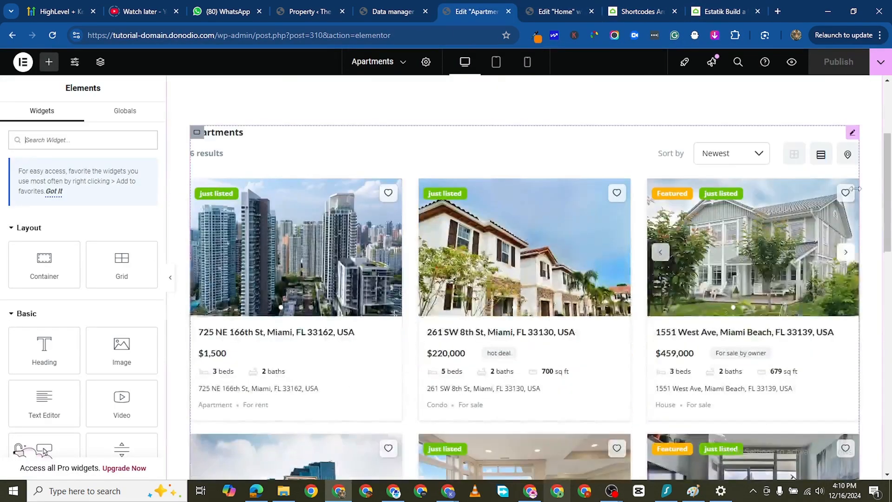
{"action": "left_click", "coordinate": [851, 134]}
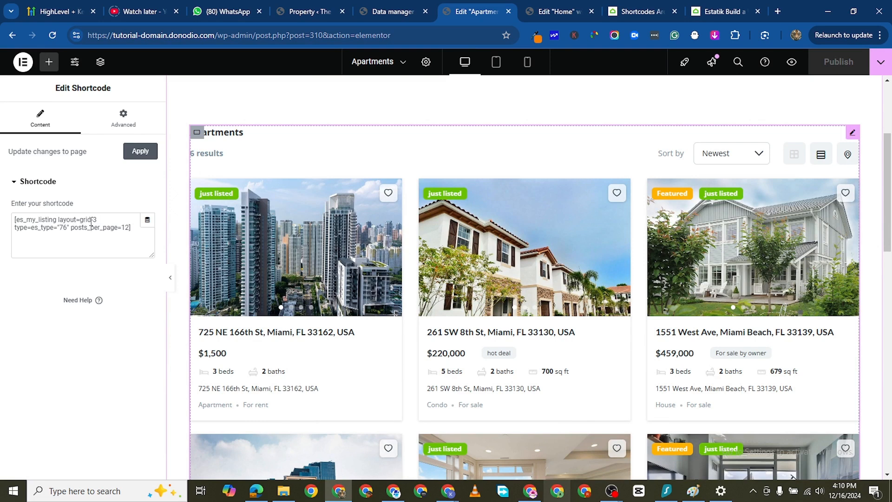
{"action": "left_click_drag", "start_coordinate": [132, 228], "coordinate": [17, 211]}
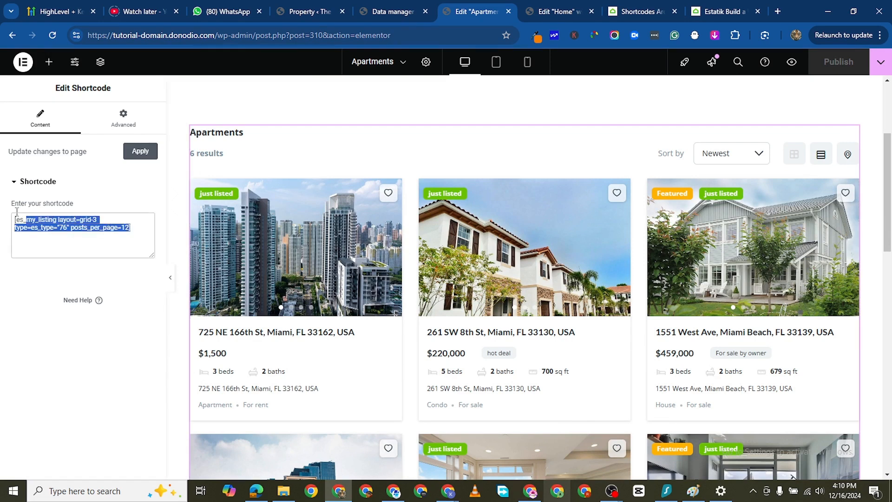
{"action": "right_click", "coordinate": [48, 227]}
{"action": "left_click", "coordinate": [69, 292]}
- Open the WordPress list of all pages in a new tab and close the Apartments editor tab
{"action": "left_click", "coordinate": [401, 14]}
{"action": "left_click", "coordinate": [309, 11]}
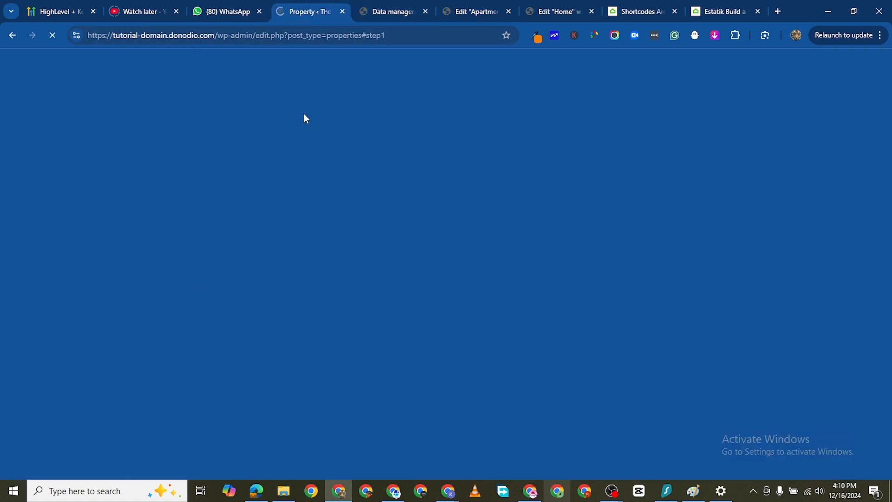
{"action": "scroll", "coordinate": [170, 270], "scroll_direction": "down", "scroll_amount": 7}
{"action": "scroll", "coordinate": [20, 142], "scroll_direction": "up", "scroll_amount": 3}
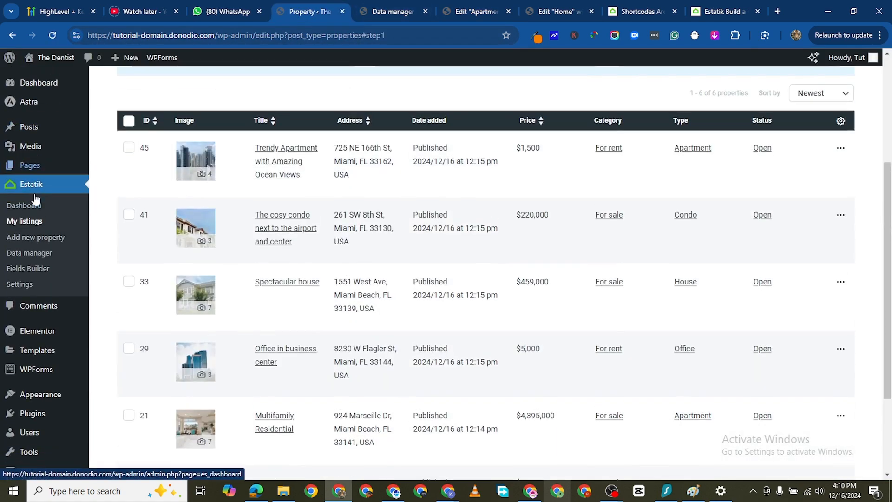
{"action": "mouse_move", "coordinate": [35, 166]}
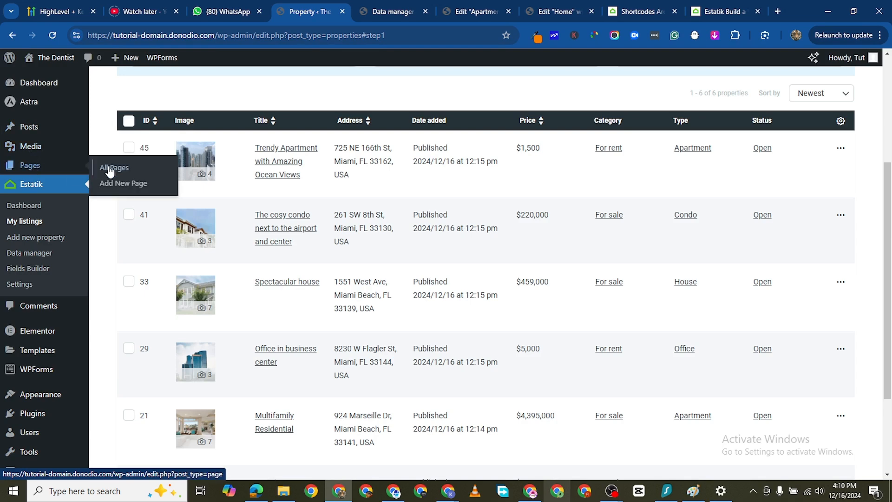
{"action": "right_click", "coordinate": [114, 169]}
{"action": "left_click", "coordinate": [173, 177]}
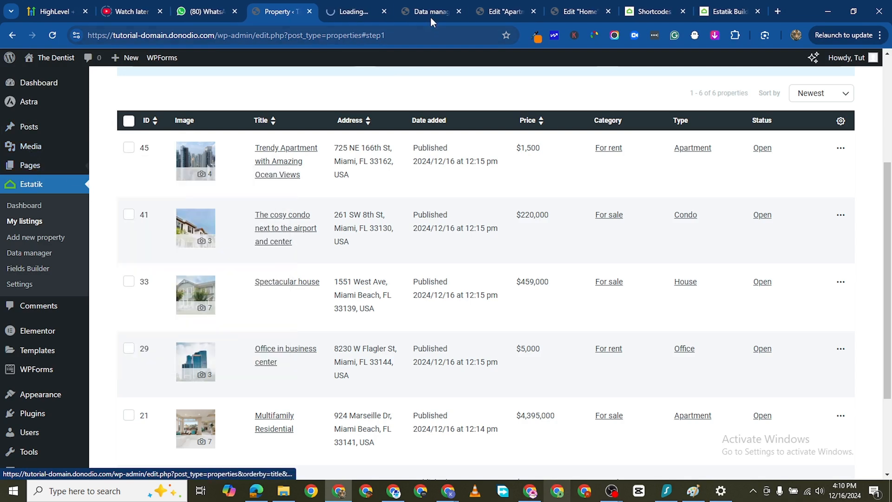
{"action": "left_click", "coordinate": [353, 6]}
{"action": "left_click", "coordinate": [511, 13]}
{"action": "left_click", "coordinate": [533, 11]}
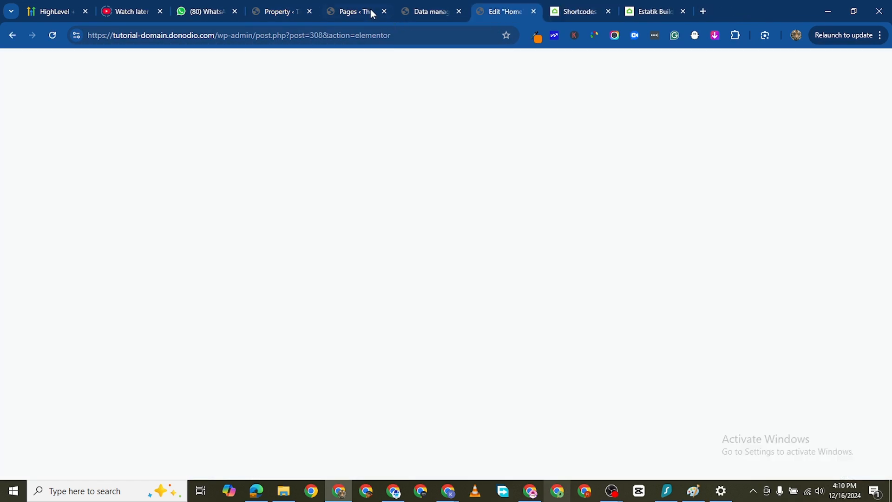
- Find the Projects page in the pages list, view it in a new tab, and open it for editing with Elementor
{"action": "left_click", "coordinate": [373, 14]}
{"action": "scroll", "coordinate": [203, 346], "scroll_direction": "down", "scroll_amount": 2}
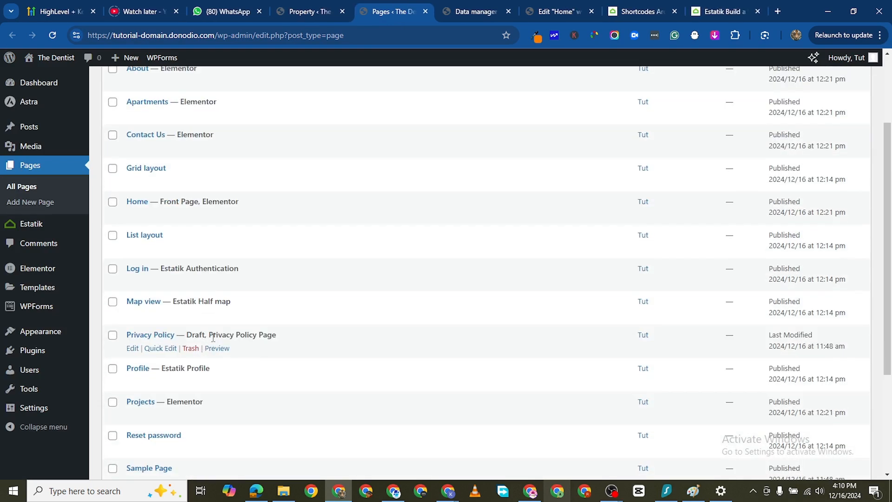
{"action": "scroll", "coordinate": [214, 337], "scroll_direction": "down", "scroll_amount": 4}
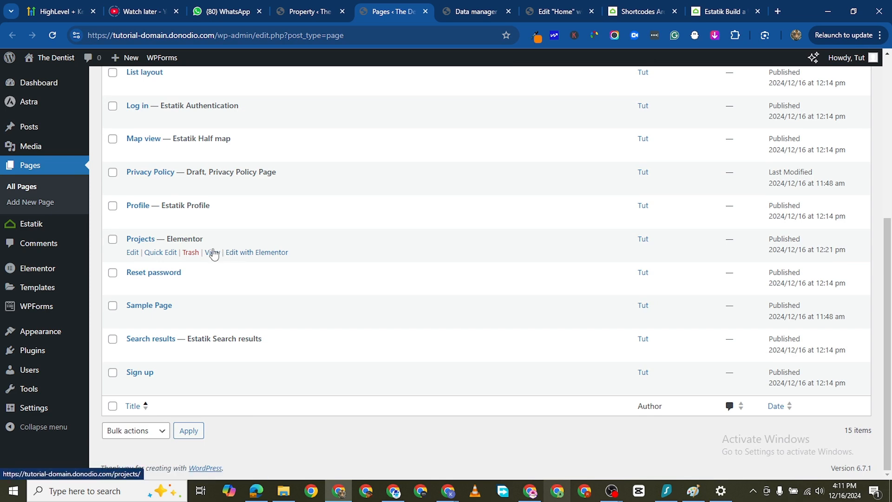
{"action": "right_click", "coordinate": [213, 253]}
{"action": "left_click", "coordinate": [294, 260]}
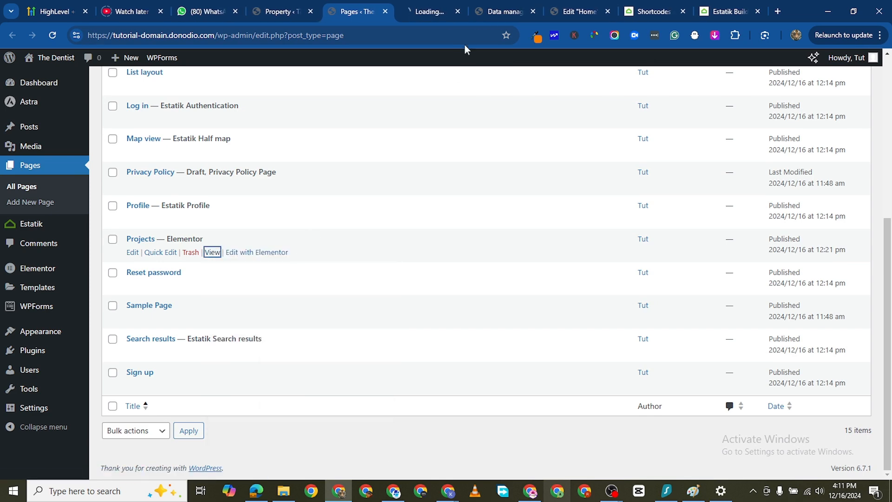
{"action": "left_click", "coordinate": [416, 13]}
{"action": "scroll", "coordinate": [515, 351], "scroll_direction": "down", "scroll_amount": 4}
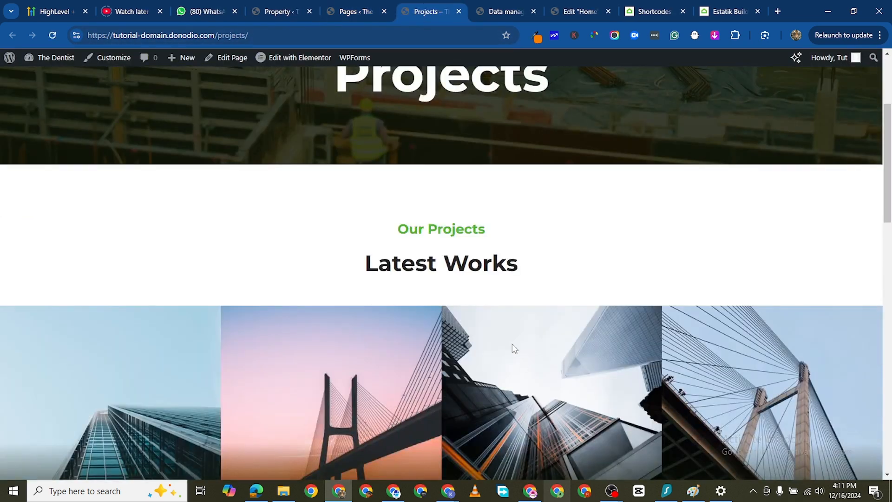
{"action": "scroll", "coordinate": [513, 348], "scroll_direction": "up", "scroll_amount": 3}
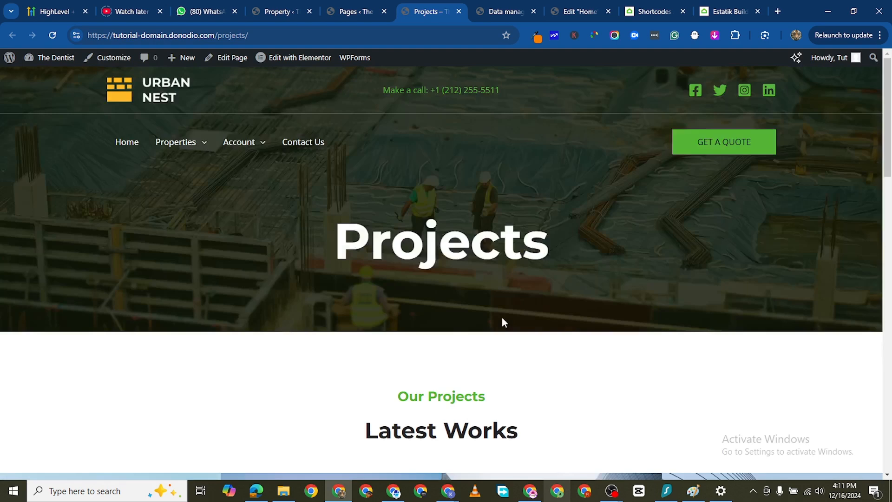
{"action": "left_click", "coordinate": [297, 59]}
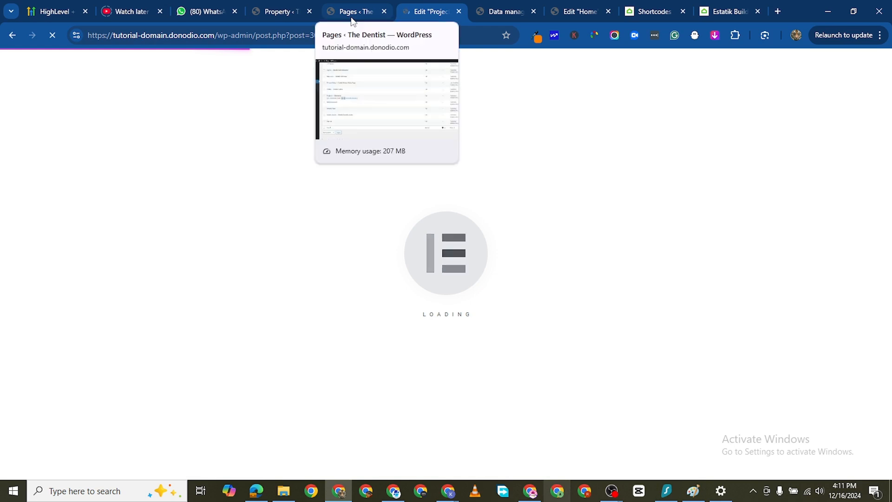
- Open the Apartments page from the pages list in Elementor in a new tab
{"action": "left_click", "coordinate": [351, 14]}
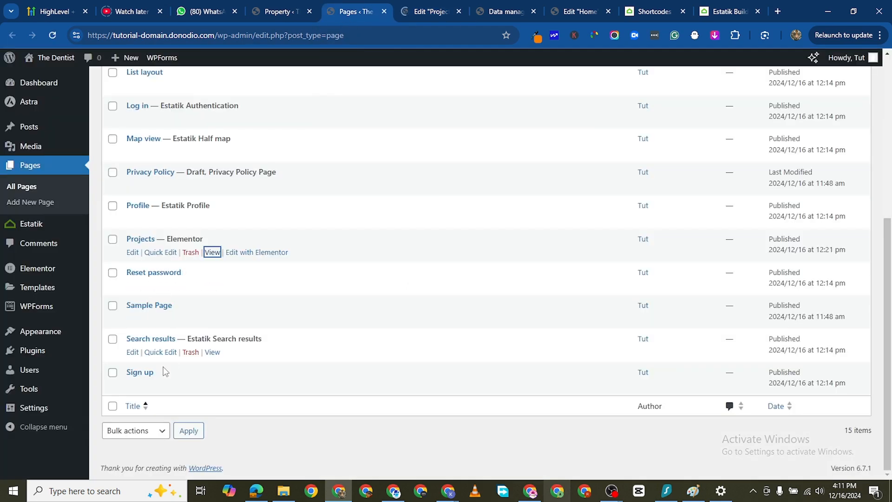
{"action": "scroll", "coordinate": [174, 210], "scroll_direction": "up", "scroll_amount": 6}
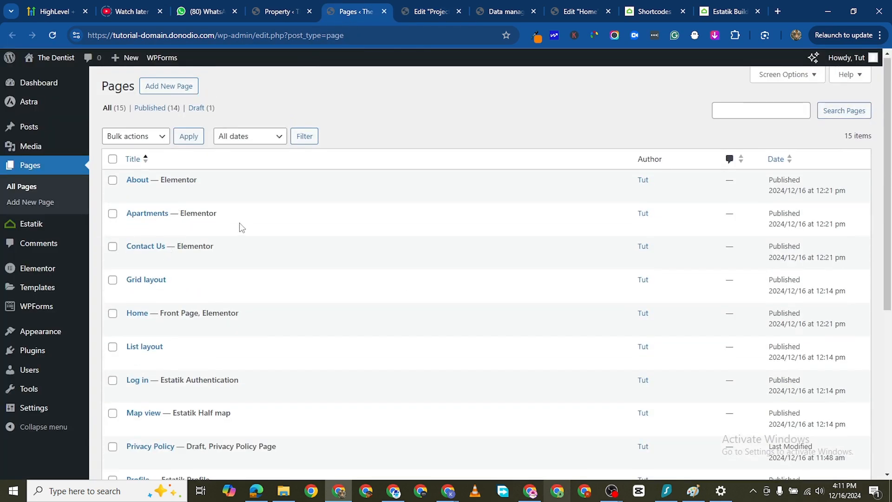
{"action": "scroll", "coordinate": [185, 320], "scroll_direction": "down", "scroll_amount": 2}
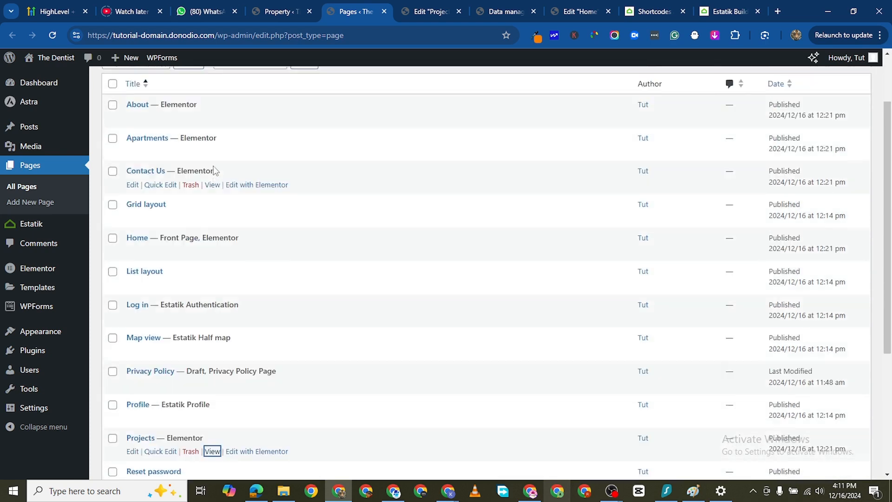
{"action": "scroll", "coordinate": [223, 172], "scroll_direction": "up", "scroll_amount": 1}
{"action": "right_click", "coordinate": [258, 175]}
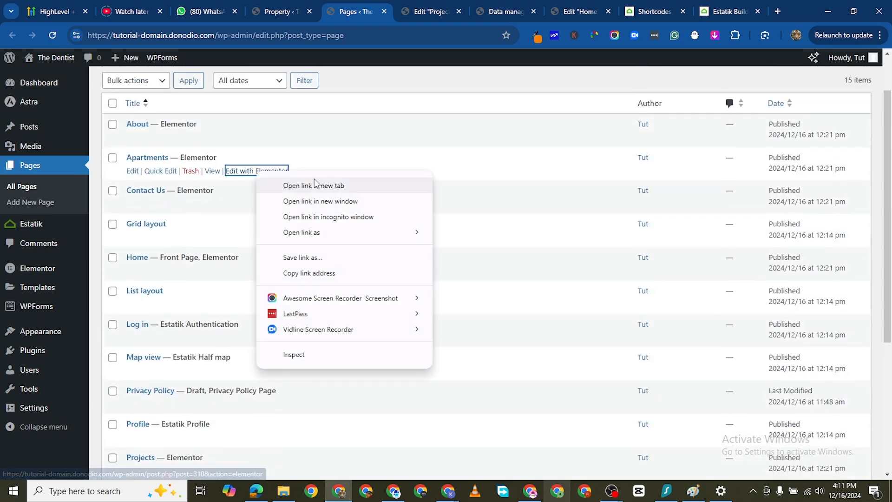
{"action": "left_click", "coordinate": [310, 185]}
{"action": "left_click", "coordinate": [451, 12]}
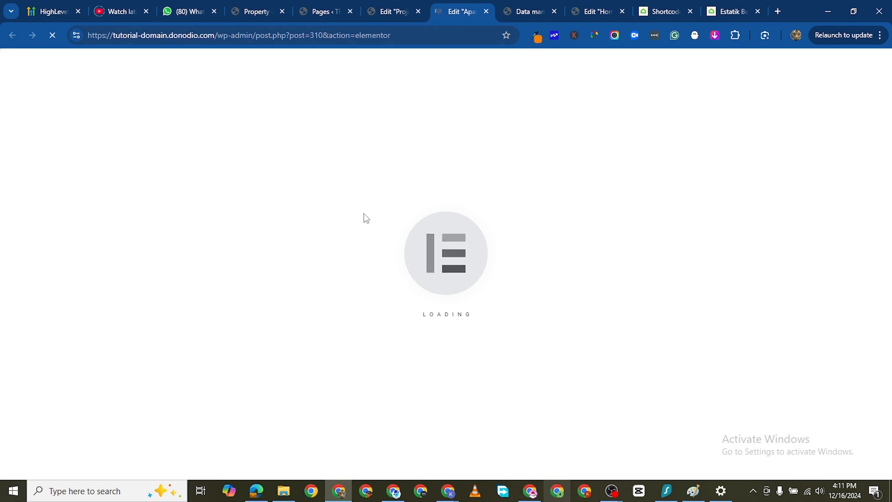
- Delete all sections below the Projects page banner, including the building image rows and the "Our Projects" heading section
{"action": "left_click", "coordinate": [380, 13]}
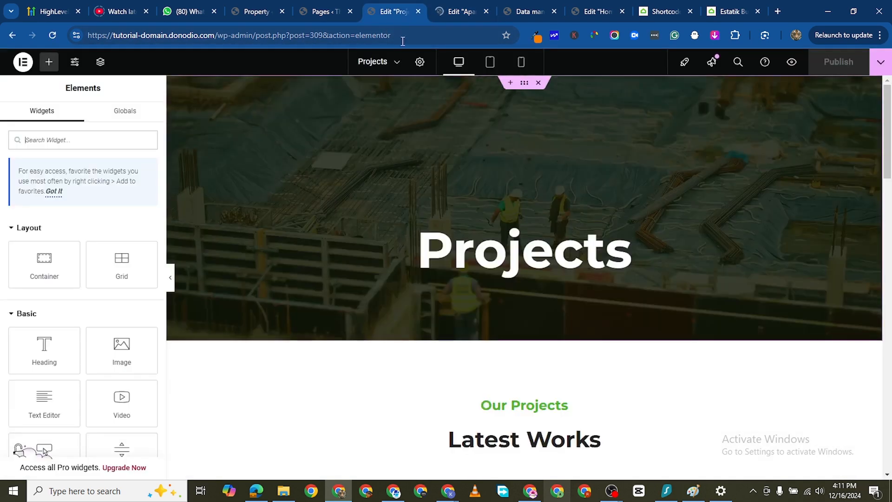
{"action": "scroll", "coordinate": [528, 415], "scroll_direction": "down", "scroll_amount": 4}
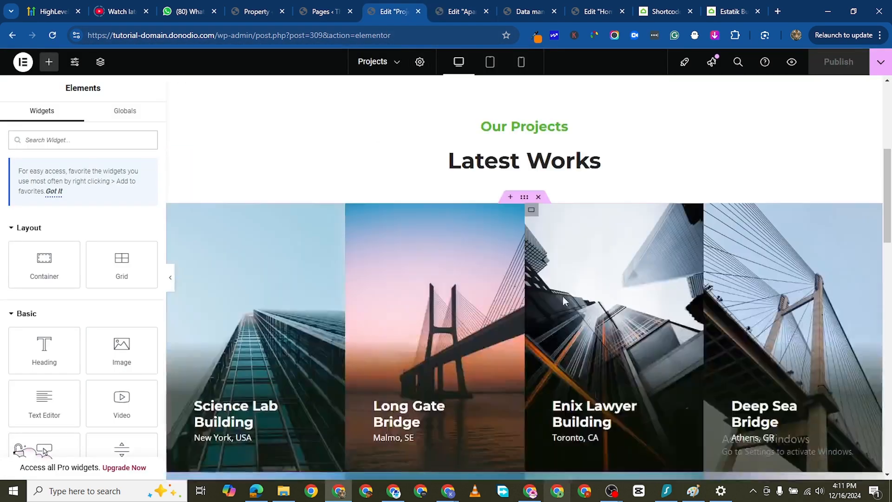
{"action": "left_click", "coordinate": [538, 198]}
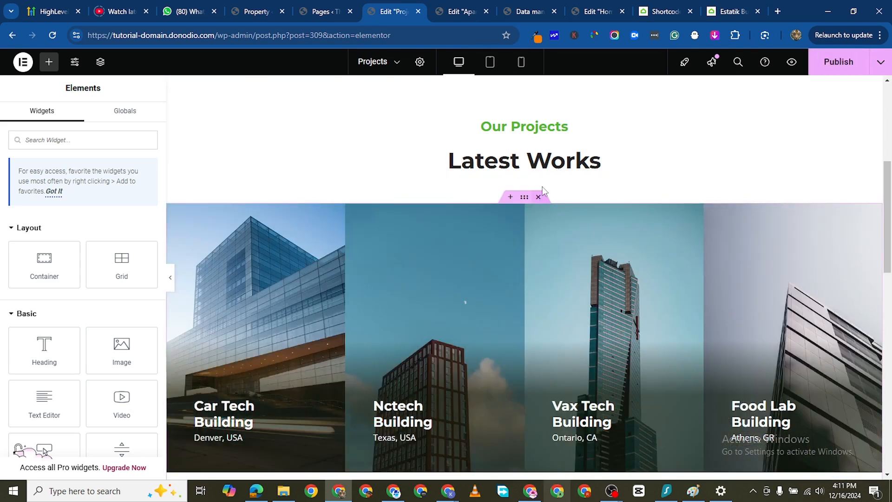
{"action": "left_click", "coordinate": [538, 196]}
{"action": "left_click", "coordinate": [538, 197]}
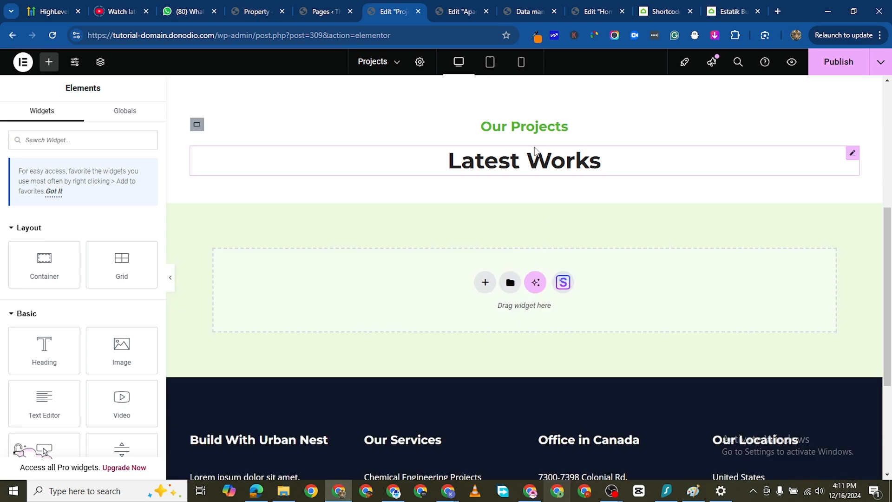
{"action": "scroll", "coordinate": [537, 154], "scroll_direction": "up", "scroll_amount": 2}
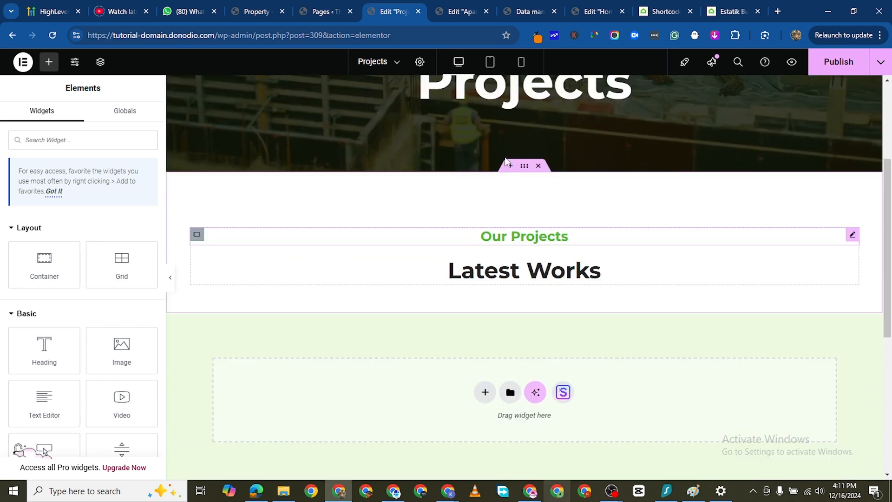
{"action": "left_click", "coordinate": [538, 167]}
- Copy the banner container from the Apartments page and paste it below the banner on the Projects page
{"action": "left_click", "coordinate": [460, 12]}
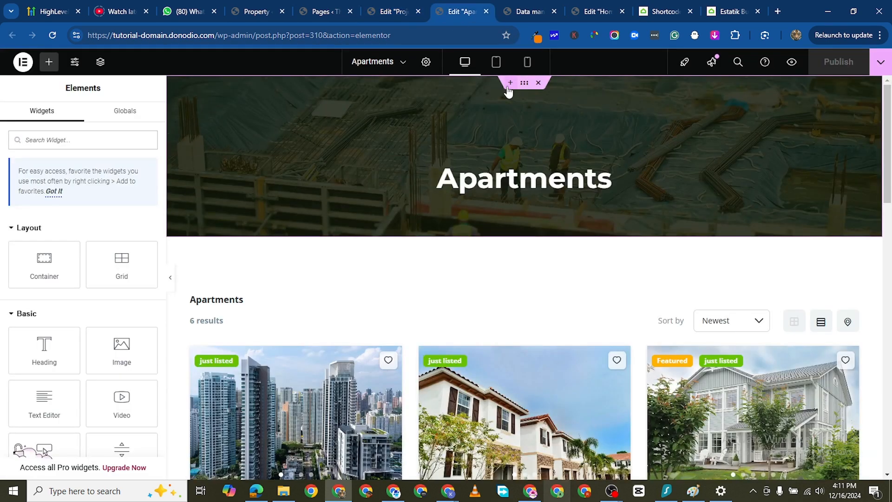
{"action": "right_click", "coordinate": [554, 201]}
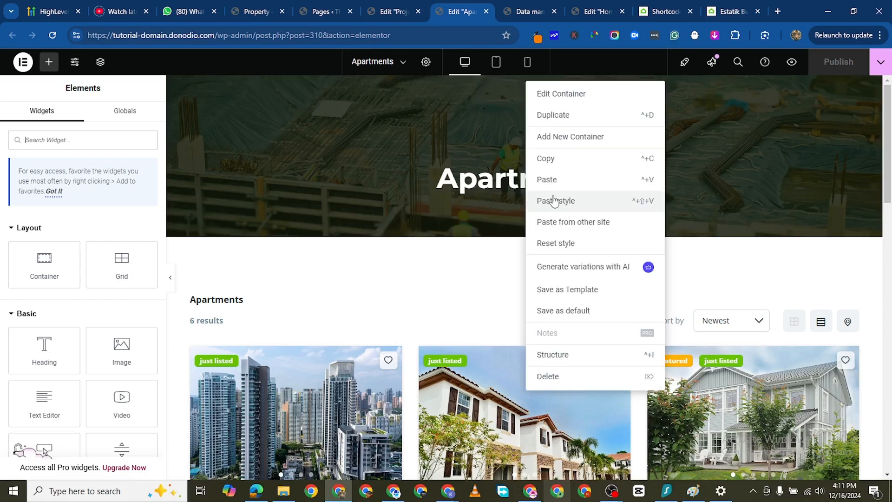
{"action": "left_click", "coordinate": [385, 14]}
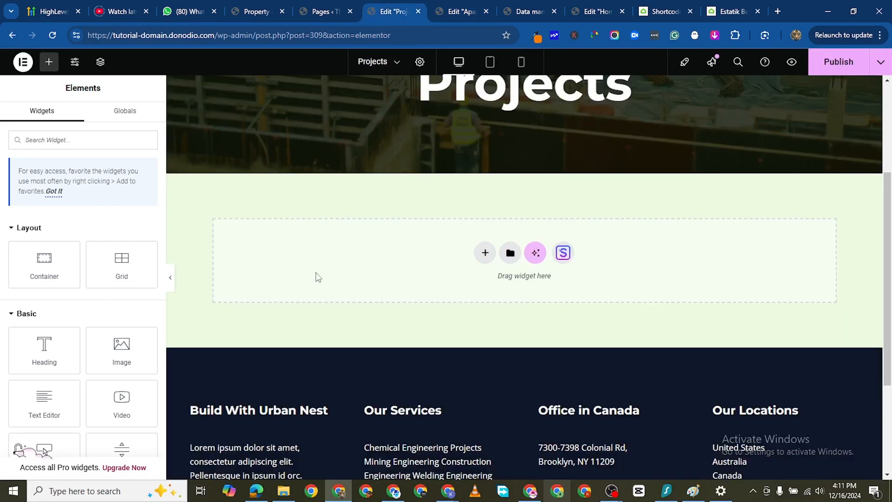
{"action": "right_click", "coordinate": [358, 298]}
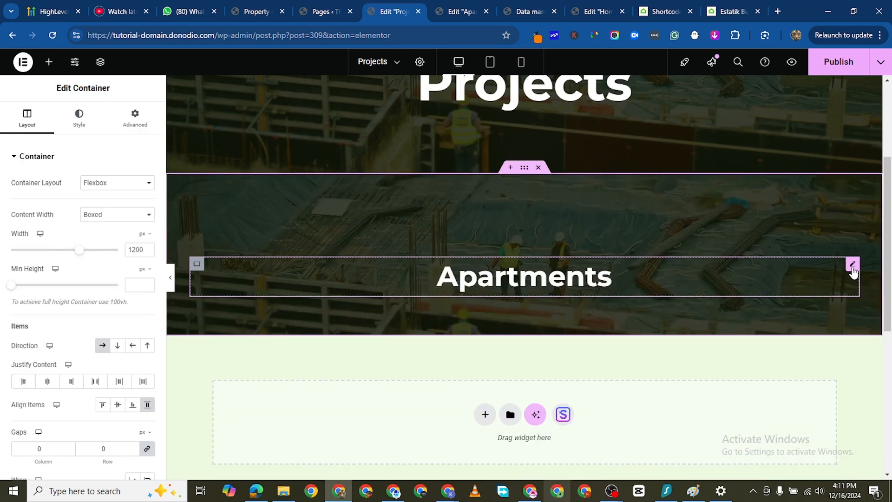
- Change the pasted banner's heading to "For Rent" and delete the original Projects banner above it
{"action": "left_click", "coordinate": [846, 268]}
{"action": "double_click", "coordinate": [49, 194]}
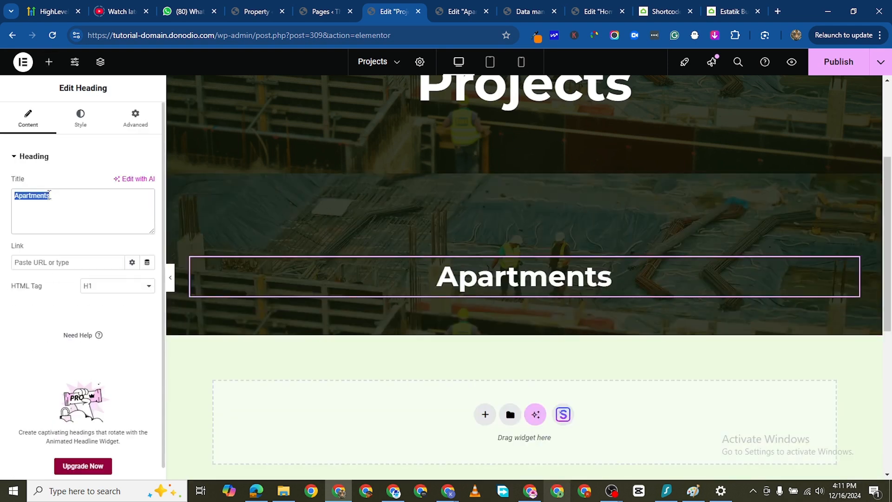
{"action": "type", "text": "For "}
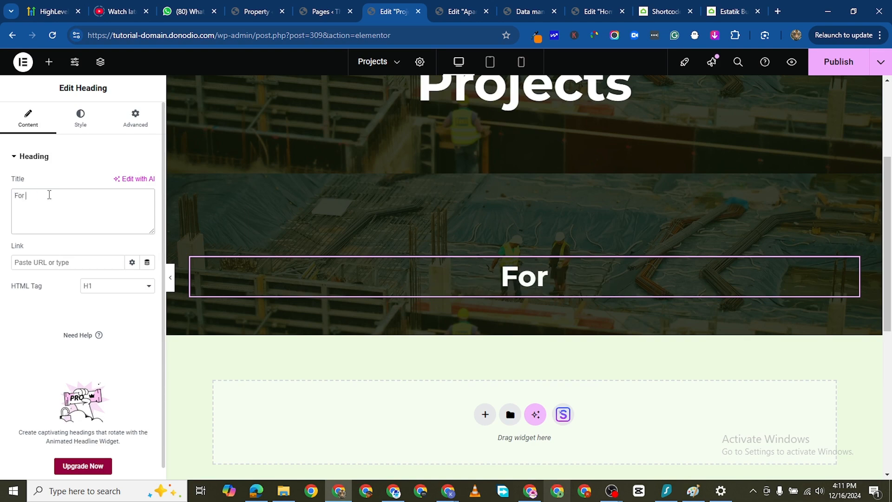
{"action": "type", "text": "Rent"}
{"action": "scroll", "coordinate": [549, 157], "scroll_direction": "up", "scroll_amount": 4}
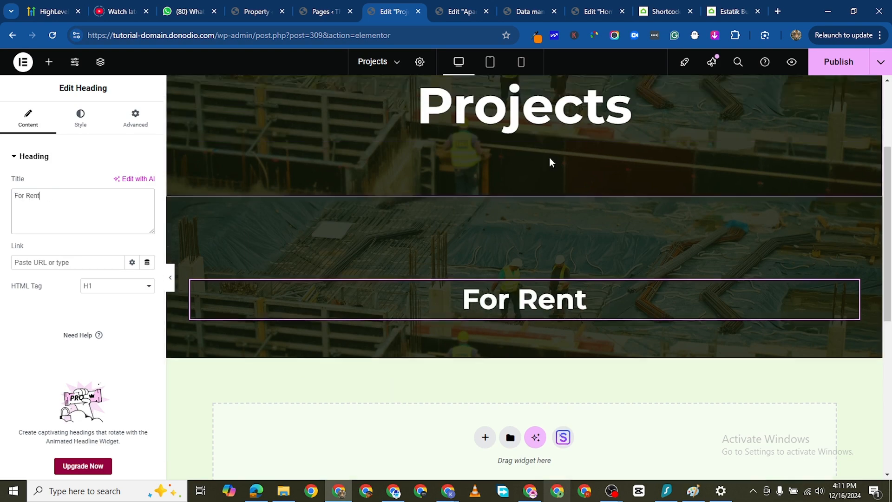
{"action": "left_click", "coordinate": [538, 84]}
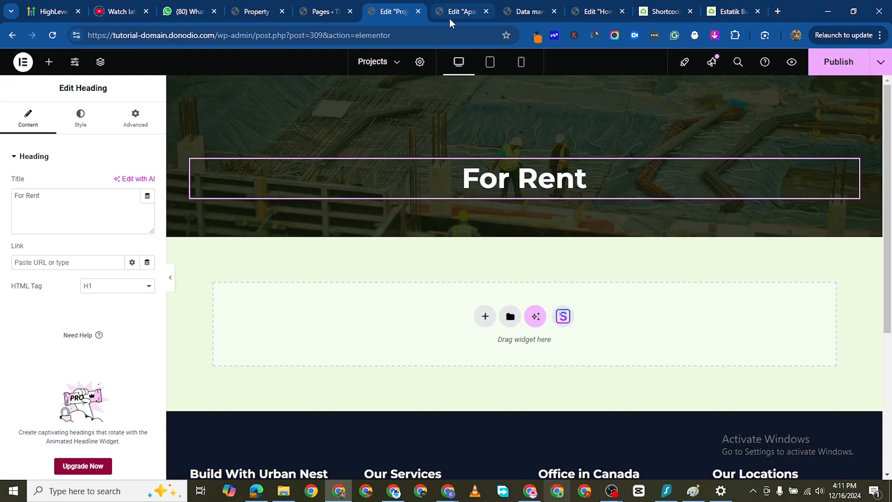
- Copy the property listings container from the Apartments page and paste it below the For Rent banner on the Projects page
{"action": "left_click", "coordinate": [453, 12]}
{"action": "scroll", "coordinate": [511, 242], "scroll_direction": "down", "scroll_amount": 2}
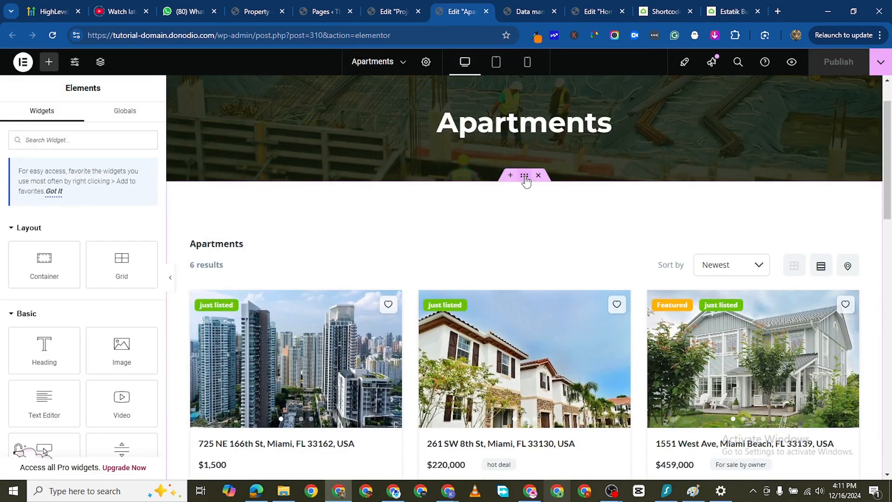
{"action": "right_click", "coordinate": [526, 181]}
{"action": "left_click", "coordinate": [547, 247]}
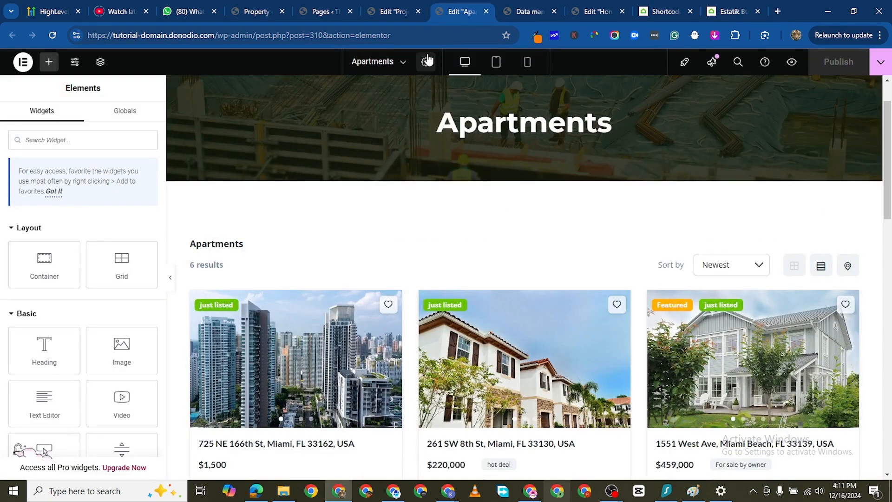
{"action": "left_click", "coordinate": [384, 14]}
{"action": "right_click", "coordinate": [275, 332]}
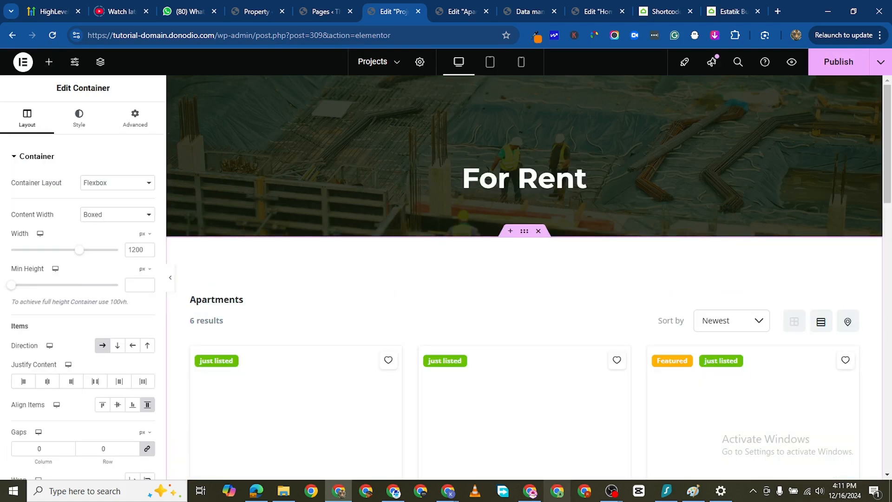
- Open the For Rent page's listings shortcode for editing and copy the es_category="term id" attribute from the Estatik listings documentation
{"action": "left_click", "coordinate": [852, 299]}
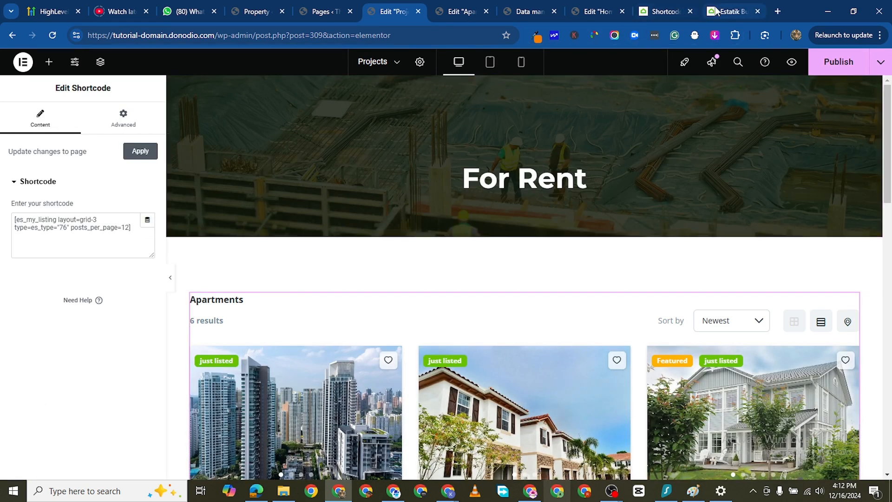
{"action": "left_click", "coordinate": [732, 12]}
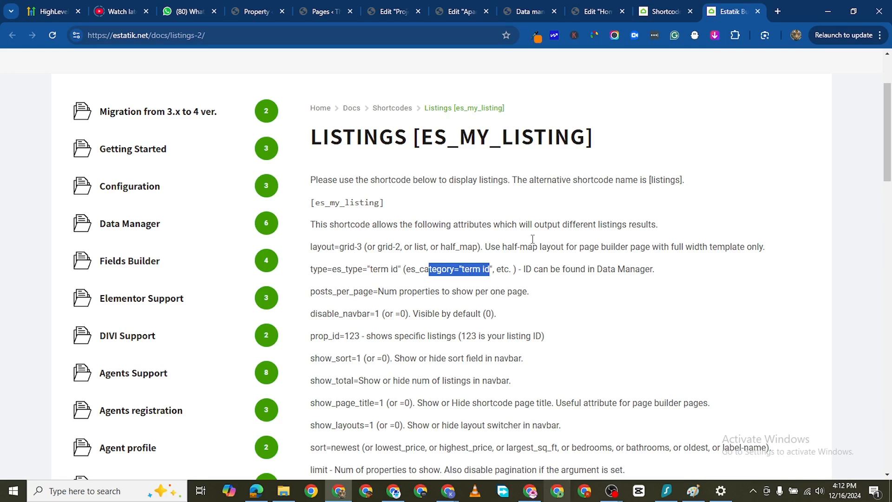
{"action": "left_click", "coordinate": [412, 270]}
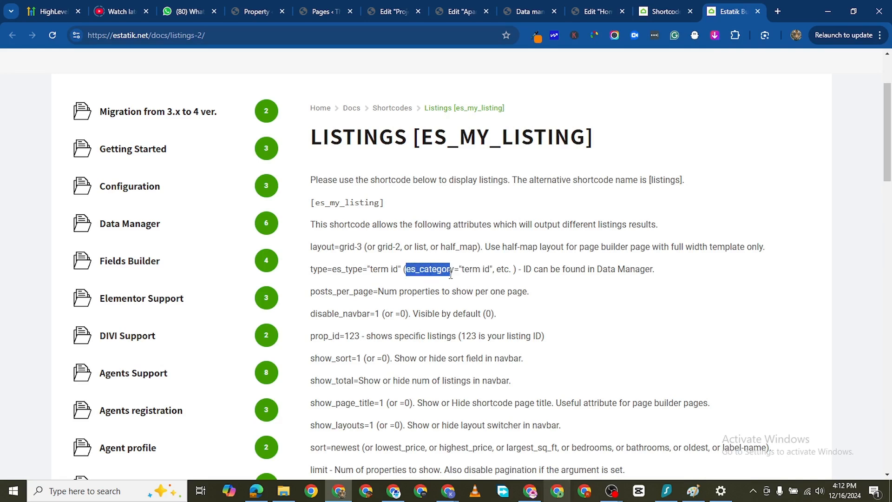
{"action": "left_click_drag", "start_coordinate": [465, 282], "coordinate": [491, 273]}
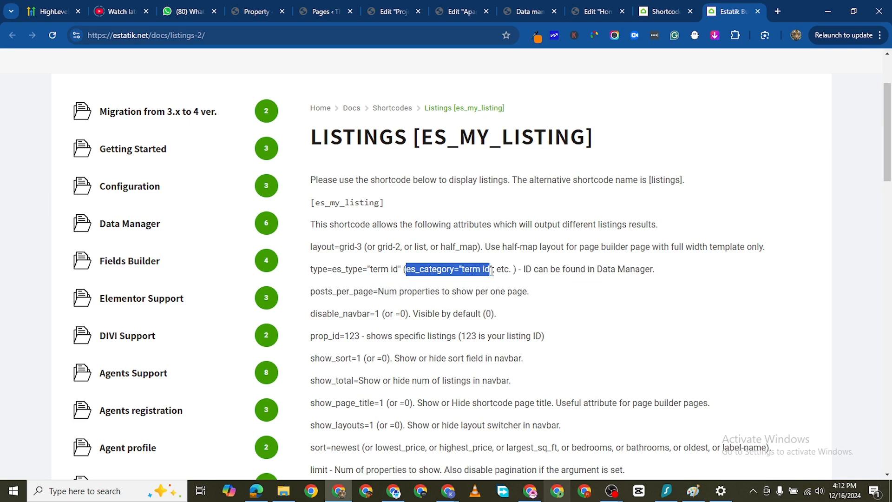
{"action": "left_click_drag", "start_coordinate": [491, 271], "coordinate": [494, 271]}
{"action": "right_click", "coordinate": [494, 272]}
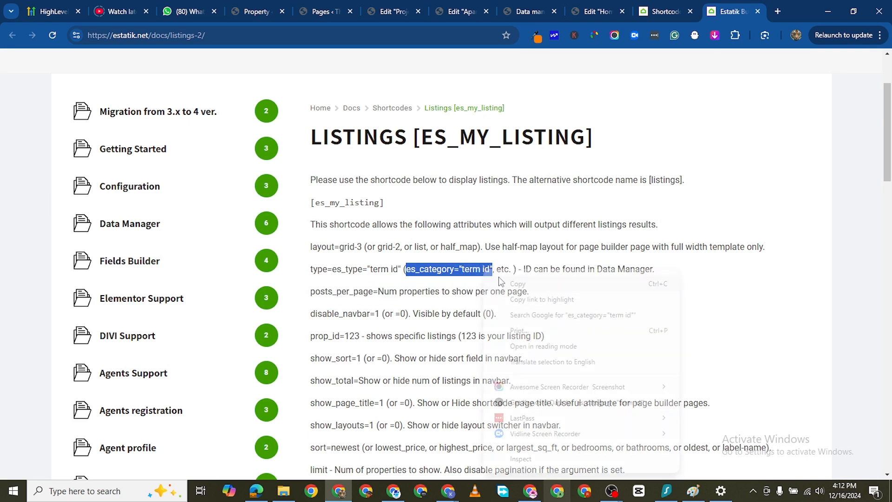
{"action": "left_click", "coordinate": [515, 283]}
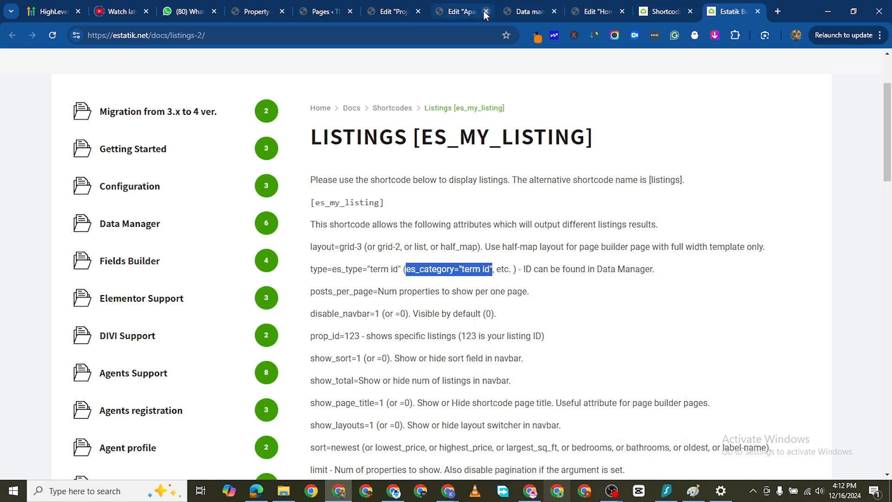
- Replace es_type="76" in the For Rent page's listings shortcode with the copied es_category="term id" attribute
{"action": "left_click", "coordinate": [383, 12]}
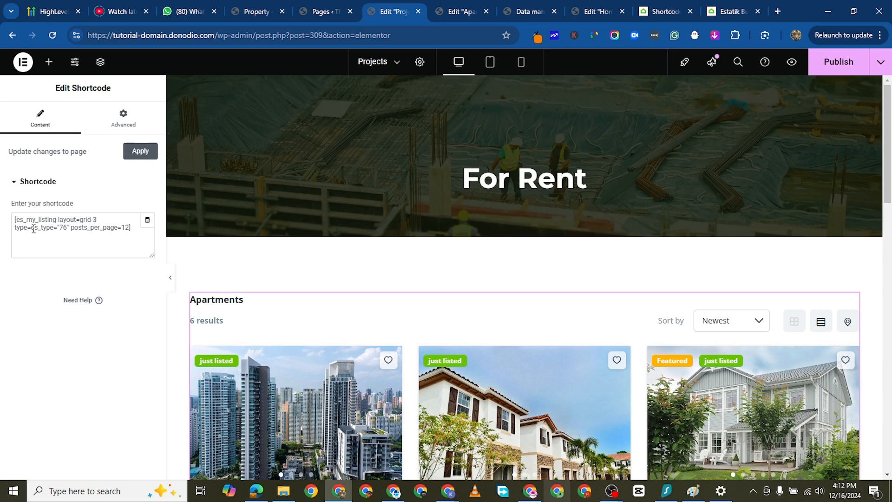
{"action": "left_click_drag", "start_coordinate": [32, 227], "coordinate": [43, 229]}
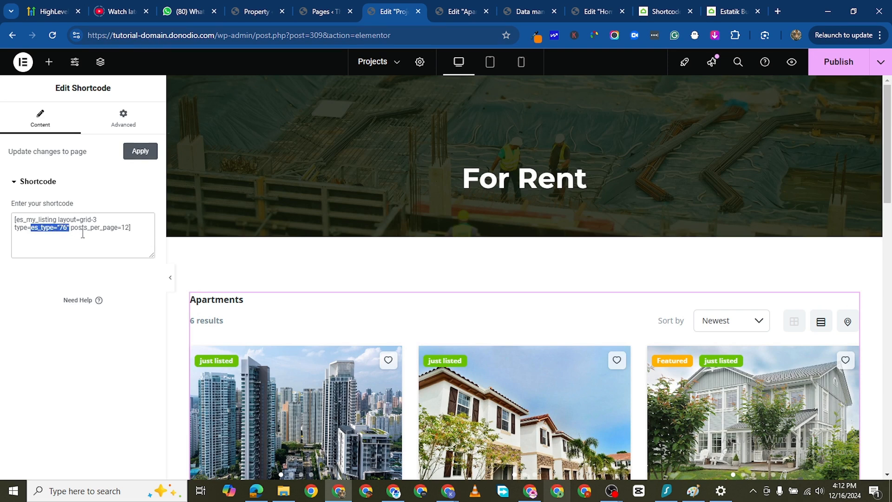
{"action": "key", "text": "ctrl+v"}
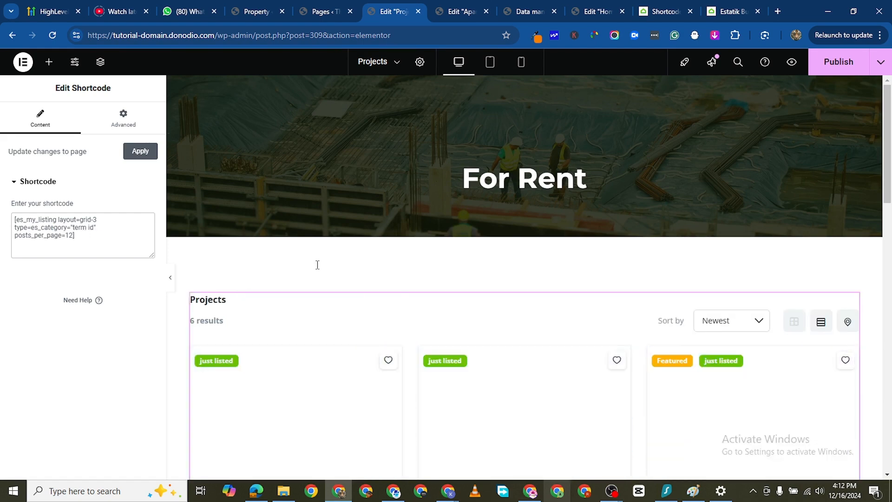
{"action": "scroll", "coordinate": [432, 387], "scroll_direction": "down", "scroll_amount": 2}
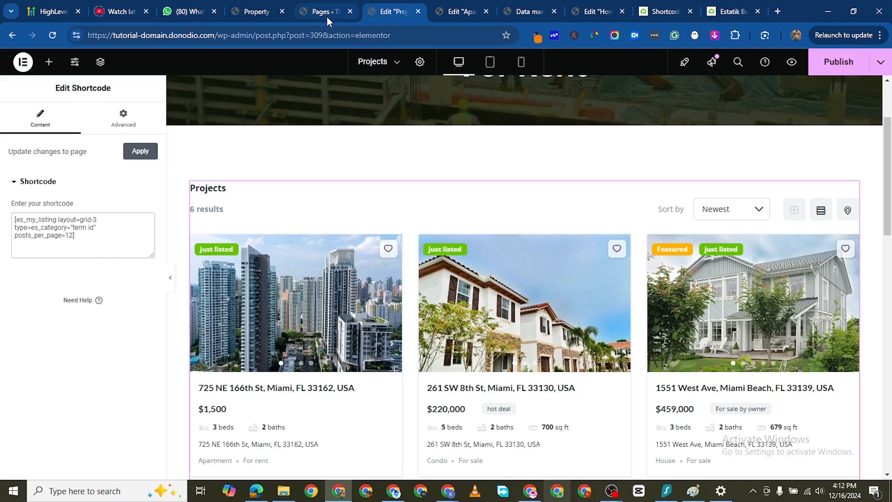
- Look up the ID of the For rent category in Estatik's Data manager
{"action": "left_click", "coordinate": [261, 15]}
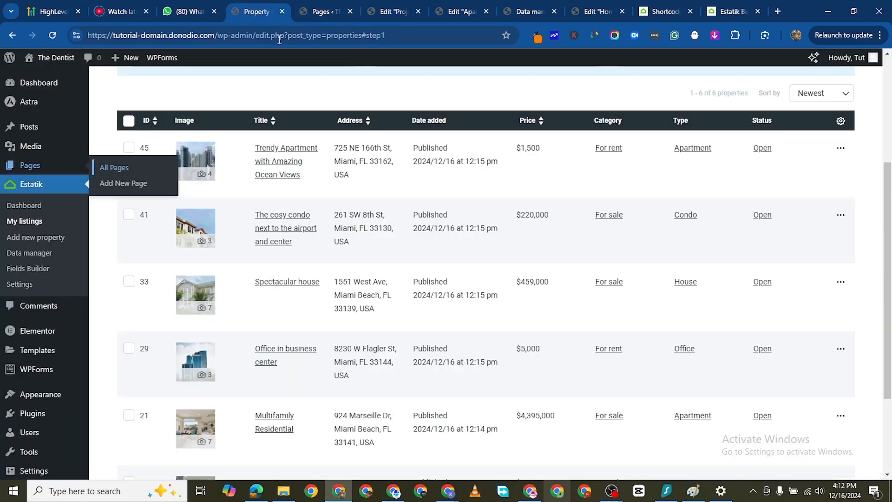
{"action": "left_click", "coordinate": [30, 254]}
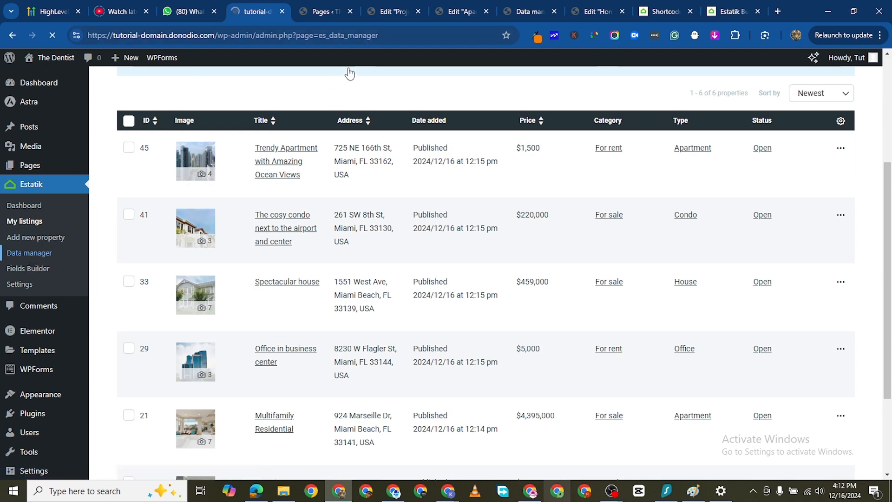
{"action": "left_click", "coordinate": [515, 15]}
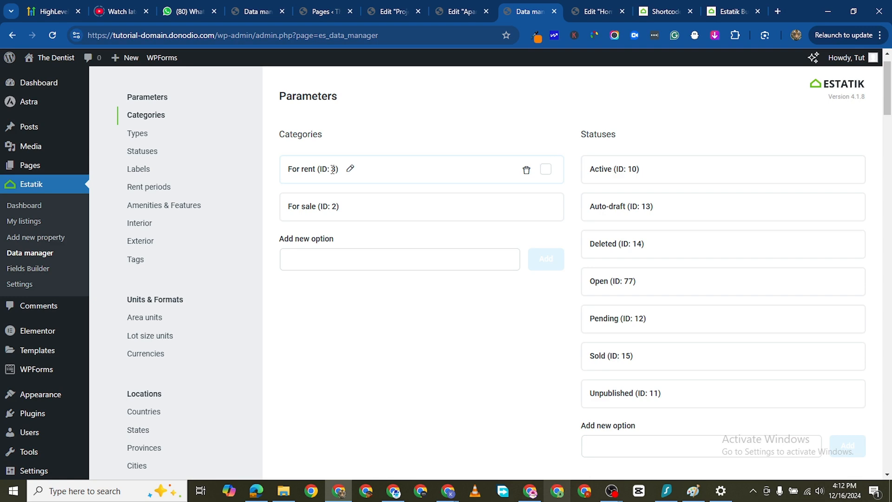
- Set the es_category value in the For Rent listings shortcode to "3" and publish the page
{"action": "left_click", "coordinate": [391, 12]}
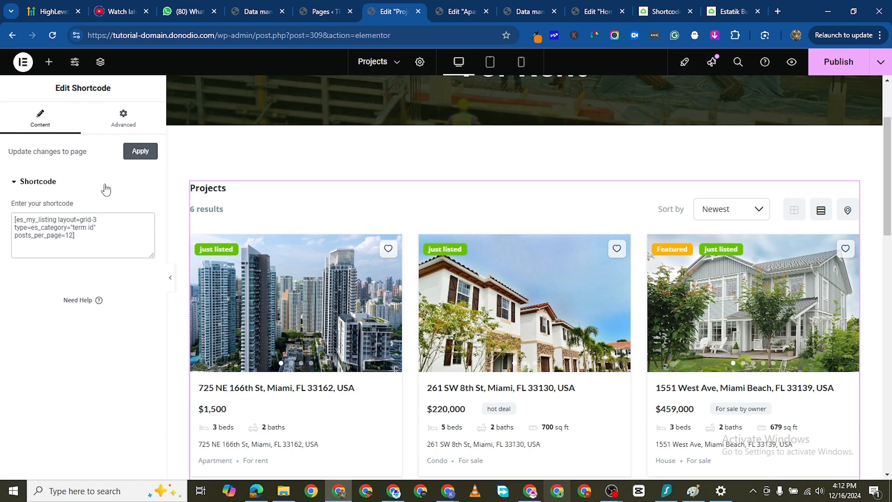
{"action": "key", "text": "BackSpace"}
{"action": "key", "text": "BackSpace"}
{"action": "key", "text": "BackSpace"}
{"action": "key", "text": "BackSpace"}
{"action": "key", "text": "BackSpace"}
{"action": "key", "text": "BackSpace"}
{"action": "key", "text": "BackSpace"}
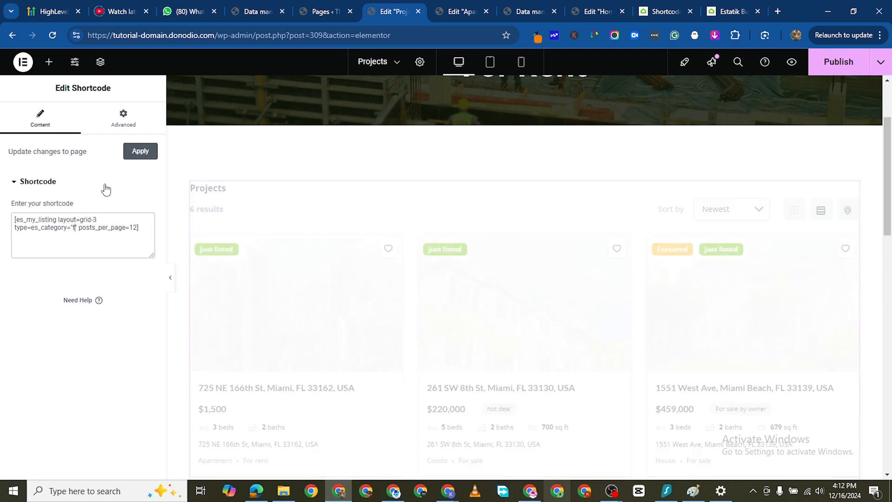
{"action": "type", "text": "3"}
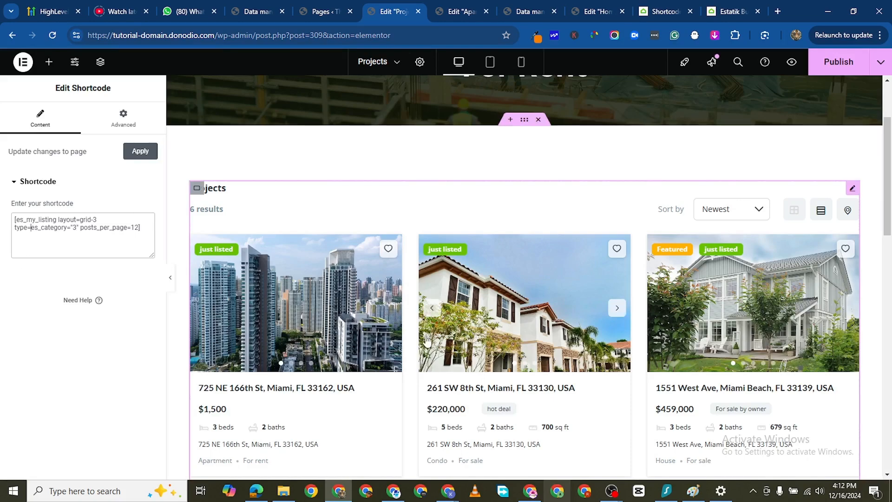
{"action": "scroll", "coordinate": [448, 319], "scroll_direction": "down", "scroll_amount": 2}
{"action": "scroll", "coordinate": [363, 196], "scroll_direction": "up", "scroll_amount": 1}
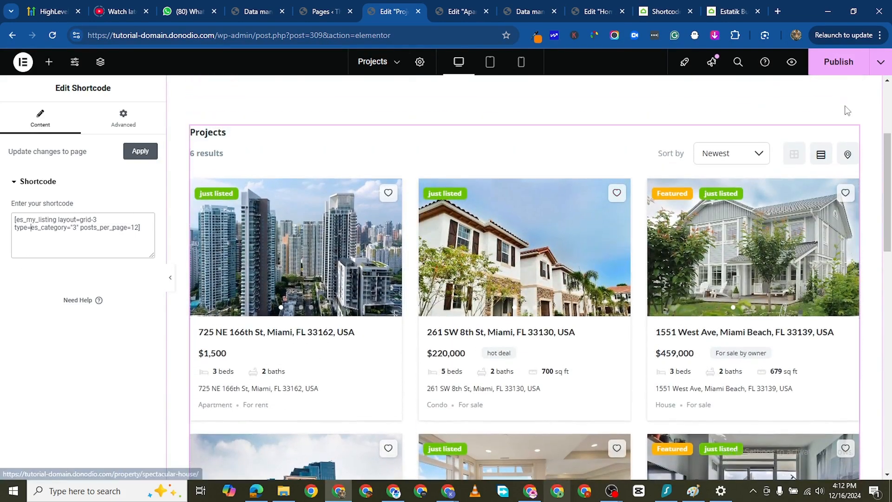
{"action": "left_click", "coordinate": [854, 68]}
{"action": "scroll", "coordinate": [474, 84], "scroll_direction": "up", "scroll_amount": 2}
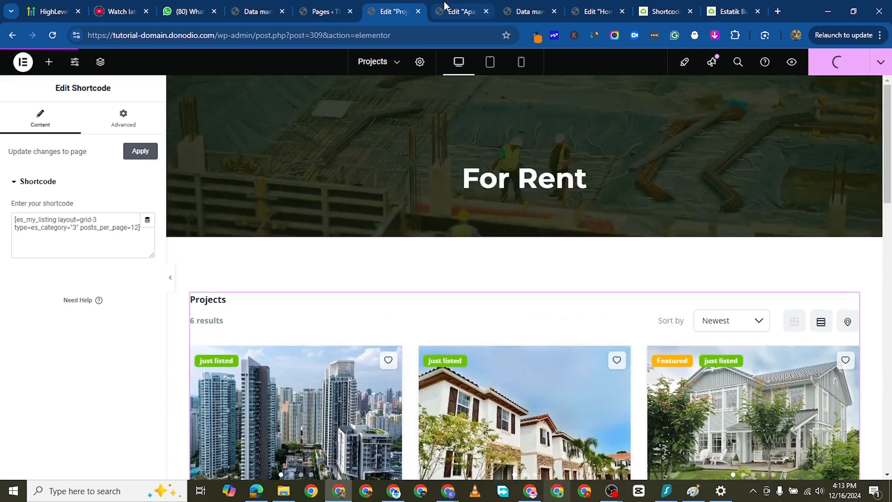
- Close the Elementor editor of the Home page
{"action": "left_click", "coordinate": [530, 13]}
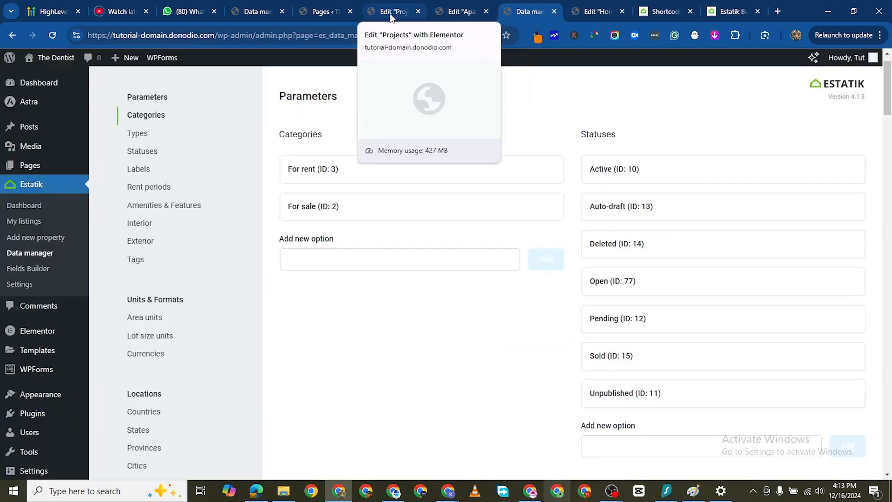
{"action": "left_click", "coordinate": [586, 12]}
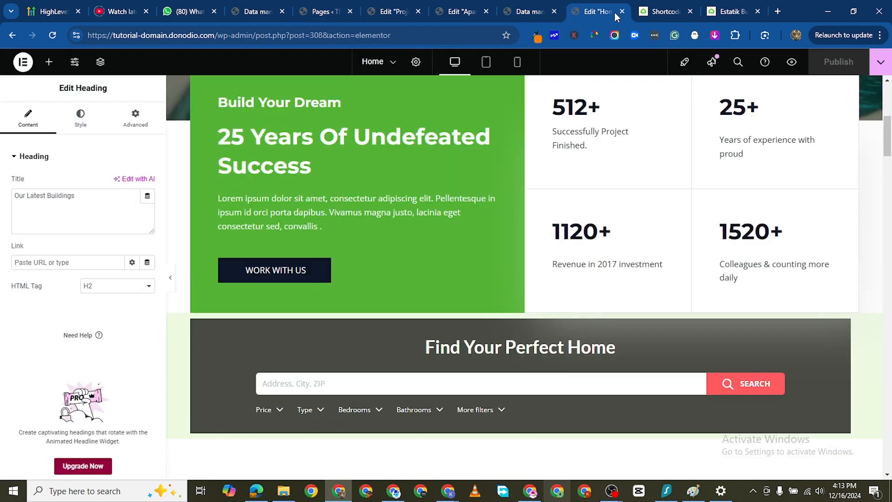
{"action": "left_click", "coordinate": [622, 12]}
{"action": "scroll", "coordinate": [122, 79], "scroll_direction": "up", "scroll_amount": 2}
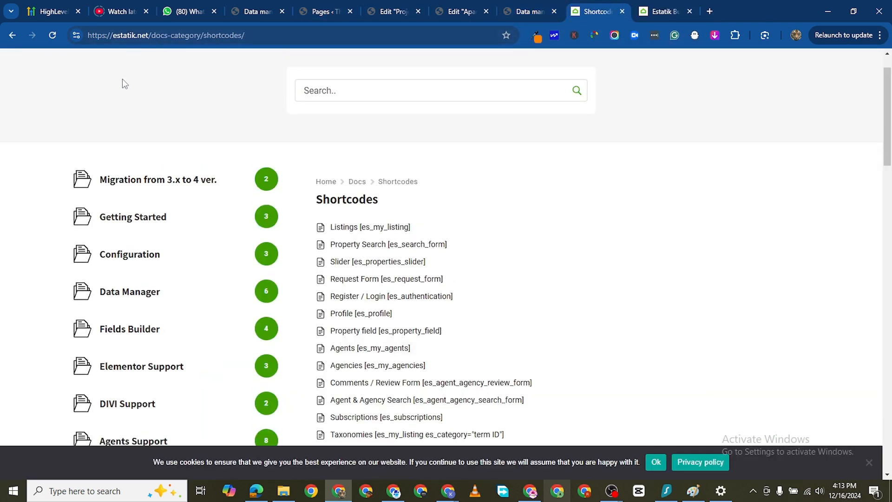
- Open the live site in a new browser tab and view the "Trendy Apartment with Amazing Ocean Views" listing from the Grid layout page
{"action": "left_click", "coordinate": [539, 13]}
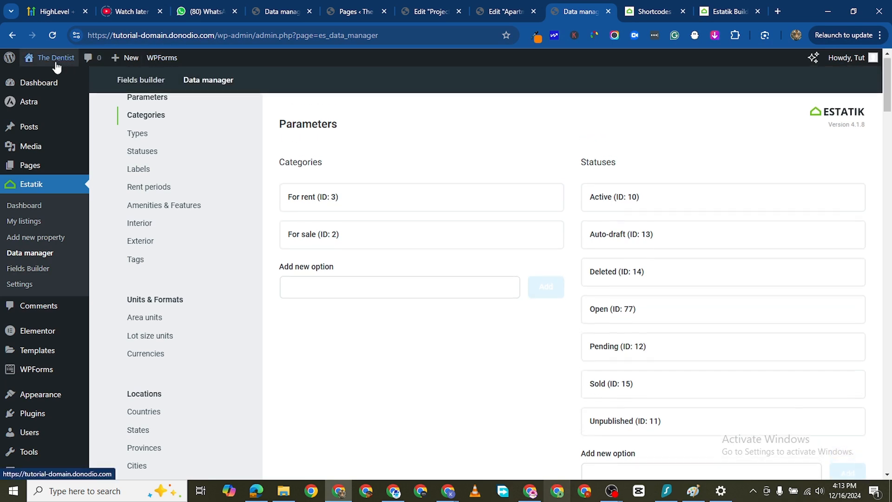
{"action": "mouse_move", "coordinate": [52, 57]}
{"action": "right_click", "coordinate": [61, 77]}
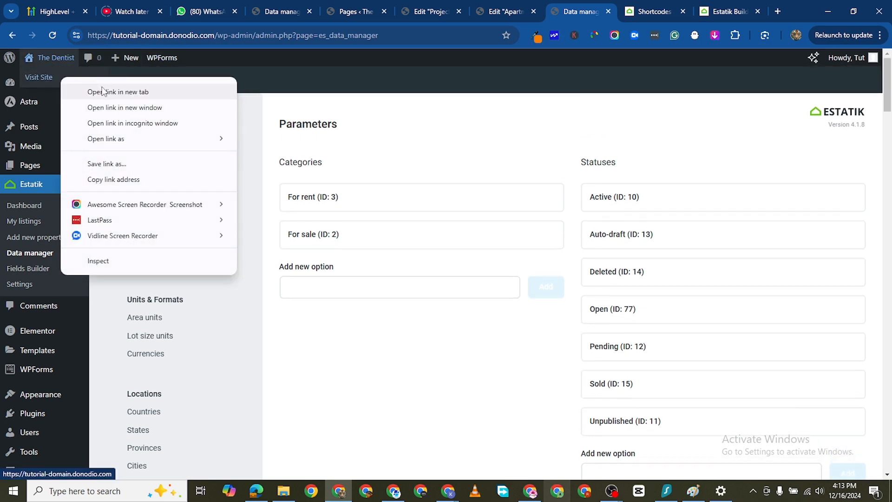
{"action": "left_click", "coordinate": [118, 91]}
{"action": "left_click", "coordinate": [592, 12]}
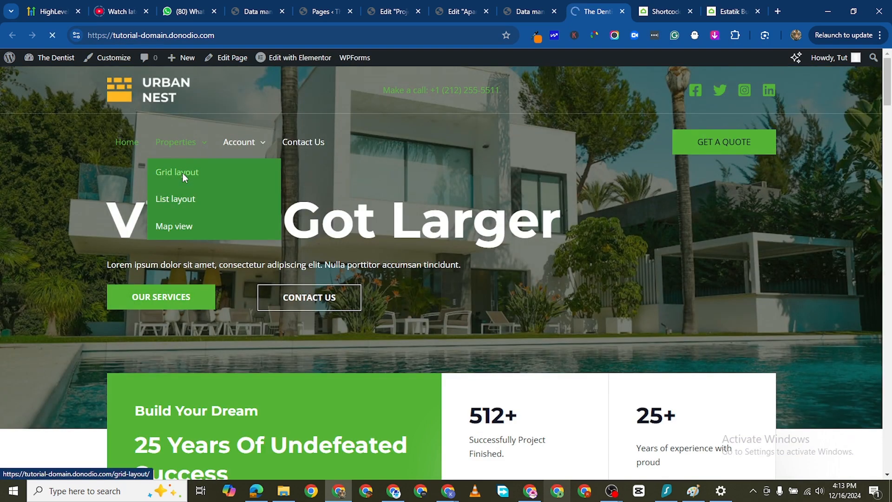
{"action": "left_click", "coordinate": [183, 173]}
{"action": "scroll", "coordinate": [230, 292], "scroll_direction": "down", "scroll_amount": 3}
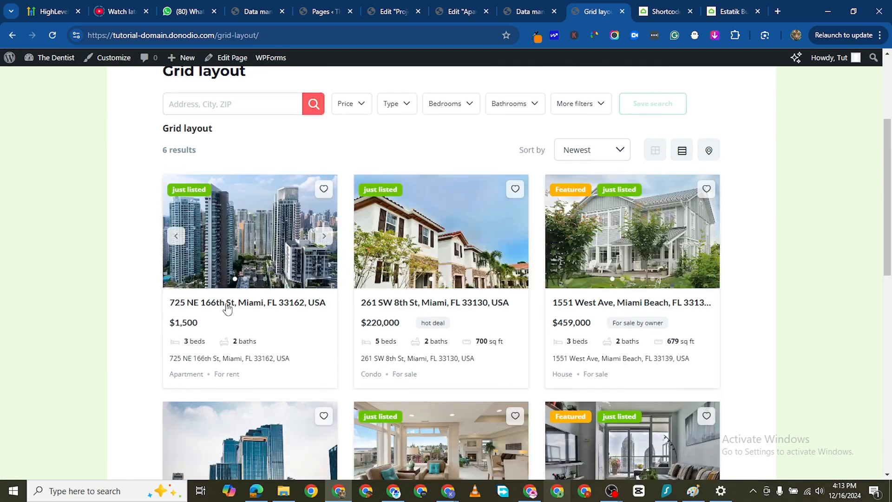
{"action": "left_click", "coordinate": [264, 180]}
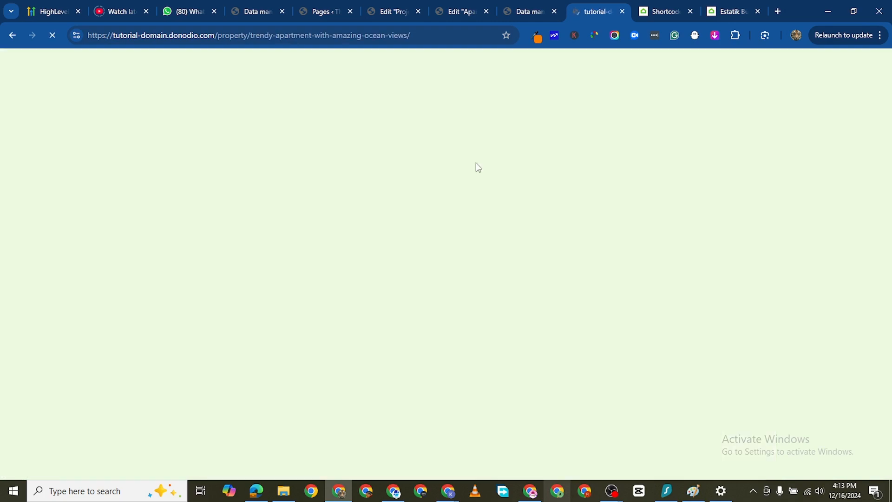
- Examine the listing's gallery, Basics, Description, Location and agent form sections, and expand the full list of amenities and features
{"action": "scroll", "coordinate": [488, 233], "scroll_direction": "down", "scroll_amount": 6}
{"action": "scroll", "coordinate": [471, 248], "scroll_direction": "down", "scroll_amount": 5}
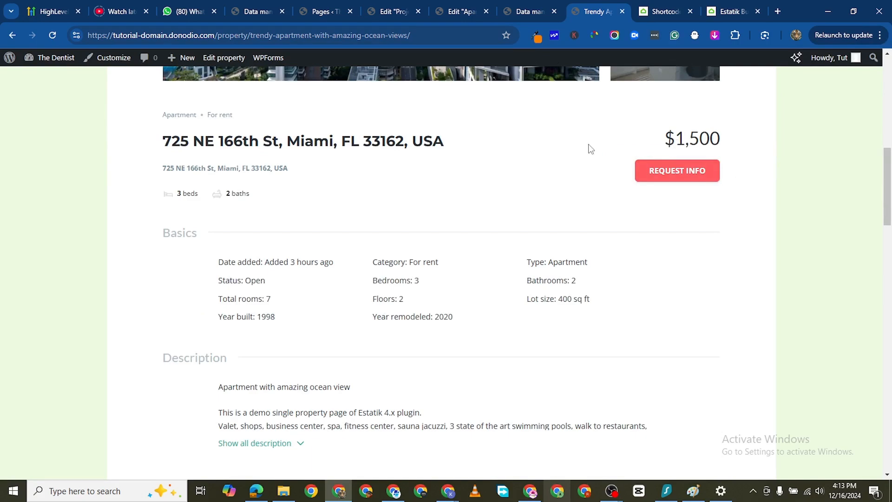
{"action": "scroll", "coordinate": [521, 205], "scroll_direction": "up", "scroll_amount": 10}
{"action": "scroll", "coordinate": [531, 316], "scroll_direction": "down", "scroll_amount": 2}
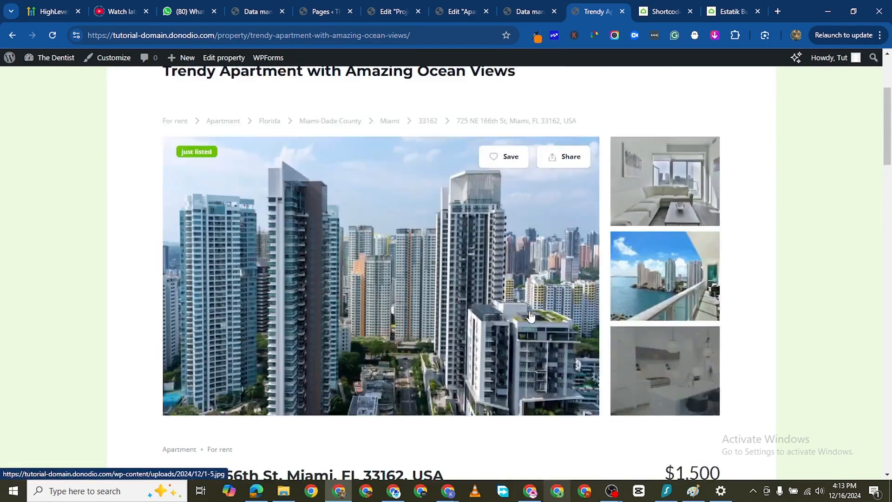
{"action": "scroll", "coordinate": [328, 233], "scroll_direction": "down", "scroll_amount": 8}
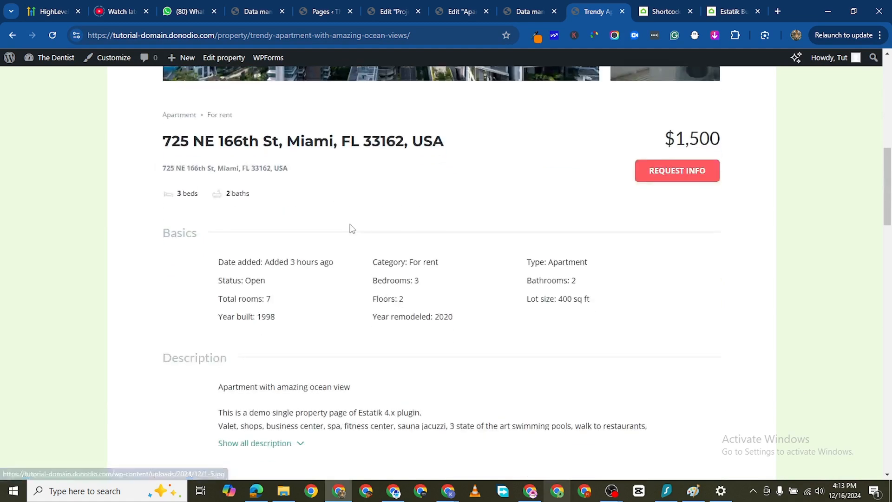
{"action": "scroll", "coordinate": [380, 262], "scroll_direction": "down", "scroll_amount": 10}
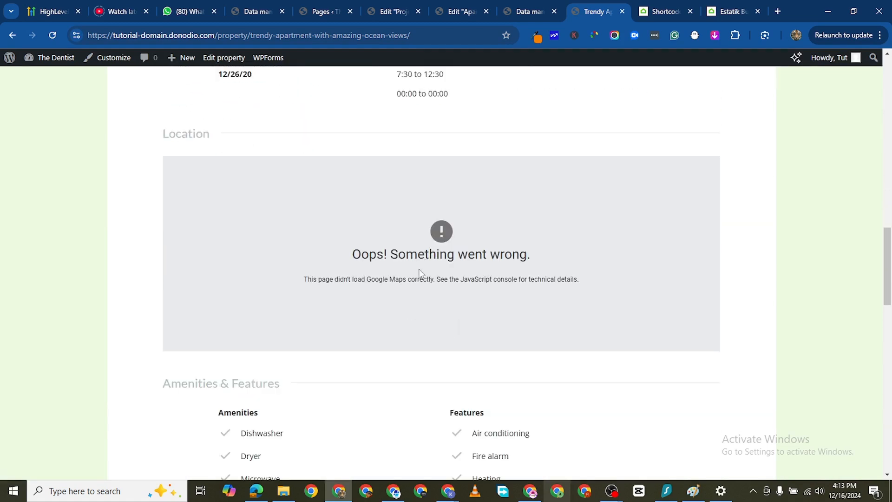
{"action": "scroll", "coordinate": [351, 210], "scroll_direction": "down", "scroll_amount": 1}
{"action": "scroll", "coordinate": [504, 206], "scroll_direction": "up", "scroll_amount": 4}
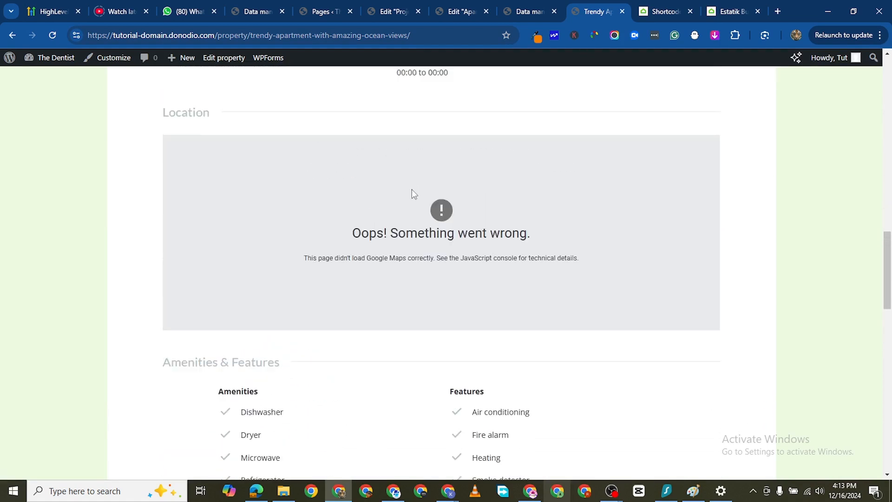
{"action": "scroll", "coordinate": [407, 254], "scroll_direction": "down", "scroll_amount": 4}
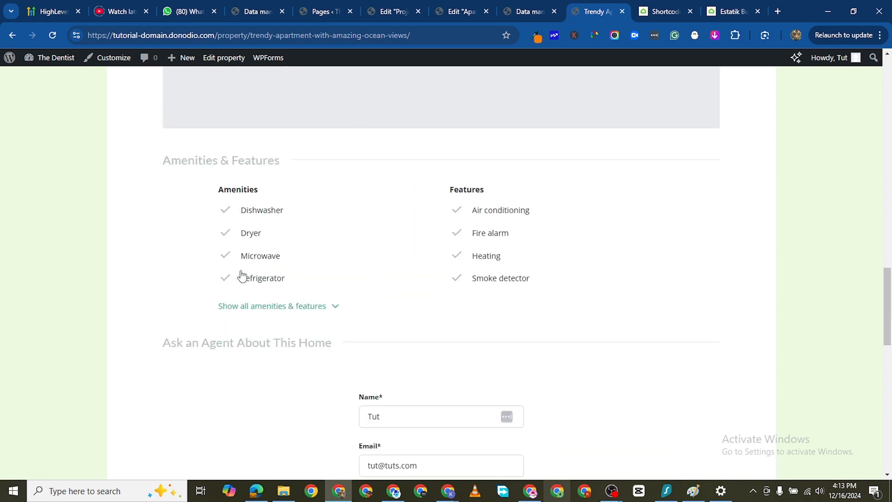
{"action": "left_click", "coordinate": [336, 306]}
{"action": "scroll", "coordinate": [353, 325], "scroll_direction": "down", "scroll_amount": 4}
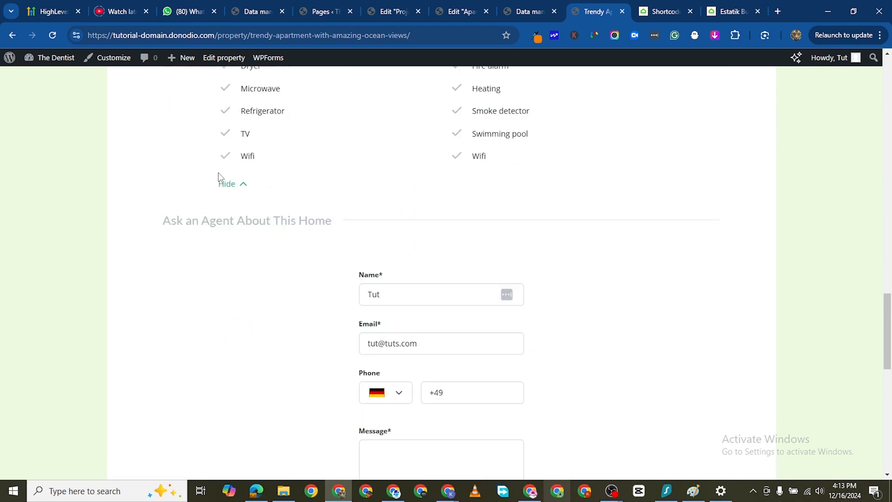
- Return to the WordPress admin and open Estatik's Fields Builder
{"action": "left_click", "coordinate": [530, 13]}
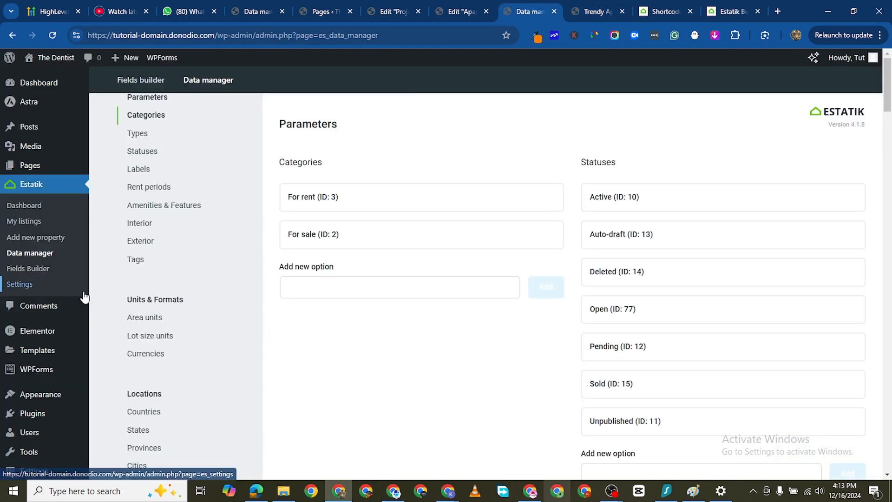
{"action": "left_click", "coordinate": [37, 268]}
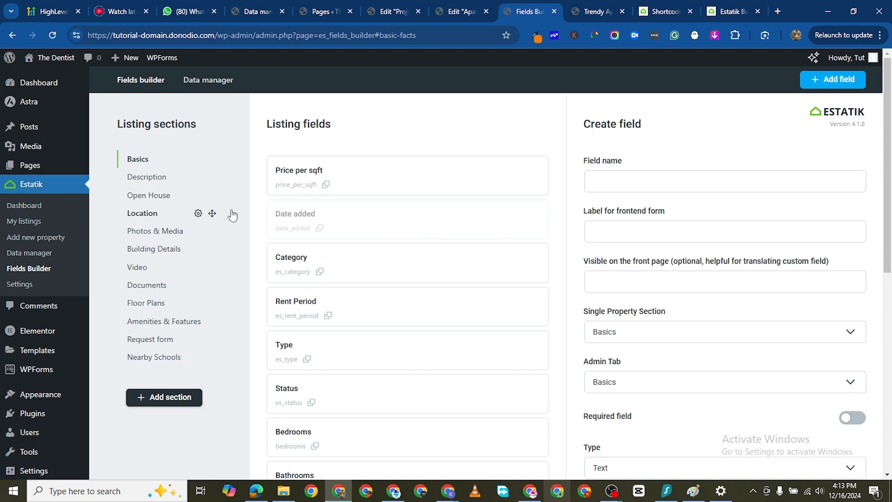
- Review the live property page's sections from the gallery and Basics down to the agent request form
{"action": "left_click", "coordinate": [594, 12]}
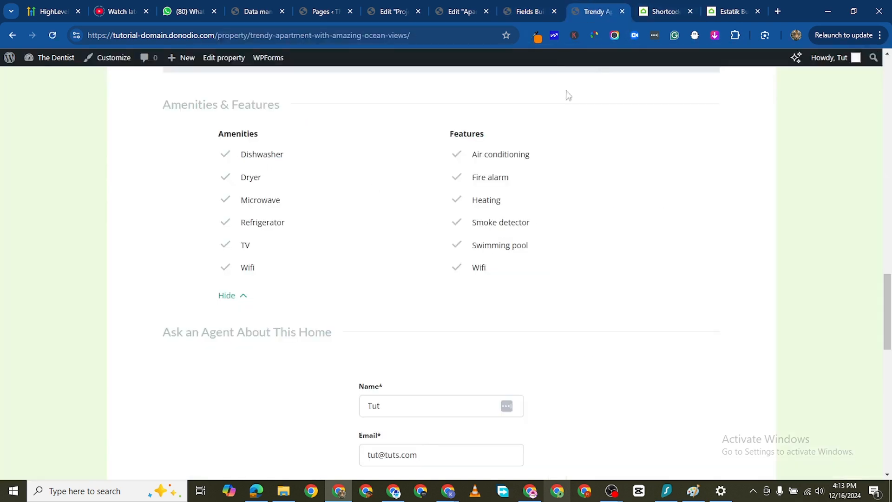
{"action": "scroll", "coordinate": [255, 168], "scroll_direction": "up", "scroll_amount": 7}
{"action": "scroll", "coordinate": [327, 250], "scroll_direction": "up", "scroll_amount": 10}
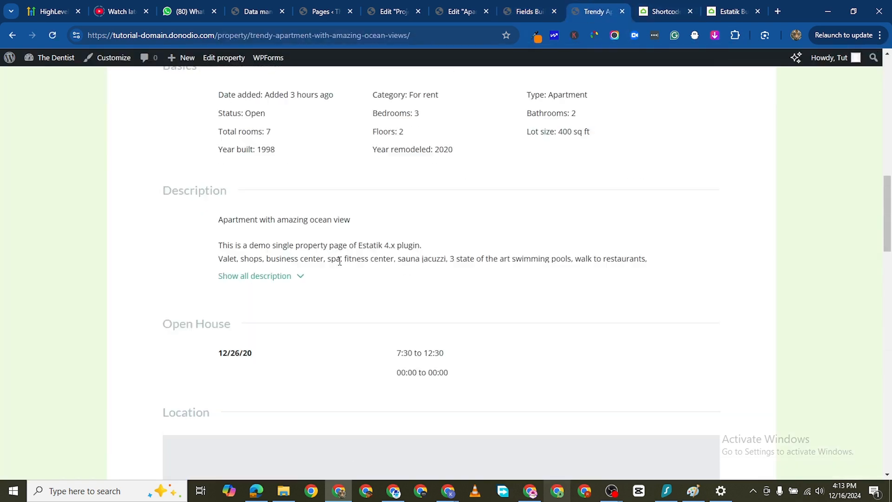
{"action": "scroll", "coordinate": [286, 284], "scroll_direction": "up", "scroll_amount": 2}
{"action": "scroll", "coordinate": [297, 291], "scroll_direction": "down", "scroll_amount": 1}
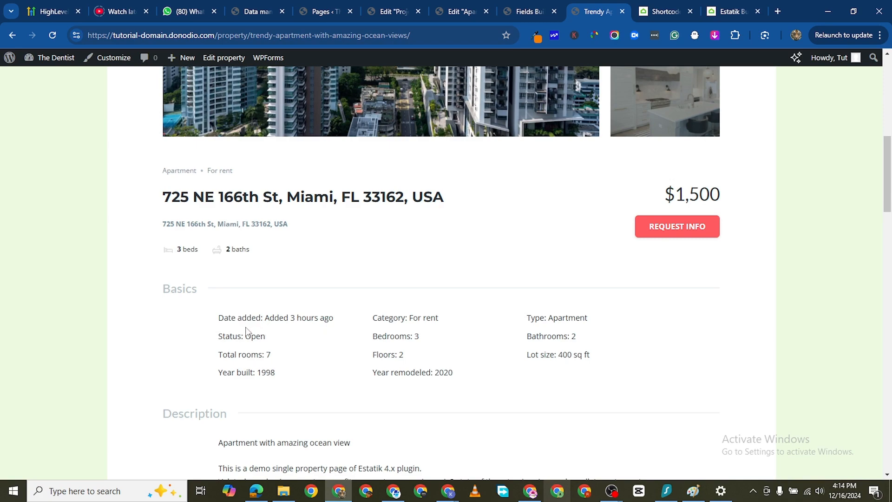
{"action": "scroll", "coordinate": [247, 331], "scroll_direction": "up", "scroll_amount": 5}
{"action": "scroll", "coordinate": [392, 293], "scroll_direction": "down", "scroll_amount": 13}
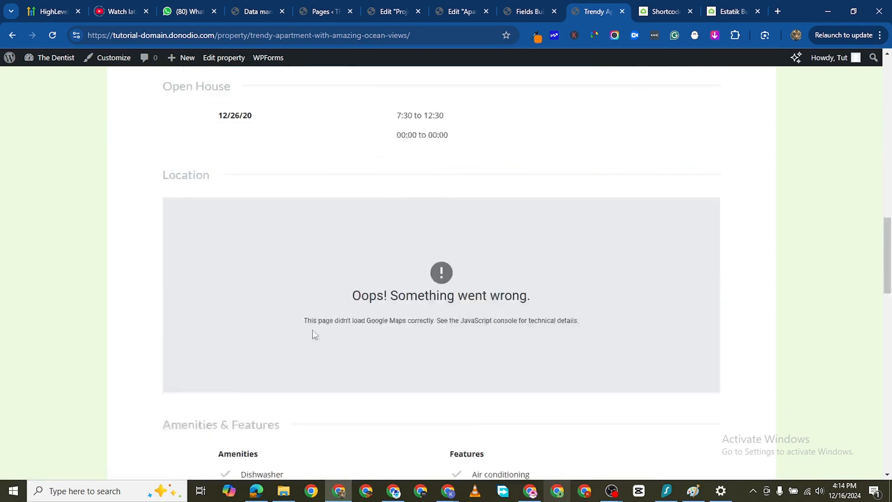
{"action": "scroll", "coordinate": [314, 334], "scroll_direction": "down", "scroll_amount": 15}
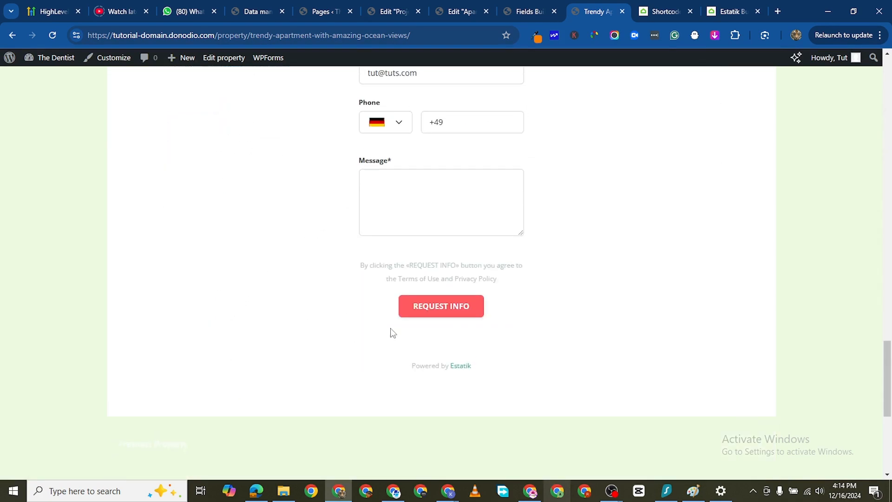
{"action": "scroll", "coordinate": [392, 333], "scroll_direction": "up", "scroll_amount": 20}
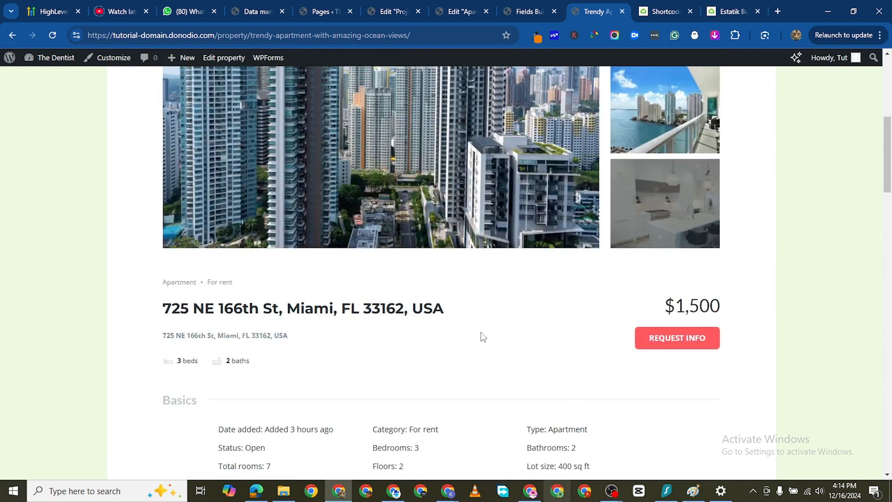
- Compare the first Basics fields in the Fields Builder with the Basics section of the live listing
{"action": "left_click", "coordinate": [529, 11]}
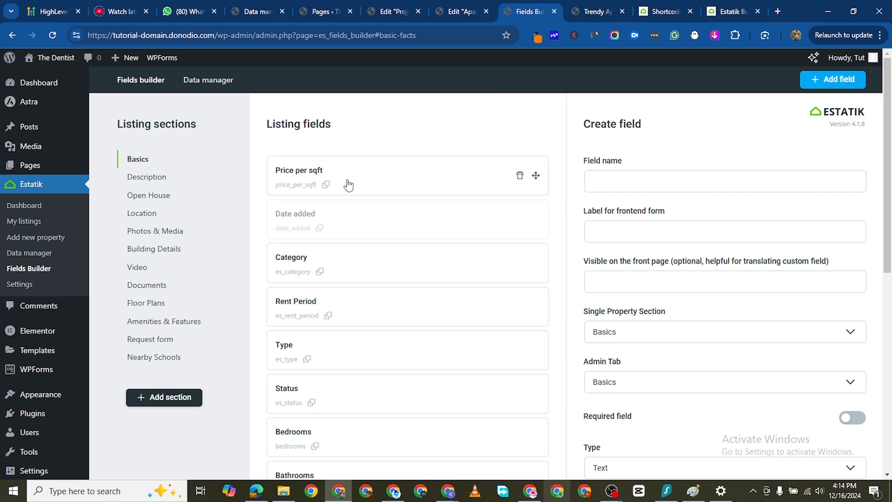
{"action": "scroll", "coordinate": [366, 273], "scroll_direction": "down", "scroll_amount": 1}
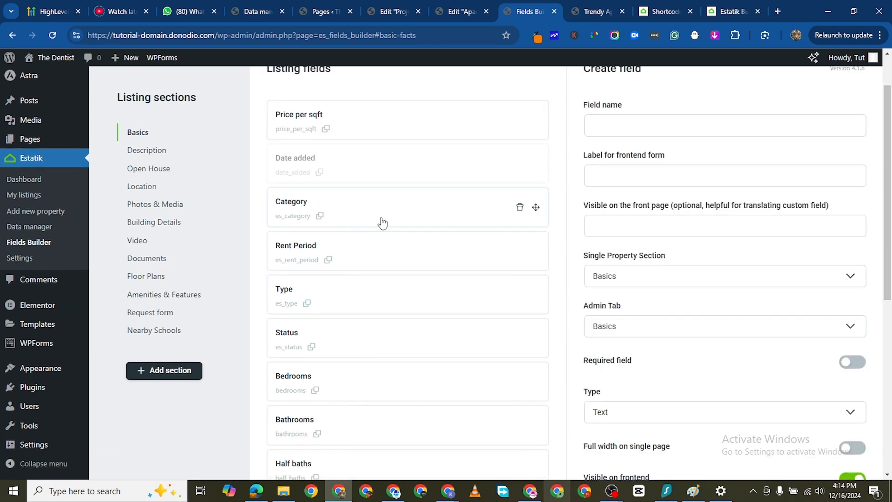
{"action": "key", "text": "ctrl+Tab"}
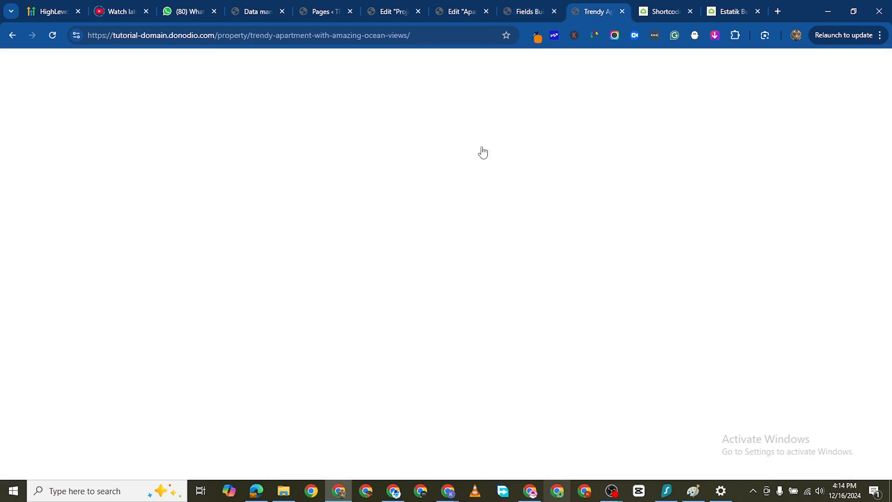
{"action": "scroll", "coordinate": [362, 344], "scroll_direction": "down", "scroll_amount": 3}
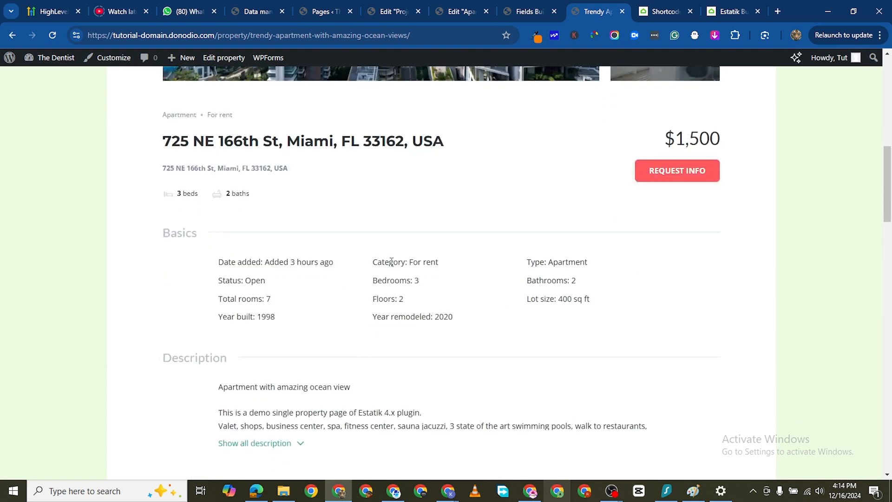
- Follow the listing's For rent category link, view the category's properties, and return to the property page
{"action": "left_click_drag", "start_coordinate": [377, 262], "coordinate": [404, 263]}
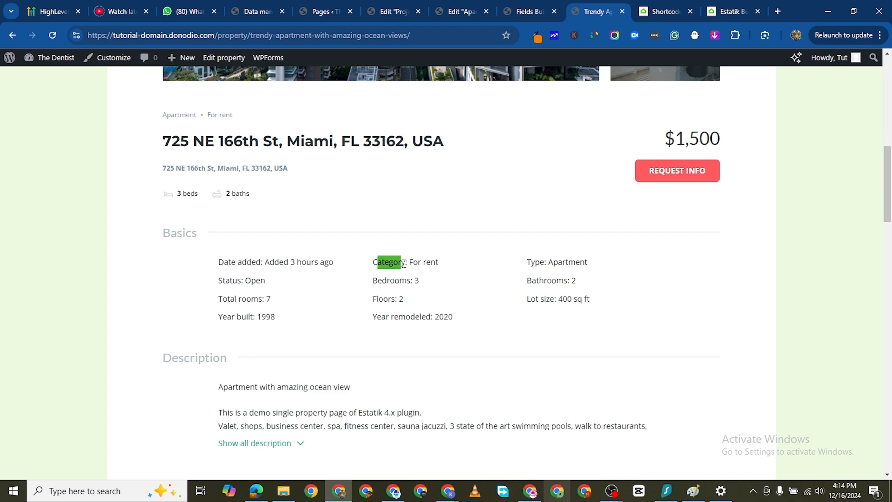
{"action": "left_click", "coordinate": [435, 263]}
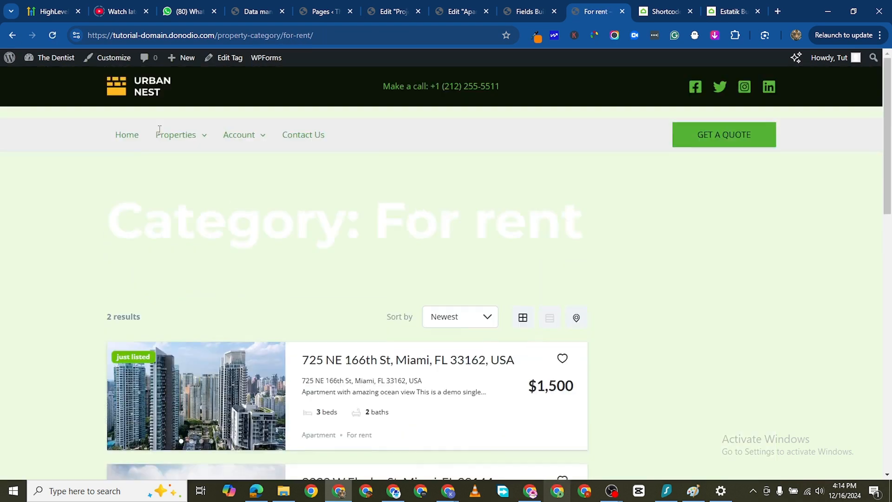
{"action": "scroll", "coordinate": [442, 225], "scroll_direction": "down", "scroll_amount": 2}
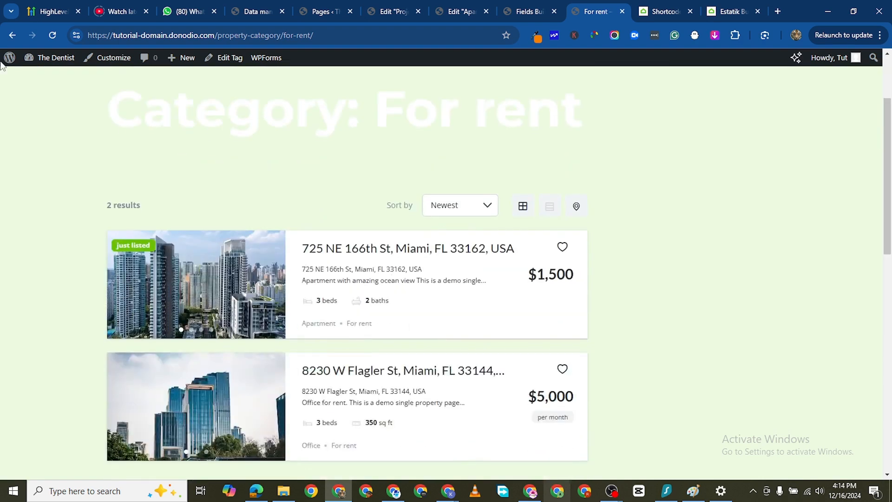
{"action": "left_click", "coordinate": [16, 40]}
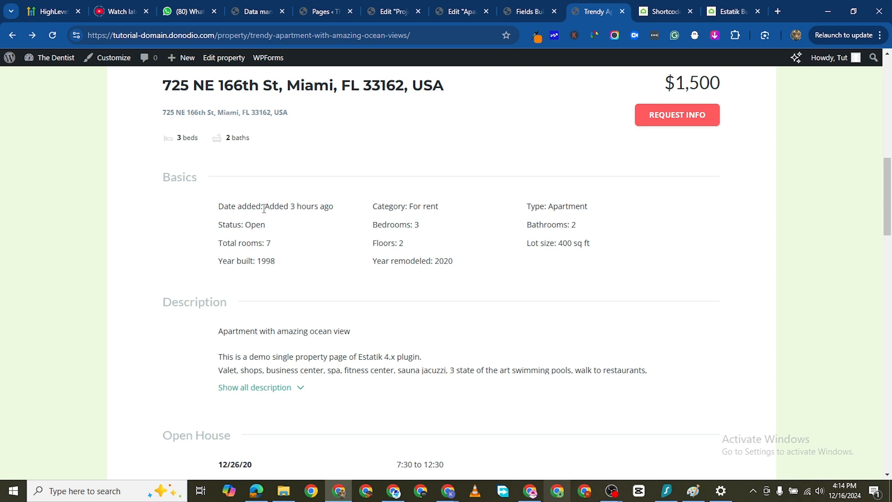
- Go through the complete list of Basics fields in the Fields Builder, from Price per sqft to Year remodeled
{"action": "scroll", "coordinate": [298, 228], "scroll_direction": "down", "scroll_amount": 1}
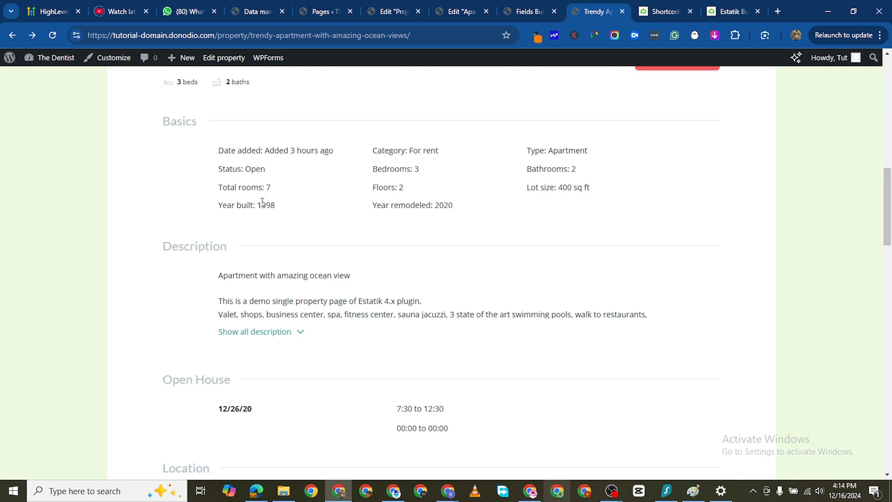
{"action": "left_click", "coordinate": [529, 12]}
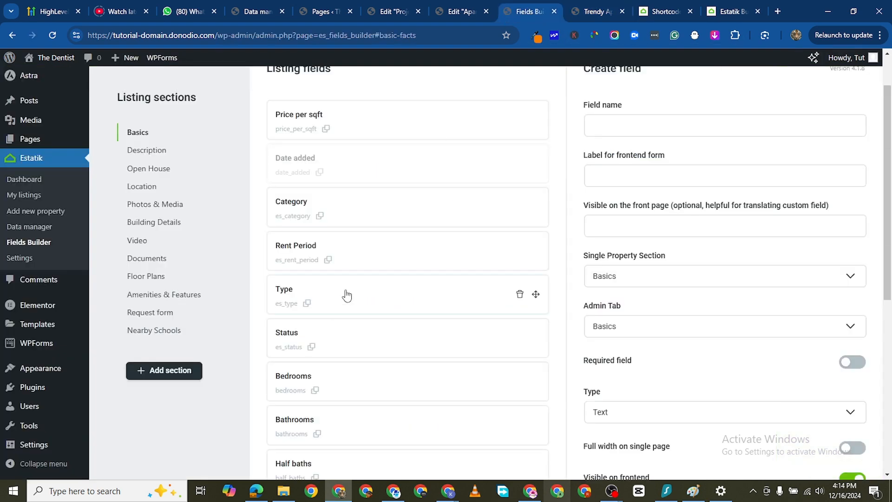
{"action": "scroll", "coordinate": [344, 297], "scroll_direction": "down", "scroll_amount": 1}
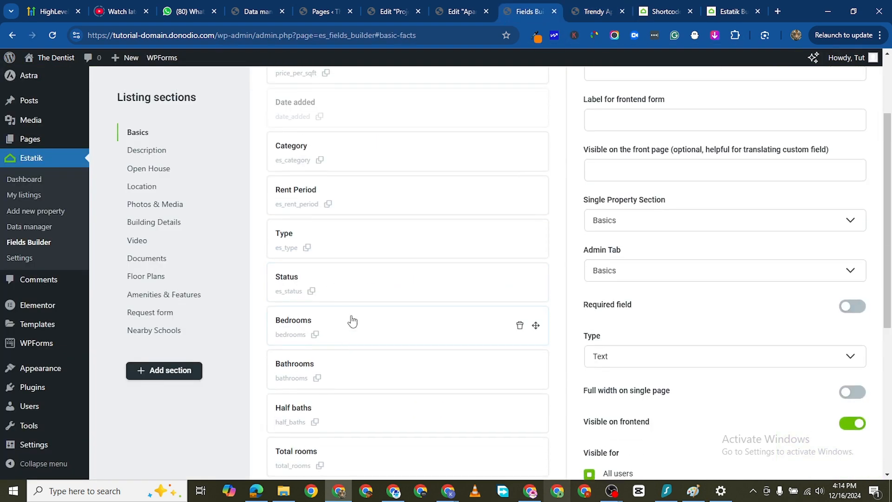
{"action": "scroll", "coordinate": [355, 346], "scroll_direction": "down", "scroll_amount": 1}
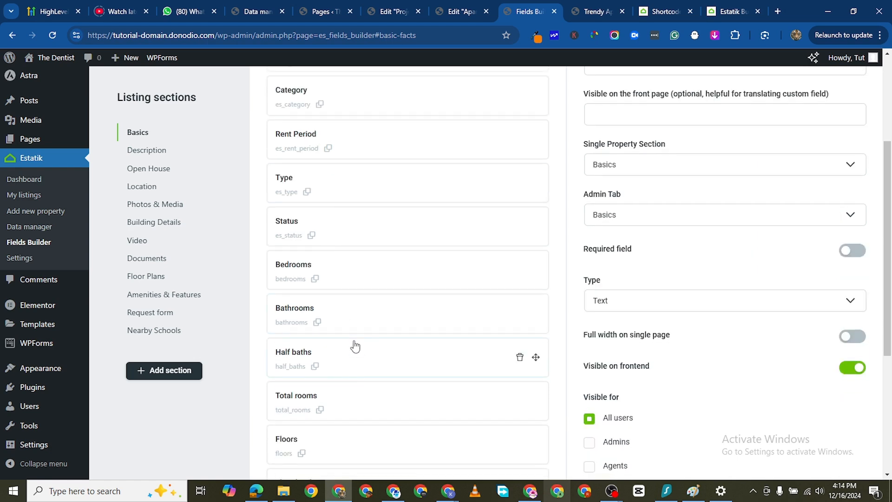
{"action": "scroll", "coordinate": [363, 353], "scroll_direction": "down", "scroll_amount": 1}
{"action": "scroll", "coordinate": [353, 337], "scroll_direction": "down", "scroll_amount": 3}
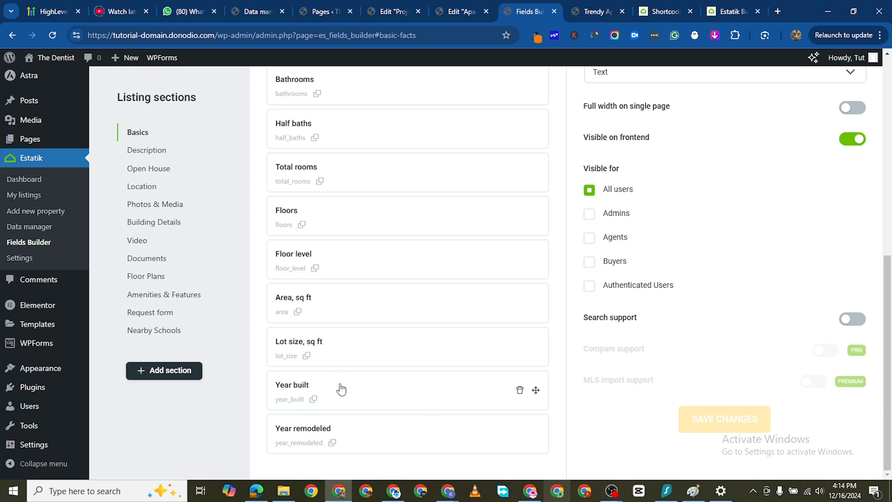
- Recheck the live listing's Basics section, and examine the Basics fields and the Create field form in the Fields Builder
{"action": "left_click", "coordinate": [589, 12]}
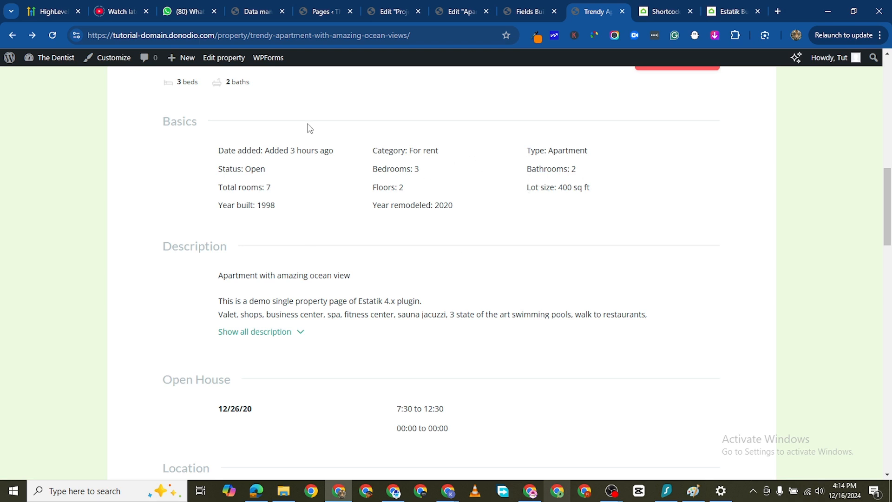
{"action": "left_click", "coordinate": [511, 16]}
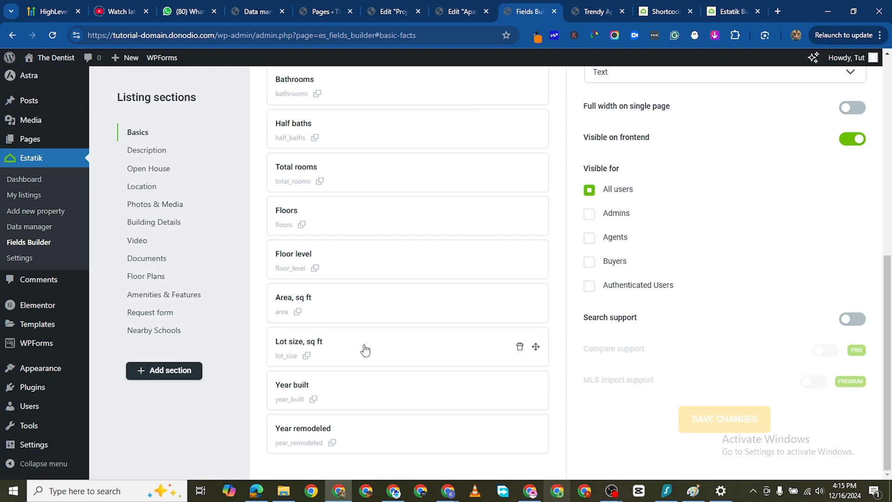
{"action": "scroll", "coordinate": [561, 278], "scroll_direction": "up", "scroll_amount": 3}
{"action": "scroll", "coordinate": [560, 277], "scroll_direction": "up", "scroll_amount": 5}
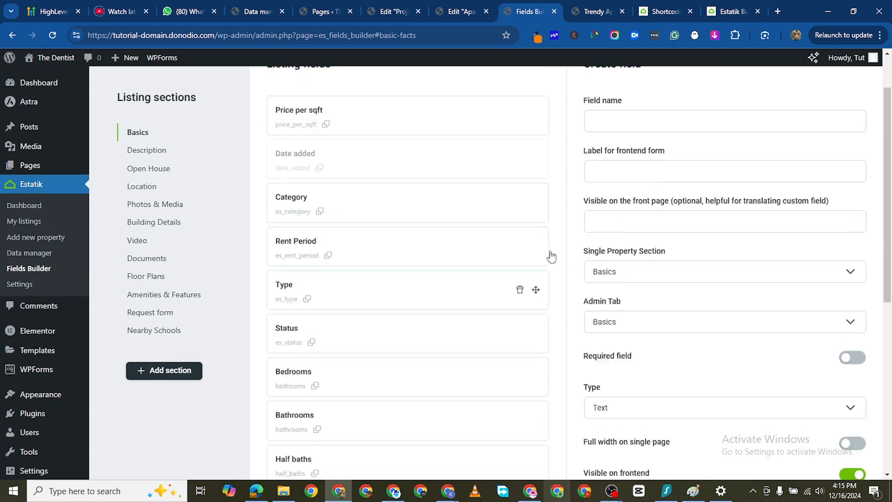
{"action": "scroll", "coordinate": [394, 261], "scroll_direction": "down", "scroll_amount": 6}
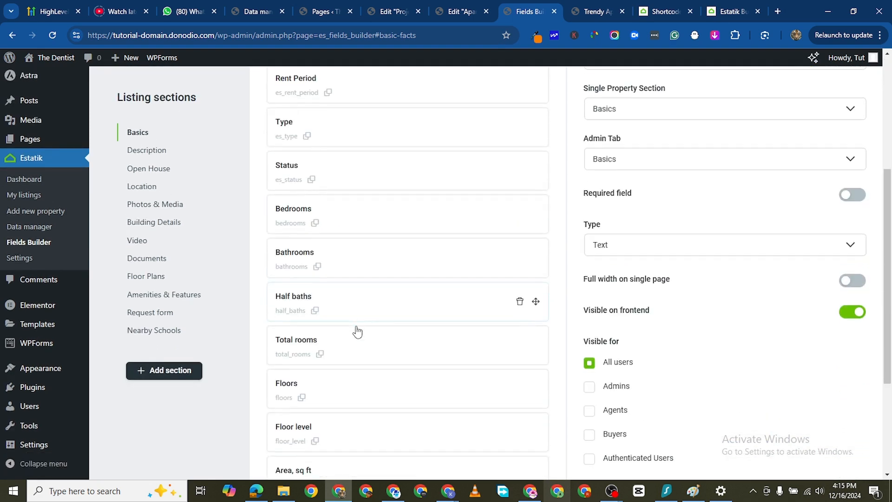
{"action": "scroll", "coordinate": [321, 363], "scroll_direction": "down", "scroll_amount": 3}
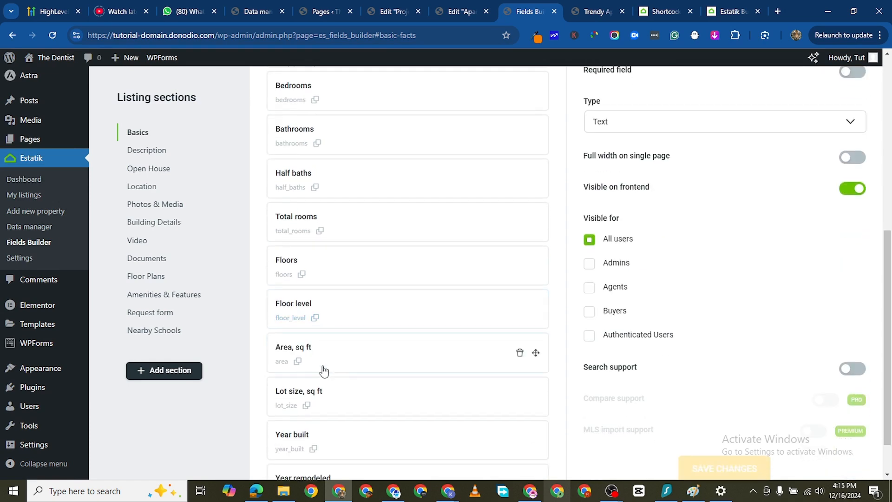
{"action": "scroll", "coordinate": [480, 277], "scroll_direction": "up", "scroll_amount": 7}
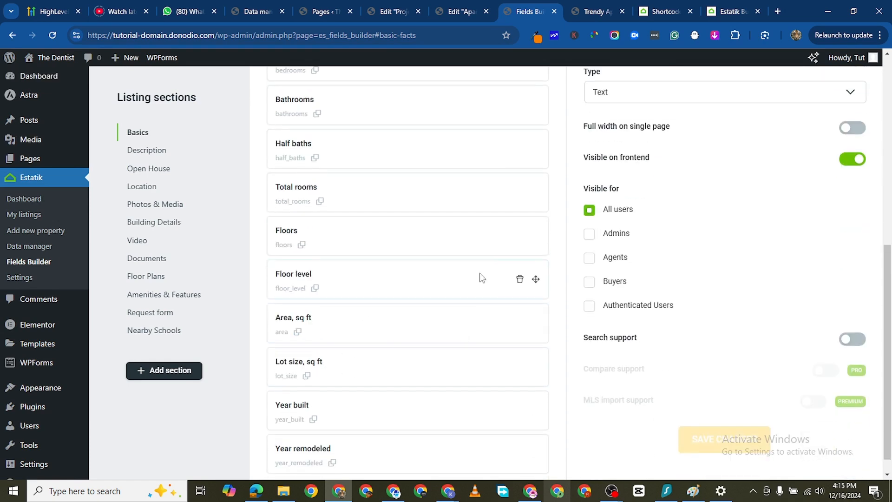
{"action": "scroll", "coordinate": [465, 242], "scroll_direction": "up", "scroll_amount": 2}
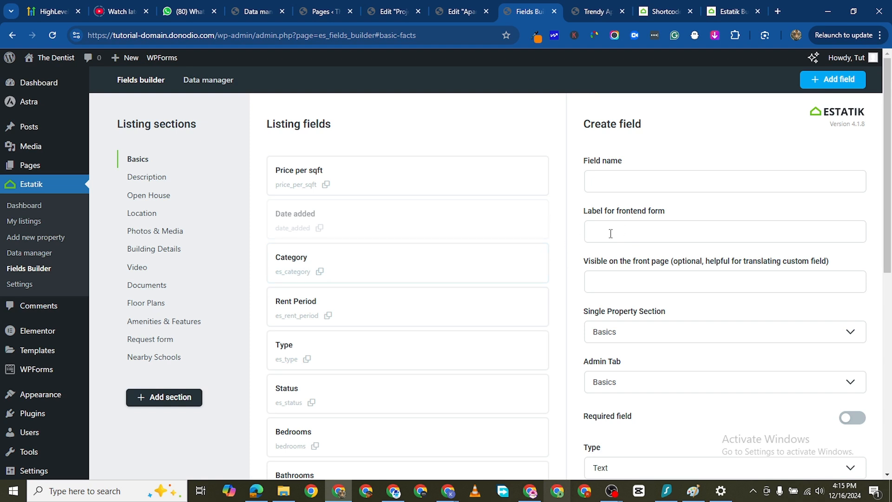
- View the Amenities & Features section of the live property page
{"action": "key", "text": "ctrl+Tab"}
{"action": "scroll", "coordinate": [410, 288], "scroll_direction": "down", "scroll_amount": 10}
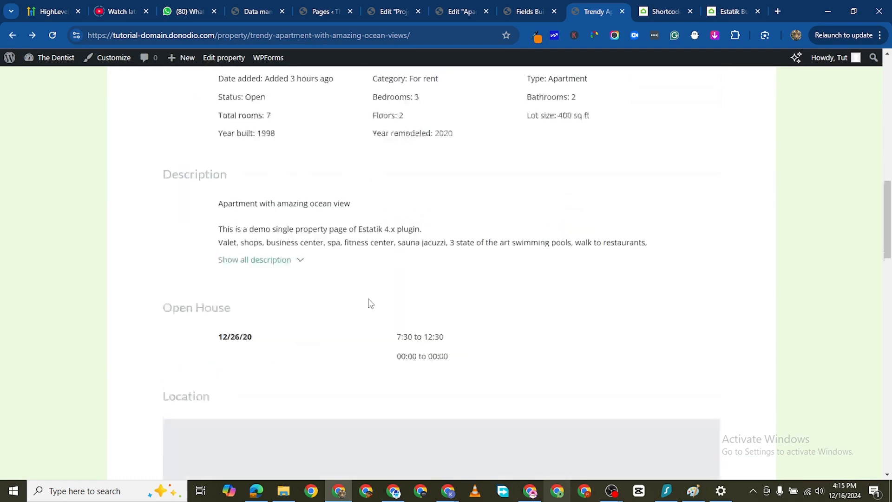
{"action": "scroll", "coordinate": [378, 328], "scroll_direction": "up", "scroll_amount": 2}
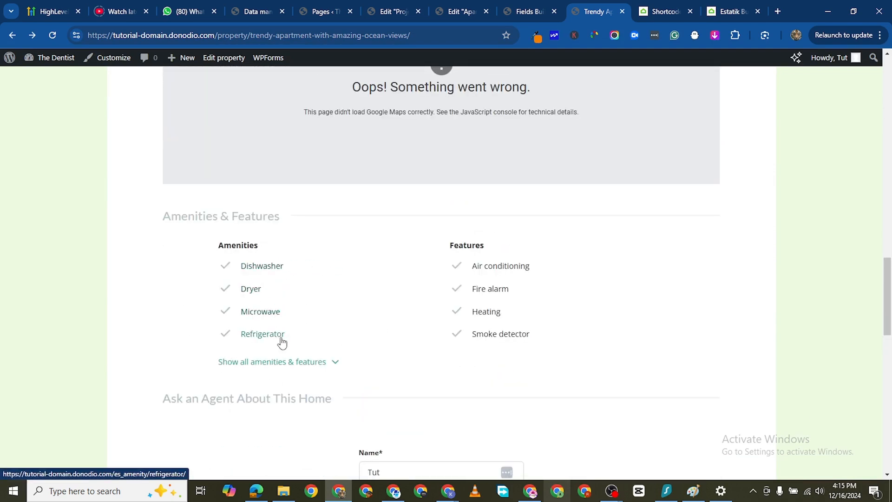
- Open the Amenities field from the Amenities & Features section of the Fields Builder for editing
{"action": "left_click", "coordinate": [523, 15]}
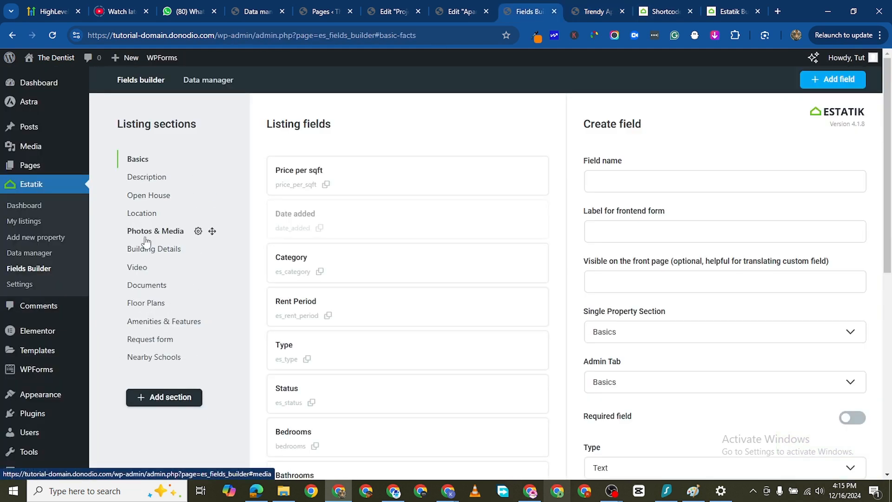
{"action": "left_click", "coordinate": [153, 325]}
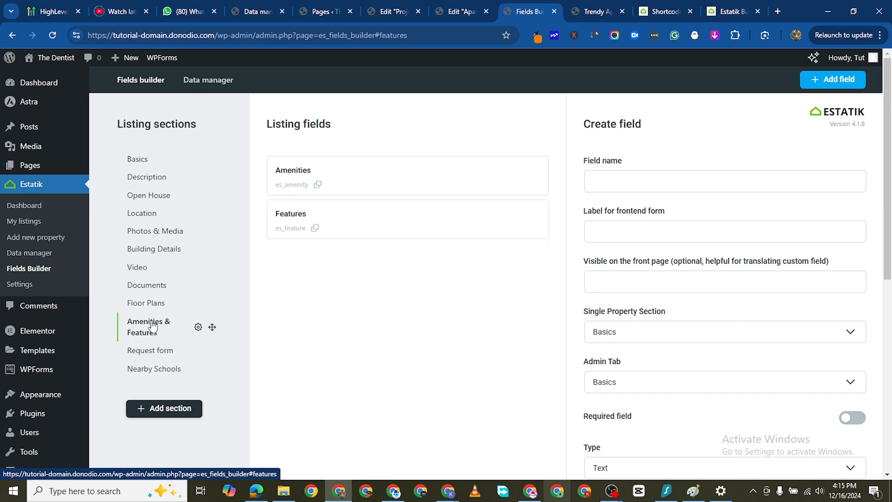
{"action": "left_click", "coordinate": [293, 176]}
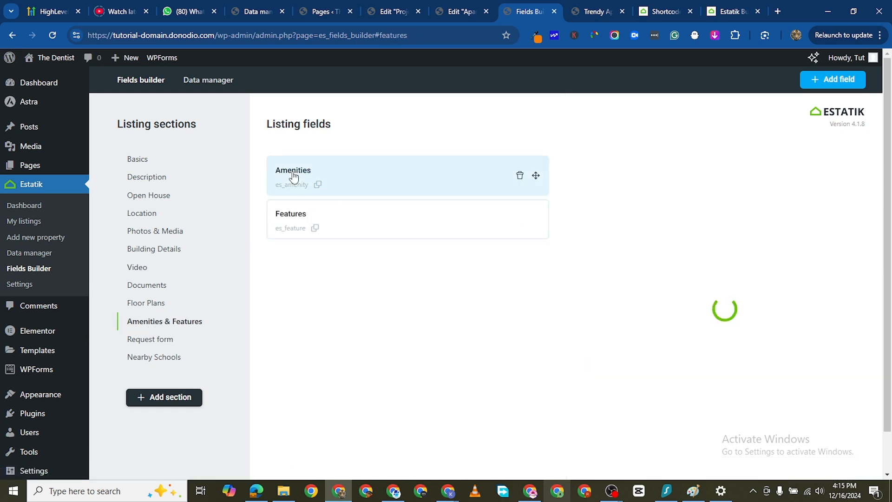
- Add "Equipped Kitchen" as a new option after Wifi in the Amenities field
{"action": "scroll", "coordinate": [642, 185], "scroll_direction": "down", "scroll_amount": 6}
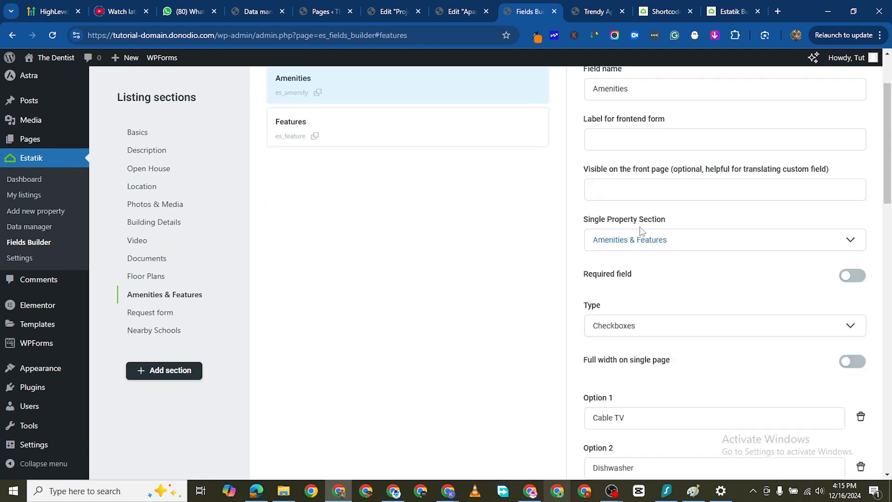
{"action": "scroll", "coordinate": [643, 270], "scroll_direction": "down", "scroll_amount": 2}
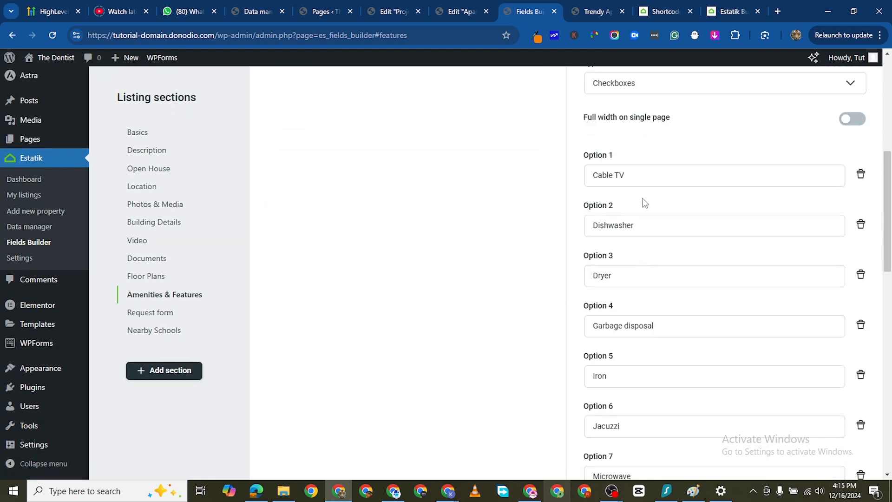
{"action": "scroll", "coordinate": [646, 186], "scroll_direction": "down", "scroll_amount": 2}
{"action": "scroll", "coordinate": [640, 228], "scroll_direction": "down", "scroll_amount": 8}
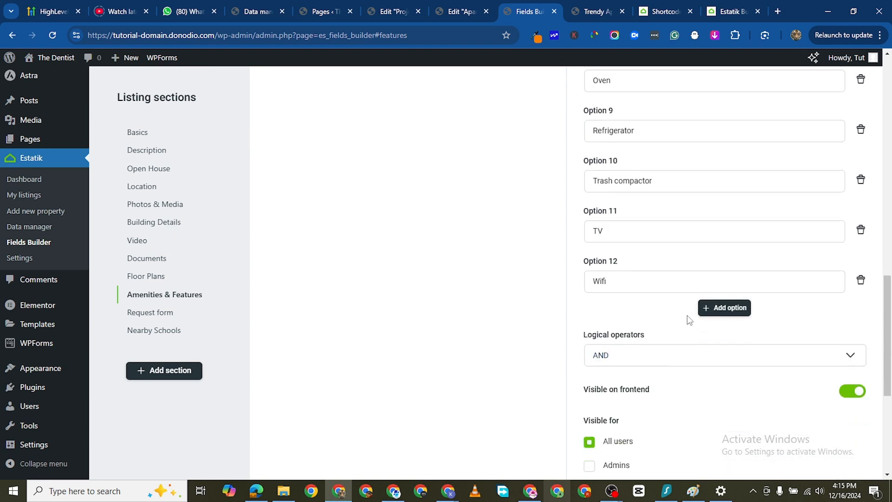
{"action": "left_click", "coordinate": [730, 308]}
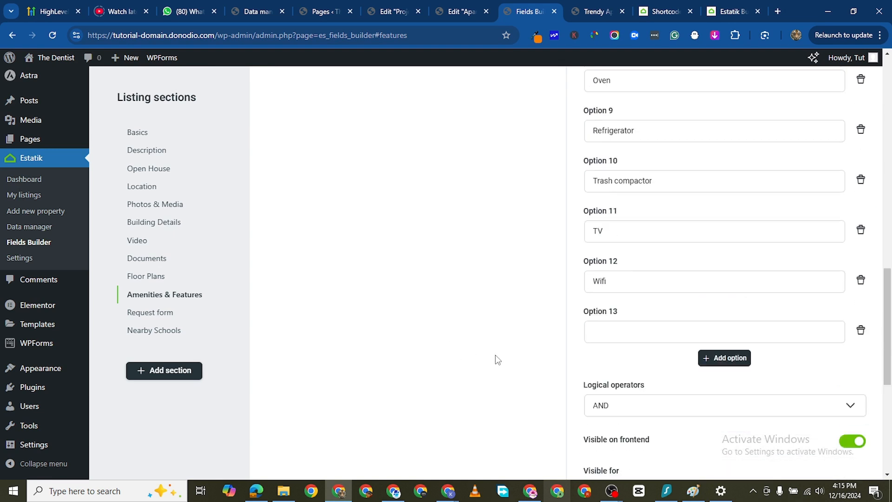
{"action": "left_click", "coordinate": [615, 324]}
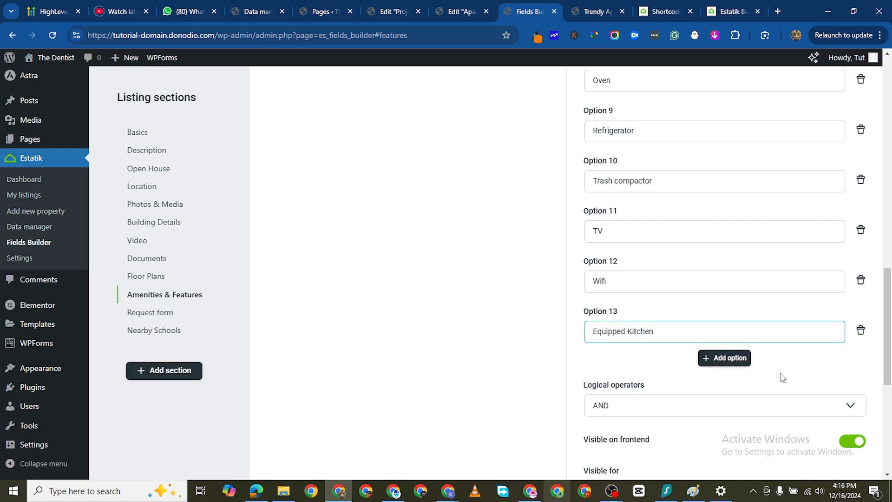
- Review the Amenities field's visibility and search settings, and save the changes to the field
{"action": "left_click", "coordinate": [818, 356]}
{"action": "scroll", "coordinate": [633, 353], "scroll_direction": "down", "scroll_amount": 2}
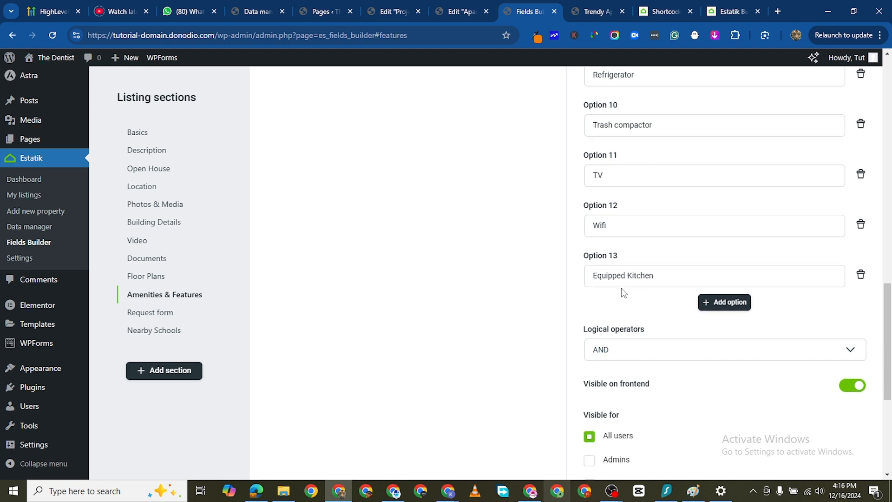
{"action": "scroll", "coordinate": [631, 327], "scroll_direction": "down", "scroll_amount": 2}
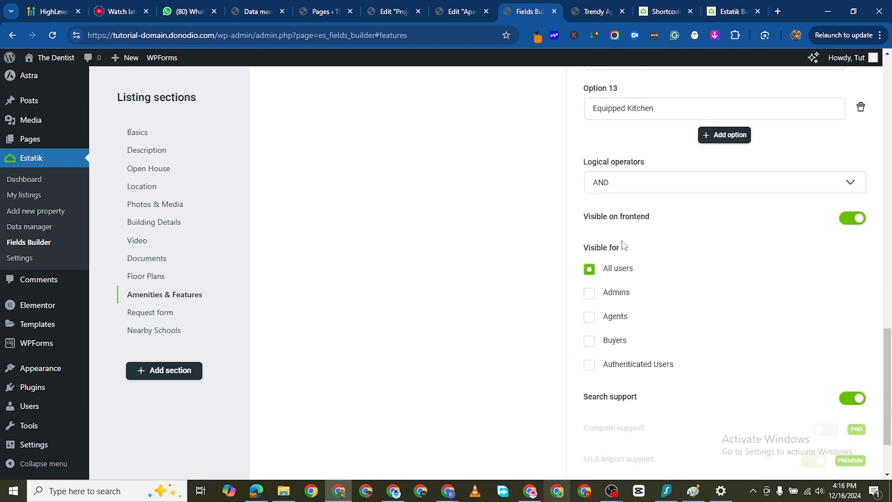
{"action": "scroll", "coordinate": [652, 382], "scroll_direction": "down", "scroll_amount": 1}
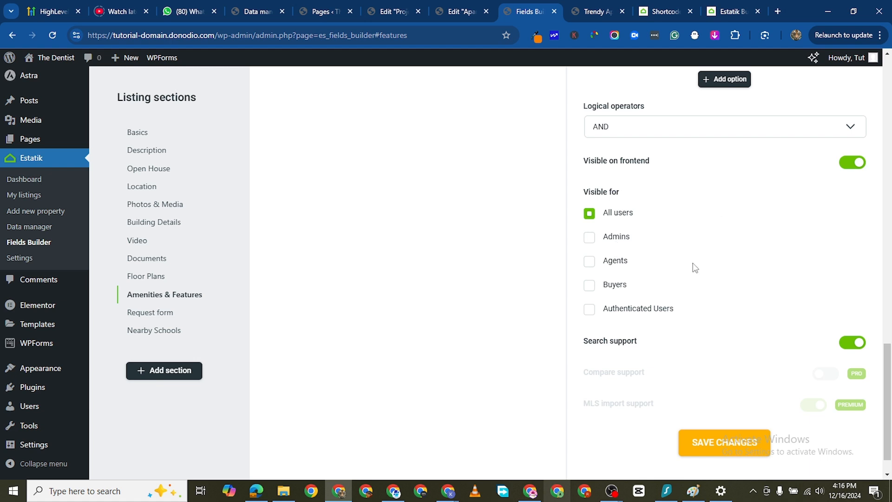
{"action": "scroll", "coordinate": [707, 288], "scroll_direction": "down", "scroll_amount": 1}
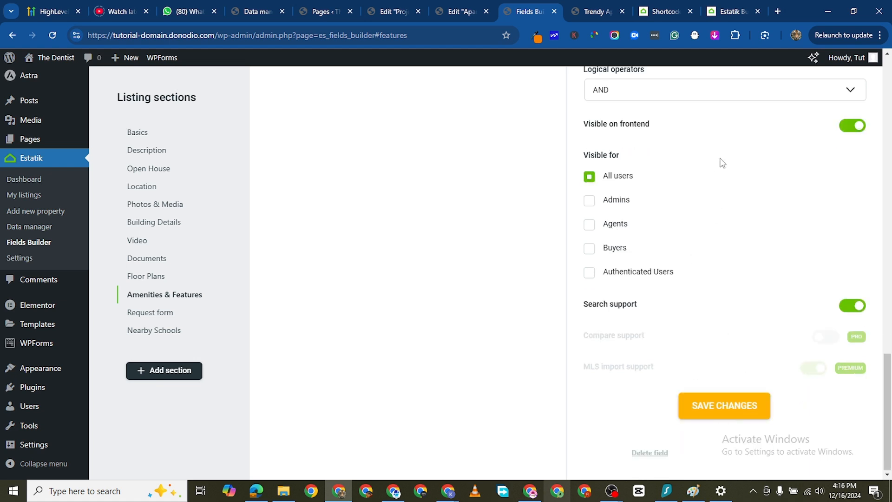
{"action": "scroll", "coordinate": [723, 164], "scroll_direction": "up", "scroll_amount": 2}
{"action": "scroll", "coordinate": [720, 223], "scroll_direction": "down", "scroll_amount": 2}
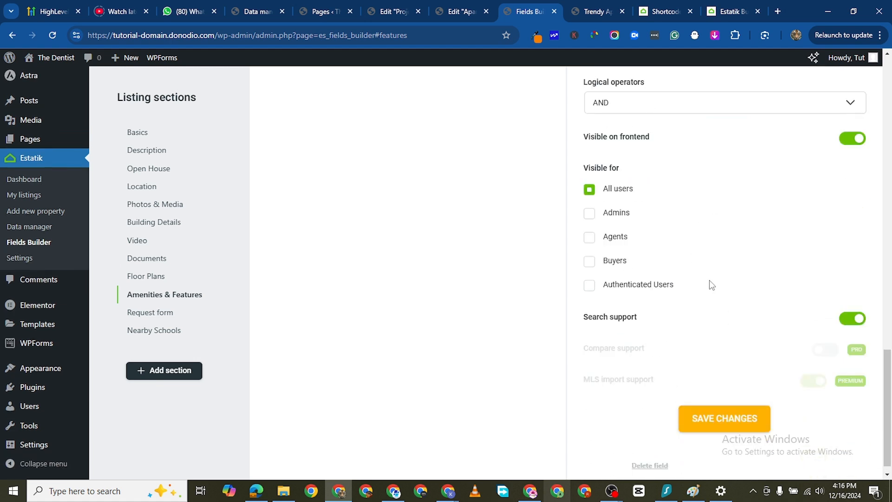
{"action": "left_click", "coordinate": [727, 407]}
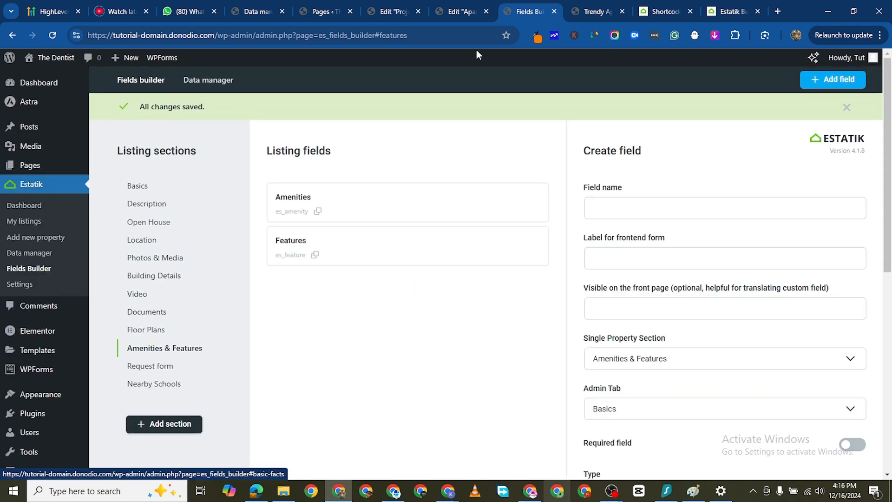
- Compare the Basics section of the live property page with the Basics listing fields in the Fields Builder
{"action": "left_click", "coordinate": [593, 11]}
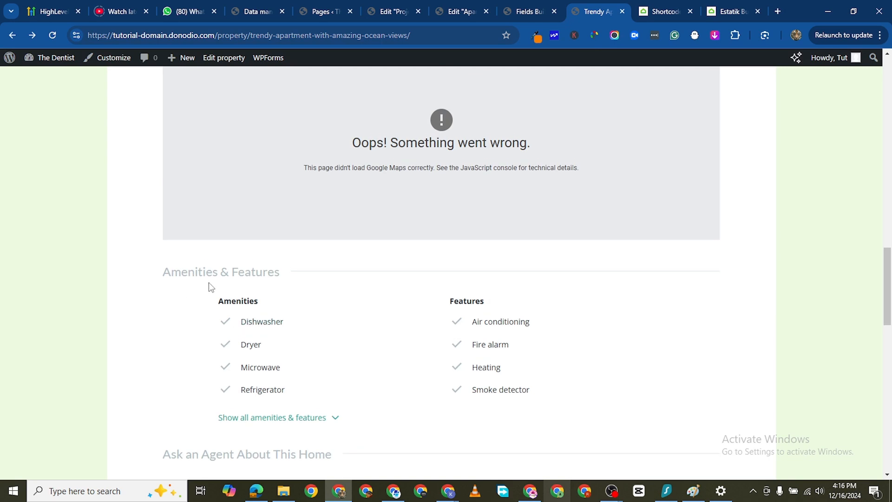
{"action": "scroll", "coordinate": [209, 287], "scroll_direction": "up", "scroll_amount": 10}
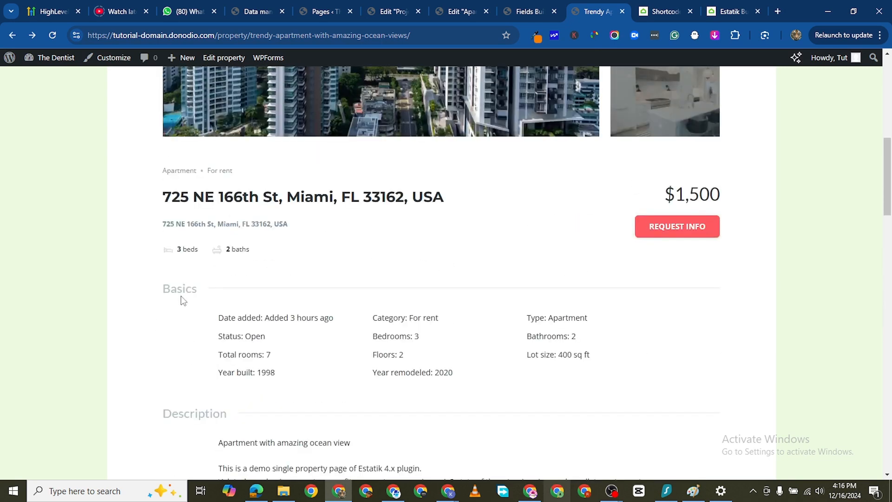
{"action": "left_click", "coordinate": [530, 11]}
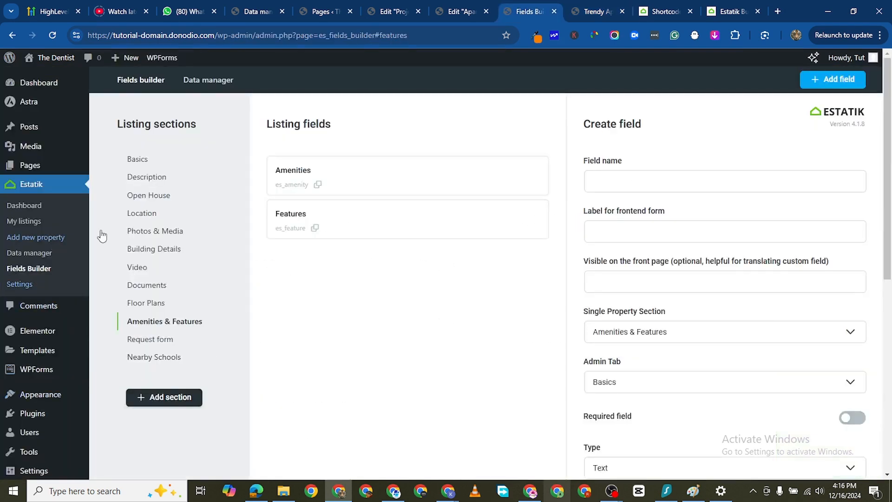
{"action": "left_click", "coordinate": [138, 159]}
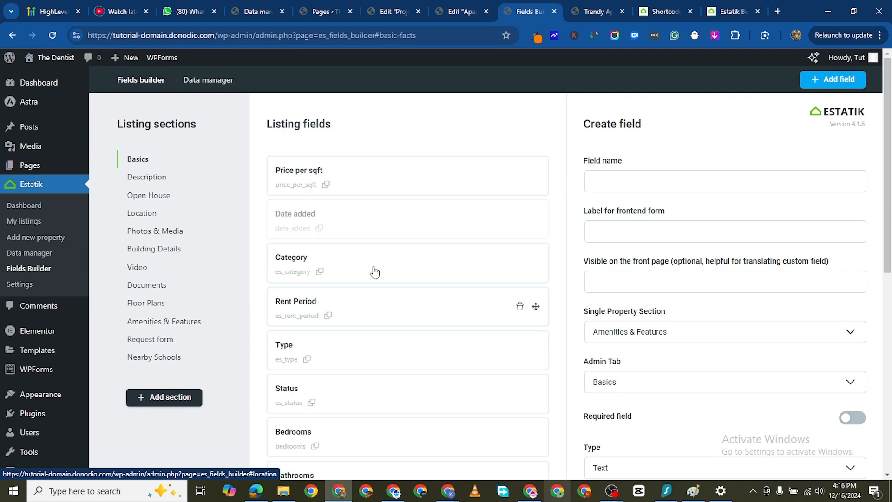
{"action": "scroll", "coordinate": [313, 315], "scroll_direction": "down", "scroll_amount": 1}
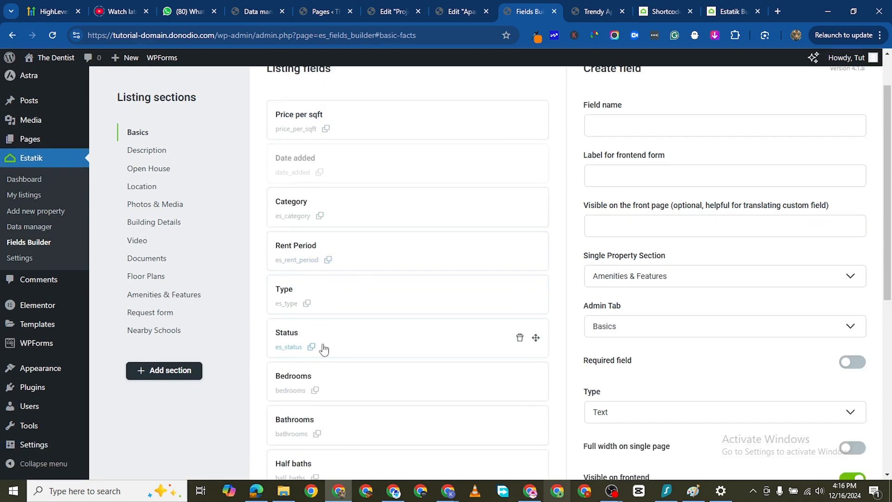
{"action": "scroll", "coordinate": [369, 372], "scroll_direction": "down", "scroll_amount": 2}
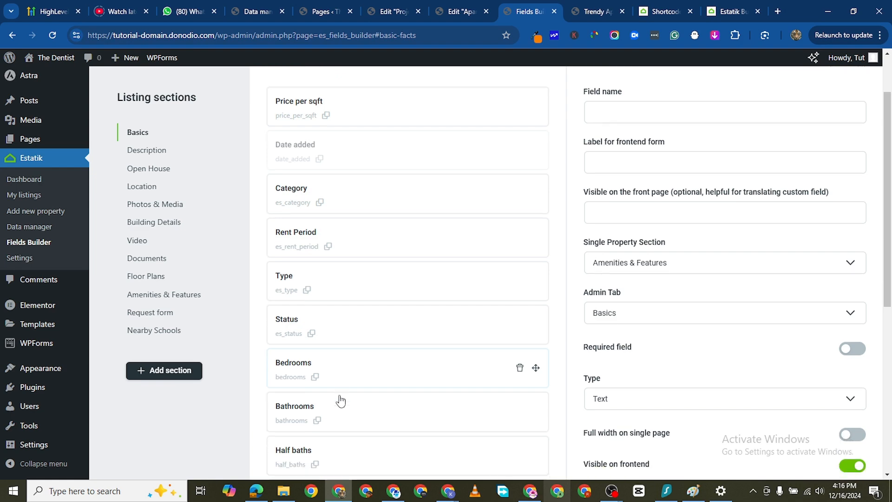
{"action": "left_click", "coordinate": [581, 12]}
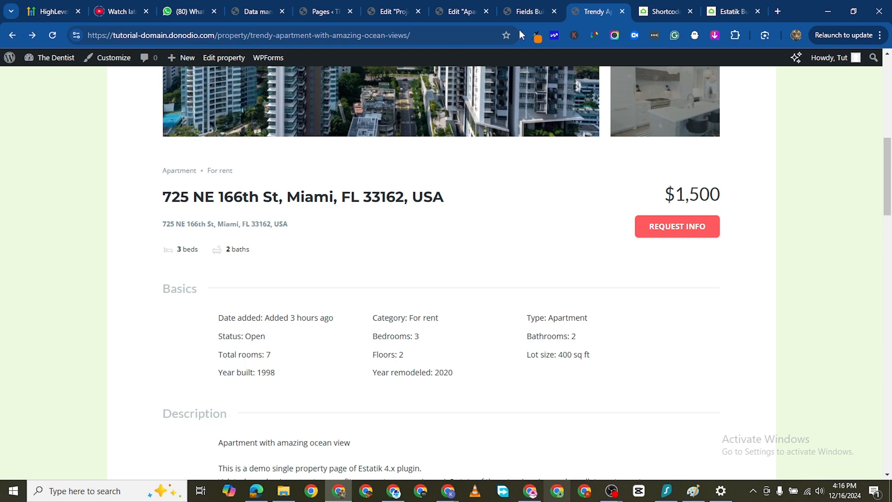
{"action": "left_click", "coordinate": [520, 14]}
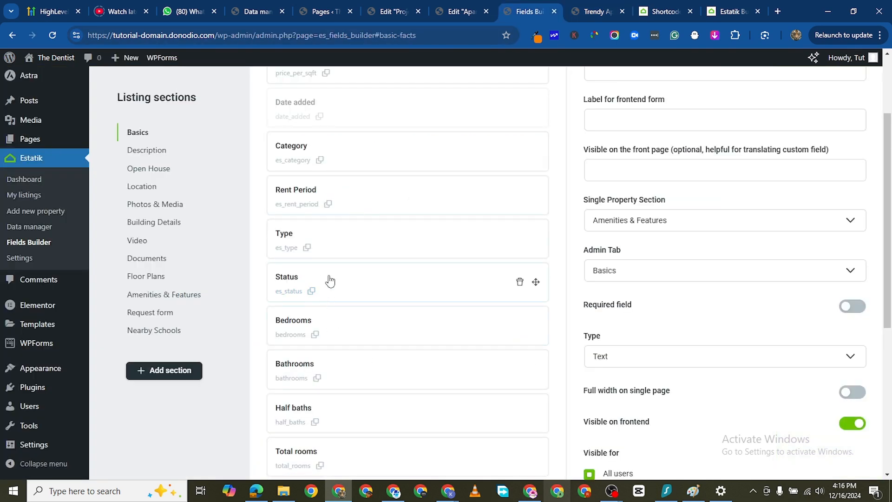
- Open the Status field in the Basics section and examine its label, single property section, type choices and options
{"action": "left_click", "coordinate": [353, 283]}
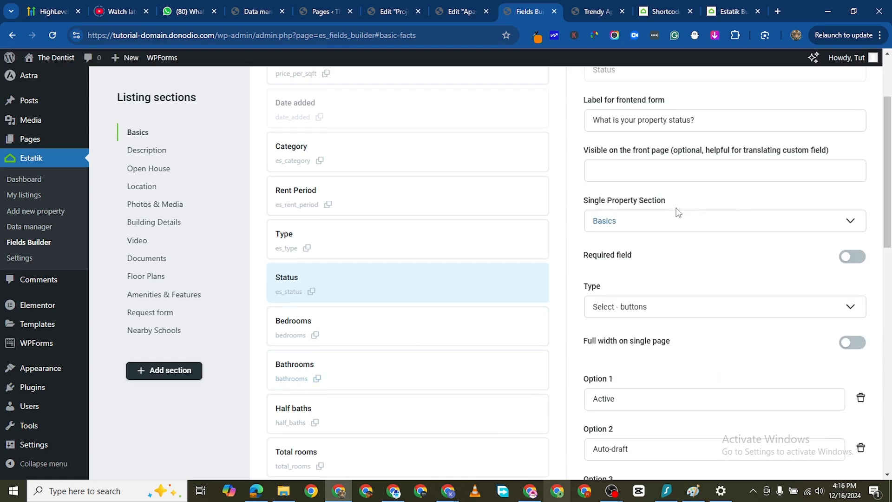
{"action": "scroll", "coordinate": [682, 211], "scroll_direction": "up", "scroll_amount": 3}
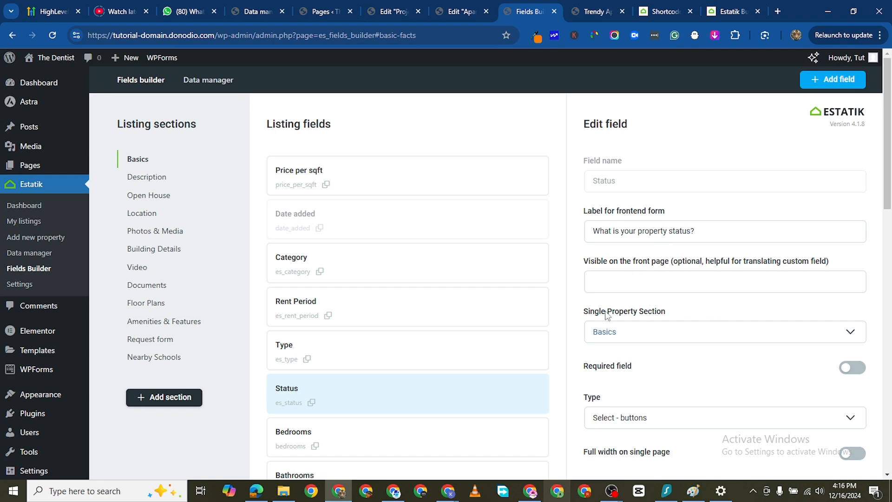
{"action": "scroll", "coordinate": [739, 330], "scroll_direction": "down", "scroll_amount": 1}
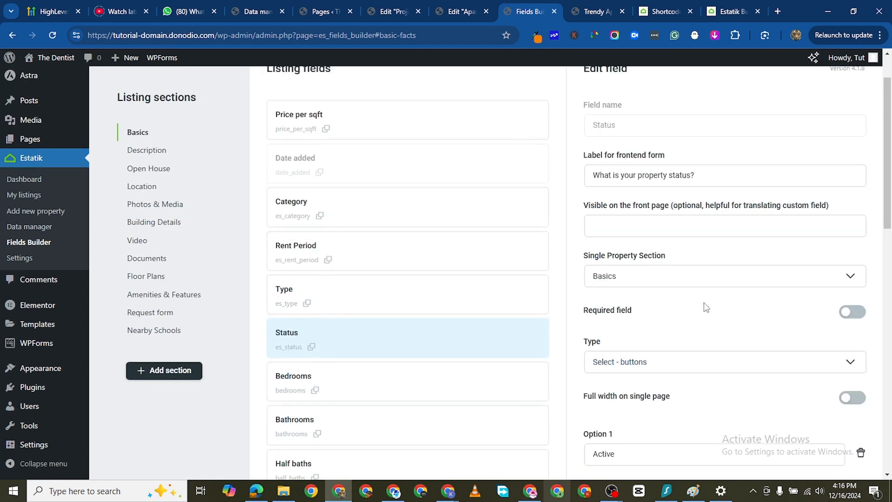
{"action": "left_click", "coordinate": [712, 278]}
{"action": "left_click", "coordinate": [675, 293]}
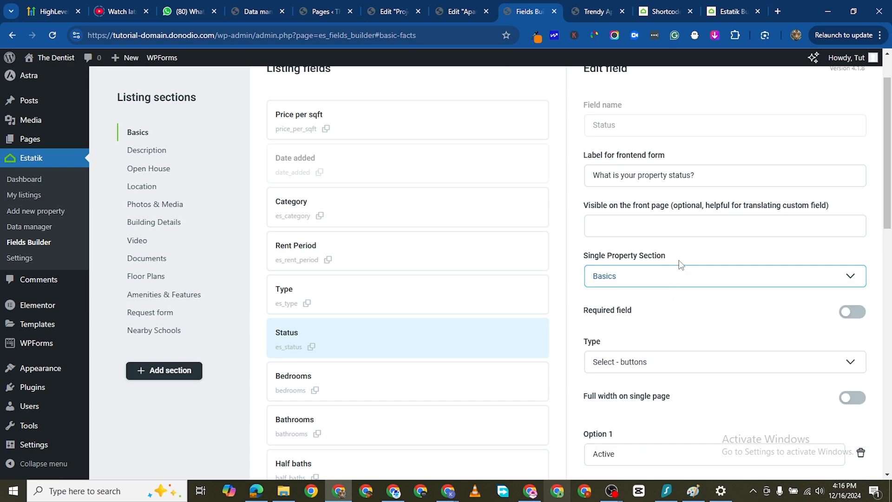
{"action": "scroll", "coordinate": [652, 288], "scroll_direction": "up", "scroll_amount": 1}
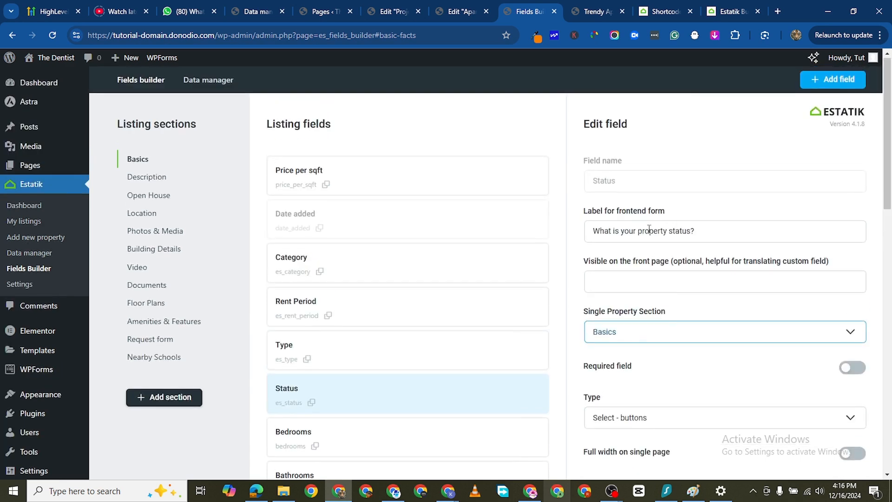
{"action": "scroll", "coordinate": [697, 272], "scroll_direction": "down", "scroll_amount": 3}
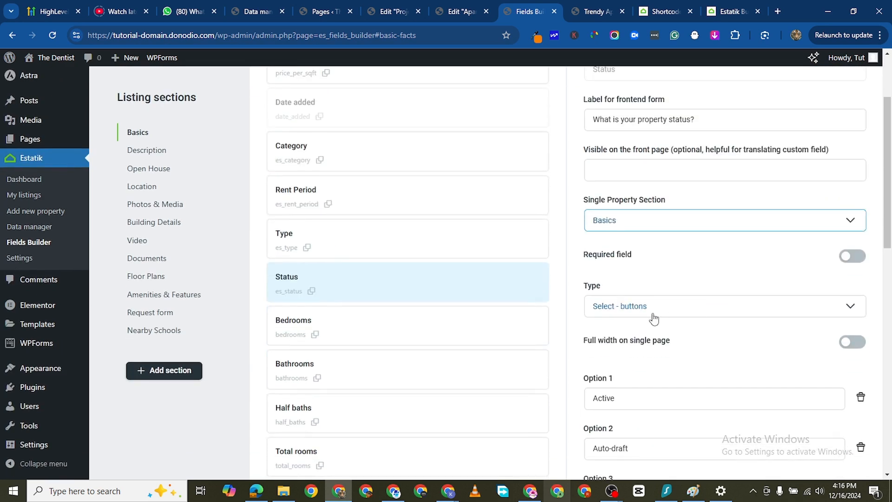
{"action": "left_click", "coordinate": [675, 259]}
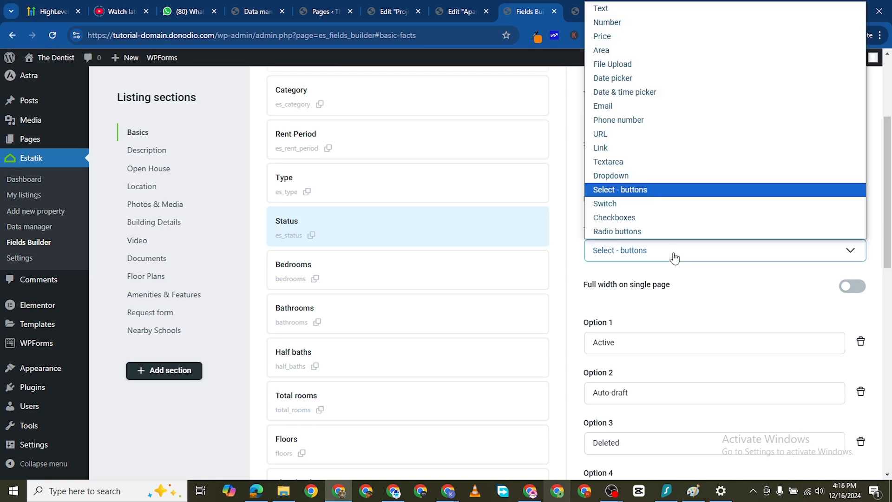
{"action": "left_click", "coordinate": [576, 259]}
{"action": "scroll", "coordinate": [652, 348], "scroll_direction": "down", "scroll_amount": 2}
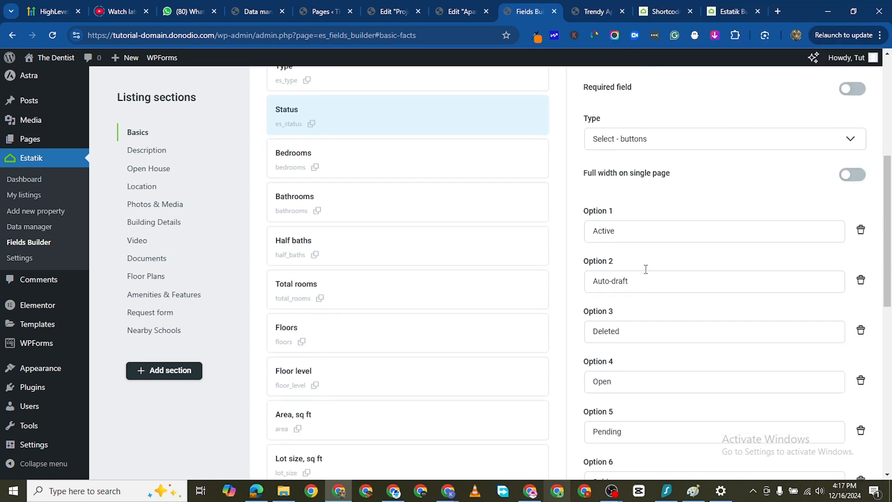
{"action": "scroll", "coordinate": [649, 289], "scroll_direction": "down", "scroll_amount": 5}
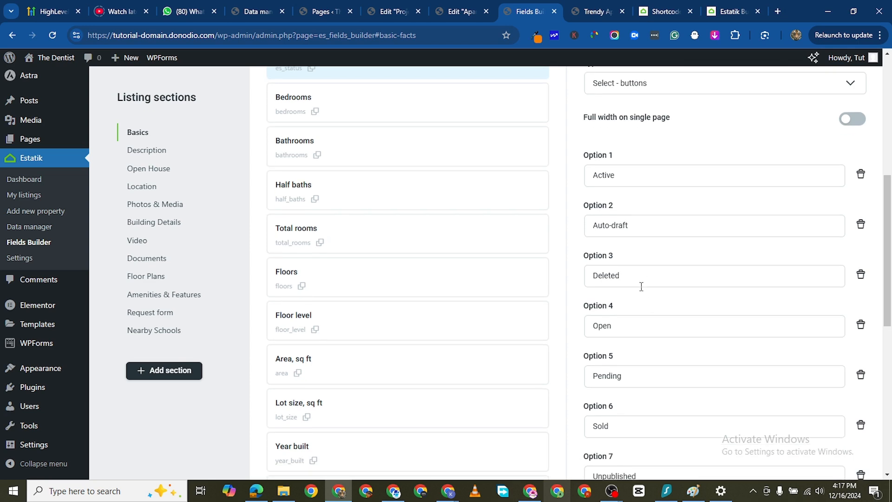
{"action": "scroll", "coordinate": [378, 252], "scroll_direction": "up", "scroll_amount": 7}
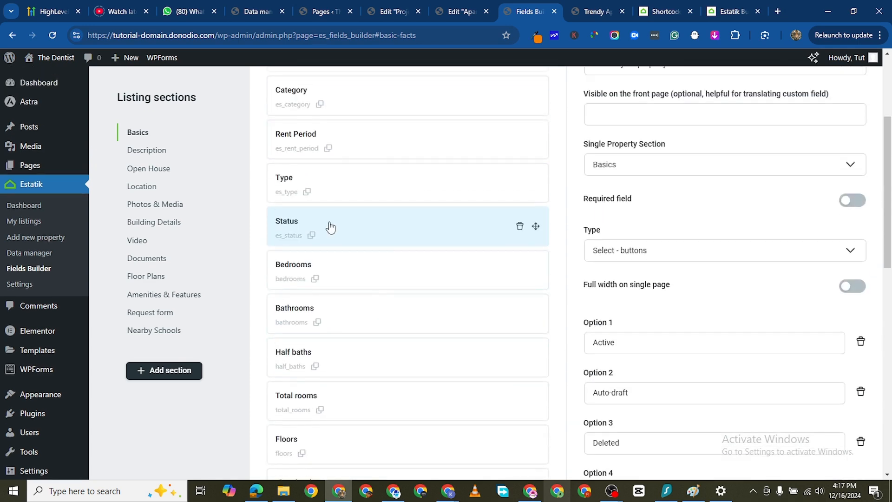
- Open the Bedrooms field in the Basics section and examine its label, section, number limits, visibility and search support settings
{"action": "left_click", "coordinate": [346, 275]}
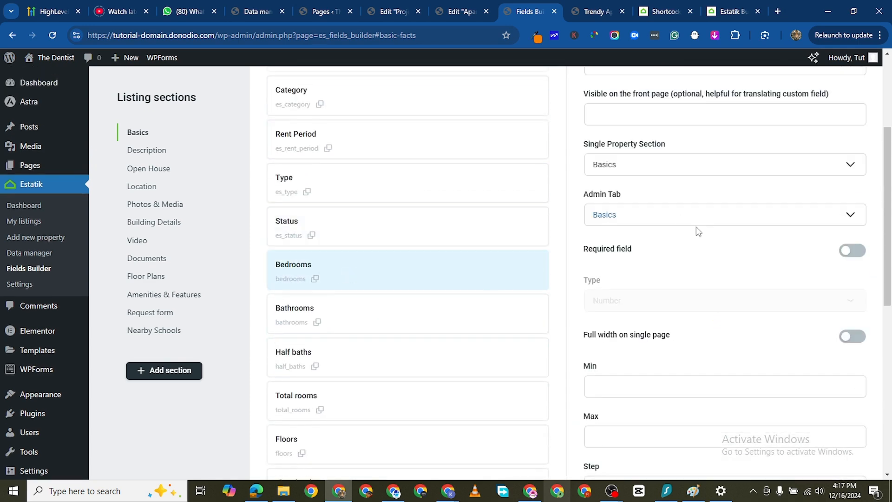
{"action": "scroll", "coordinate": [659, 295], "scroll_direction": "up", "scroll_amount": 4}
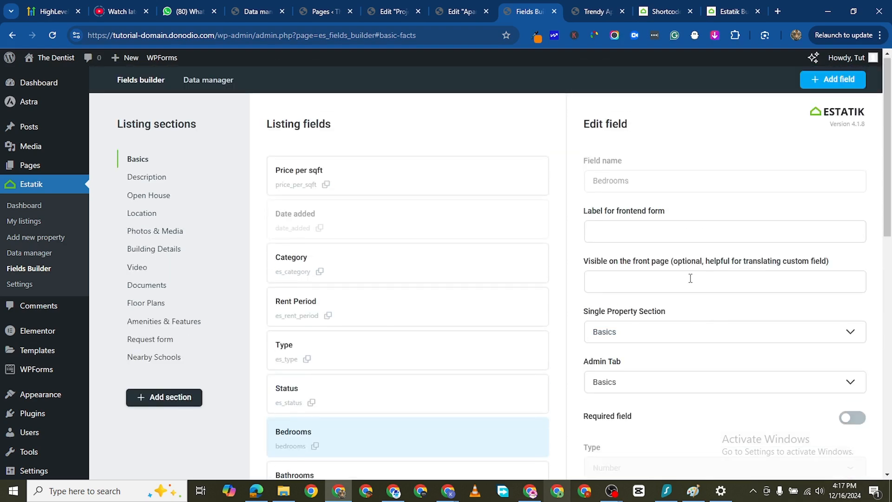
{"action": "scroll", "coordinate": [636, 237], "scroll_direction": "down", "scroll_amount": 7}
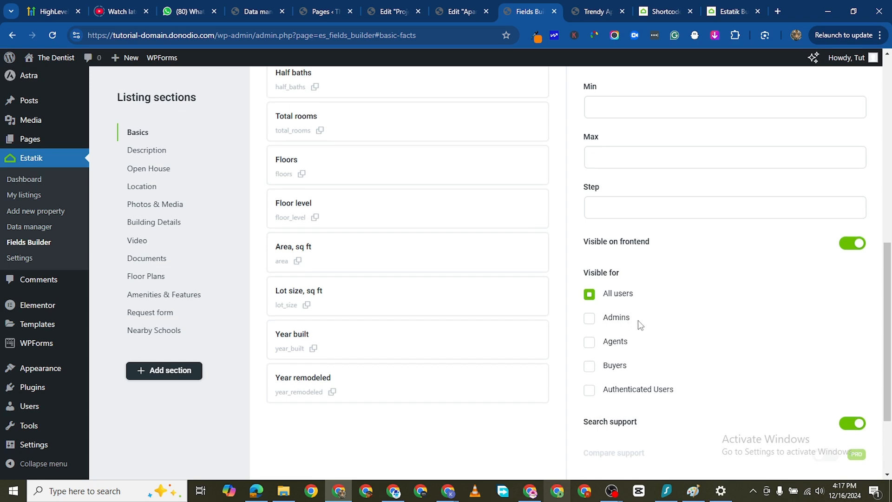
{"action": "scroll", "coordinate": [637, 320], "scroll_direction": "down", "scroll_amount": 3}
{"action": "scroll", "coordinate": [388, 263], "scroll_direction": "up", "scroll_amount": 5}
{"action": "scroll", "coordinate": [464, 349], "scroll_direction": "up", "scroll_amount": 7}
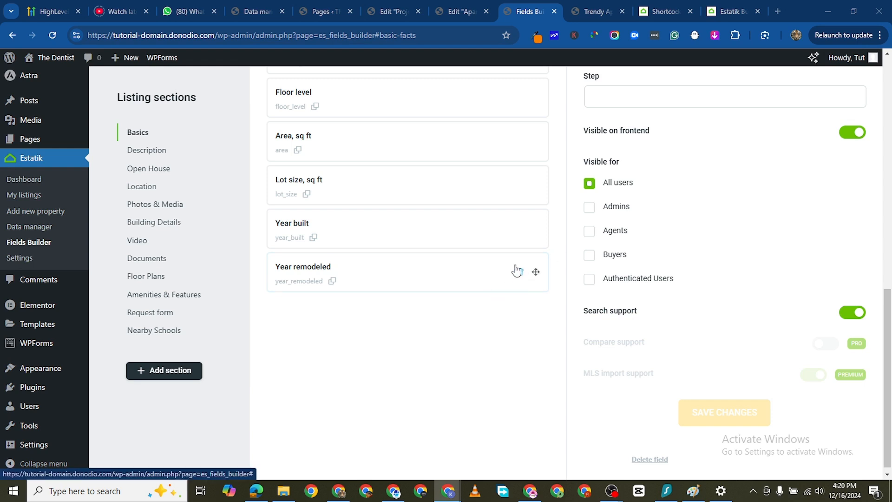
{"action": "scroll", "coordinate": [511, 223], "scroll_direction": "up", "scroll_amount": 3}
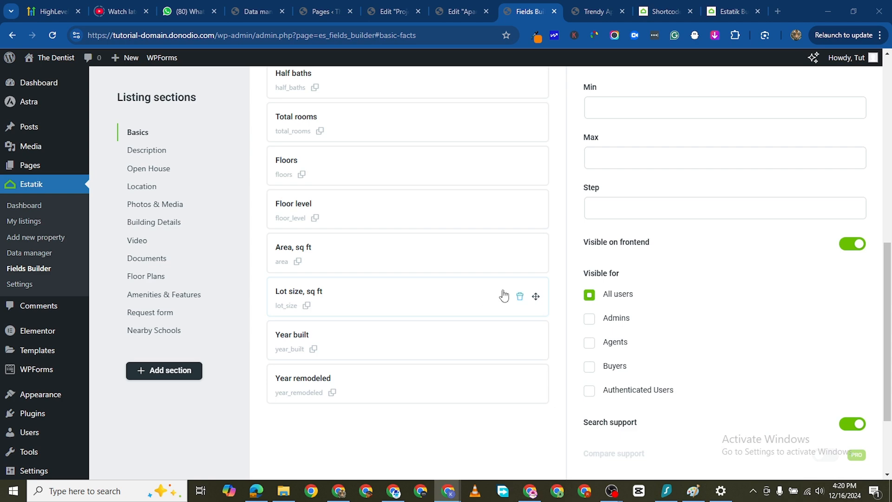
{"action": "scroll", "coordinate": [404, 233], "scroll_direction": "up", "scroll_amount": 2}
{"action": "scroll", "coordinate": [607, 309], "scroll_direction": "down", "scroll_amount": 5}
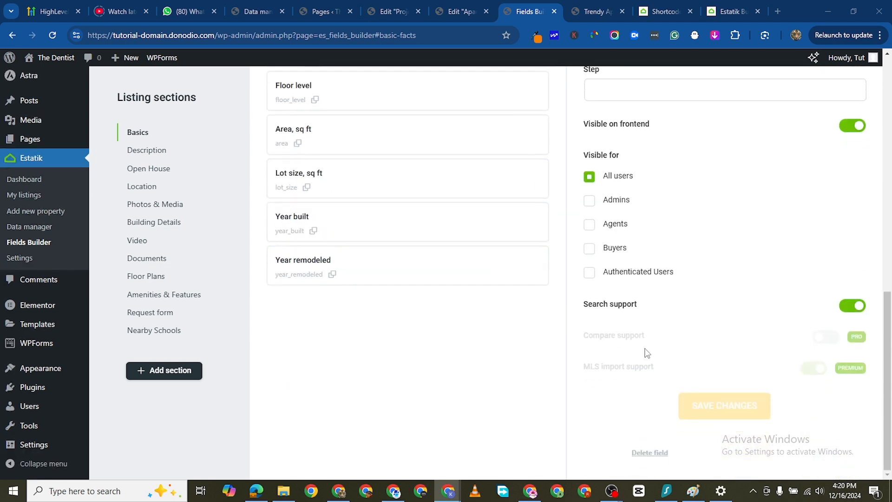
{"action": "scroll", "coordinate": [647, 353], "scroll_direction": "up", "scroll_amount": 15}
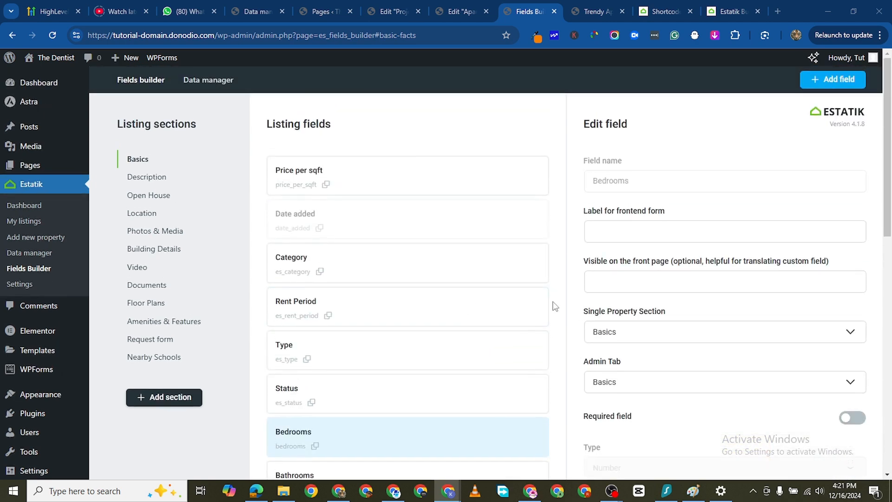
{"action": "scroll", "coordinate": [721, 314], "scroll_direction": "down", "scroll_amount": 10}
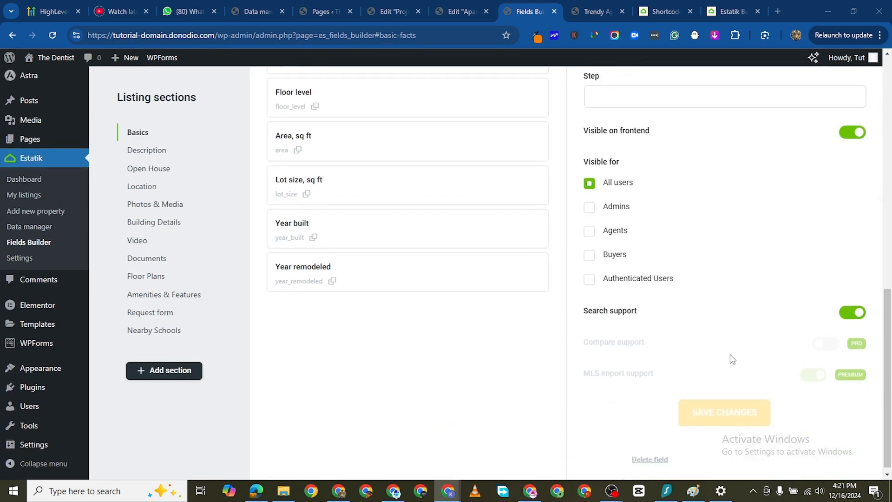
{"action": "scroll", "coordinate": [718, 386], "scroll_direction": "up", "scroll_amount": 10}
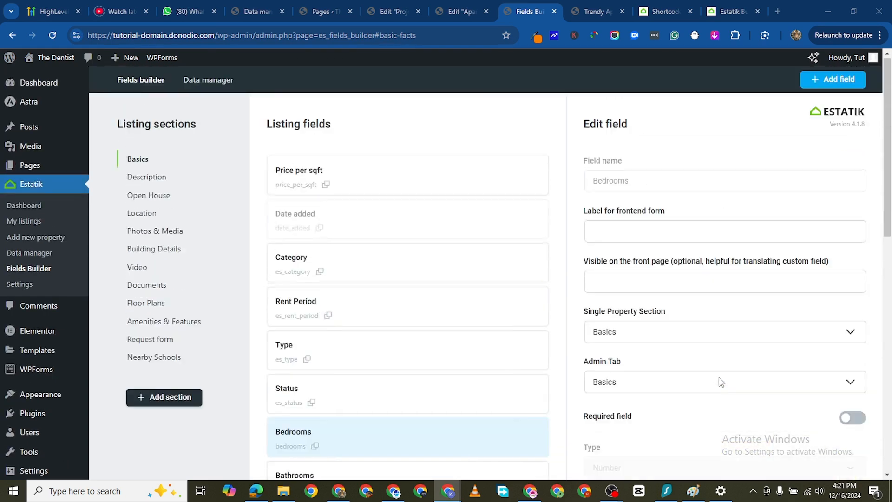
{"action": "scroll", "coordinate": [384, 270], "scroll_direction": "down", "scroll_amount": 5}
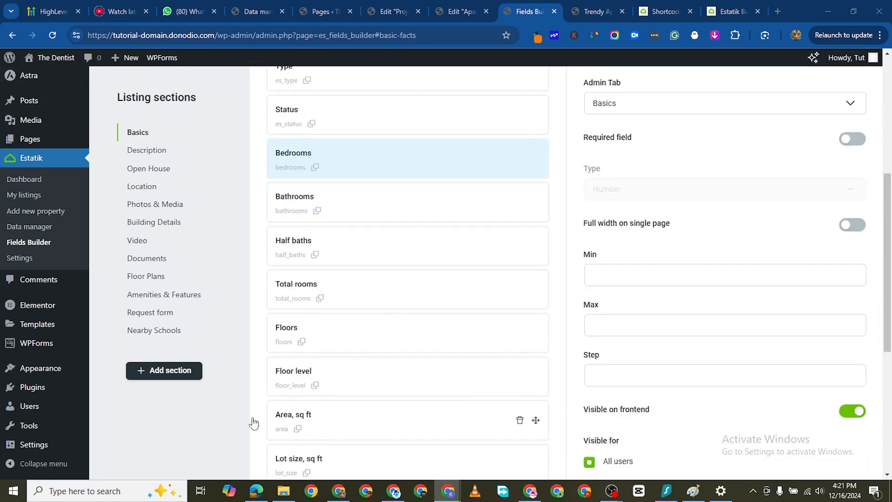
{"action": "scroll", "coordinate": [288, 374], "scroll_direction": "down", "scroll_amount": 5}
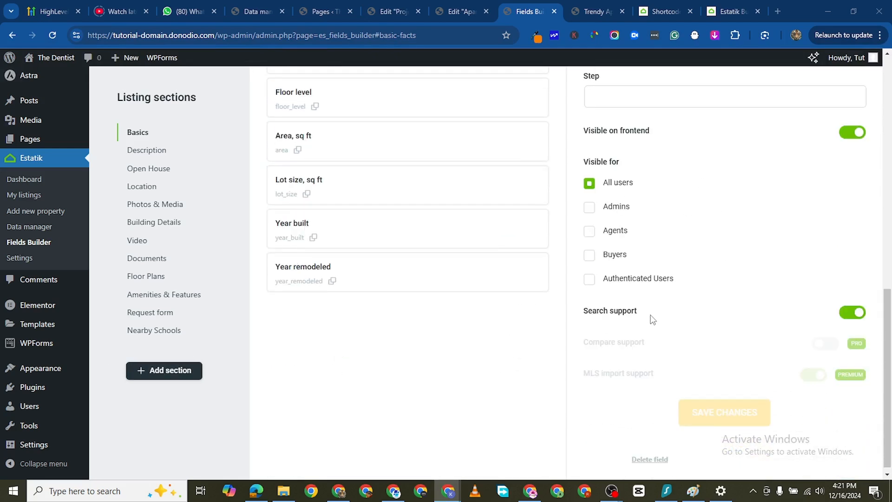
- Reload the Fields Builder page to get a blank Create field form for the Basics section
{"action": "scroll", "coordinate": [652, 318], "scroll_direction": "up", "scroll_amount": 8}
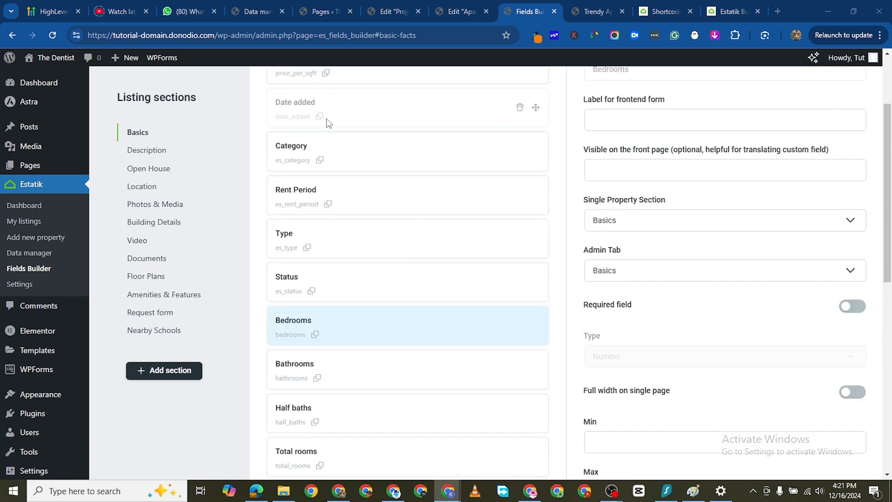
{"action": "scroll", "coordinate": [328, 122], "scroll_direction": "up", "scroll_amount": 1}
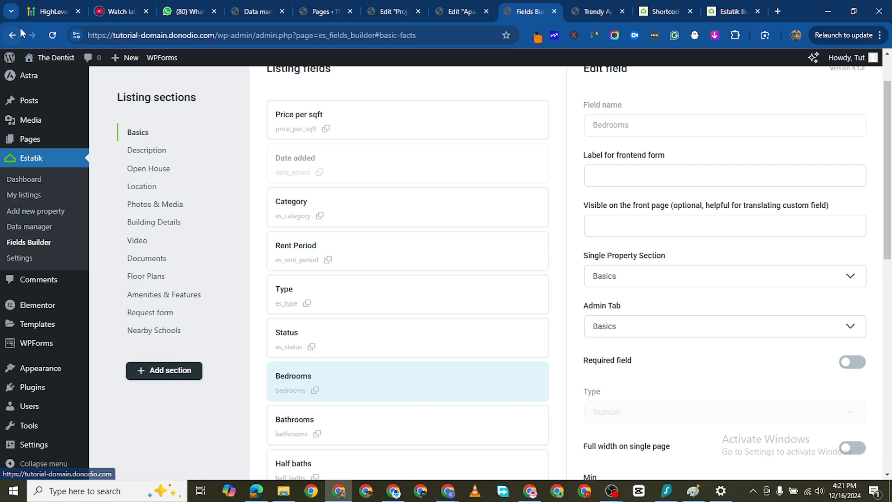
{"action": "left_click", "coordinate": [53, 35]}
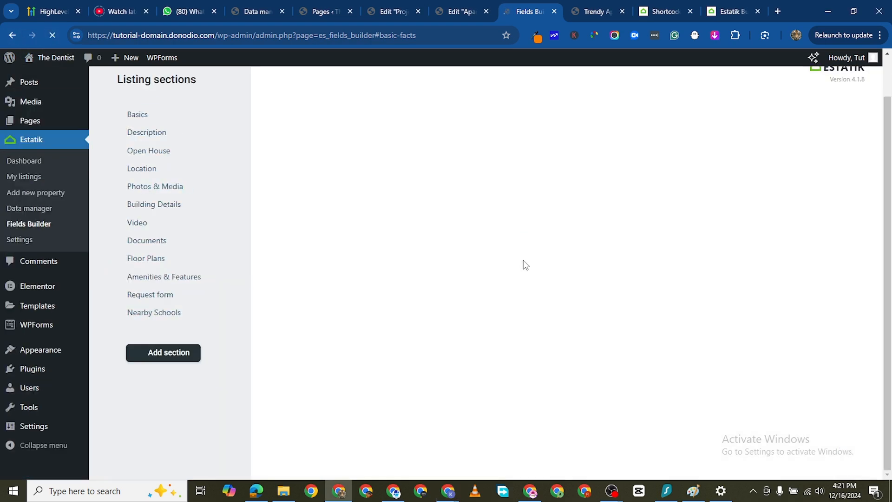
{"action": "scroll", "coordinate": [491, 233], "scroll_direction": "up", "scroll_amount": 2}
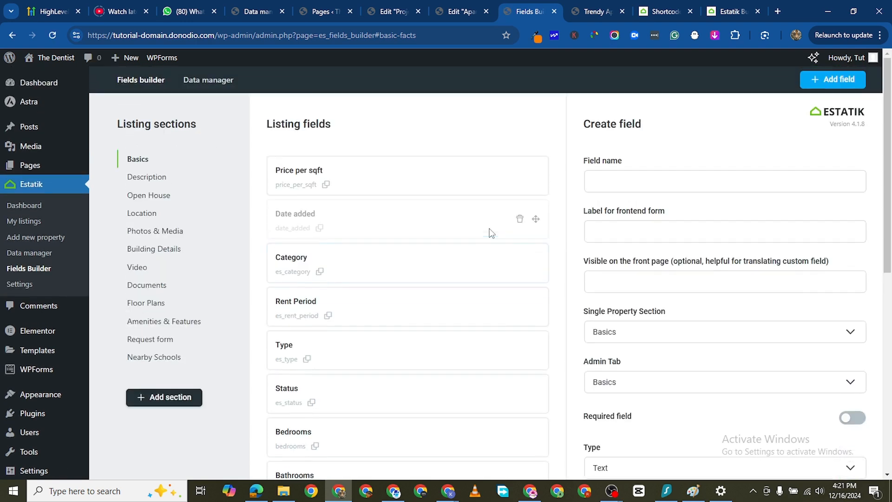
{"action": "scroll", "coordinate": [674, 302], "scroll_direction": "down", "scroll_amount": 9}
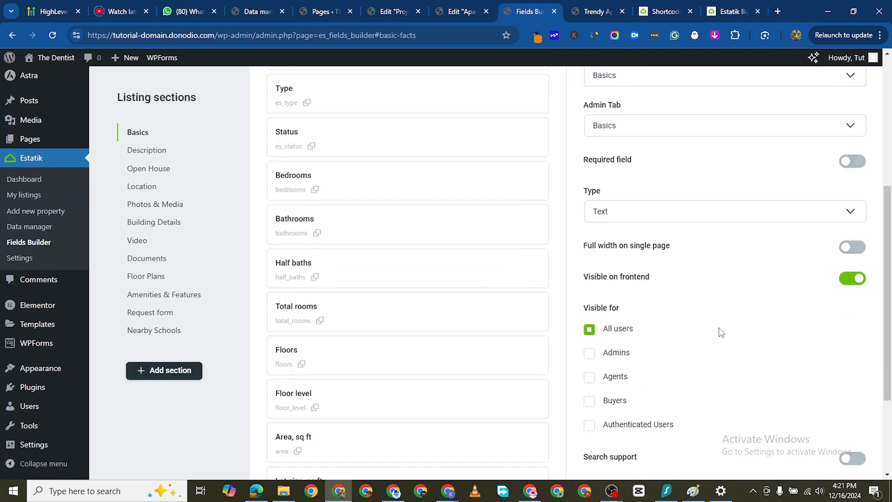
{"action": "scroll", "coordinate": [701, 323], "scroll_direction": "up", "scroll_amount": 9}
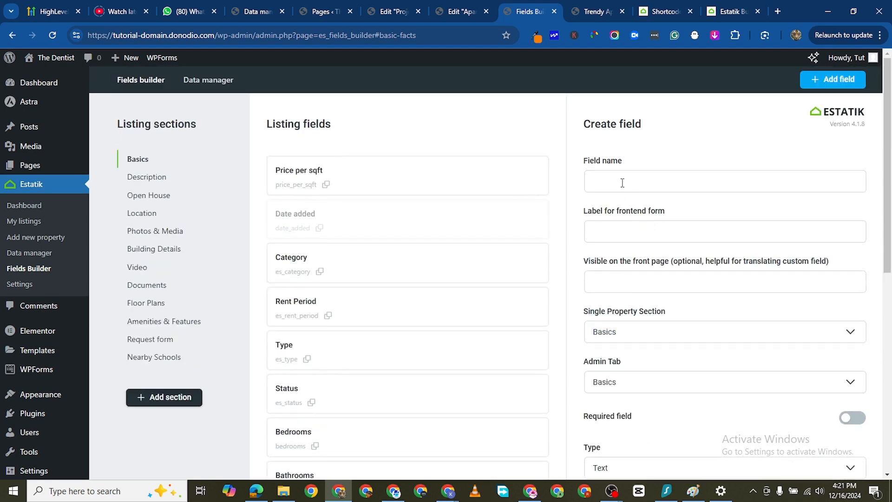
- Name the new Basics field Parking Lot and copy the same text into its label for the frontend form
{"action": "left_click", "coordinate": [619, 181]}
{"action": "scroll", "coordinate": [325, 355], "scroll_direction": "down", "scroll_amount": 8}
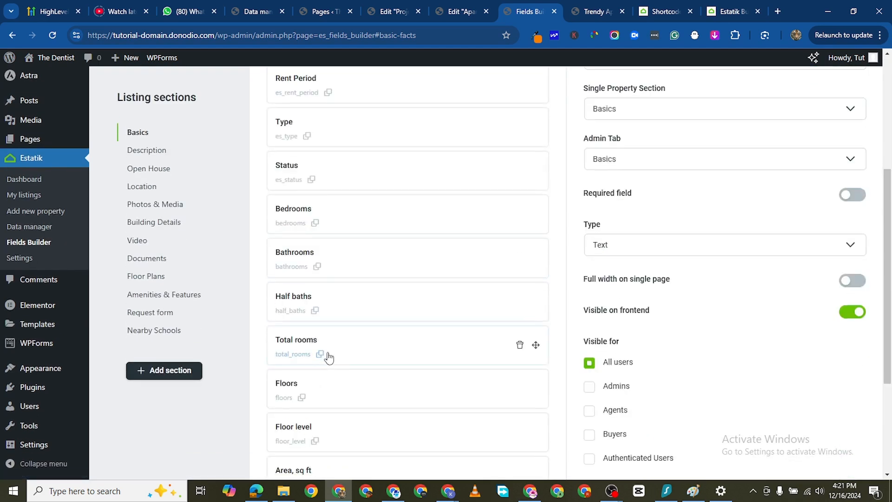
{"action": "scroll", "coordinate": [496, 332], "scroll_direction": "up", "scroll_amount": 8}
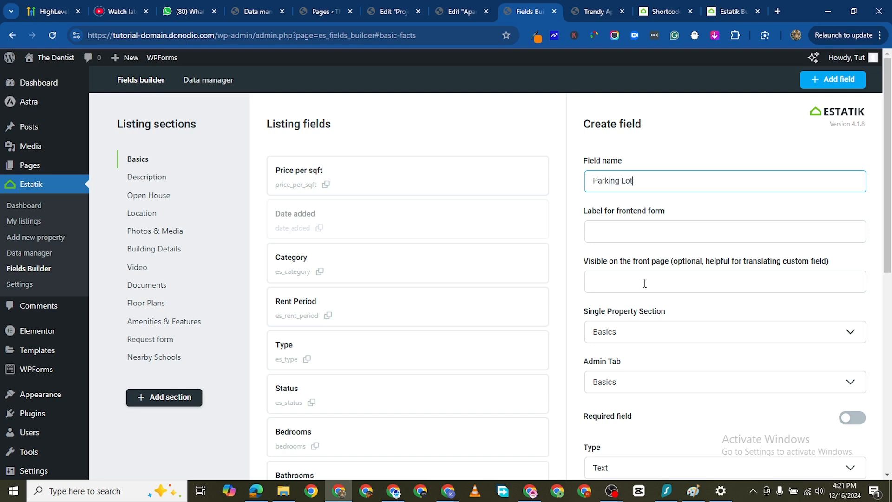
{"action": "left_click", "coordinate": [619, 226]}
{"action": "left_click_drag", "start_coordinate": [633, 181], "coordinate": [594, 181]}
{"action": "right_click", "coordinate": [605, 180]}
{"action": "left_click", "coordinate": [644, 234]}
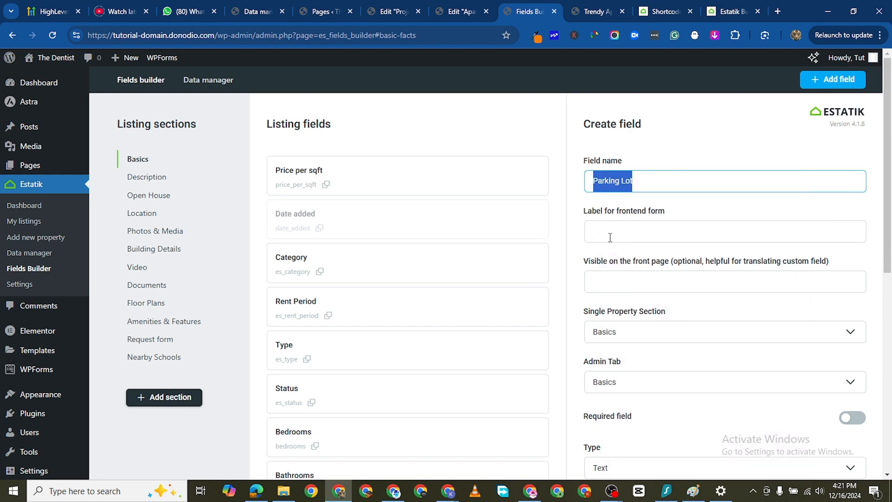
{"action": "right_click", "coordinate": [610, 236]}
{"action": "left_click", "coordinate": [662, 348]}
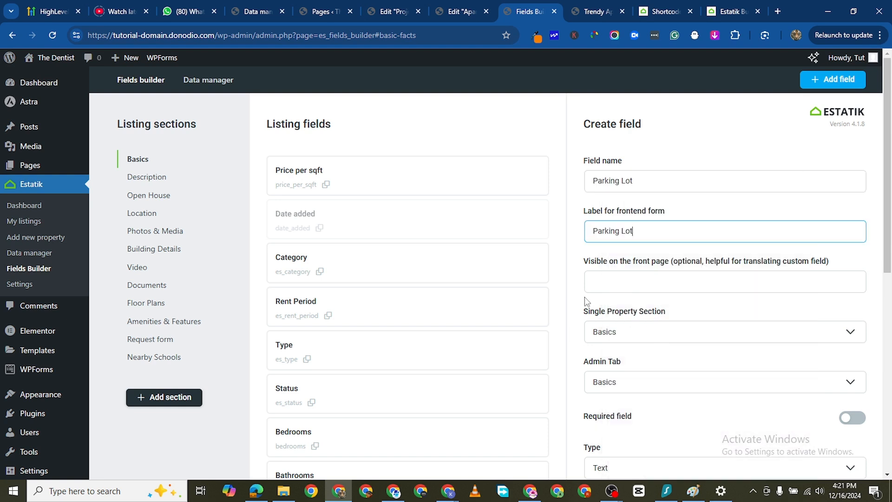
- Leave the optional front page label empty and make the Parking Lot field required
{"action": "left_click", "coordinate": [617, 285]}
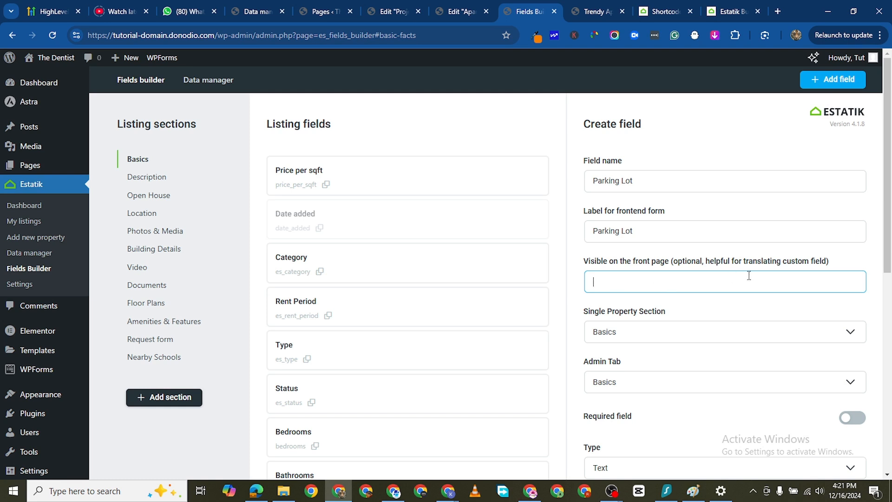
{"action": "scroll", "coordinate": [708, 295], "scroll_direction": "down", "scroll_amount": 2}
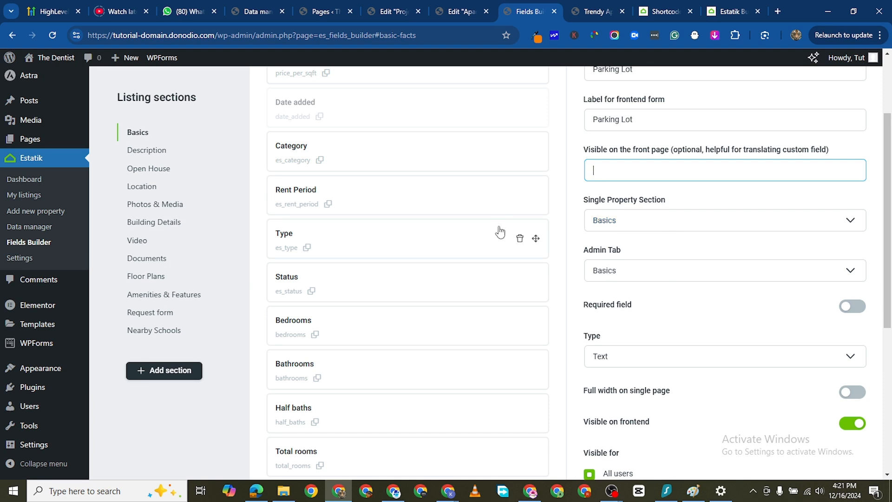
{"action": "scroll", "coordinate": [213, 236], "scroll_direction": "up", "scroll_amount": 1}
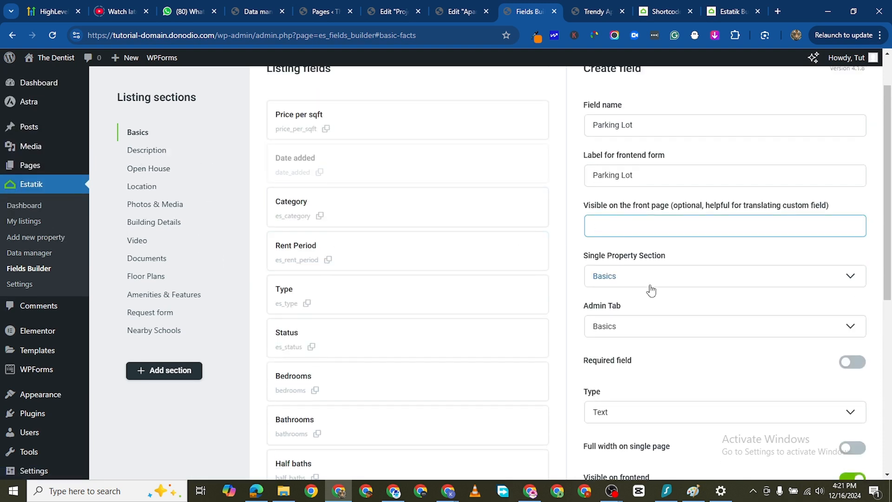
{"action": "scroll", "coordinate": [641, 287], "scroll_direction": "down", "scroll_amount": 2}
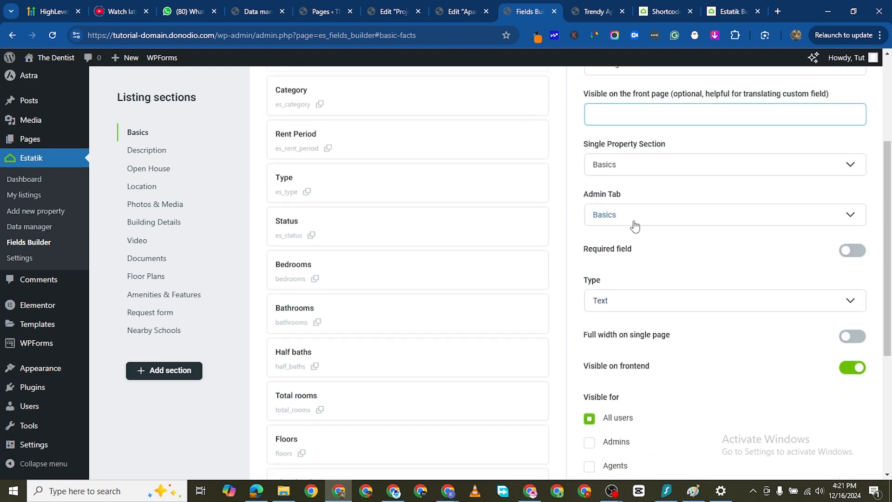
{"action": "left_click", "coordinate": [859, 257]}
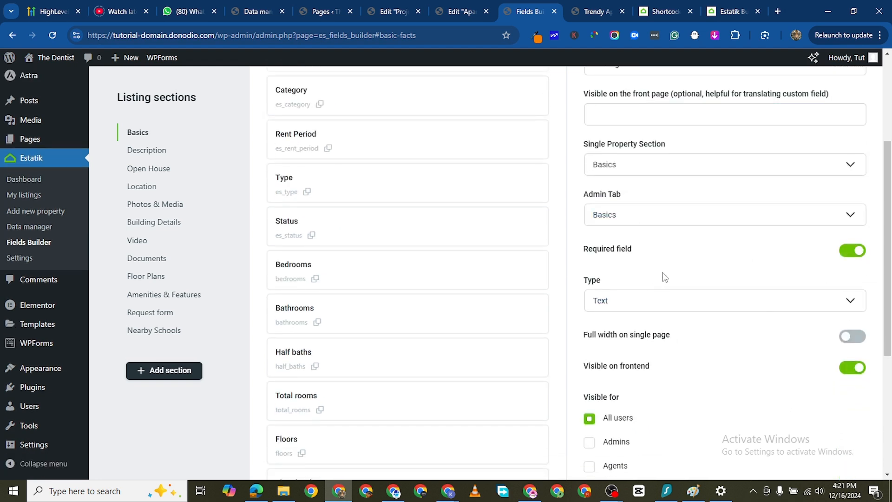
- Review the available field types for the Parking Lot field and keep Text
{"action": "left_click", "coordinate": [654, 301]}
{"action": "left_click", "coordinate": [654, 301]}
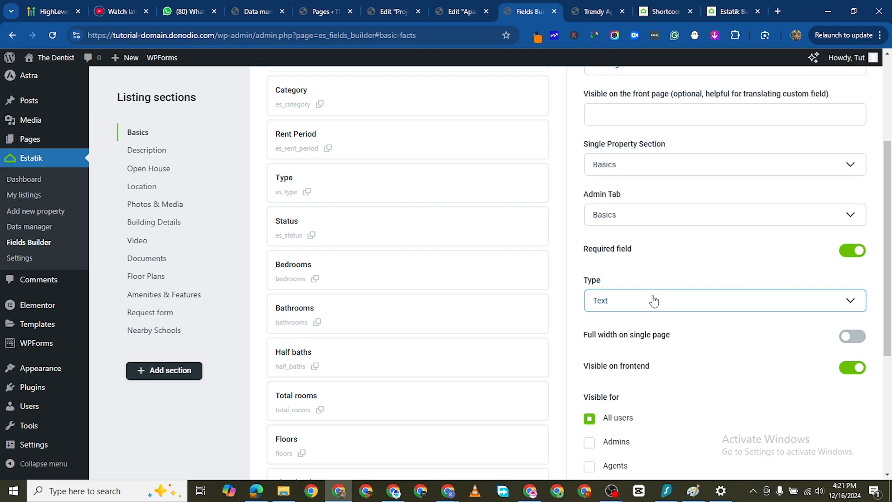
{"action": "left_click", "coordinate": [653, 301]}
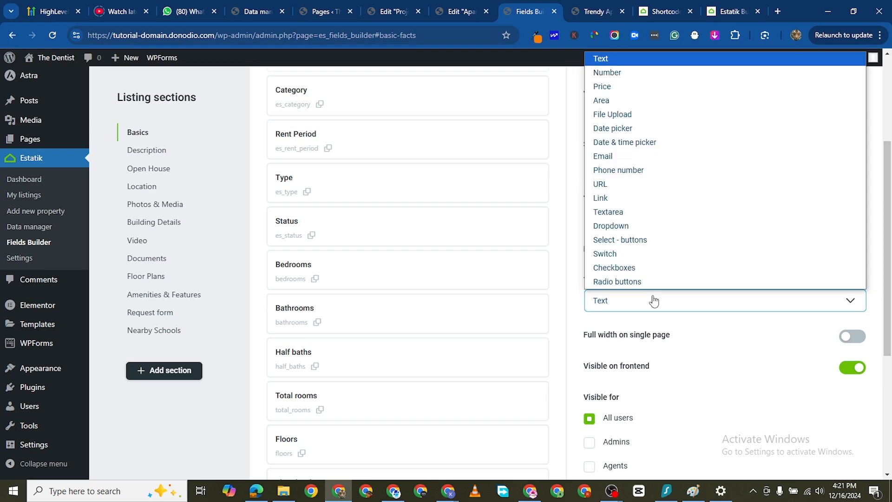
{"action": "left_click", "coordinate": [653, 301]}
- Change the frontend form label to Parking Lot Size sqft and save the new field
{"action": "scroll", "coordinate": [632, 114], "scroll_direction": "up", "scroll_amount": 4}
{"action": "left_click", "coordinate": [668, 231]}
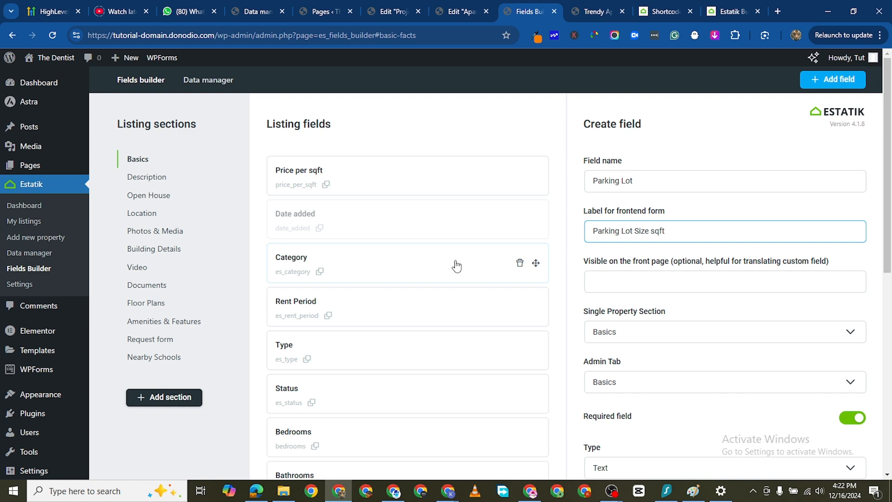
{"action": "scroll", "coordinate": [643, 346], "scroll_direction": "down", "scroll_amount": 6}
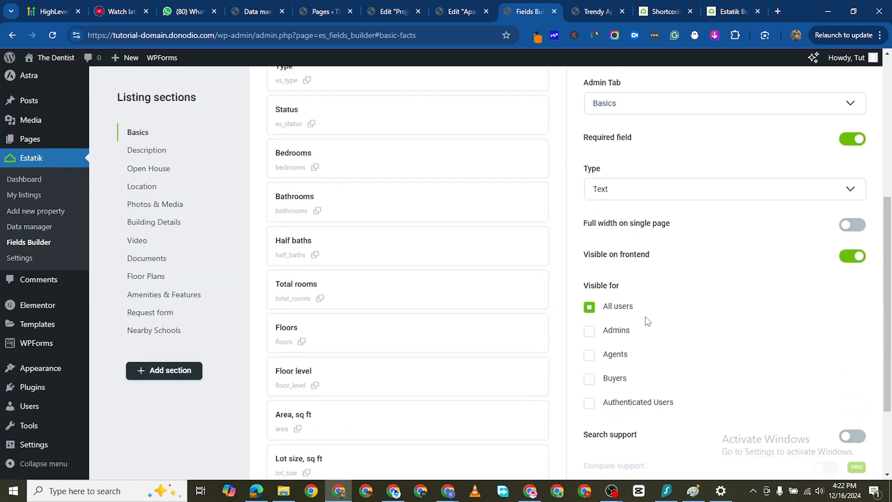
{"action": "scroll", "coordinate": [648, 322], "scroll_direction": "down", "scroll_amount": 1}
{"action": "scroll", "coordinate": [641, 331], "scroll_direction": "down", "scroll_amount": 1}
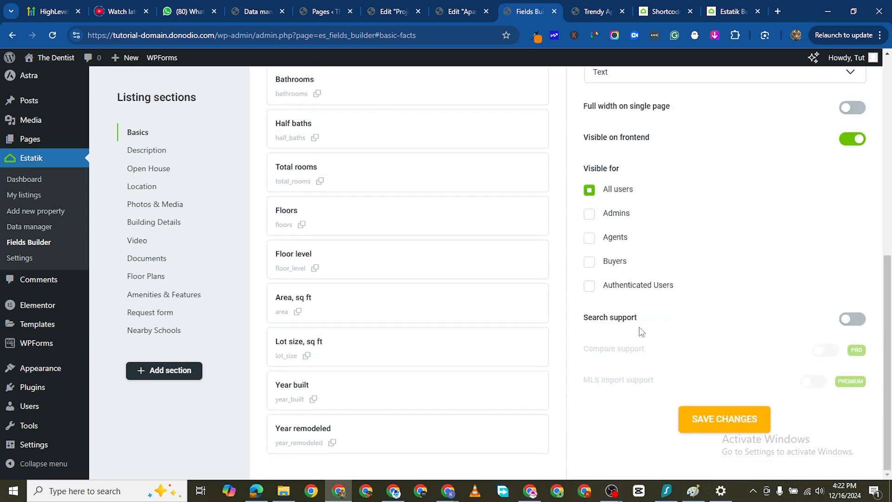
{"action": "scroll", "coordinate": [645, 223], "scroll_direction": "up", "scroll_amount": 4}
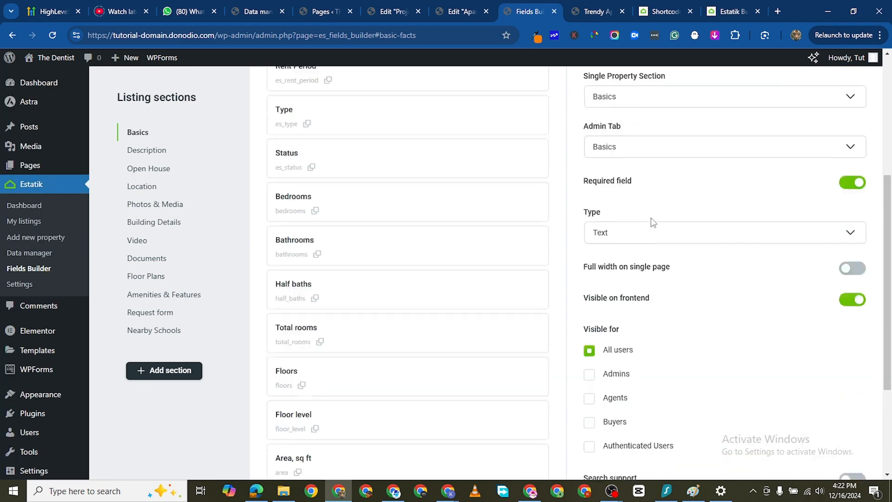
{"action": "scroll", "coordinate": [681, 322], "scroll_direction": "down", "scroll_amount": 4}
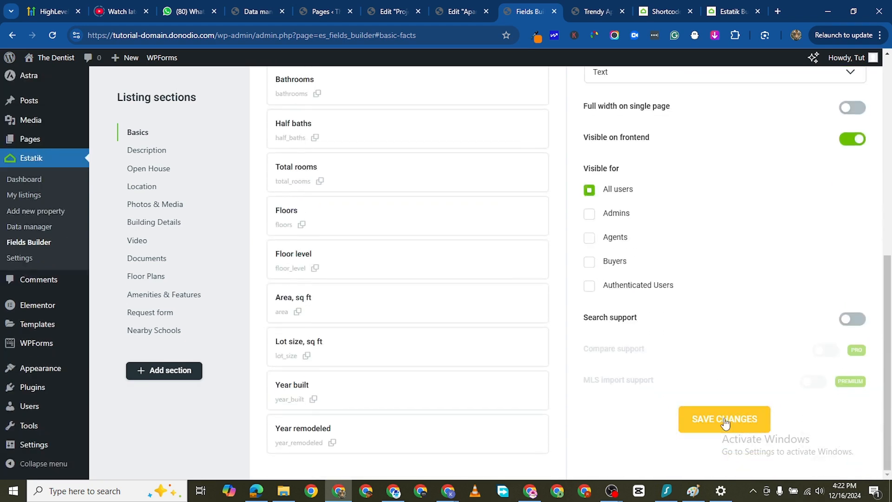
{"action": "left_click", "coordinate": [725, 420]}
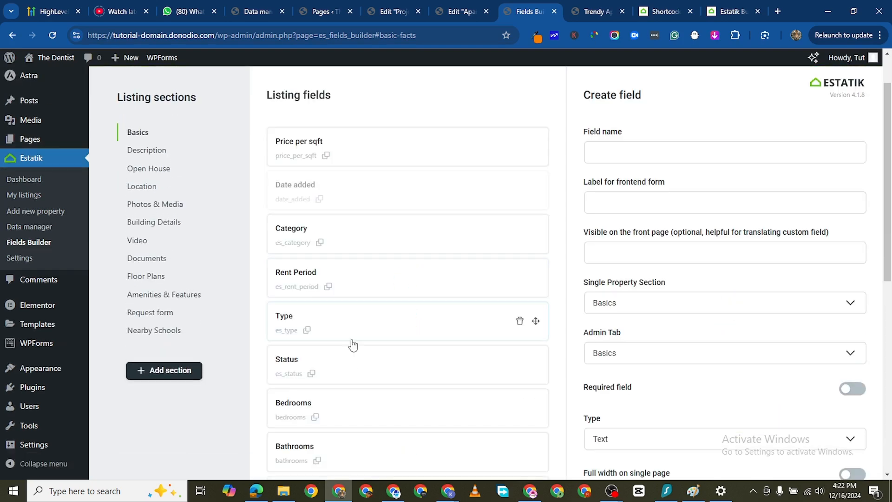
- Check the Basics listing fields for the new Parking Lot field
{"action": "scroll", "coordinate": [350, 363], "scroll_direction": "down", "scroll_amount": 9}
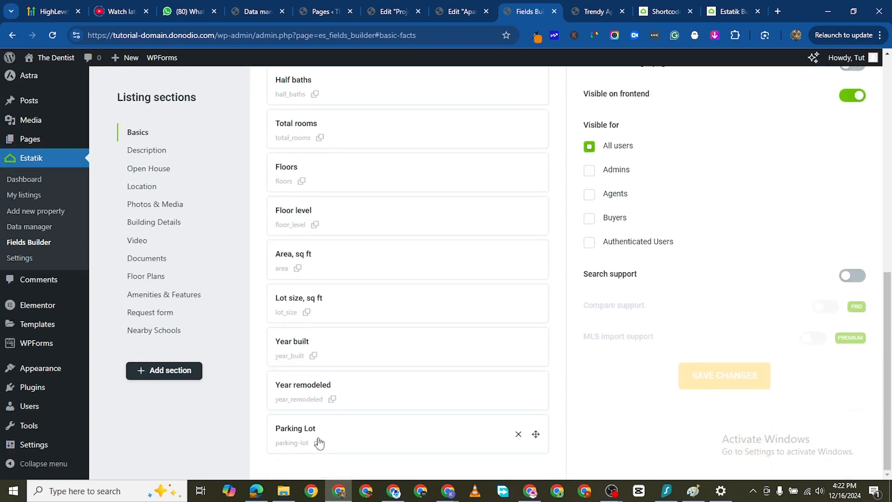
{"action": "scroll", "coordinate": [688, 230], "scroll_direction": "up", "scroll_amount": 10}
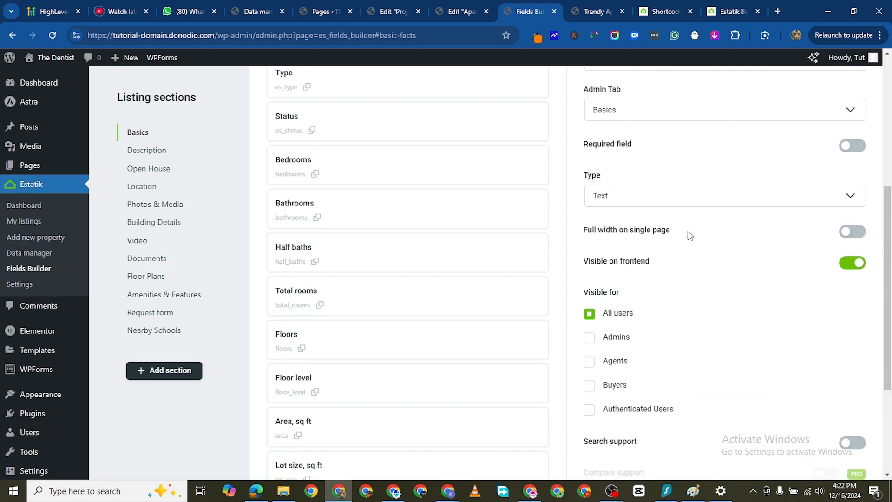
{"action": "mouse_move", "coordinate": [367, 485]}
{"action": "scroll", "coordinate": [402, 355], "scroll_direction": "down", "scroll_amount": 10}
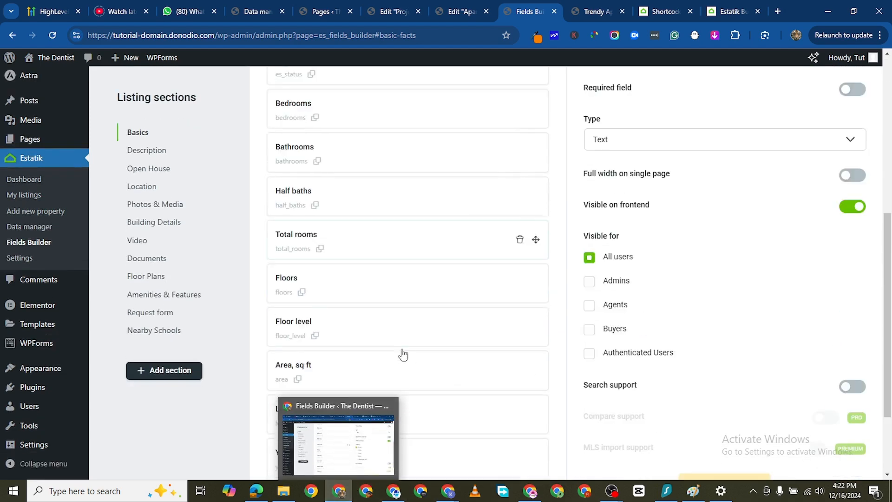
{"action": "scroll", "coordinate": [346, 434], "scroll_direction": "up", "scroll_amount": 1}
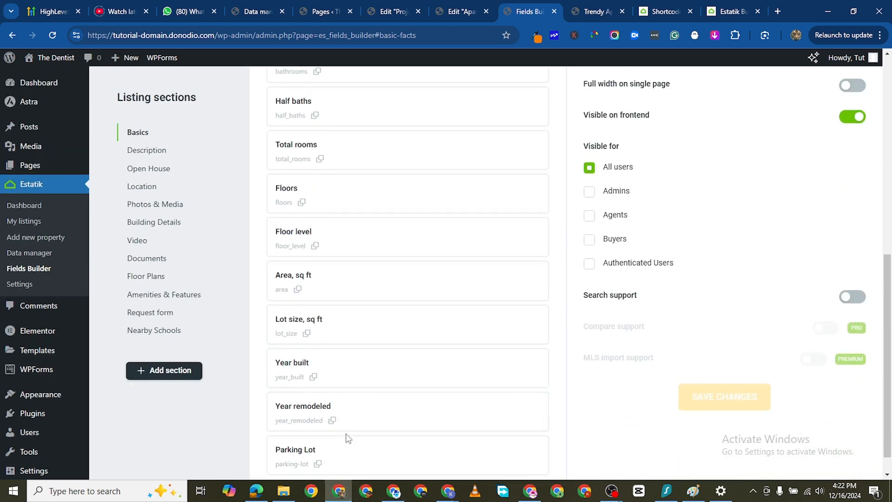
{"action": "scroll", "coordinate": [352, 427], "scroll_direction": "down", "scroll_amount": 1}
{"action": "scroll", "coordinate": [724, 200], "scroll_direction": "up", "scroll_amount": 10}
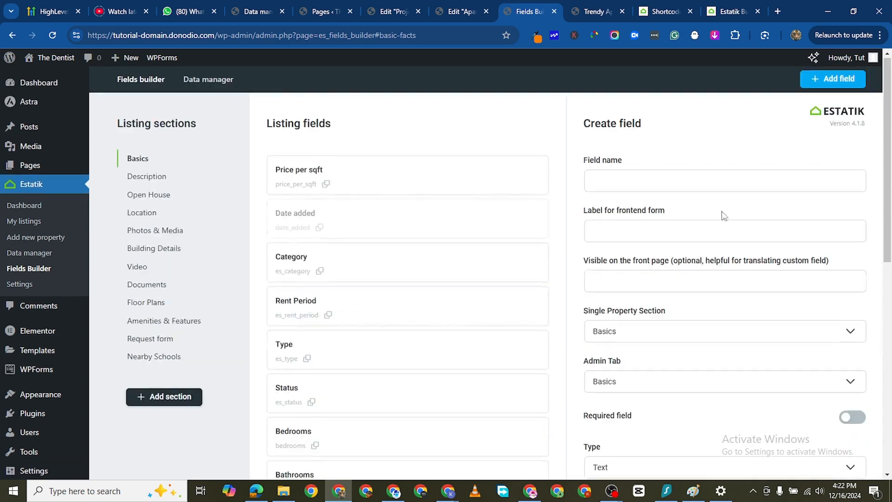
- Rename the Parking Lot field as Parking Lot Size and save the change
{"action": "scroll", "coordinate": [586, 314], "scroll_direction": "down", "scroll_amount": 5}
{"action": "scroll", "coordinate": [418, 369], "scroll_direction": "down", "scroll_amount": 5}
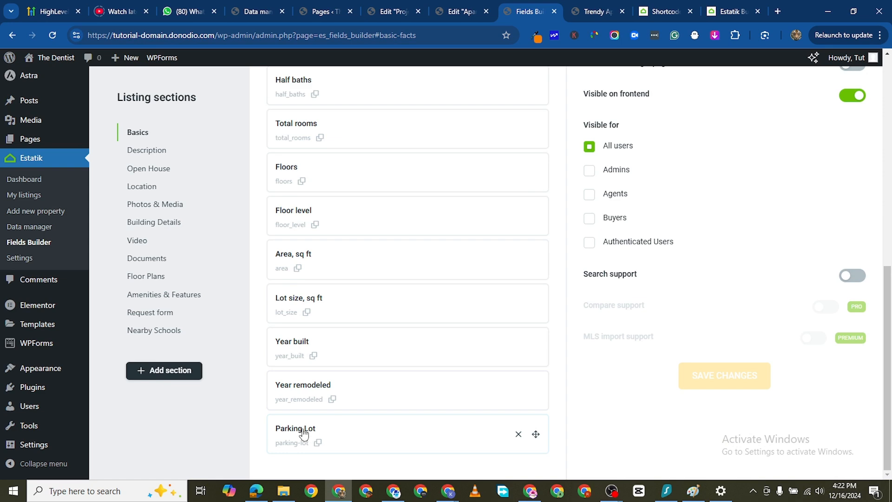
{"action": "left_click", "coordinate": [304, 433]}
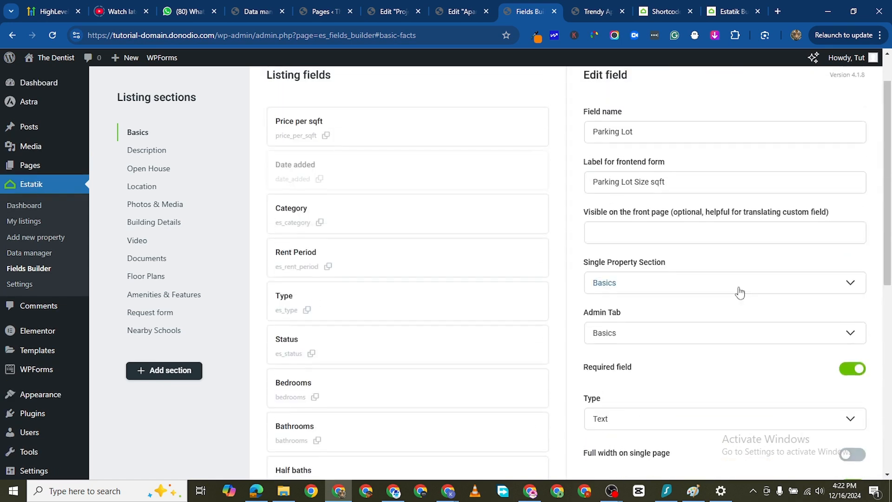
{"action": "scroll", "coordinate": [740, 292], "scroll_direction": "up", "scroll_amount": 1}
{"action": "left_click", "coordinate": [669, 175]}
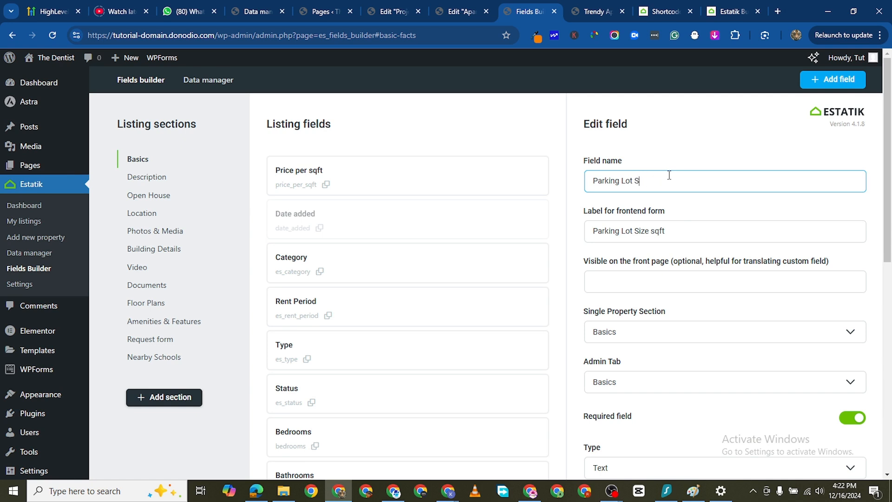
{"action": "scroll", "coordinate": [531, 287], "scroll_direction": "down", "scroll_amount": 9}
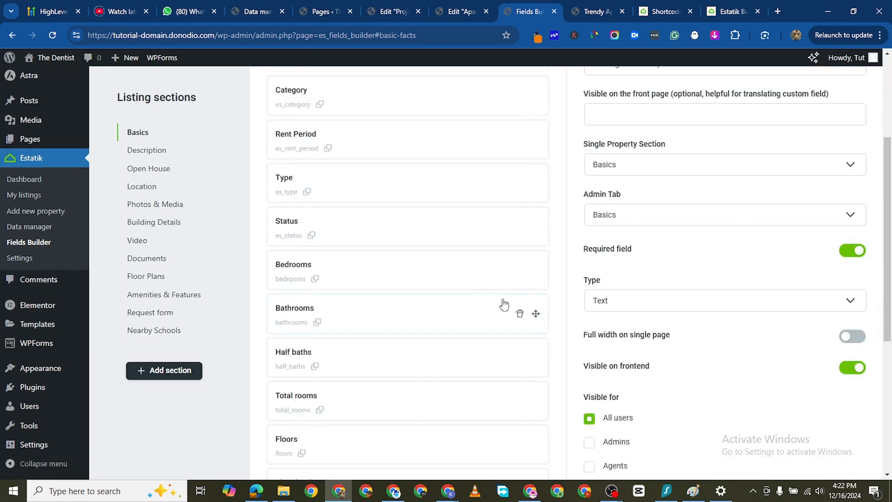
{"action": "left_click", "coordinate": [682, 372]}
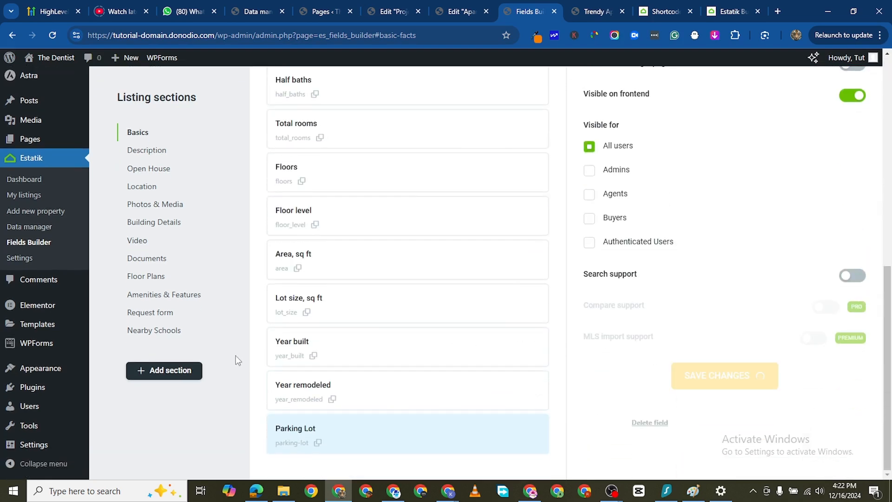
- Move the Parking Lot Size field higher in the order of the Basics listing fields
{"action": "scroll", "coordinate": [443, 338], "scroll_direction": "down", "scroll_amount": 6}
{"action": "scroll", "coordinate": [418, 358], "scroll_direction": "down", "scroll_amount": 3}
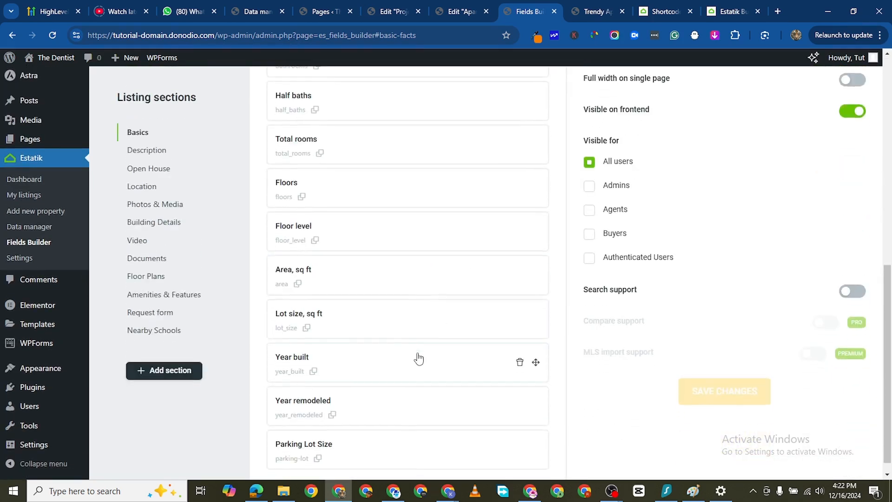
{"action": "left_click_drag", "start_coordinate": [349, 432], "coordinate": [350, 364]}
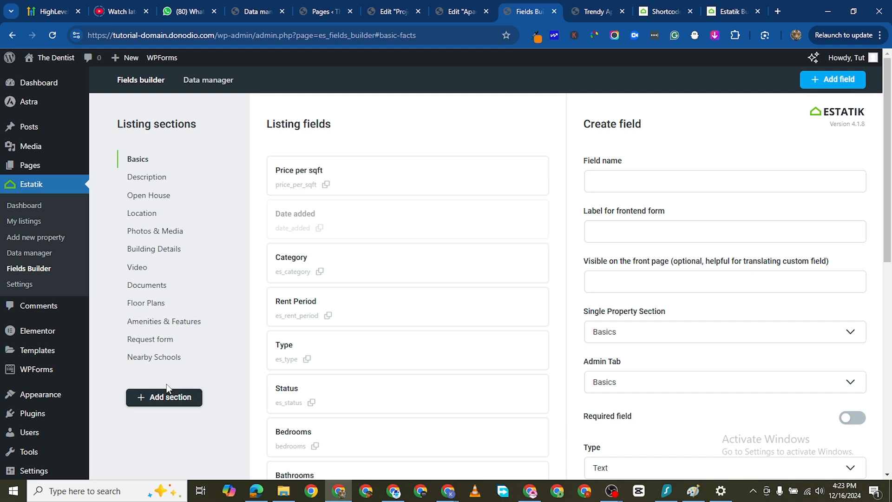
- Examine the Request form section in the Fields Builder along with the settings for creating a field
{"action": "left_click", "coordinate": [152, 342]}
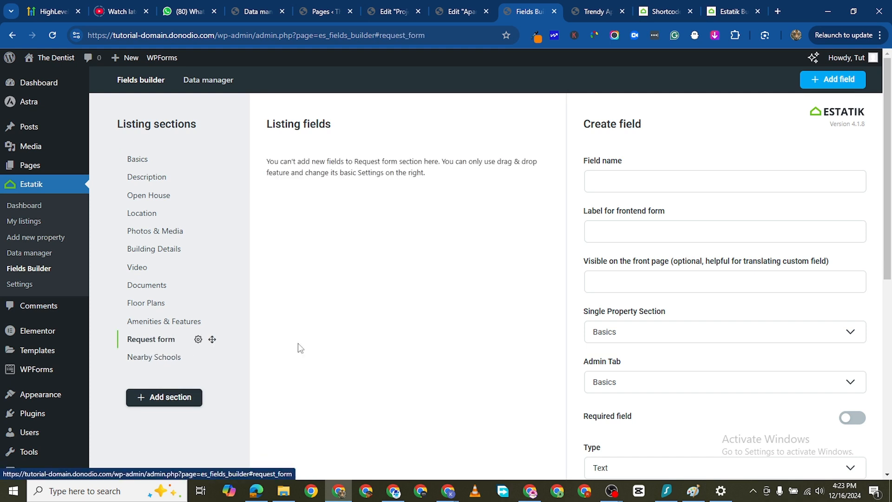
{"action": "scroll", "coordinate": [298, 344], "scroll_direction": "down", "scroll_amount": 1}
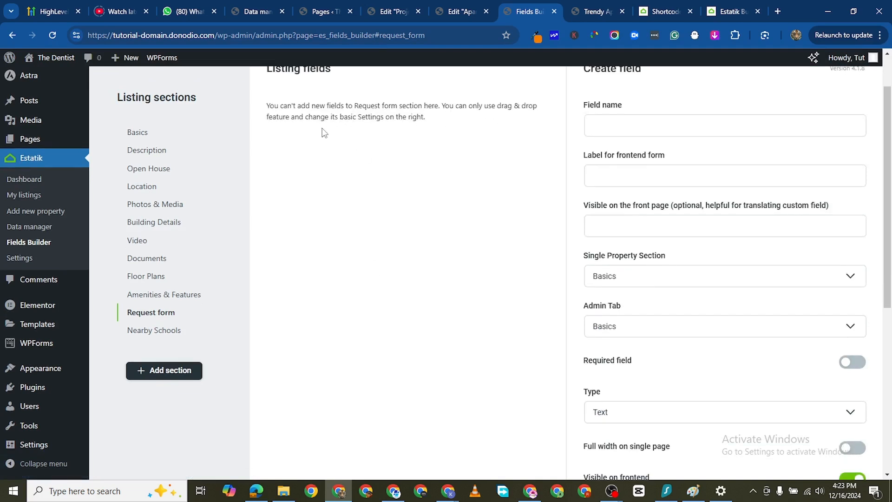
{"action": "scroll", "coordinate": [685, 313], "scroll_direction": "down", "scroll_amount": 6}
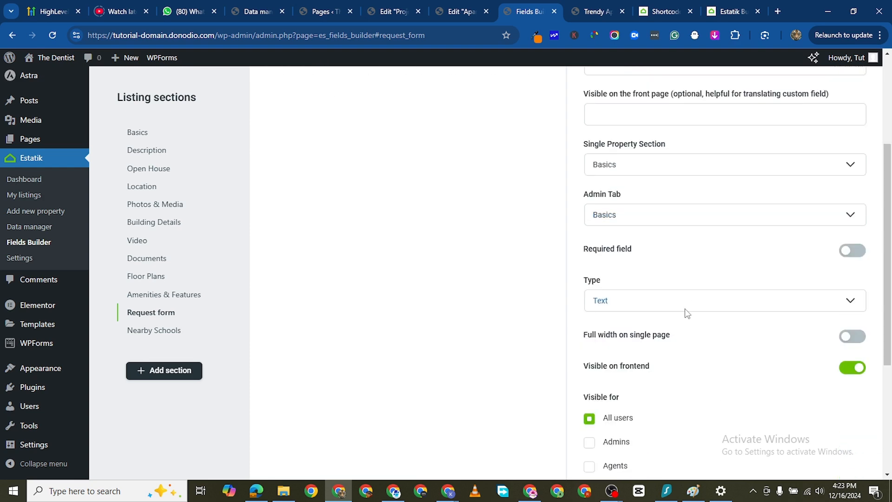
{"action": "scroll", "coordinate": [688, 332], "scroll_direction": "up", "scroll_amount": 7}
{"action": "scroll", "coordinate": [689, 344], "scroll_direction": "up", "scroll_amount": 1}
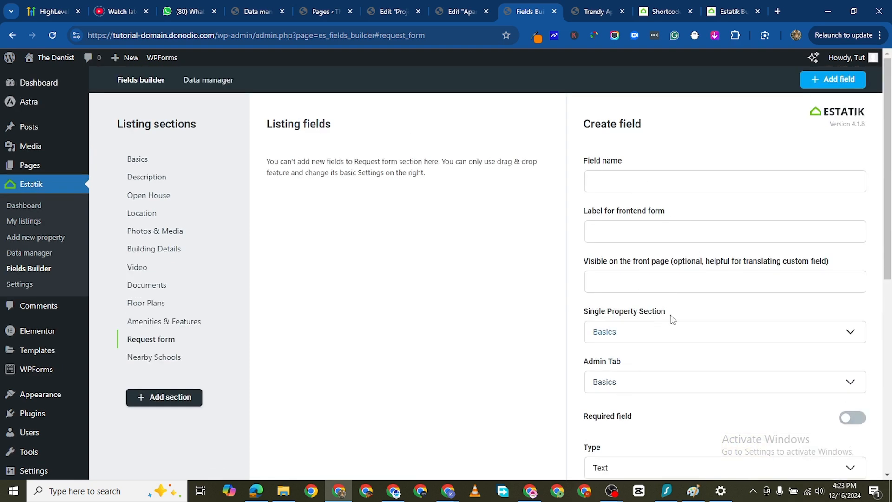
{"action": "scroll", "coordinate": [671, 316], "scroll_direction": "down", "scroll_amount": 5}
{"action": "scroll", "coordinate": [727, 221], "scroll_direction": "up", "scroll_amount": 4}
{"action": "scroll", "coordinate": [727, 220], "scroll_direction": "up", "scroll_amount": 2}
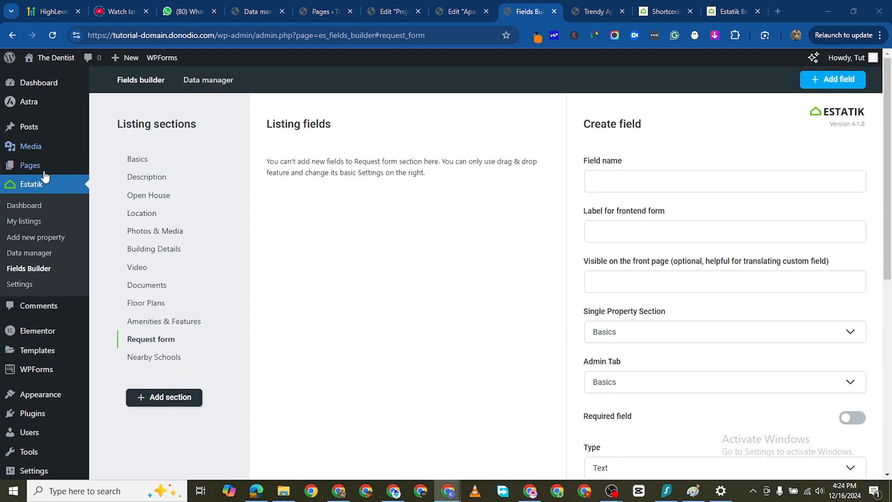
- Go to My listings, look over the properties, and open the form for adding a new property in a separate tab
{"action": "left_click", "coordinate": [29, 221]}
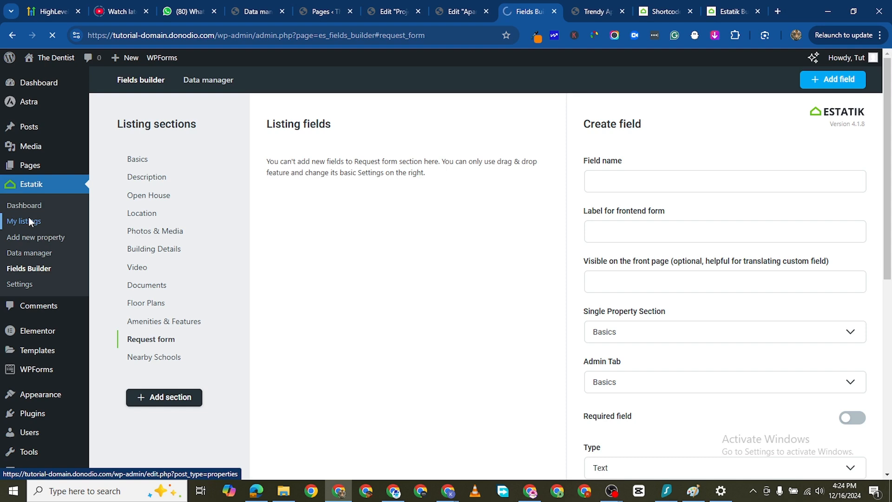
{"action": "scroll", "coordinate": [445, 302], "scroll_direction": "down", "scroll_amount": 4}
{"action": "scroll", "coordinate": [290, 215], "scroll_direction": "up", "scroll_amount": 1}
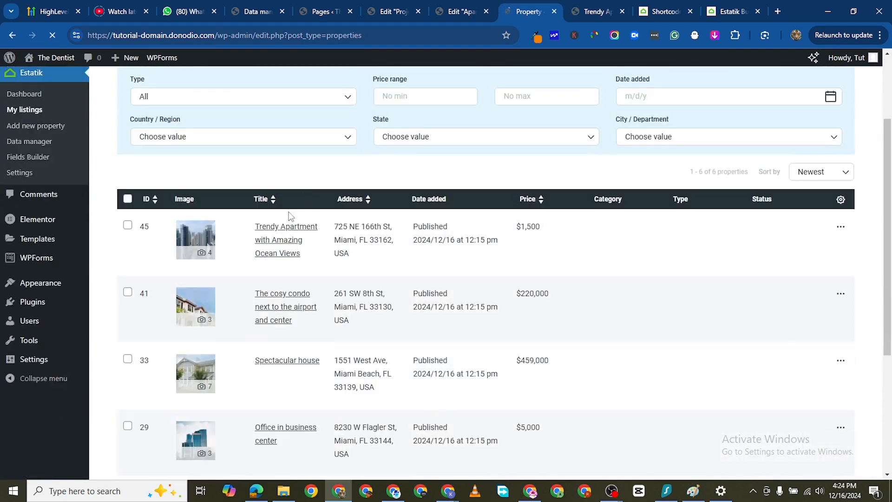
{"action": "scroll", "coordinate": [289, 232], "scroll_direction": "down", "scroll_amount": 4}
{"action": "scroll", "coordinate": [308, 303], "scroll_direction": "up", "scroll_amount": 6}
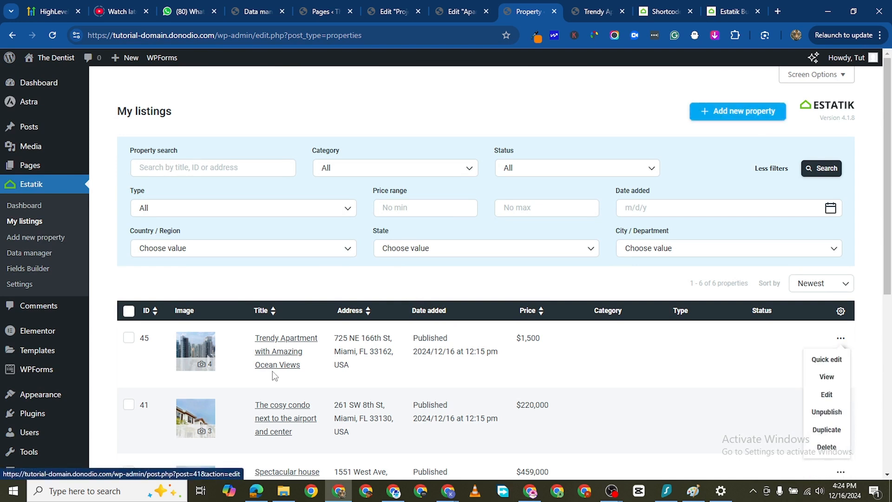
{"action": "right_click", "coordinate": [744, 113]}
{"action": "left_click", "coordinate": [651, 124]}
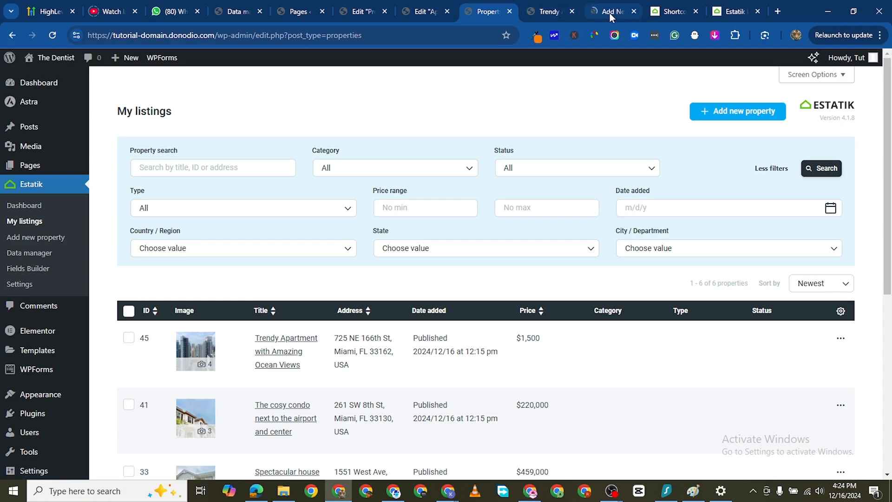
{"action": "left_click", "coordinate": [609, 13]}
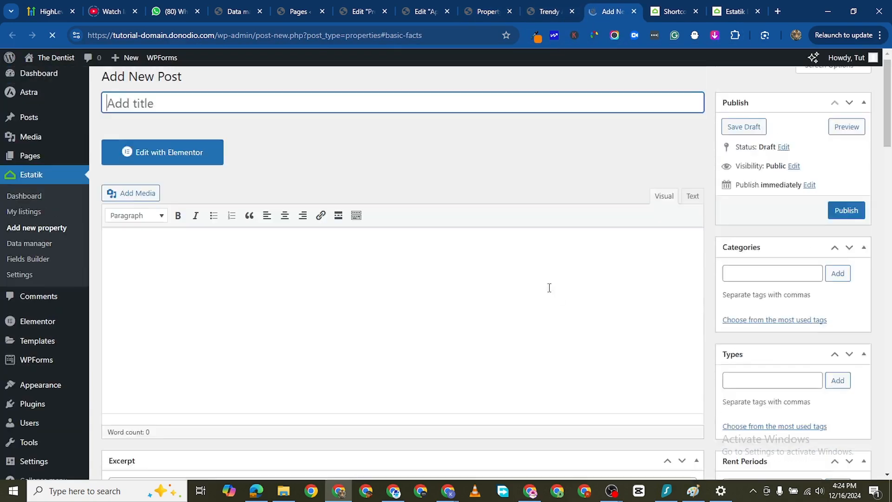
- Check the Parking Lot Size field among the Basics property info of the new property form
{"action": "scroll", "coordinate": [704, 311], "scroll_direction": "down", "scroll_amount": 9}
{"action": "scroll", "coordinate": [705, 314], "scroll_direction": "down", "scroll_amount": 10}
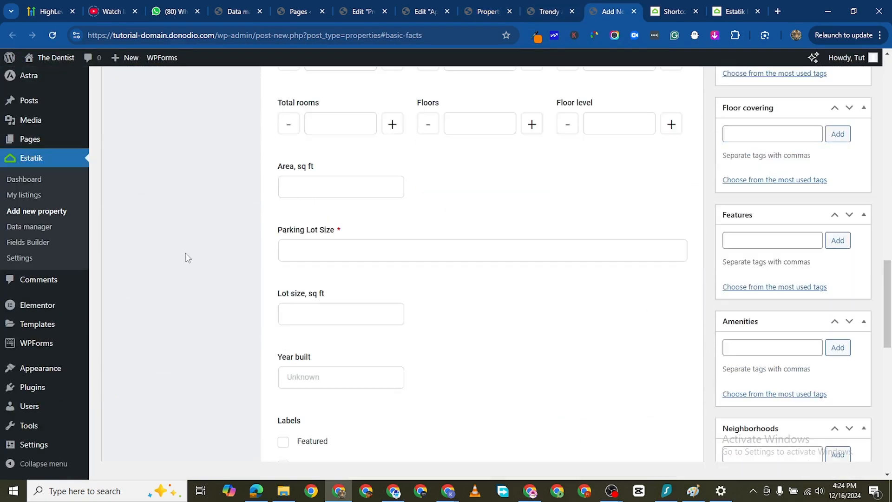
{"action": "scroll", "coordinate": [338, 261], "scroll_direction": "up", "scroll_amount": 2}
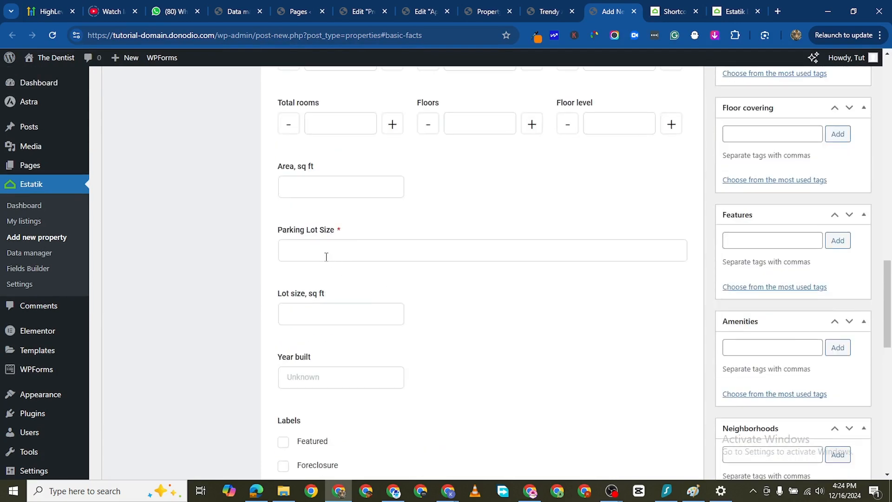
{"action": "left_click", "coordinate": [326, 257]}
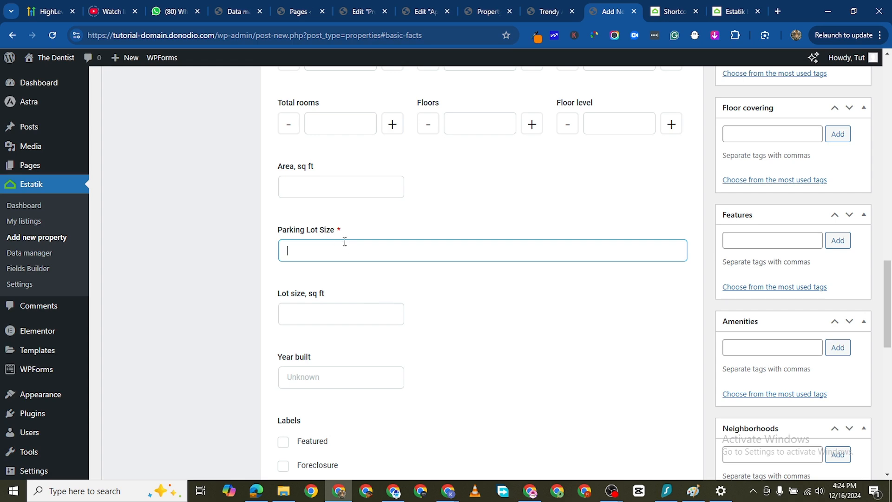
{"action": "scroll", "coordinate": [346, 249], "scroll_direction": "down", "scroll_amount": 4}
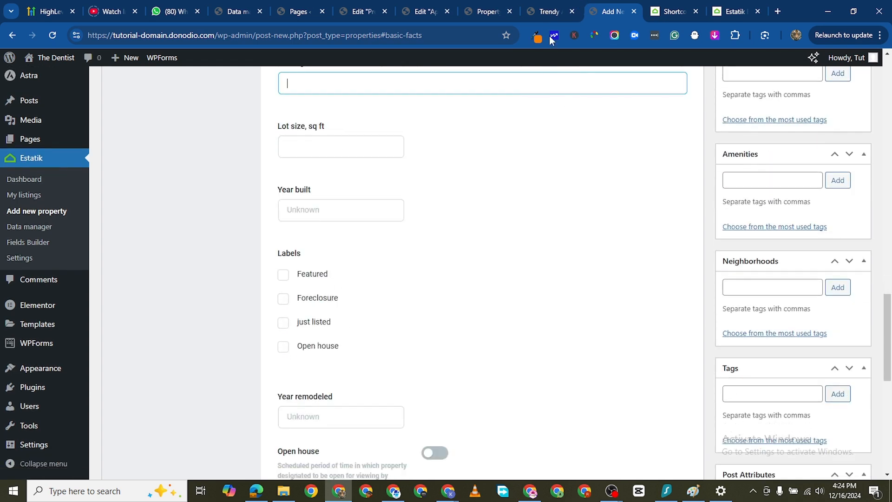
- Open the Trendy Apartment with Amazing Ocean Views listing for editing and check its Basics info for the Parking Lot Size field
{"action": "left_click", "coordinate": [545, 19]}
{"action": "left_click", "coordinate": [611, 19]}
{"action": "left_click", "coordinate": [476, 13]}
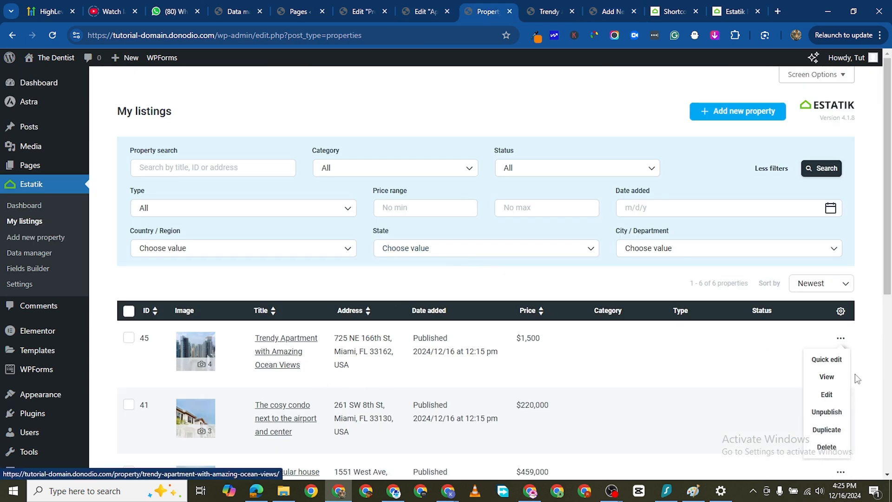
{"action": "left_click", "coordinate": [827, 395]}
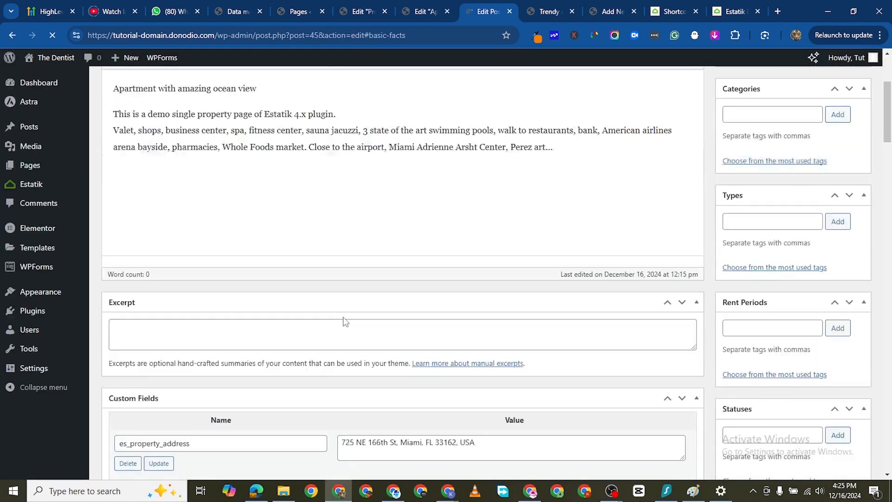
{"action": "scroll", "coordinate": [381, 349], "scroll_direction": "up", "scroll_amount": 2}
{"action": "scroll", "coordinate": [432, 384], "scroll_direction": "down", "scroll_amount": 20}
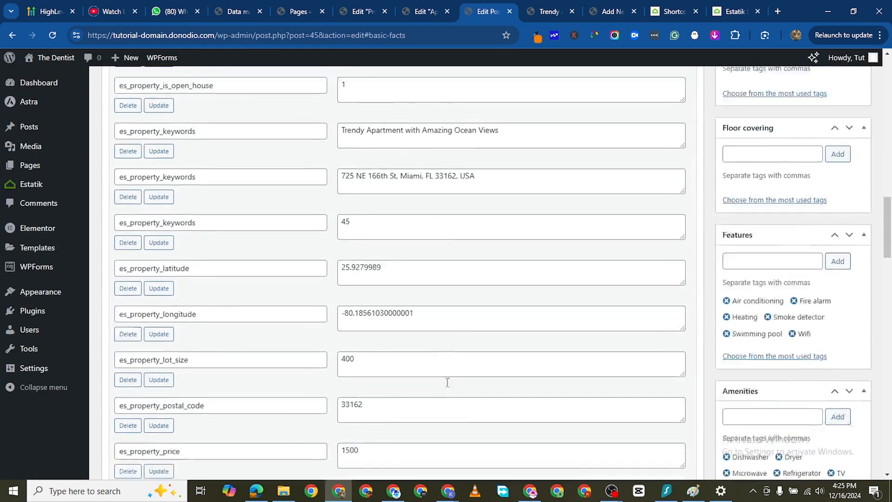
{"action": "scroll", "coordinate": [453, 373], "scroll_direction": "down", "scroll_amount": 14}
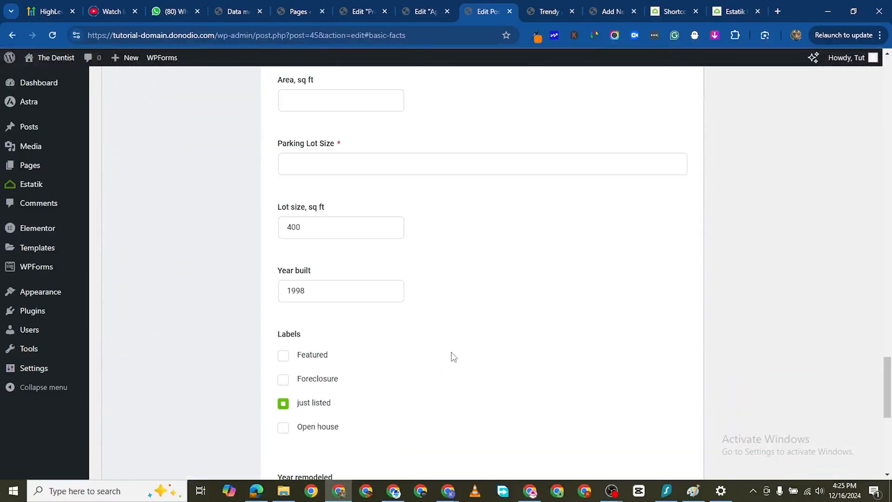
{"action": "scroll", "coordinate": [444, 286], "scroll_direction": "up", "scroll_amount": 2}
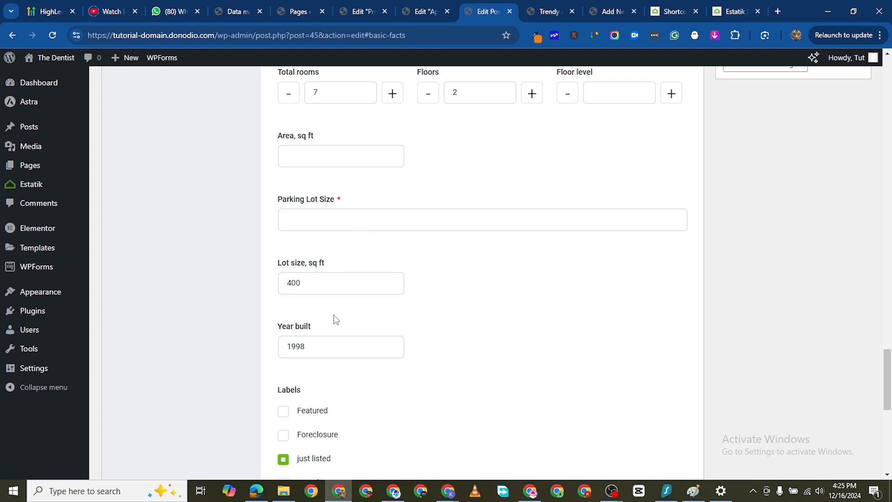
{"action": "scroll", "coordinate": [387, 325], "scroll_direction": "down", "scroll_amount": 6}
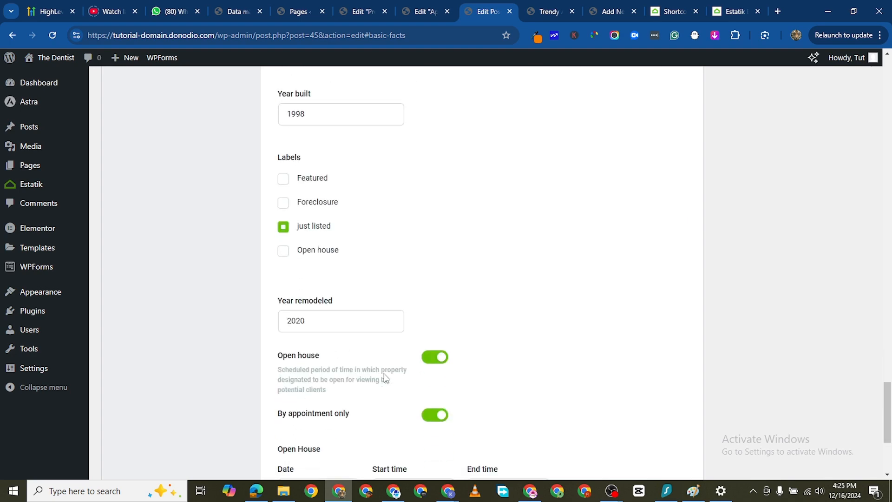
- Look through the apartment listing's custom fields and description in the post editor
{"action": "scroll", "coordinate": [384, 370], "scroll_direction": "up", "scroll_amount": 20}
{"action": "scroll", "coordinate": [371, 260], "scroll_direction": "down", "scroll_amount": 2}
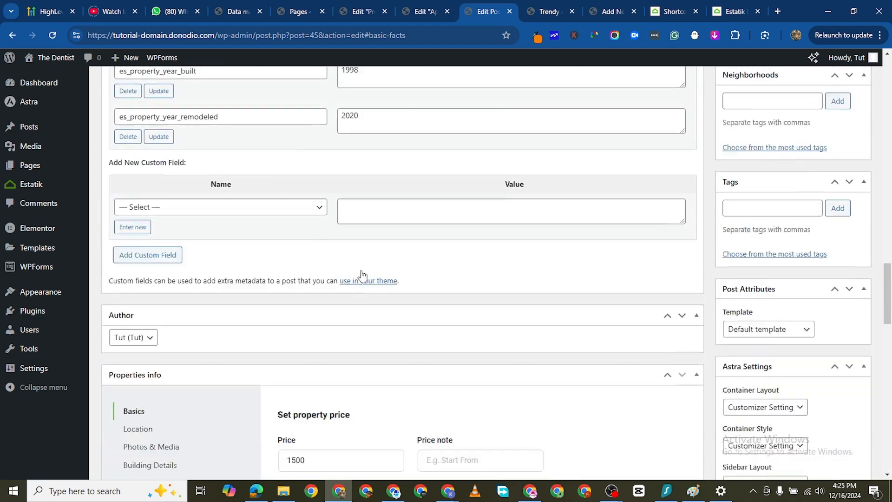
{"action": "scroll", "coordinate": [371, 260], "scroll_direction": "up", "scroll_amount": 2}
{"action": "scroll", "coordinate": [384, 317], "scroll_direction": "down", "scroll_amount": 8}
{"action": "scroll", "coordinate": [393, 283], "scroll_direction": "up", "scroll_amount": 18}
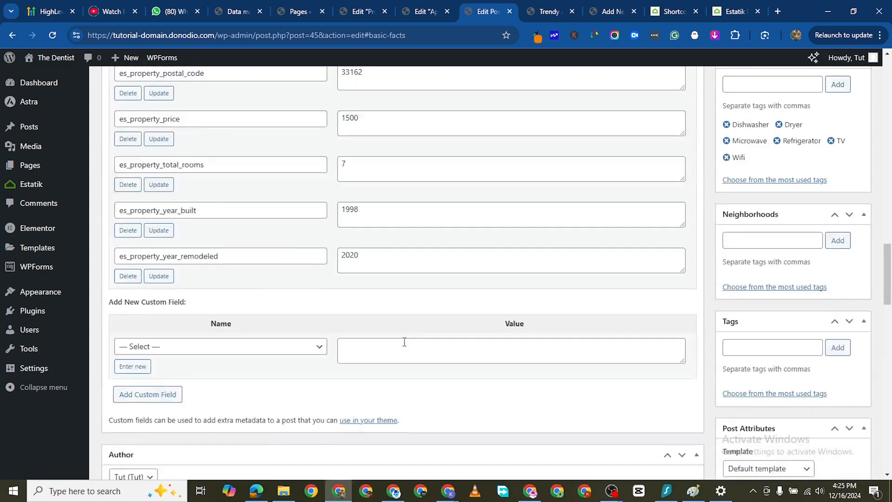
{"action": "scroll", "coordinate": [444, 325], "scroll_direction": "up", "scroll_amount": 8}
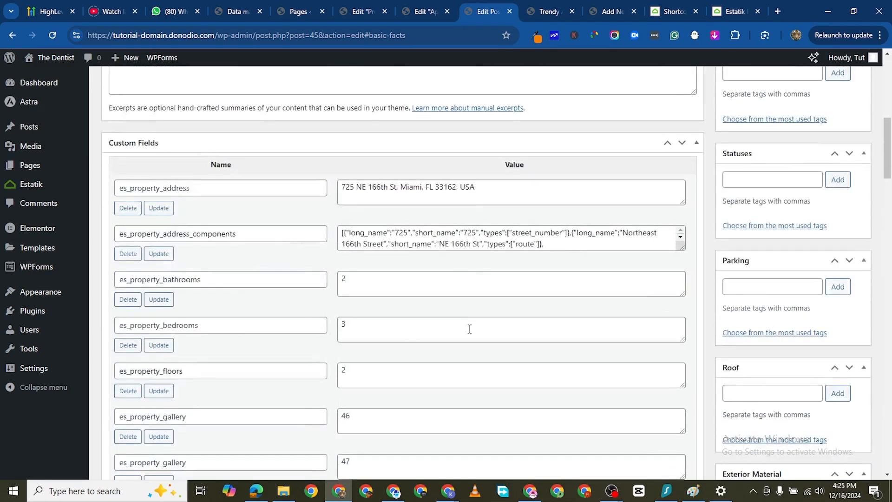
{"action": "scroll", "coordinate": [367, 305], "scroll_direction": "up", "scroll_amount": 10}
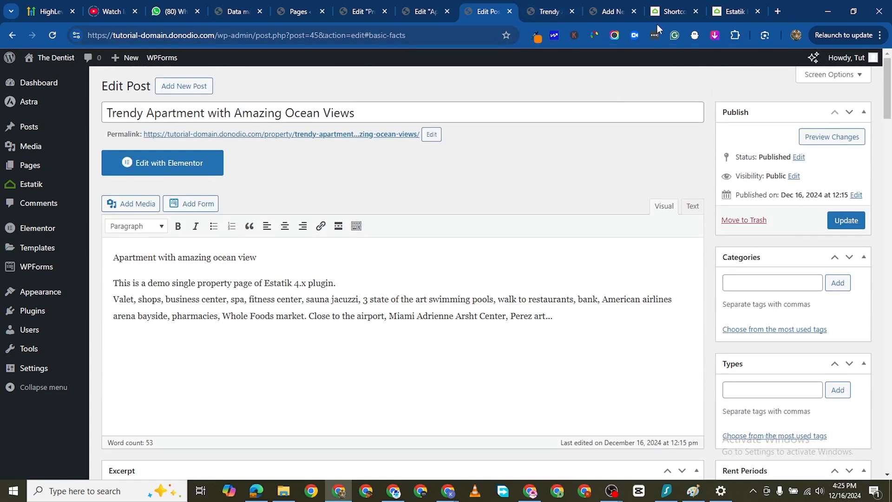
- Open the website's home page in a new browser tab from the new property form
{"action": "left_click", "coordinate": [610, 12]}
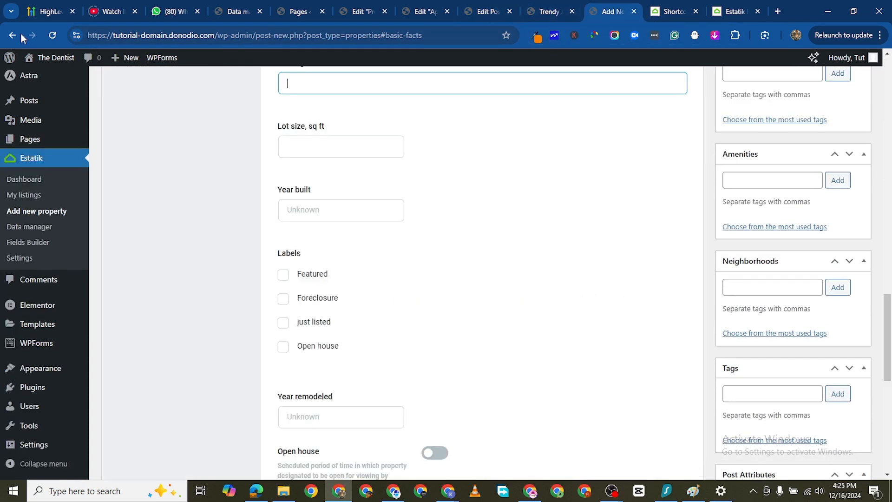
{"action": "mouse_move", "coordinate": [47, 57]}
{"action": "right_click", "coordinate": [51, 77]}
{"action": "left_click", "coordinate": [102, 84]}
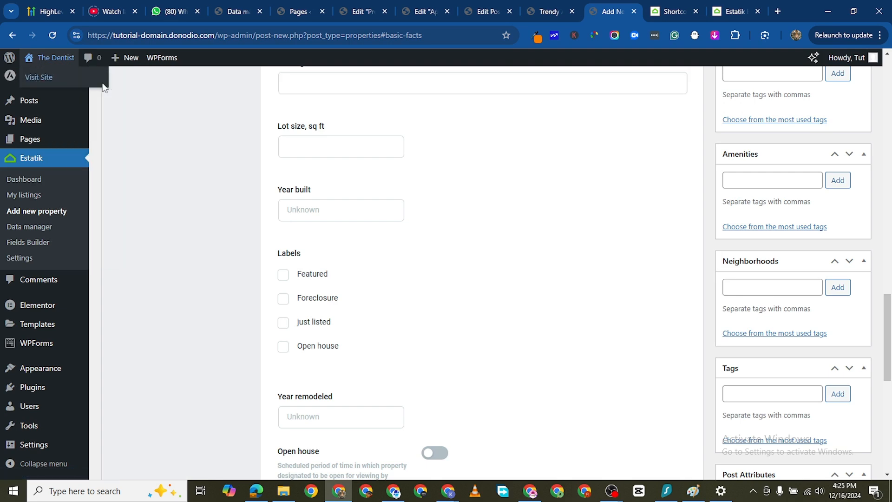
{"action": "left_click", "coordinate": [621, 12]}
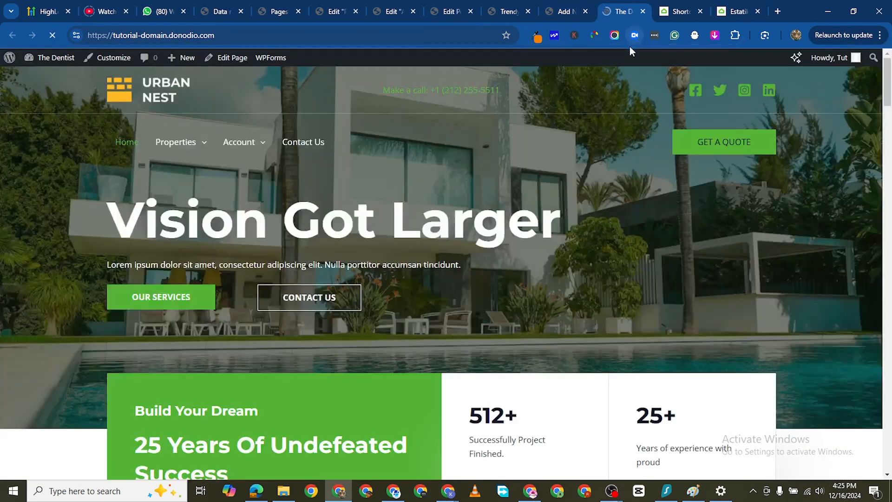
- Review the whole home page, including the property search, featured properties, team and quote request sections
{"action": "scroll", "coordinate": [478, 221], "scroll_direction": "down", "scroll_amount": 10}
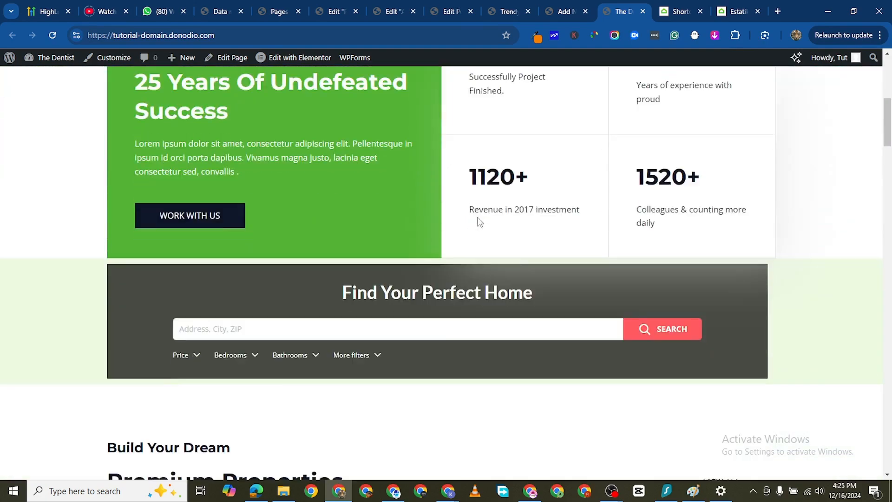
{"action": "scroll", "coordinate": [479, 221], "scroll_direction": "up", "scroll_amount": 5}
{"action": "scroll", "coordinate": [480, 222], "scroll_direction": "up", "scroll_amount": 3}
{"action": "scroll", "coordinate": [480, 221], "scroll_direction": "down", "scroll_amount": 7}
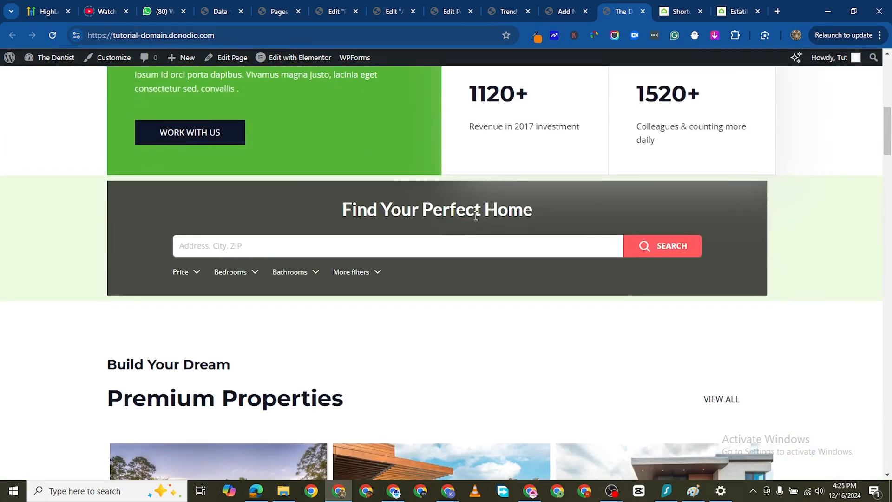
{"action": "scroll", "coordinate": [434, 221], "scroll_direction": "down", "scroll_amount": 12}
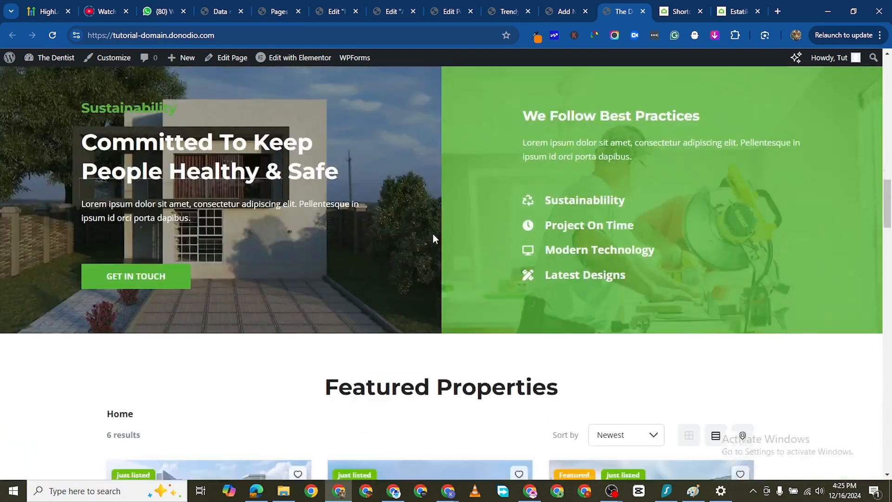
{"action": "scroll", "coordinate": [433, 234], "scroll_direction": "down", "scroll_amount": 10}
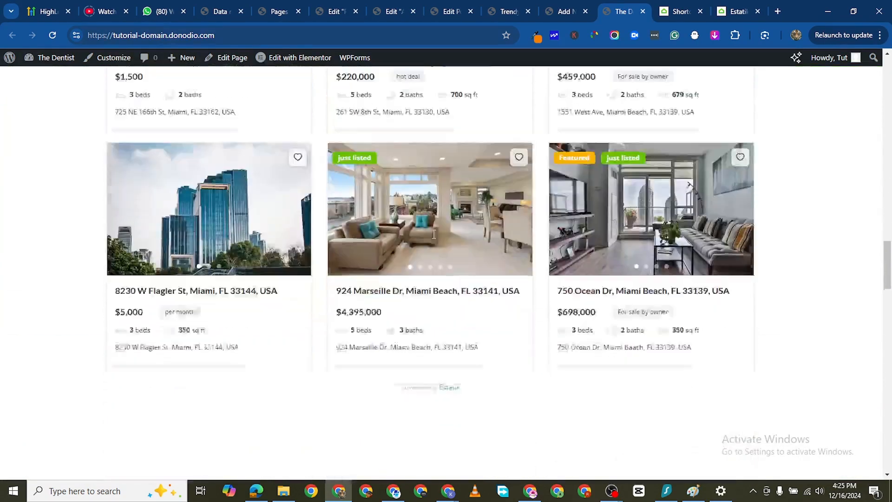
{"action": "scroll", "coordinate": [434, 233], "scroll_direction": "down", "scroll_amount": 10}
{"action": "scroll", "coordinate": [433, 235], "scroll_direction": "up", "scroll_amount": 6}
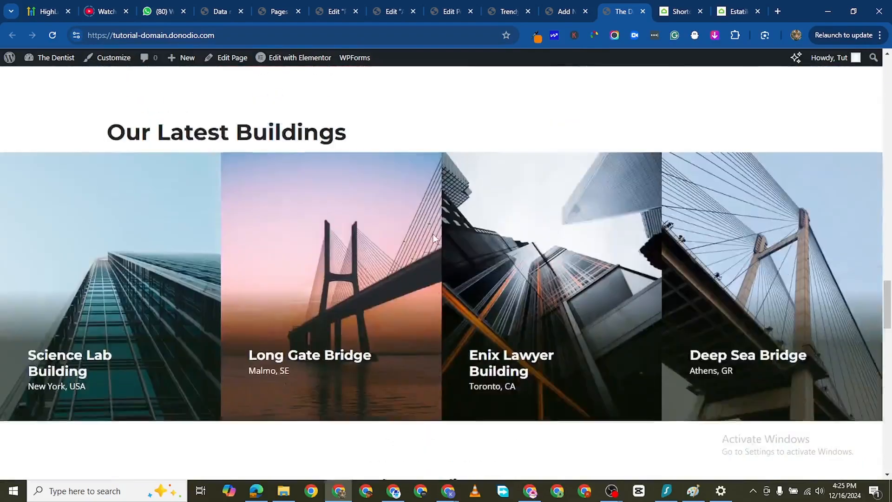
{"action": "scroll", "coordinate": [433, 233], "scroll_direction": "down", "scroll_amount": 12}
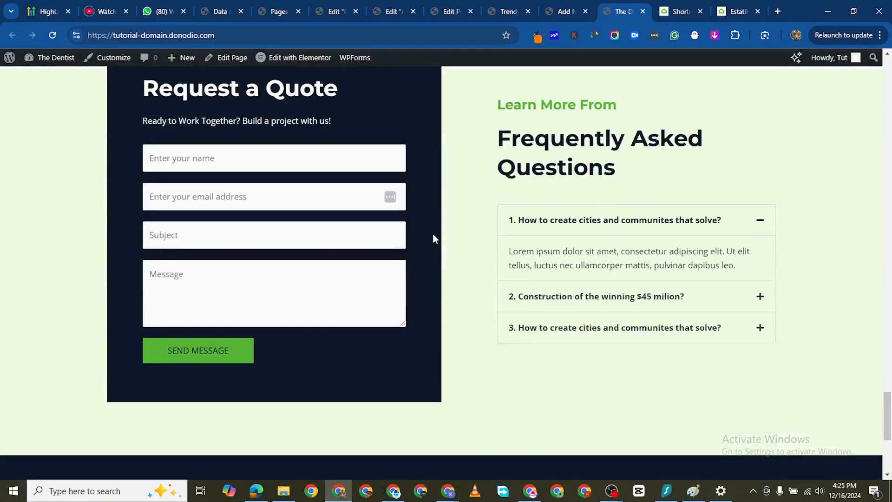
{"action": "scroll", "coordinate": [433, 235], "scroll_direction": "down", "scroll_amount": 5}
{"action": "scroll", "coordinate": [433, 235], "scroll_direction": "up", "scroll_amount": 12}
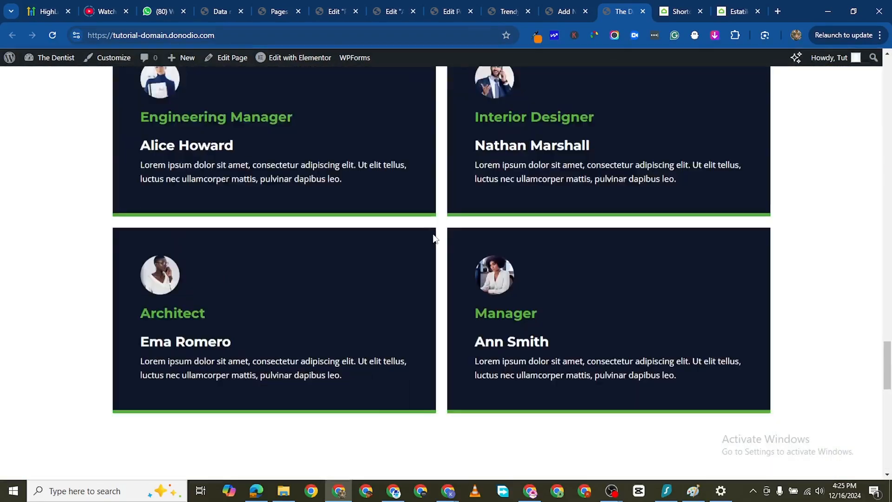
{"action": "scroll", "coordinate": [433, 235], "scroll_direction": "up", "scroll_amount": 15}
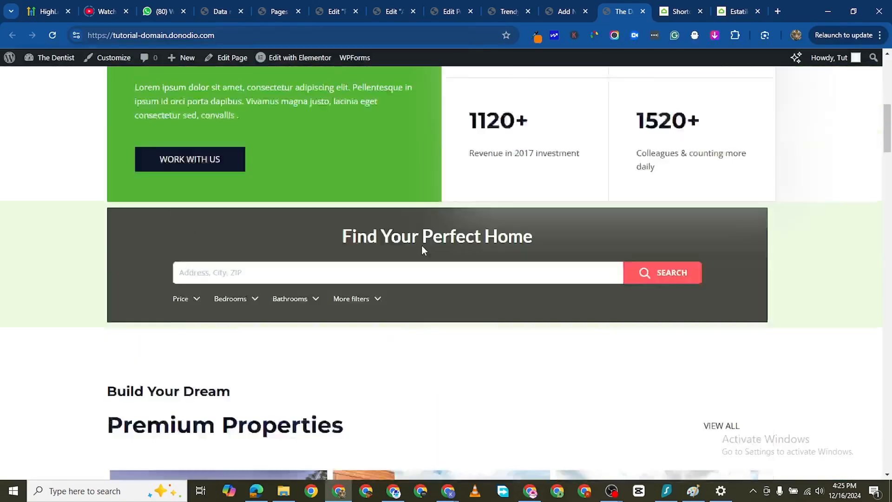
{"action": "scroll", "coordinate": [422, 250], "scroll_direction": "up", "scroll_amount": 6}
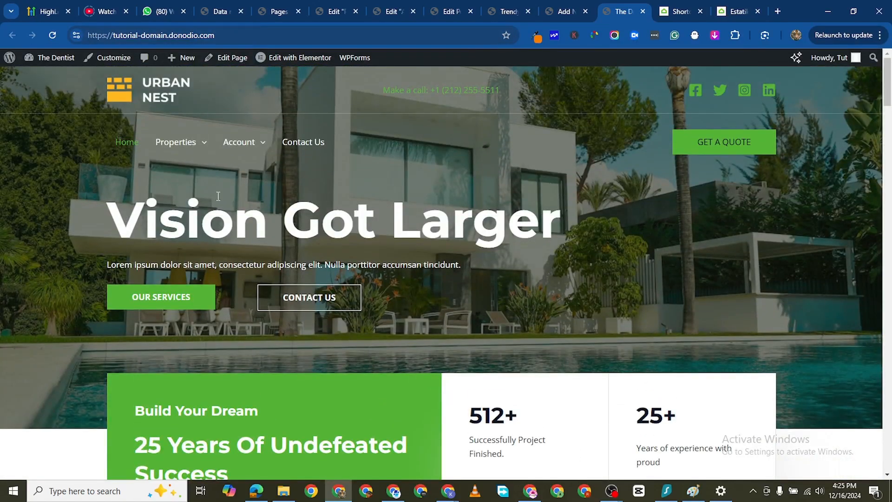